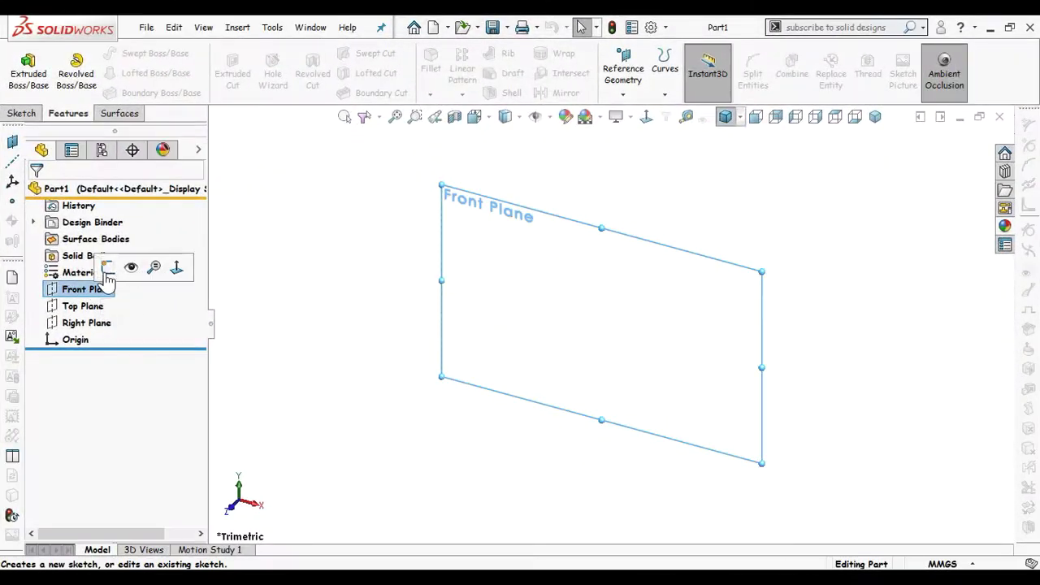
Step: On the Front Plane, draw a vertical centerline down to the origin and a horizontal one rightward
click(107, 268)
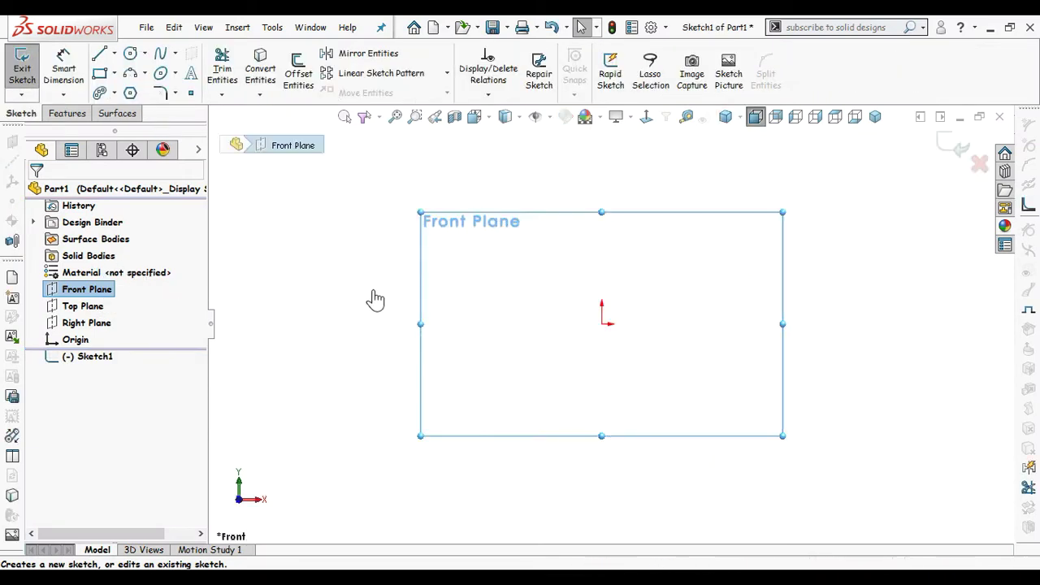
key(s)
click(407, 324)
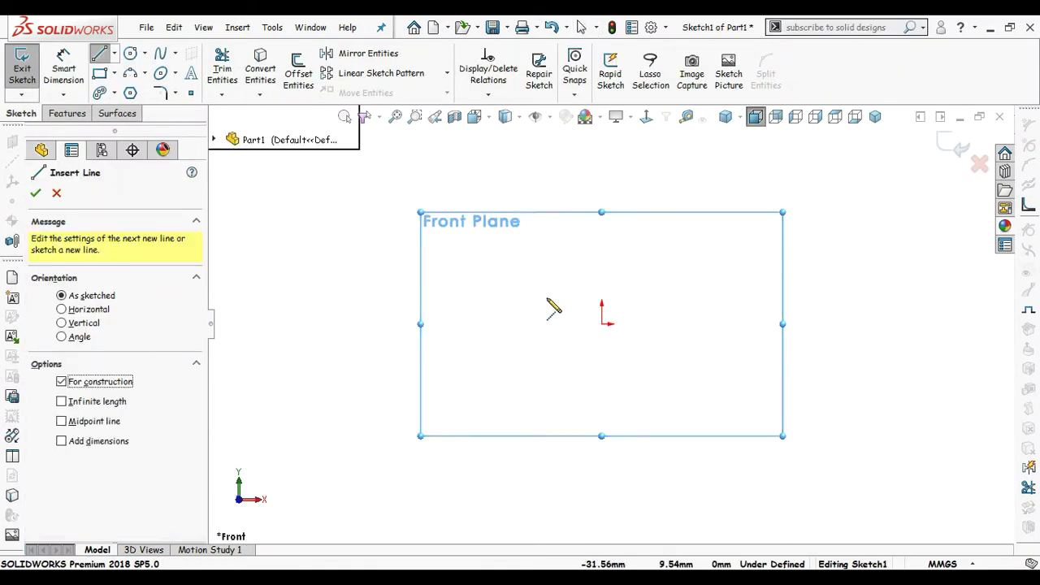
click(601, 167)
click(601, 323)
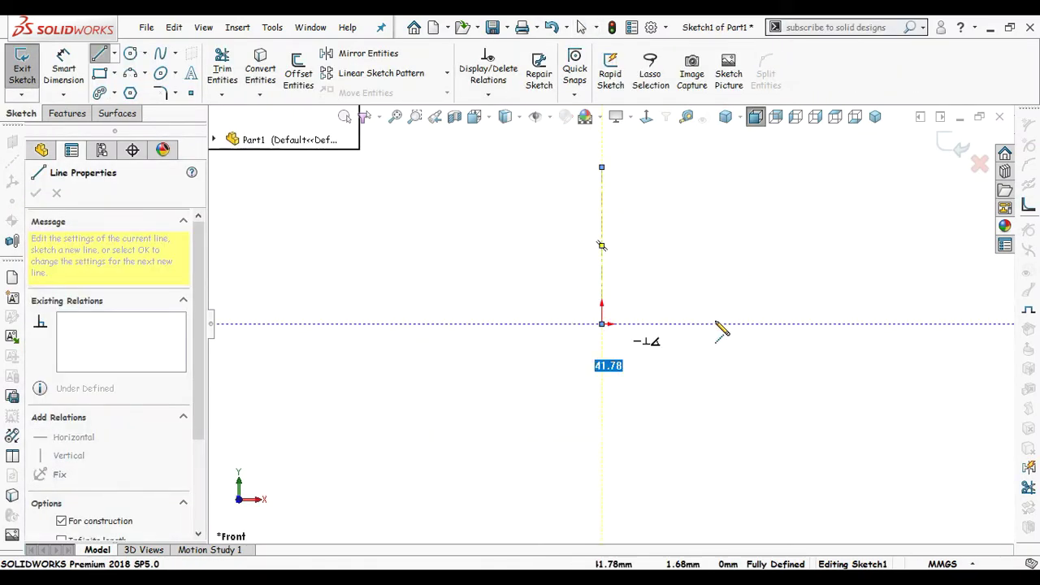
click(857, 323)
ctrl+middle_drag(836, 260, 694, 325)
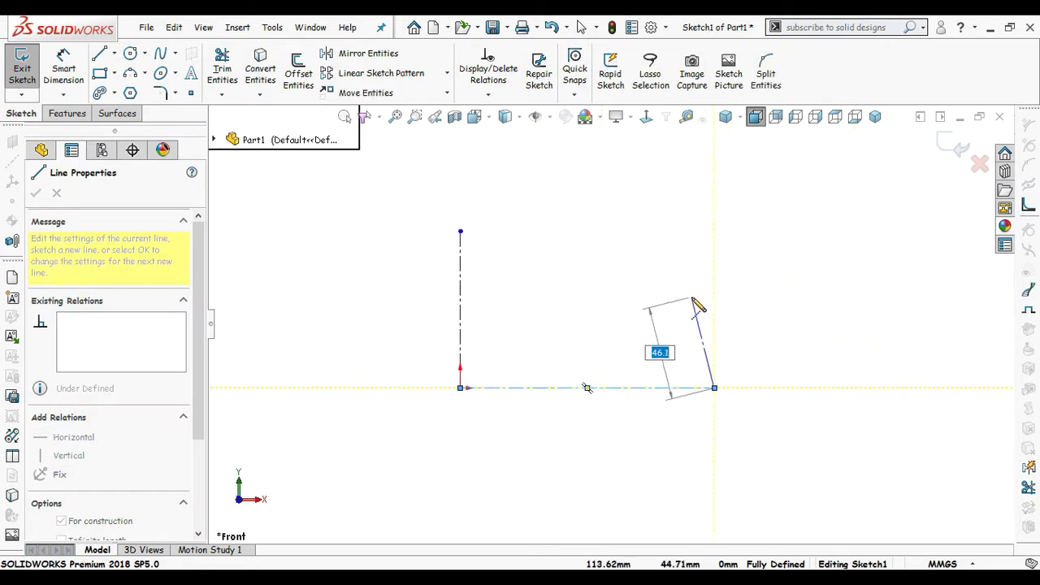
key(Escape)
click(190, 93)
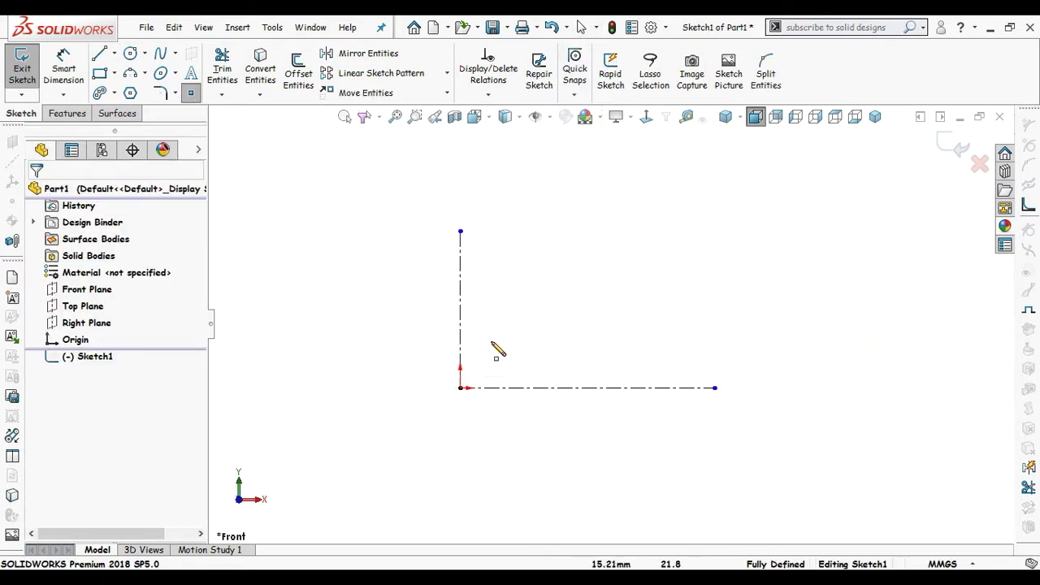
Step: Place sketch points between the centerlines and set the first point to (28.12, 65)
click(496, 307)
click(571, 271)
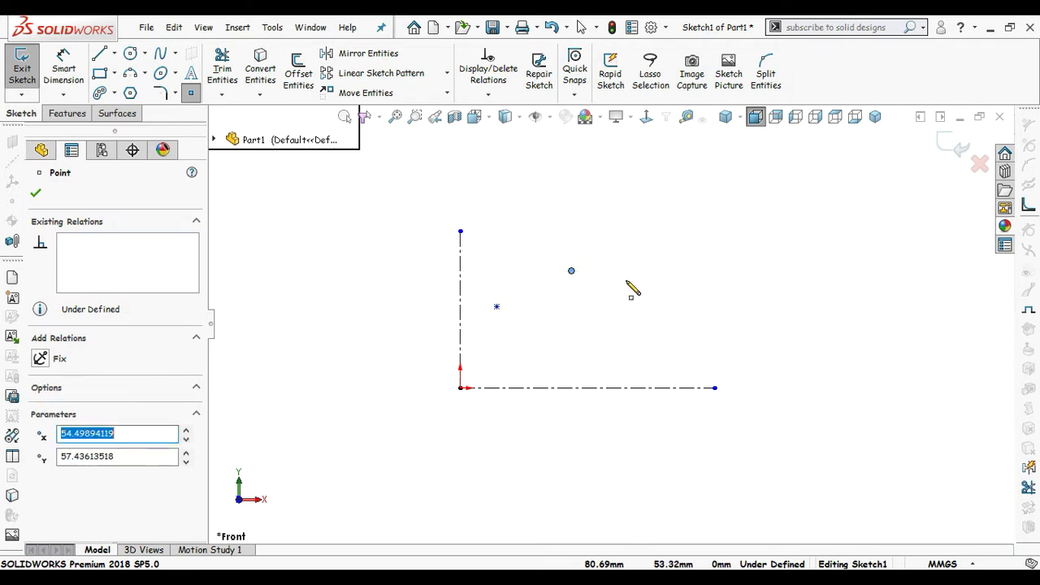
click(637, 281)
key(Escape)
click(496, 306)
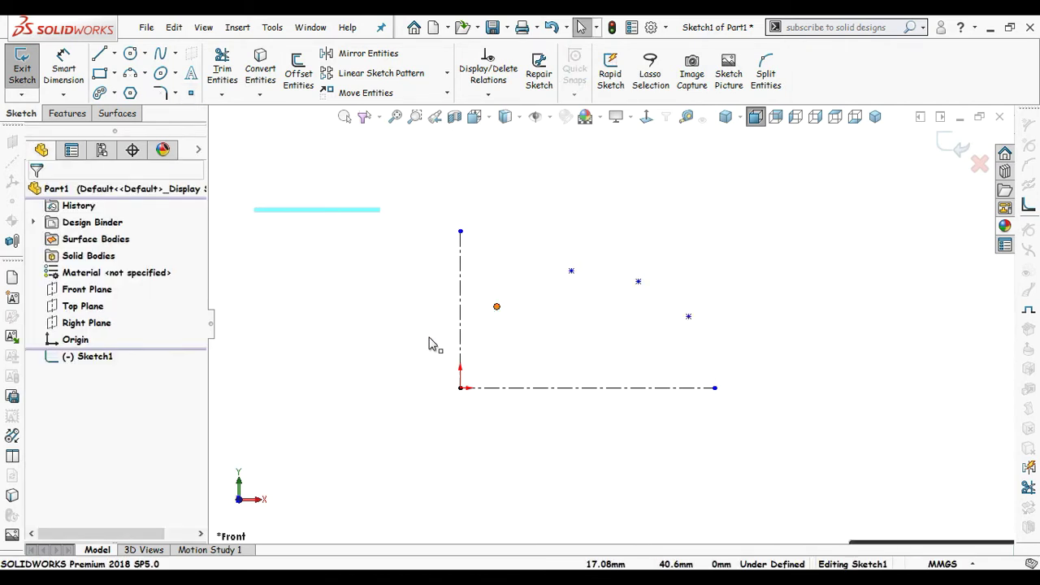
text(28.12)
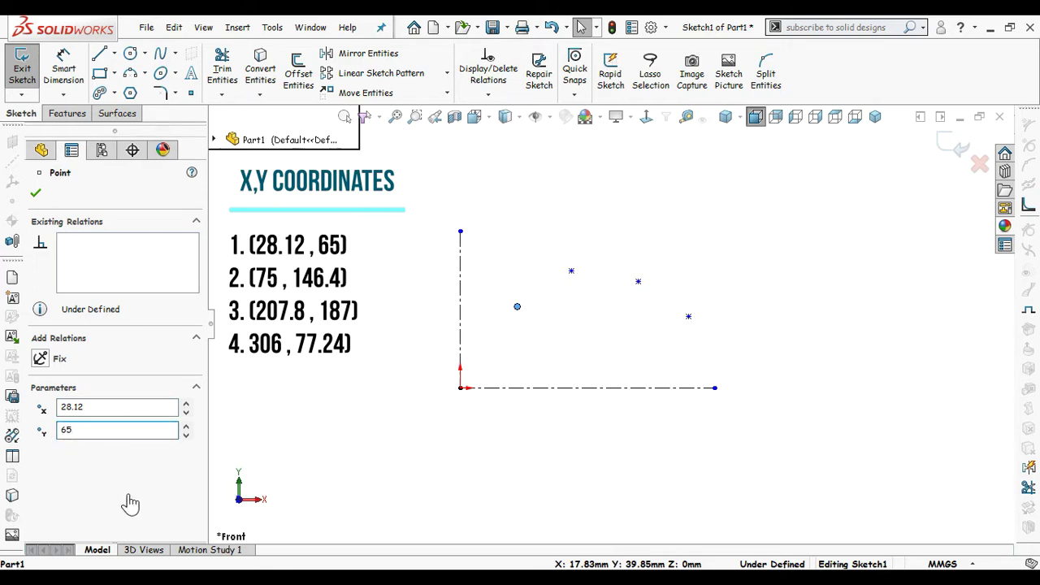
key(Escape)
Step: Set the second point to (75, 146.4) and lengthen the horizontal construction line
click(571, 270)
text(75)
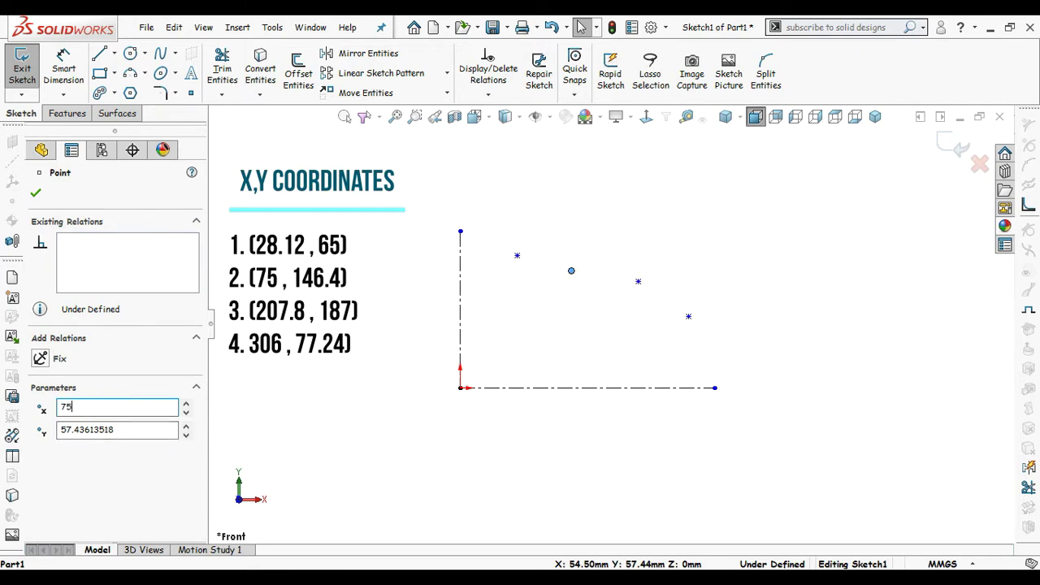
click(137, 432)
text(146.4)
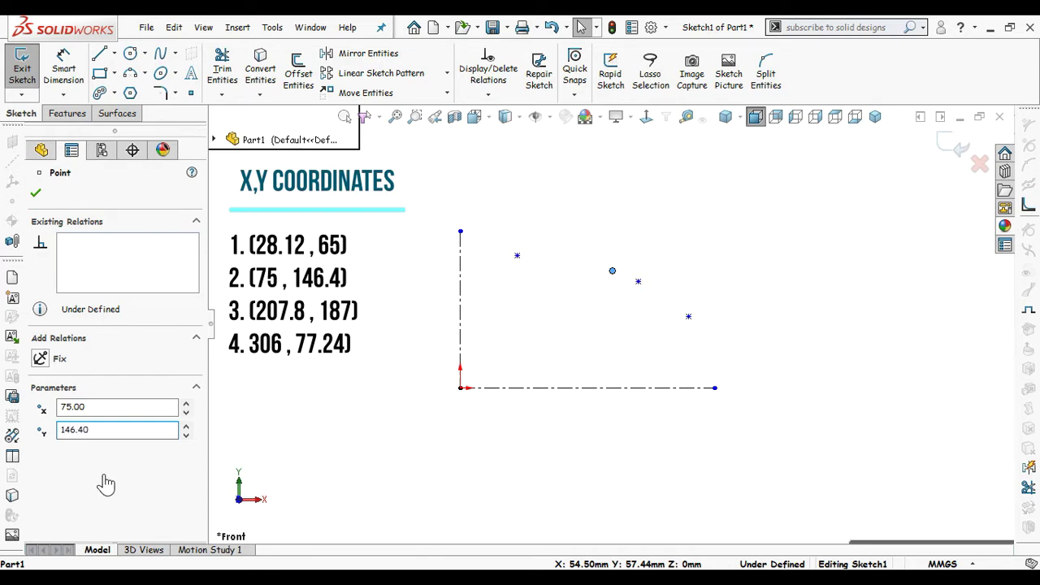
scroll(653, 317, up, 2)
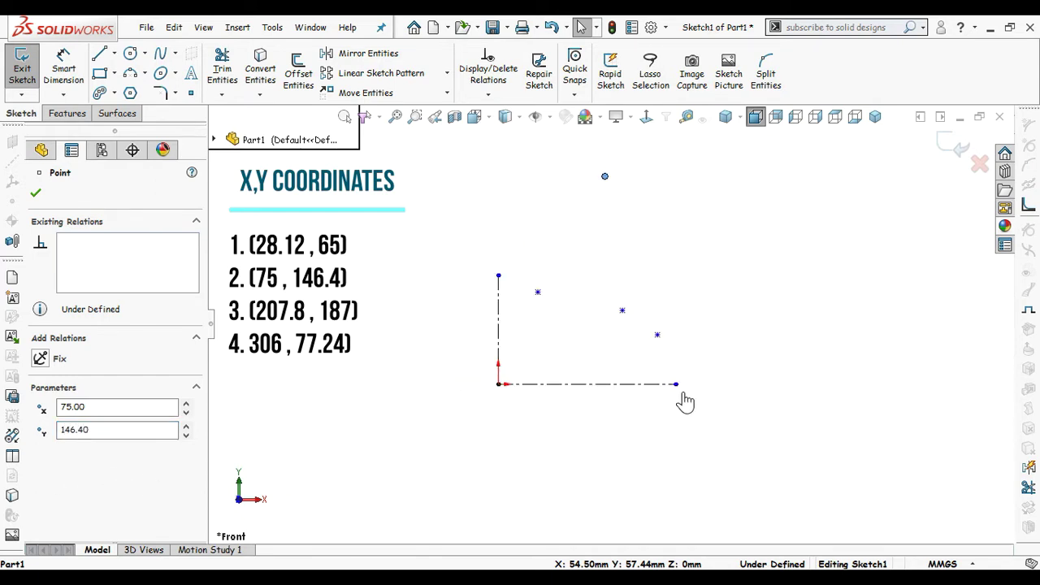
drag(674, 385, 952, 383)
click(621, 330)
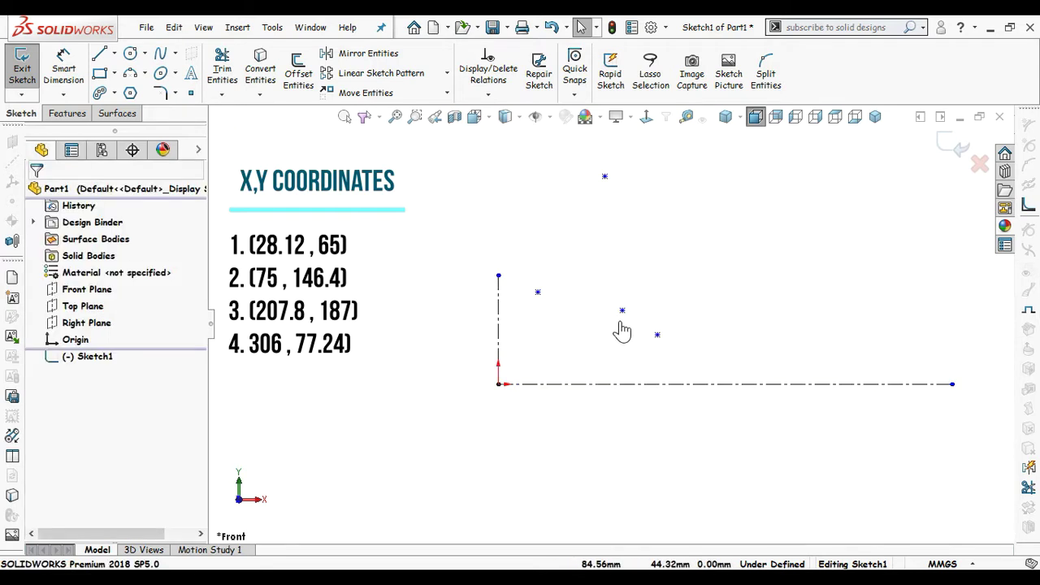
Step: Set the remaining points to (207.8, 187) and (306, 77.24)
click(622, 310)
text(207.8)
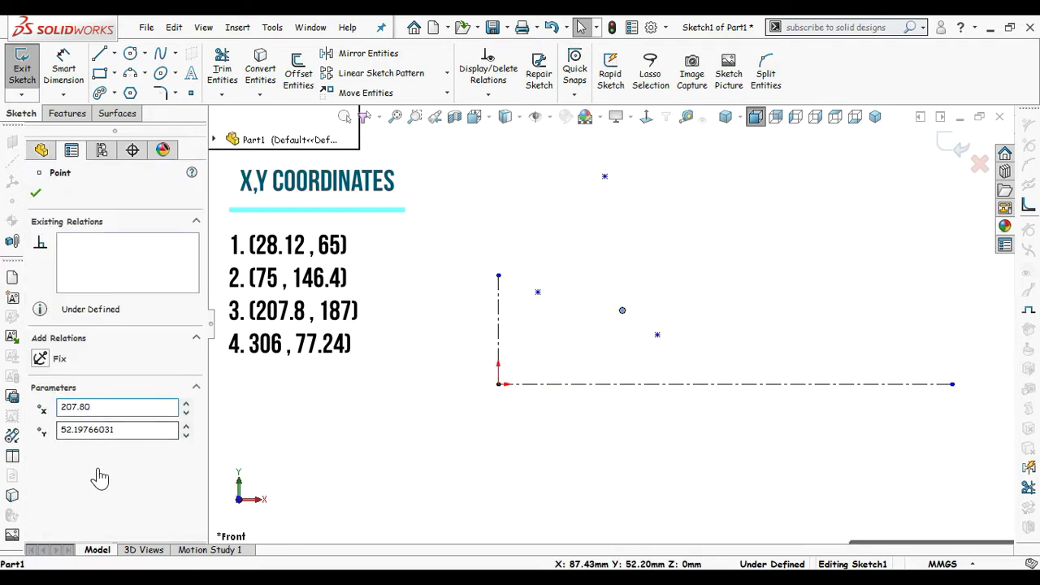
click(131, 431)
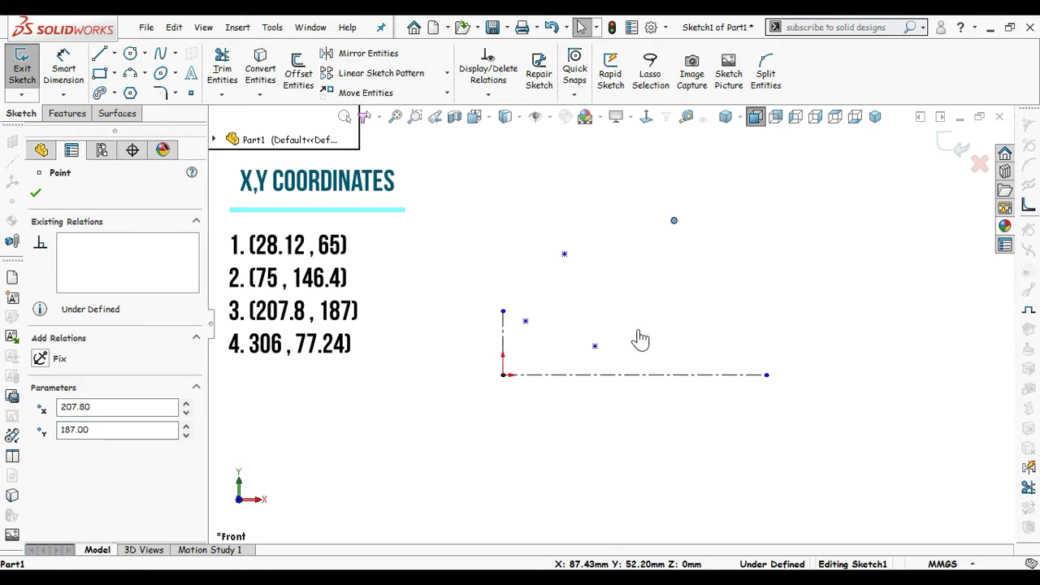
click(594, 346)
text(77.24)
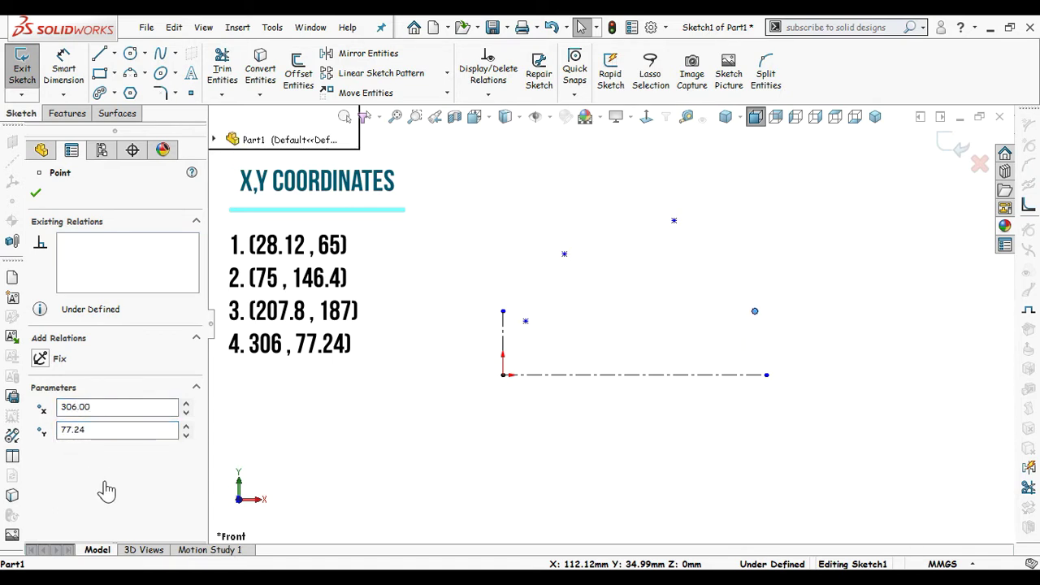
click(683, 454)
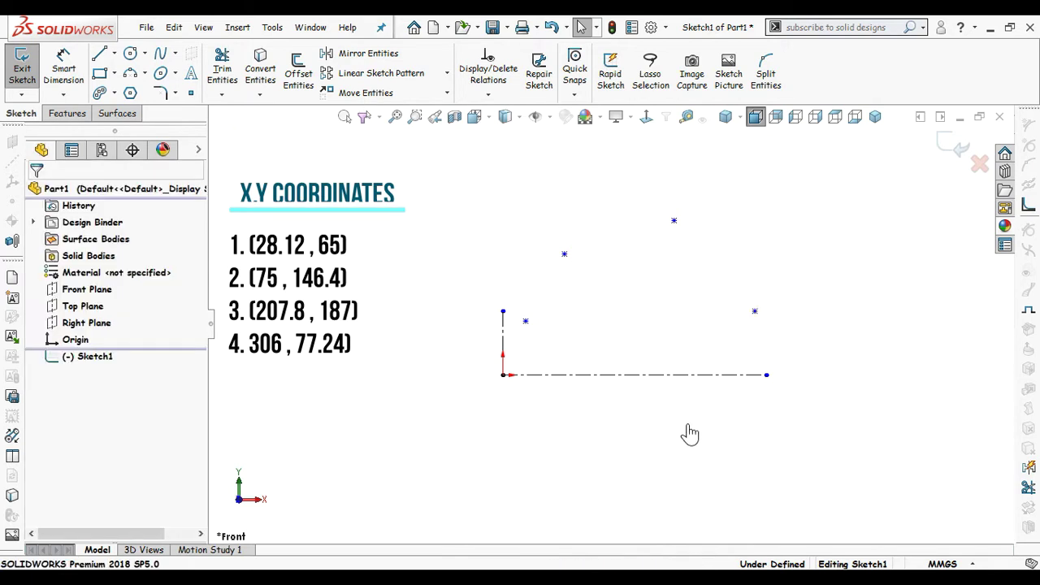
Step: Fully define the sketch, calculating dimensions for all entities
click(488, 96)
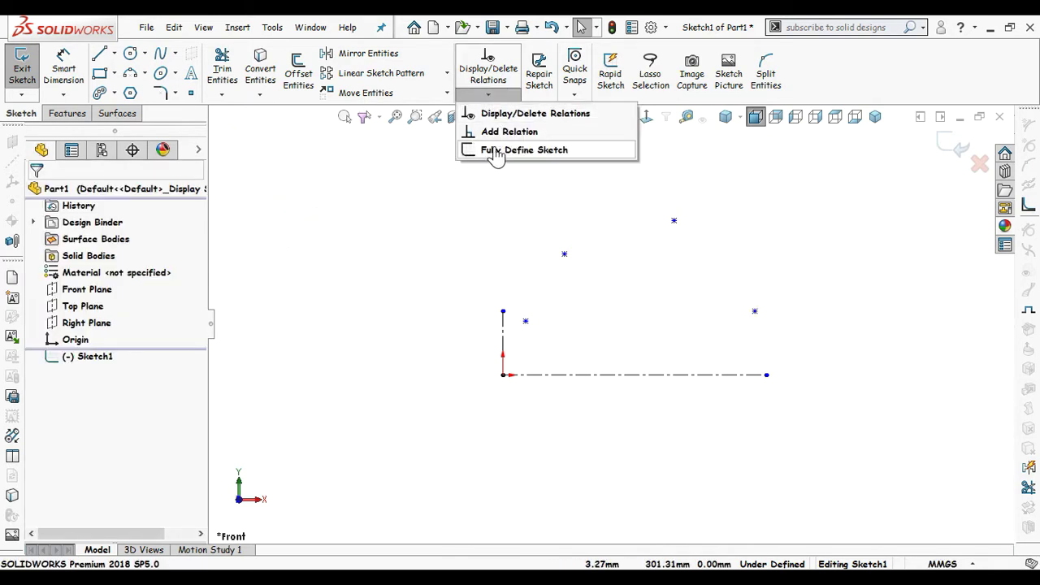
click(495, 150)
click(111, 363)
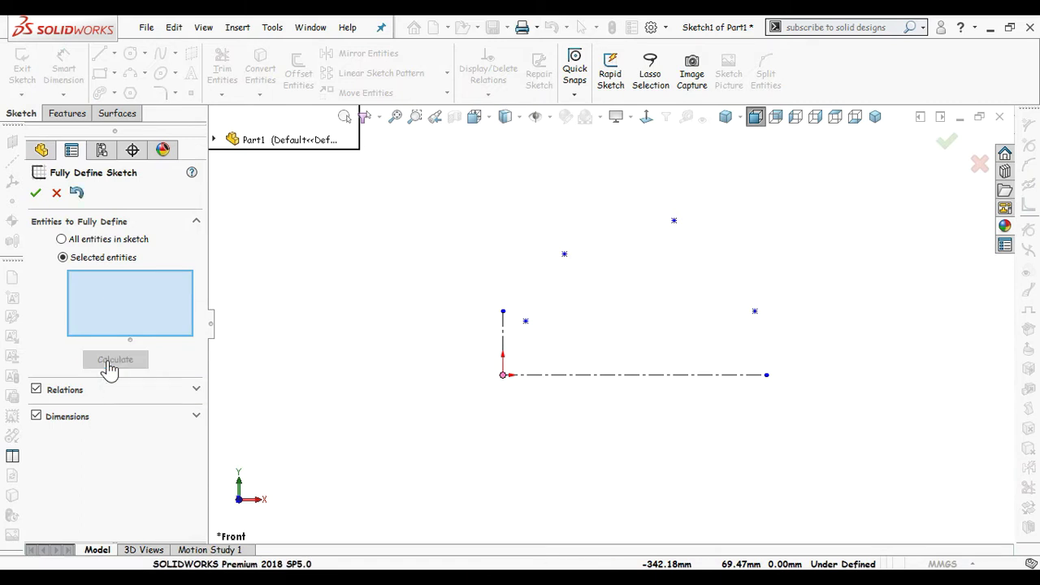
click(97, 239)
click(115, 280)
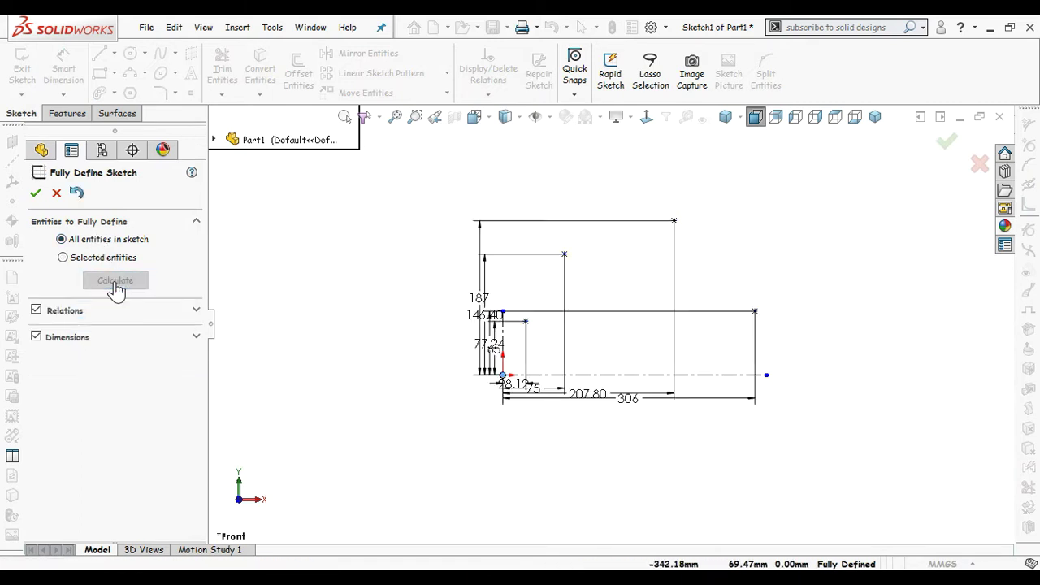
click(36, 192)
Step: Move the 146.40, 187, 77.24 and 65 dimensions out to the left
drag(485, 315, 287, 320)
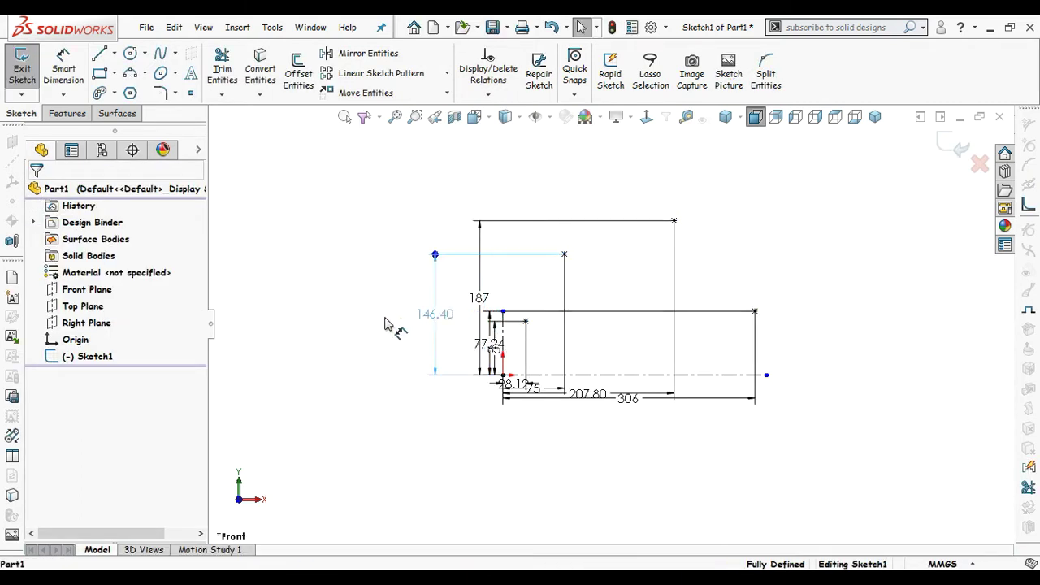
drag(480, 298, 390, 301)
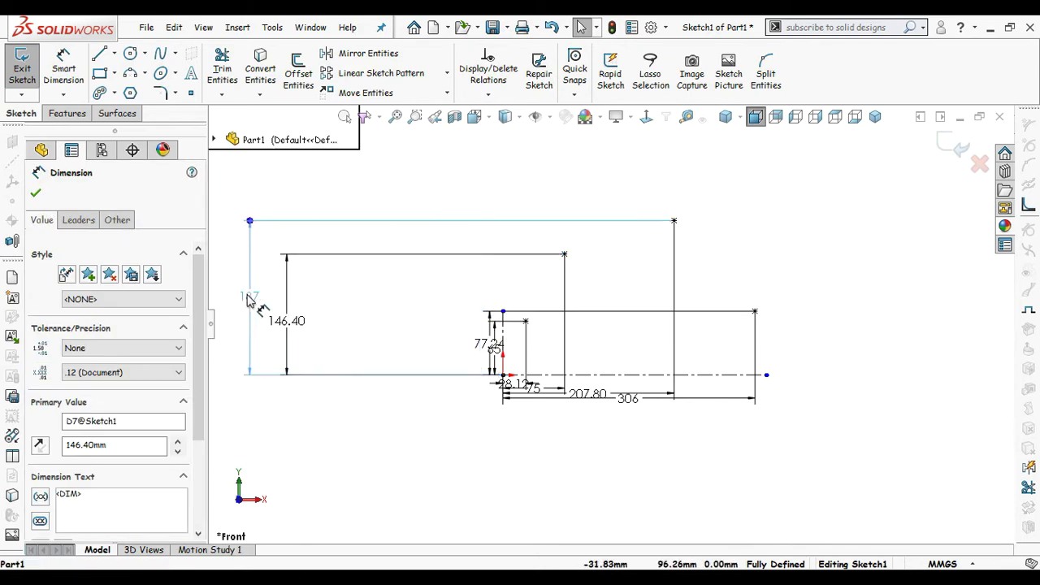
click(433, 413)
drag(490, 342, 358, 343)
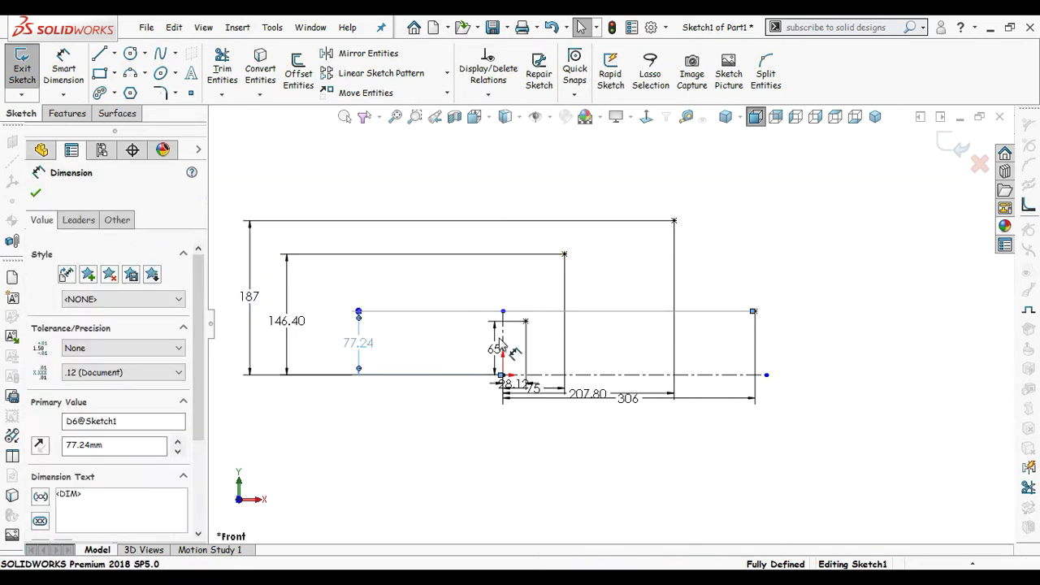
drag(501, 348, 406, 348)
click(436, 418)
Step: Move the 306, 207.80, 75 and 28.12 dimensions below the sketch
drag(626, 396, 622, 515)
drag(588, 393, 587, 489)
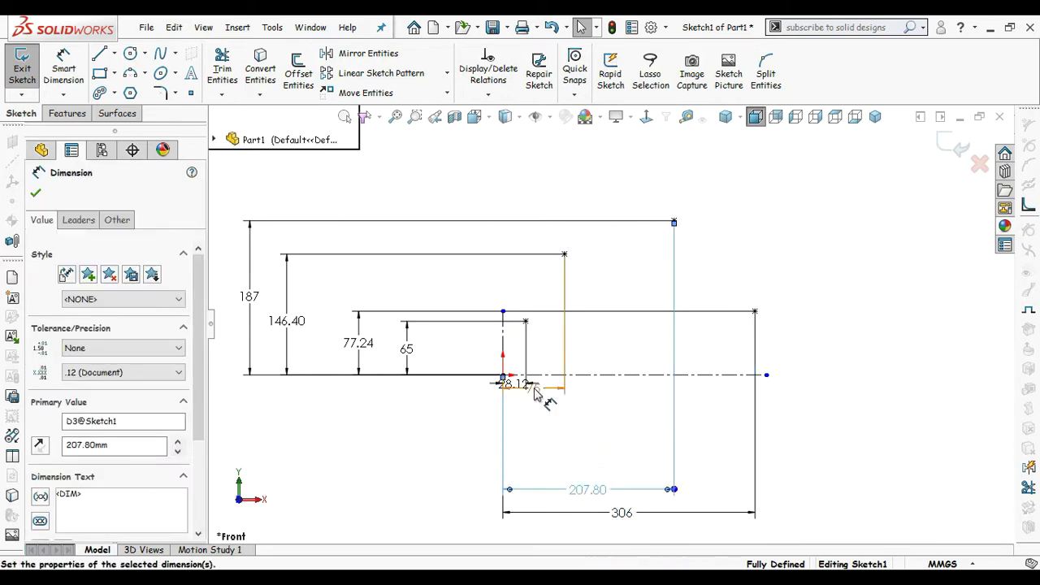
drag(536, 394, 533, 465)
drag(531, 390, 525, 434)
click(548, 422)
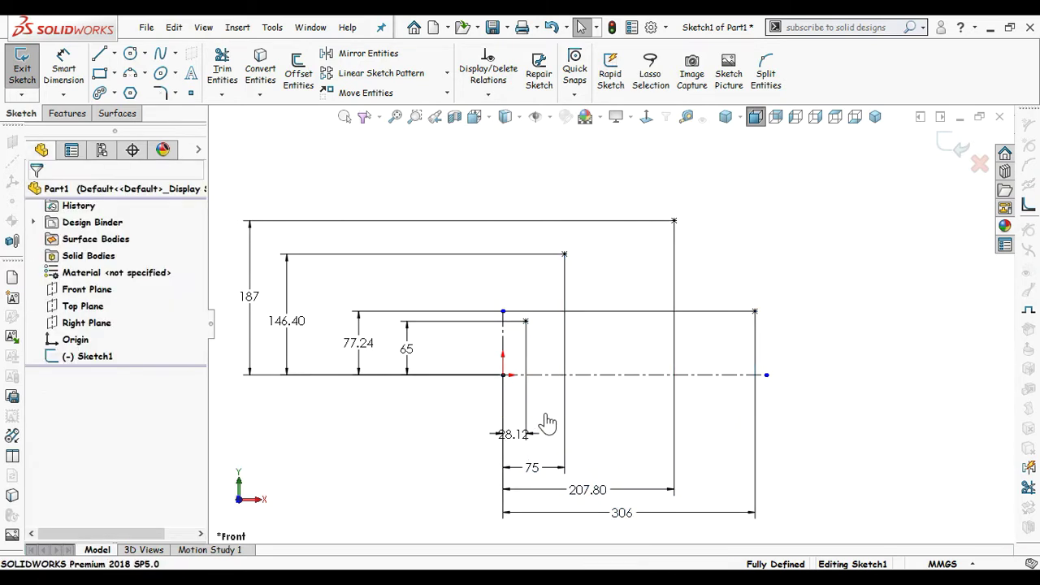
scroll(656, 290, down, 1)
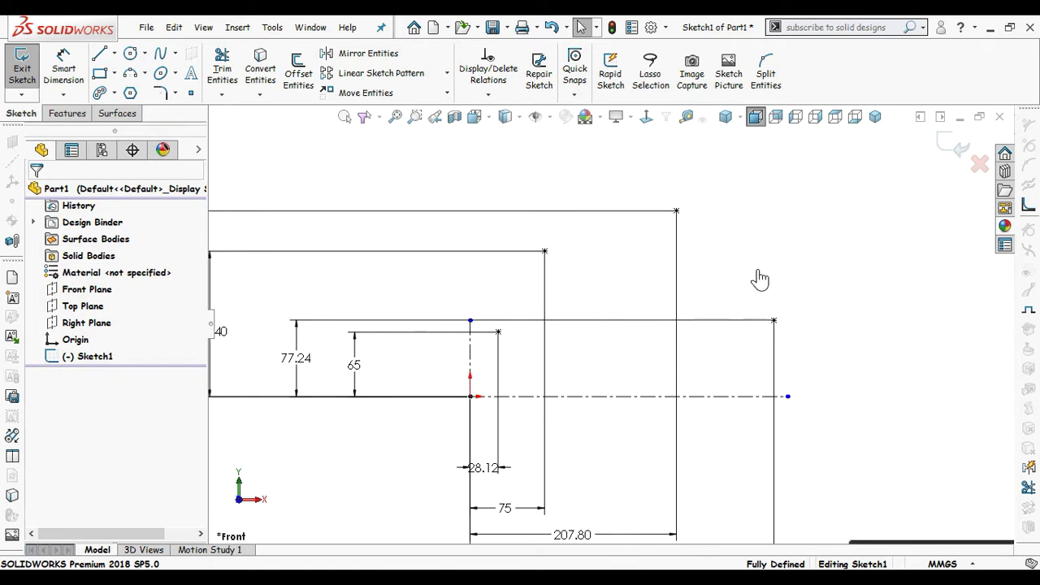
scroll(731, 276, up, 3)
scroll(657, 274, up, 1)
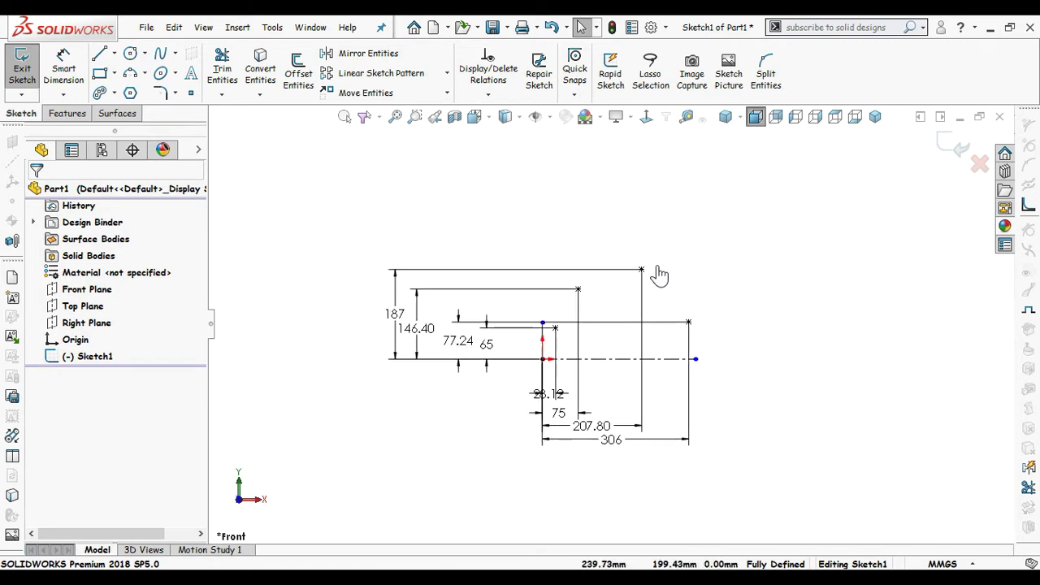
scroll(649, 281, down, 3)
Step: Extend the vertical construction line upward and the horizontal one to the right
drag(485, 357, 495, 253)
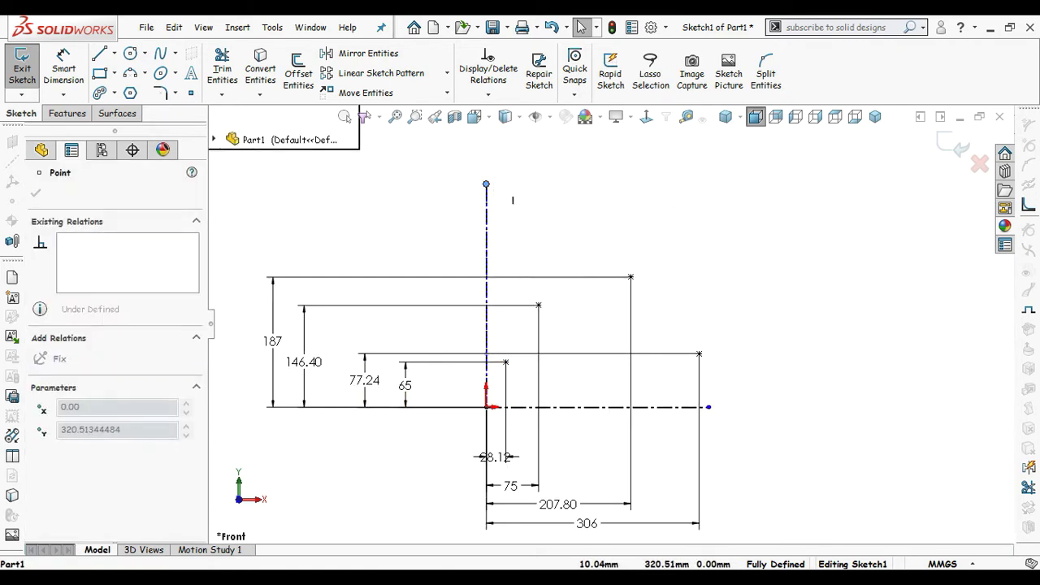
click(708, 408)
drag(709, 408, 862, 408)
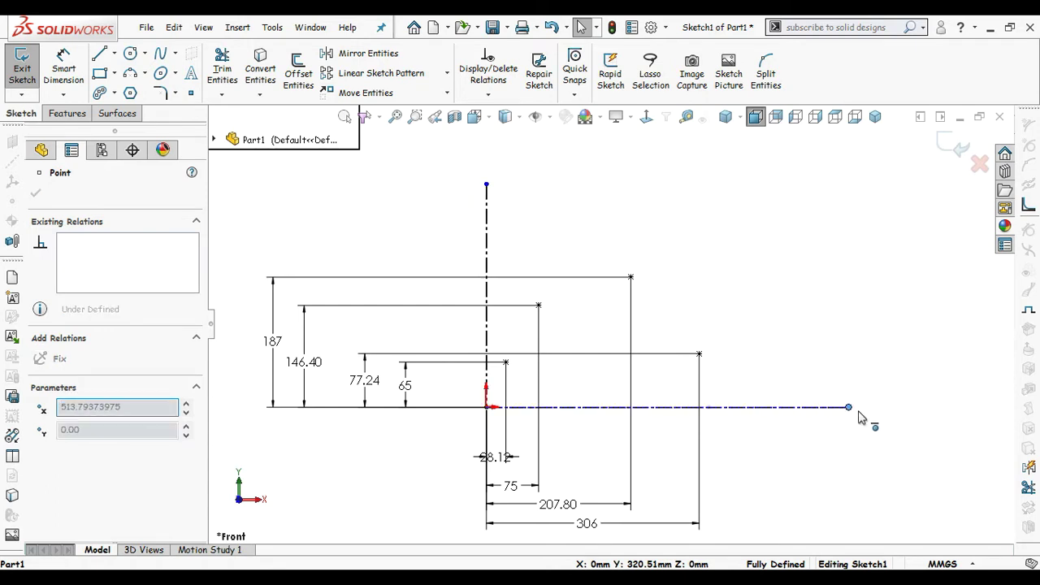
click(748, 295)
scroll(749, 295, down, 1)
Step: Draw a short spline from the 28.12 point to the 75 point
key(s)
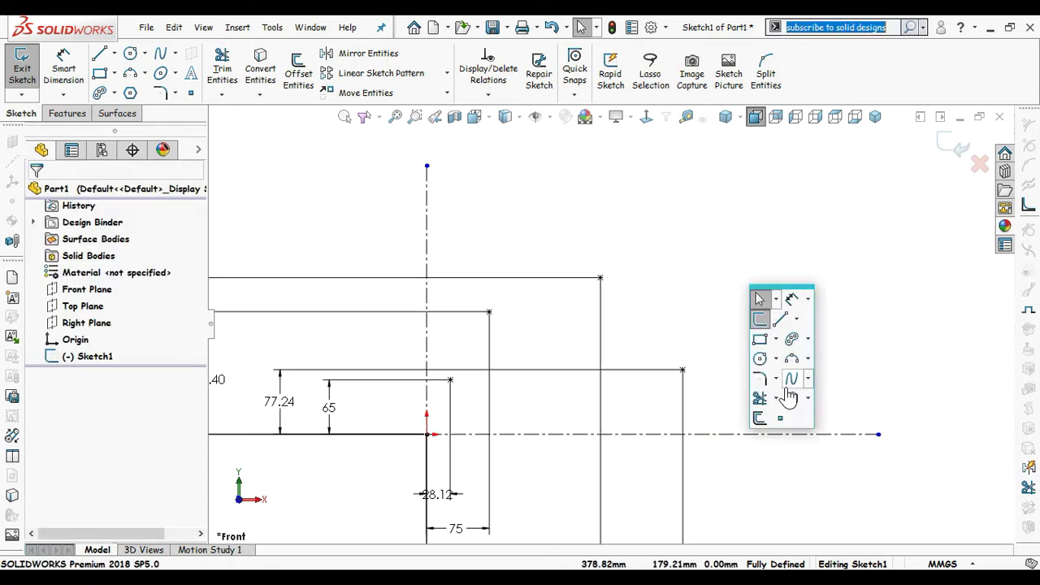
click(794, 386)
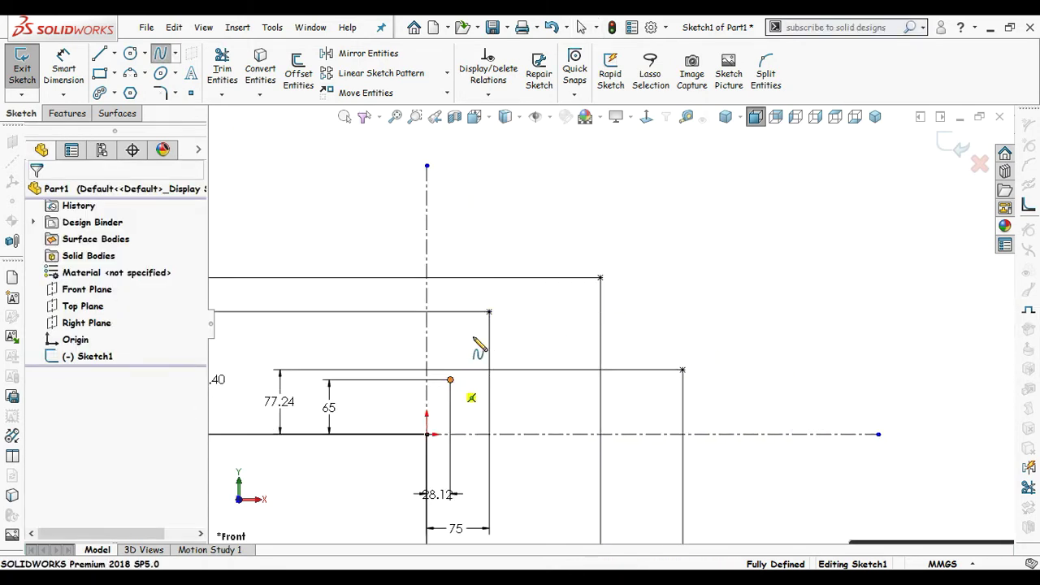
click(450, 380)
click(489, 312)
key(Escape)
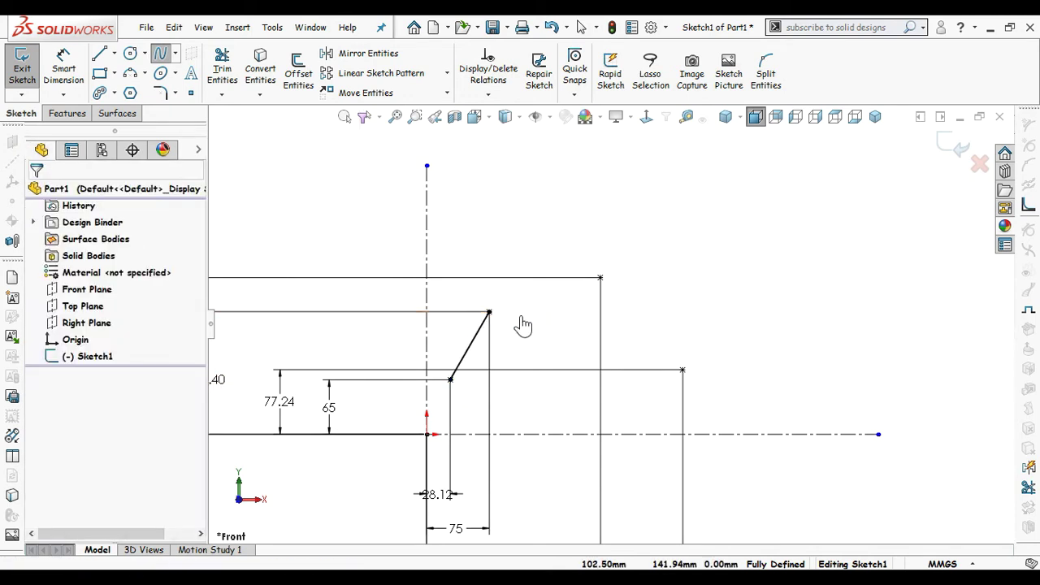
Step: Draw the arch spline from the 75 point through the top point to the right-hand point
key(s)
click(609, 410)
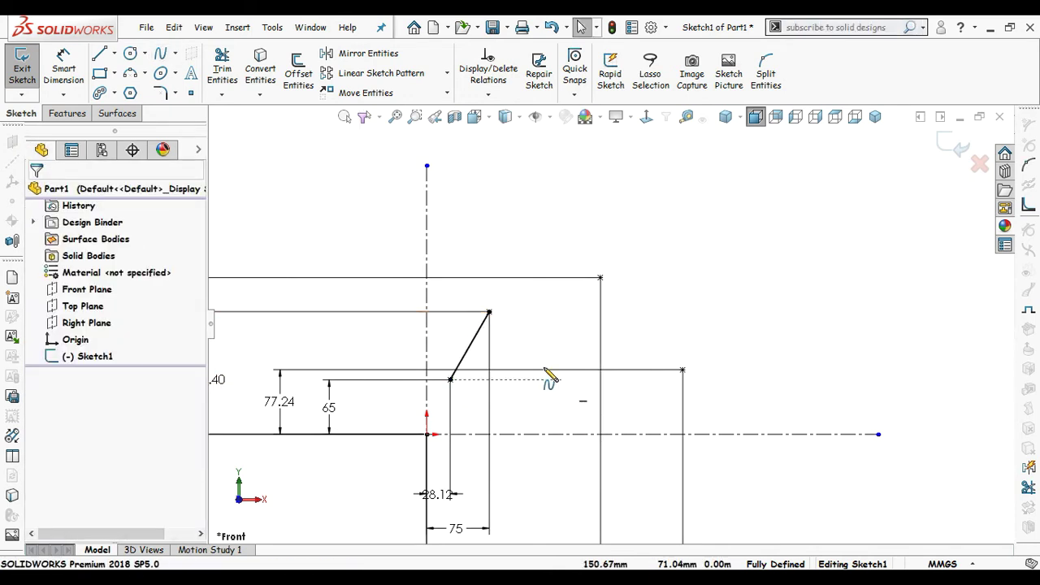
click(489, 312)
click(599, 278)
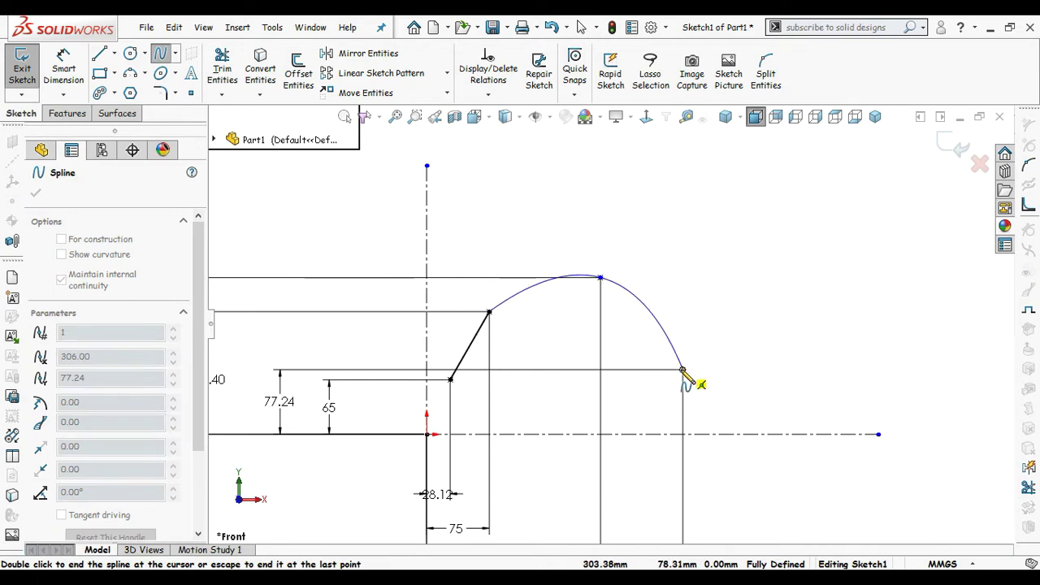
click(683, 370)
key(Escape)
scroll(476, 417, down, 2)
scroll(487, 398, down, 2)
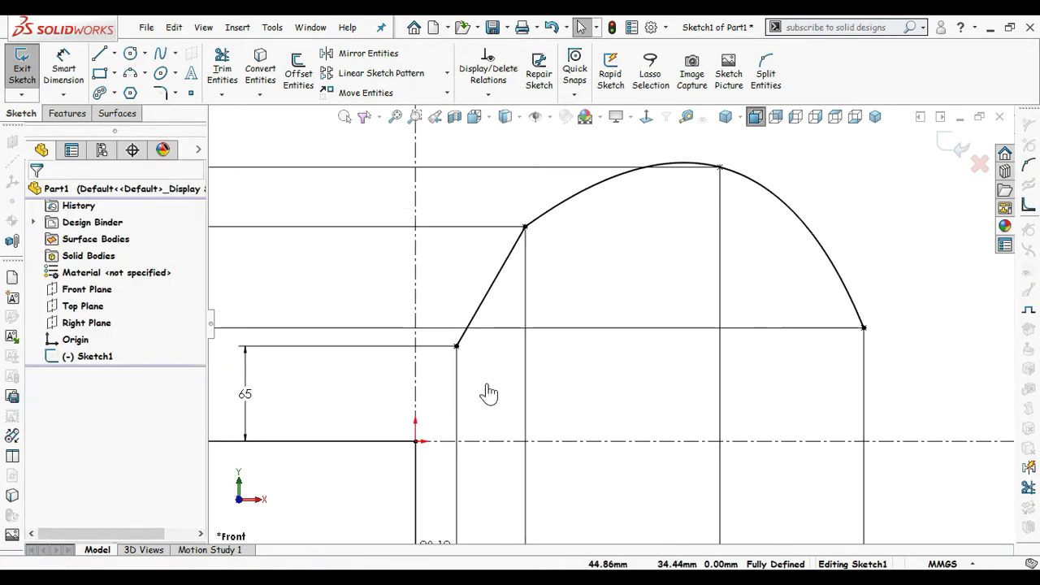
Step: Draw a slanted left leg from the arch's lower-left end down to the centerline
key(s)
click(532, 479)
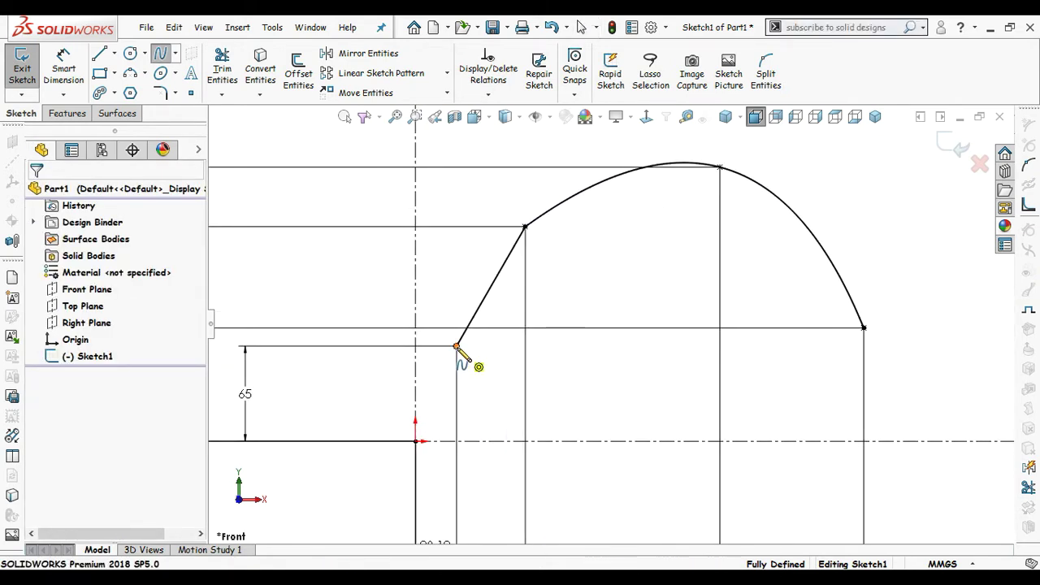
click(457, 347)
click(475, 441)
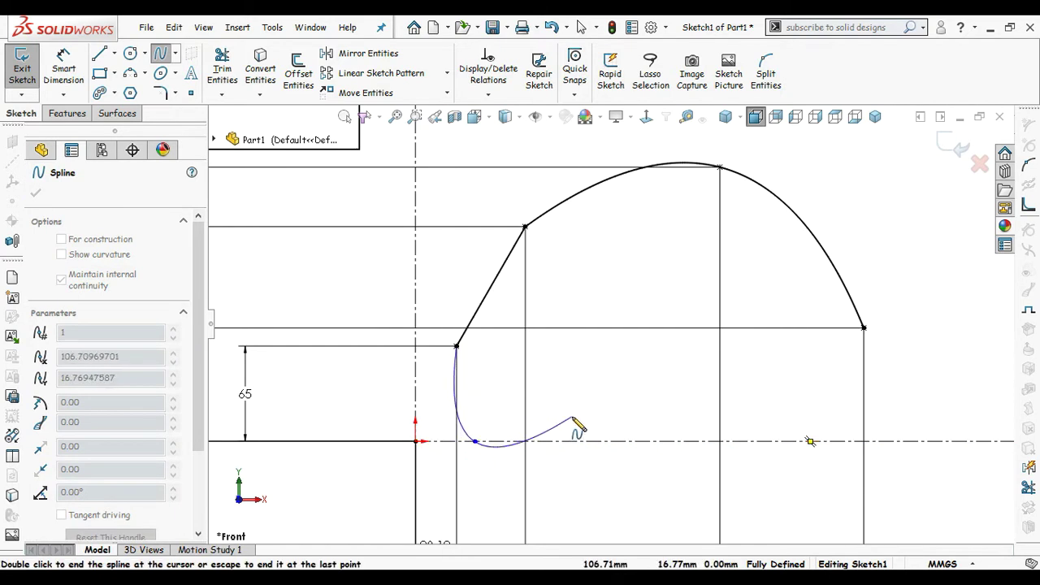
key(Escape)
scroll(775, 379, up, 2)
scroll(754, 385, up, 1)
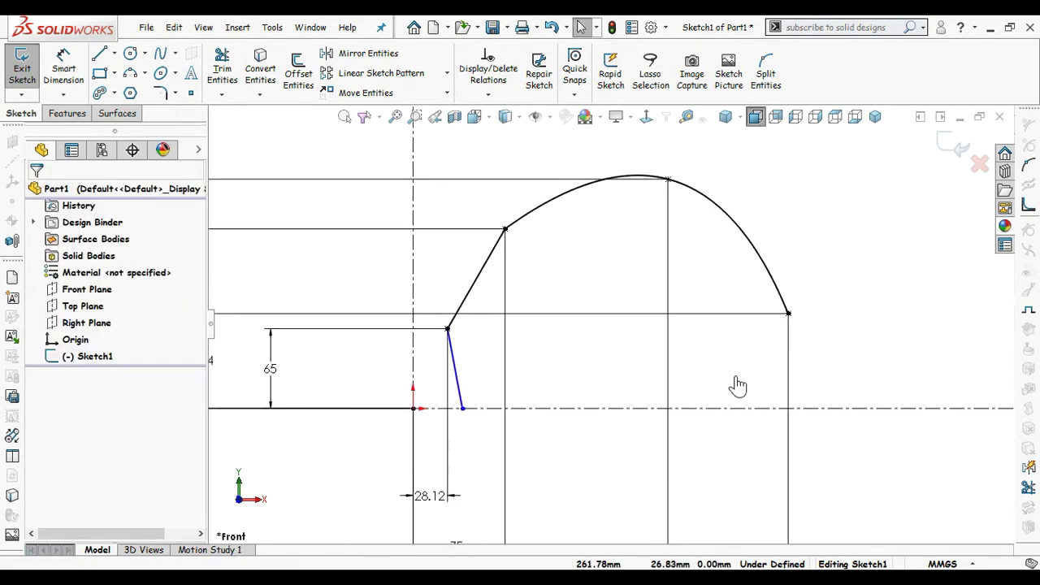
Step: Draw a slanted right leg from the arch's right end down to the centerline
key(s)
click(781, 471)
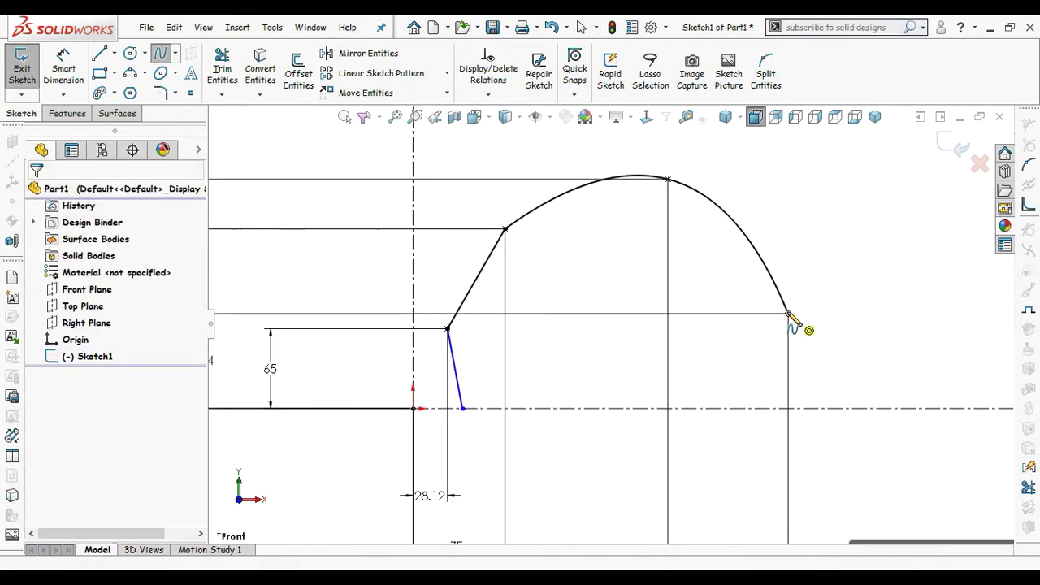
click(788, 313)
click(750, 408)
key(Escape)
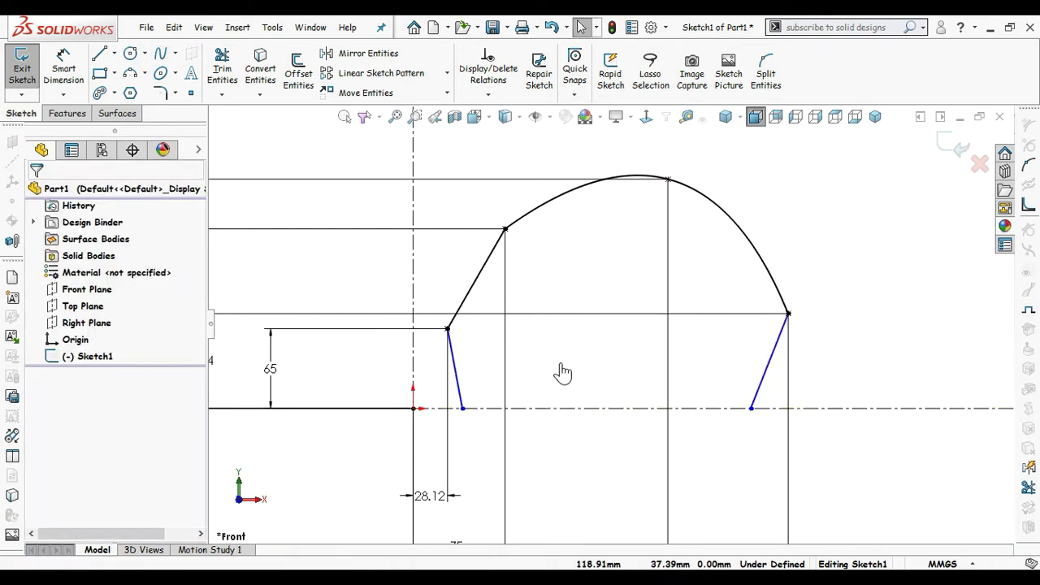
Step: Reshape the short lower spline so it blends smoothly into the arch at the 75 point
click(499, 235)
scroll(507, 236, down, 5)
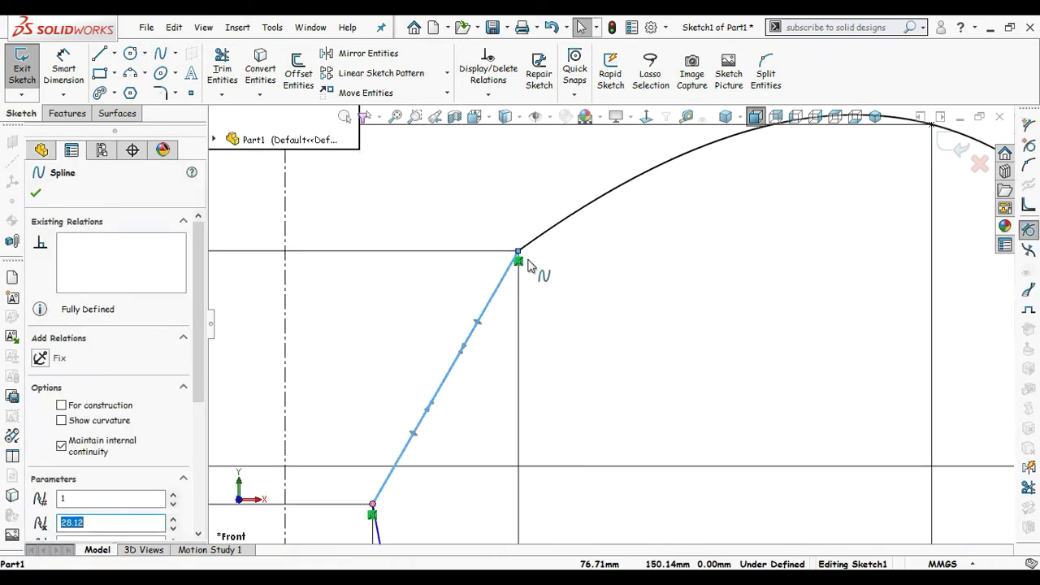
drag(461, 354, 486, 287)
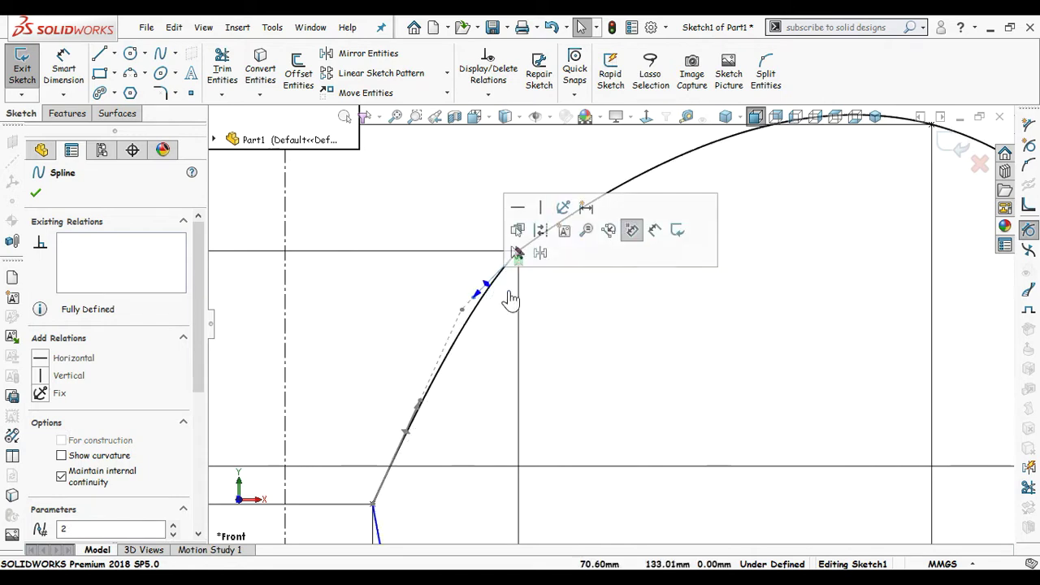
key(Escape)
click(517, 252)
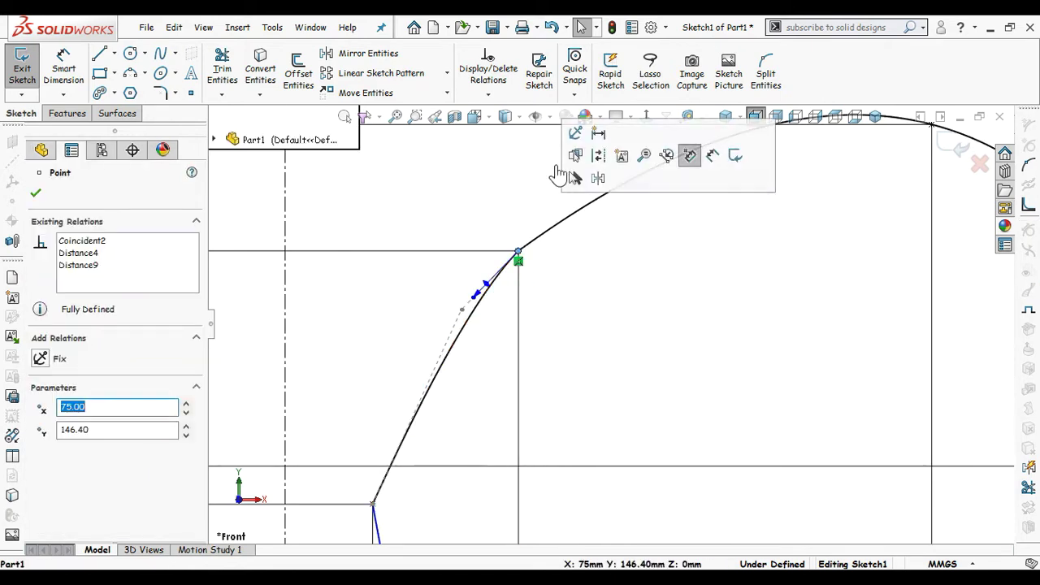
click(564, 260)
click(497, 283)
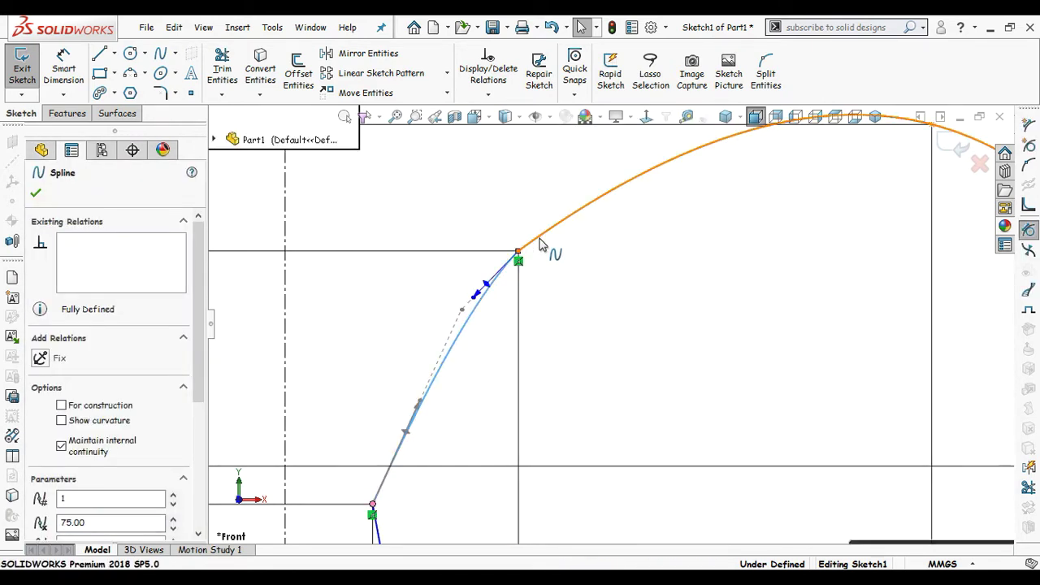
ctrl+click(549, 235)
key(Escape)
scroll(753, 243, up, 2)
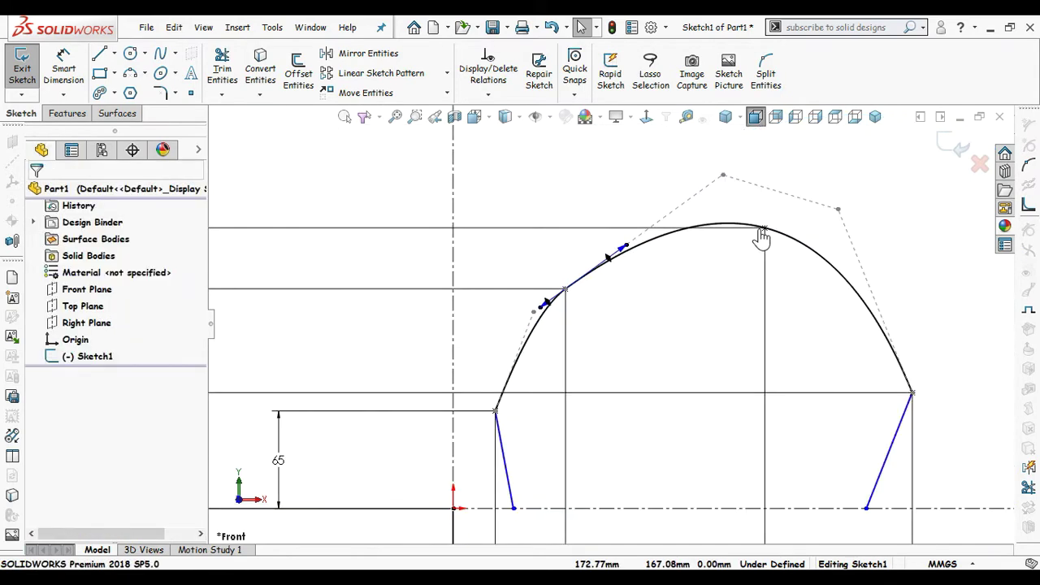
scroll(680, 349, up, 1)
scroll(655, 367, down, 1)
scroll(568, 422, up, 2)
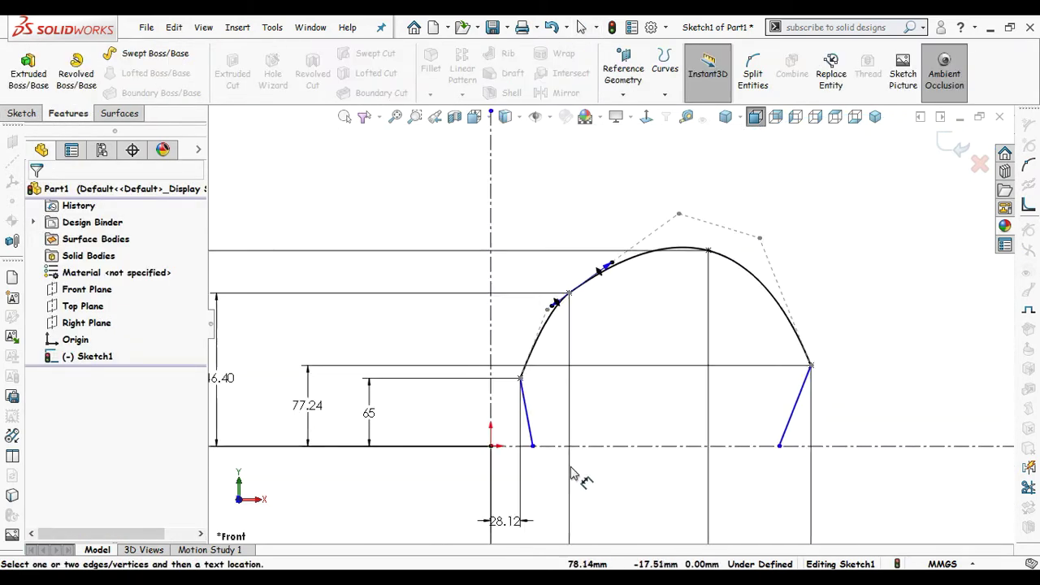
scroll(538, 455, down, 3)
Step: Dimension the left leg's foot 58.67 from the vertical centerline
click(444, 341)
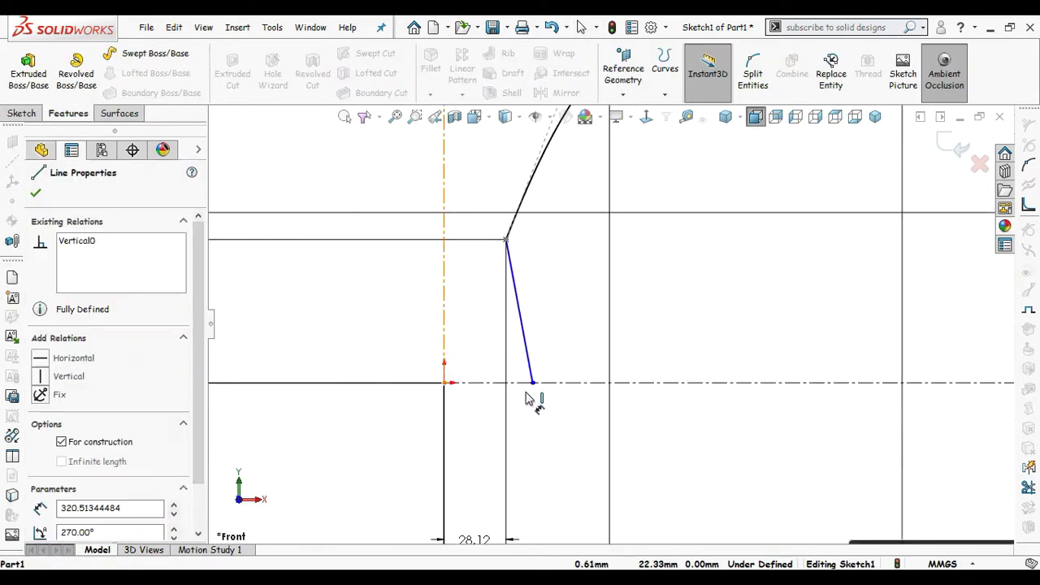
click(532, 382)
click(538, 452)
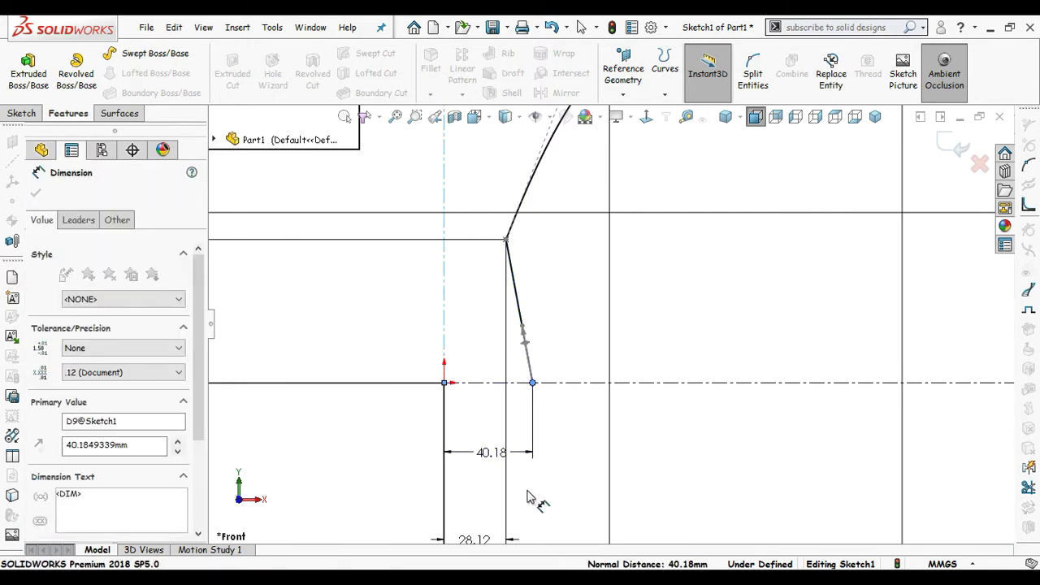
text(58.67)
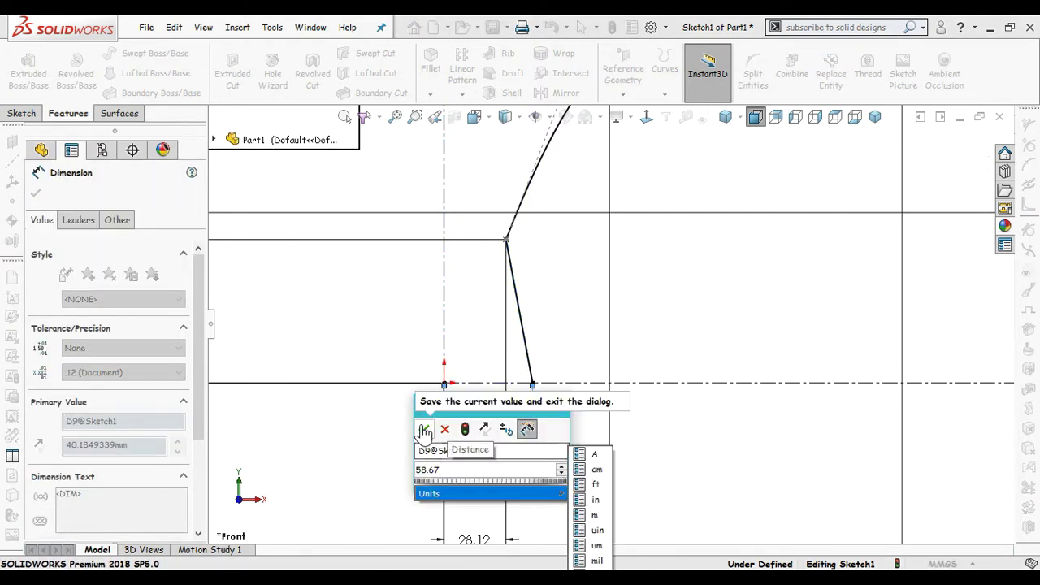
click(423, 428)
key(Escape)
scroll(607, 325, down, 1)
scroll(837, 341, up, 2)
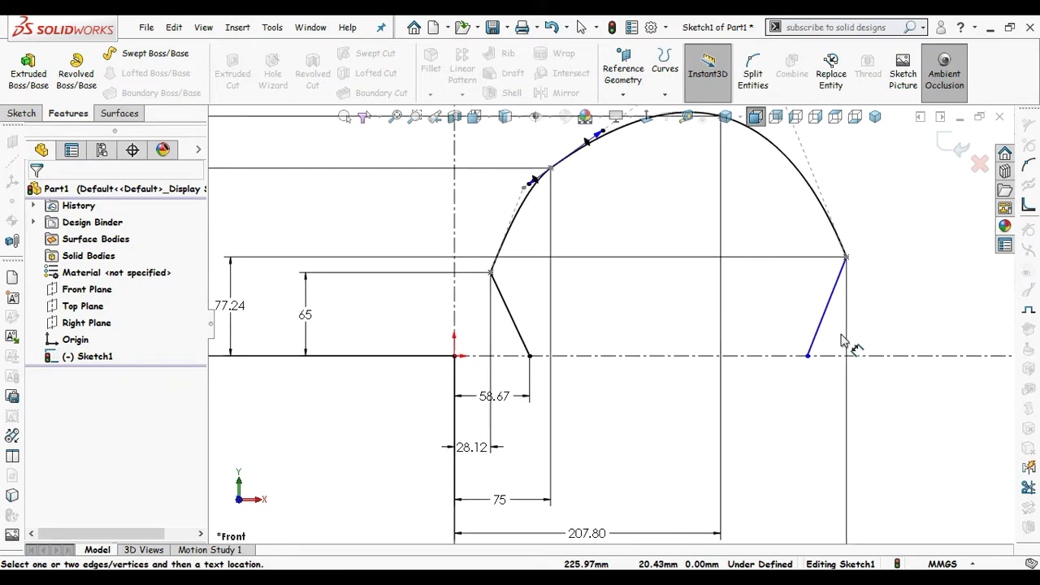
scroll(861, 344, down, 2)
Step: Draw a vertical line down from the arch's right end and make it construction geometry
click(766, 364)
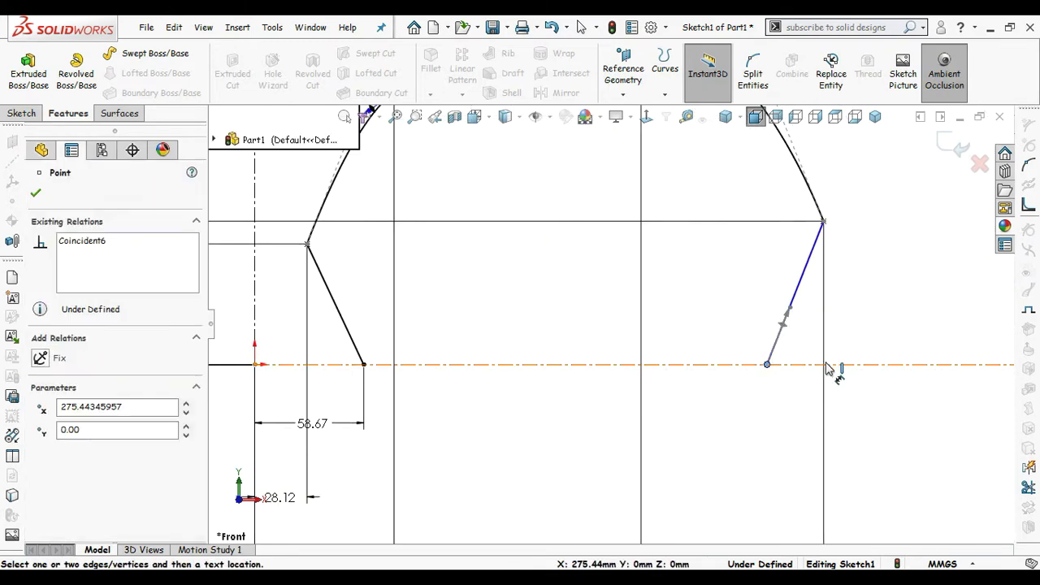
click(861, 335)
scroll(854, 333, up, 2)
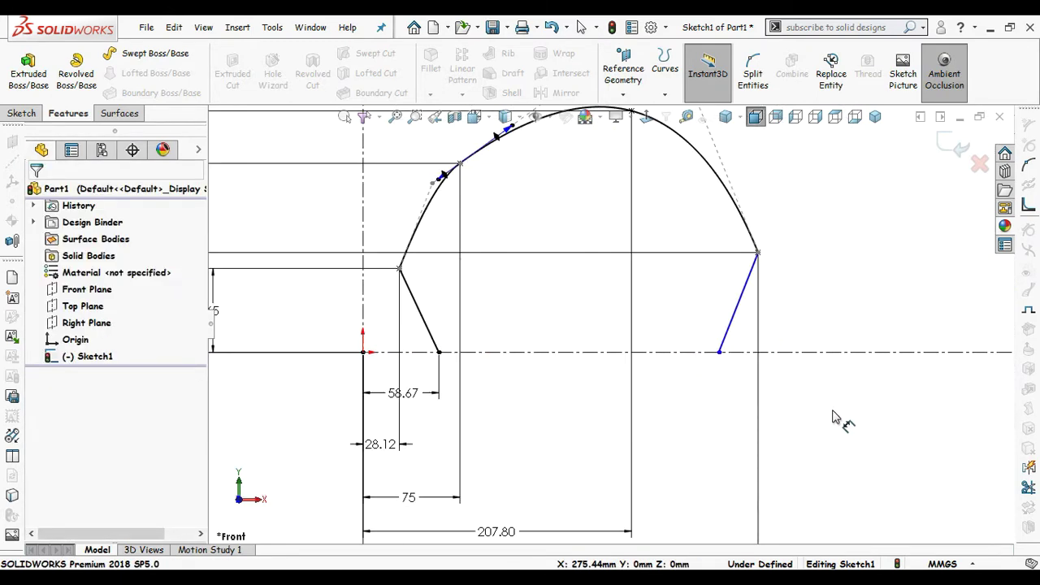
key(s)
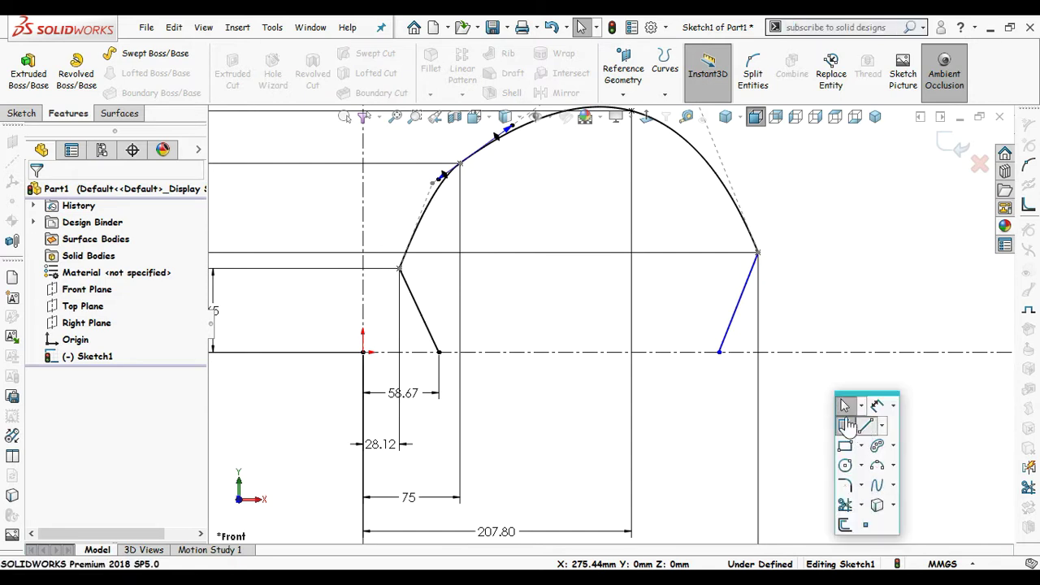
click(857, 430)
click(758, 253)
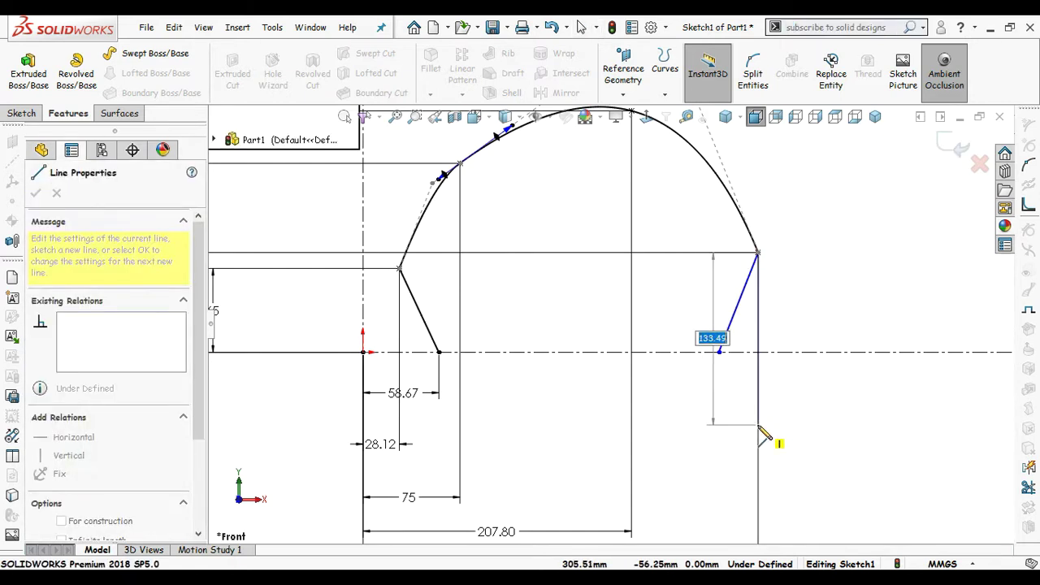
click(757, 424)
key(Escape)
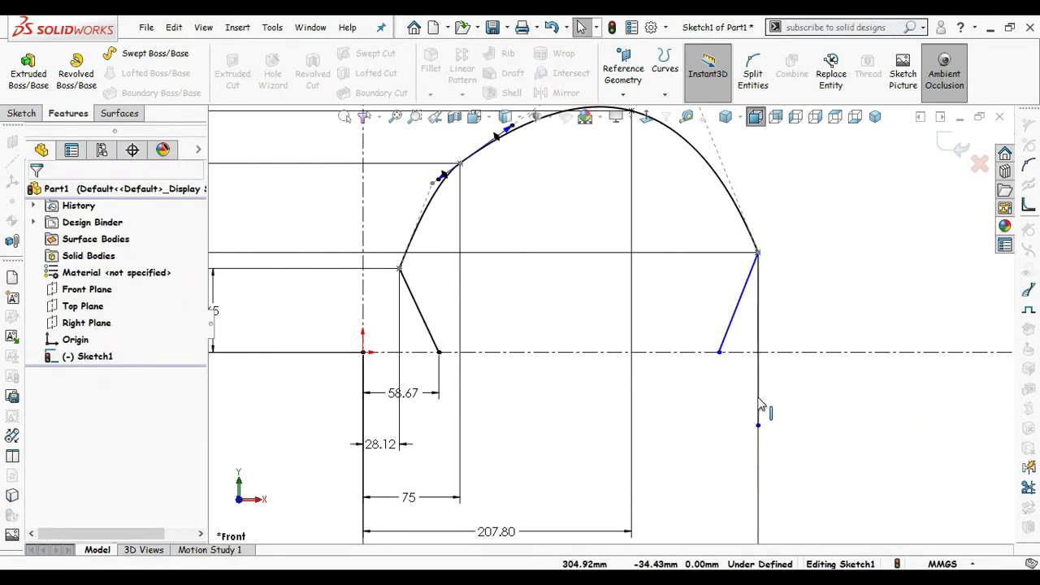
click(758, 382)
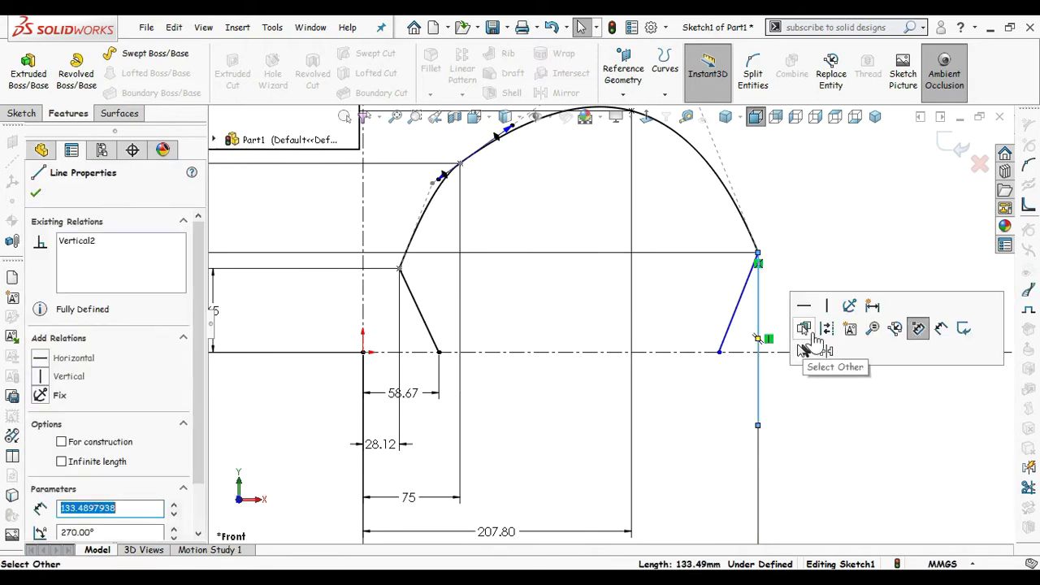
click(811, 390)
Step: Dimension the right leg's foot 36.60 from the new vertical construction line
scroll(764, 312, down, 1)
right_drag(719, 418, 715, 382)
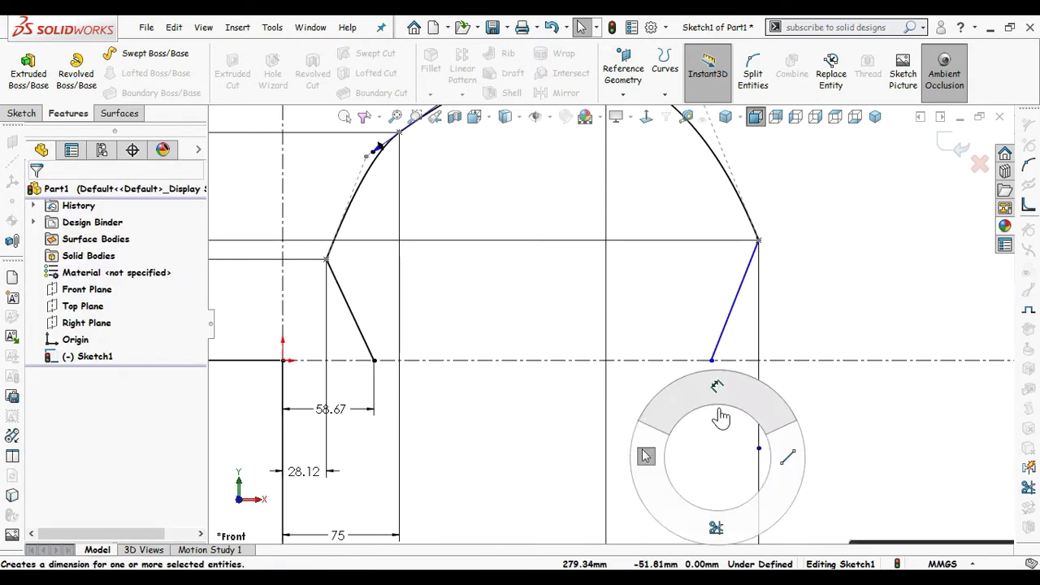
click(711, 362)
click(758, 412)
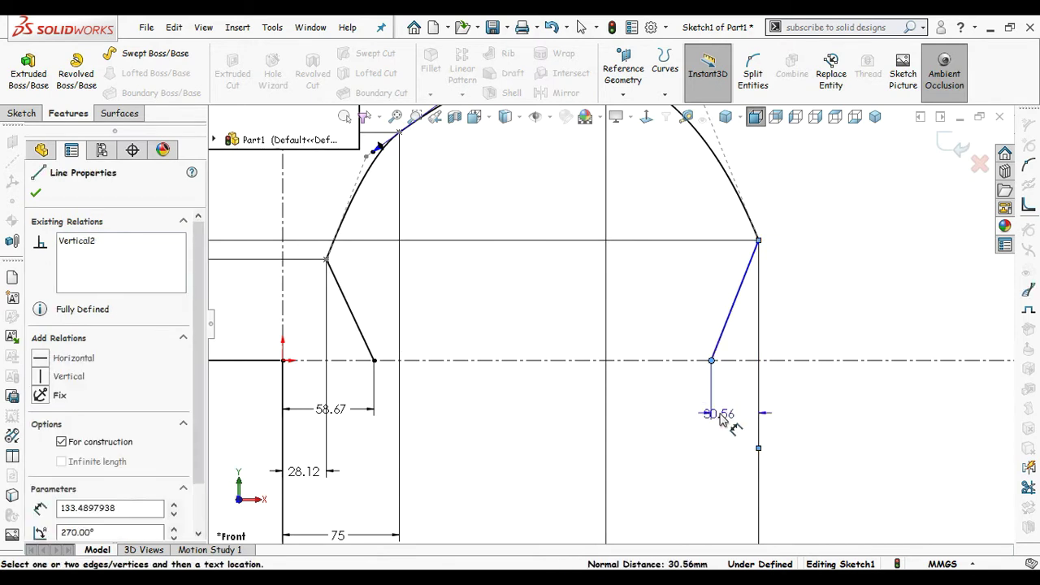
click(657, 451)
text(35)
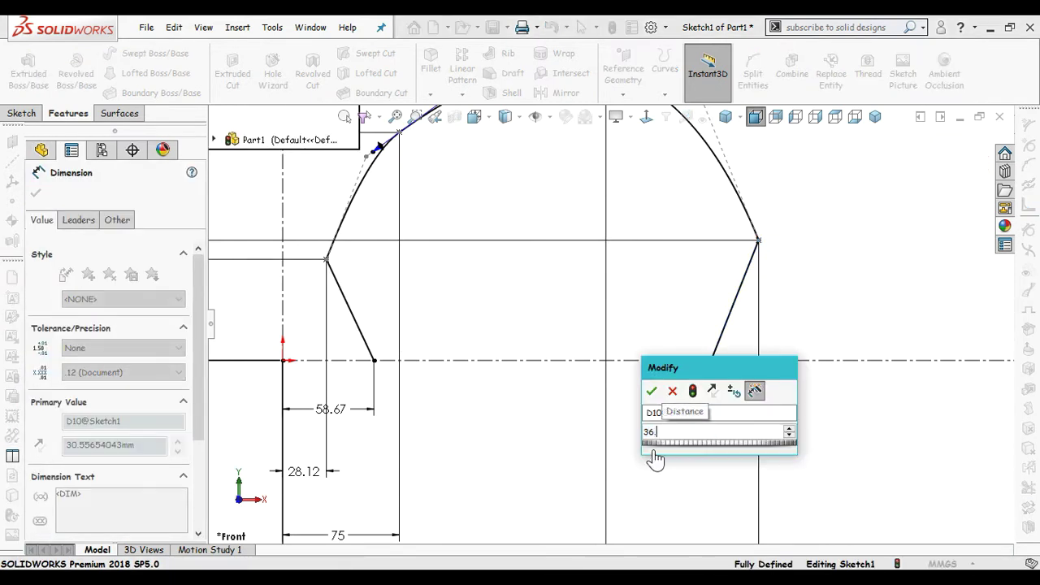
text(.6)
key(Return)
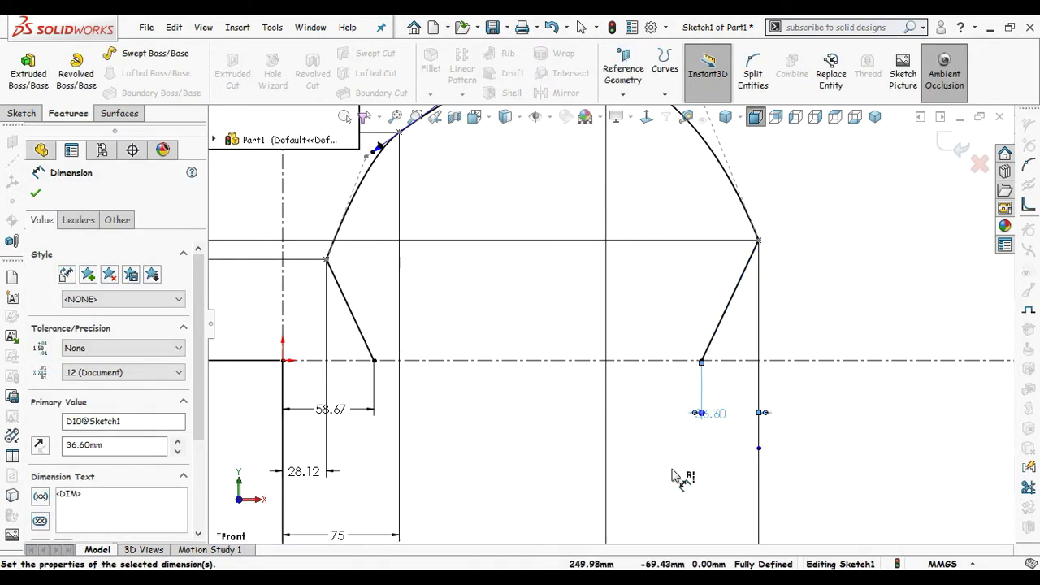
click(681, 477)
Step: Make the lower left spline's top tangent handle vertical so the spline curves
key(d)
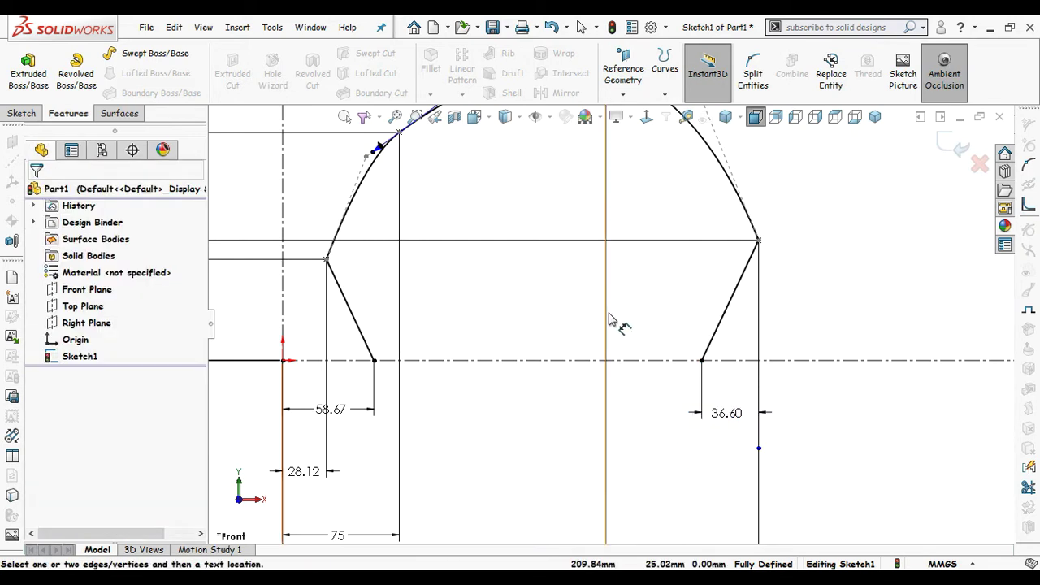
scroll(388, 286, down, 3)
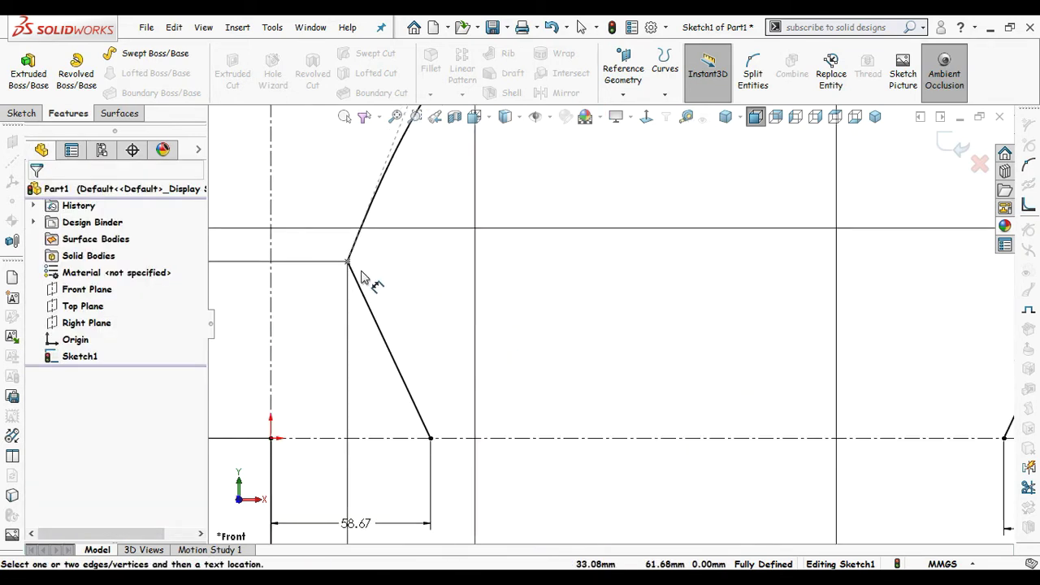
click(372, 318)
scroll(374, 357, down, 2)
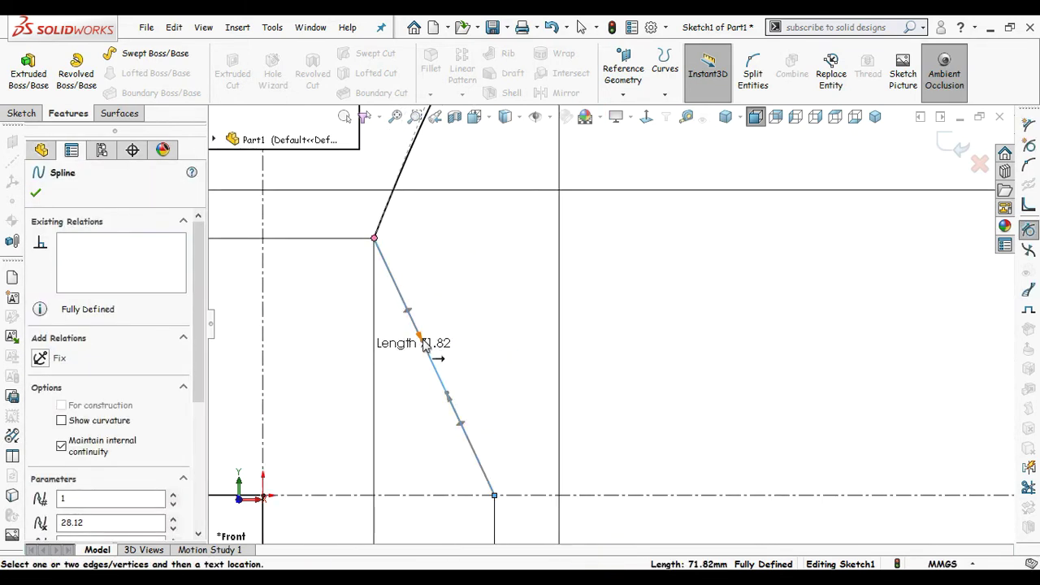
key(Escape)
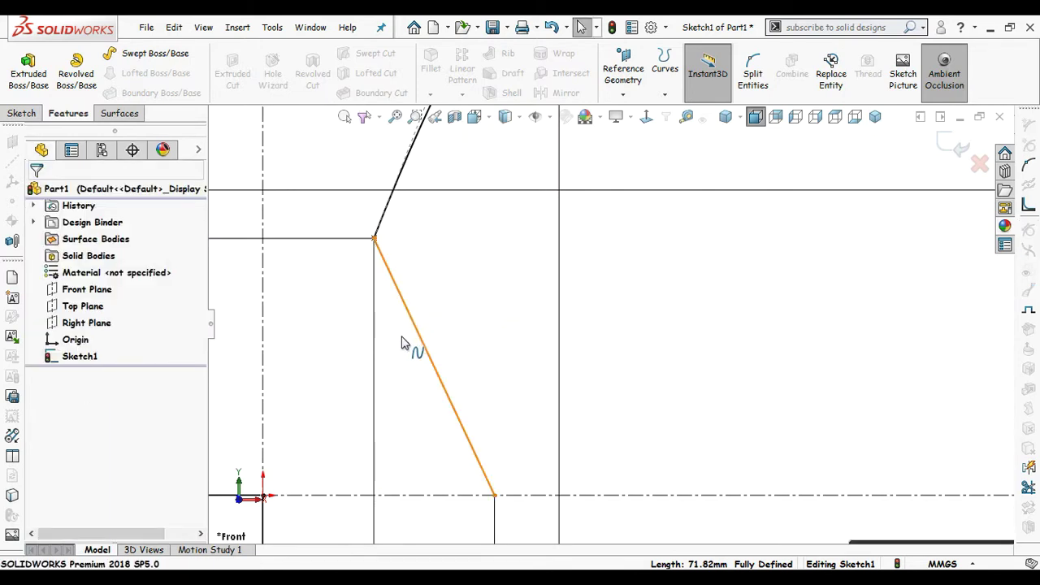
click(426, 358)
drag(421, 338, 374, 342)
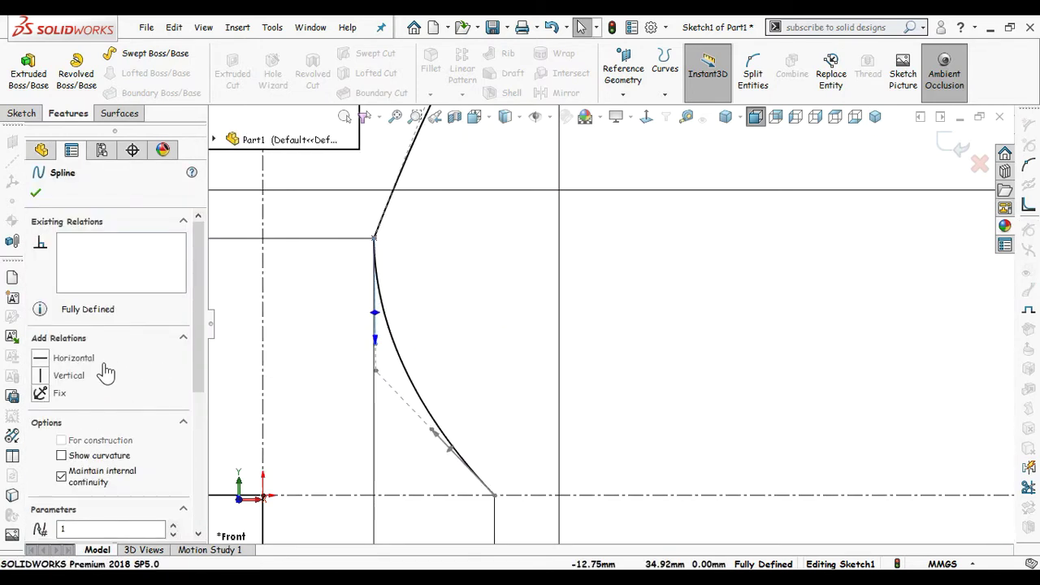
click(133, 387)
Step: Dimension the top tangent handle length to 61.28
key(d)
click(374, 341)
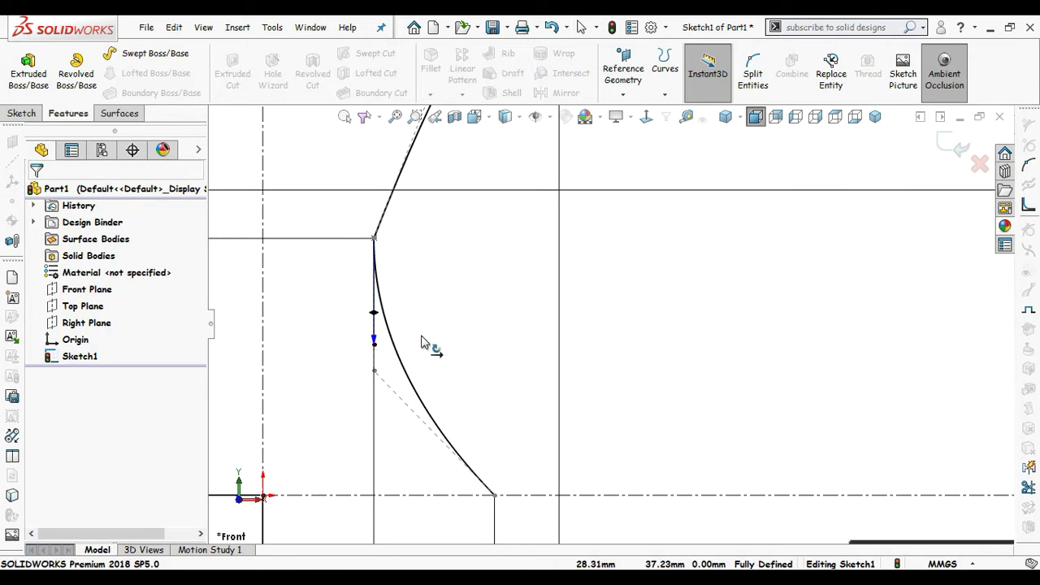
click(459, 345)
text(61.28)
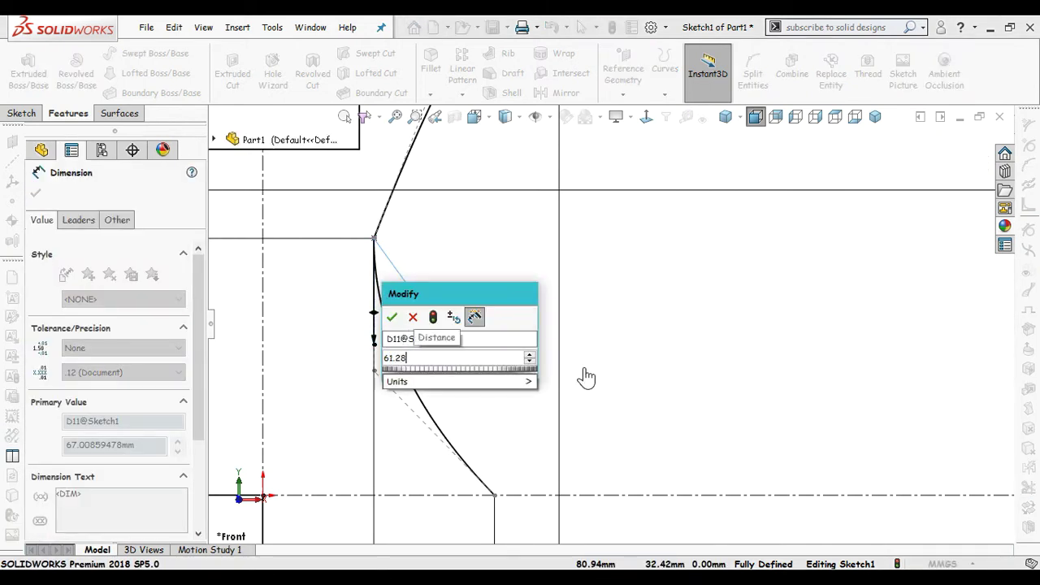
key(Return)
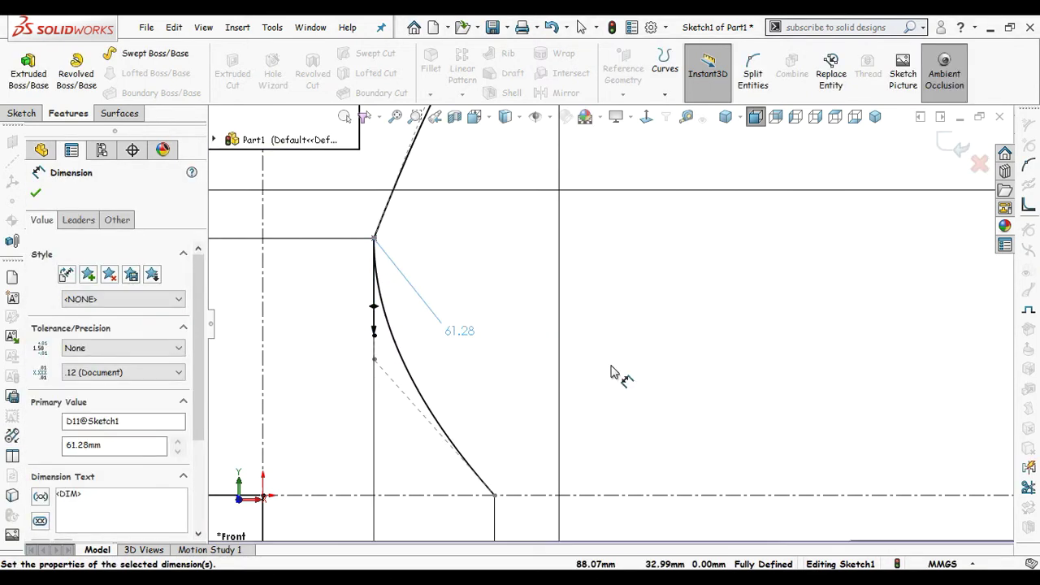
scroll(613, 371, up, 2)
scroll(520, 410, down, 2)
Step: Set the spline's bottom tangent to 130° from the horizontal centerline
click(491, 401)
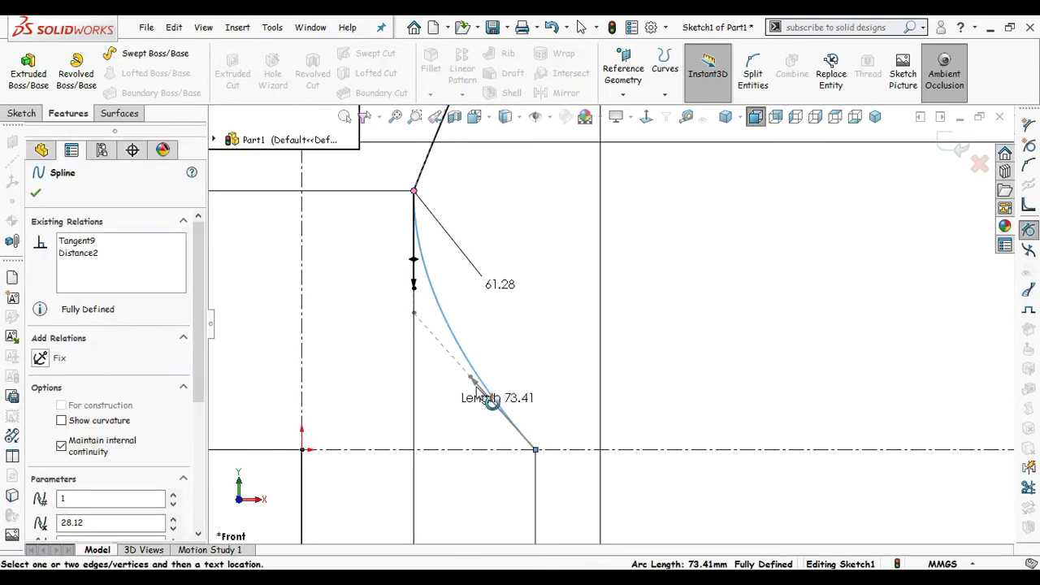
click(557, 476)
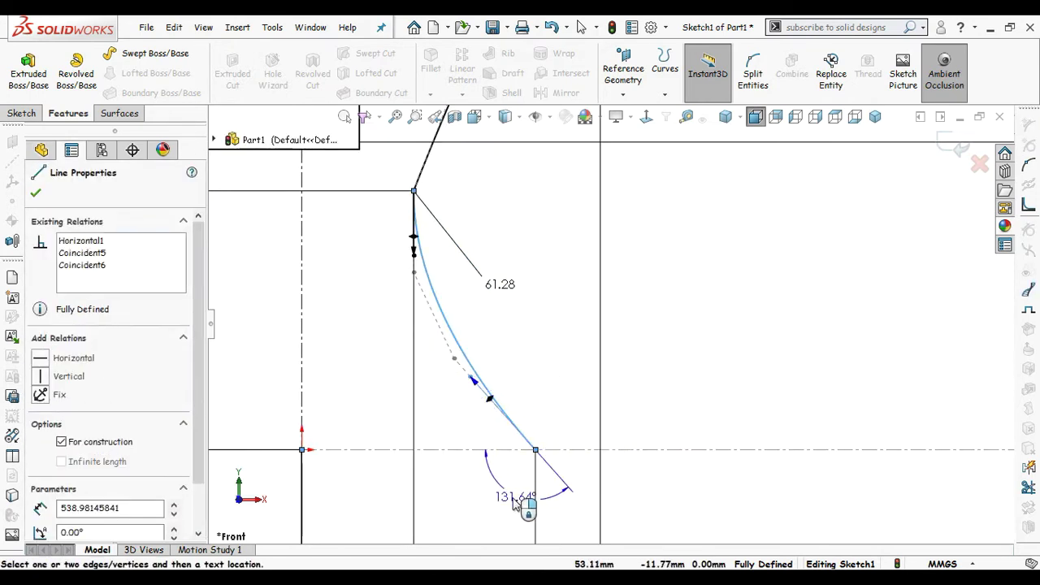
click(498, 508)
text(130)
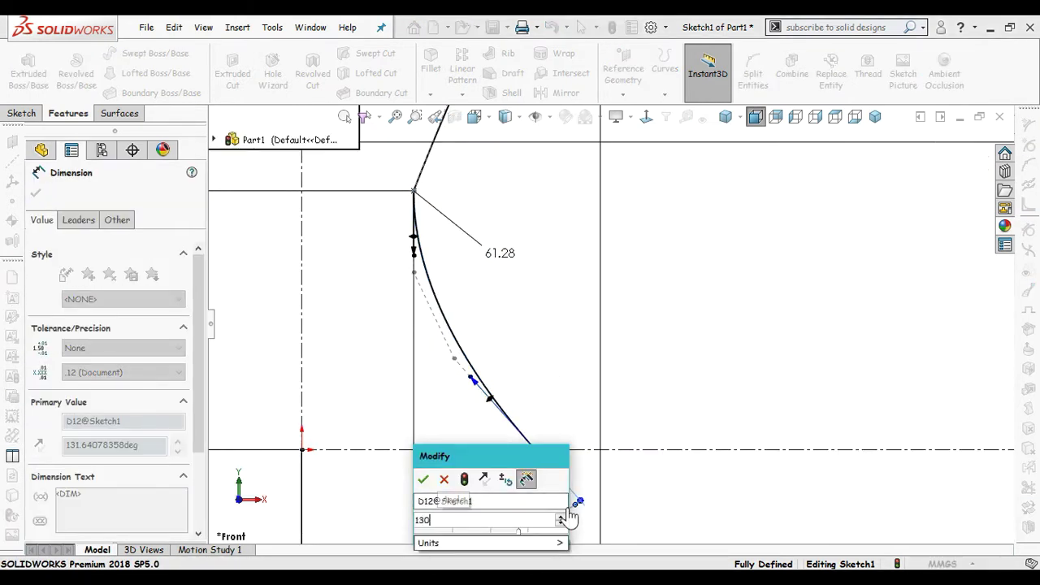
key(Return)
click(696, 355)
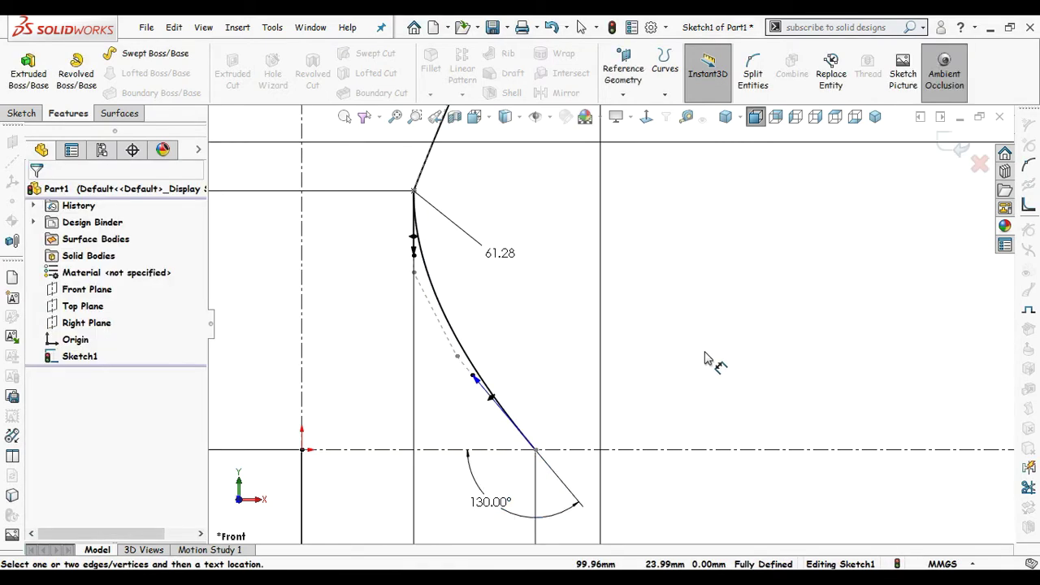
scroll(715, 360, up, 3)
scroll(780, 269, up, 3)
scroll(738, 284, down, 1)
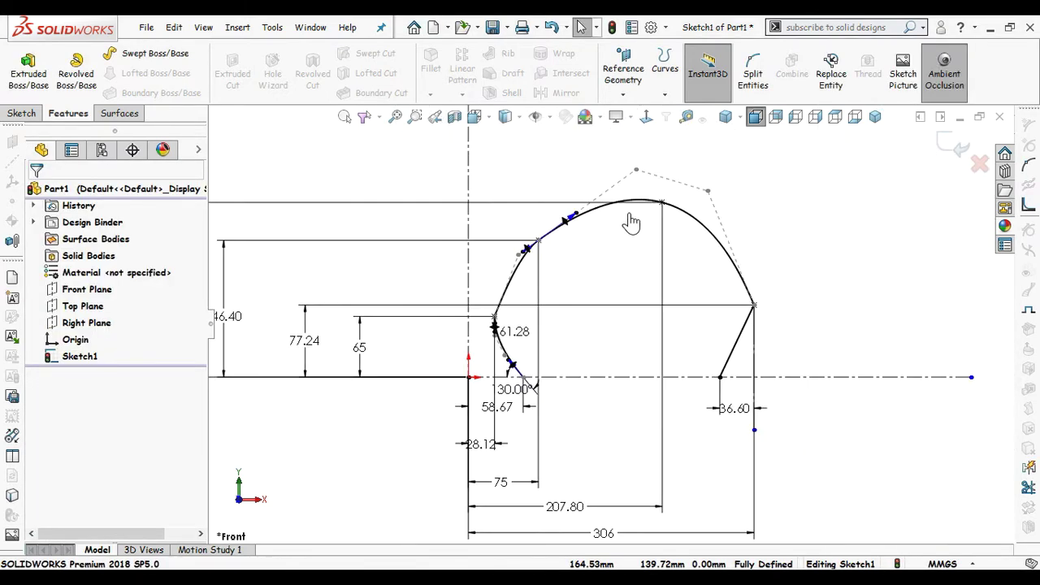
scroll(629, 224, up, 1)
scroll(626, 268, down, 2)
Step: Reshape the arch at its top point and dimension that tangent 73.60° from the vertical centerline
click(624, 292)
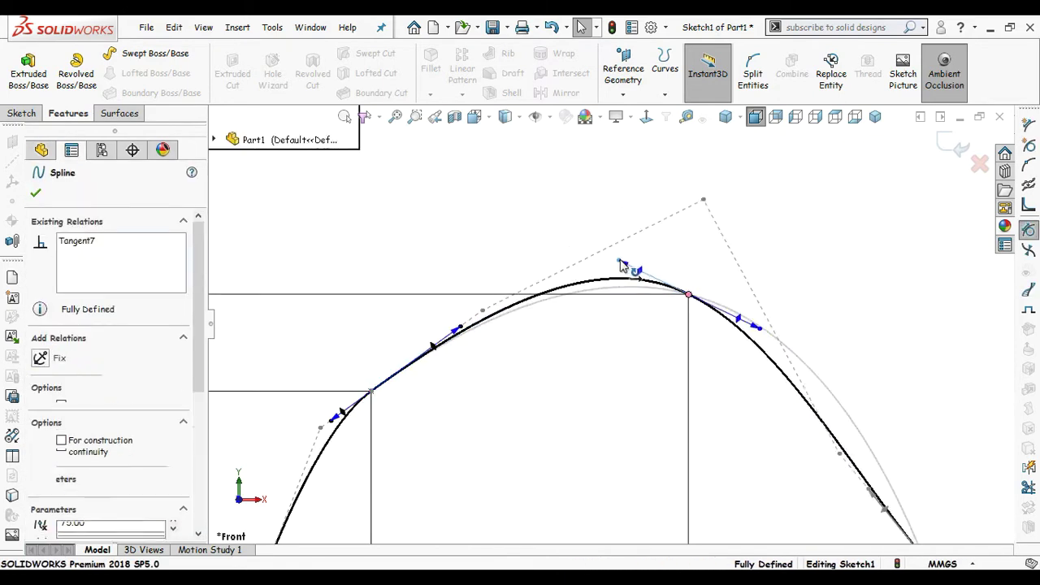
drag(616, 278, 622, 279)
right_drag(579, 354, 609, 295)
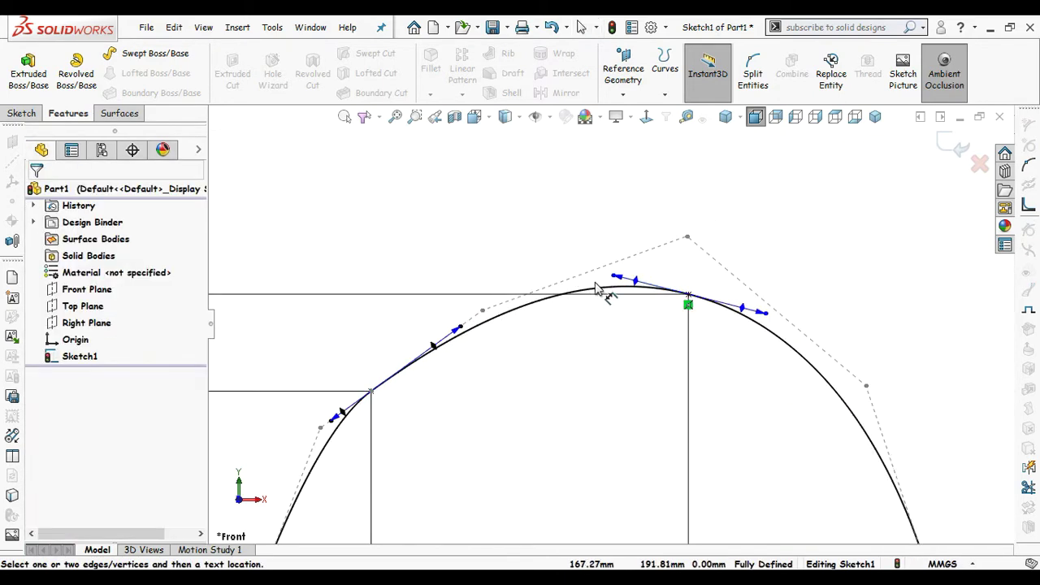
click(622, 283)
scroll(569, 325, up, 2)
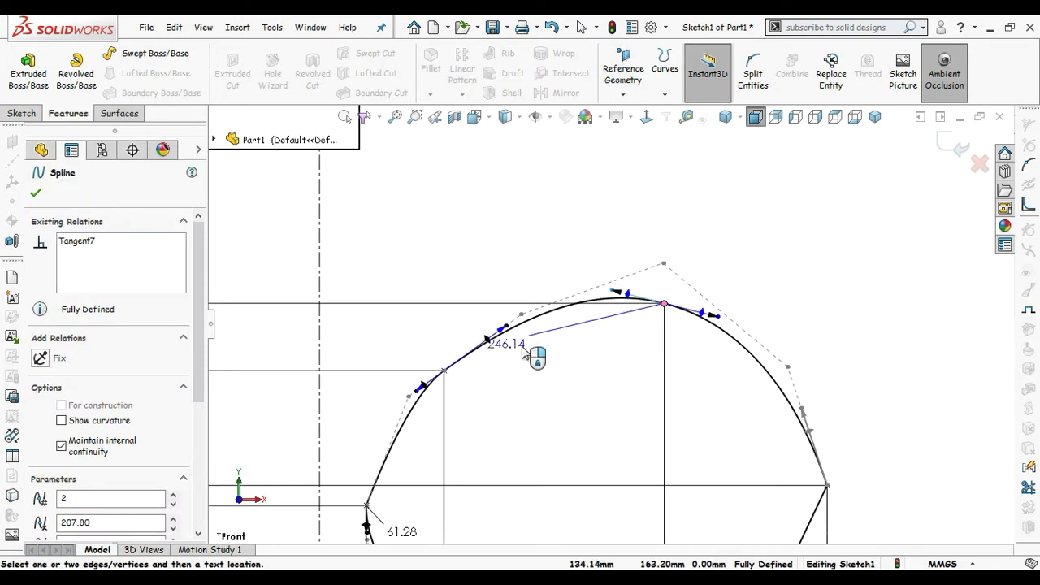
click(320, 351)
double_click(421, 299)
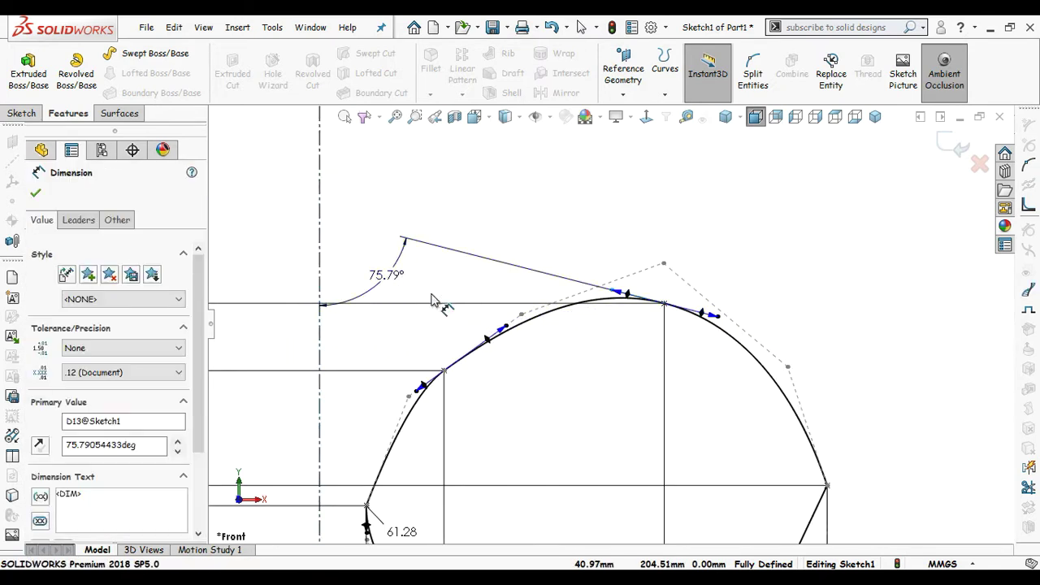
text(73.6)
key(Escape)
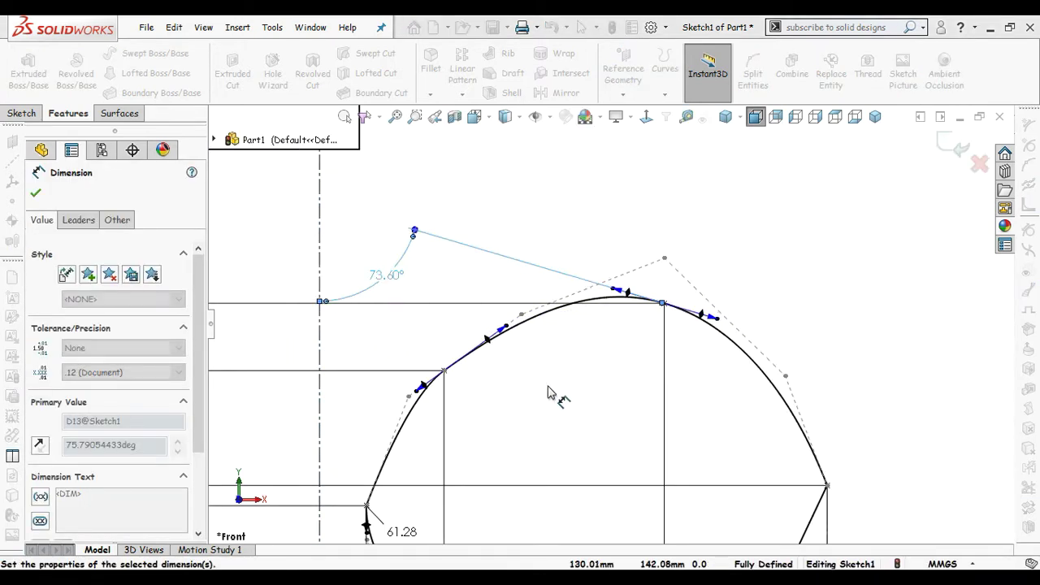
click(553, 396)
scroll(580, 411, up, 2)
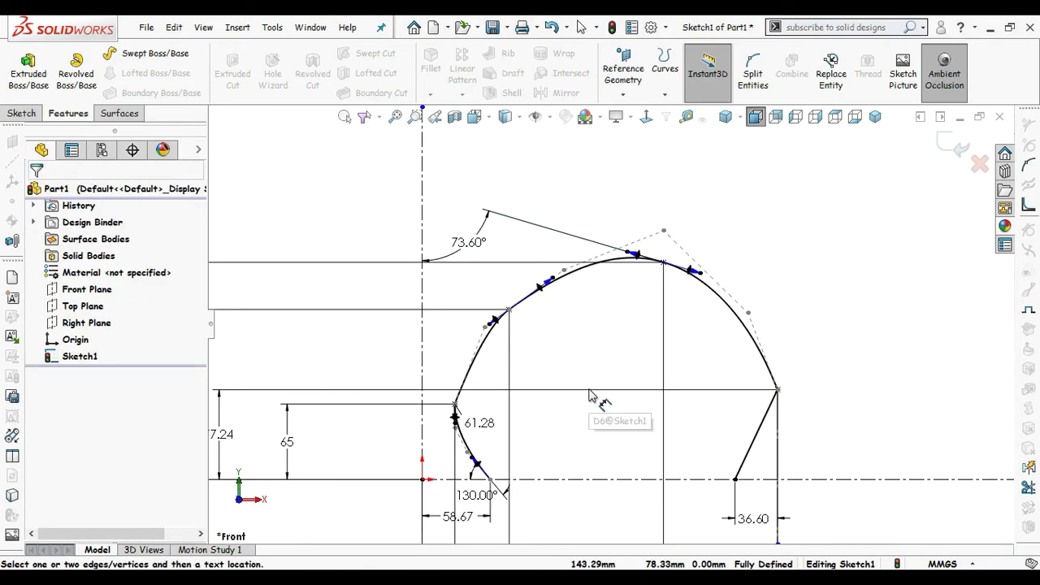
scroll(493, 352, down, 3)
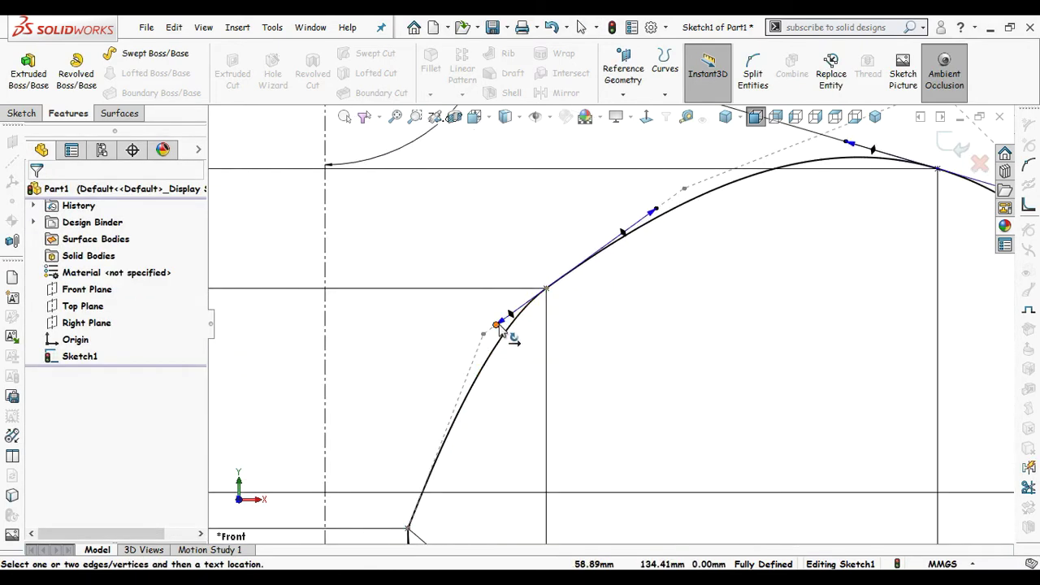
Step: Dimension the arch's left-point tangent at 42.96° from the vertical centerline
click(497, 324)
click(326, 350)
click(431, 293)
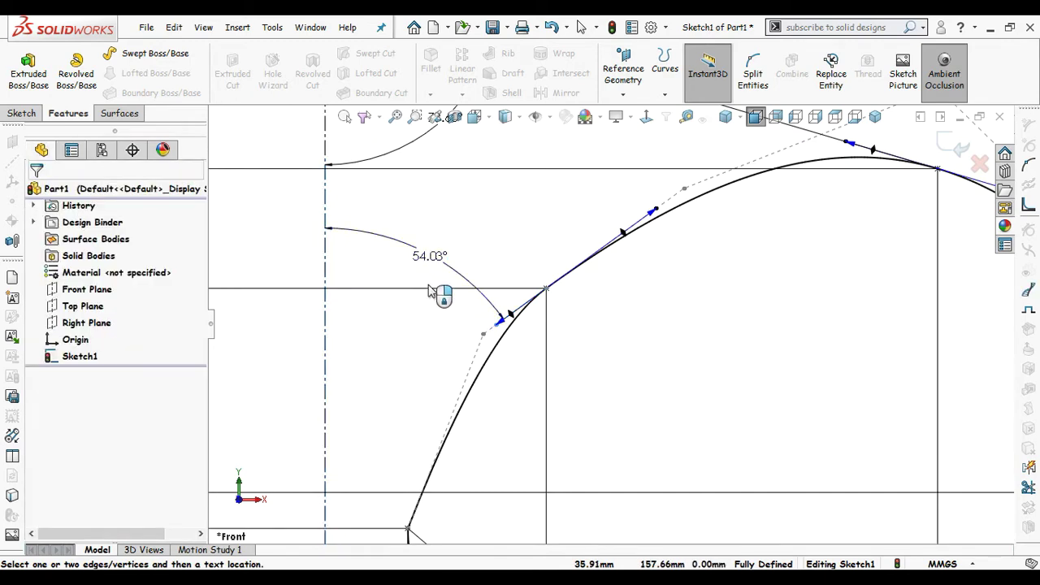
click(430, 299)
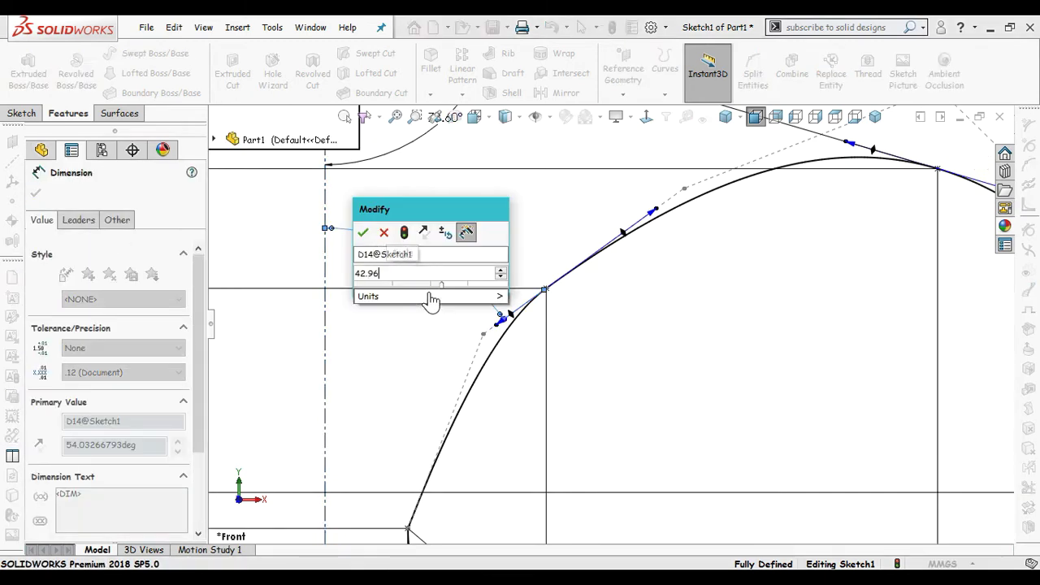
key(Escape)
key(Escape)
scroll(697, 359, up, 3)
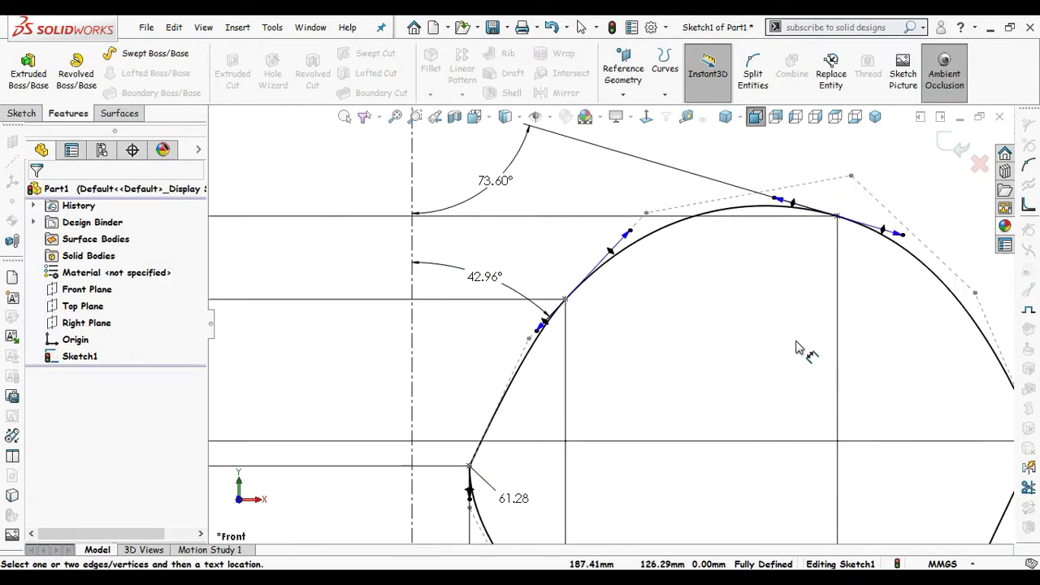
scroll(800, 370, down, 2)
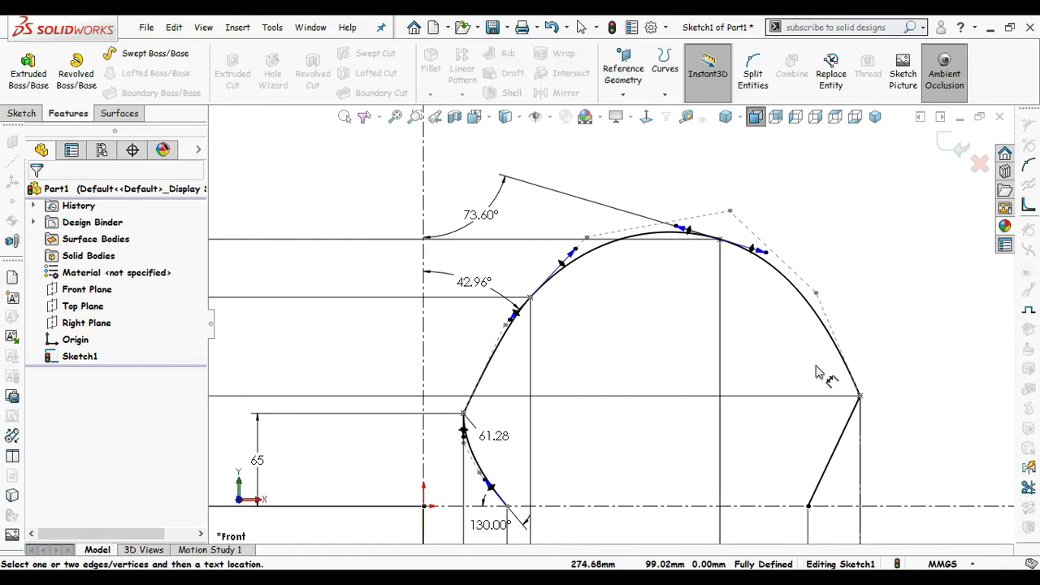
scroll(818, 371, up, 2)
scroll(730, 333, down, 3)
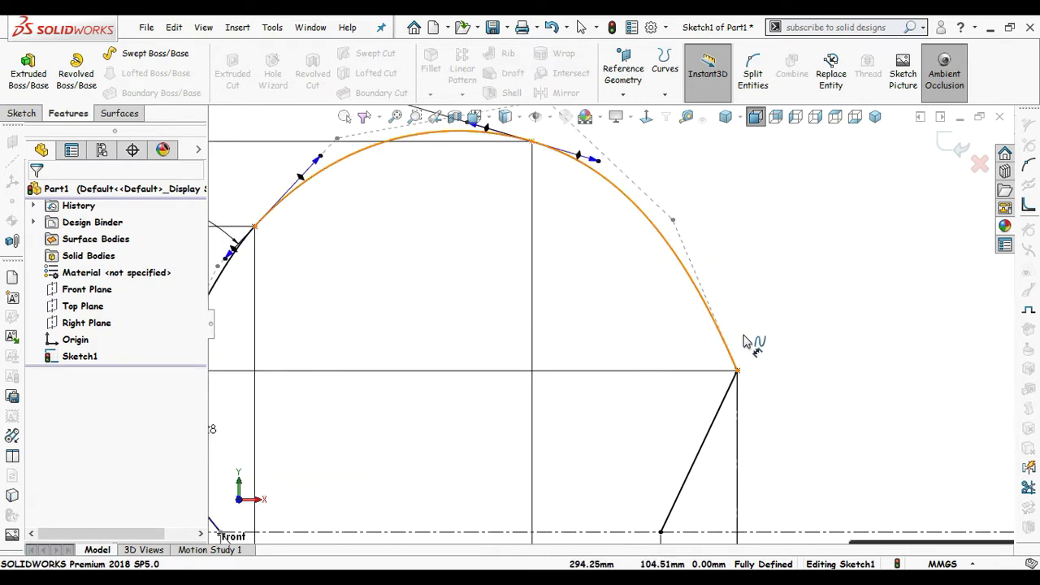
Step: Set the arch's right-end tangent to 167.68° against the right vertical line
click(731, 341)
scroll(745, 344, down, 2)
scroll(731, 357, up, 2)
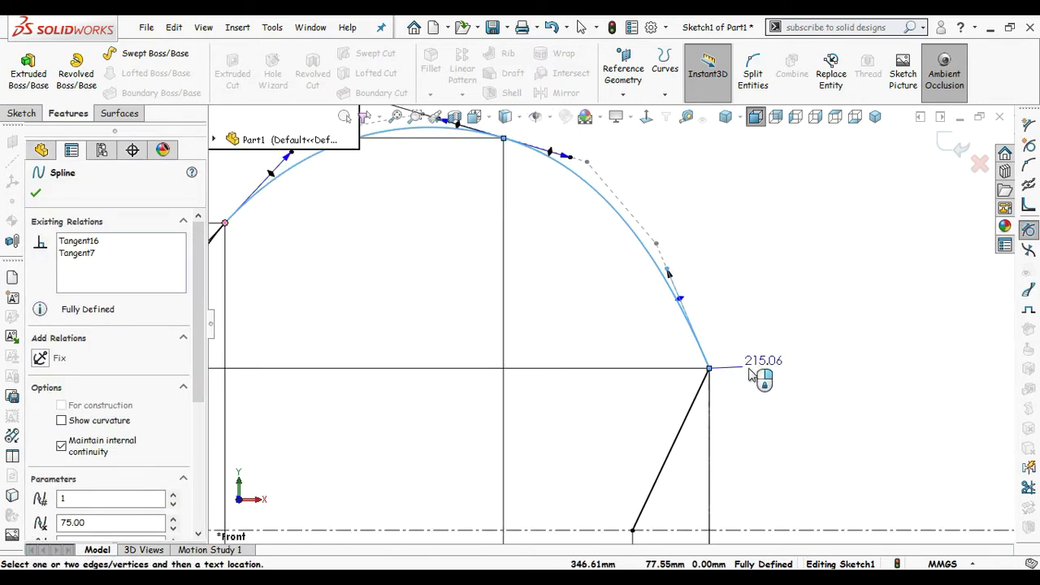
scroll(752, 378, up, 1)
click(718, 418)
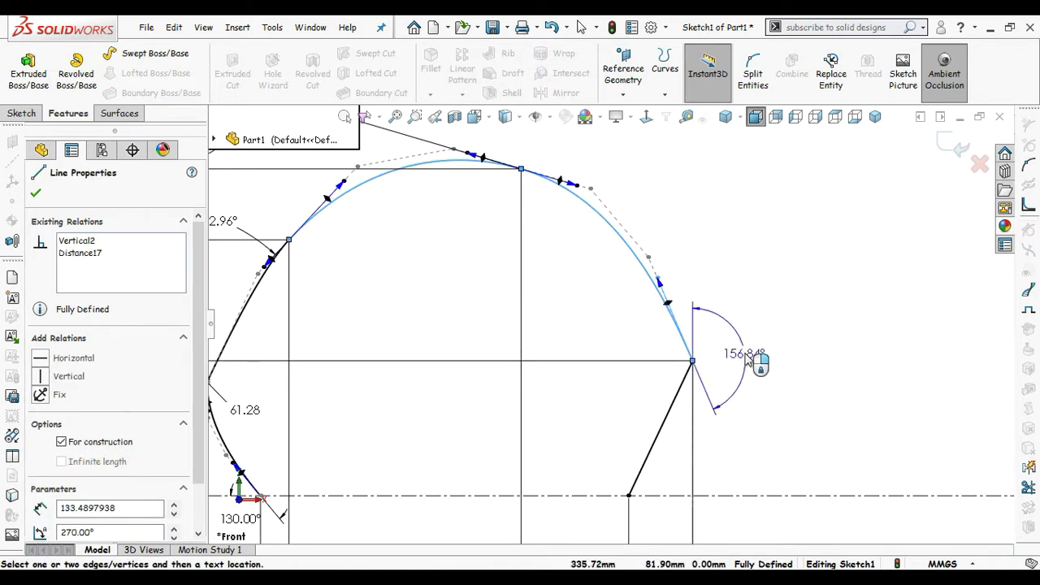
click(754, 309)
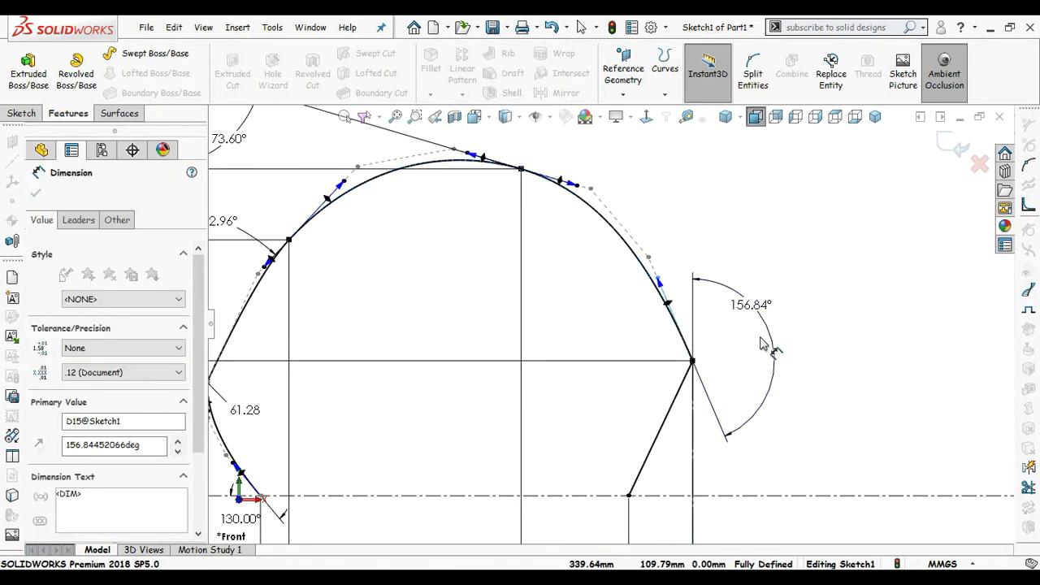
text(167.68)
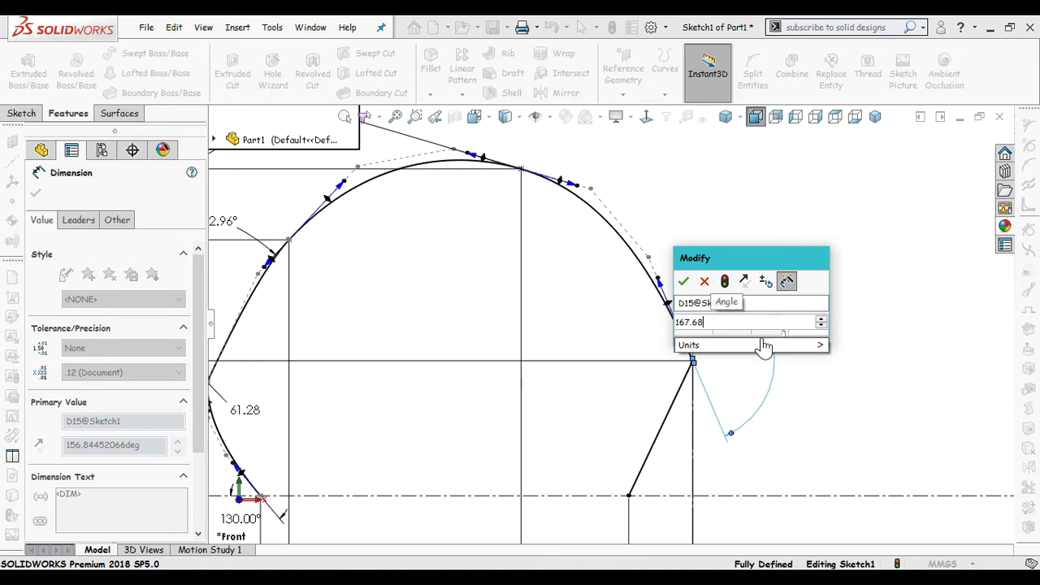
key(Return)
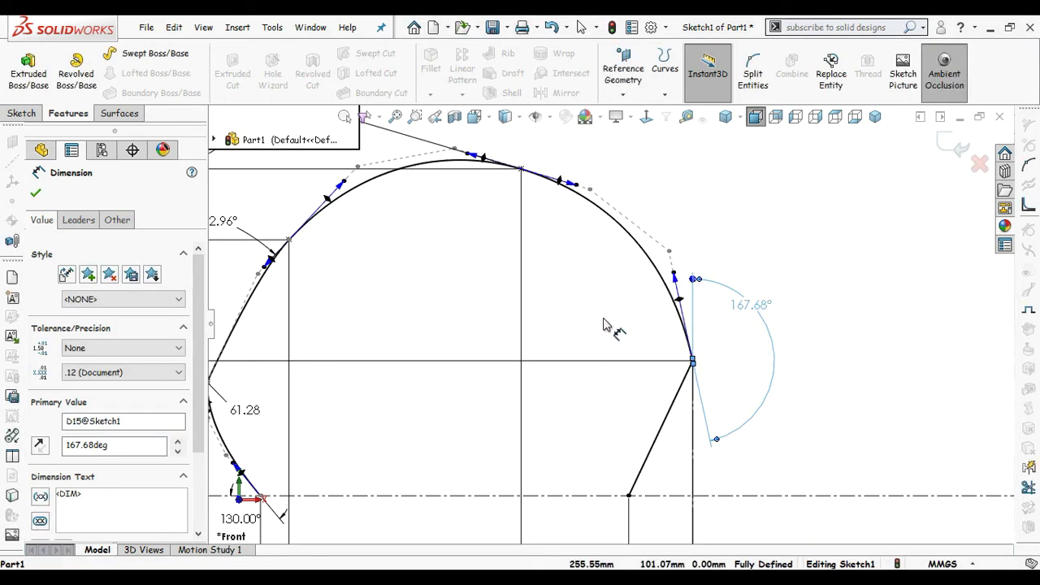
scroll(611, 325, up, 1)
scroll(696, 430, down, 3)
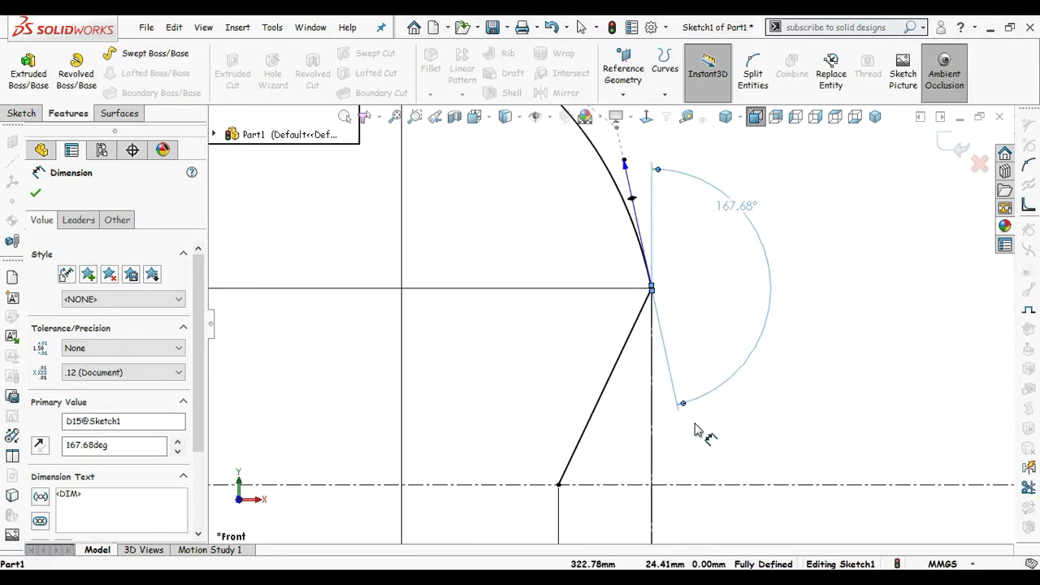
scroll(687, 425, down, 1)
key(Escape)
Step: Add a driven 154.65° angle between the lower right line and the right vertical
click(595, 376)
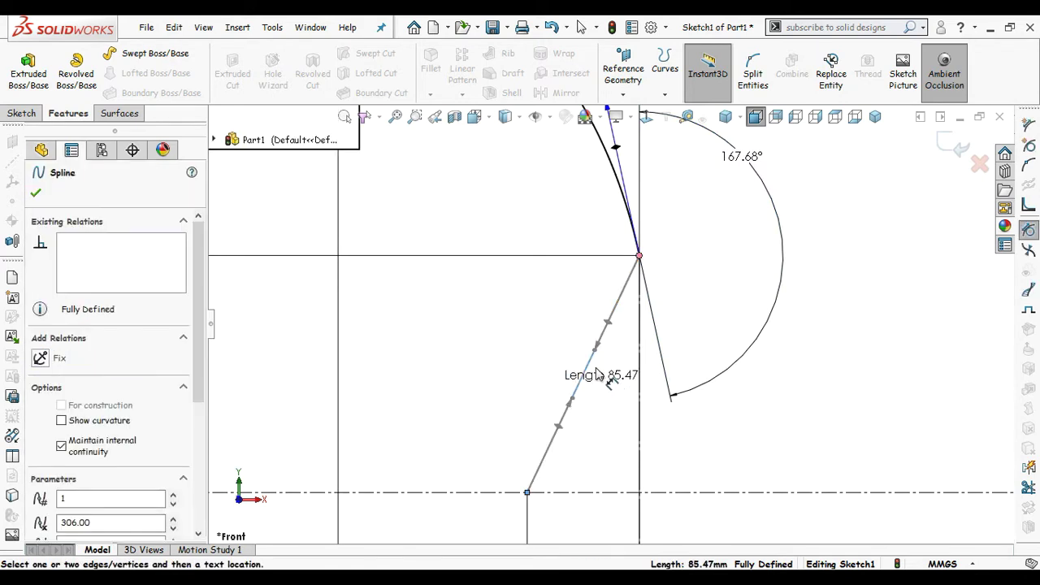
click(595, 358)
click(638, 365)
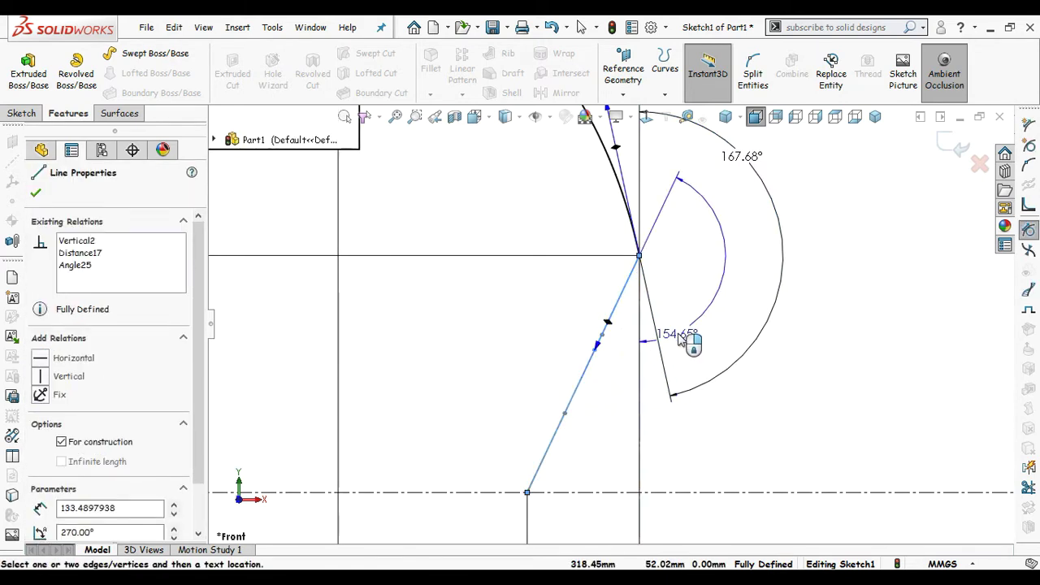
click(695, 325)
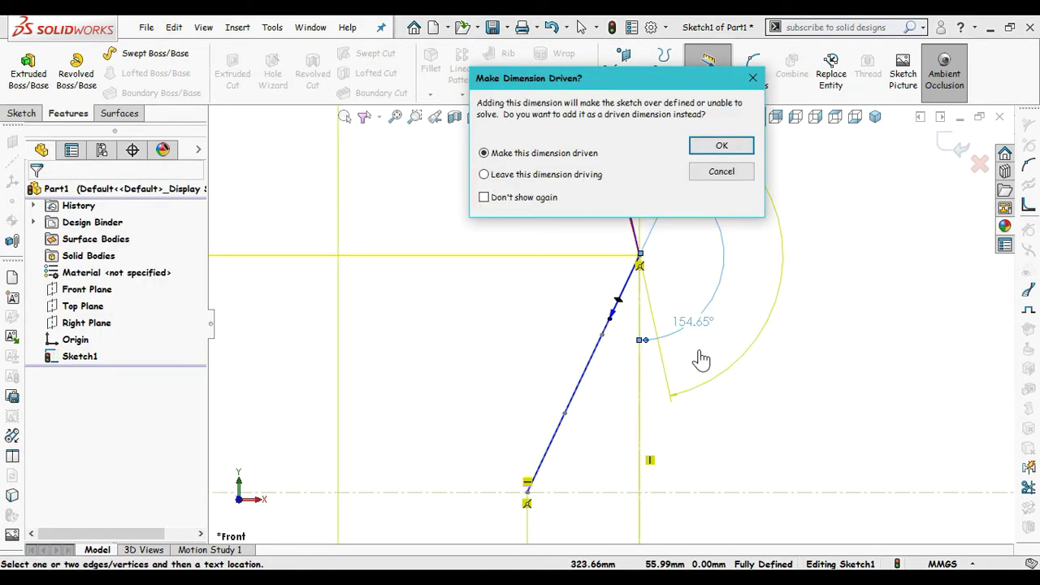
click(722, 146)
scroll(512, 374, up, 3)
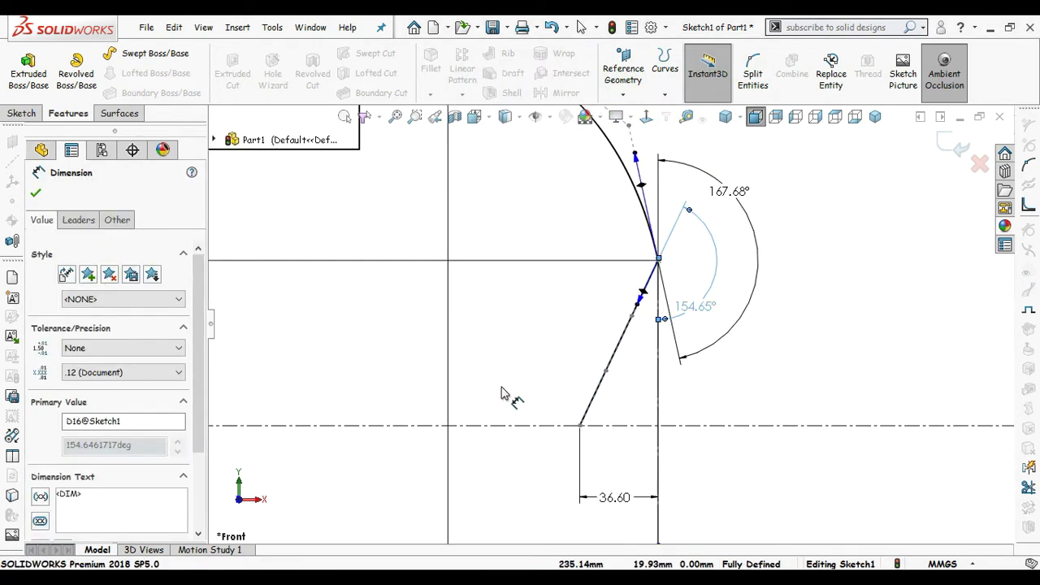
scroll(479, 374, up, 4)
click(487, 344)
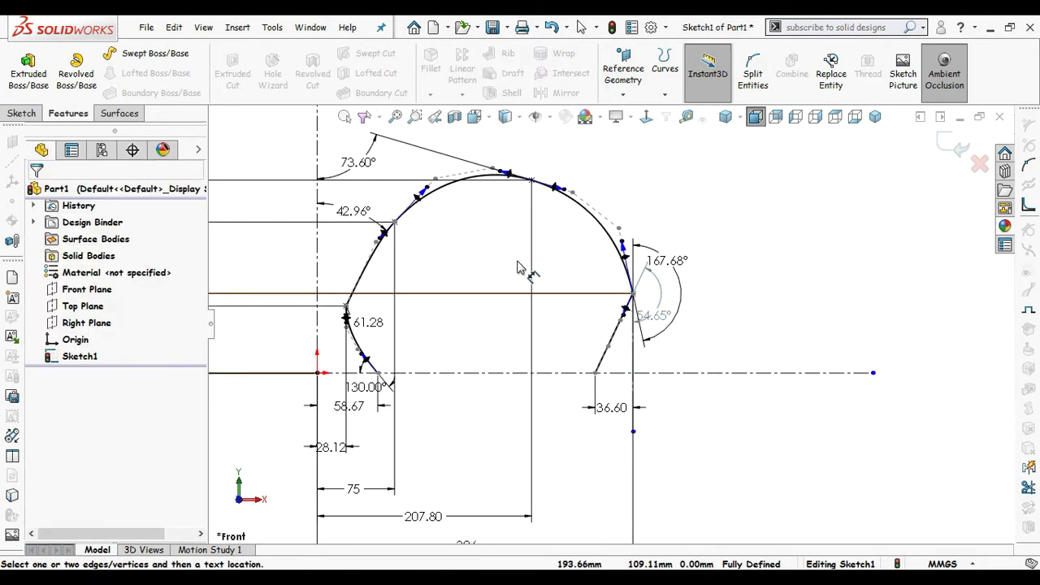
key(Escape)
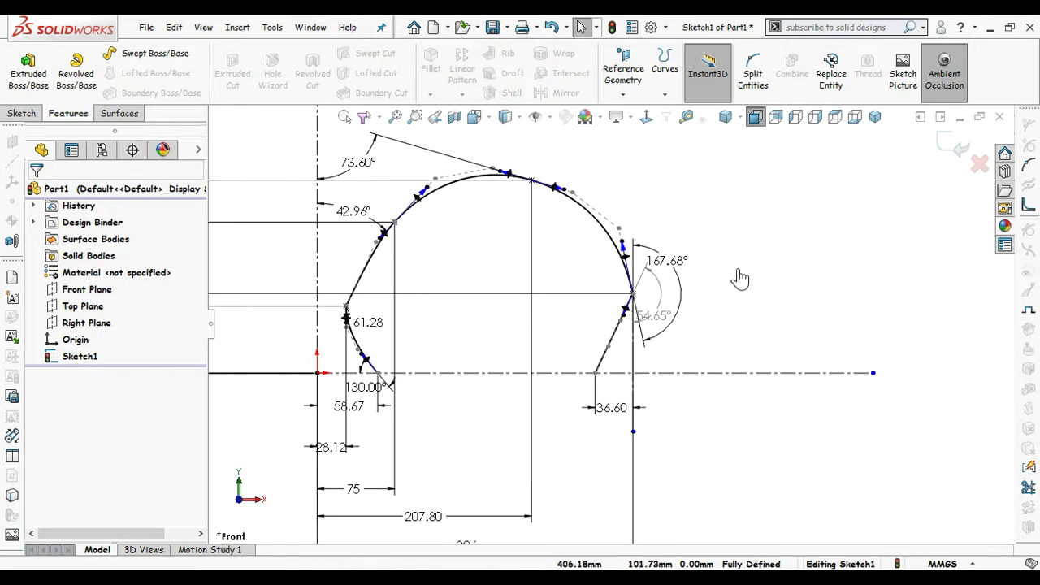
Step: Start a new Front Plane sketch with a point at X 204, Y 90
click(952, 130)
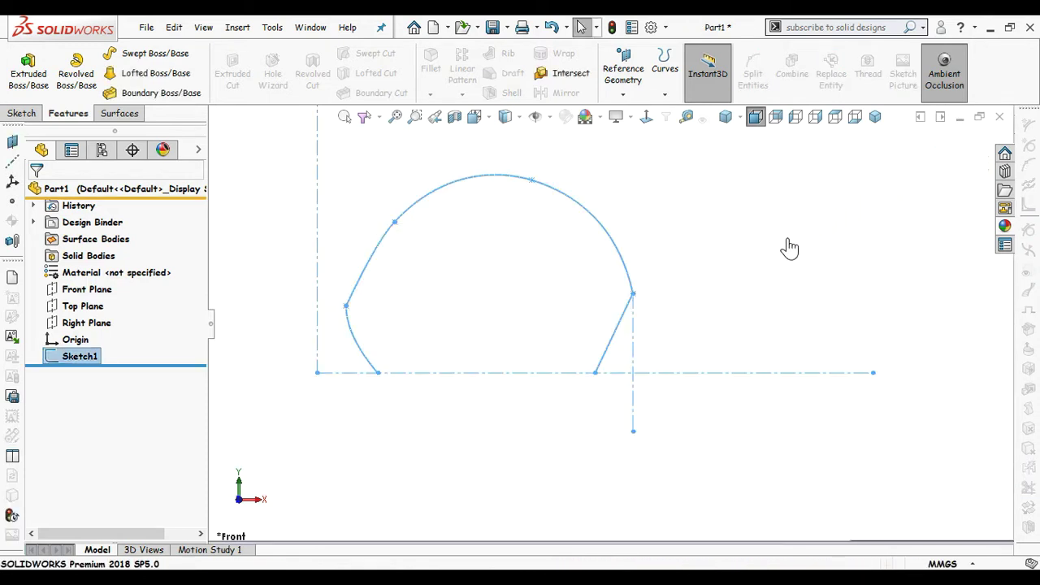
click(87, 289)
click(86, 262)
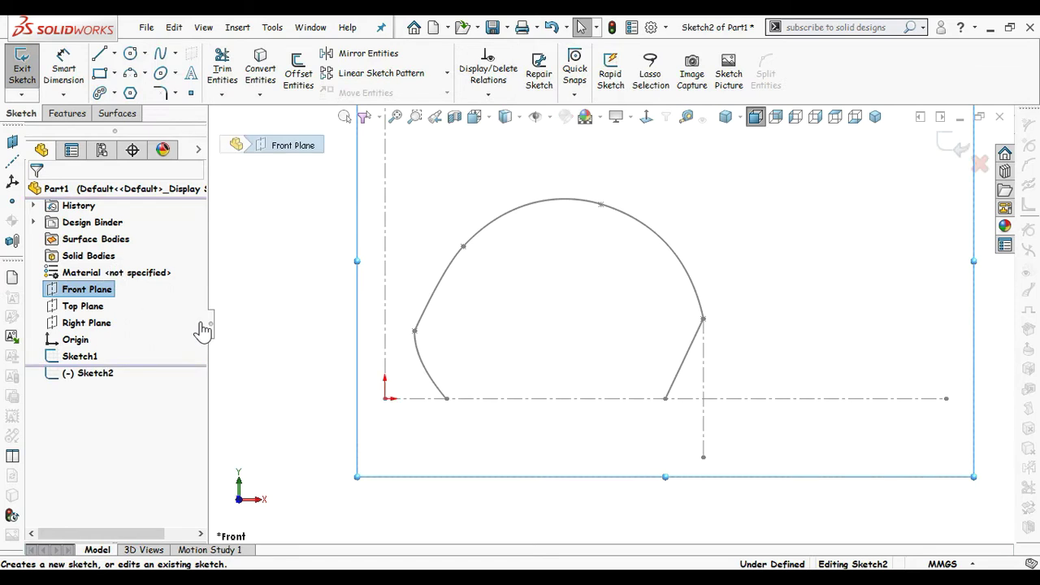
click(191, 93)
click(560, 296)
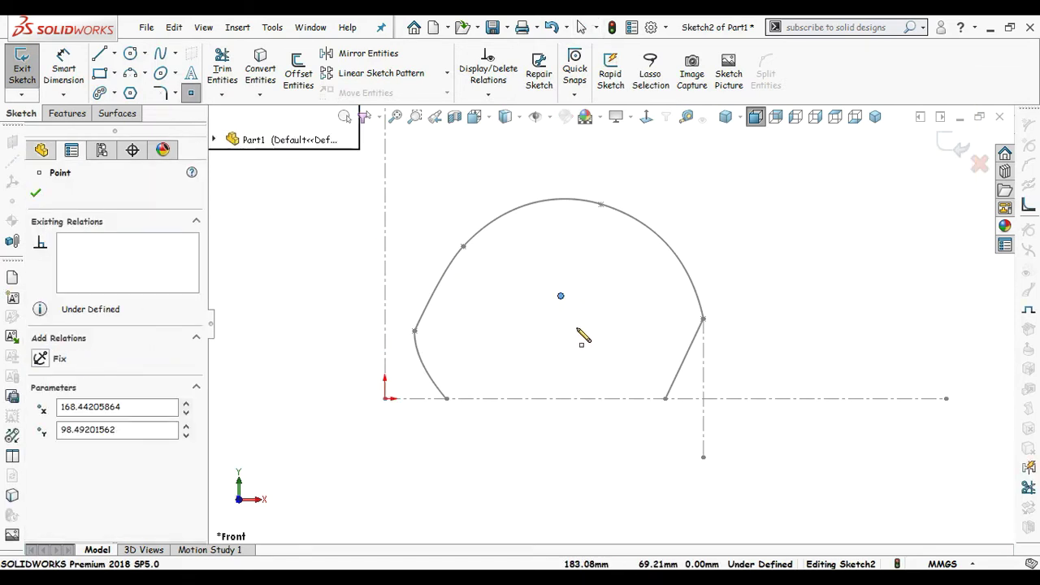
key(Escape)
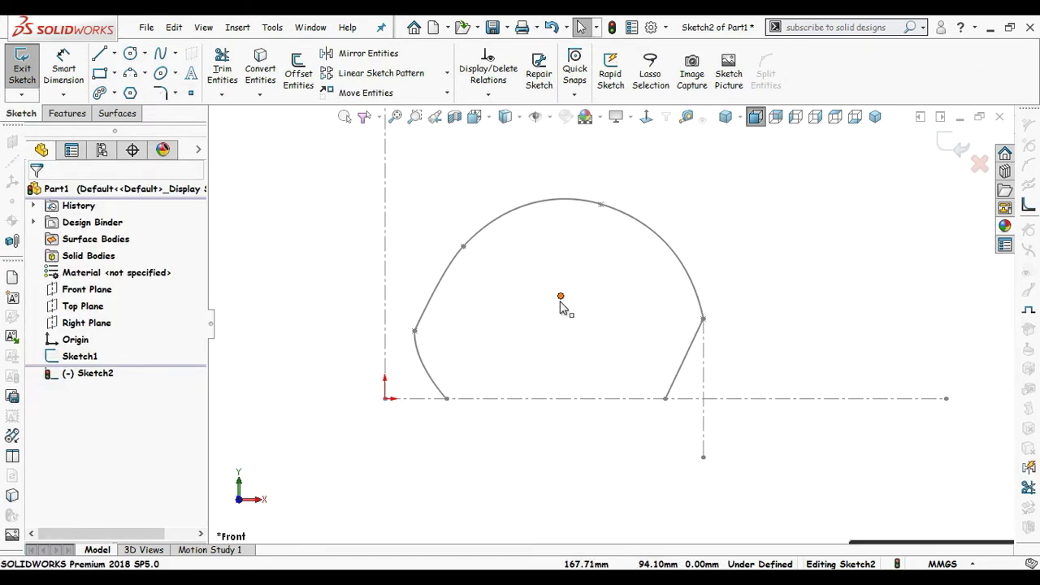
click(560, 298)
text(207)
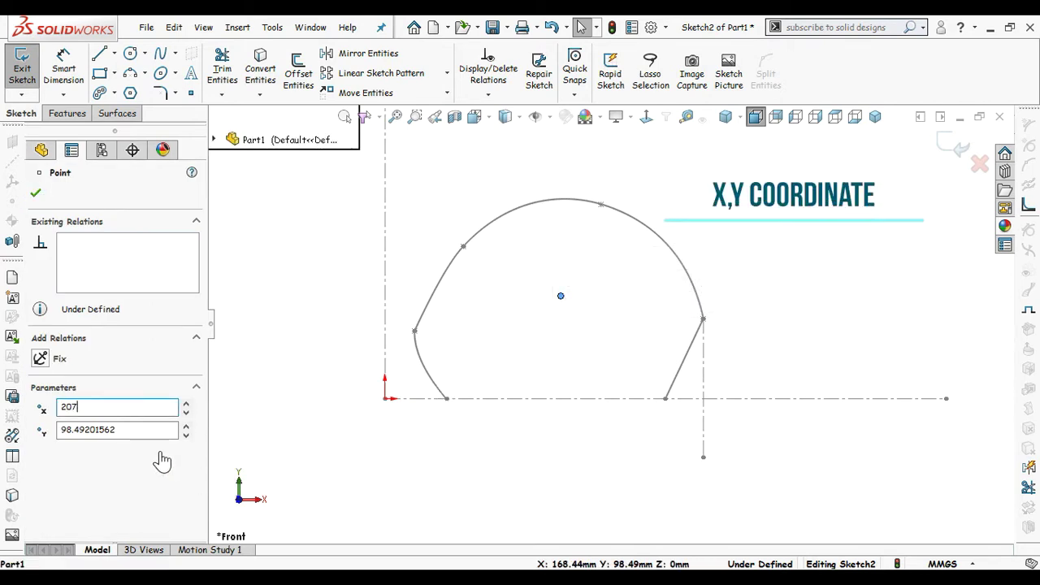
key(BackSpace)
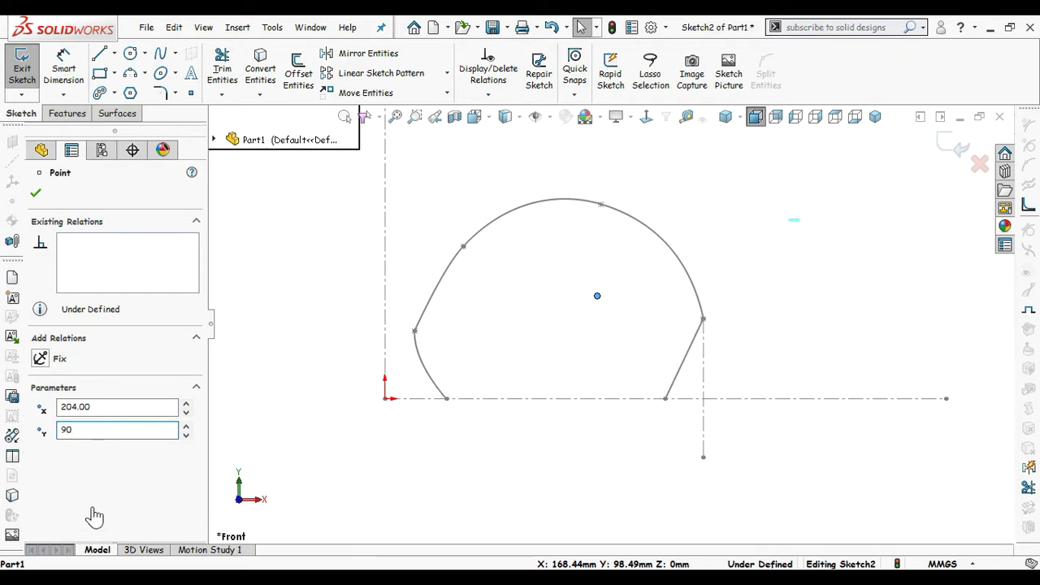
click(309, 332)
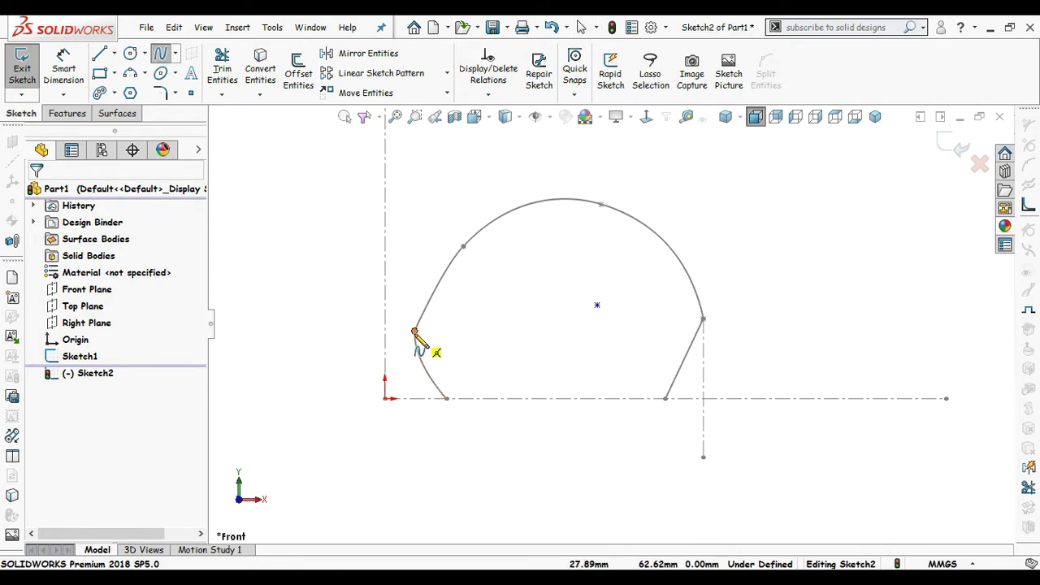
Step: Draw a corner-to-corner spline through the point and fully define it with 204 and 90 dimensions
click(414, 331)
click(597, 304)
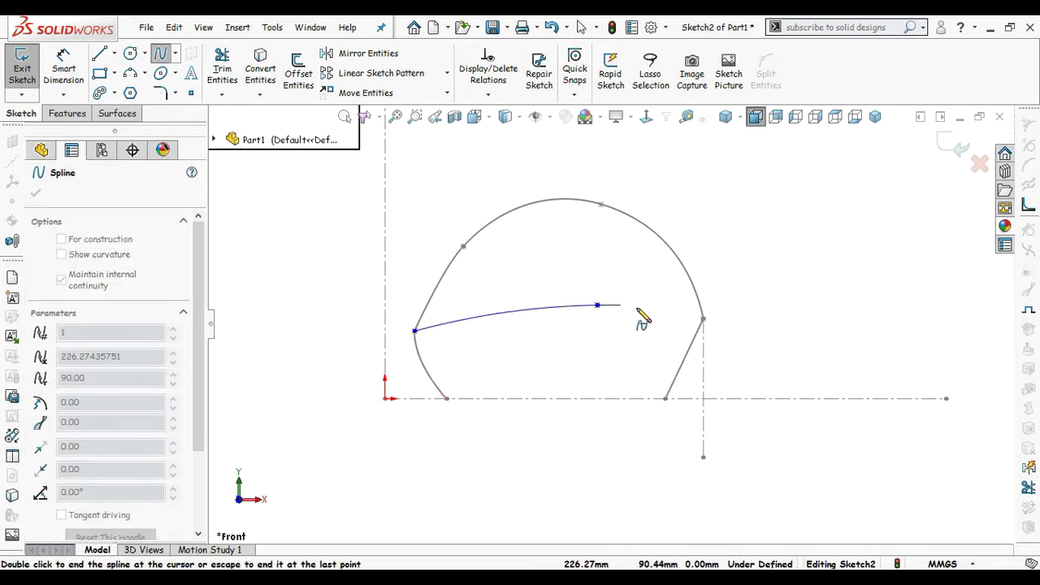
double_click(702, 319)
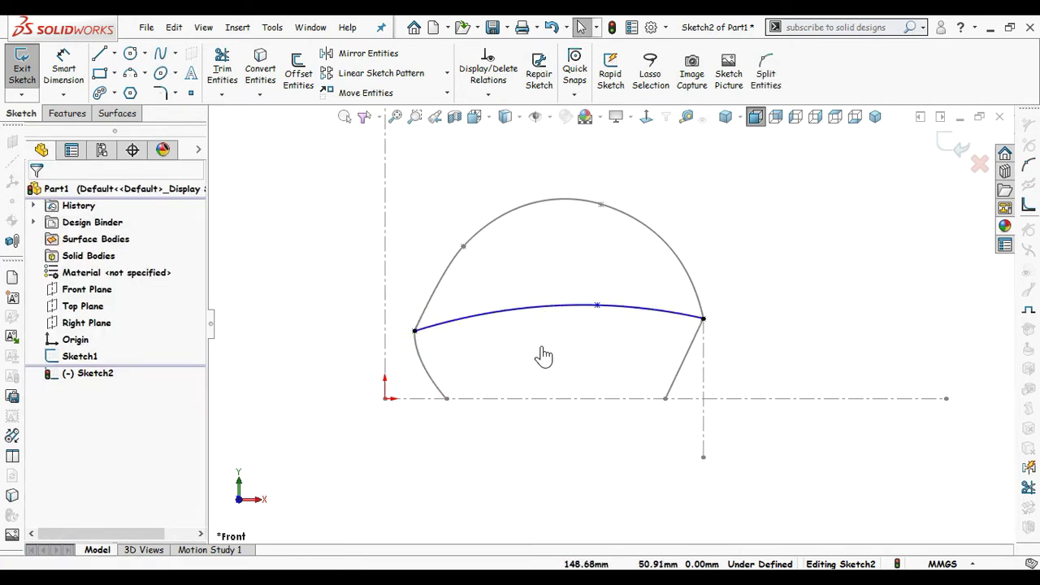
click(487, 94)
click(520, 151)
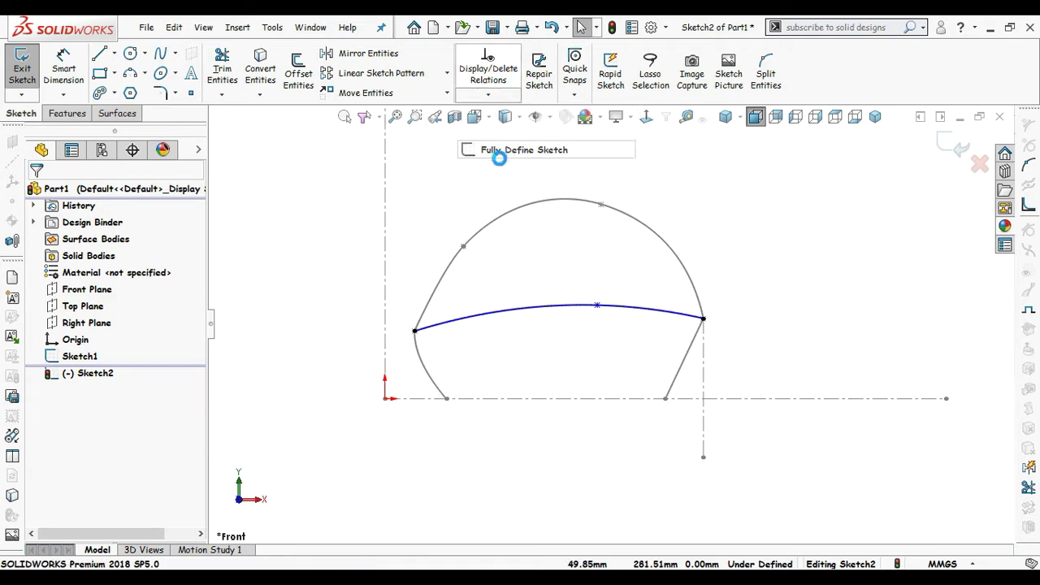
click(115, 281)
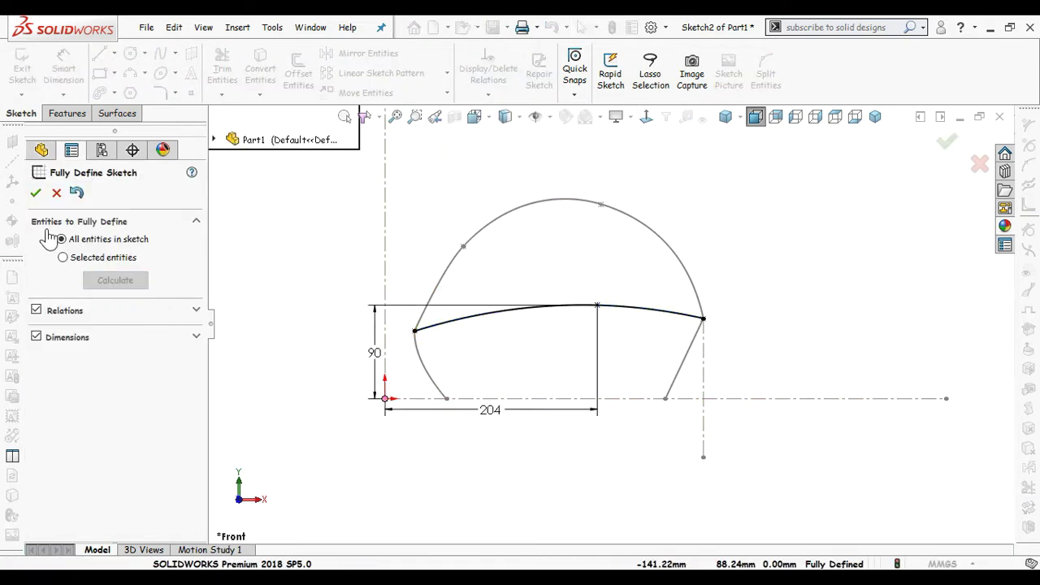
click(35, 193)
drag(490, 410, 485, 485)
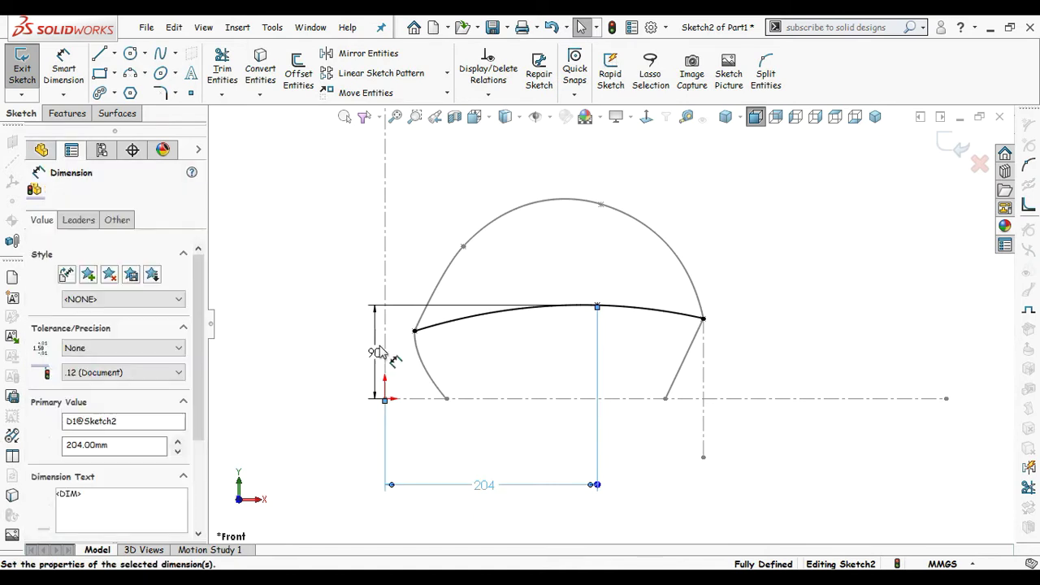
drag(379, 351, 310, 358)
click(487, 370)
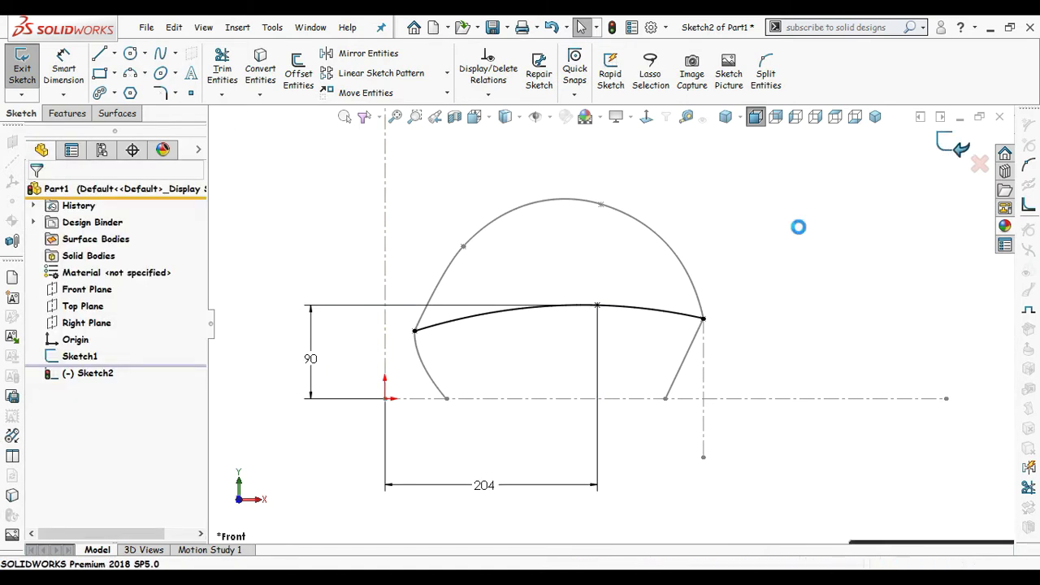
Step: Reopen Sketch1 and add a vertical construction line from the left corner to the baseline
key(f)
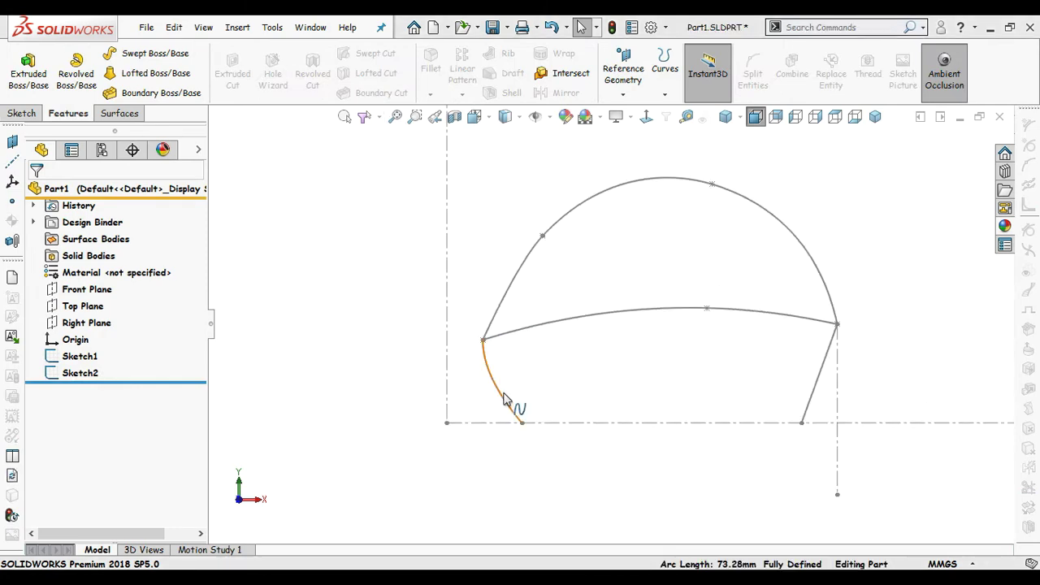
click(504, 398)
click(550, 323)
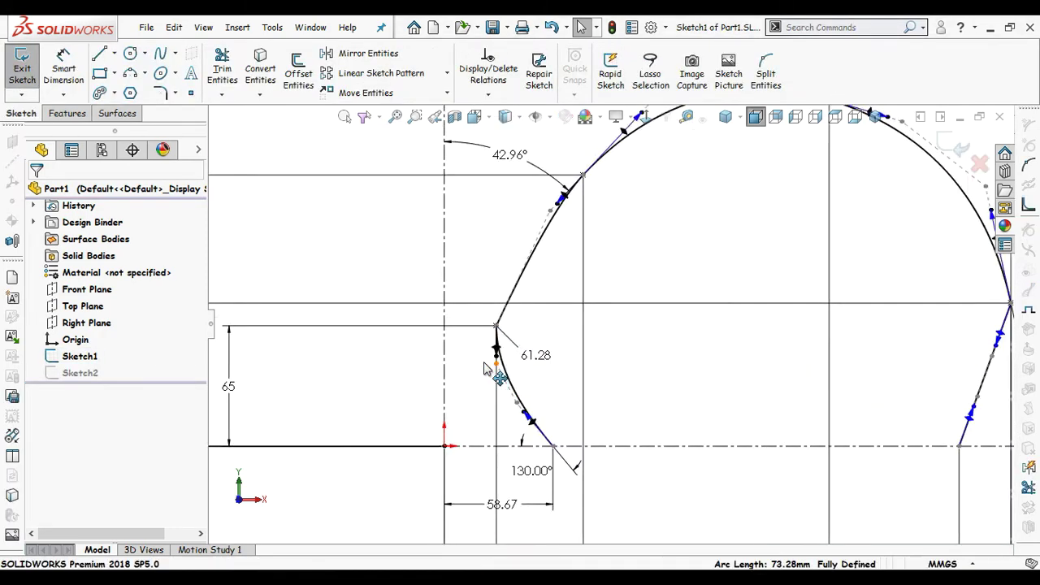
scroll(485, 368, down, 3)
key(s)
click(520, 398)
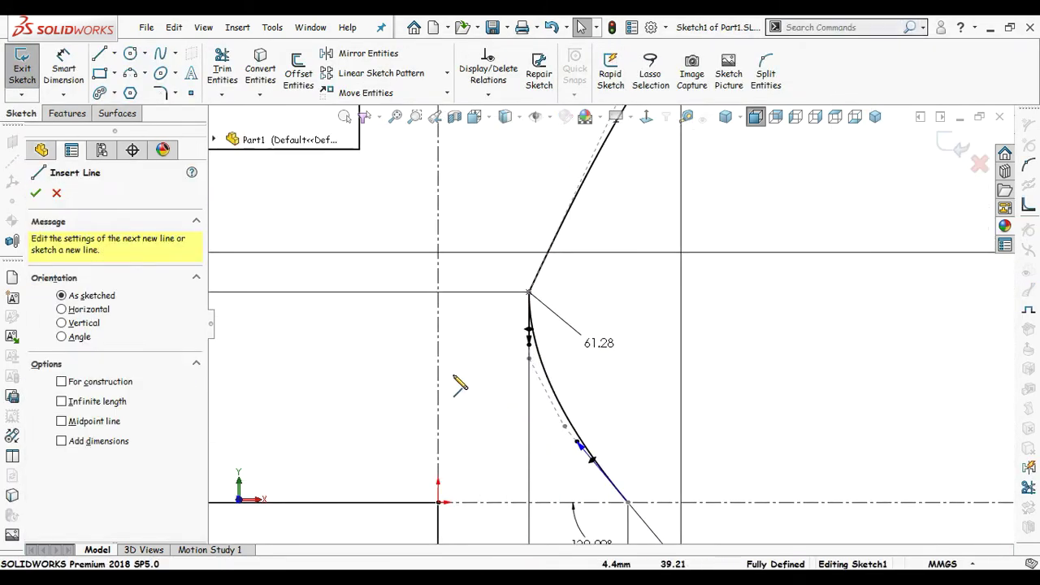
click(529, 291)
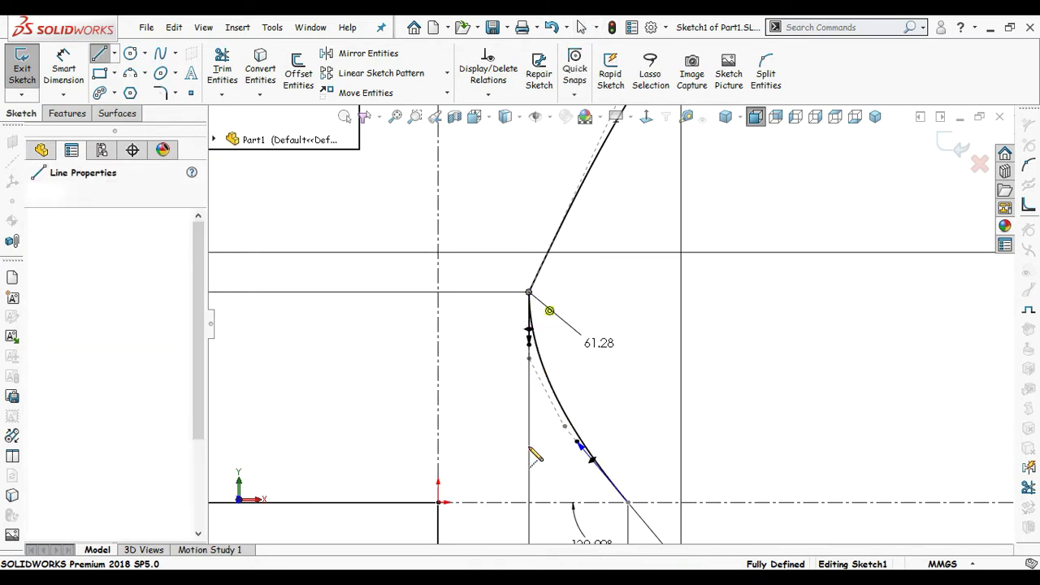
click(529, 502)
key(Escape)
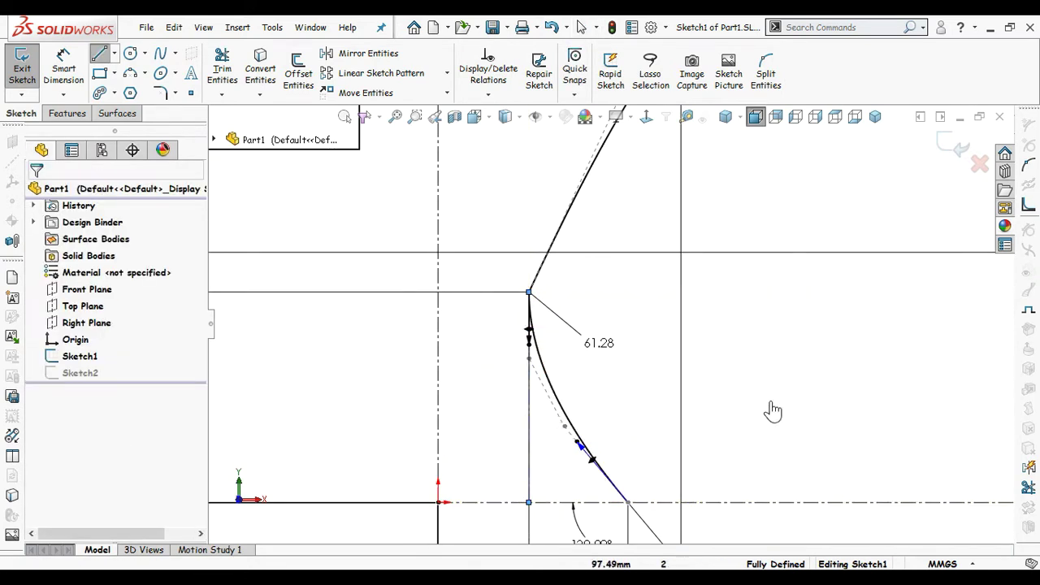
scroll(798, 353, up, 2)
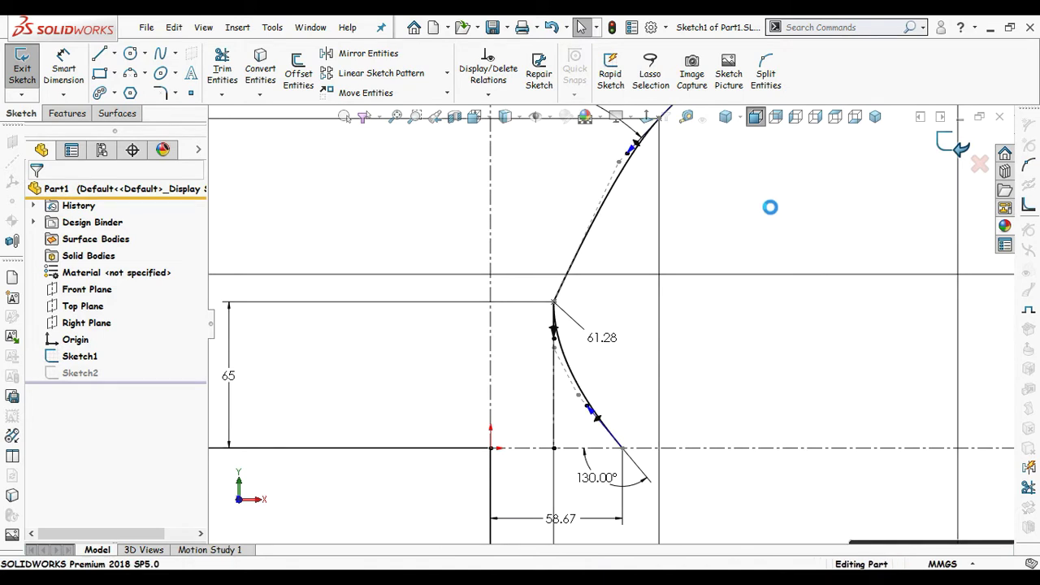
scroll(767, 236, up, 3)
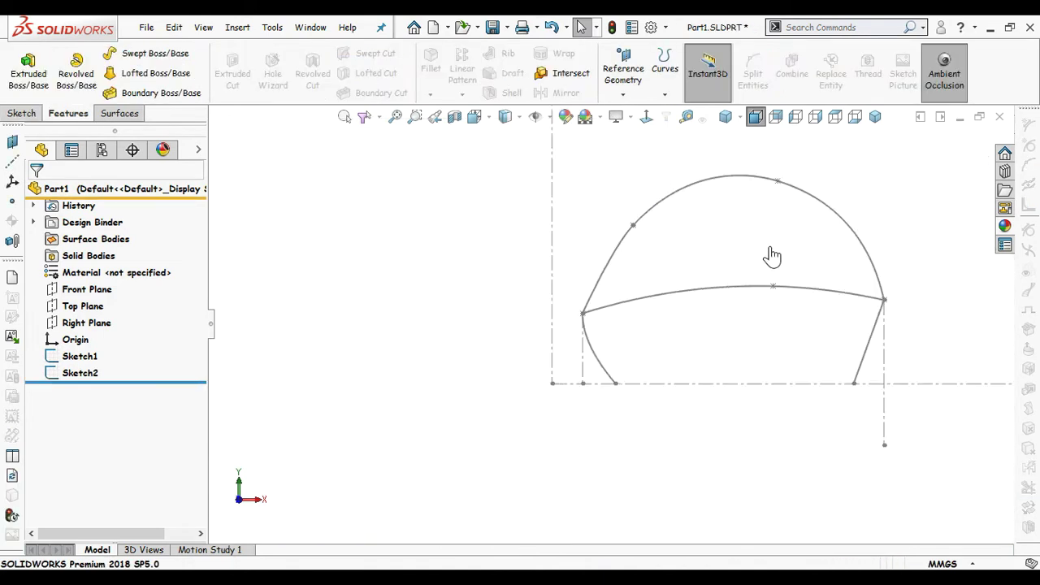
click(89, 313)
Step: Start a Top Plane sketch viewed face-on and place its sketch points
click(79, 283)
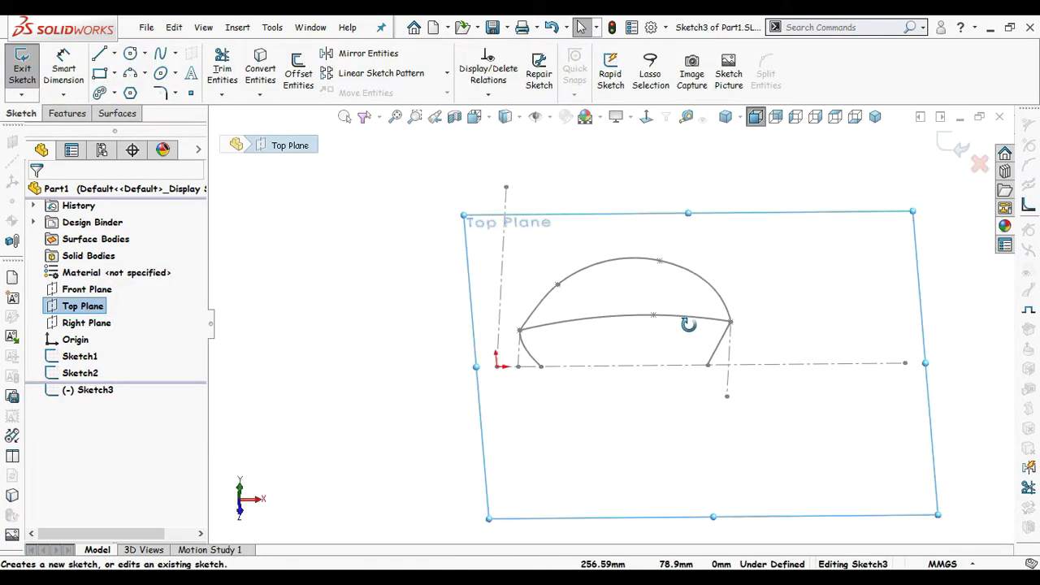
click(646, 118)
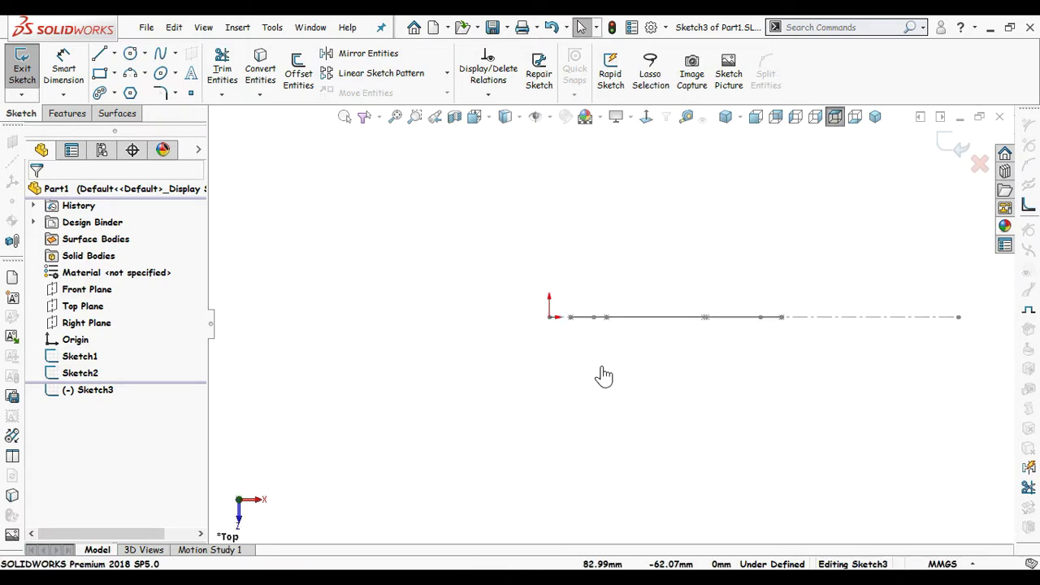
click(749, 387)
key(Escape)
scroll(725, 365, down, 3)
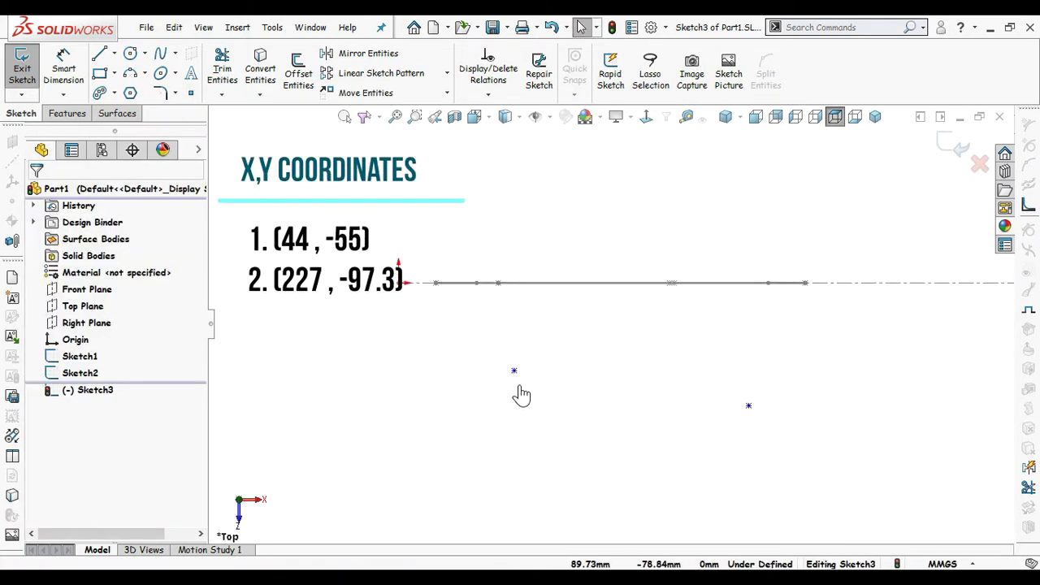
Step: Position the two points at (44, -55) and (227, -97.3)
click(498, 423)
text(44.00)
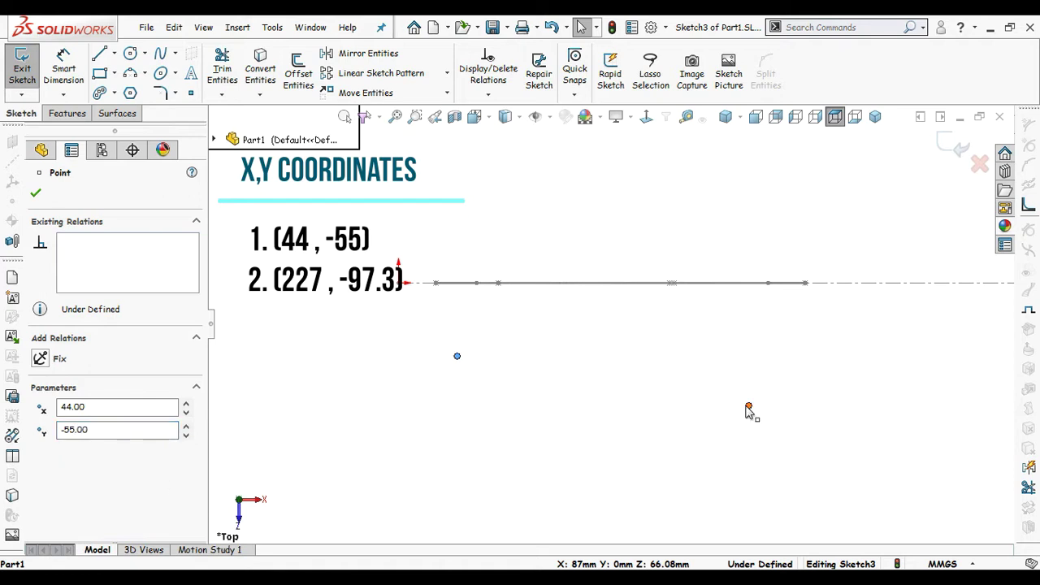
click(746, 407)
text(-97)
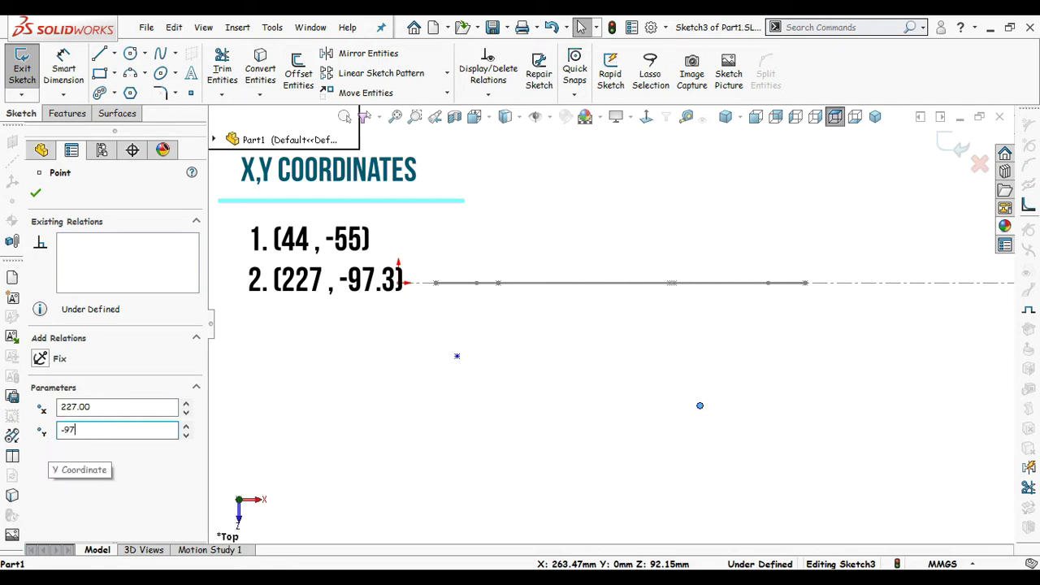
text(.3)
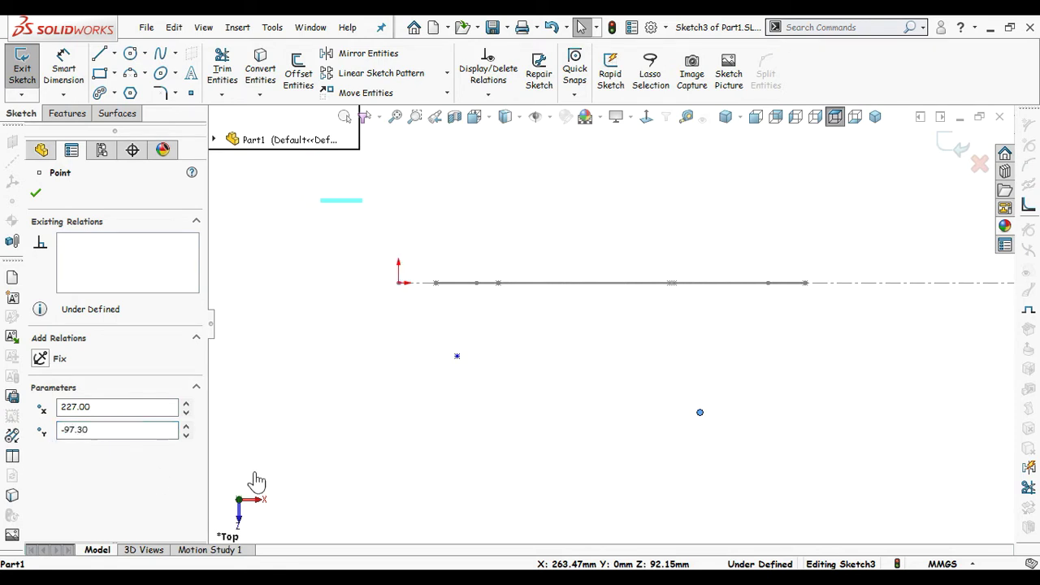
click(466, 427)
Step: Pierce the right-hand sketch point onto Sketch1's slanted Line3 in a tilted view
mouse_move(588, 422)
middle_down()
mouse_move(577, 329)
mouse_move(587, 344)
middle_up()
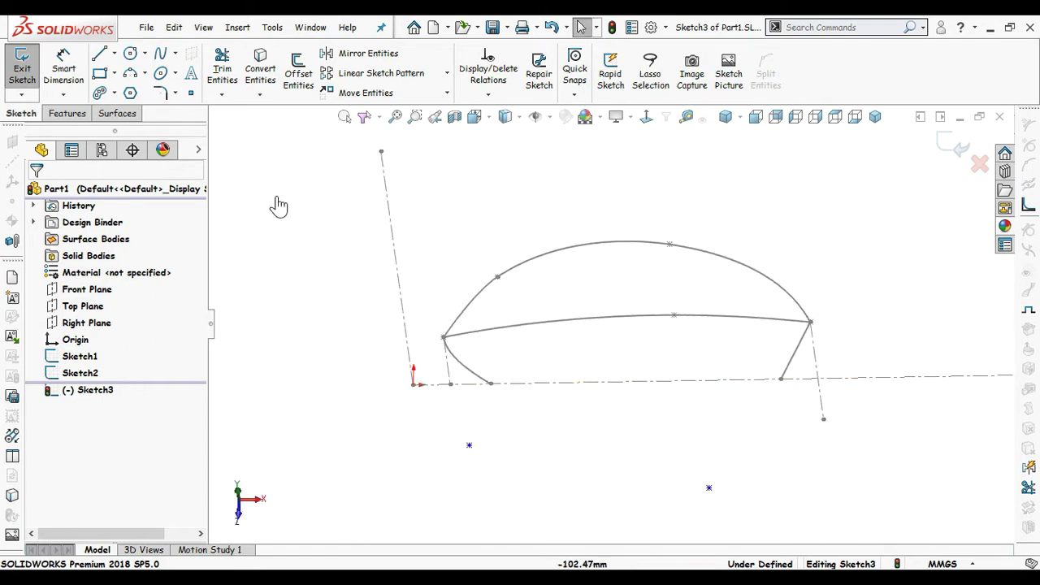
click(818, 380)
click(823, 430)
scroll(818, 367, down, 2)
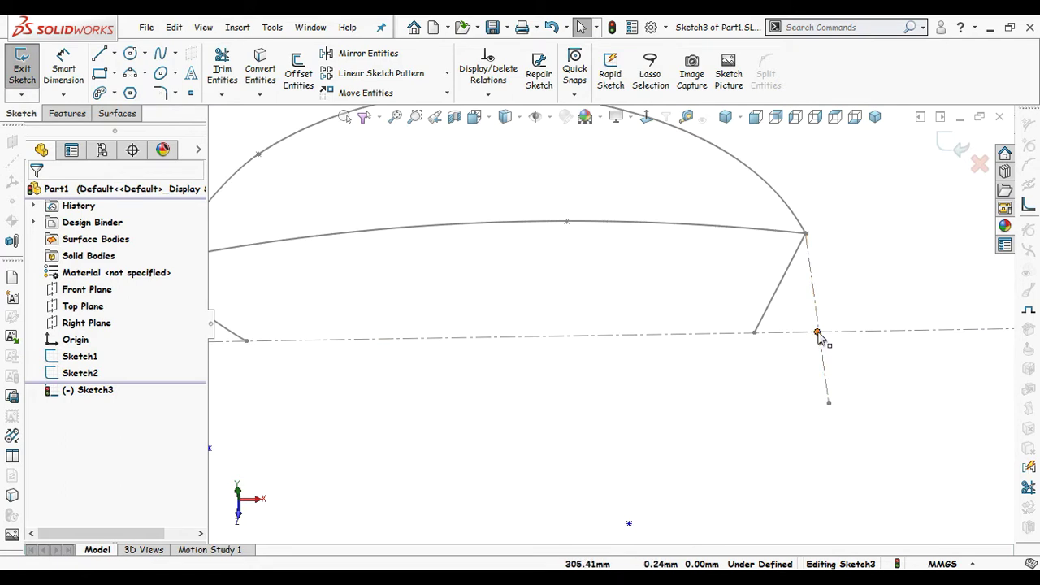
click(817, 333)
ctrl+click(822, 358)
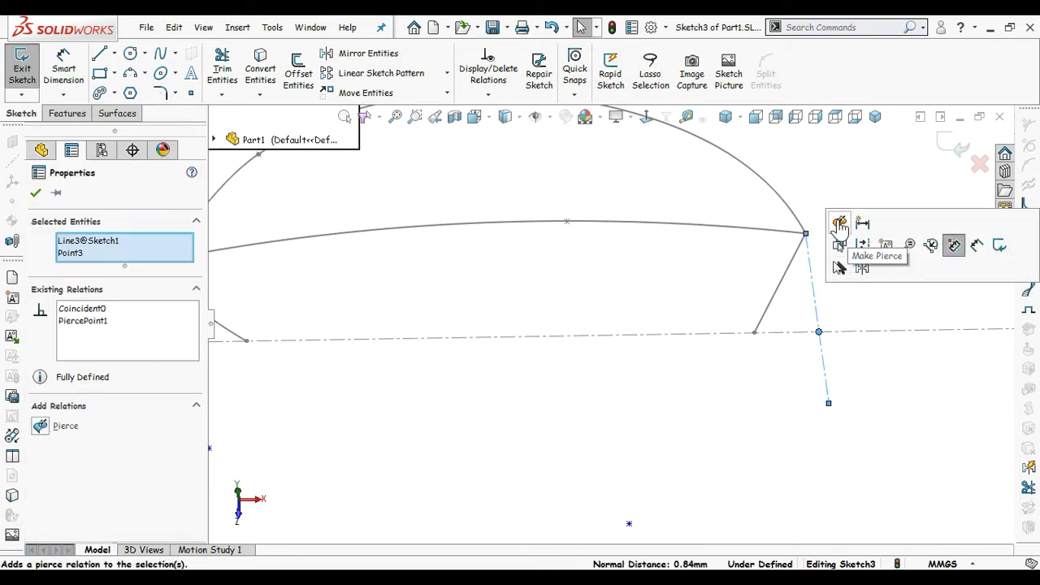
click(839, 225)
scroll(488, 308, up, 3)
scroll(406, 325, down, 2)
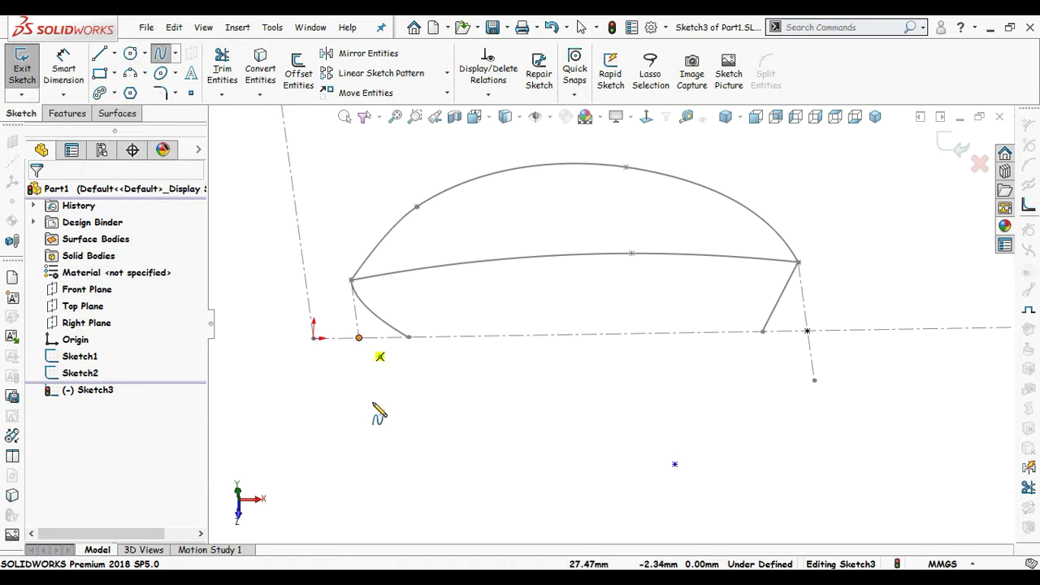
Step: Draw a U-shaped spline from the left endpoint down and up to the right pierce point
click(358, 337)
click(382, 413)
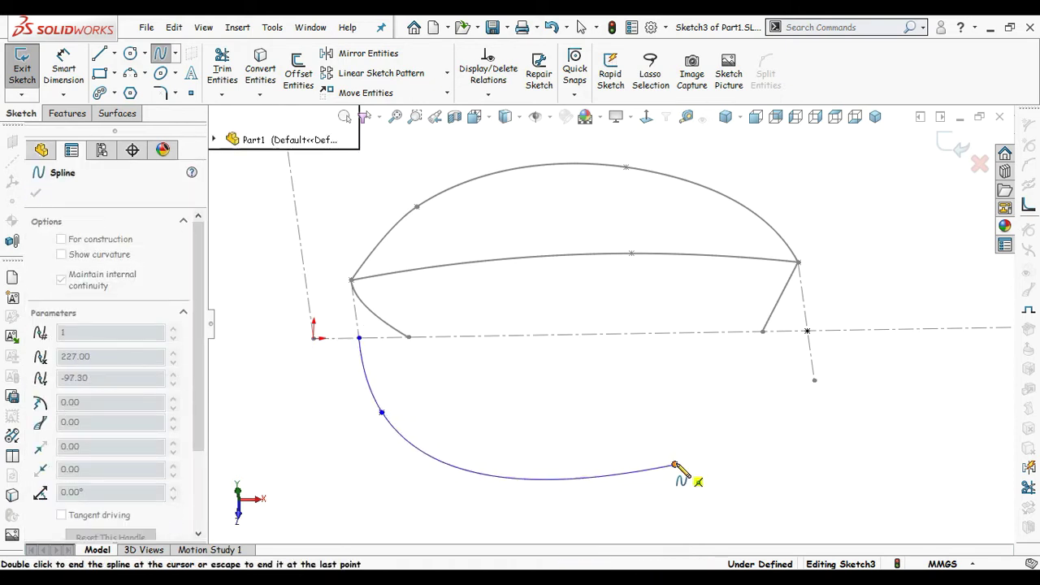
click(674, 465)
click(806, 331)
double_click(611, 388)
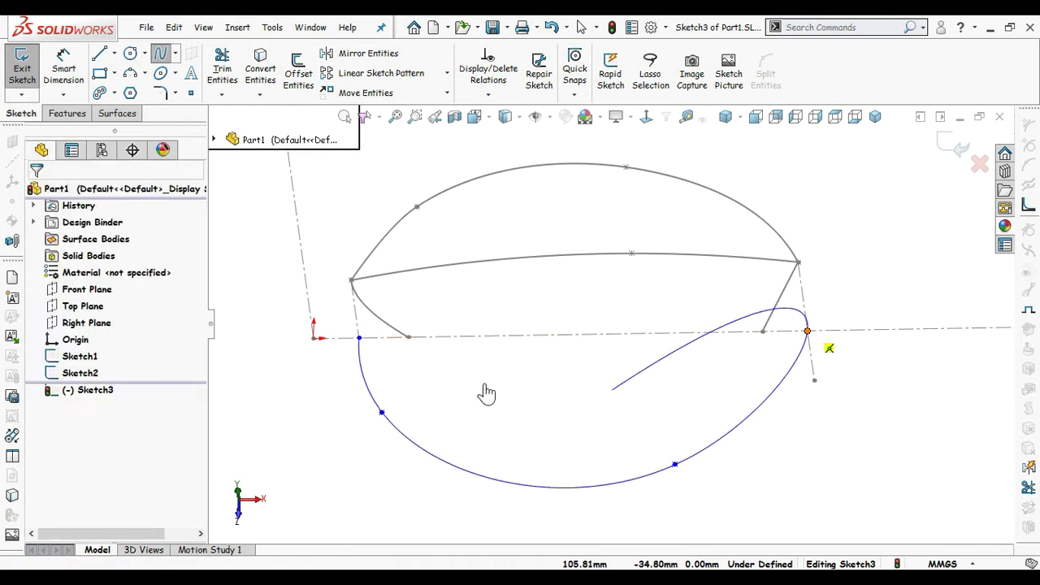
key(Escape)
key(ctrl+8)
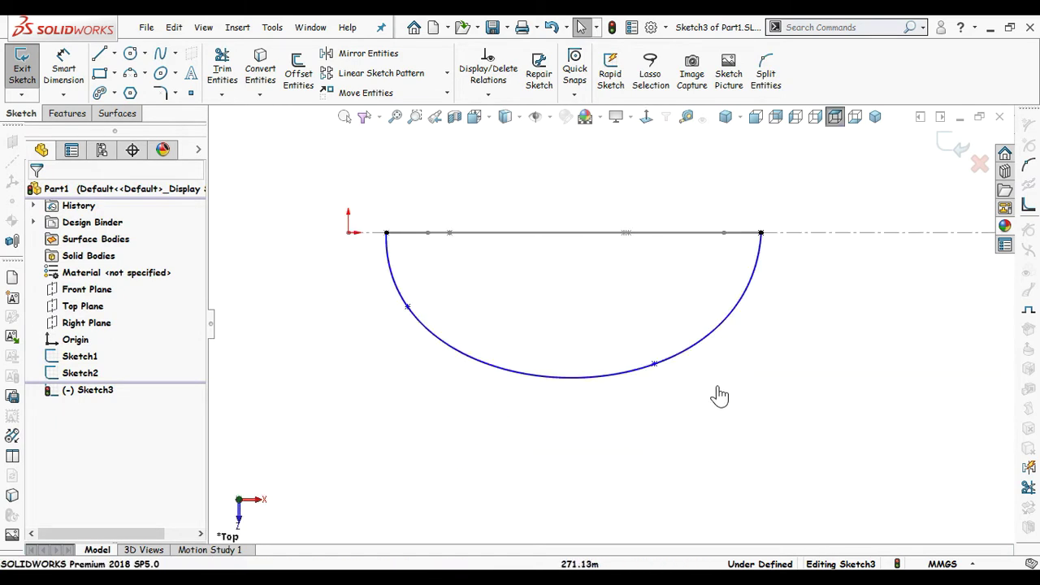
Step: Make both end tangent handles of the spline vertical
click(756, 314)
click(751, 285)
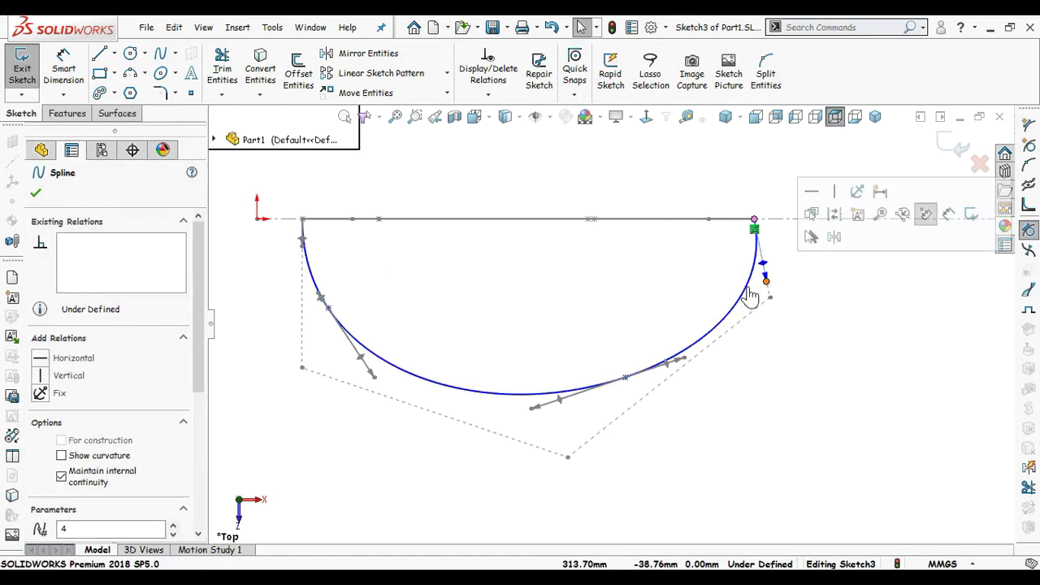
click(40, 376)
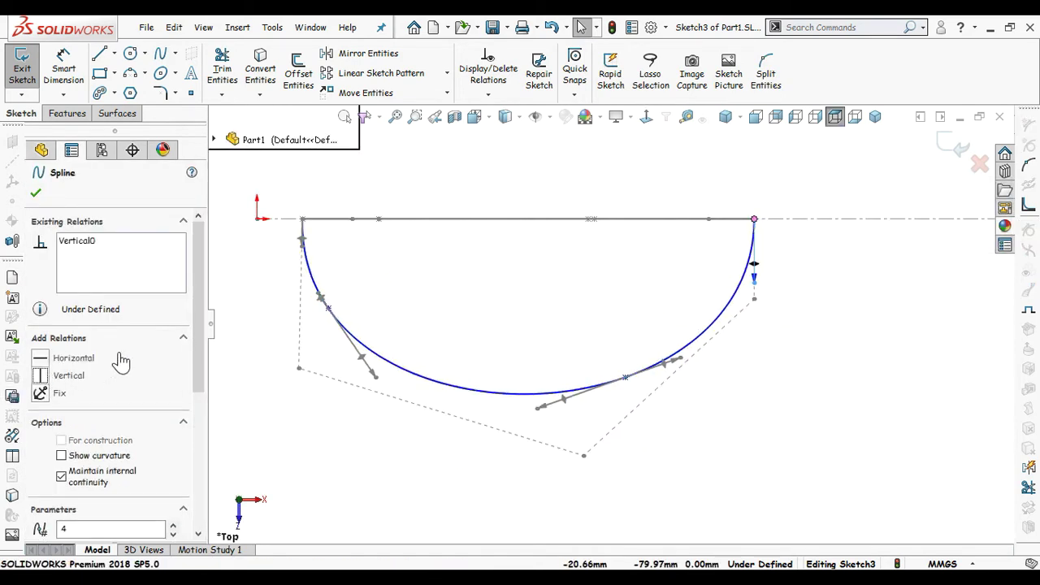
click(299, 244)
click(69, 376)
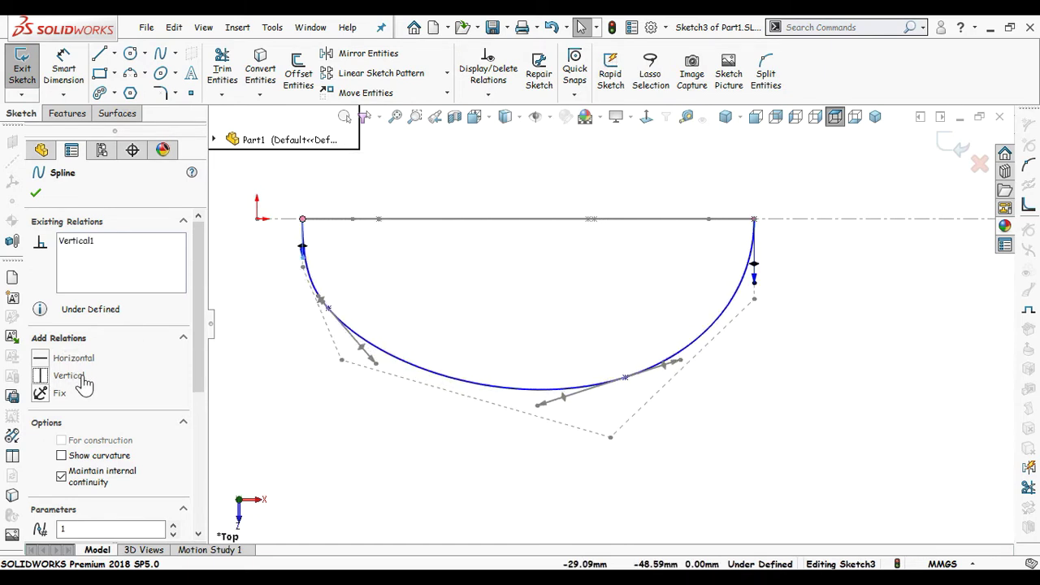
click(497, 296)
scroll(567, 302, down, 2)
right_drag(655, 340, 506, 332)
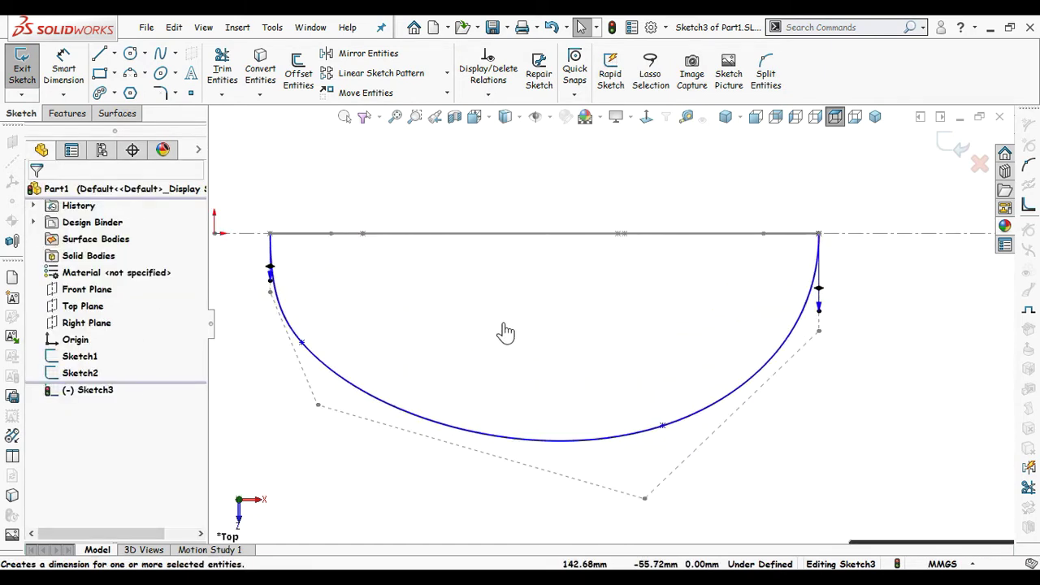
Step: Dimension the spline's left tangent handle at 37.34° to the top line
click(349, 376)
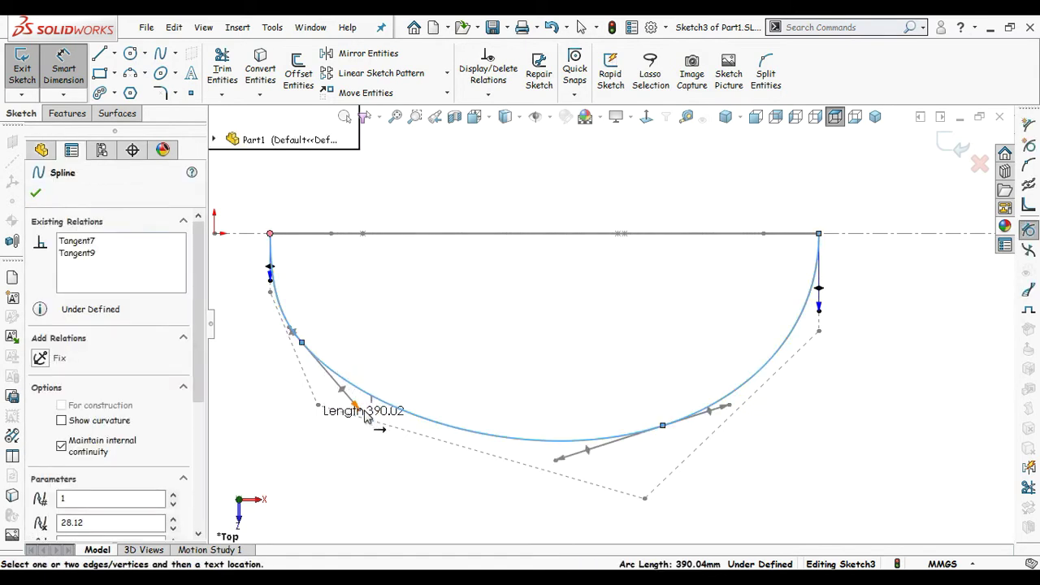
click(362, 392)
click(409, 235)
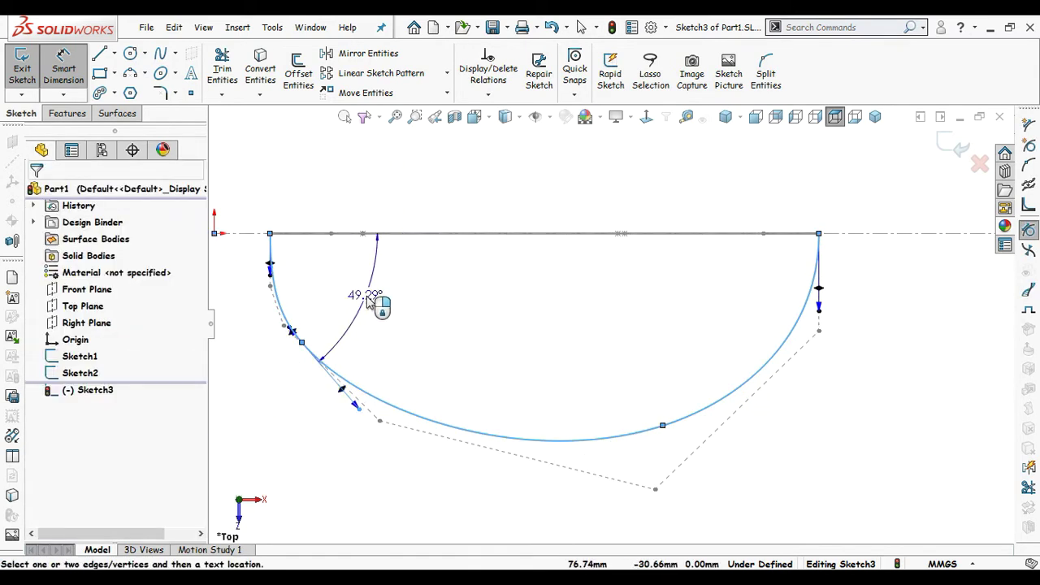
click(379, 301)
text(37.34)
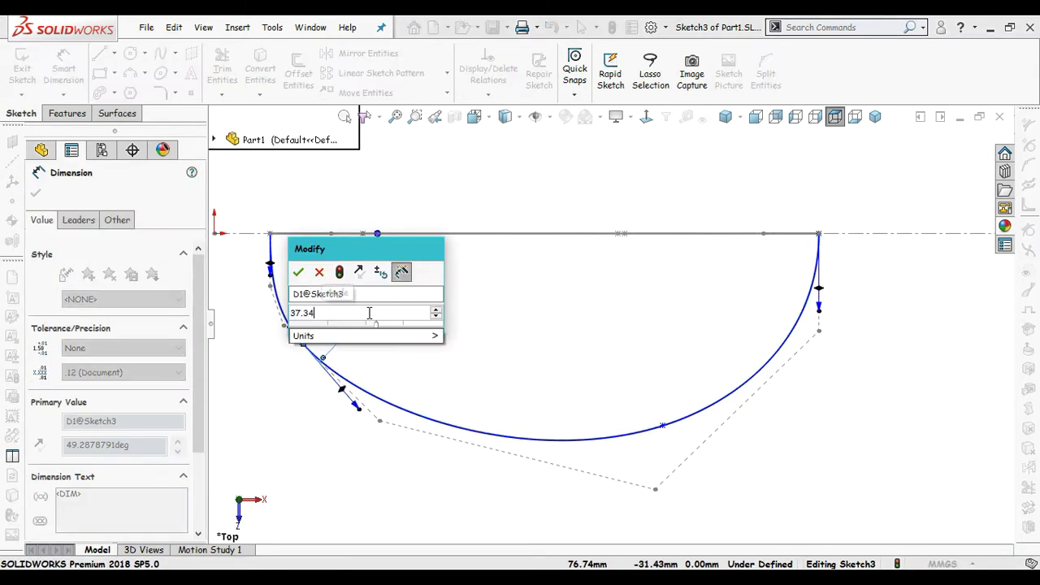
key(Return)
key(Escape)
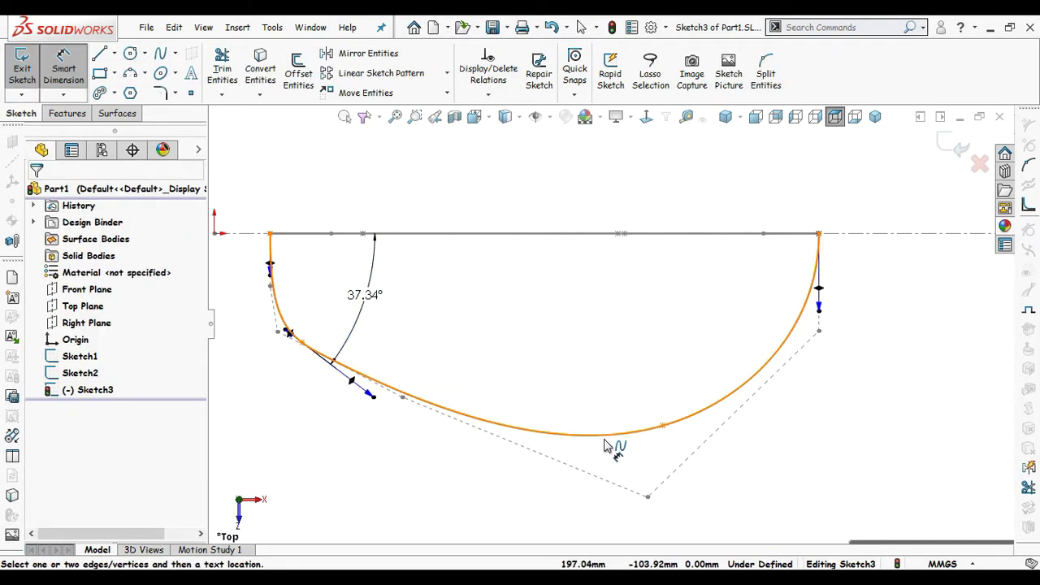
Step: Dimension the spline's lower tangent handle at 14.70° to the top line
click(608, 445)
click(573, 453)
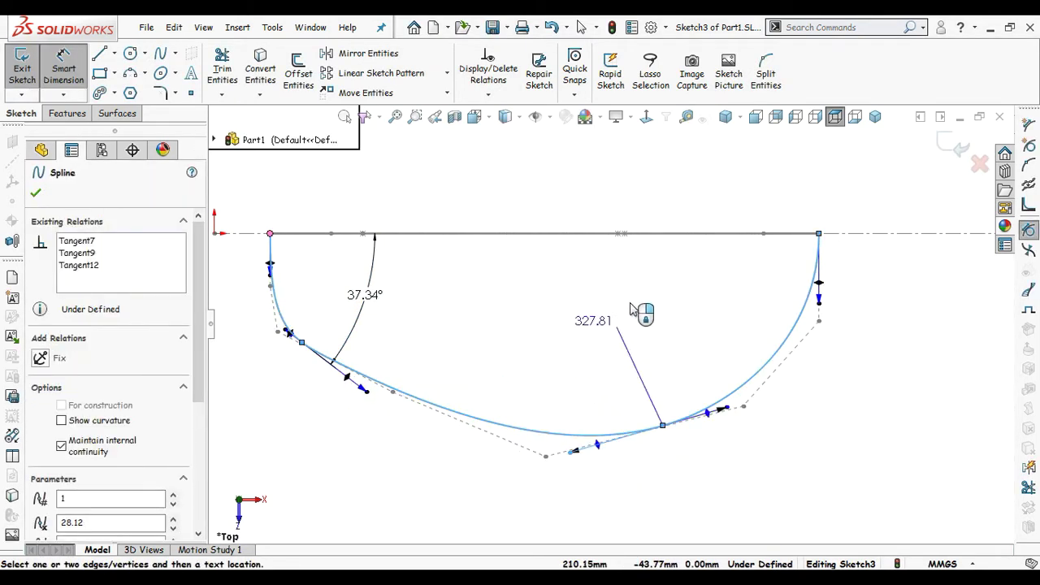
click(621, 235)
click(627, 337)
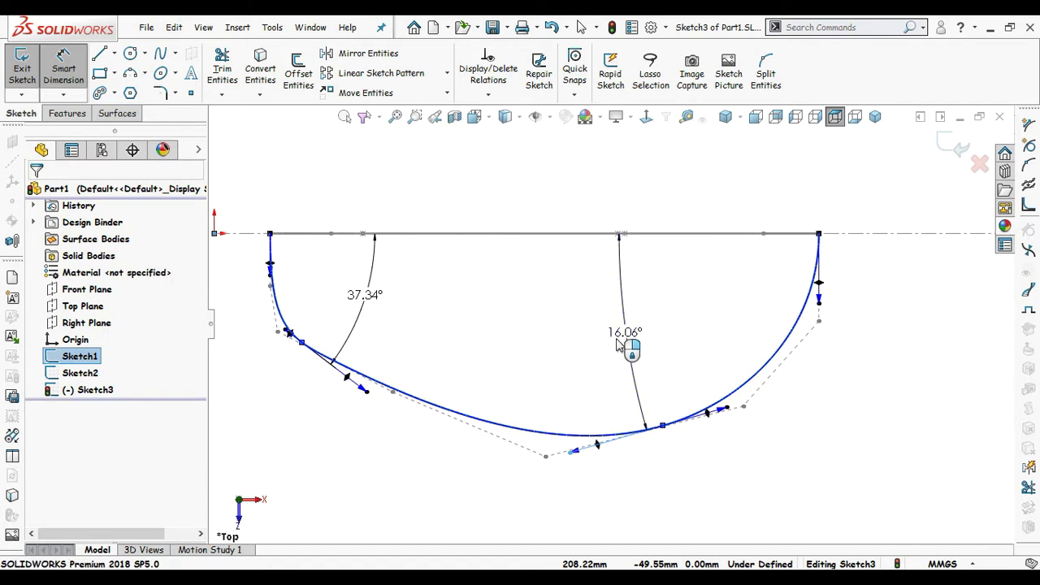
text(14.7)
key(Return)
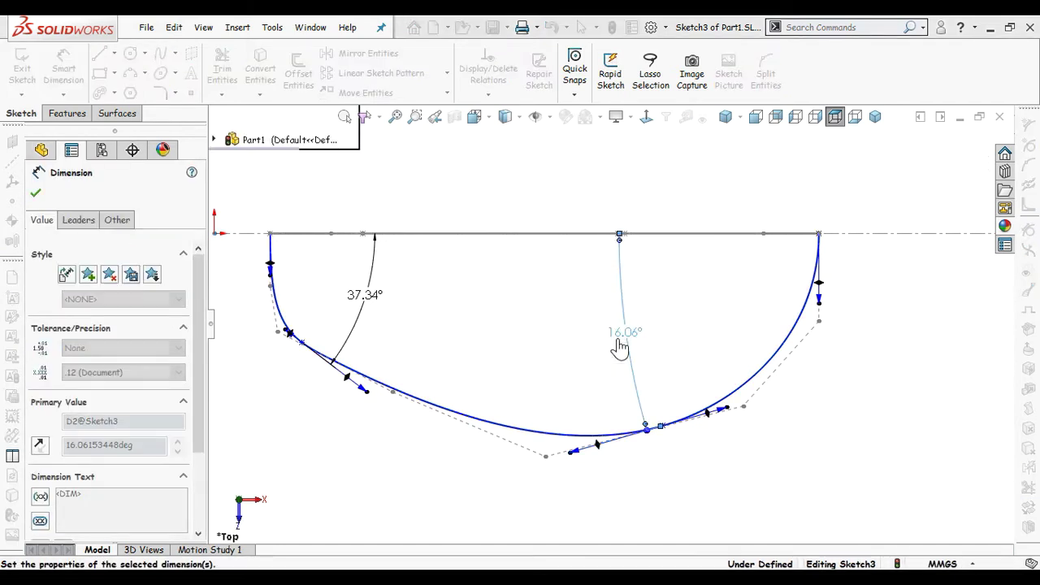
Step: Add a length dimension to the spline's right tangent handle
scroll(608, 320, up, 1)
key(f)
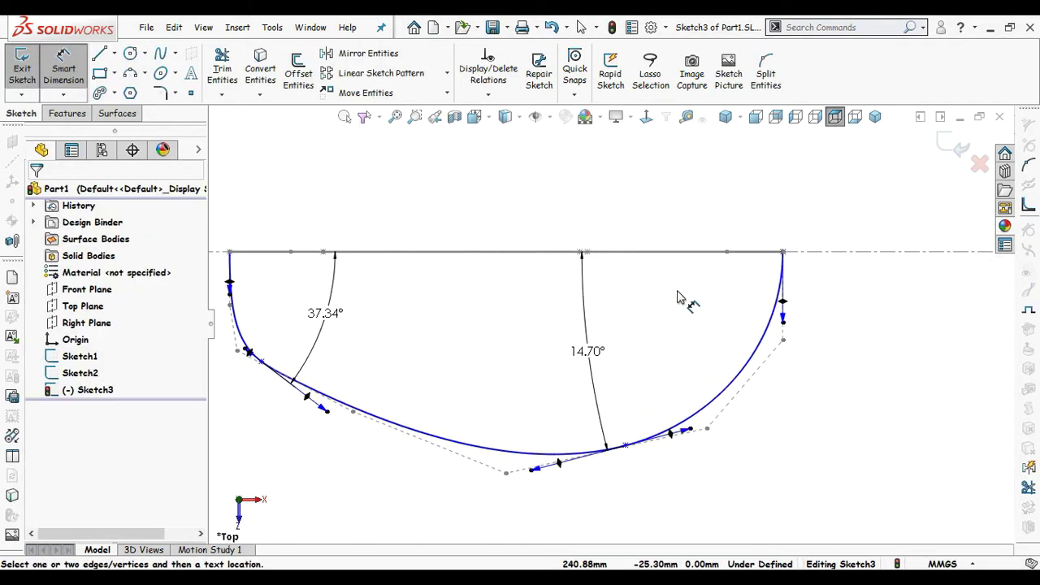
click(782, 321)
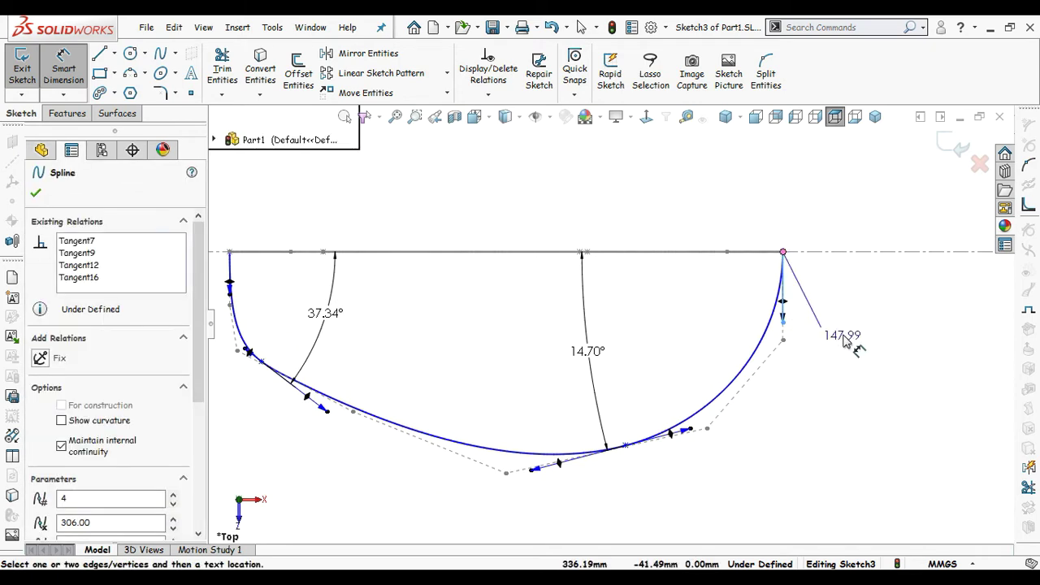
click(839, 398)
text(80.77)
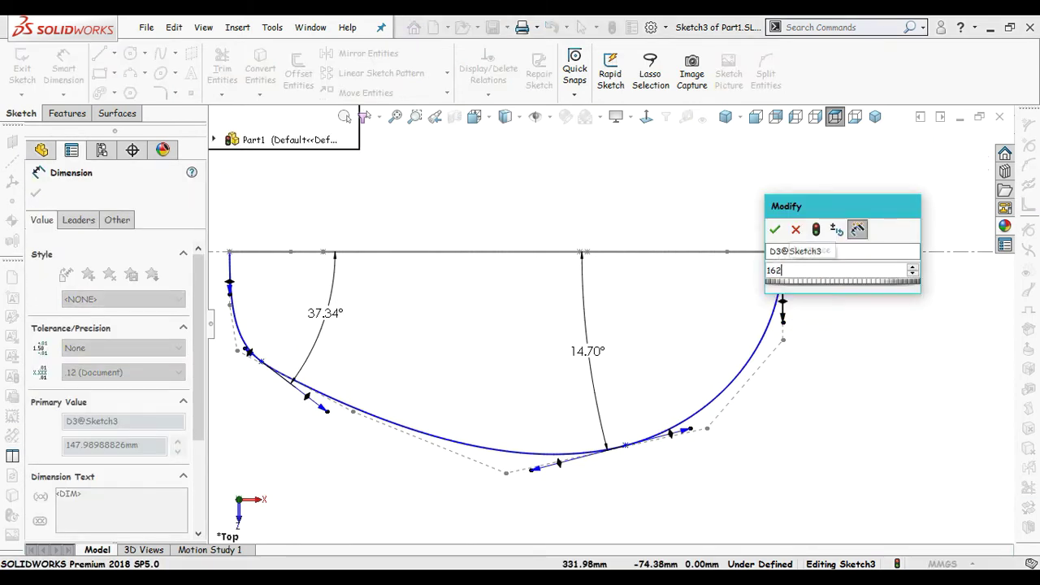
key(Escape)
key(Escape)
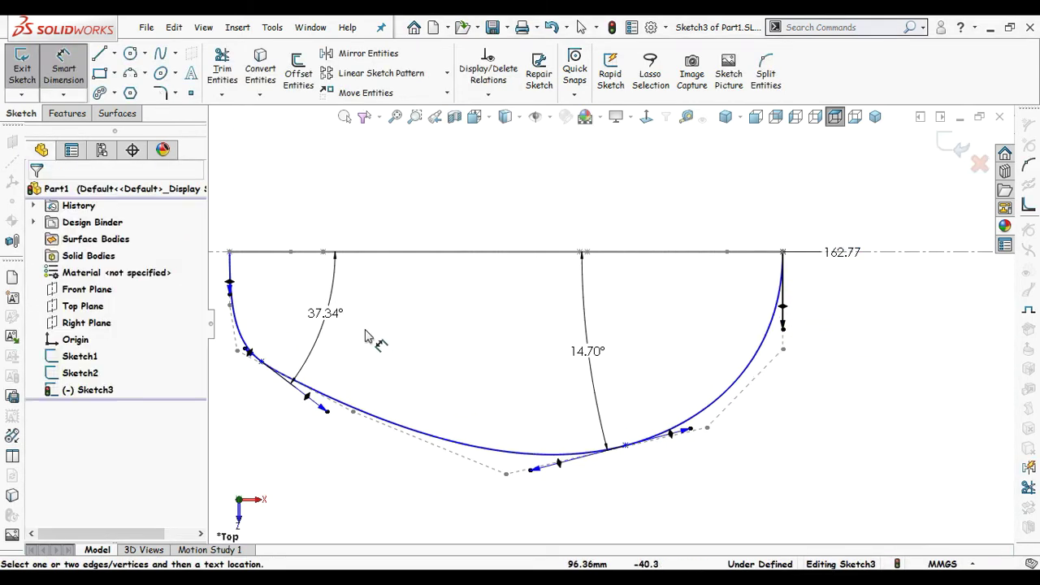
Step: Set the spline's left tangent handle length to 77.76
scroll(330, 306, down, 3)
click(437, 311)
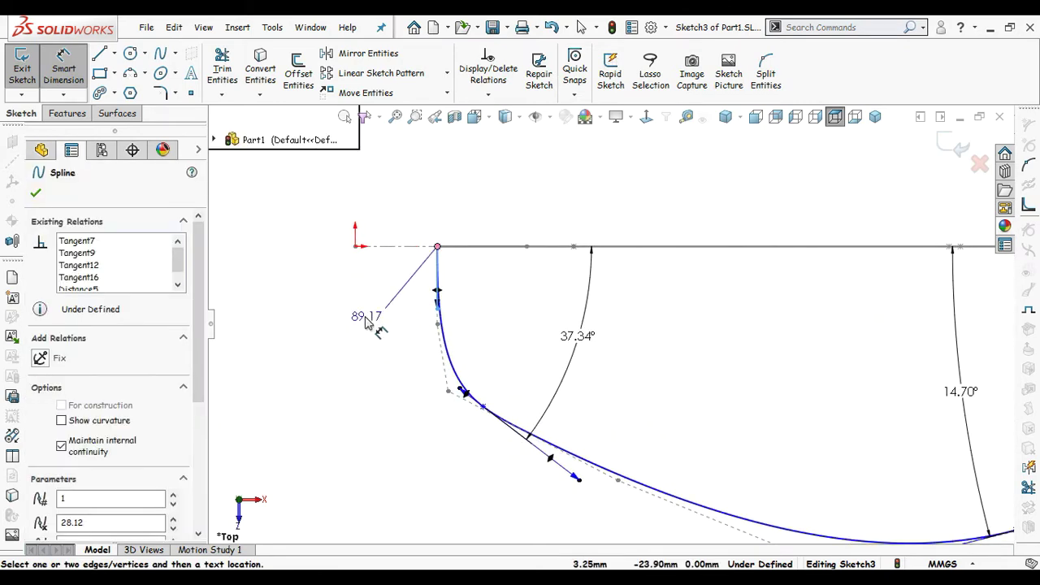
click(378, 354)
text(77)
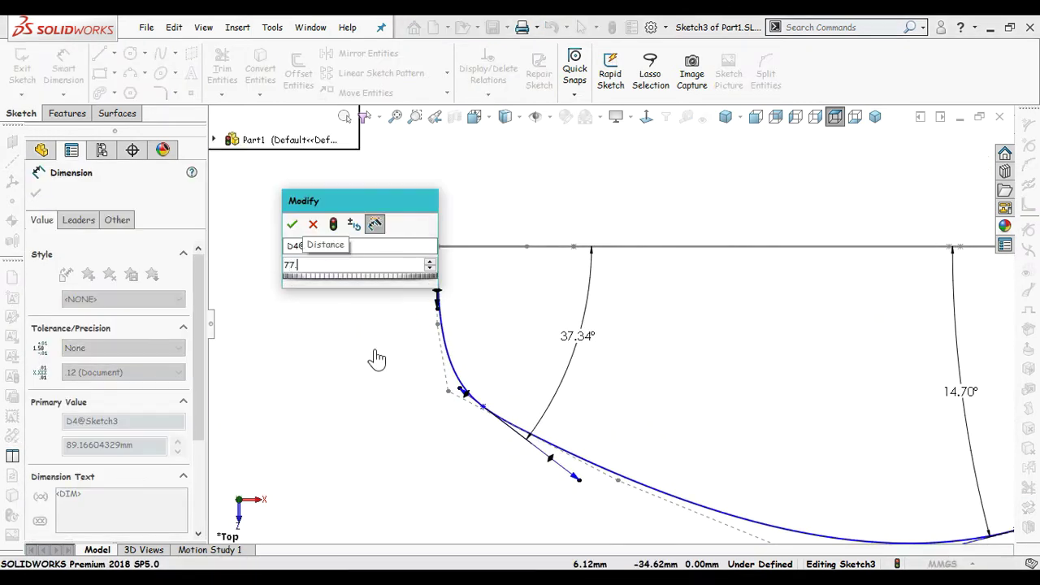
text(.76)
key(Return)
key(Escape)
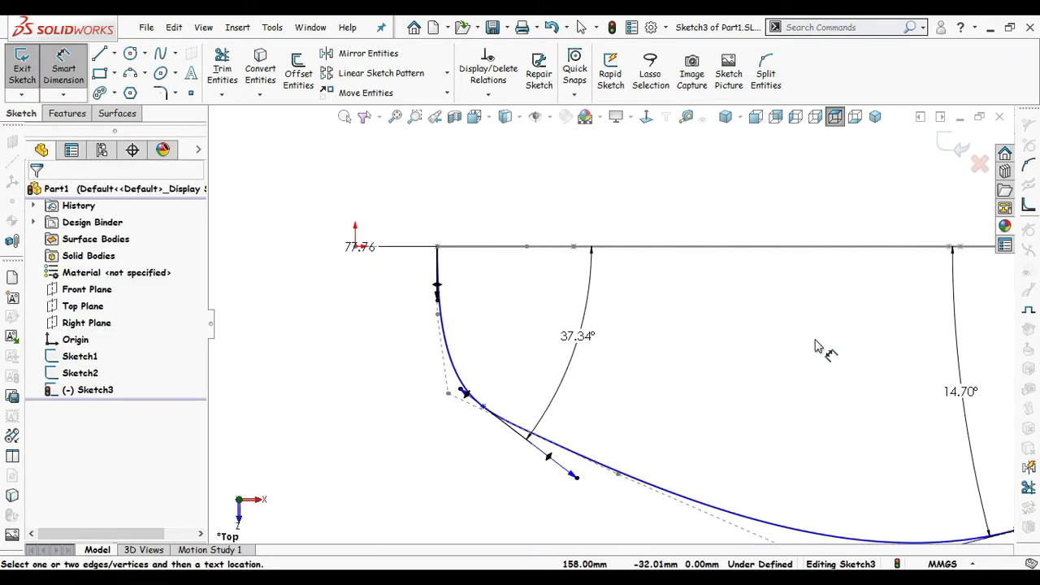
scroll(812, 357, up, 2)
scroll(723, 349, up, 2)
key(Escape)
Step: Fully define Sketch3 automatically, adding the 44, 227, 55 and 97.30 dimensions
scroll(678, 318, up, 1)
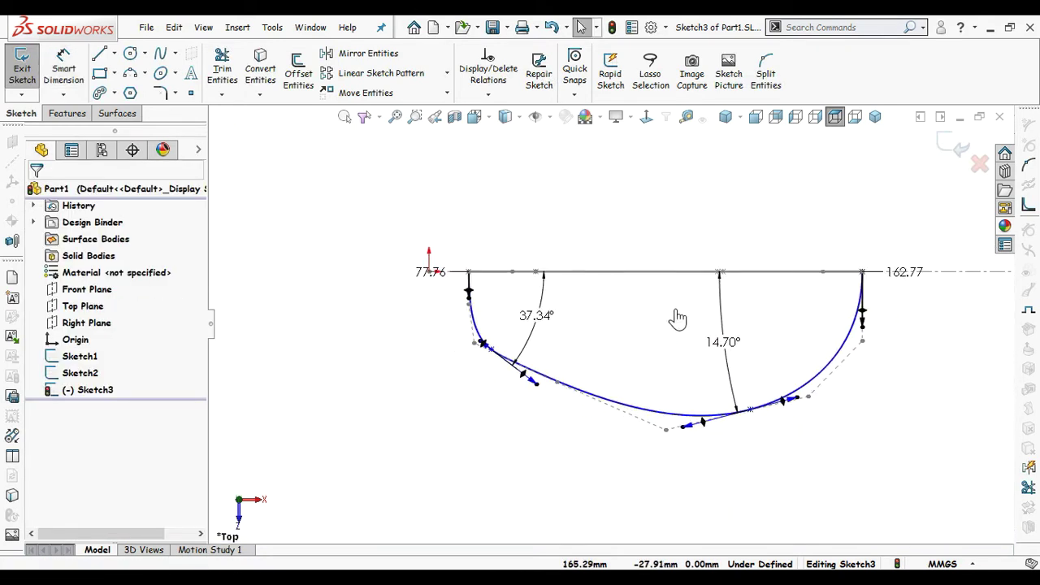
click(488, 95)
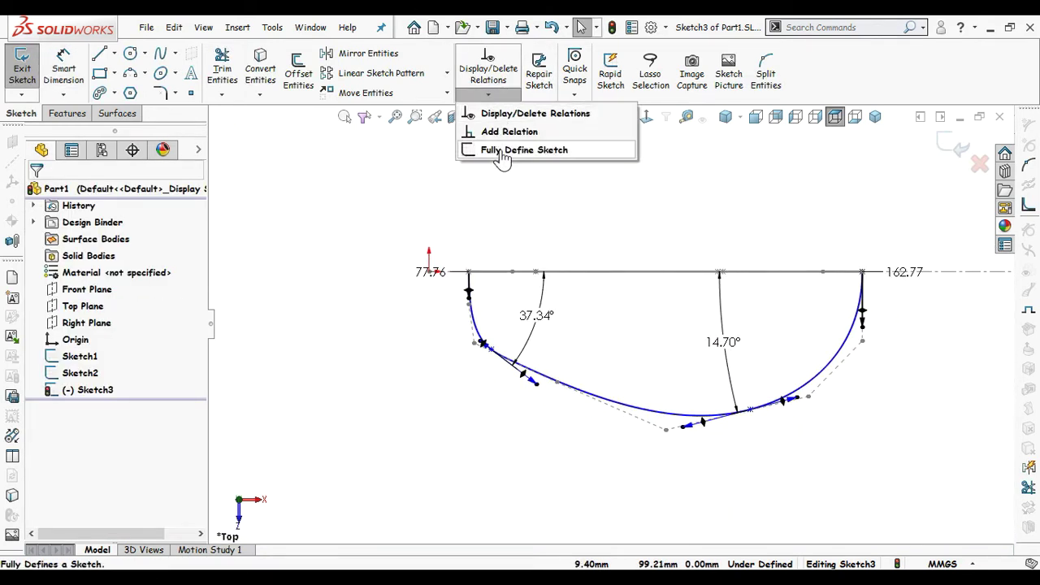
click(519, 154)
click(129, 286)
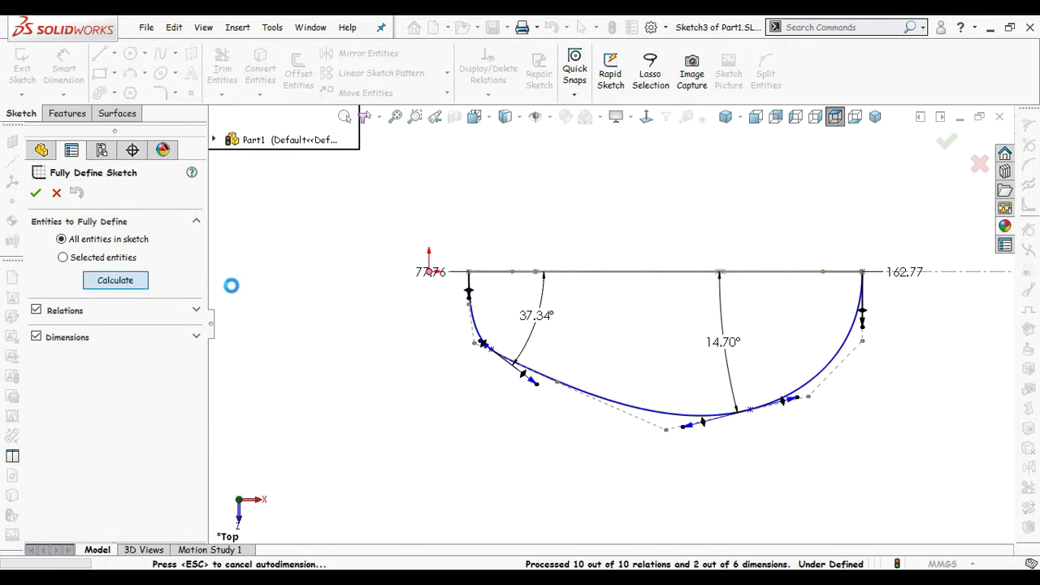
click(36, 195)
Step: Move the 44 and 55 dimensions clear of the profile and leave the sketch
key(f)
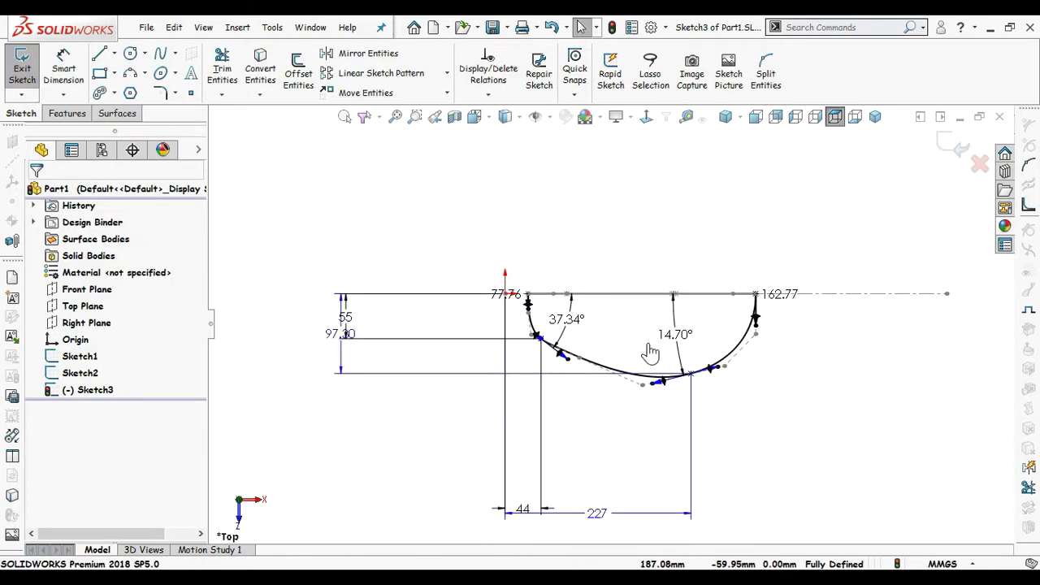
drag(499, 540, 512, 431)
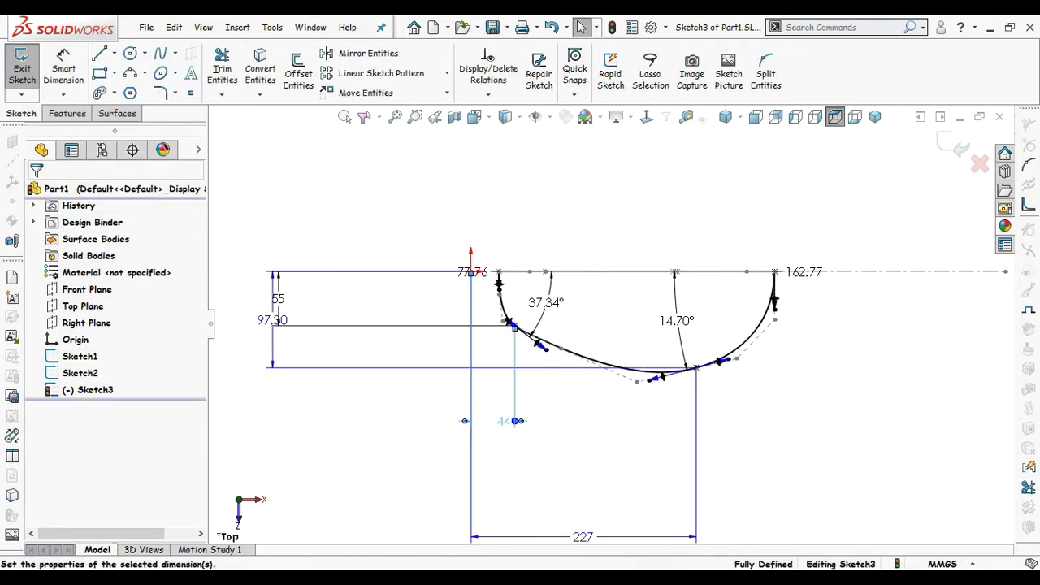
drag(278, 299, 374, 323)
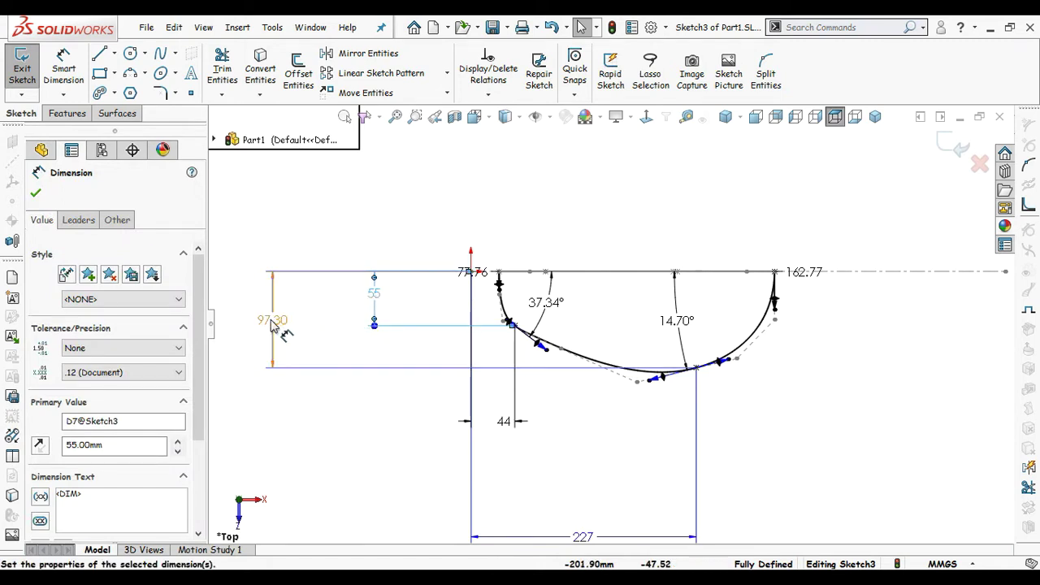
click(406, 352)
scroll(666, 325, down, 3)
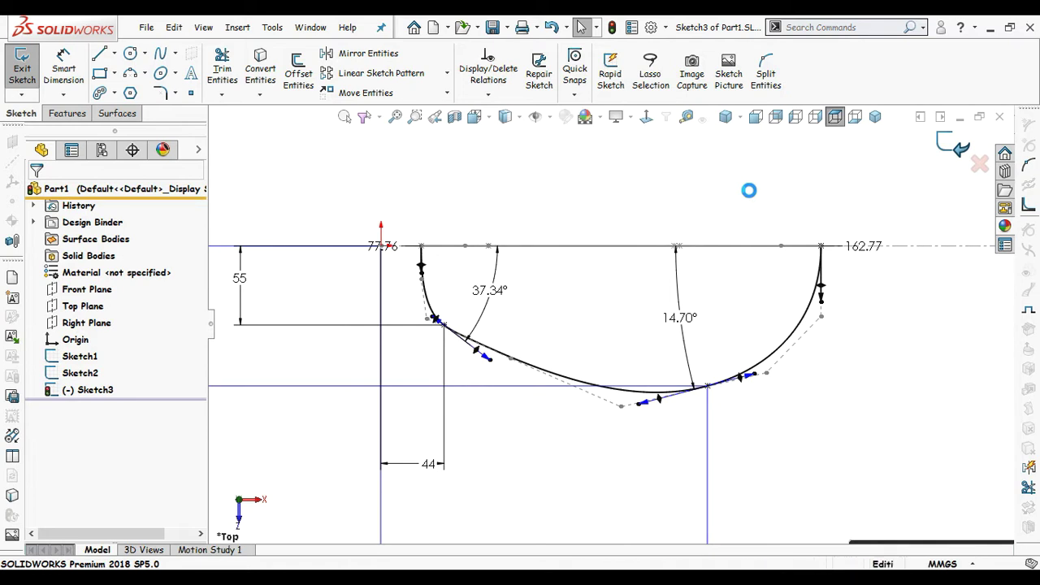
middle_drag(708, 203, 753, 289)
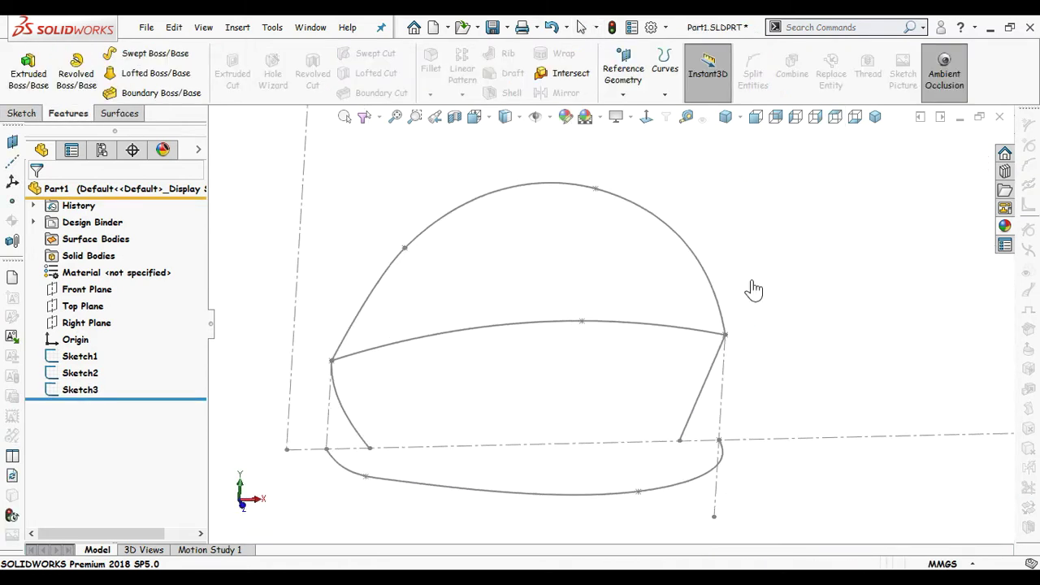
Step: Project Sketch2 and Sketch3 onto each other to form the 3D Curve1
click(665, 69)
click(697, 105)
click(618, 324)
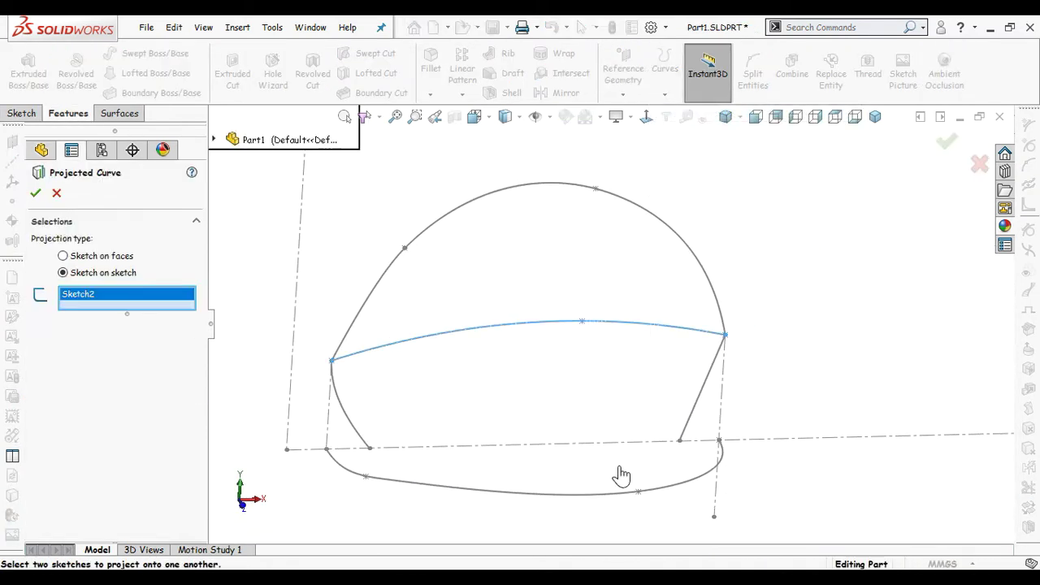
click(581, 502)
key(Return)
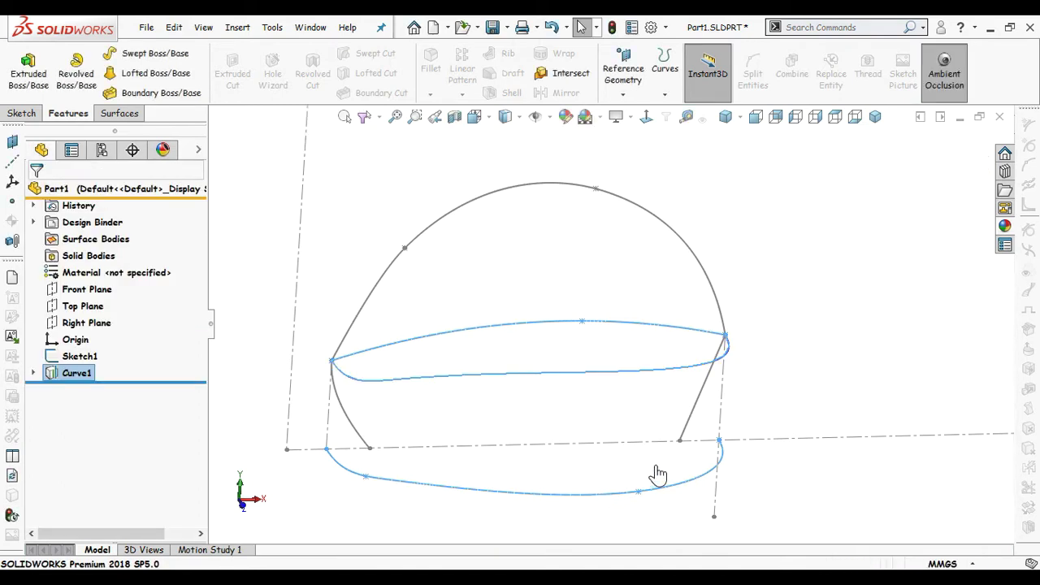
scroll(833, 304, up, 2)
click(777, 318)
mouse_move(777, 318)
middle_down()
mouse_move(740, 282)
mouse_move(756, 348)
middle_up()
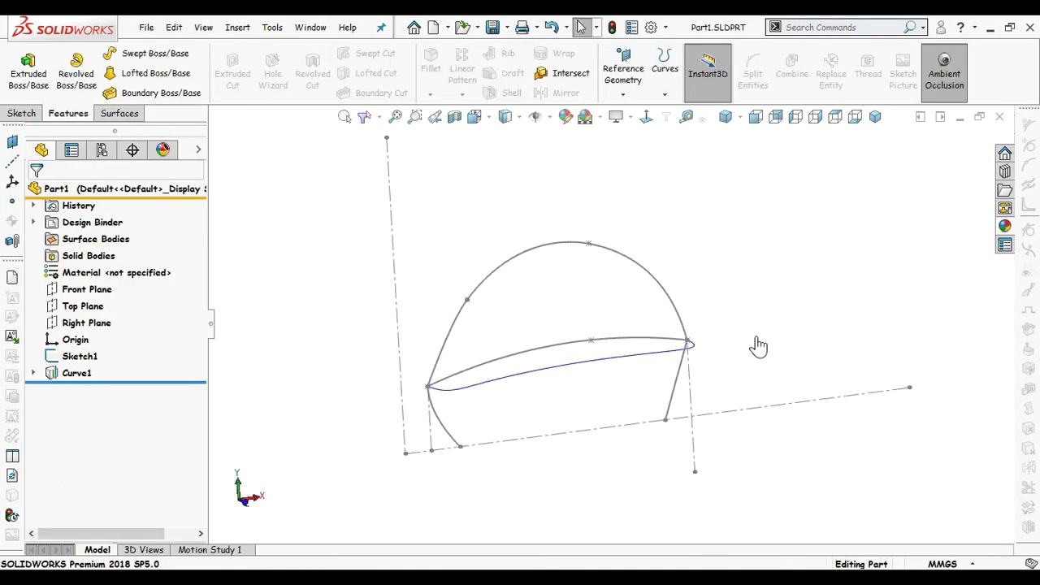
scroll(590, 345, up, 2)
Step: Start a new sketch on the Top Plane, viewed Normal To
click(83, 305)
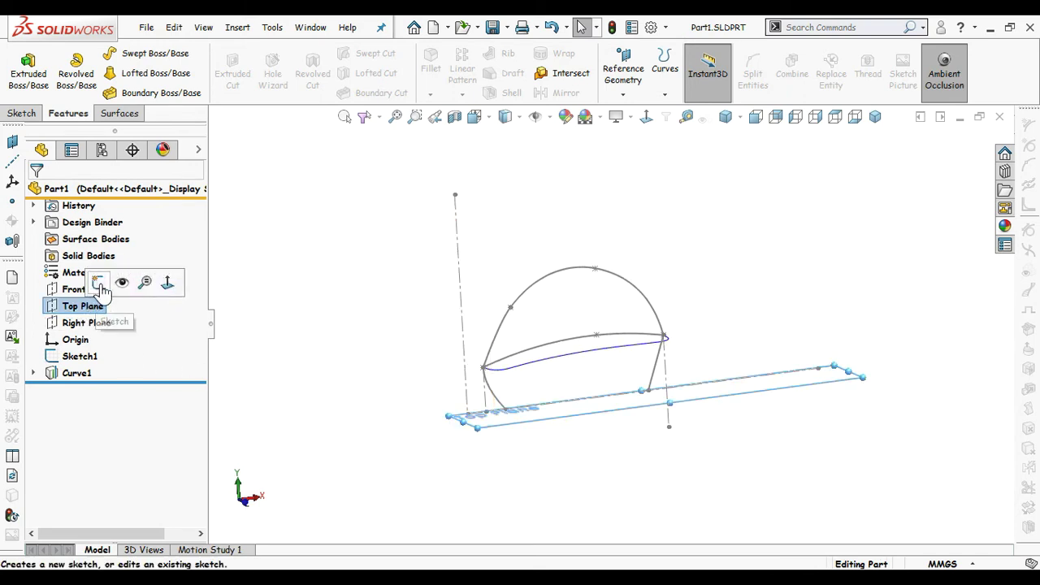
click(95, 279)
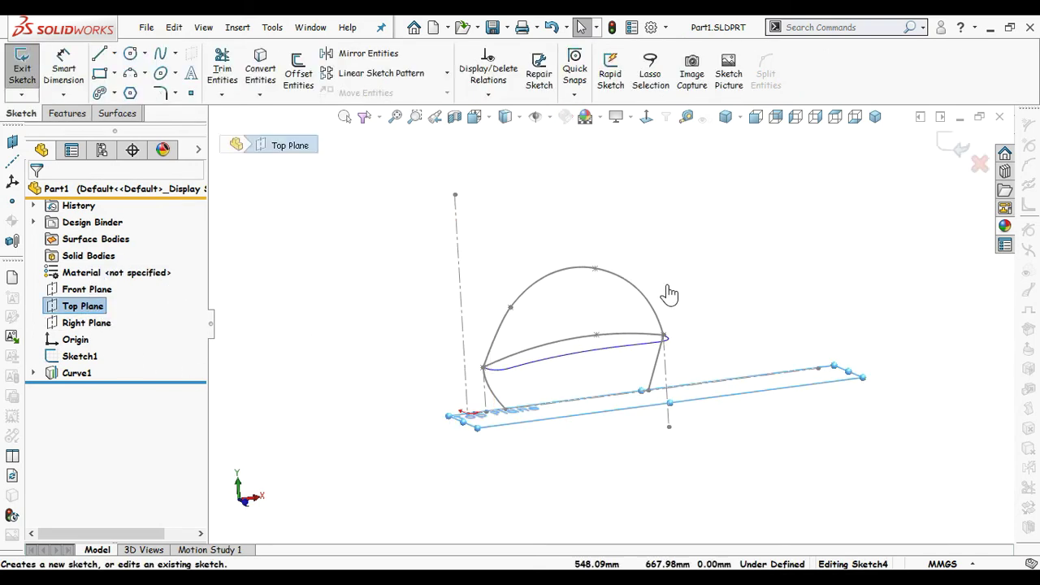
click(647, 116)
scroll(601, 292, down, 3)
scroll(583, 314, down, 2)
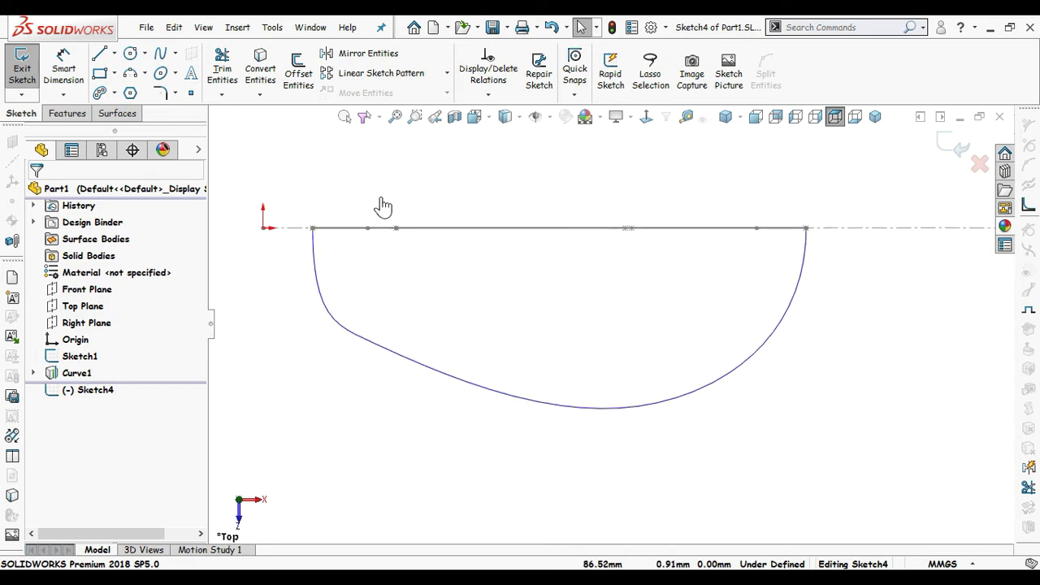
Step: Place two sketch points at (71.40, -34.67) and (232.50, -77.54)
click(703, 350)
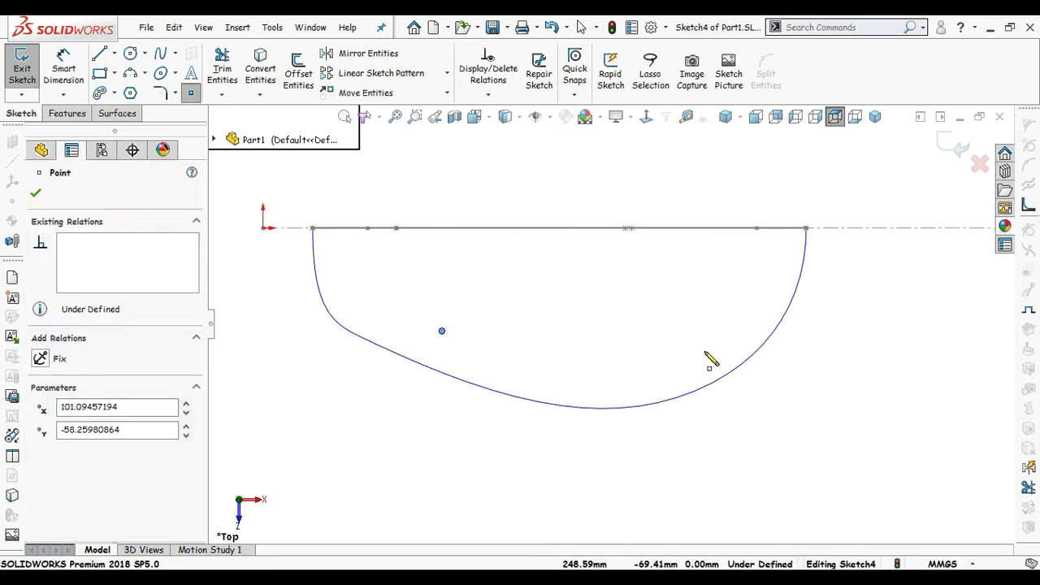
key(Escape)
click(441, 331)
text(71.4)
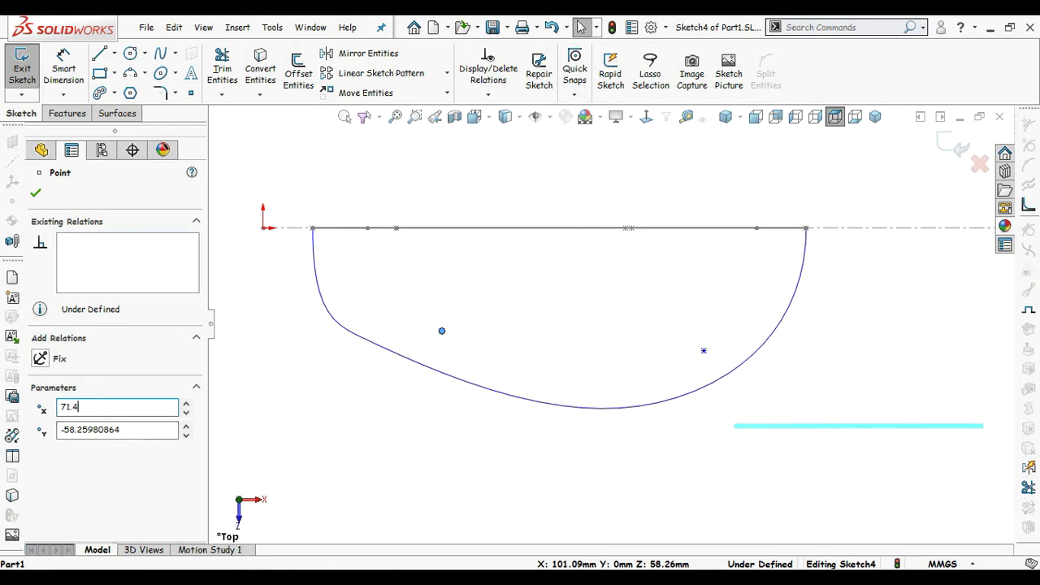
text(0)
key(Return)
text(-34.67)
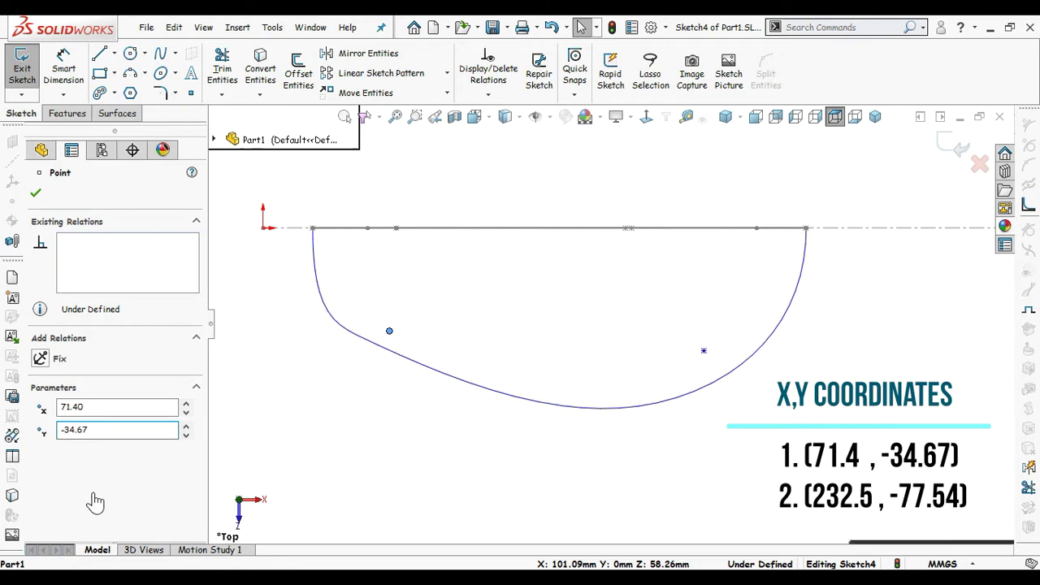
click(703, 353)
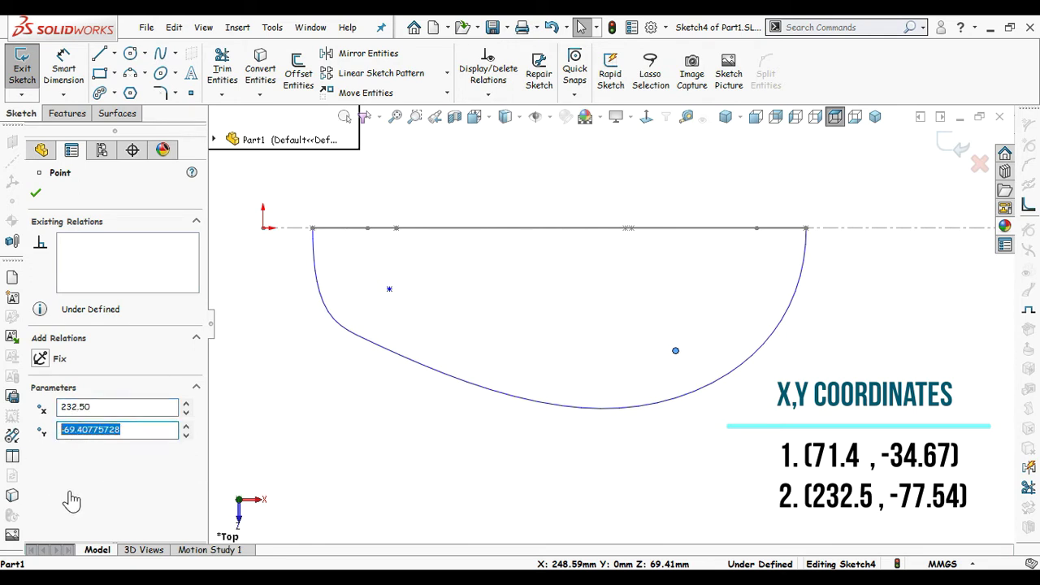
text(-77.54)
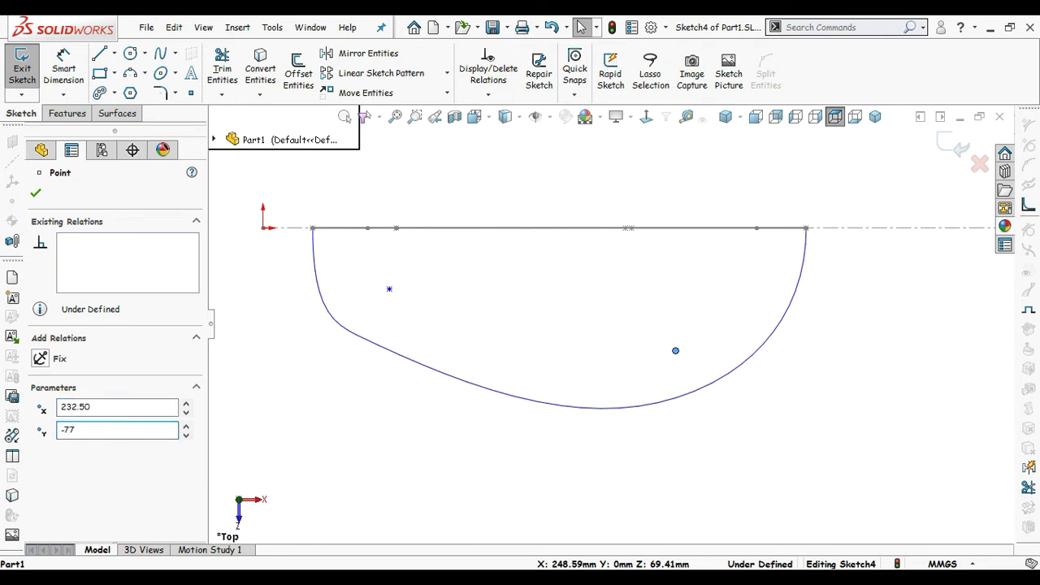
click(468, 463)
mouse_move(536, 270)
middle_down()
mouse_move(548, 279)
mouse_move(550, 244)
middle_up()
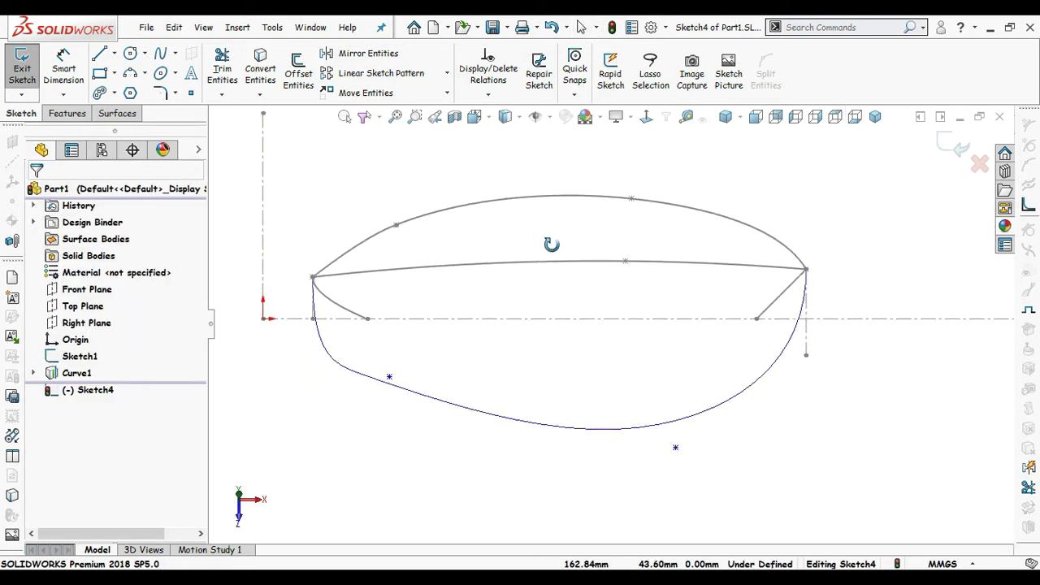
mouse_move(608, 469)
middle_down()
mouse_move(592, 402)
mouse_move(579, 467)
middle_up()
Step: Fully define Sketch4, auto-adding the 34.67, 77.54, 71.40 and 232.50 dimensions
click(487, 95)
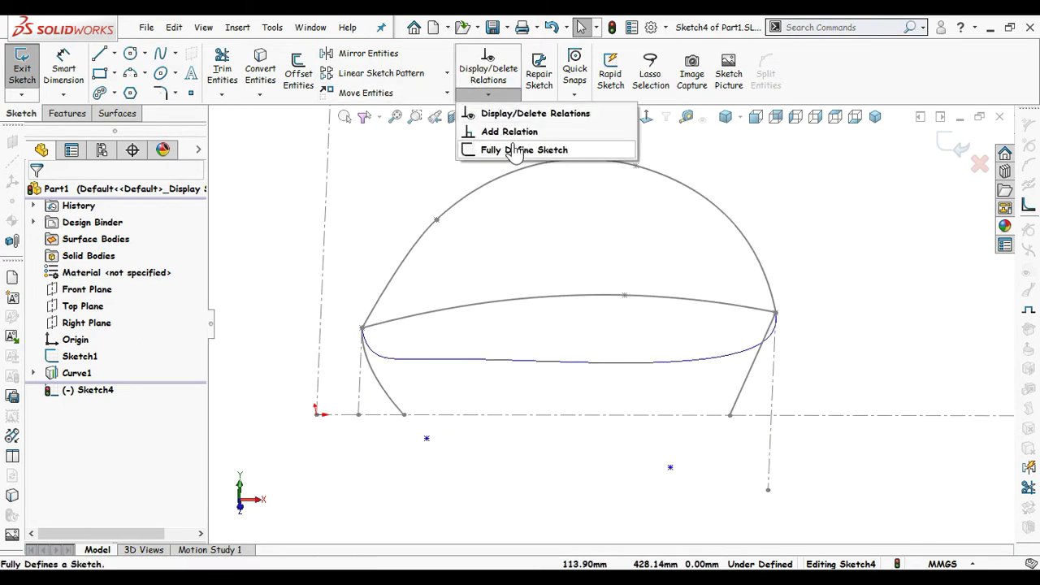
click(569, 151)
click(129, 276)
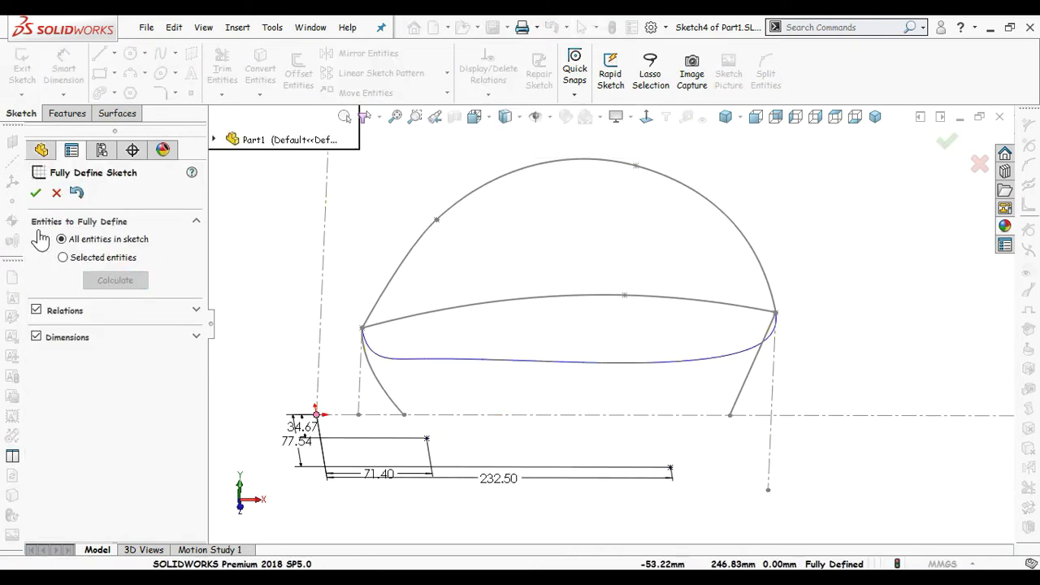
click(35, 193)
Step: In Top view, move the four point dimensions clear of the profile
key(ctrl+5)
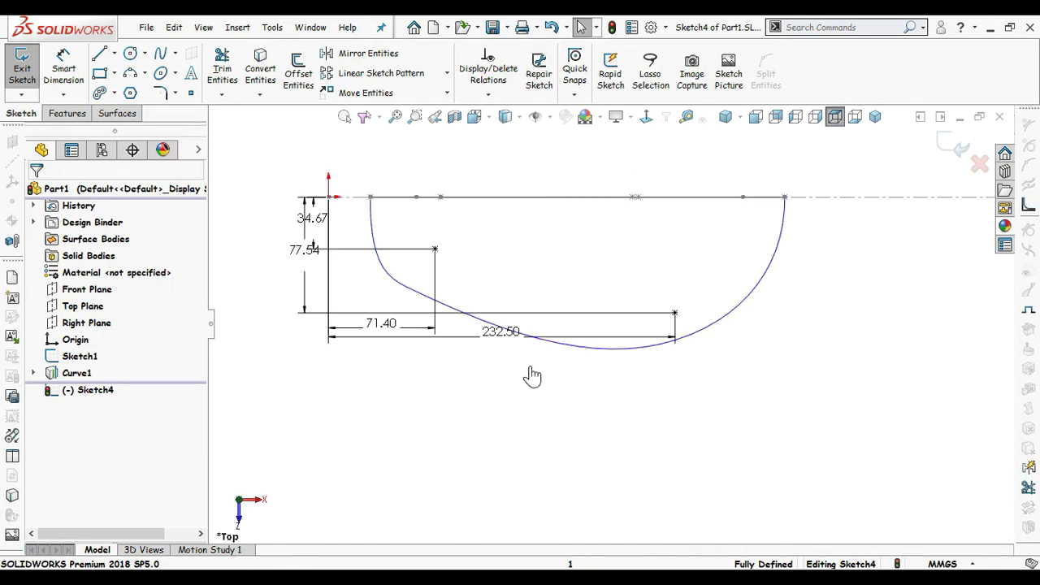
drag(310, 234, 235, 232)
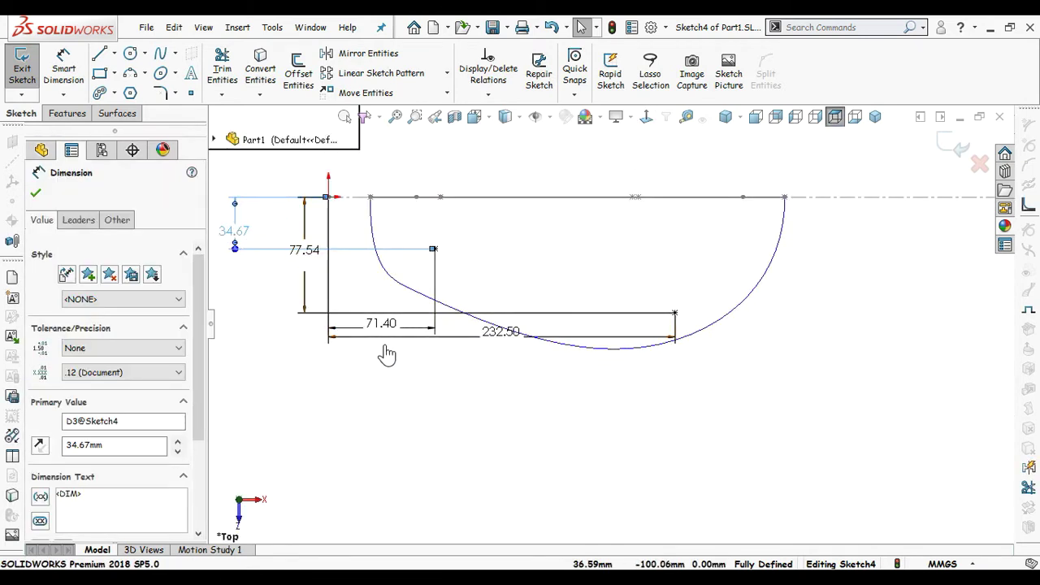
drag(390, 333, 382, 424)
drag(509, 335, 488, 483)
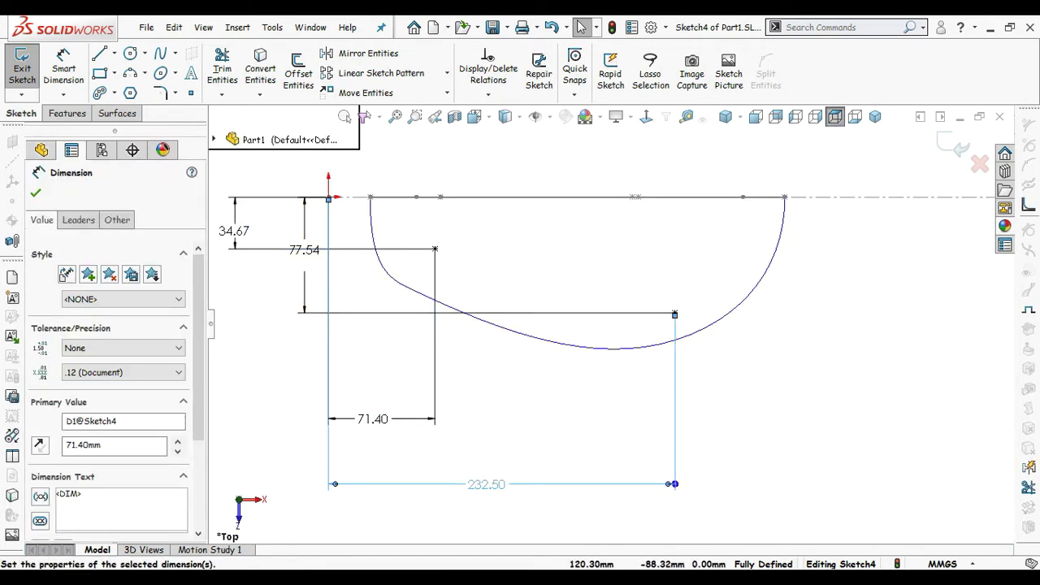
key(f)
drag(411, 268, 322, 286)
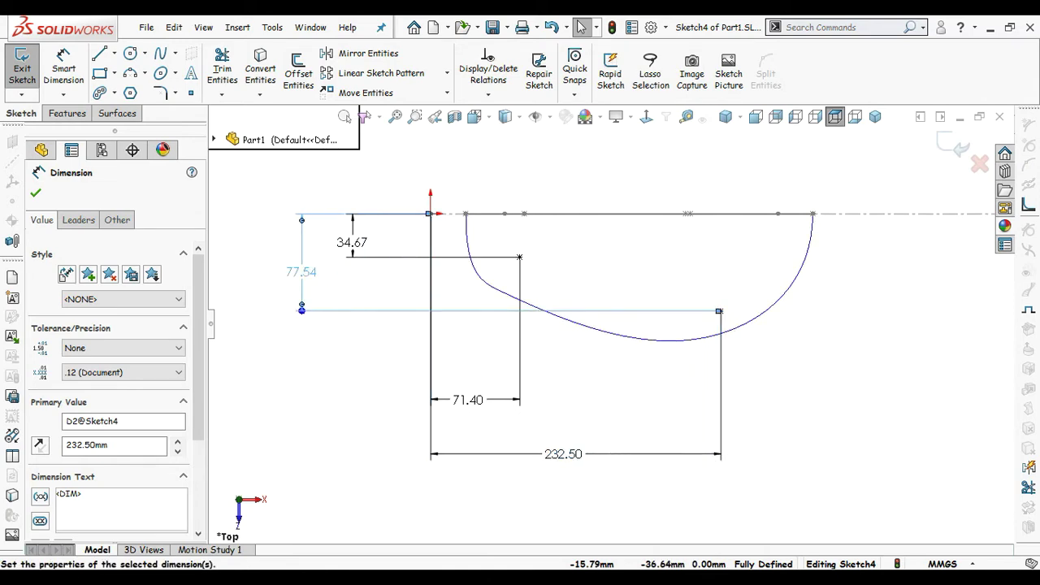
click(615, 271)
mouse_move(614, 274)
middle_down()
mouse_move(639, 177)
mouse_move(685, 371)
mouse_move(691, 279)
mouse_move(429, 303)
middle_up()
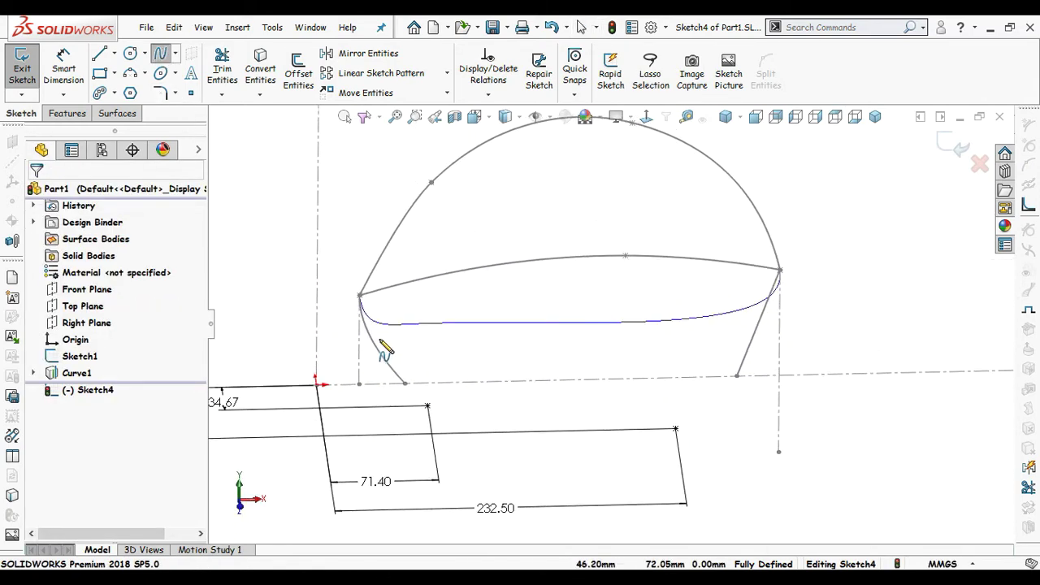
Step: Draw the new cross-section spline in Sketch4 on the Top Plane
click(426, 404)
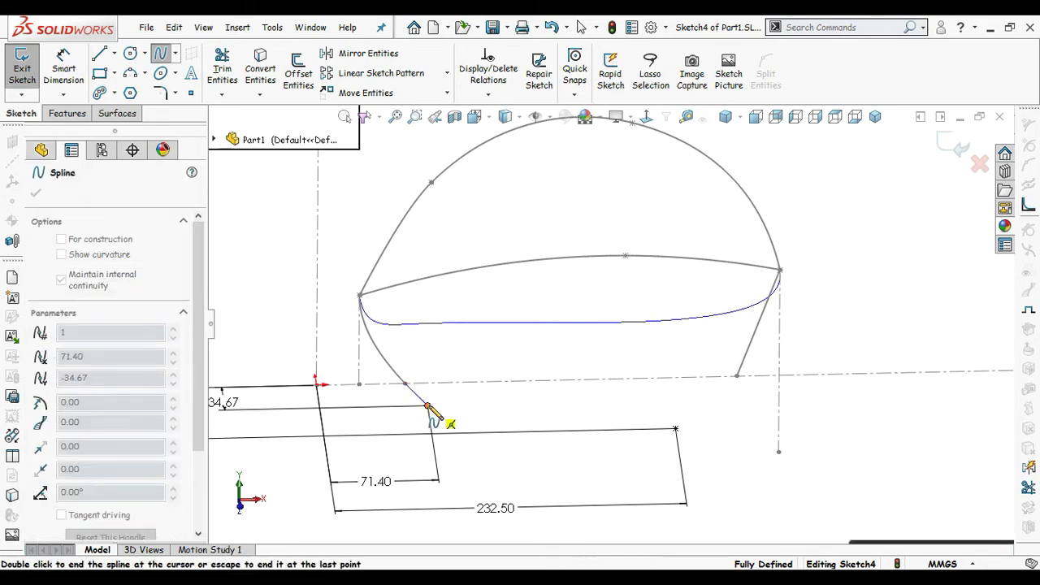
double_click(752, 392)
mouse_move(591, 411)
middle_down()
mouse_move(580, 464)
mouse_move(625, 244)
mouse_move(626, 162)
middle_up()
click(647, 116)
scroll(565, 257, down, 2)
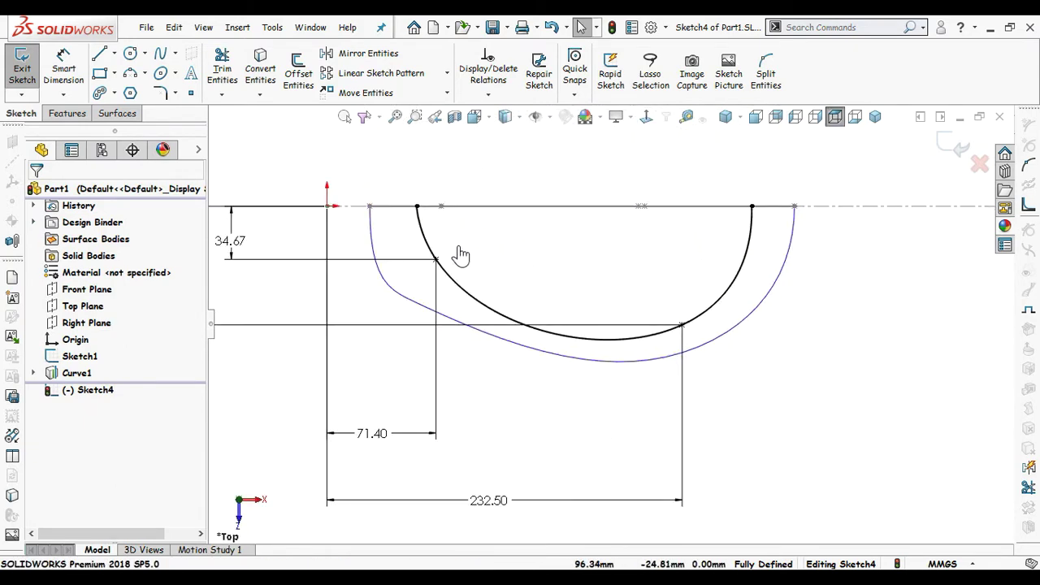
scroll(460, 255, down, 2)
Step: Make the spline's end tangents vertical, then tilt one end slightly off vertical
click(406, 231)
scroll(414, 232, down, 3)
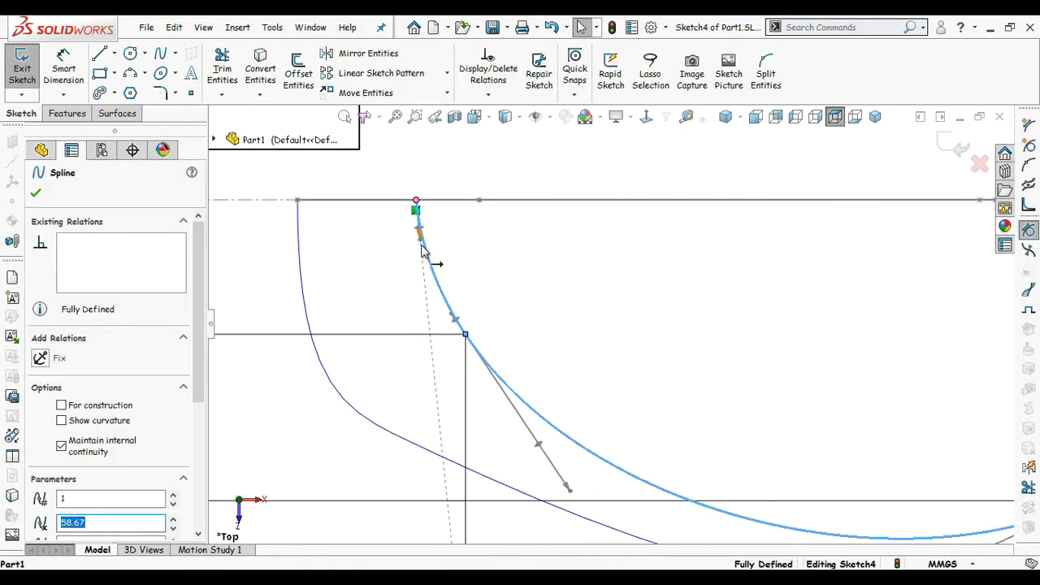
drag(421, 249, 396, 261)
click(68, 375)
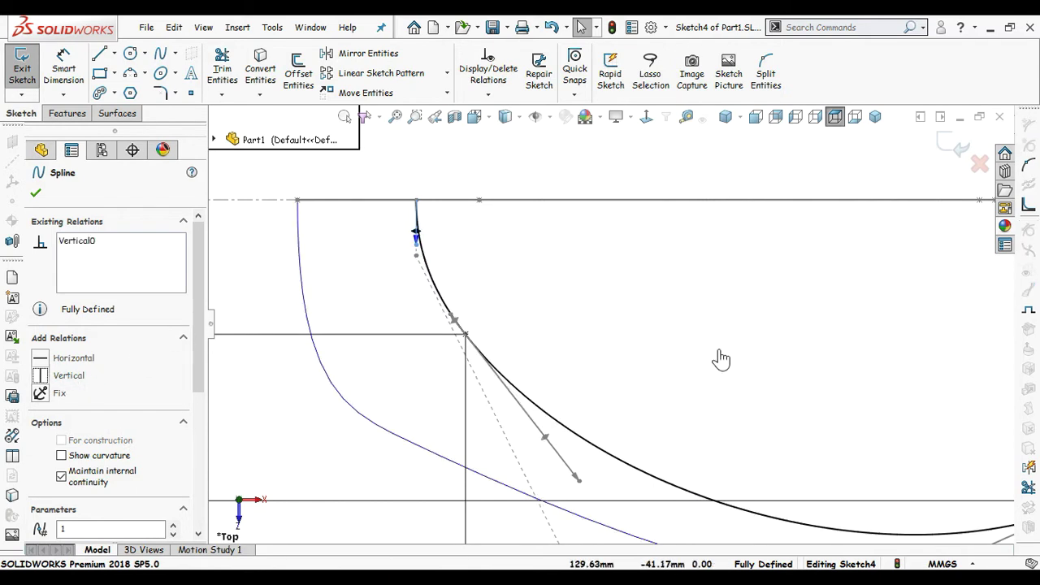
scroll(840, 313, up, 3)
scroll(801, 314, down, 2)
scroll(558, 292, down, 2)
scroll(559, 292, down, 2)
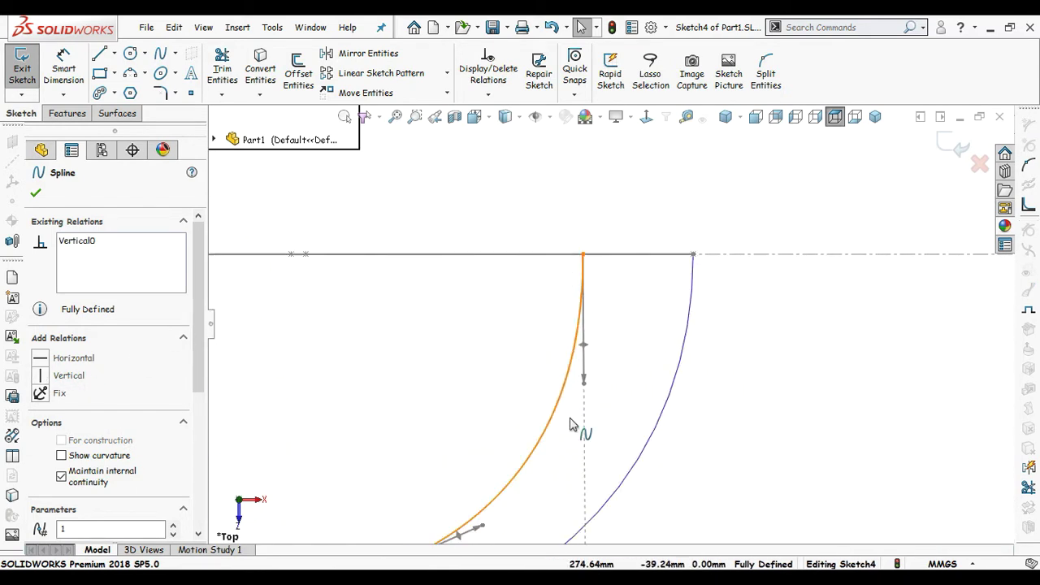
drag(584, 385, 593, 416)
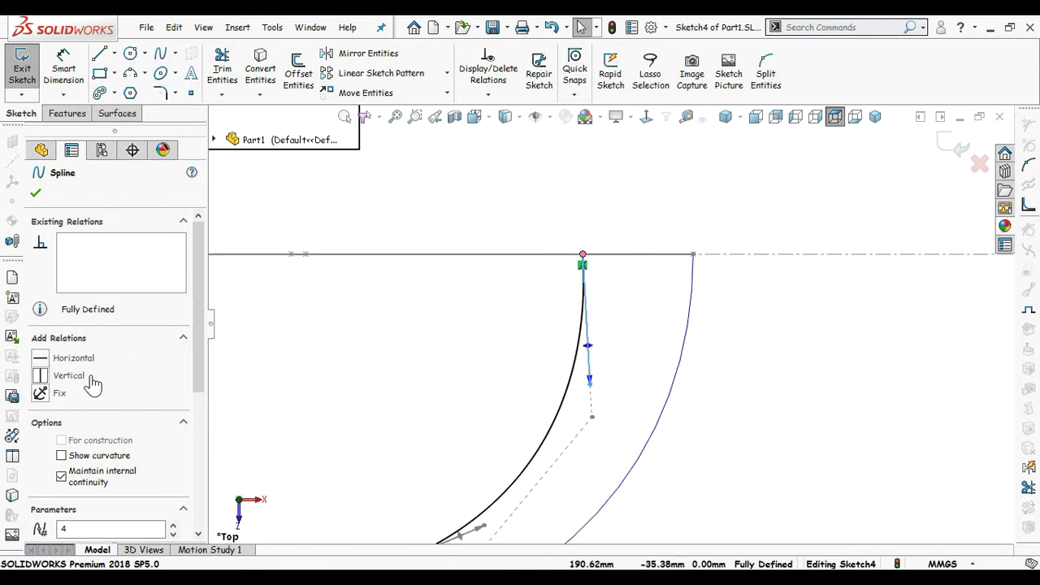
click(398, 379)
scroll(397, 379, up, 1)
scroll(422, 350, up, 2)
scroll(472, 338, up, 1)
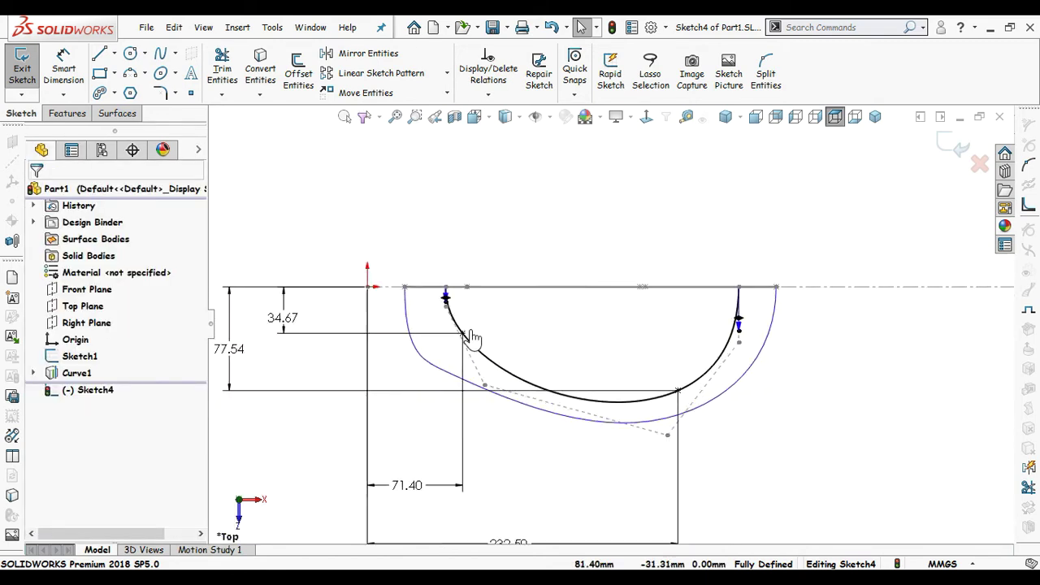
scroll(472, 338, down, 1)
Step: Dimension the spline's left tangent handle at 54.60° to the top line
key(d)
scroll(529, 299, down, 3)
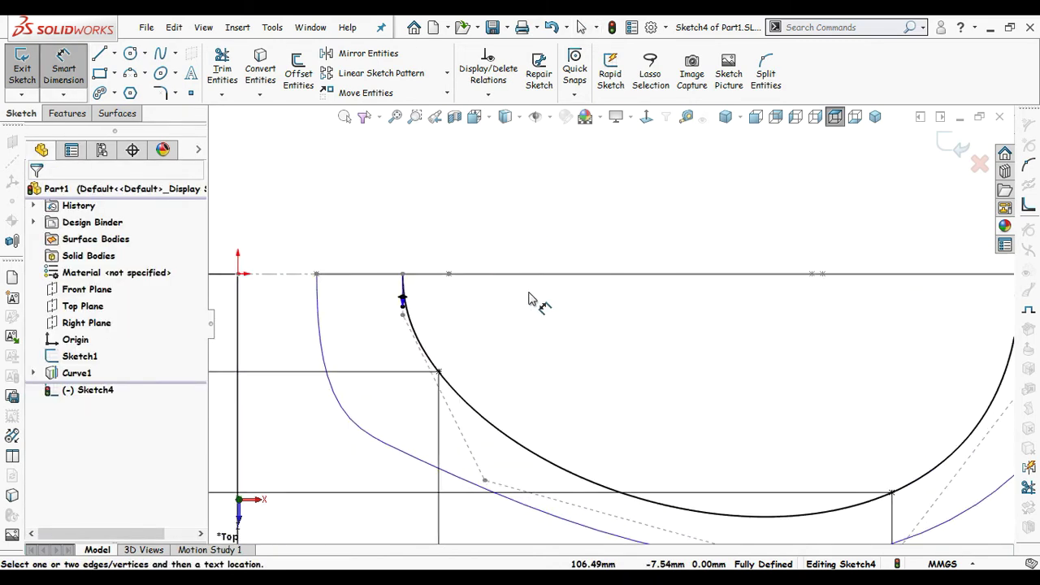
click(482, 421)
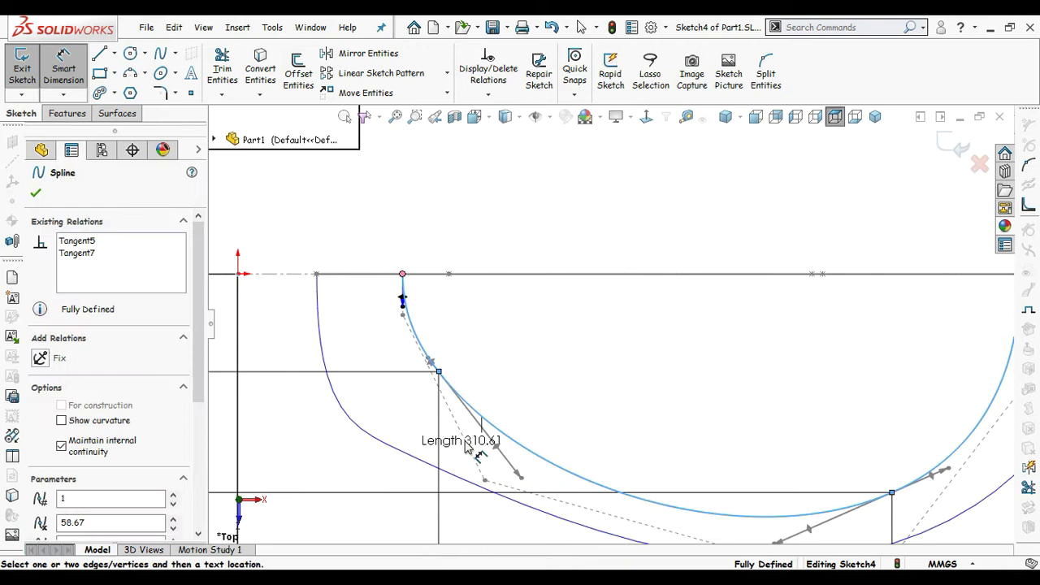
click(520, 474)
click(546, 276)
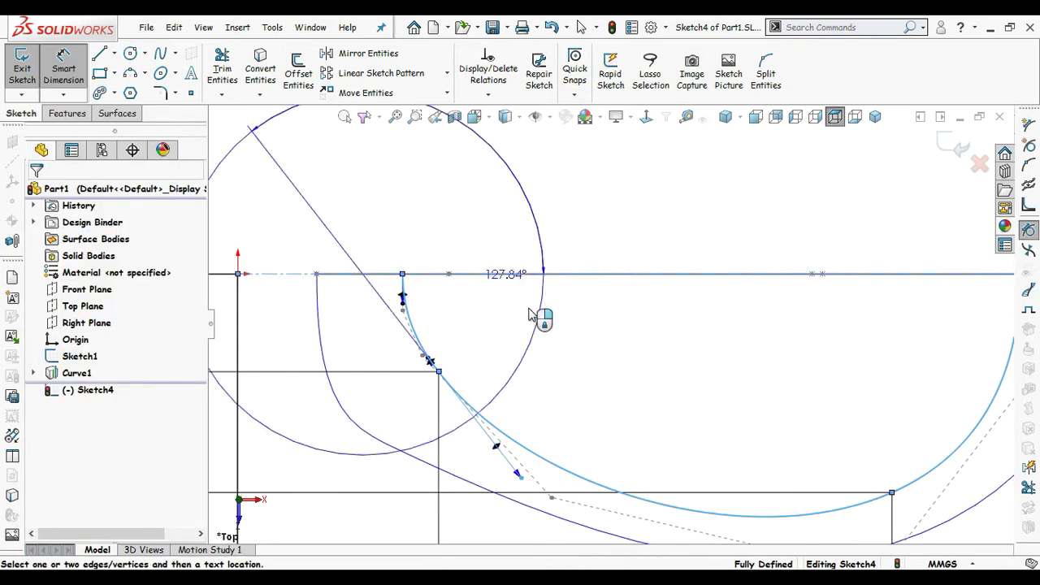
click(523, 357)
text(54.6)
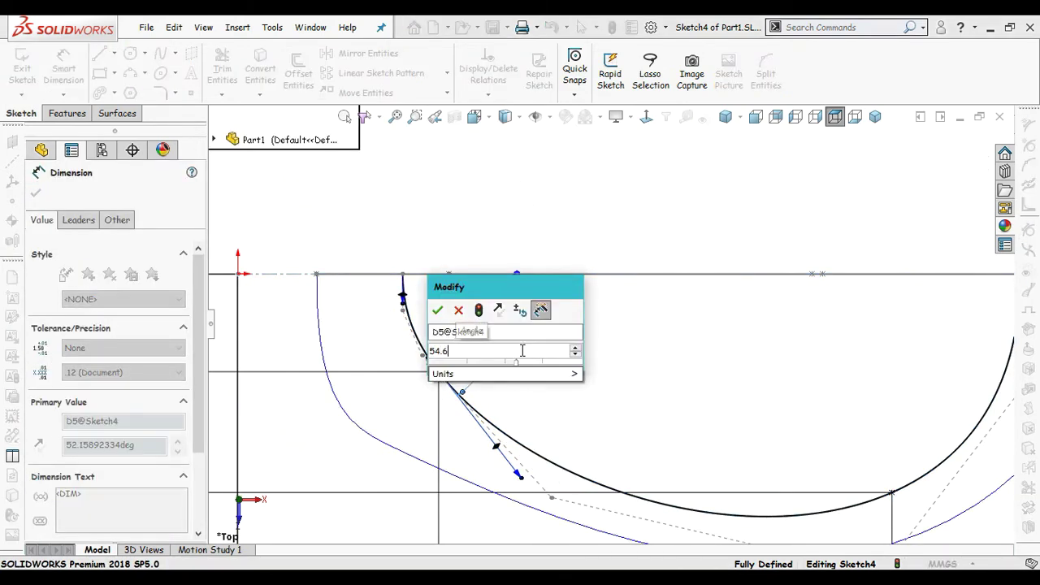
key(Return)
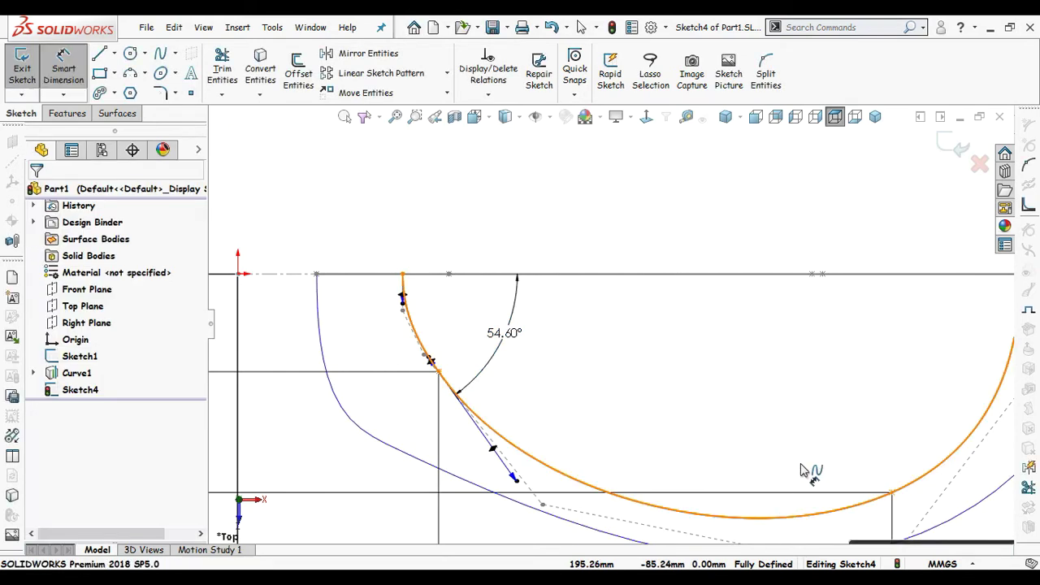
Step: Dimension the spline's right tangent handle at 24.83° to the top line
click(801, 469)
click(756, 506)
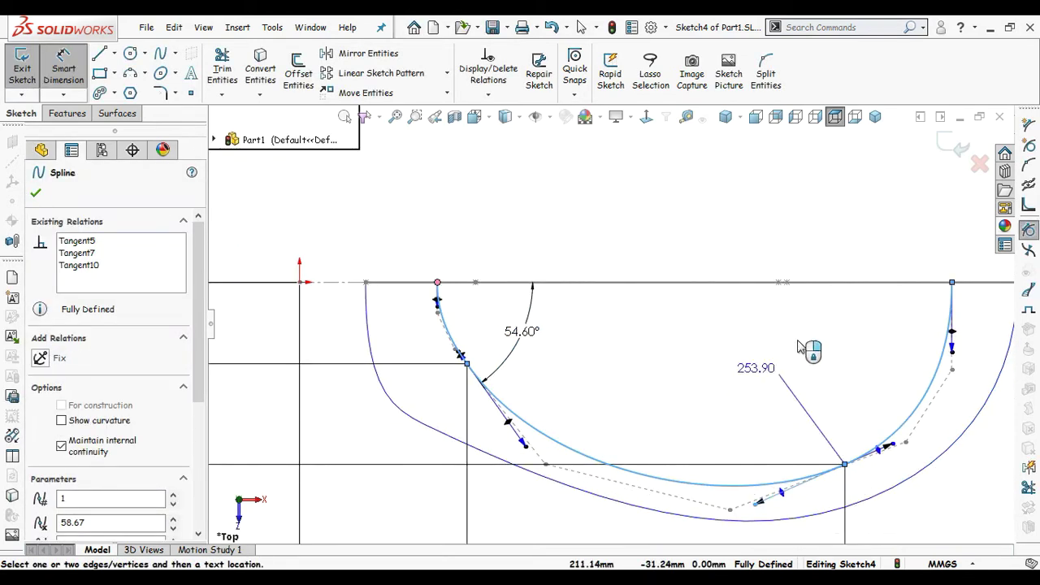
click(807, 285)
click(725, 378)
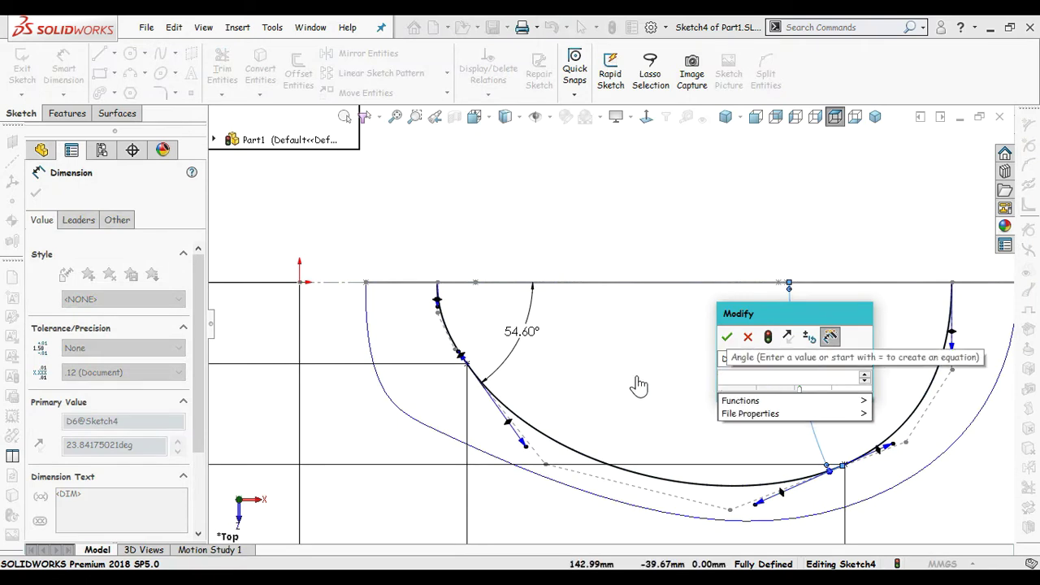
text(24.83)
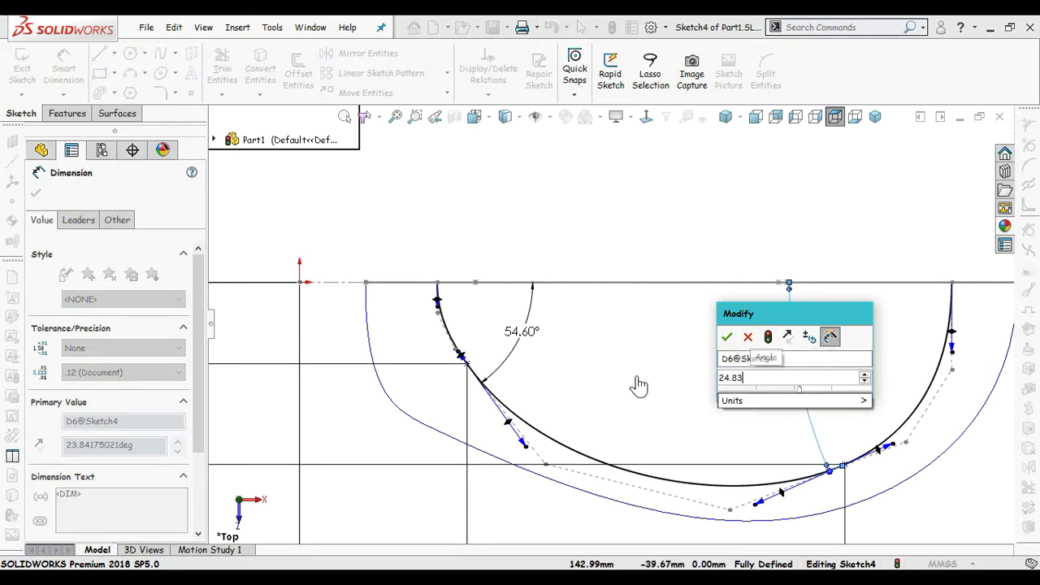
key(Return)
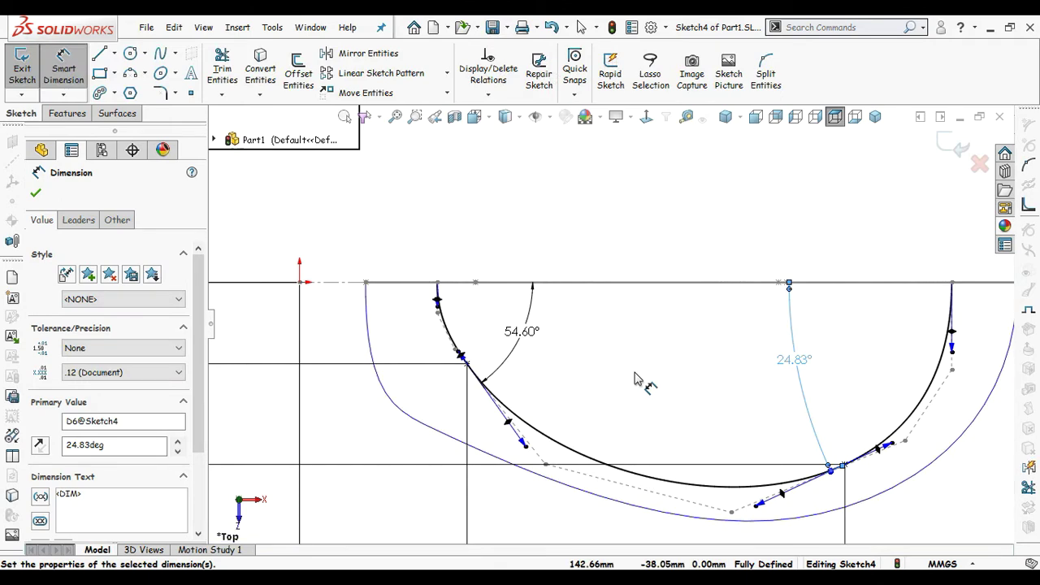
click(512, 328)
Step: Set the left tangent handle length to 35.80
scroll(447, 325, down, 3)
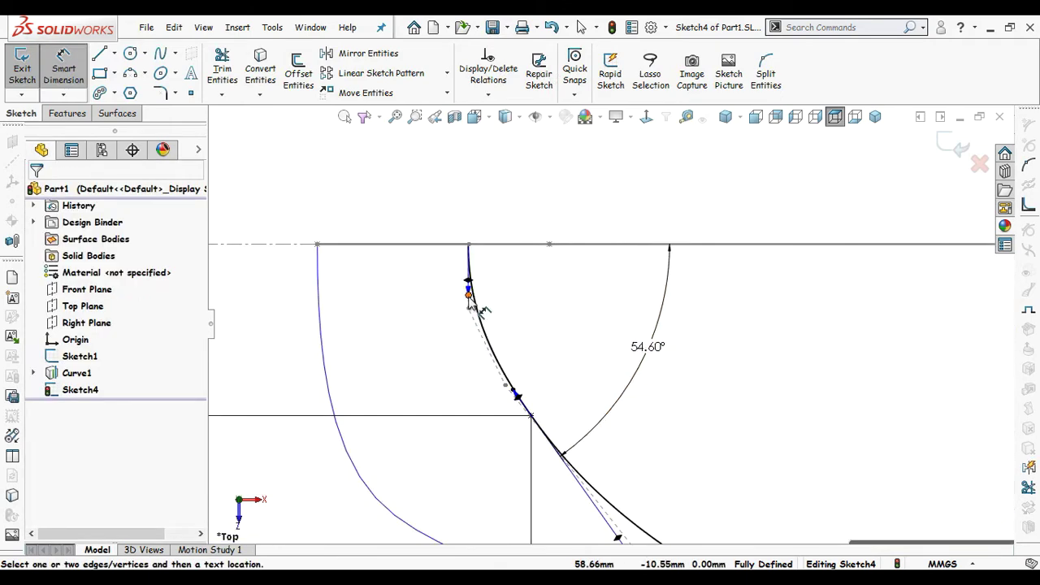
click(470, 298)
click(426, 360)
text(35.8)
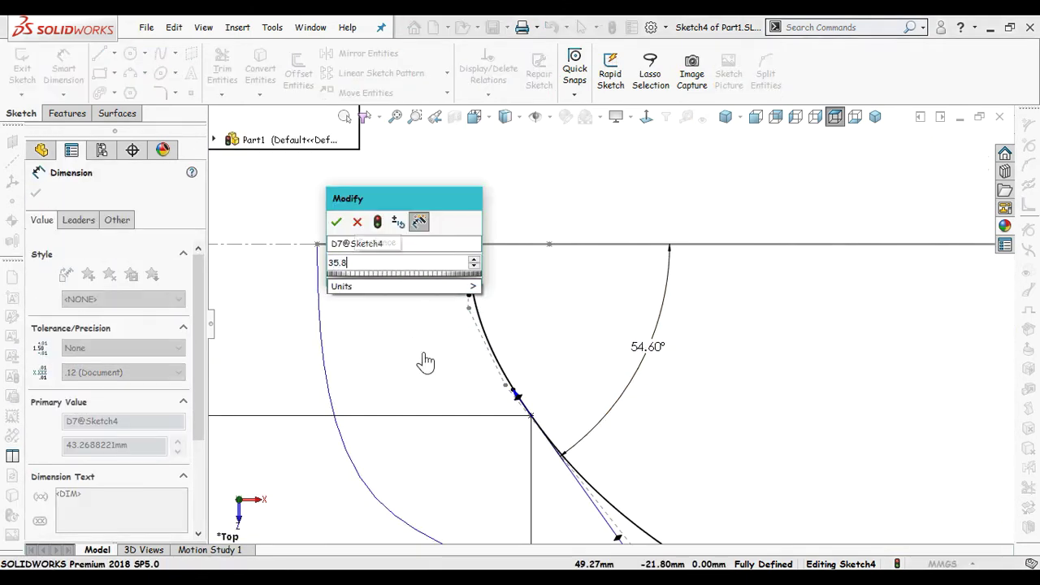
key(Return)
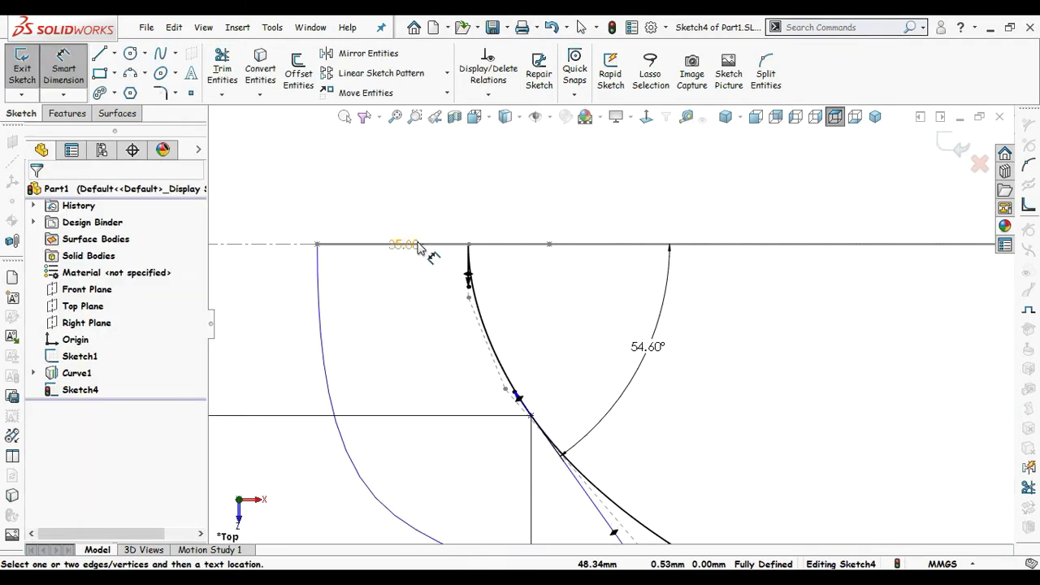
Step: Set the right tangent handle length to 127.90, leaving the sketch fully defined
scroll(858, 333, up, 3)
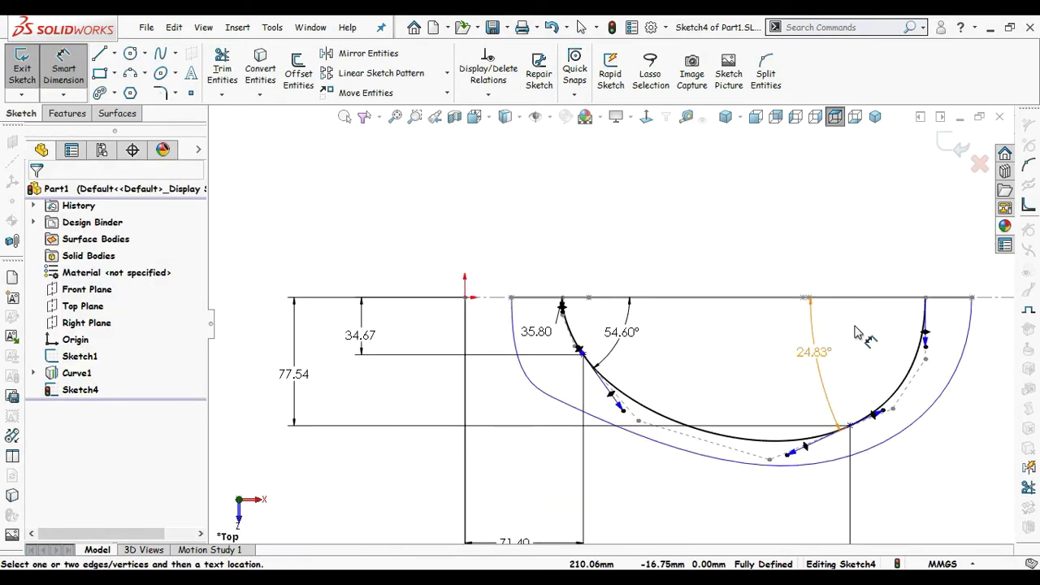
scroll(812, 337, down, 2)
scroll(757, 341, down, 3)
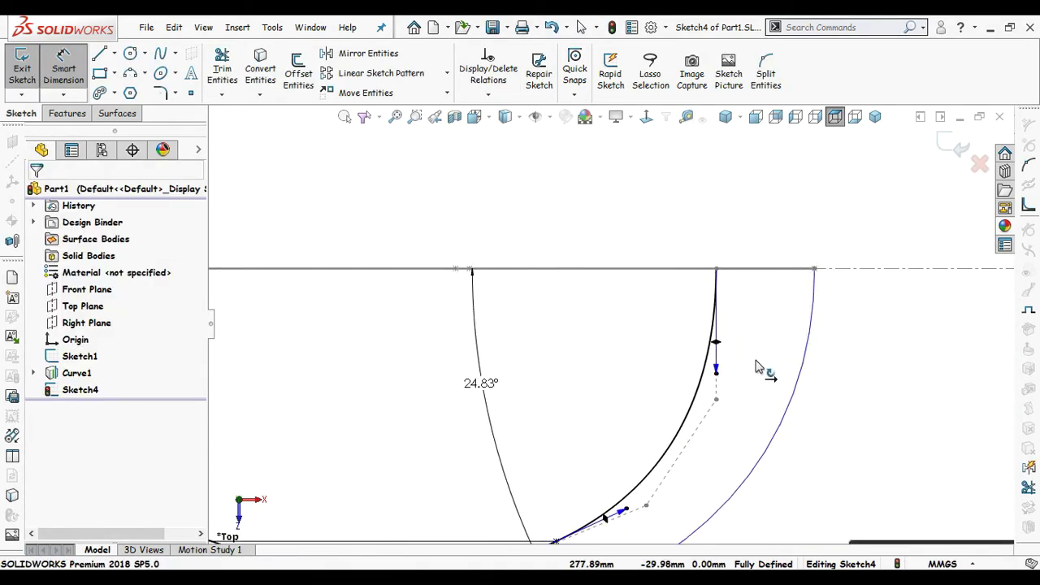
click(755, 367)
click(776, 316)
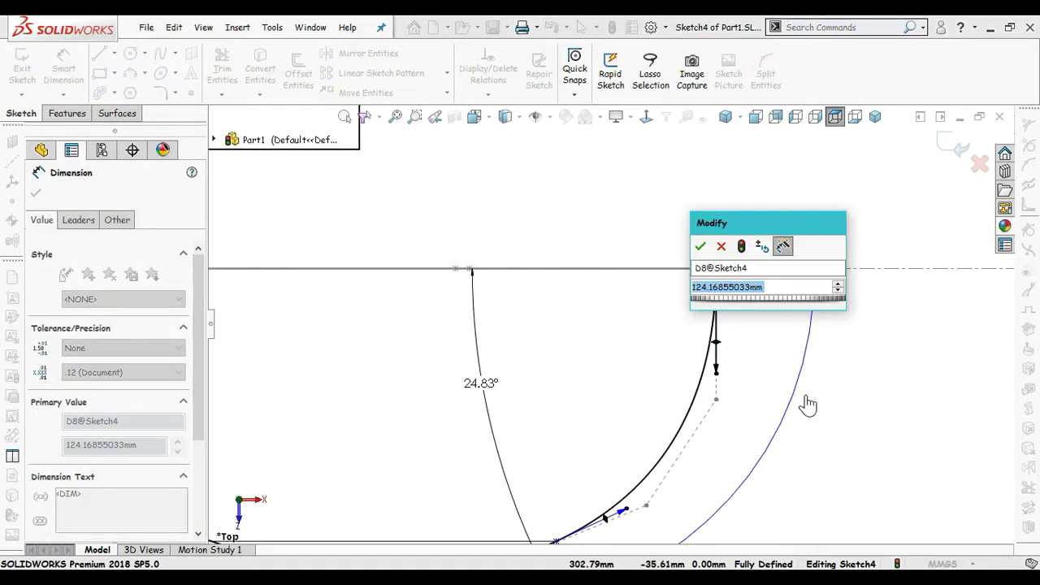
text(127.)
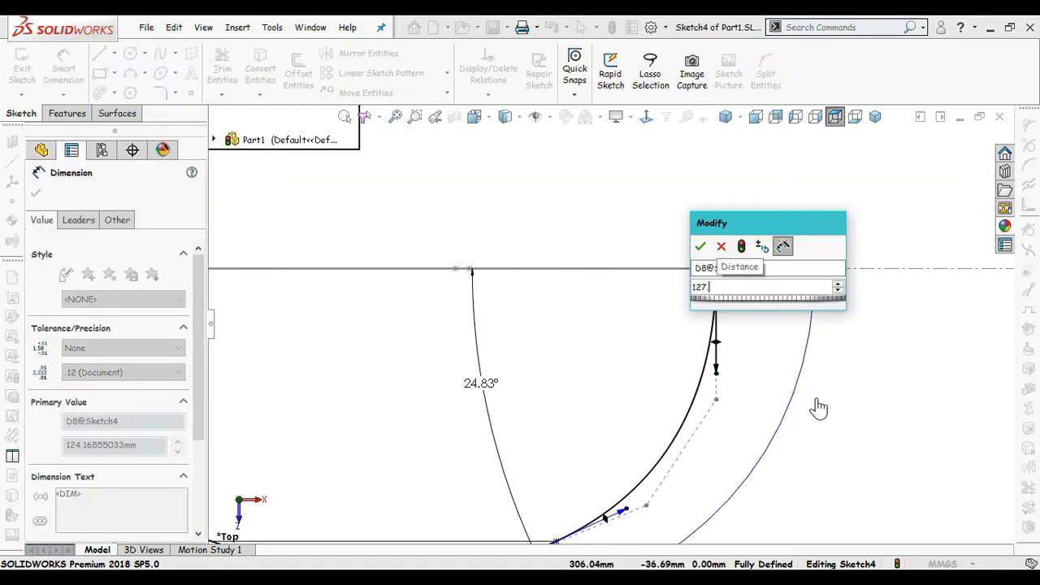
text(9)
key(Return)
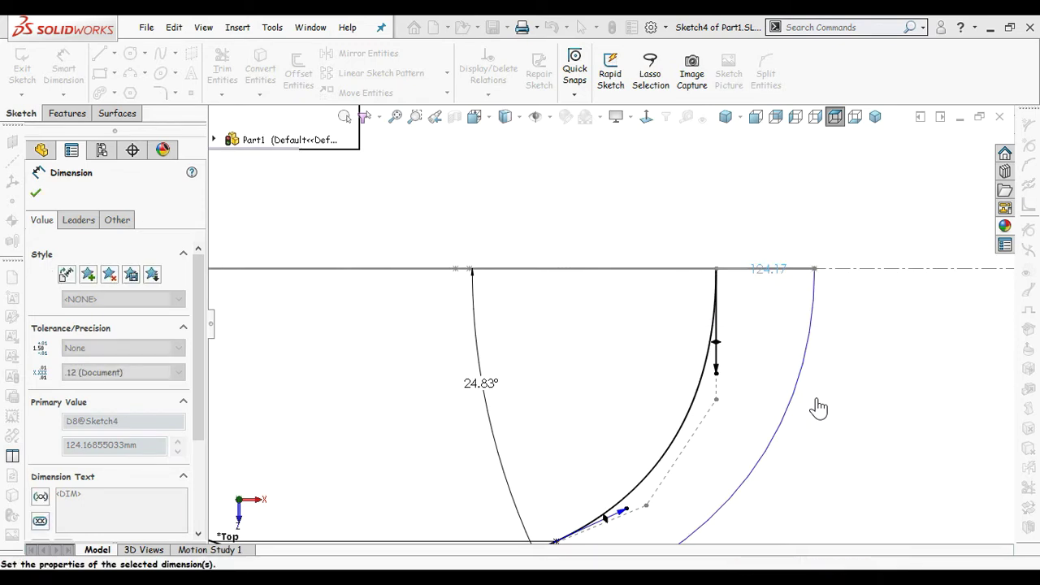
click(818, 414)
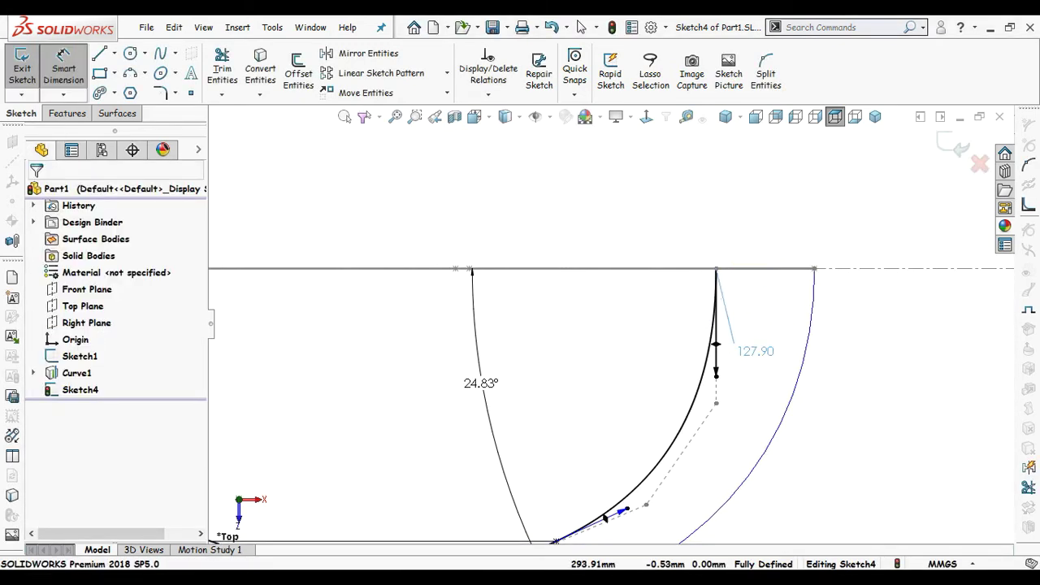
scroll(674, 390, up, 2)
scroll(528, 301, up, 1)
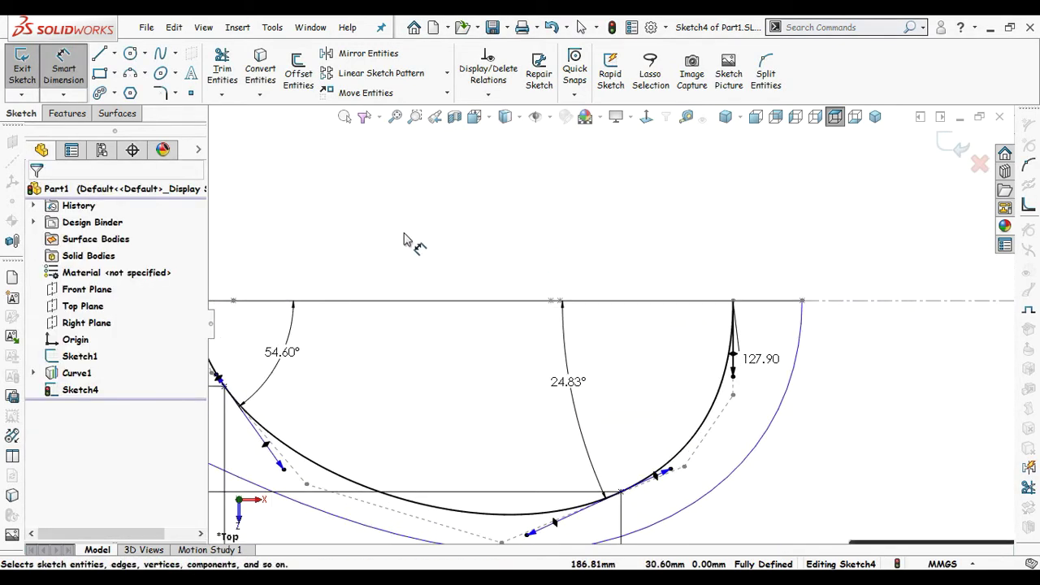
key(Escape)
key(f)
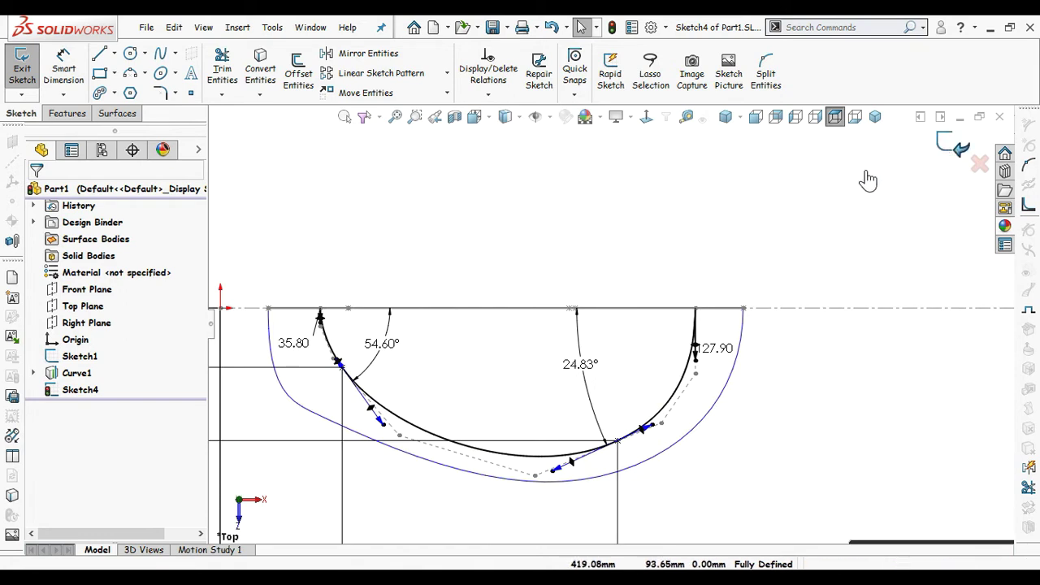
Step: Create Plane1 parallel to the Right Plane through a wireframe point
mouse_move(715, 442)
middle_down()
mouse_move(585, 488)
mouse_move(622, 366)
mouse_move(678, 418)
mouse_move(683, 399)
mouse_move(650, 443)
mouse_move(643, 347)
mouse_move(667, 353)
middle_up()
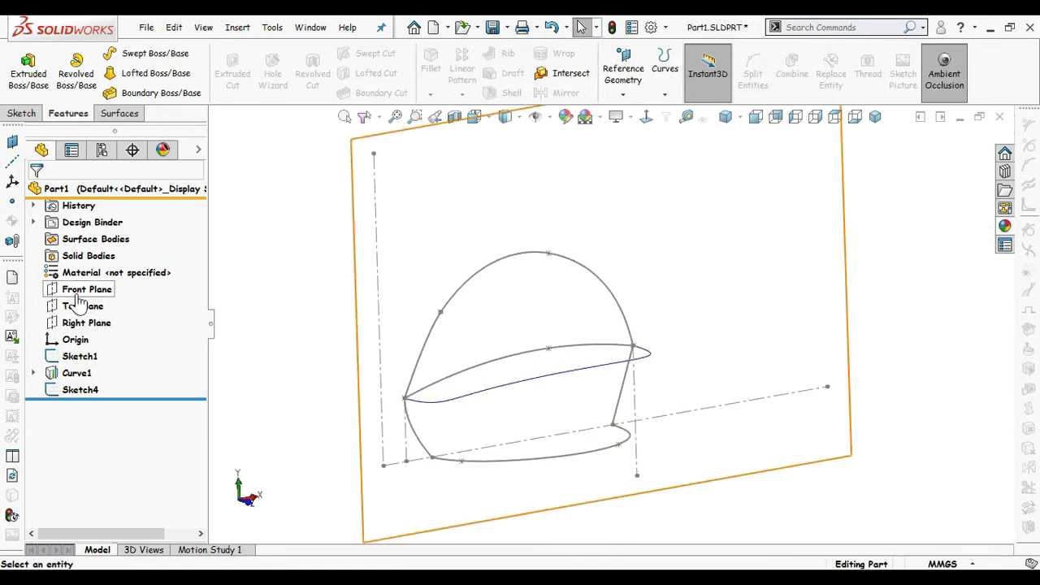
click(81, 322)
click(17, 146)
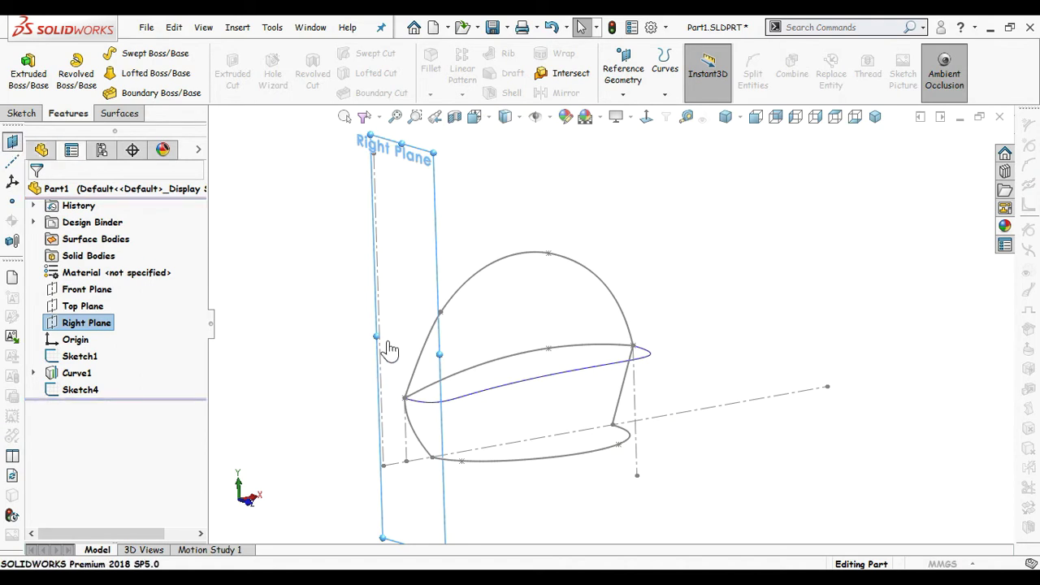
middle_drag(475, 320, 457, 325)
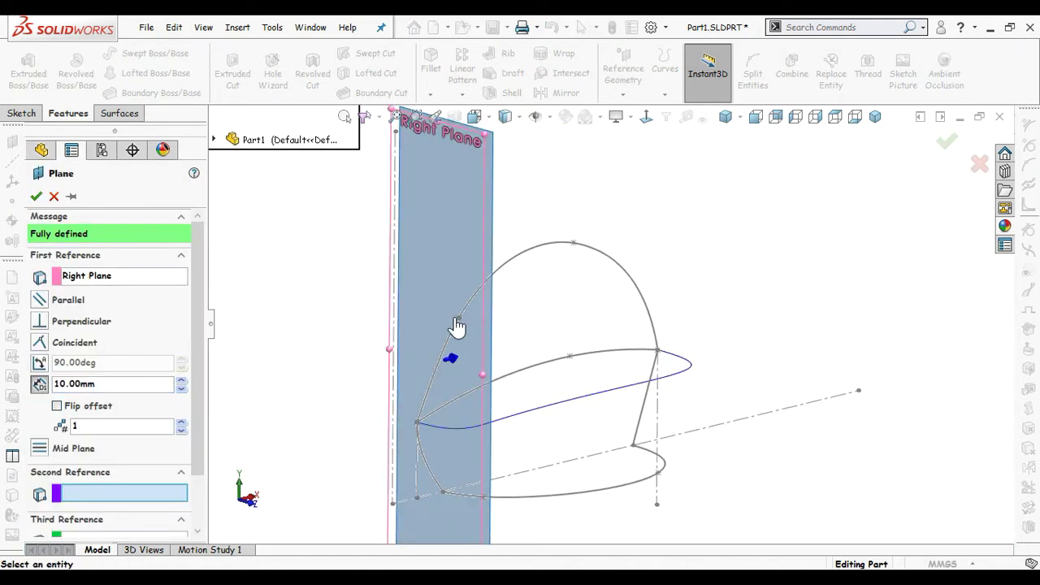
click(458, 319)
key(Return)
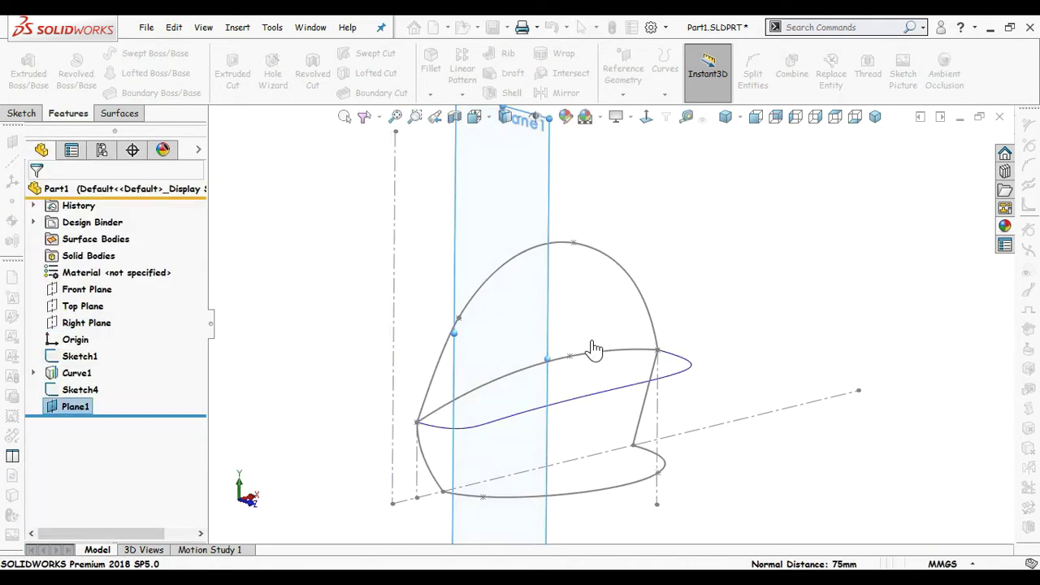
Step: Open a new sketch, Sketch5, on Plane1
middle_drag(586, 293, 591, 232)
click(592, 233)
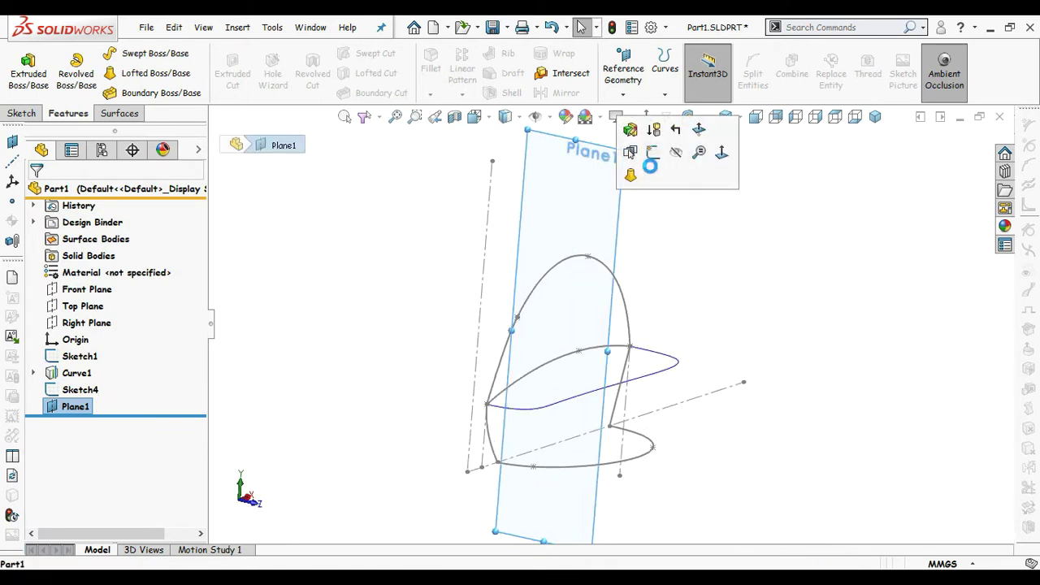
mouse_move(669, 223)
middle_down()
mouse_move(673, 204)
mouse_move(707, 358)
middle_up()
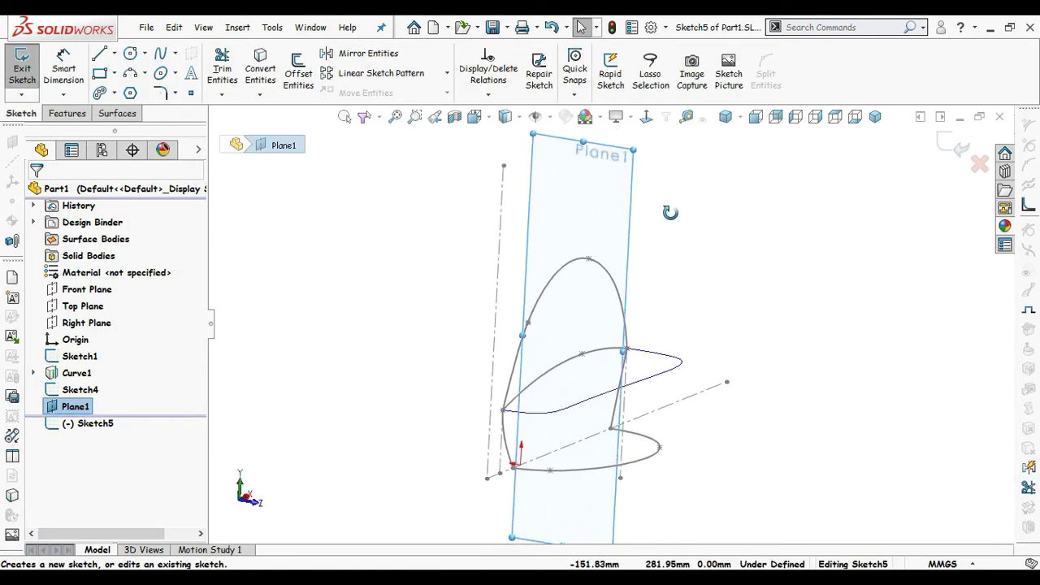
Step: Draw a straight section spline in Sketch5 on Plane1
key(s)
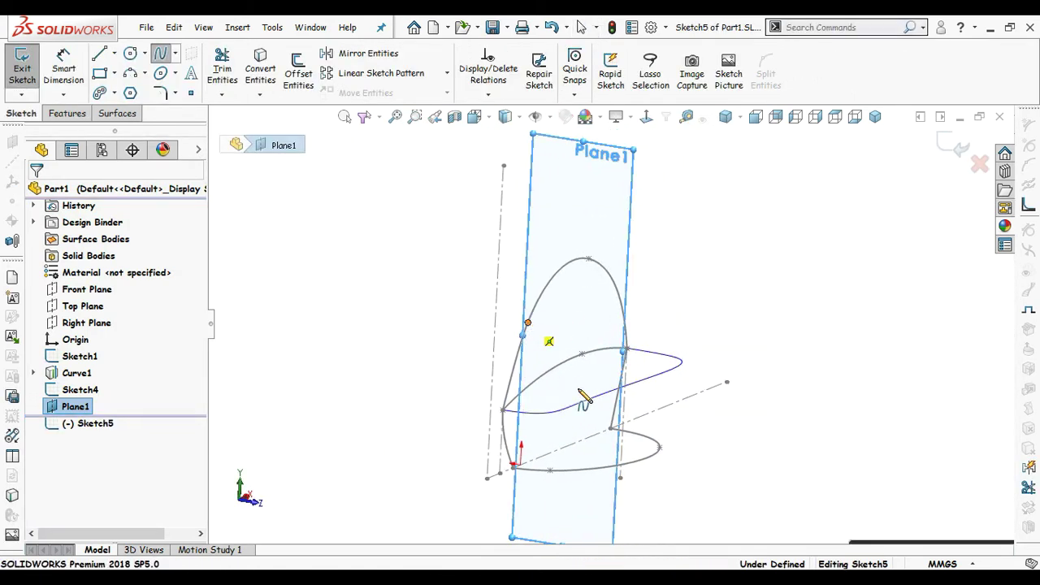
double_click(584, 395)
key(Escape)
mouse_move(583, 399)
middle_down()
mouse_move(615, 406)
mouse_move(532, 418)
middle_up()
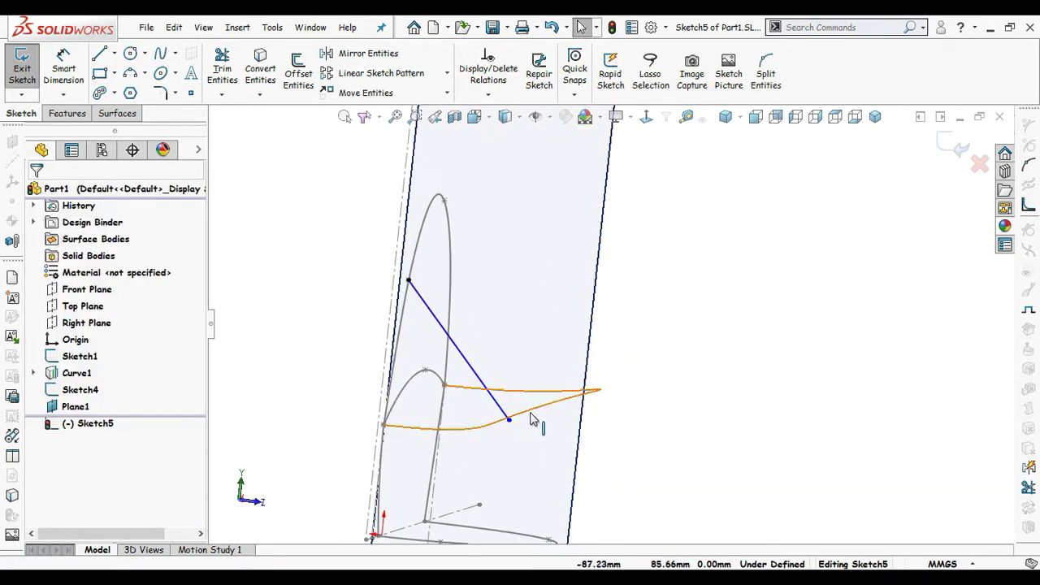
Step: Pierce the spline's lower endpoint onto Curve1 and make its upper endpoint coincident with the arch
click(509, 420)
ctrl+click(536, 407)
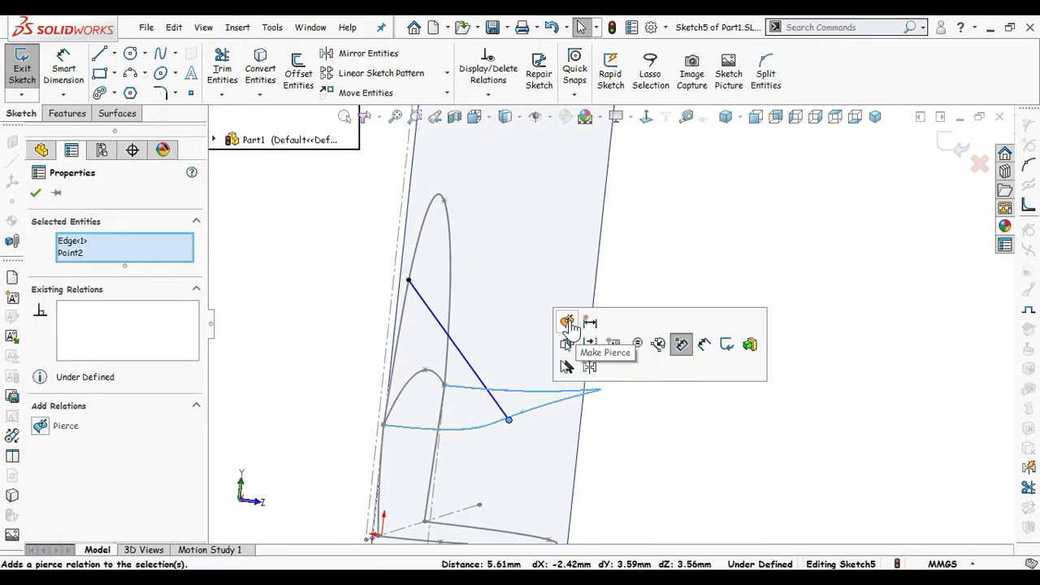
click(565, 343)
mouse_move(581, 268)
middle_down()
mouse_move(365, 297)
mouse_move(377, 317)
middle_up()
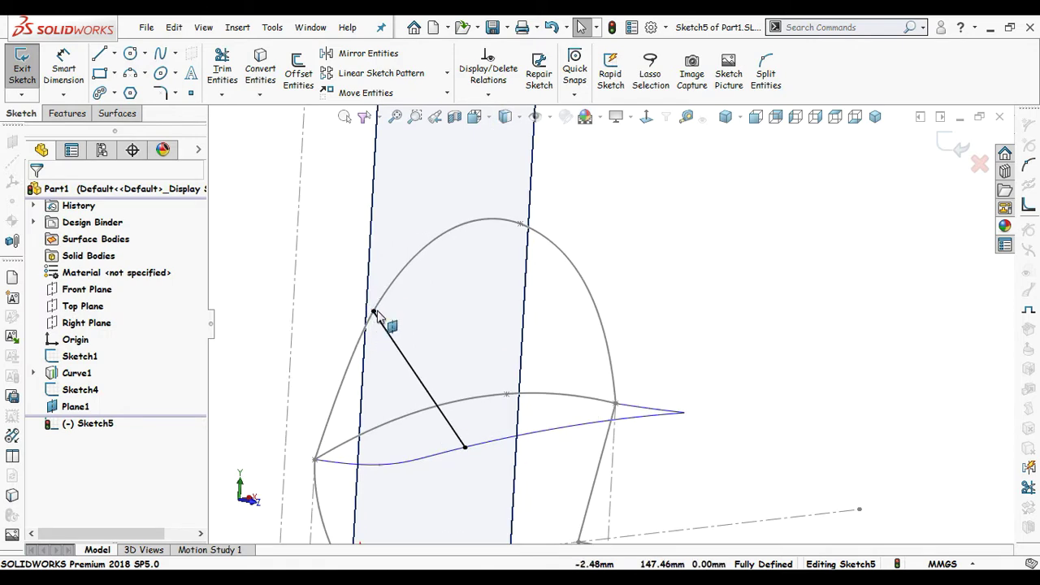
click(374, 313)
ctrl+click(406, 268)
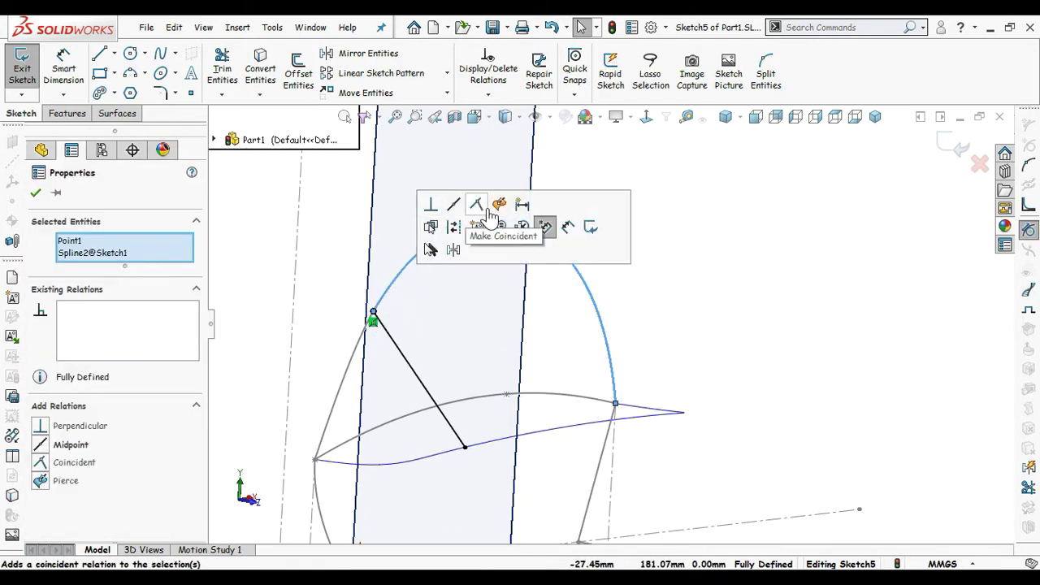
key(Escape)
Step: Select the straight section spline so it can be bent into a curve
middle_drag(422, 268, 355, 317)
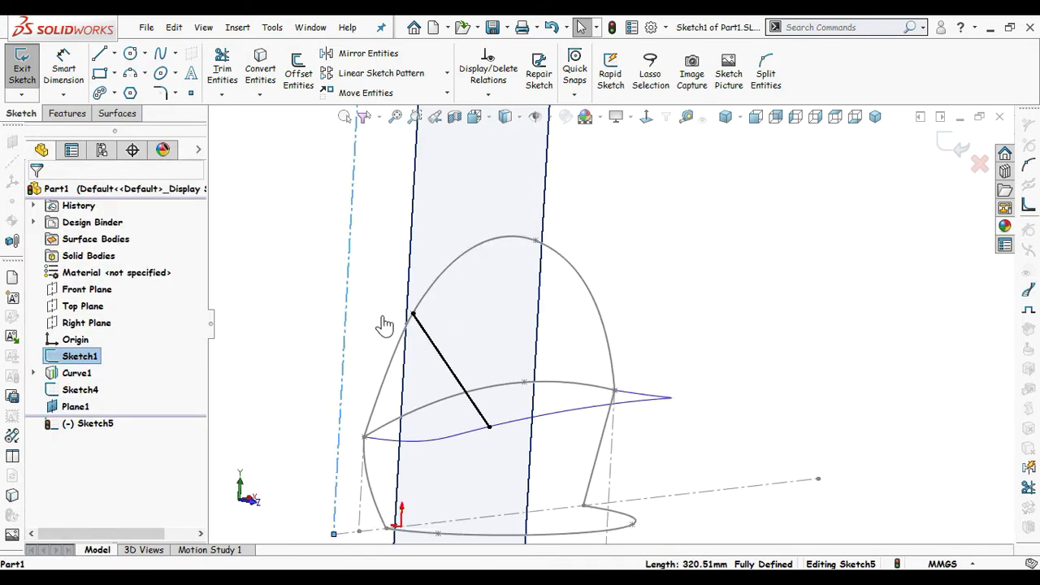
middle_drag(471, 359, 578, 347)
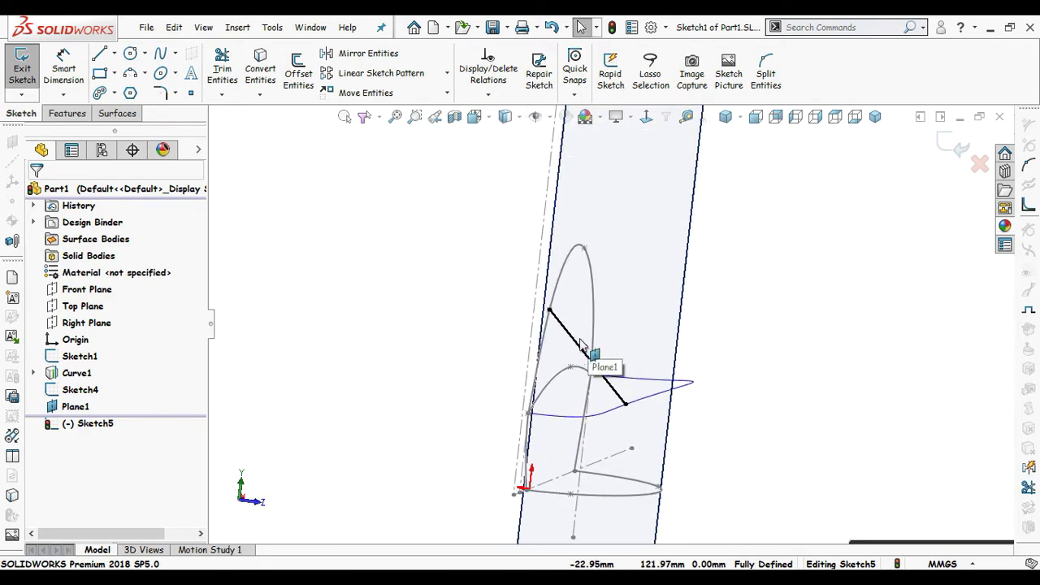
click(582, 345)
scroll(585, 346, down, 2)
key(ctrl+z)
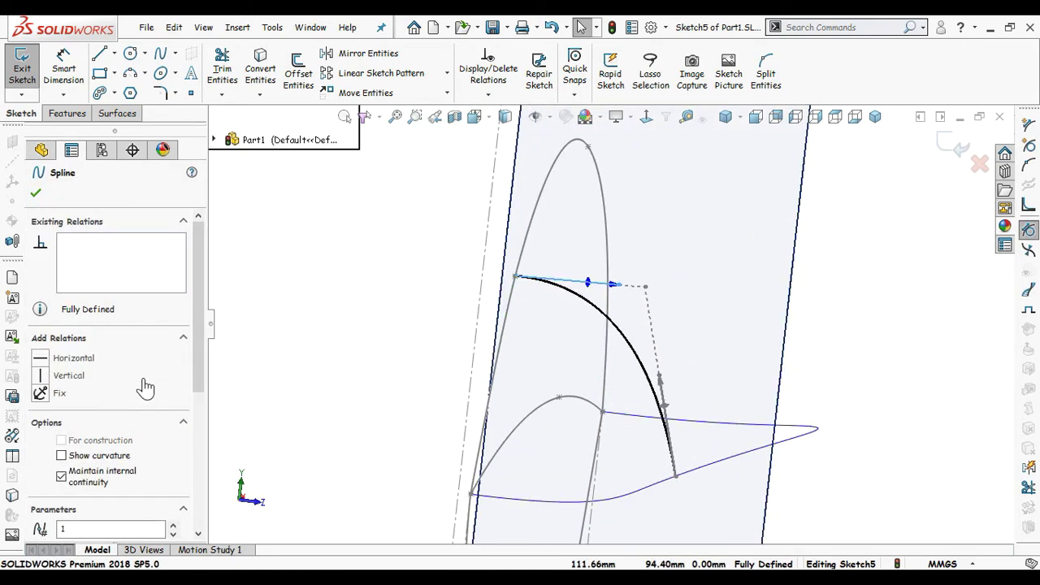
Step: View Plane1 face-on and drag the spline's bottom tangent handle nearly straight up
middle_drag(412, 370, 412, 351)
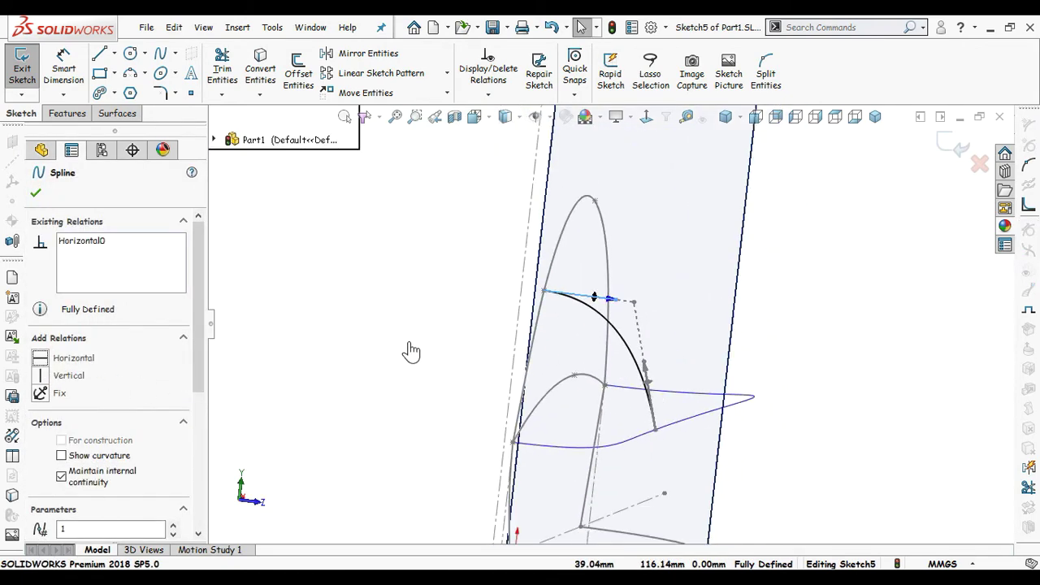
click(820, 321)
middle_drag(820, 321, 758, 322)
click(647, 118)
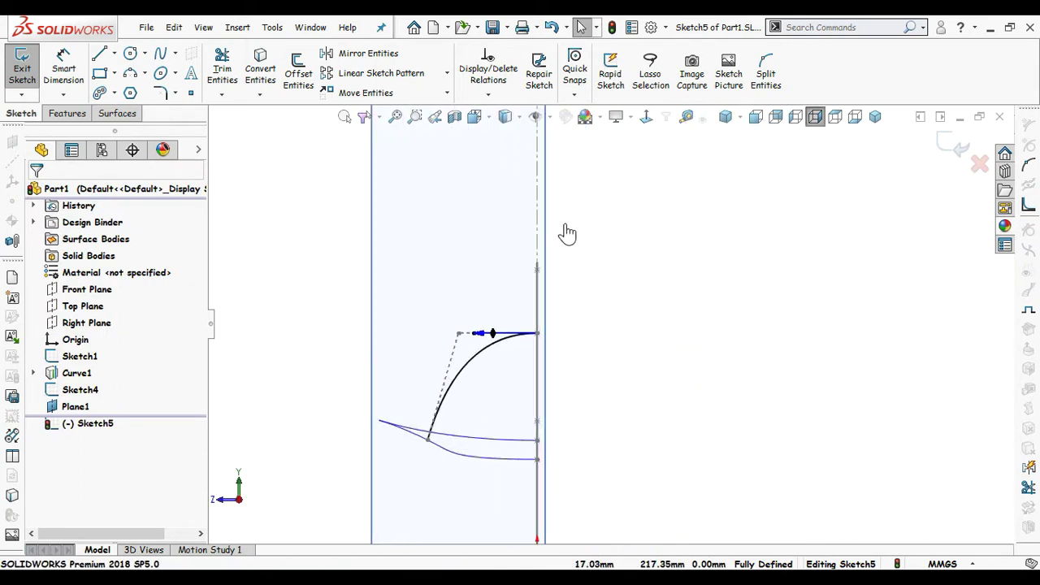
click(646, 117)
scroll(612, 381, down, 3)
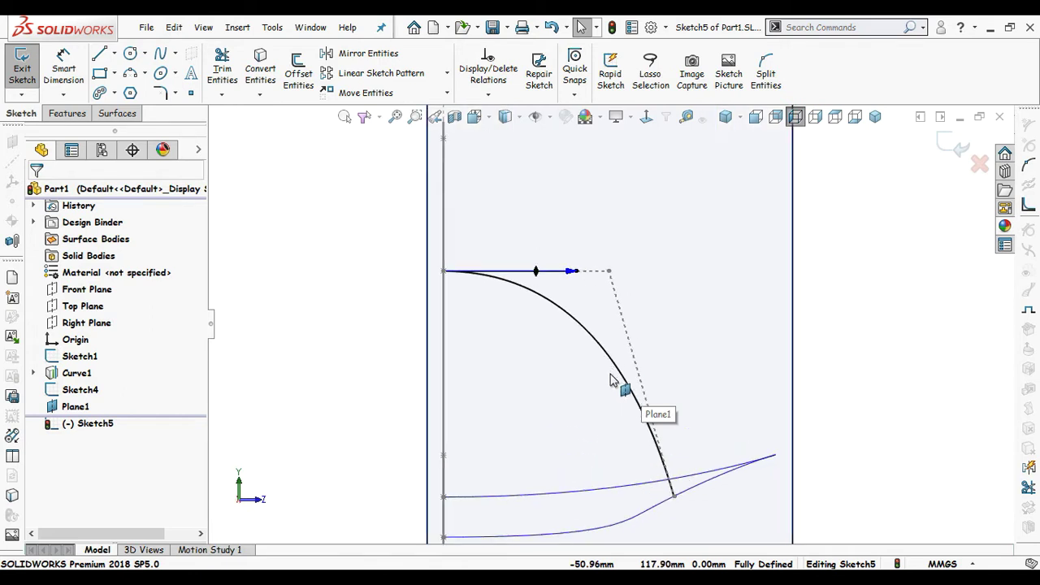
click(630, 392)
scroll(617, 341, up, 1)
mouse_move(637, 380)
mouse_down()
mouse_move(663, 372)
mouse_move(657, 352)
mouse_up()
key(z)
click(806, 406)
Step: Dimension the bottom tangent handle at a 3.61° angle to the vertical line
key(d)
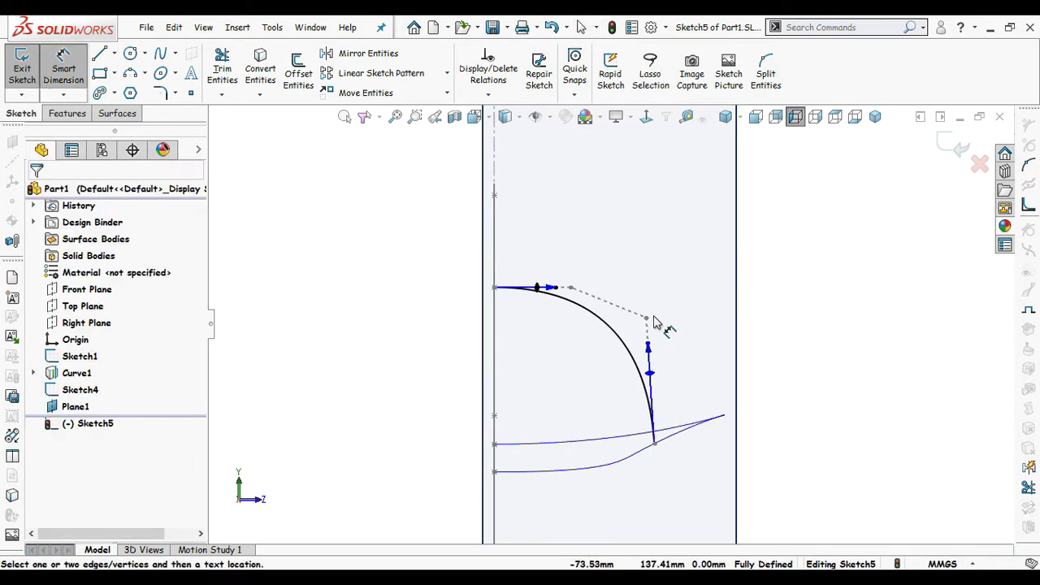
click(648, 347)
click(494, 386)
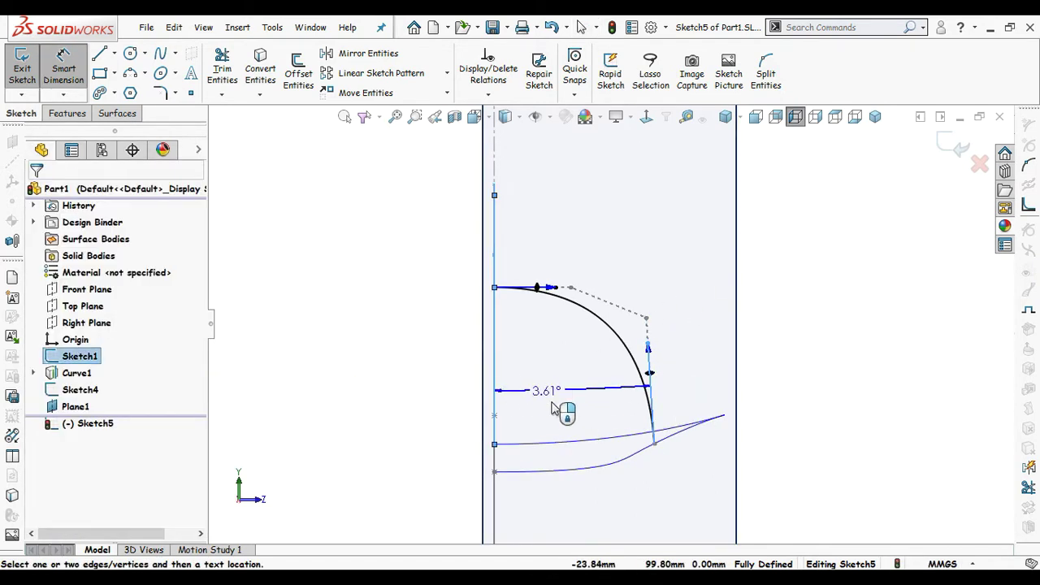
click(656, 421)
key(Return)
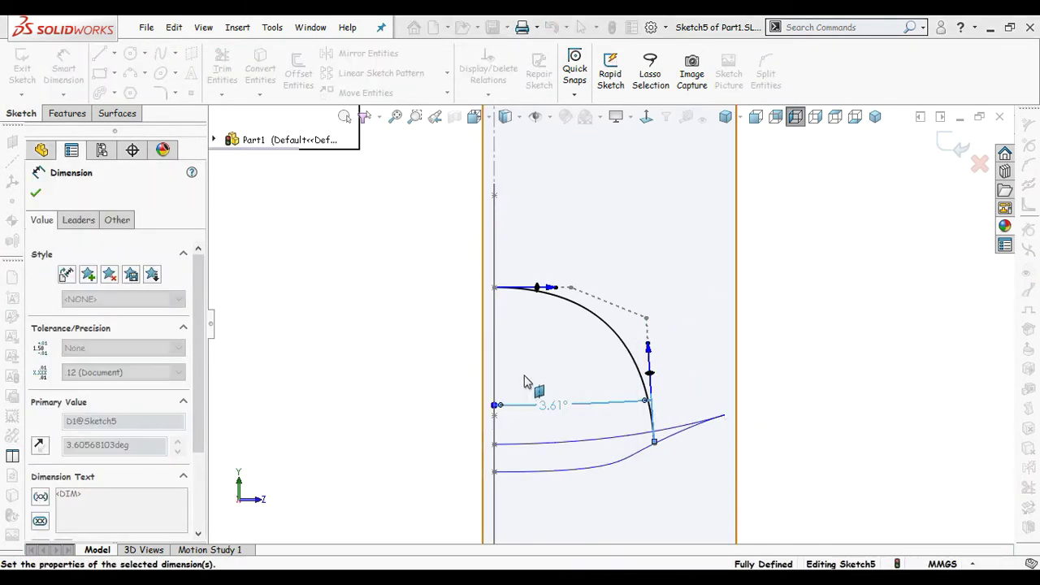
Step: Set the tangent handle lengths to 101.38 (top) and 166.94 (bottom), then exit Sketch5
click(406, 341)
click(566, 270)
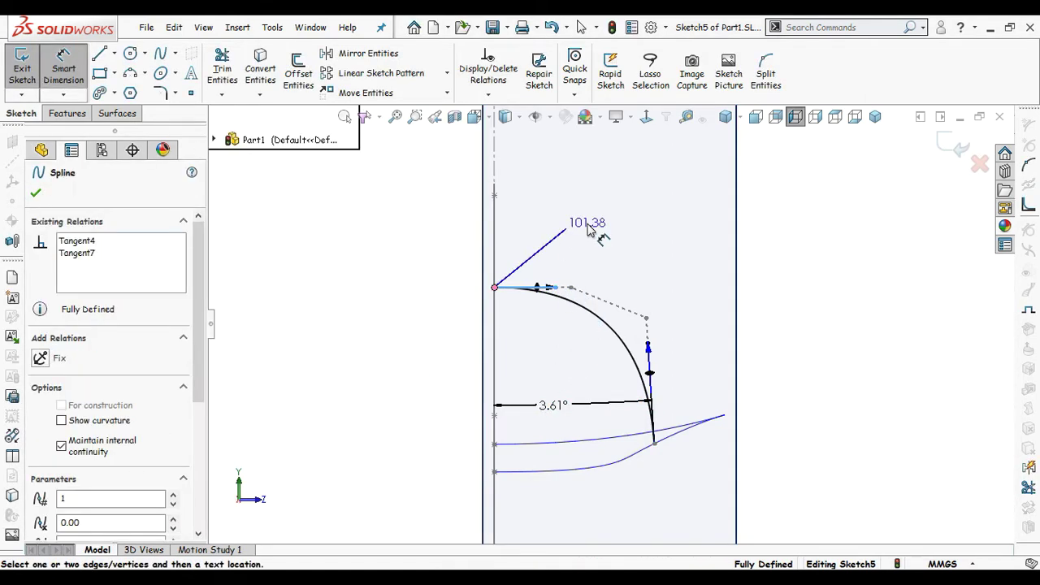
click(585, 228)
key(Return)
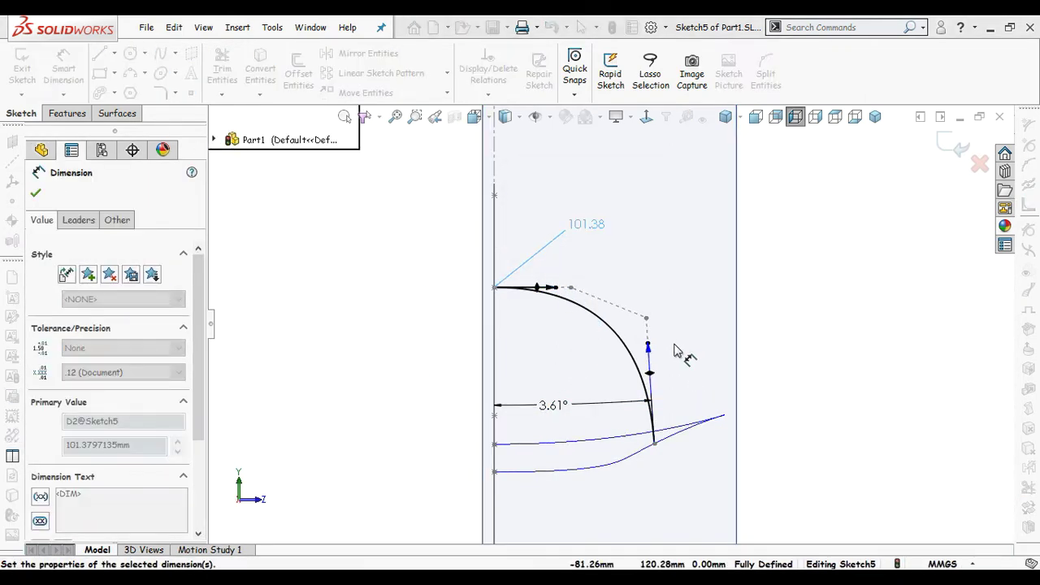
click(648, 348)
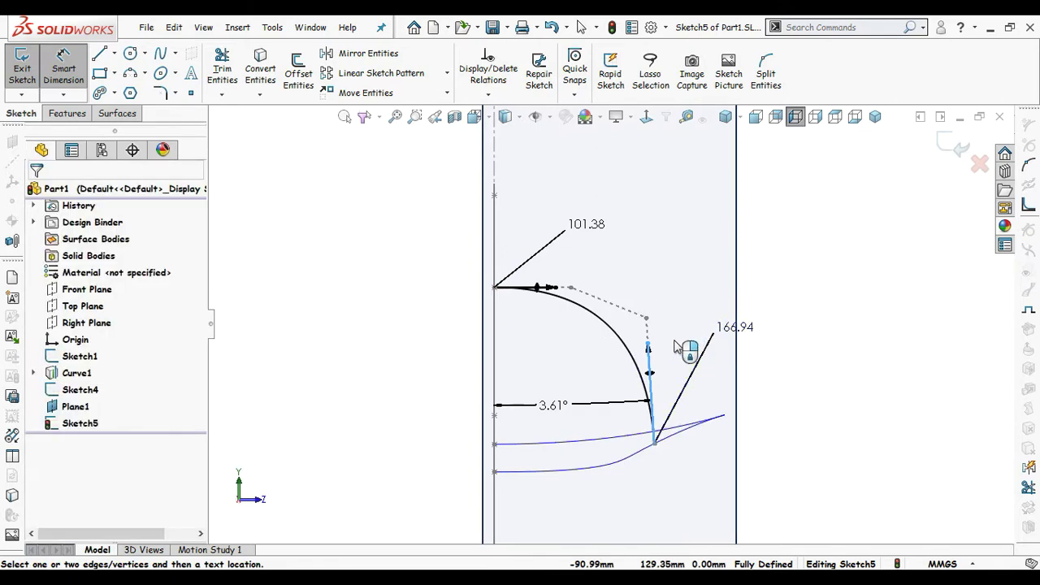
click(803, 390)
key(Return)
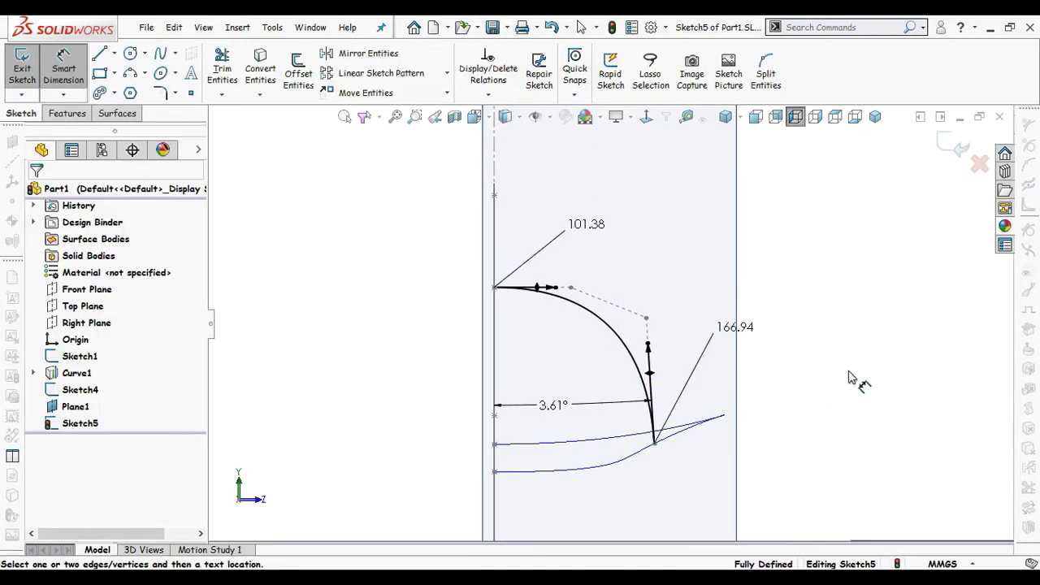
mouse_move(850, 374)
right_down()
mouse_move(796, 365)
mouse_move(799, 300)
right_up()
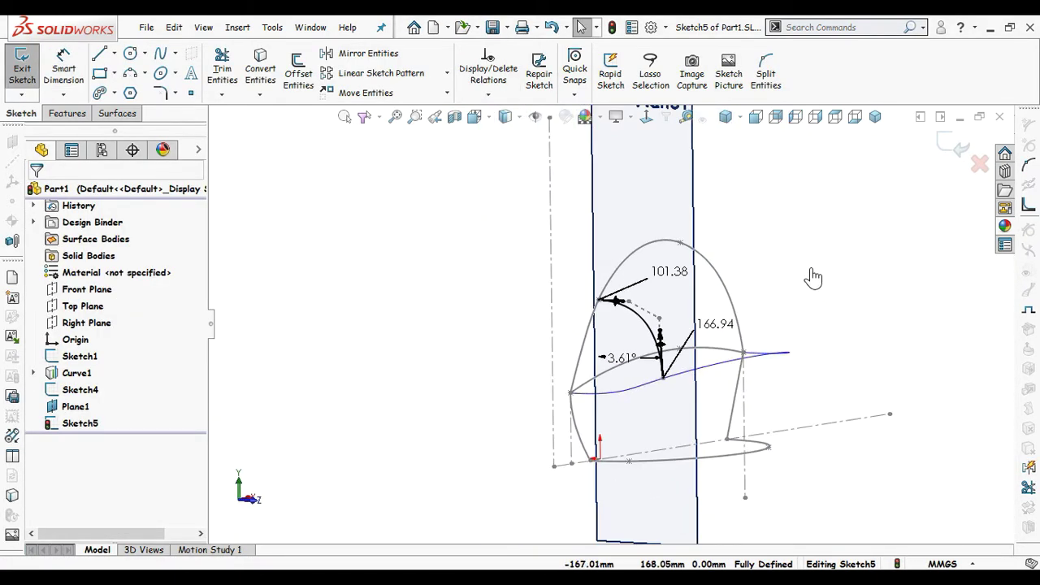
click(950, 146)
Step: Create Plane2 parallel to Plane1 through the arch's top point
mouse_move(817, 251)
middle_down()
mouse_move(750, 283)
mouse_move(698, 260)
middle_up()
click(583, 225)
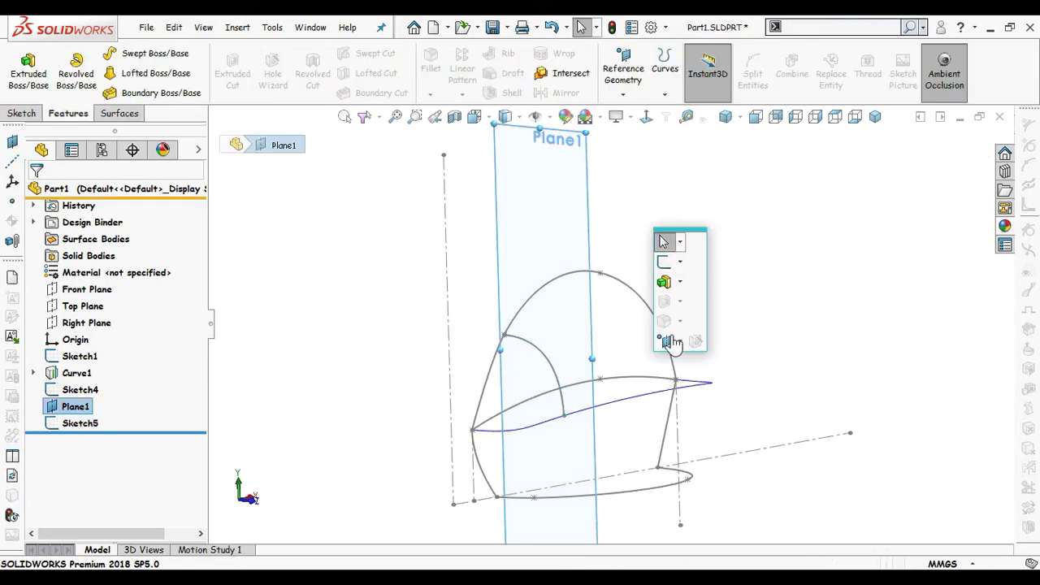
click(664, 341)
click(674, 362)
click(600, 274)
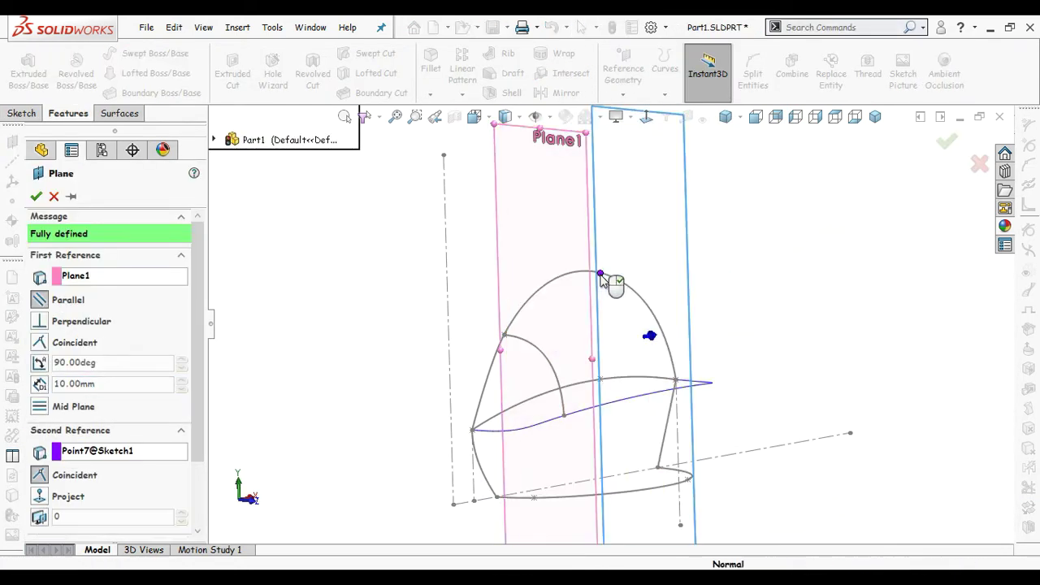
right_click(689, 293)
Step: Hide Plane1 and sketch a spline on Plane2 from the arch down to Curve1
middle_drag(734, 265, 719, 268)
click(541, 200)
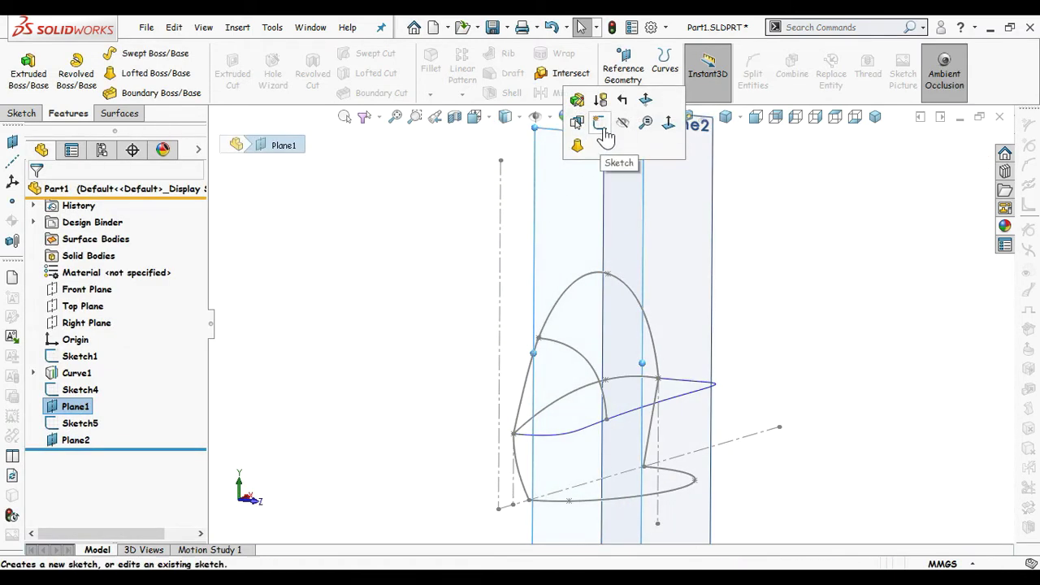
click(578, 124)
click(711, 260)
click(751, 179)
key(s)
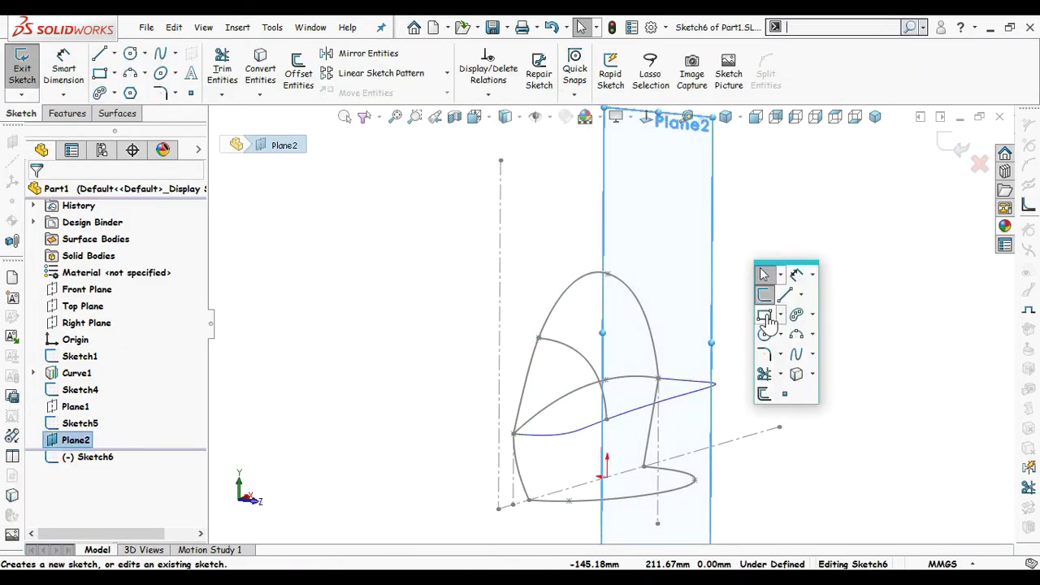
click(747, 349)
click(607, 275)
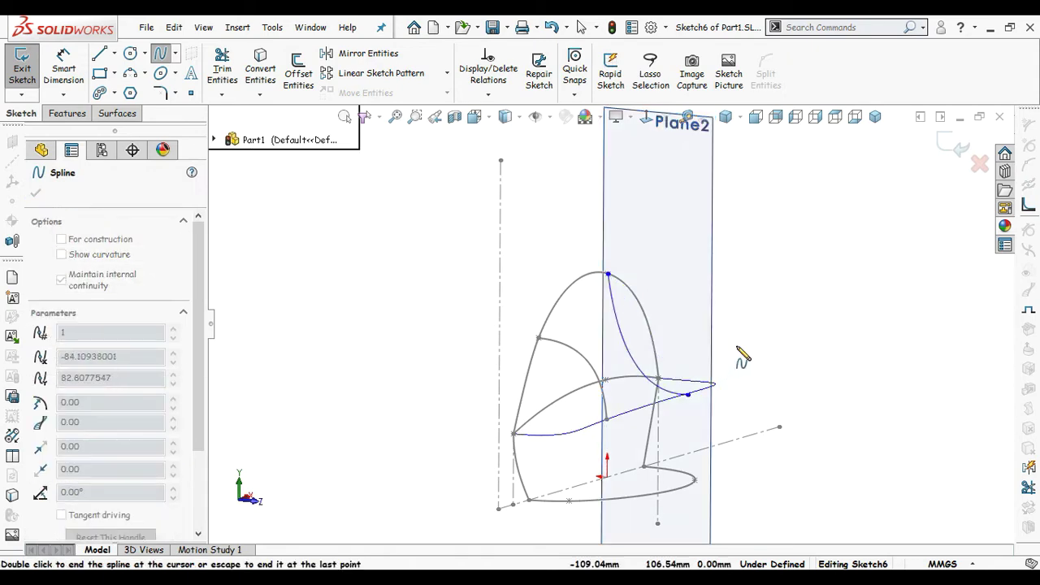
double_click(677, 396)
Step: Pierce the spline's top end onto the arch and lower end onto Curve1, then view Plane2 face-on
scroll(637, 319, down, 2)
click(563, 258)
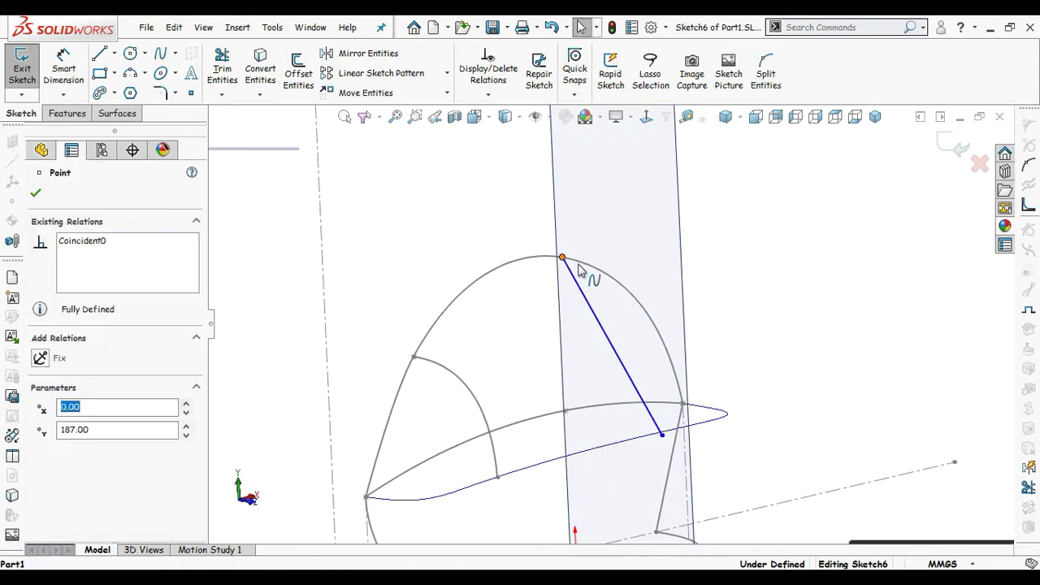
ctrl+click(598, 271)
click(694, 174)
key(Escape)
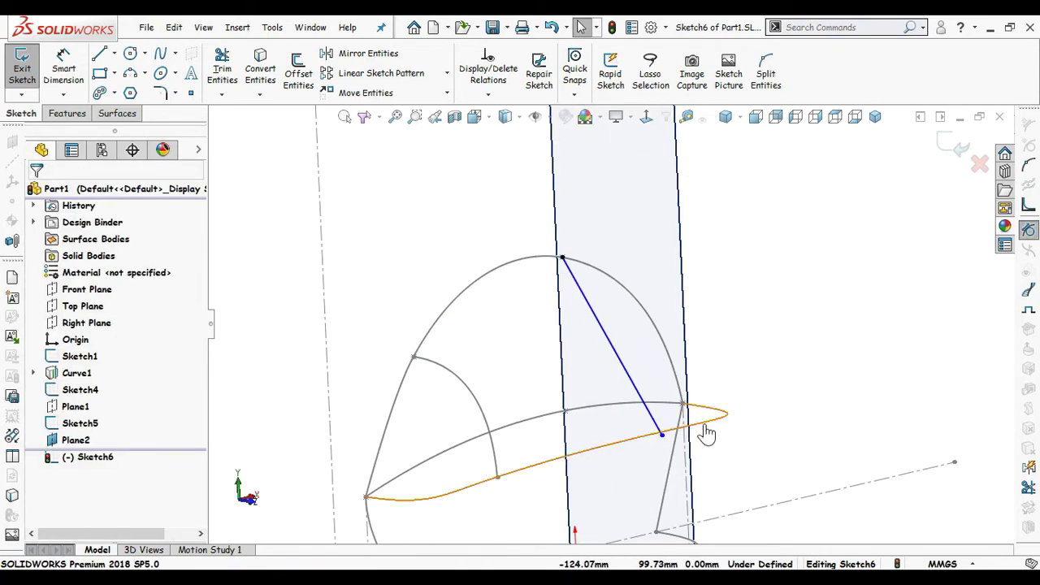
click(661, 435)
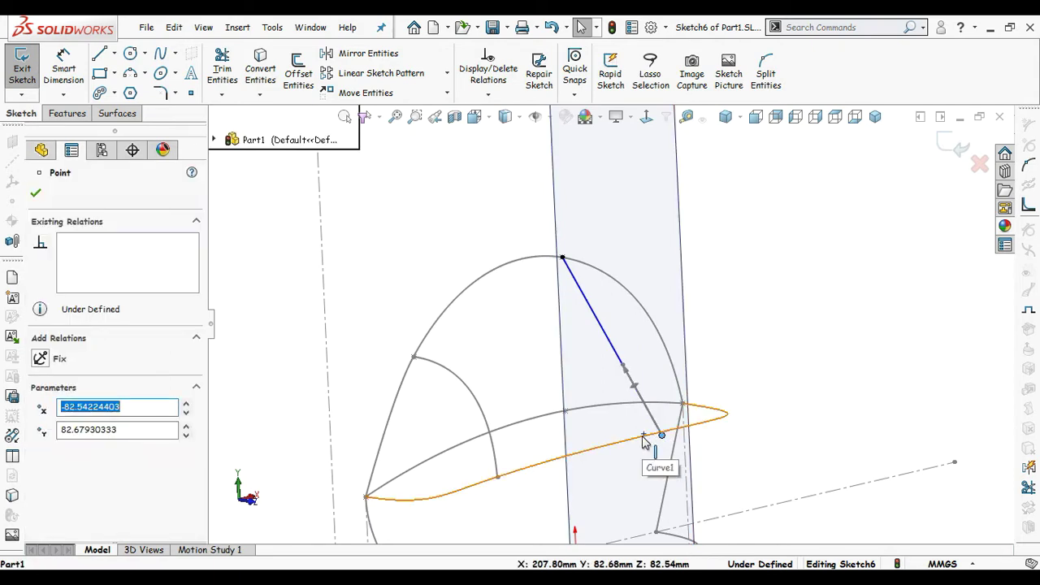
ctrl+click(654, 436)
click(689, 349)
middle_drag(730, 290, 743, 278)
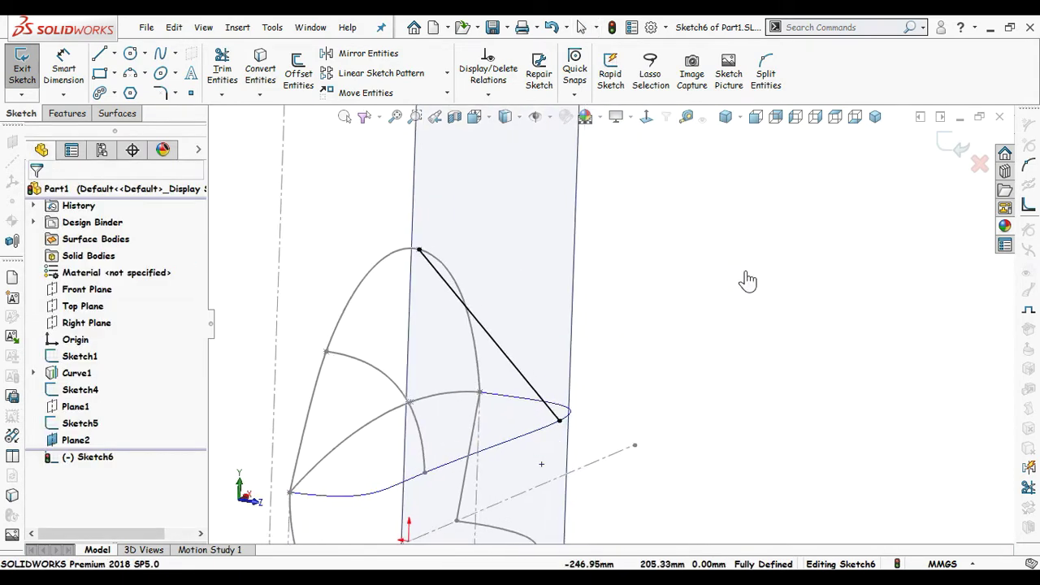
click(645, 116)
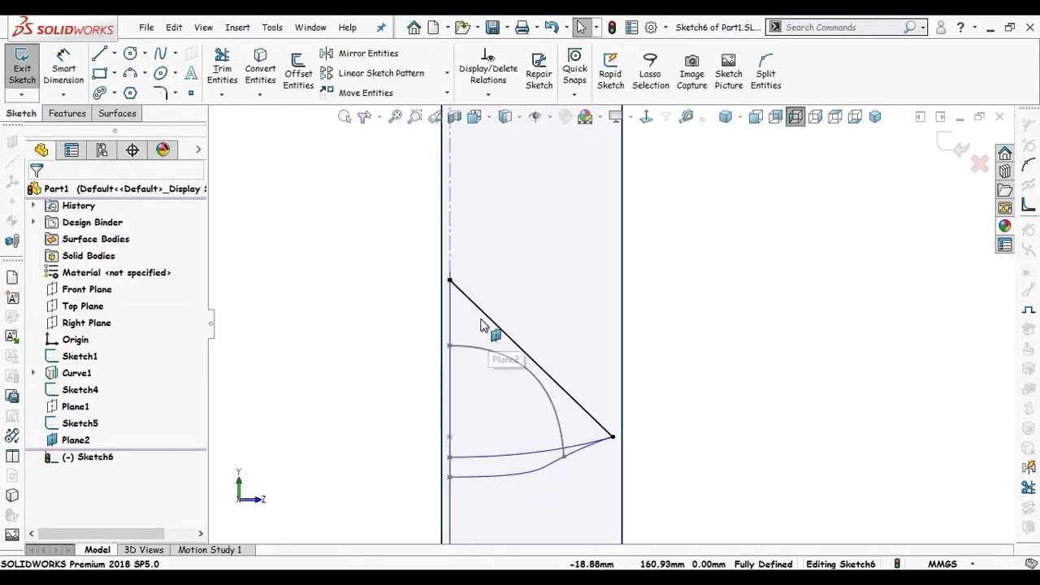
Step: Bend the Sketch6 spline into a curve with a horizontal top tangent
click(488, 323)
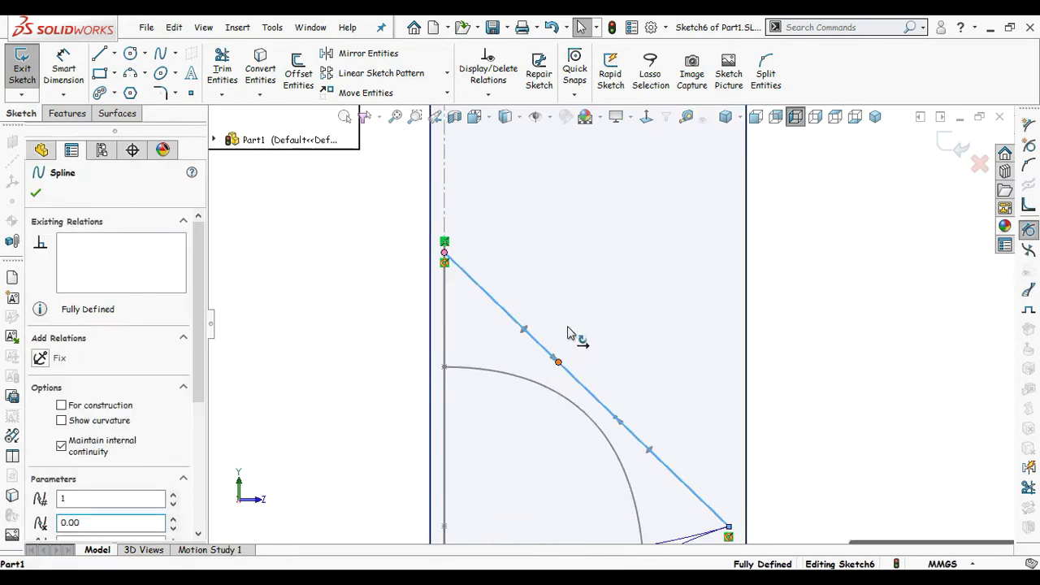
drag(569, 333, 623, 230)
click(74, 358)
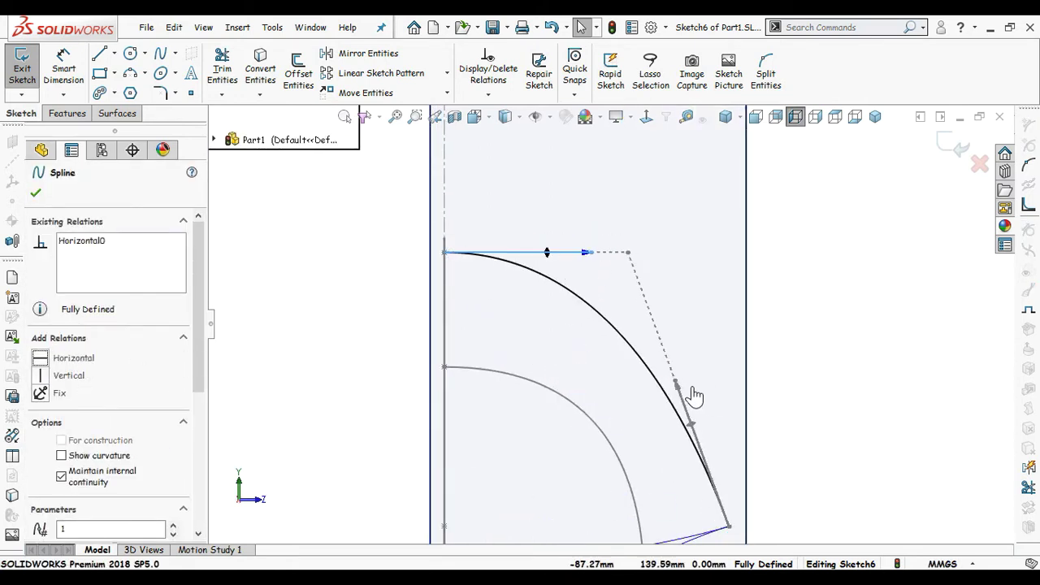
mouse_move(683, 382)
mouse_down()
mouse_move(717, 383)
mouse_move(736, 353)
mouse_up()
click(770, 416)
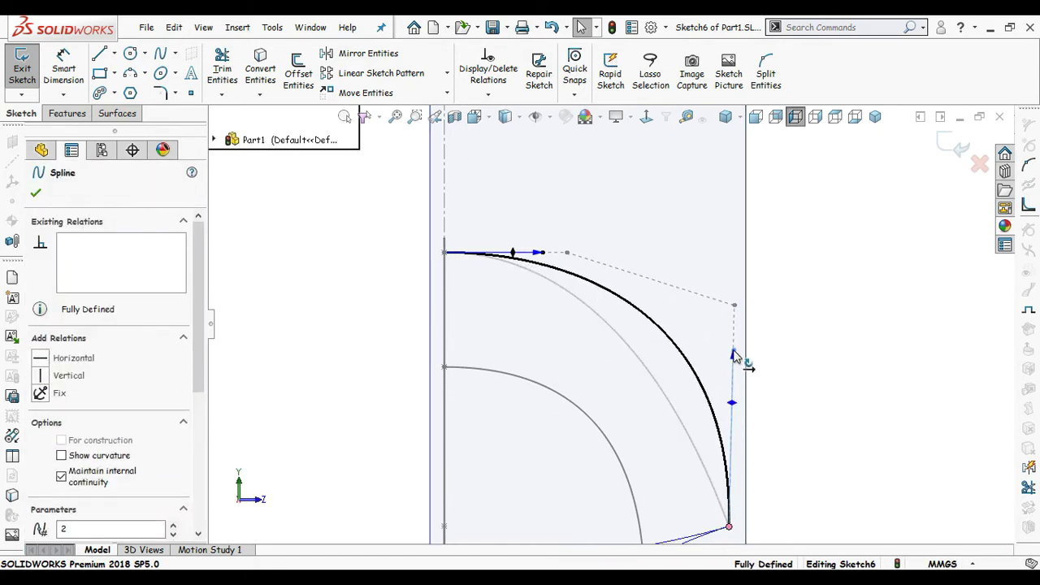
click(609, 325)
scroll(609, 325, up, 1)
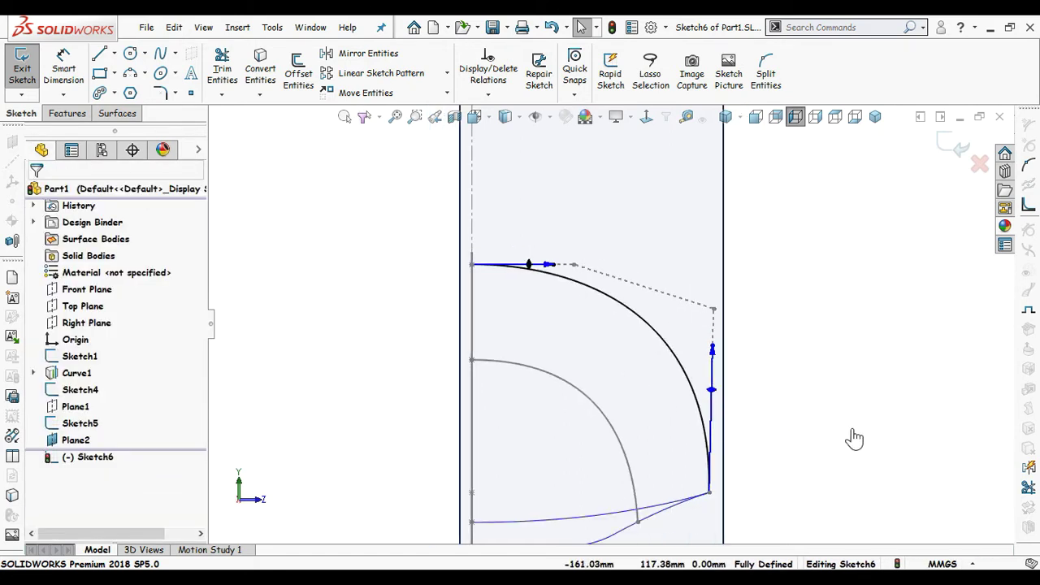
Step: Dimension the upper tangent handle length at 130.15
right_drag(768, 447, 738, 344)
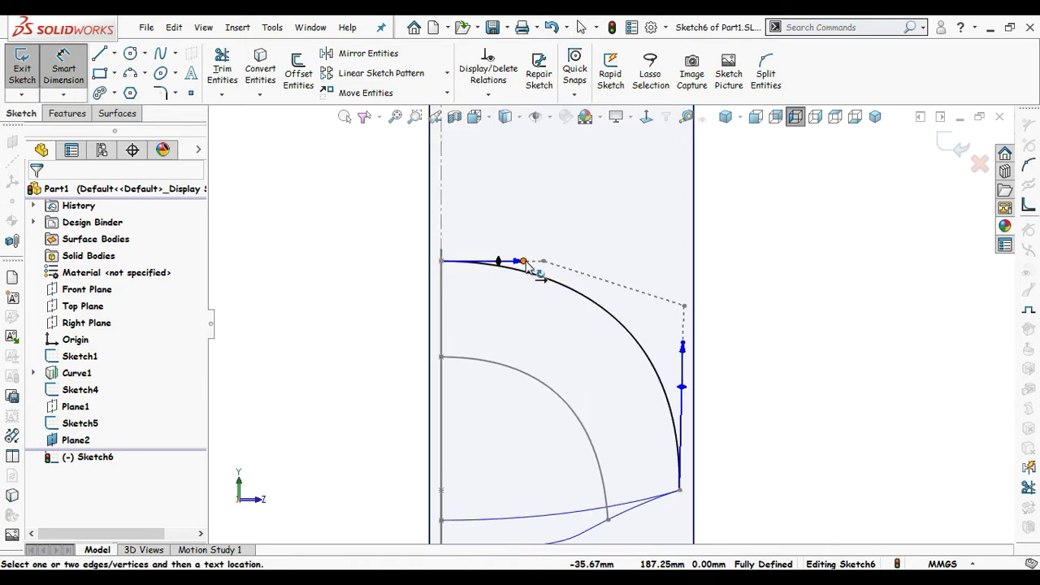
click(524, 262)
click(588, 237)
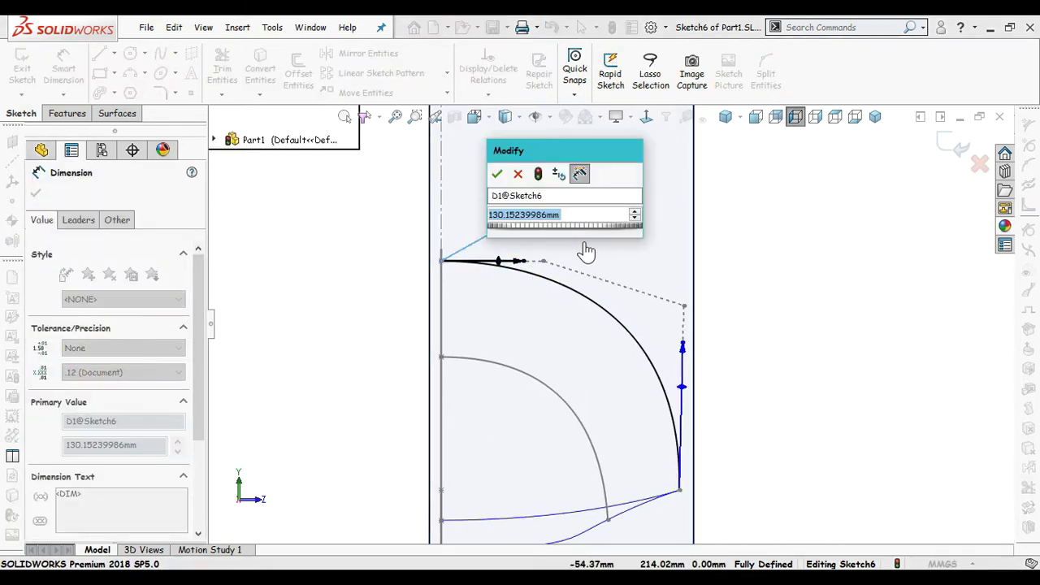
key(Return)
key(Escape)
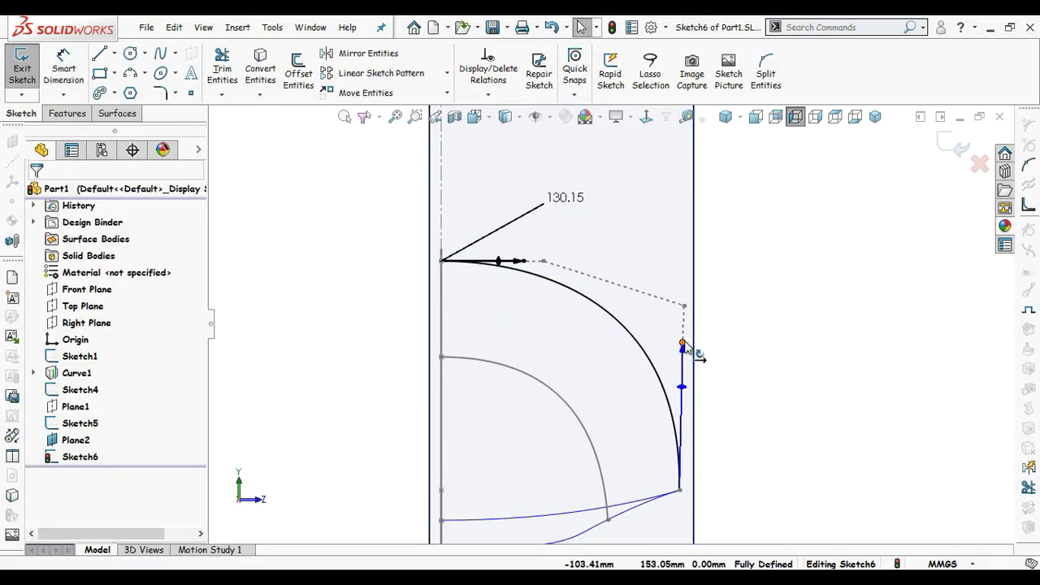
Step: Dimension the lower tangent handle length at 244.14 and exit Sketch6
click(681, 348)
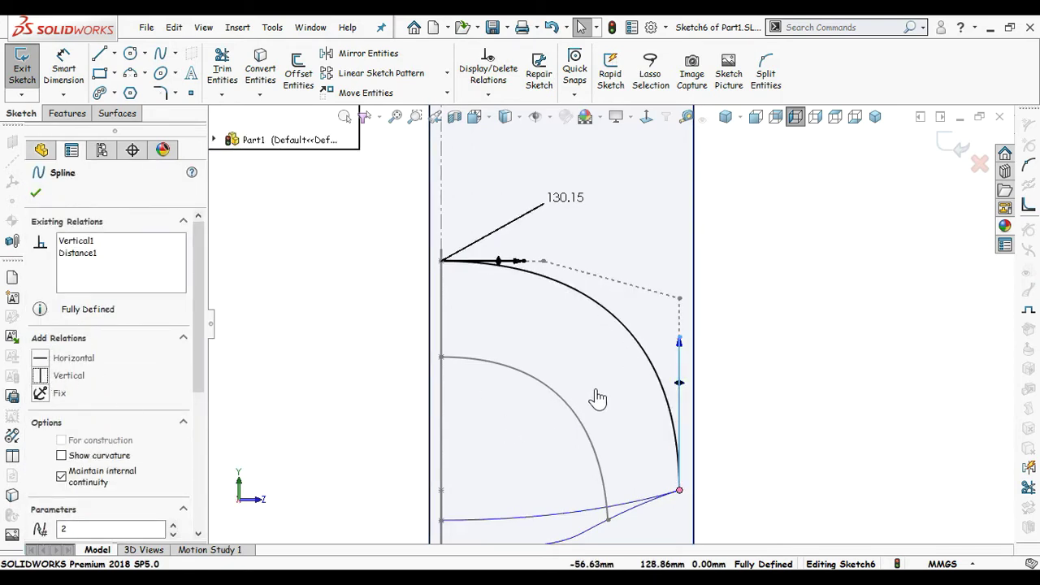
key(Escape)
key(d)
click(678, 365)
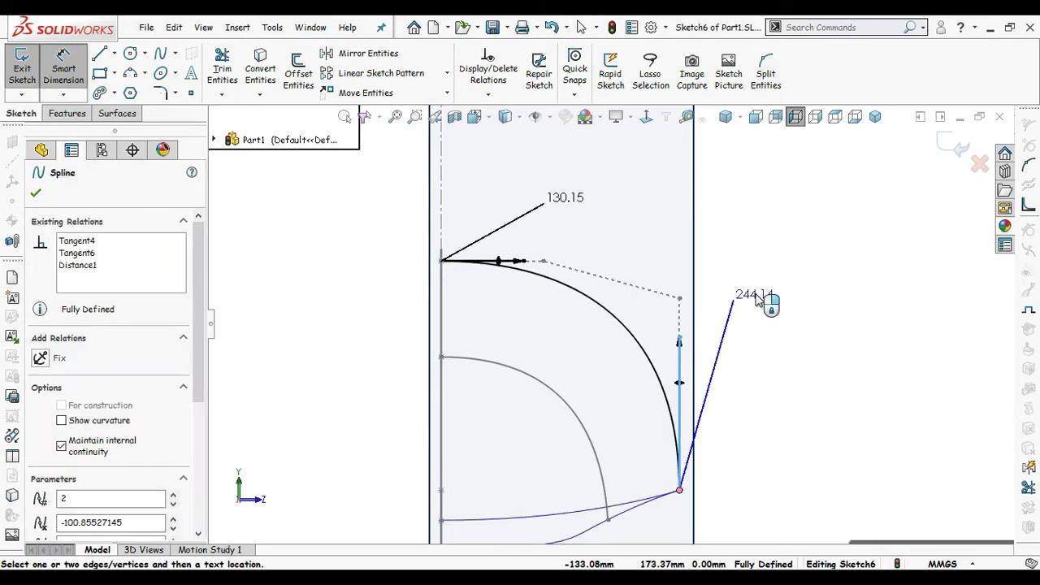
click(771, 410)
key(Return)
key(Escape)
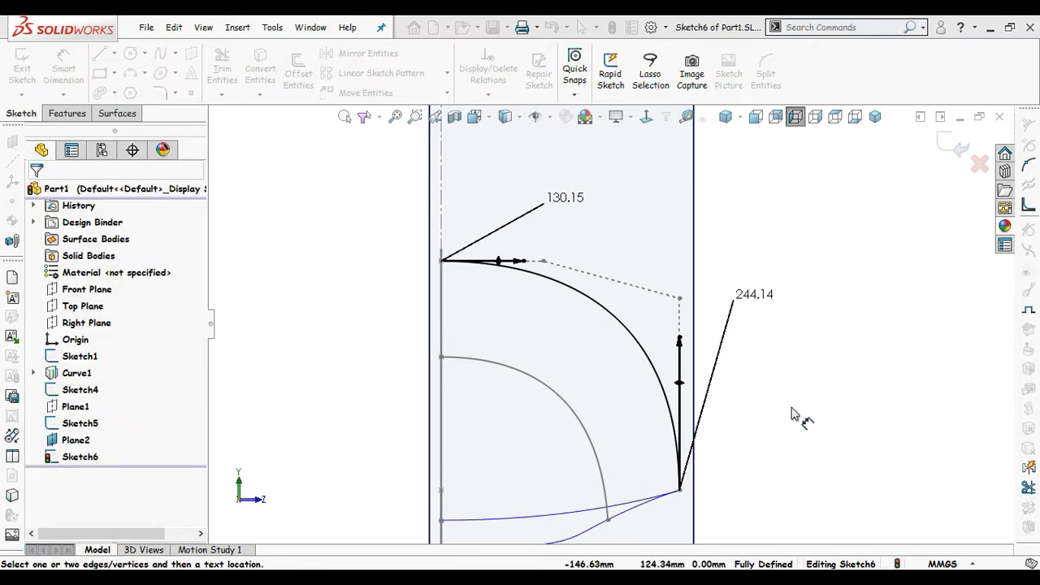
mouse_move(739, 423)
middle_down()
mouse_move(766, 382)
mouse_move(741, 378)
mouse_move(806, 398)
middle_up()
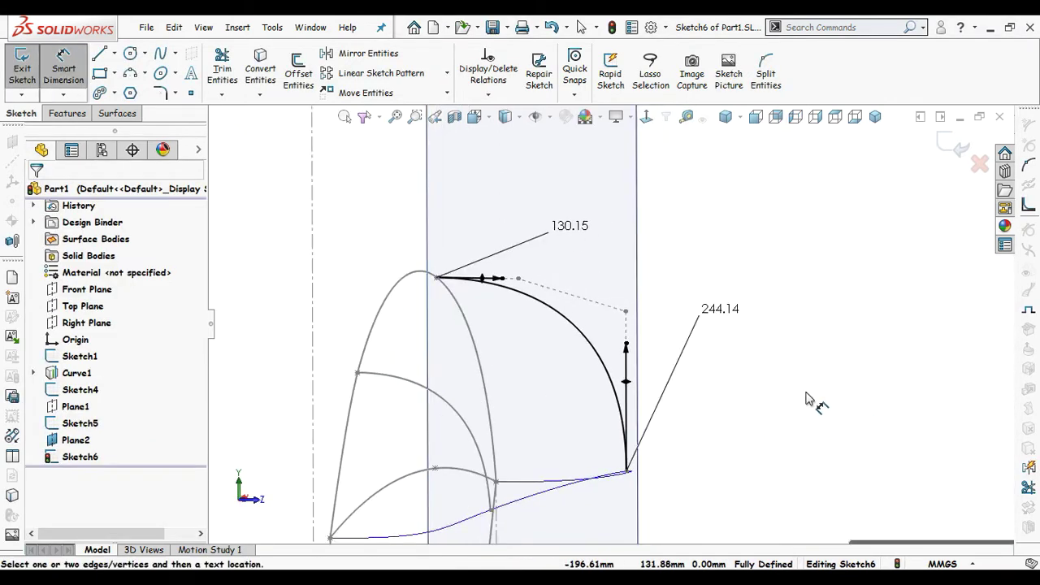
key(ctrl+b)
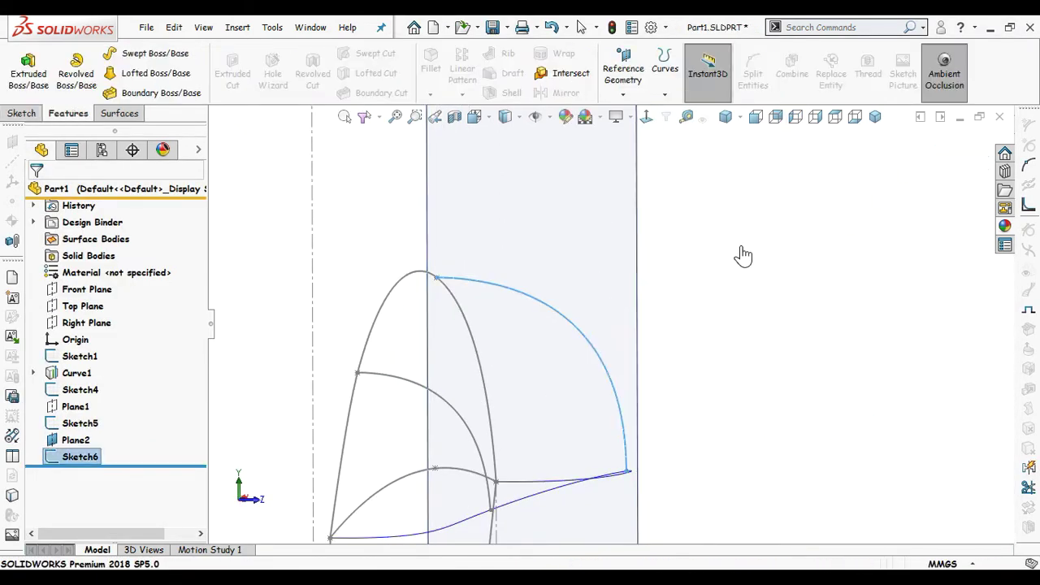
Step: Start a new reference plane offset 157 from the Right Plane
middle_drag(710, 279, 674, 220)
click(568, 253)
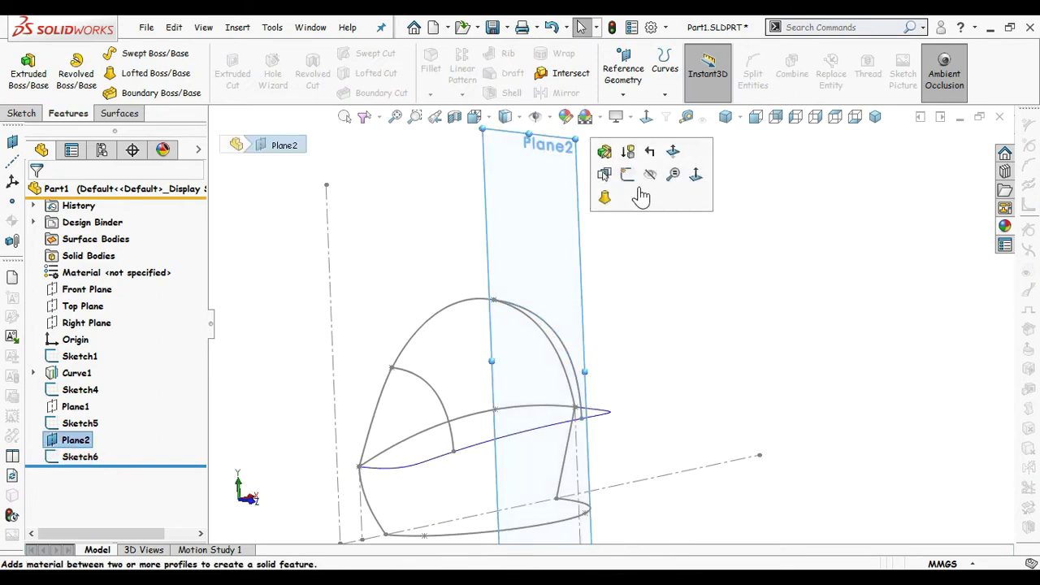
click(638, 195)
mouse_move(679, 308)
middle_down()
mouse_move(565, 433)
mouse_move(685, 372)
mouse_move(681, 331)
middle_up()
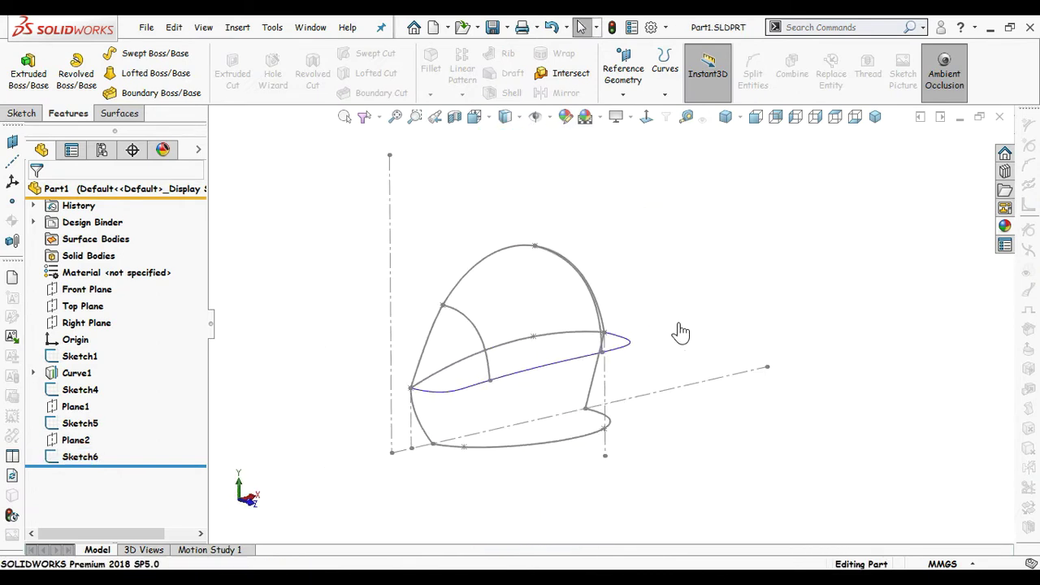
click(96, 323)
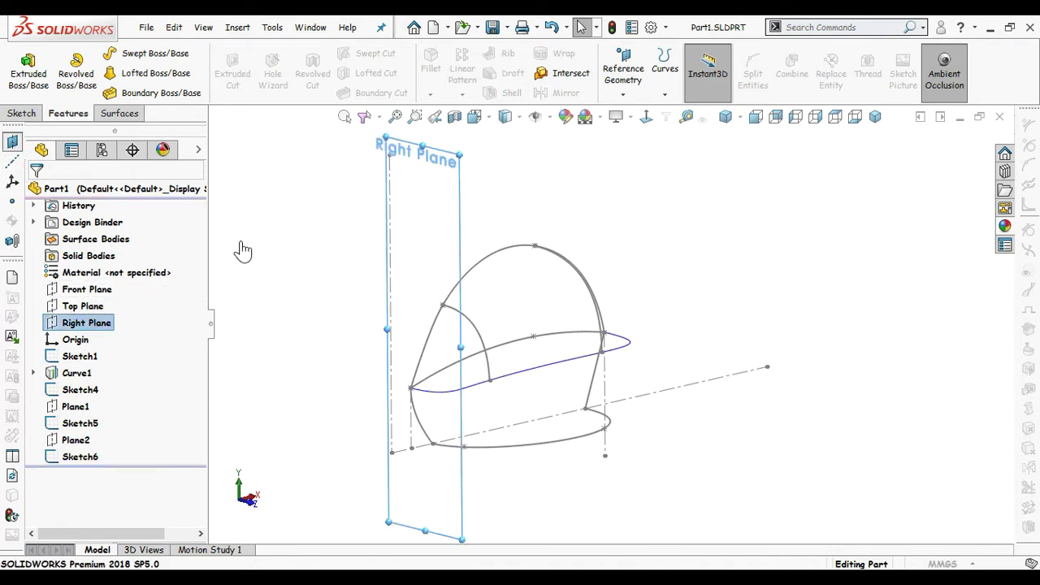
key(p)
text(157.2)
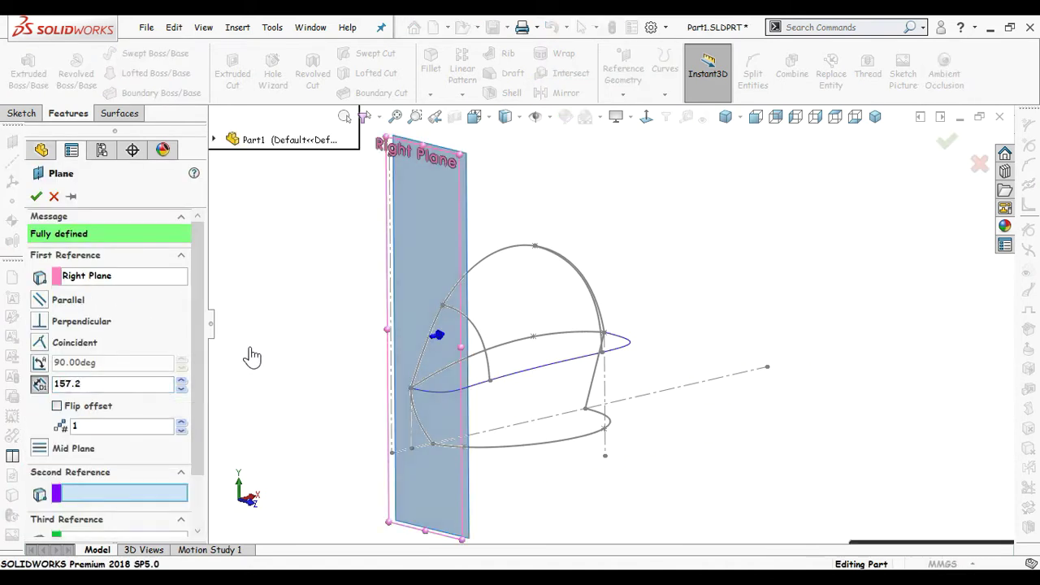
Step: Accept Plane3 at 157.20 mm from the Right Plane and start Sketch7 on it
key(Return)
mouse_move(337, 348)
middle_down()
mouse_move(276, 331)
mouse_move(275, 520)
mouse_move(288, 344)
mouse_move(269, 334)
middle_up()
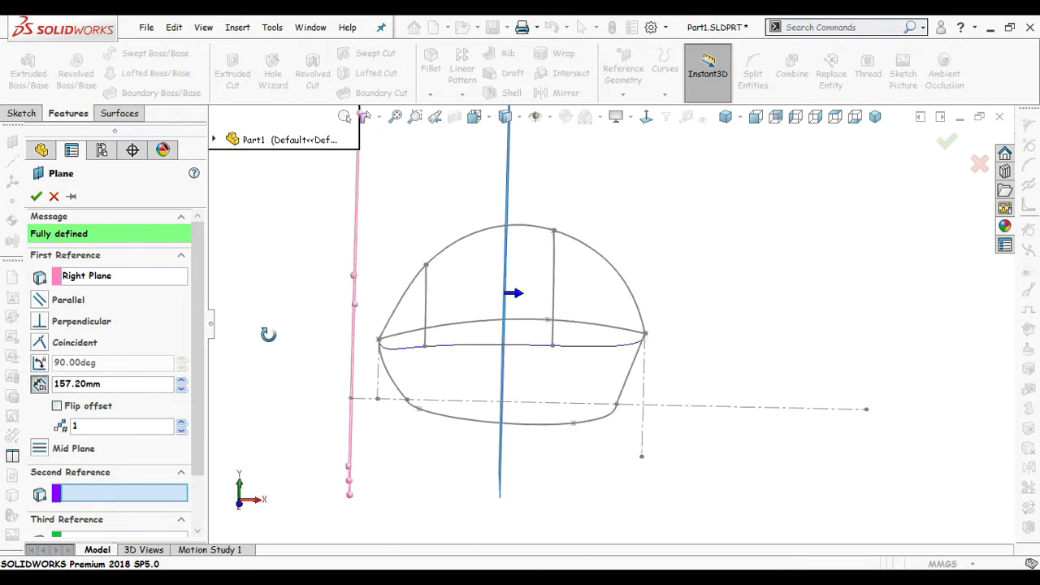
key(Return)
mouse_move(594, 395)
middle_down()
mouse_move(599, 349)
mouse_move(656, 190)
middle_up()
click(674, 142)
Step: Draw a two-point spline on Plane3 from the upper curve to the bottom ellipse
key(s)
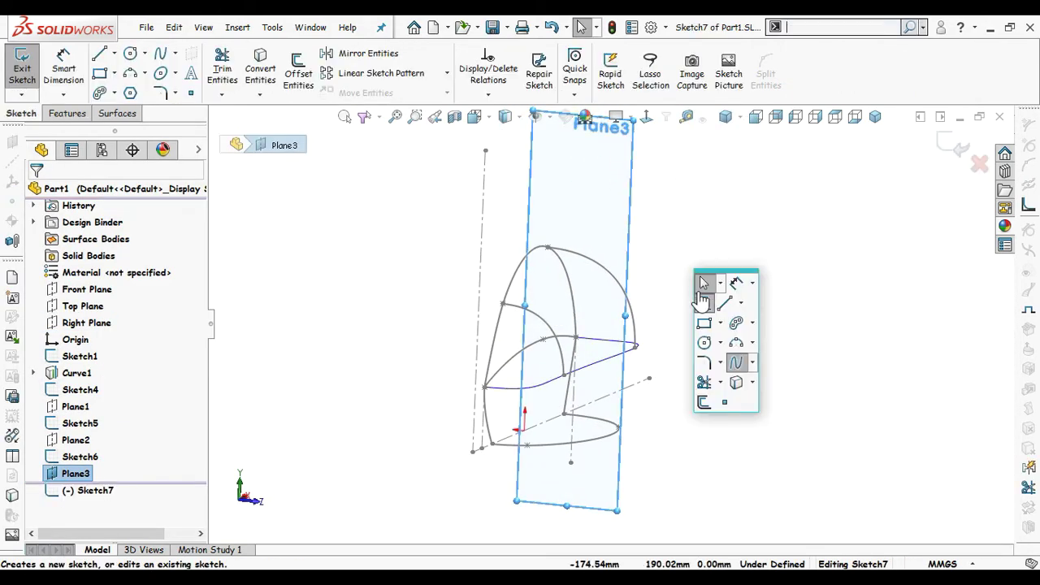
click(737, 364)
click(599, 361)
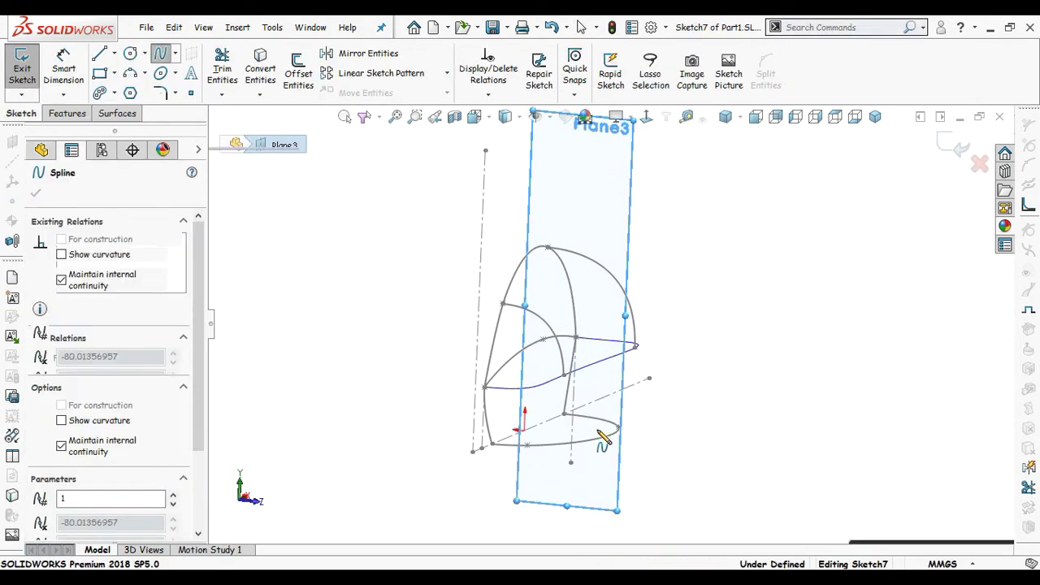
double_click(592, 438)
key(Escape)
scroll(584, 411, down, 3)
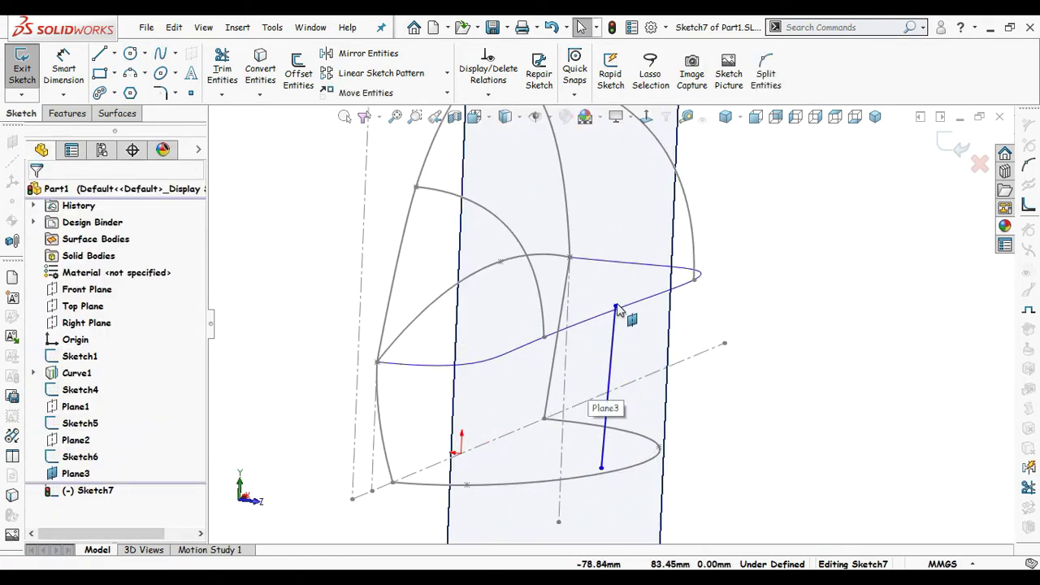
Step: Pierce the spline's top end onto the upper curve and bottom end onto the ellipse, then view Normal To
click(615, 306)
ctrl+click(684, 268)
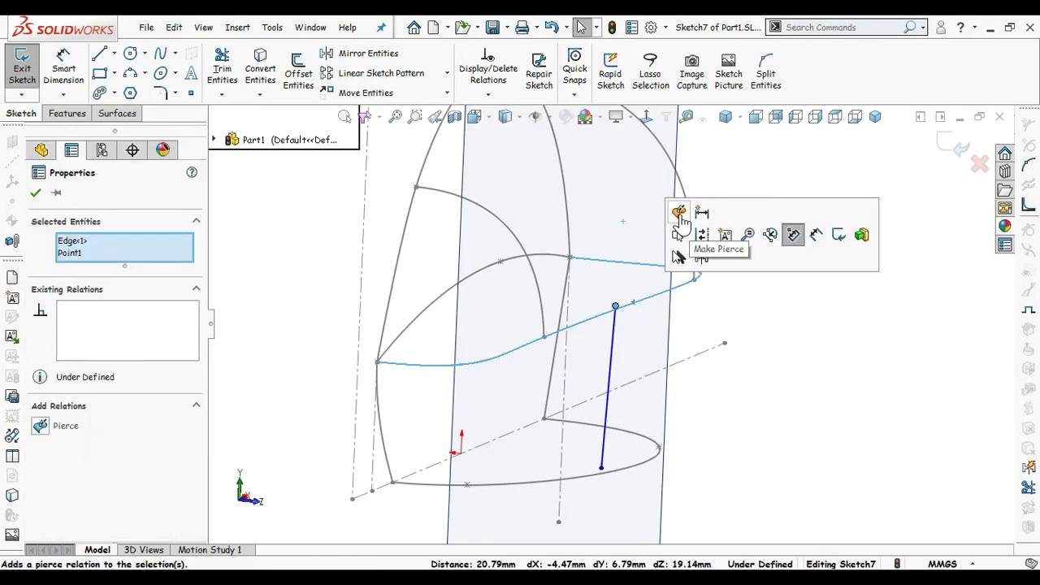
click(702, 235)
key(Escape)
click(601, 468)
ctrl+click(609, 479)
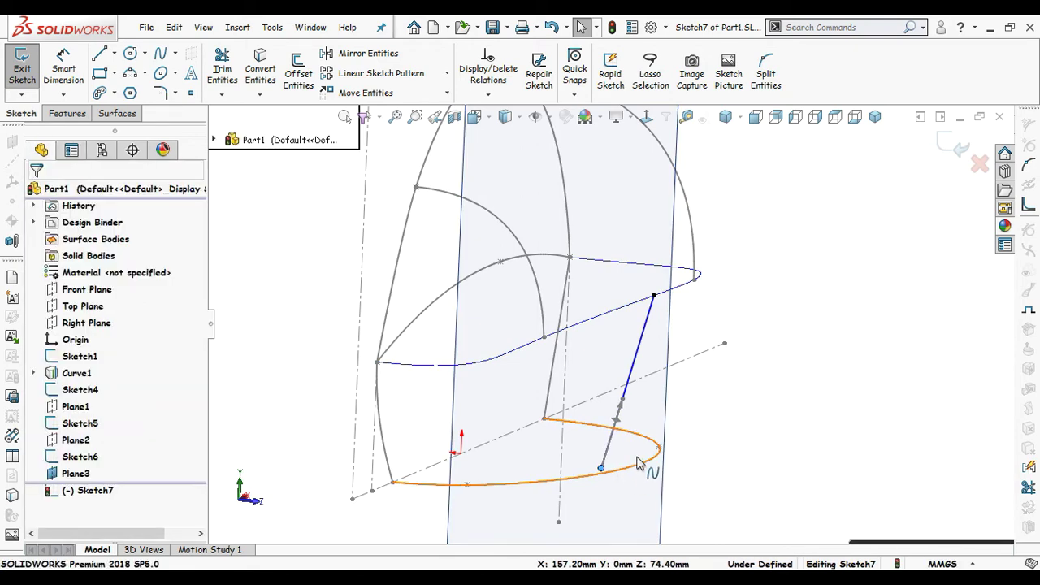
click(693, 399)
key(Escape)
key(ctrl+8)
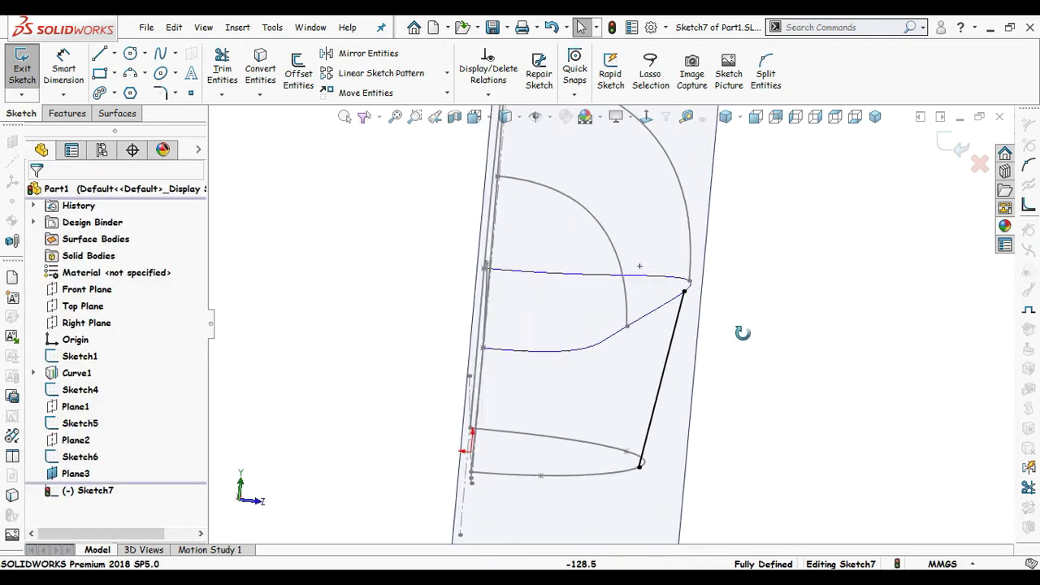
Step: Bow the Sketch7 section spline outward into a curve
click(646, 119)
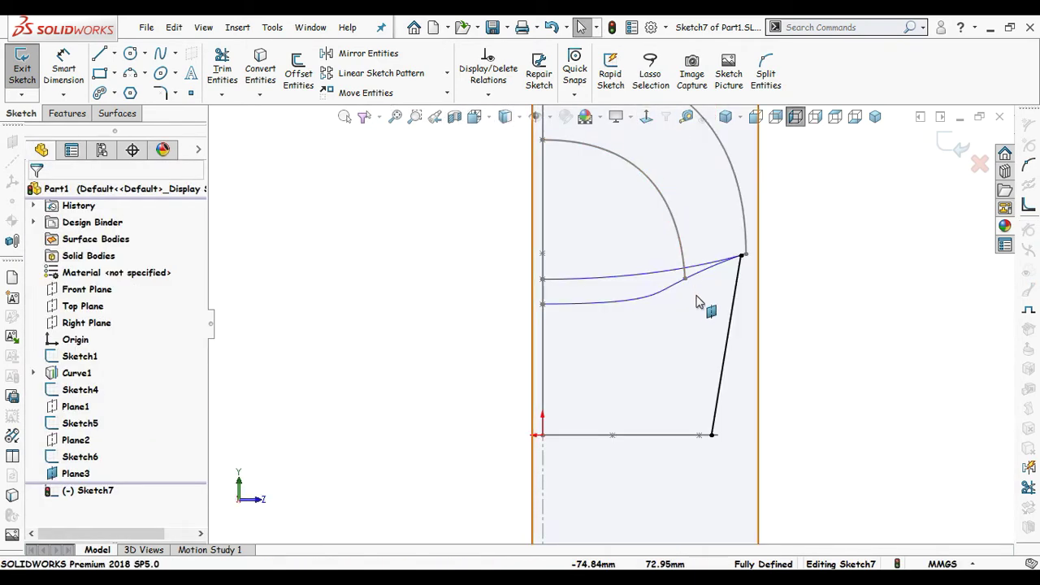
click(723, 347)
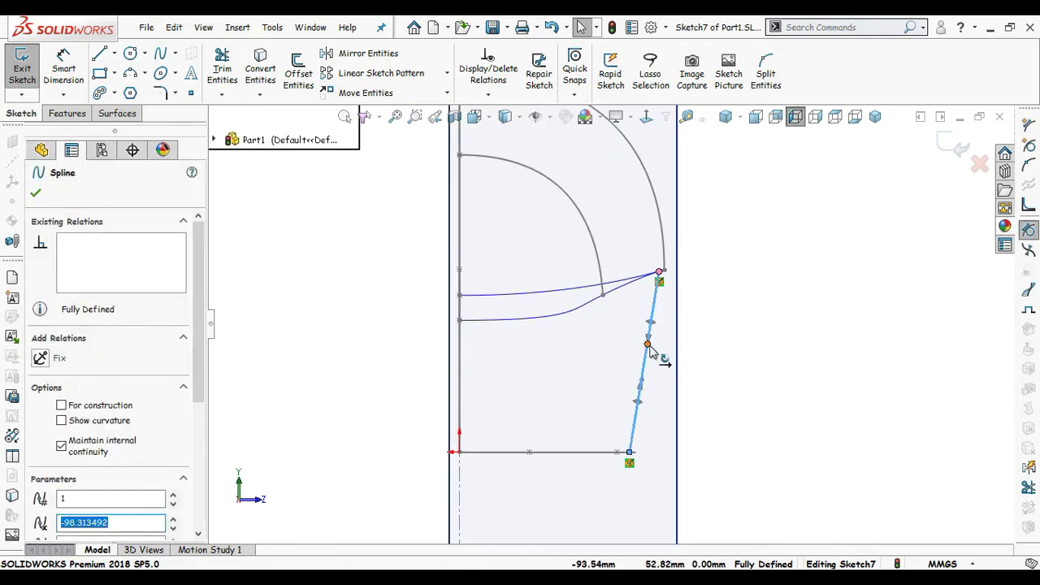
drag(649, 346, 660, 347)
drag(646, 403, 638, 414)
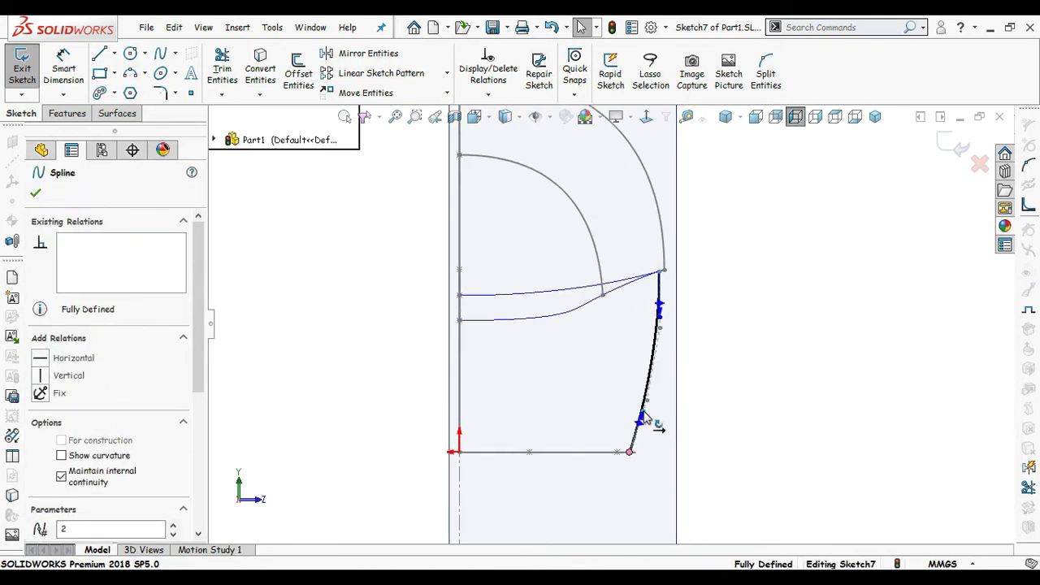
scroll(712, 401, down, 2)
Step: Dimension the spline's tangent angles at 4.13° (top) and 111° (bottom)
right_drag(713, 401, 626, 288)
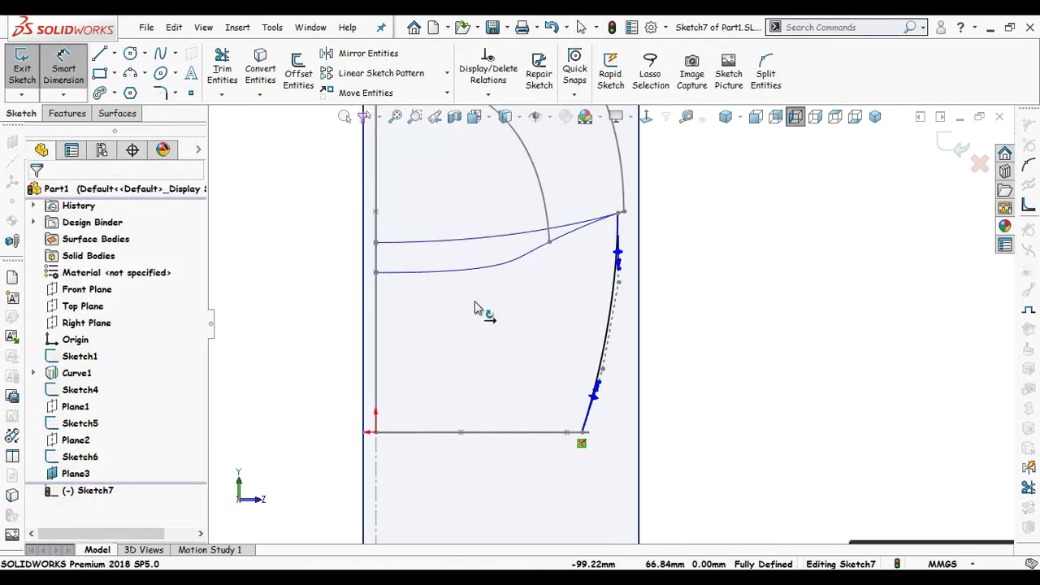
click(605, 317)
click(375, 334)
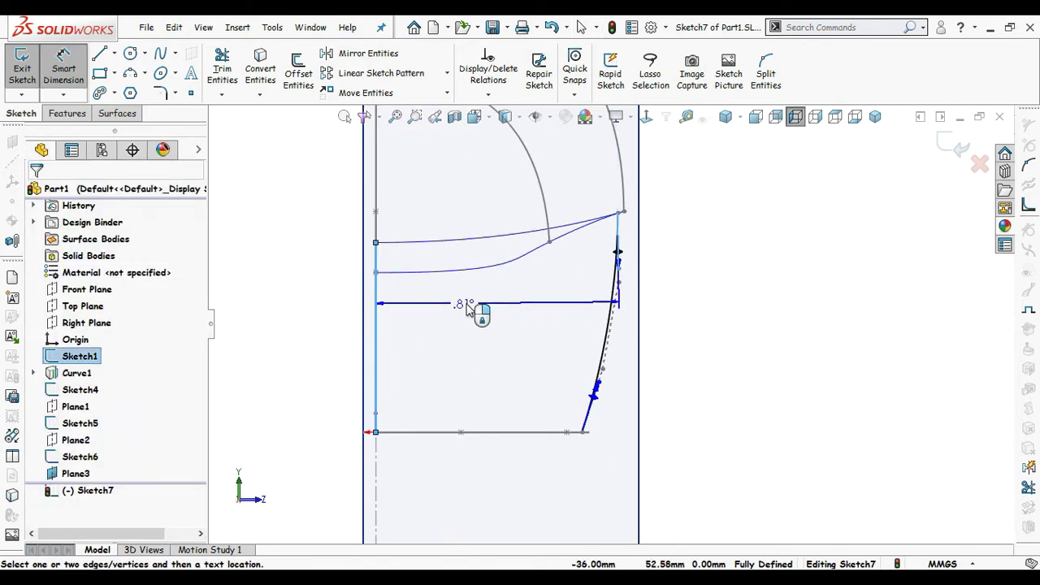
click(678, 369)
text(4.13)
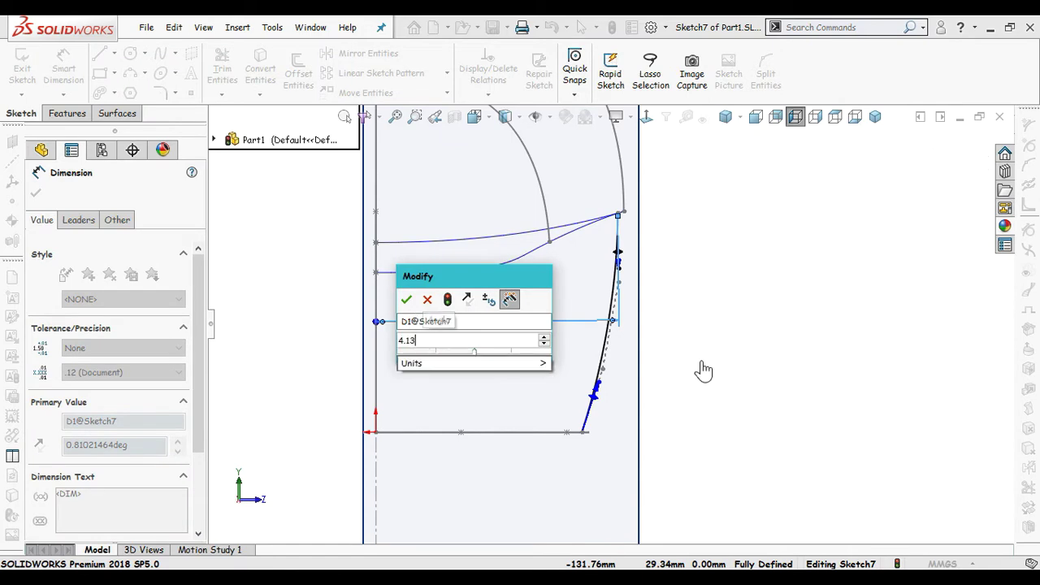
key(Return)
scroll(596, 387, down, 2)
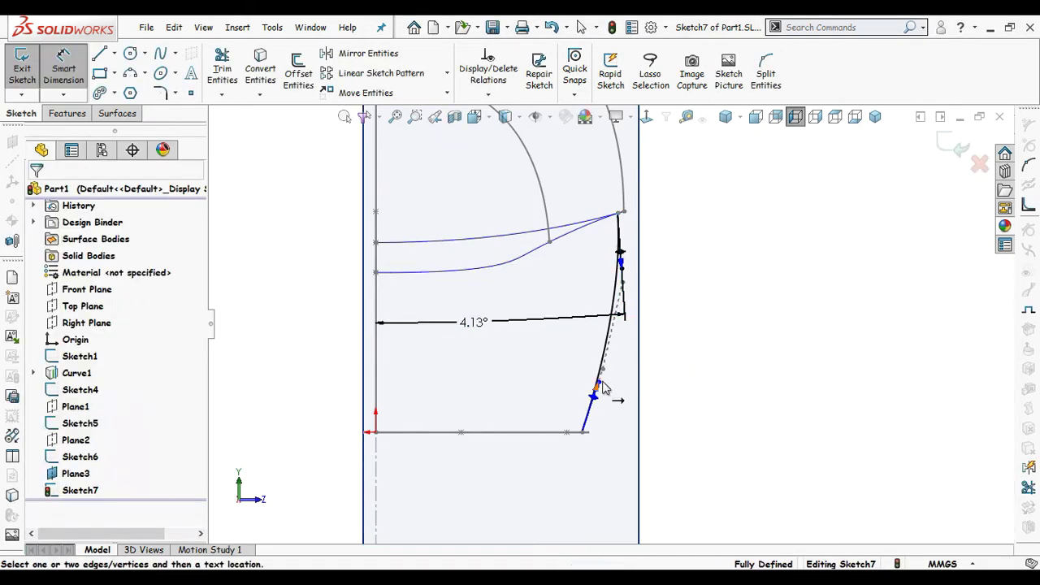
click(625, 387)
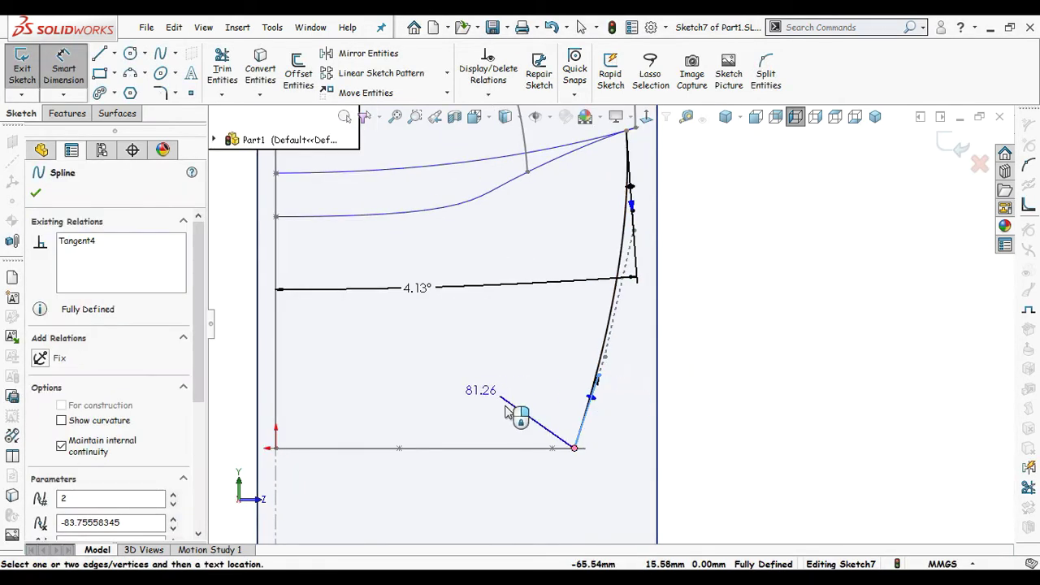
click(500, 448)
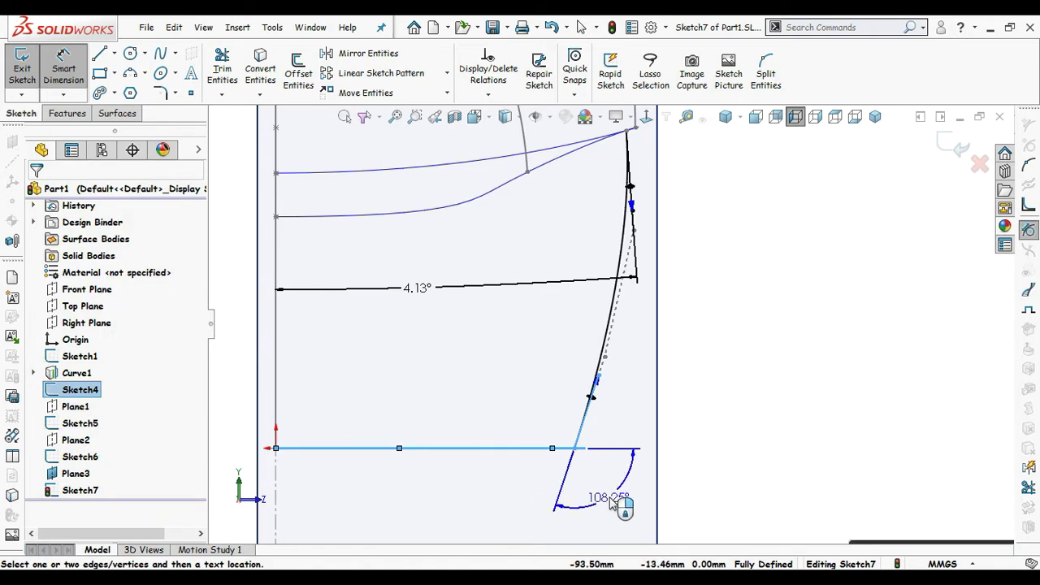
click(611, 502)
text(111)
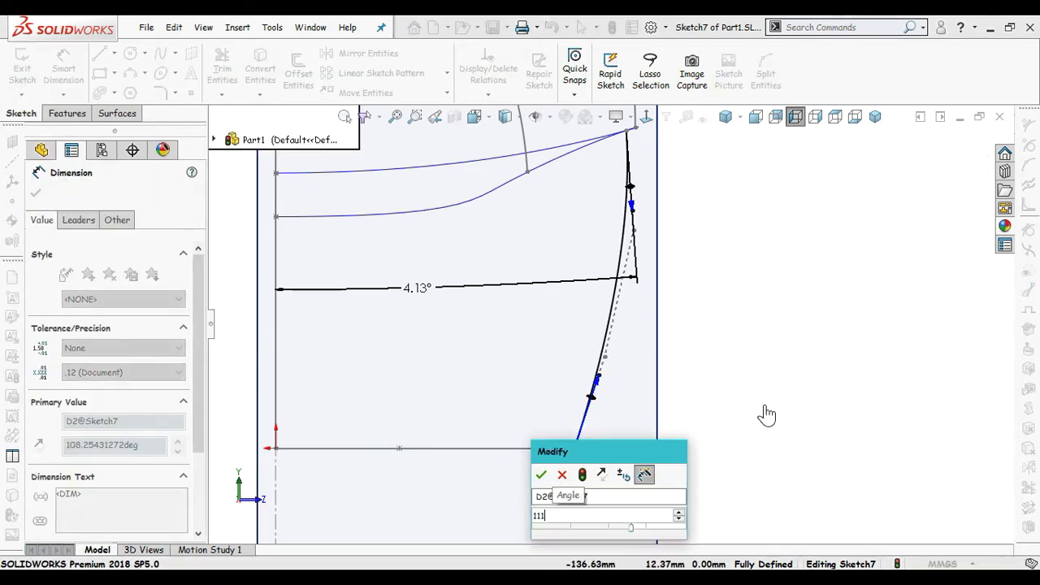
key(Return)
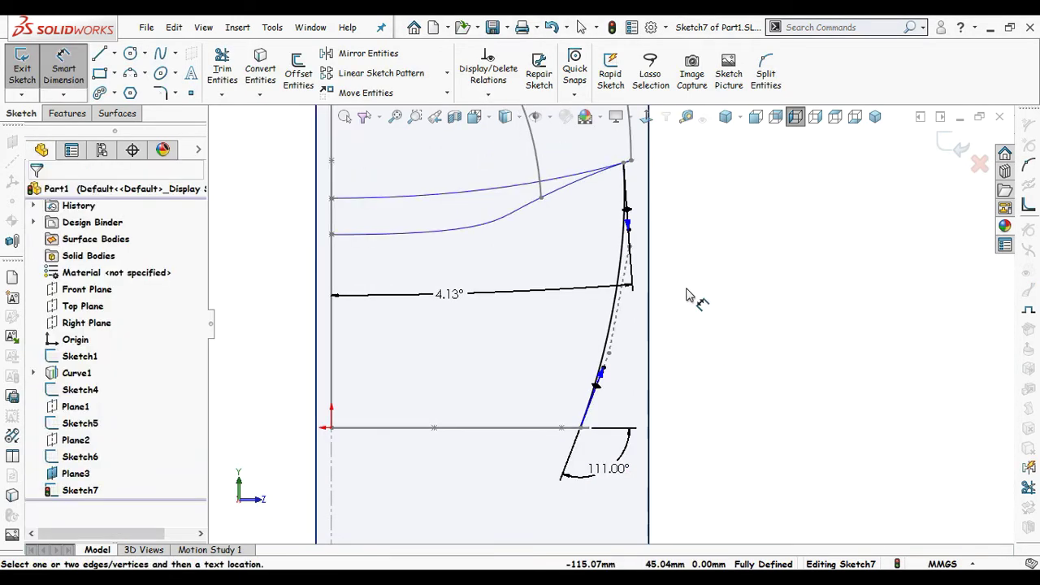
Step: Set the tangent handle lengths to 84.33 and 81.26, then close the sketch
click(608, 217)
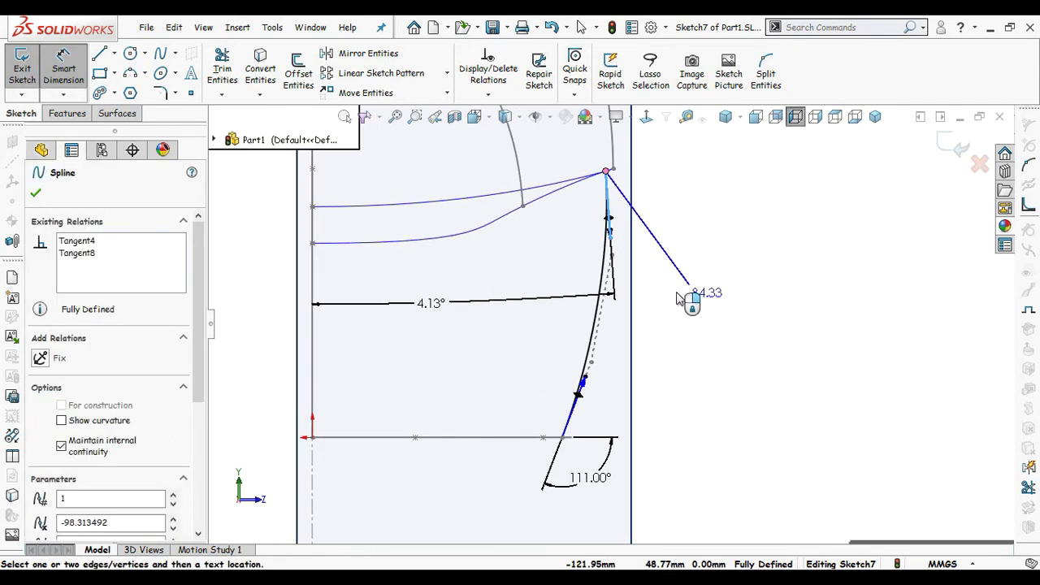
click(694, 347)
click(608, 270)
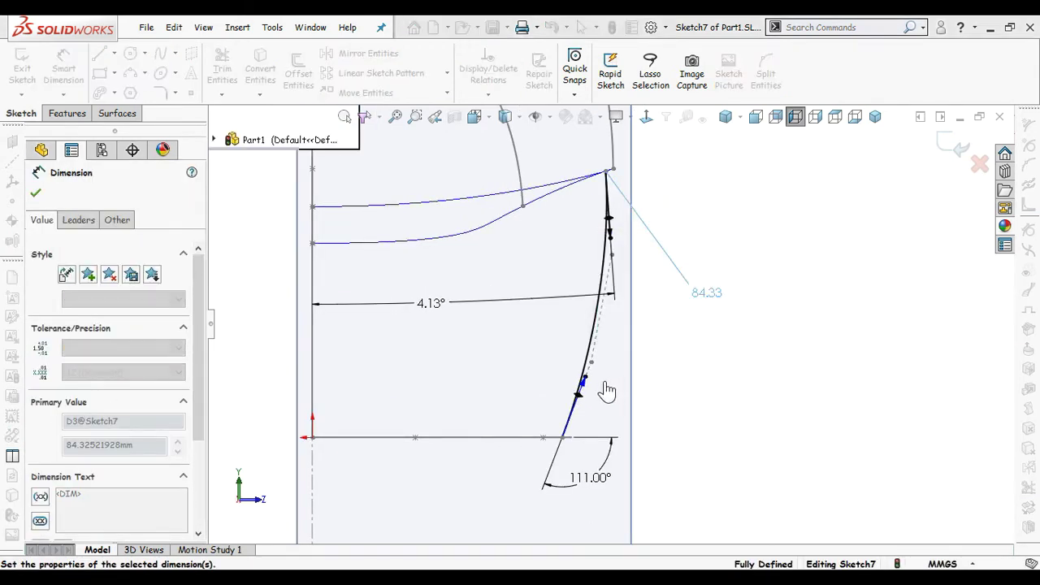
click(699, 367)
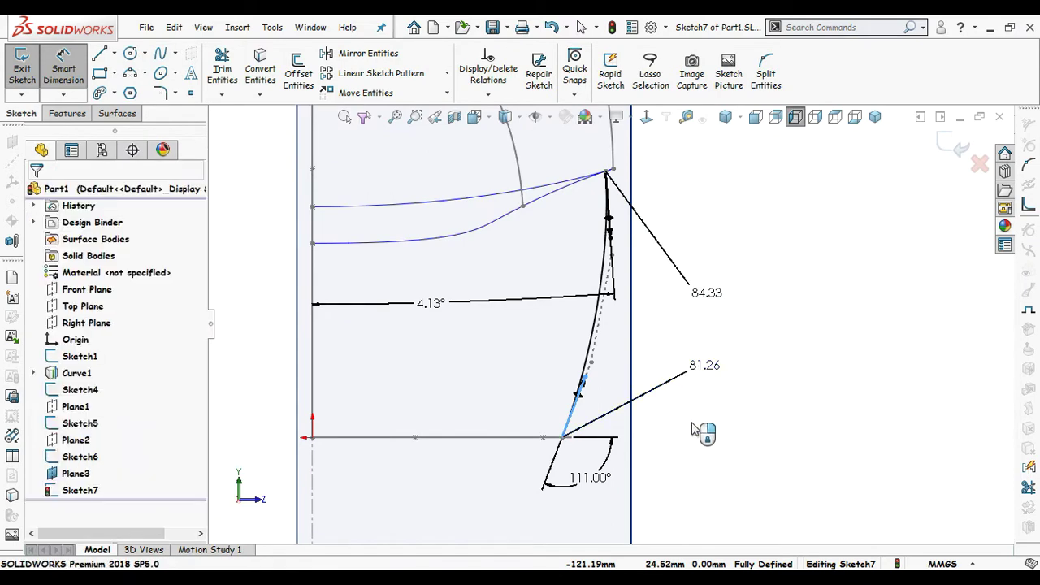
key(Return)
key(Escape)
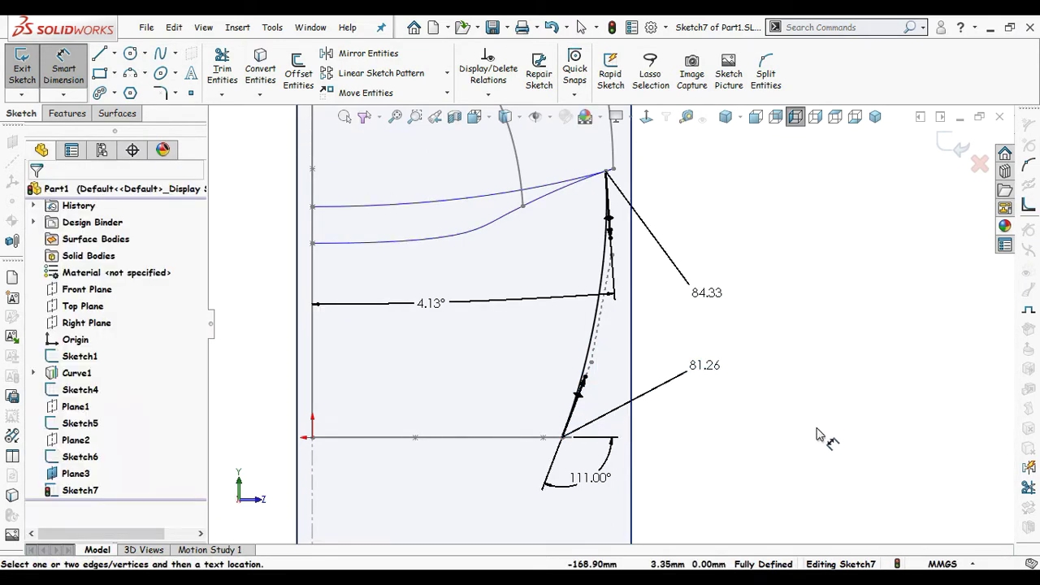
key(Escape)
key(z)
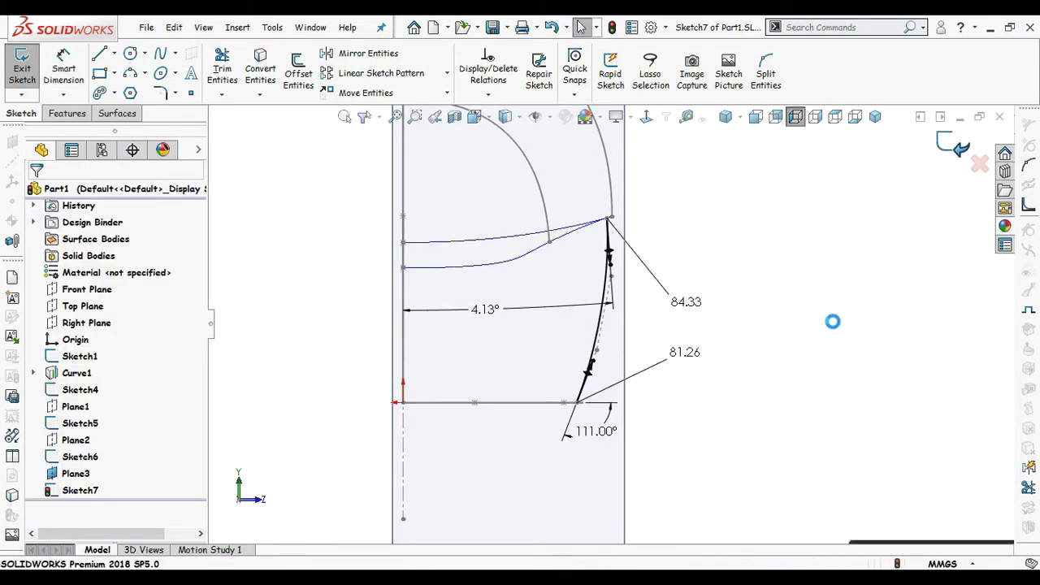
mouse_move(831, 330)
middle_down()
mouse_move(681, 308)
mouse_move(493, 225)
middle_up()
Step: Hide Plane1 and orbit the wireframe into a larger view
click(487, 169)
click(555, 89)
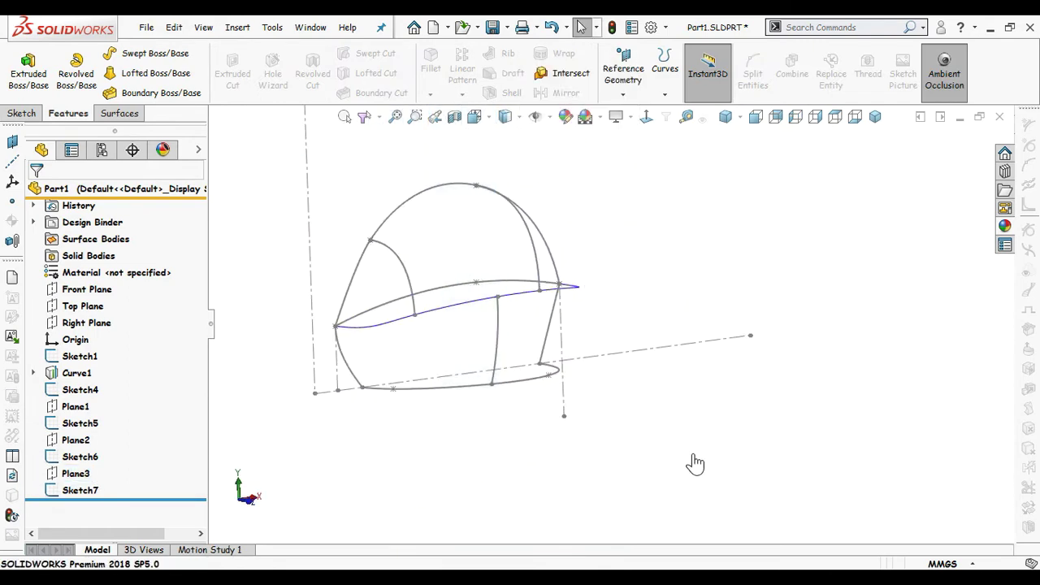
mouse_move(694, 463)
middle_down()
mouse_move(669, 294)
mouse_move(436, 241)
middle_up()
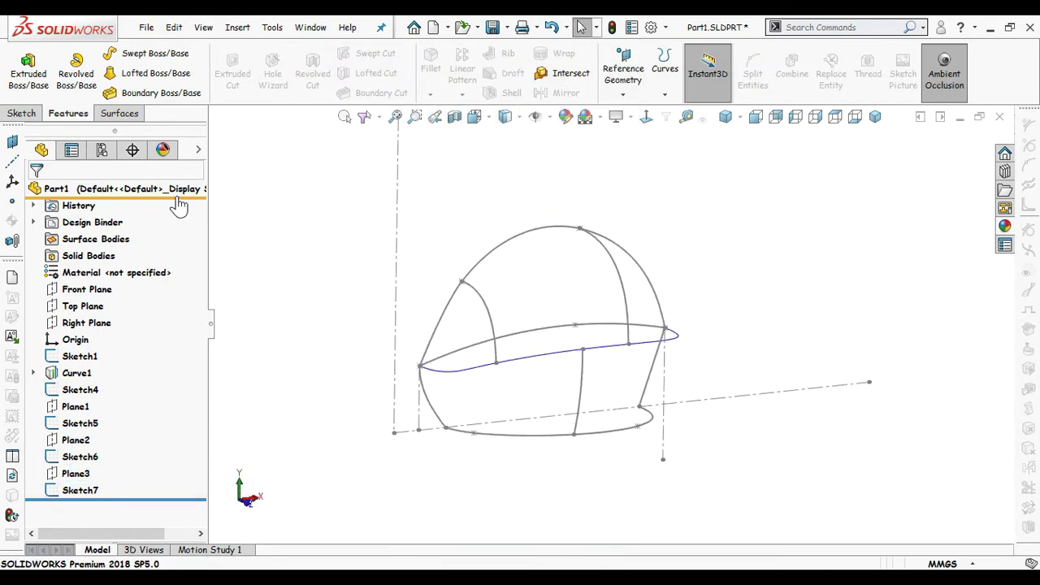
Step: Start a boundary surface using the grouped arch curves and Curve1 as the Direction 1 profiles
click(119, 114)
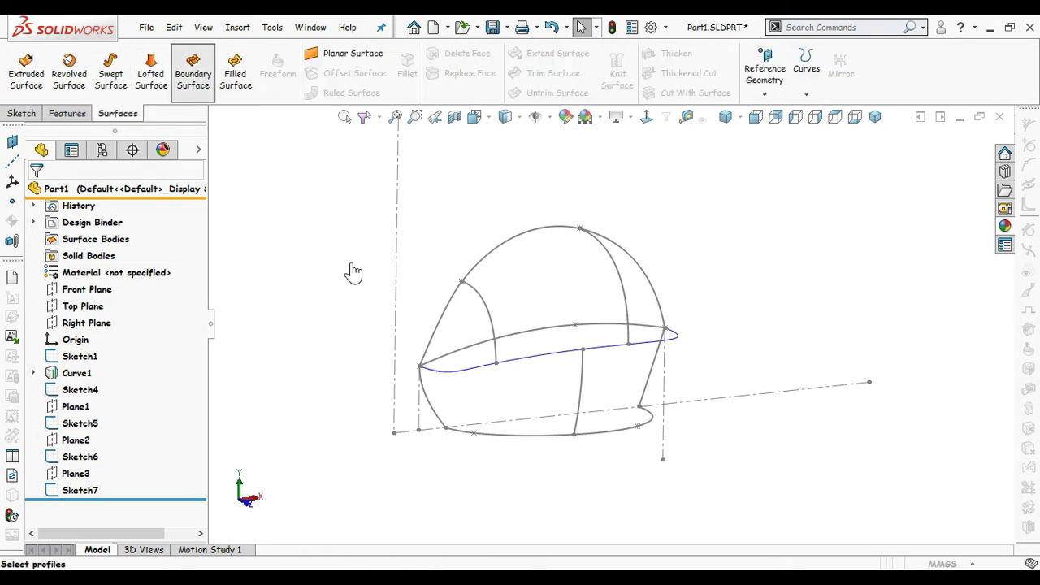
click(501, 254)
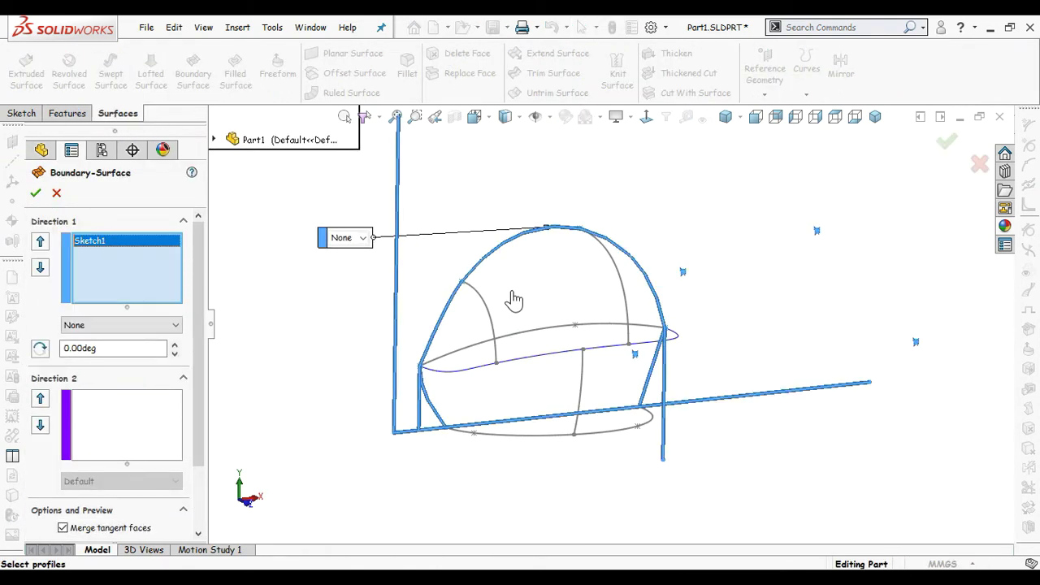
right_click(130, 274)
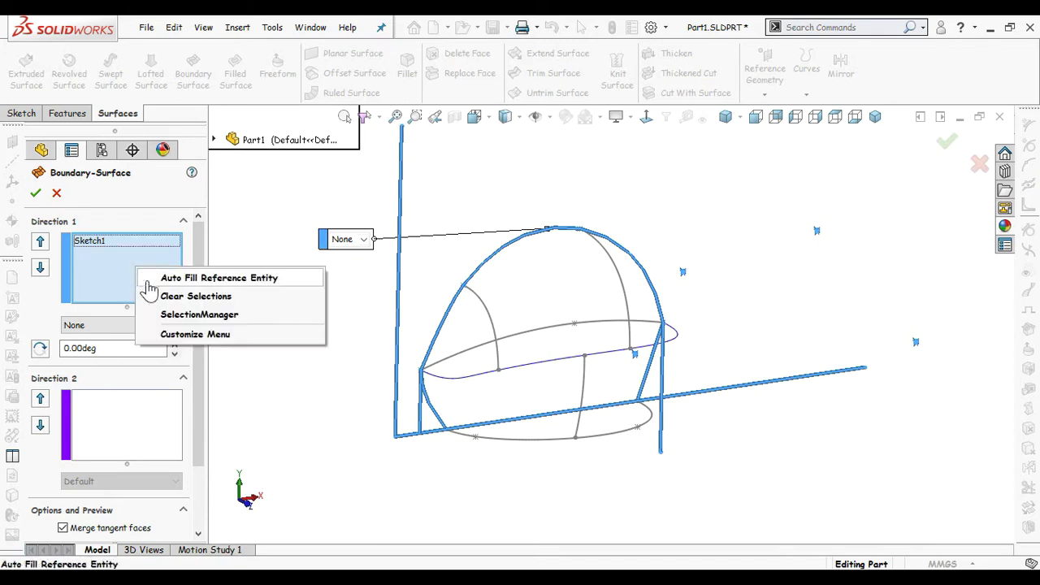
click(166, 295)
right_click(255, 206)
click(309, 242)
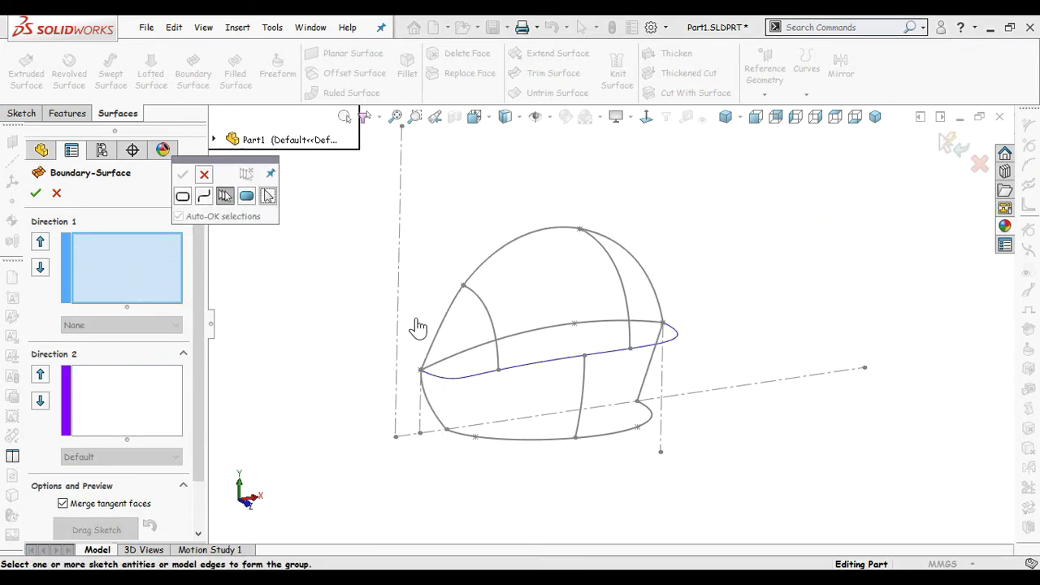
click(453, 304)
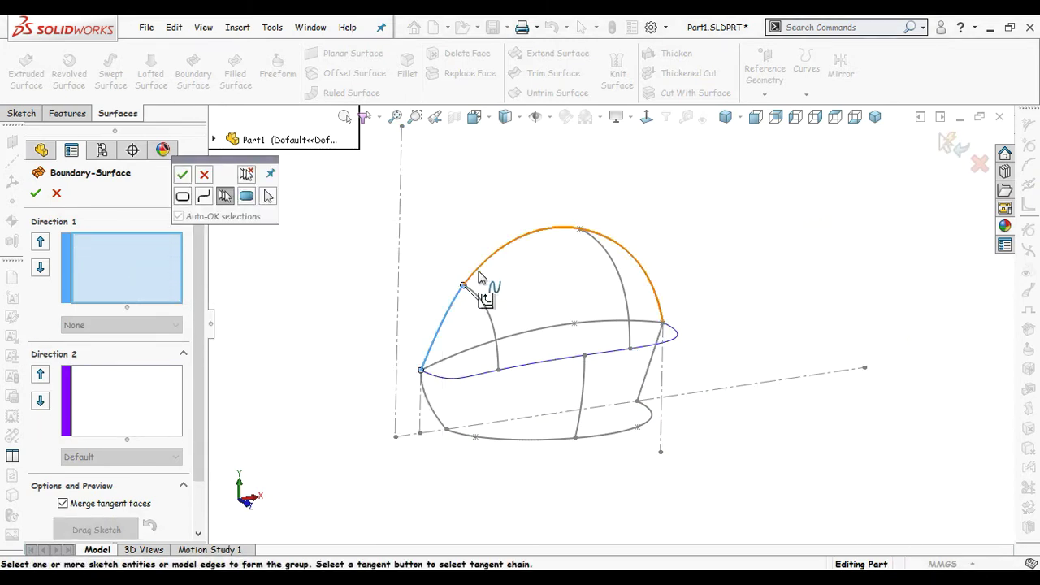
click(183, 177)
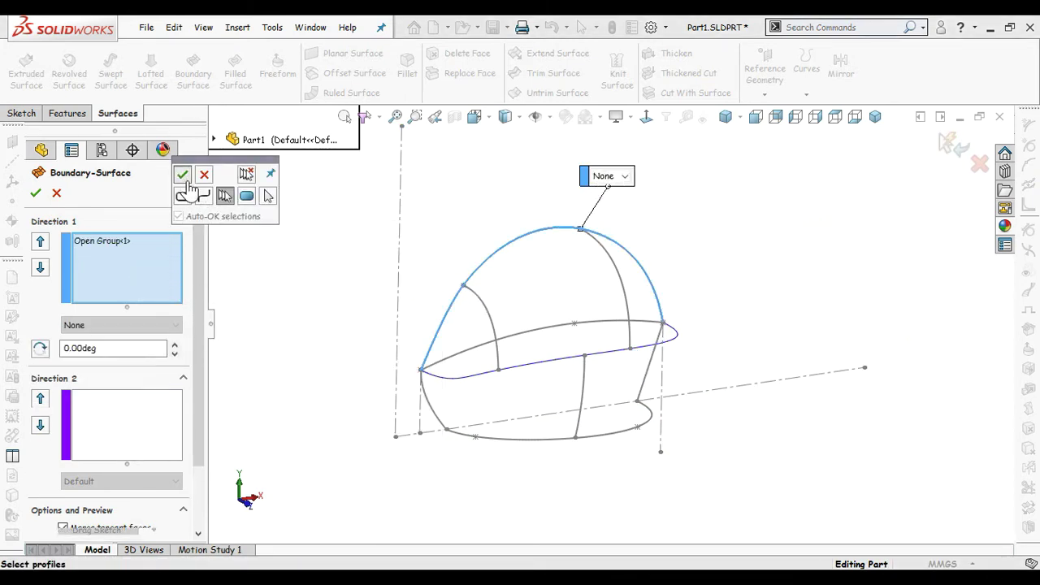
click(522, 371)
Step: Add Sketch5 and Sketch6 as Direction 2 cross-sections and accept Boundary-Surface1
mouse_move(539, 406)
middle_down()
mouse_move(564, 394)
mouse_move(534, 392)
mouse_move(514, 367)
mouse_move(495, 366)
mouse_move(584, 375)
middle_up()
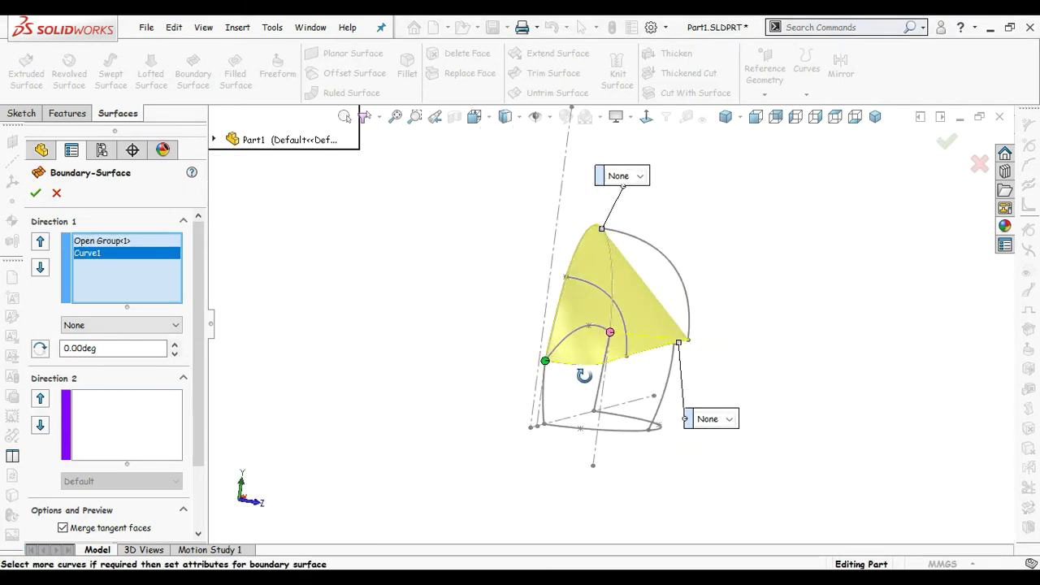
click(139, 418)
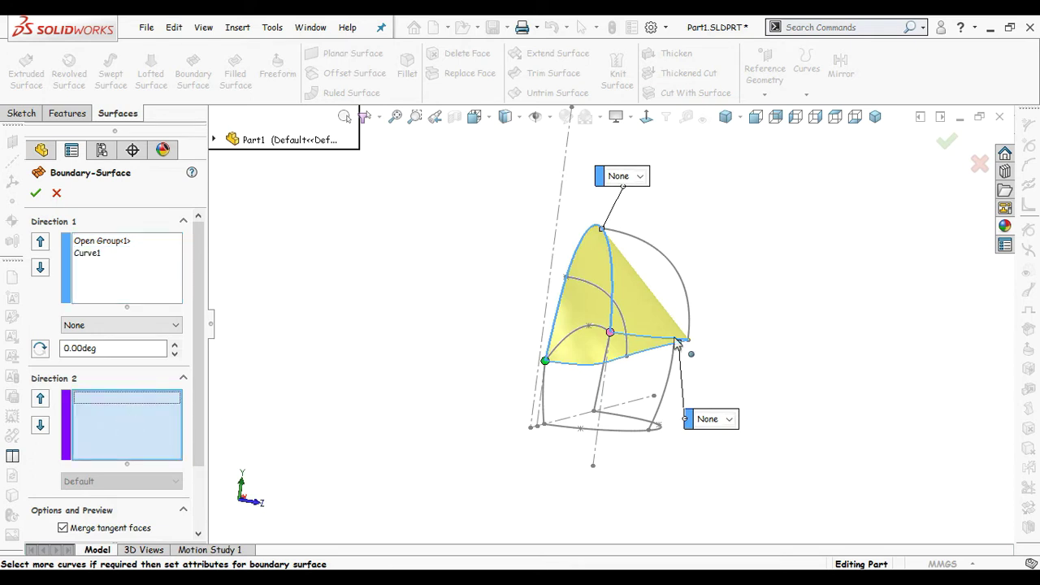
click(623, 319)
click(688, 295)
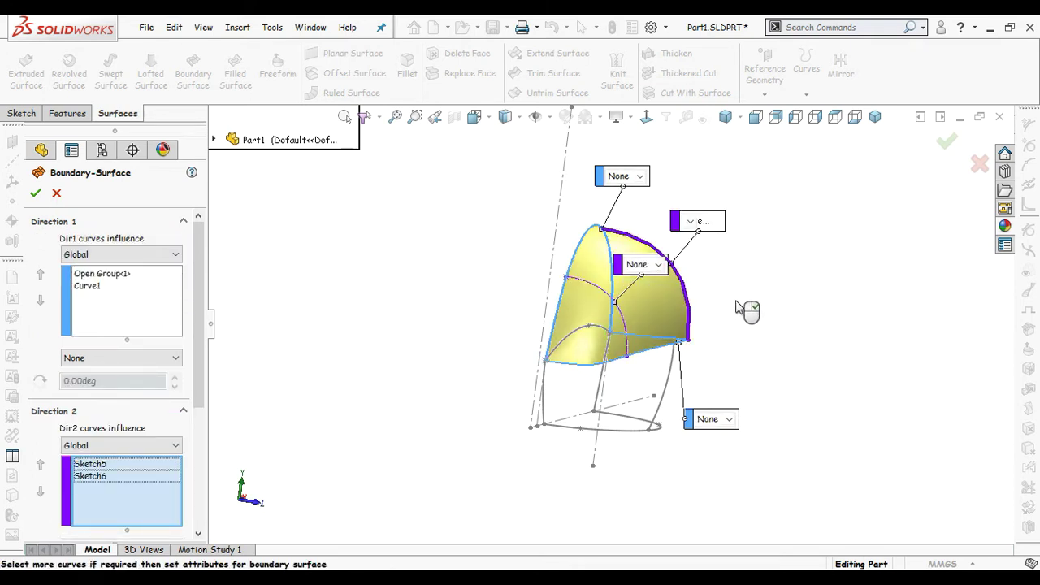
click(947, 141)
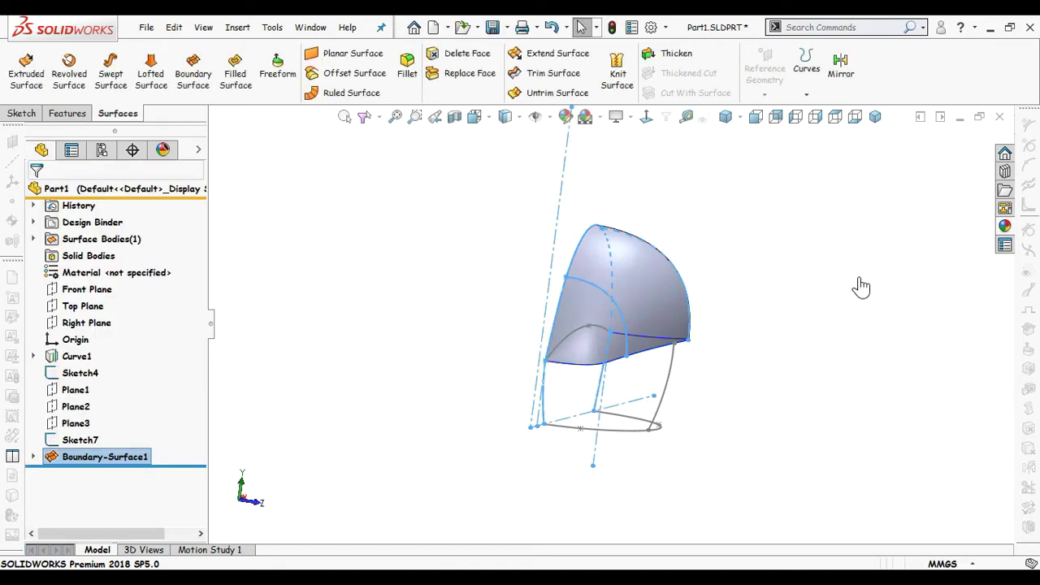
Step: Apply a white gloss appearance to the boundary surface part
mouse_move(794, 279)
middle_down()
mouse_move(773, 295)
mouse_move(696, 290)
mouse_move(609, 311)
middle_up()
click(641, 309)
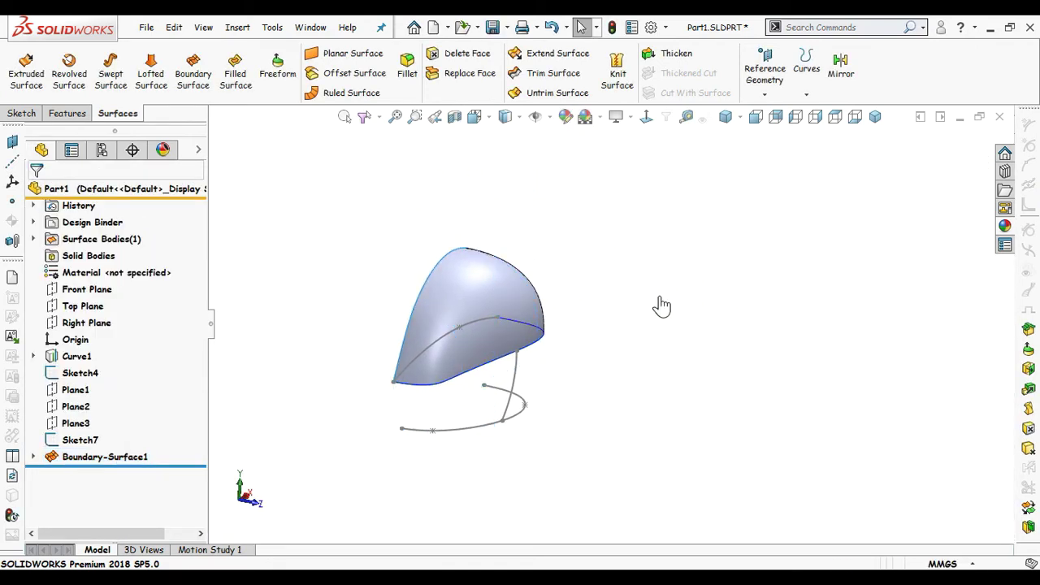
click(1005, 234)
mouse_move(696, 395)
mouse_down()
mouse_move(720, 383)
mouse_move(503, 342)
mouse_up()
Step: Expand Boundary-Surface1 to check Sketch1's dimensions, then orbit to a side view
scroll(479, 405, down, 2)
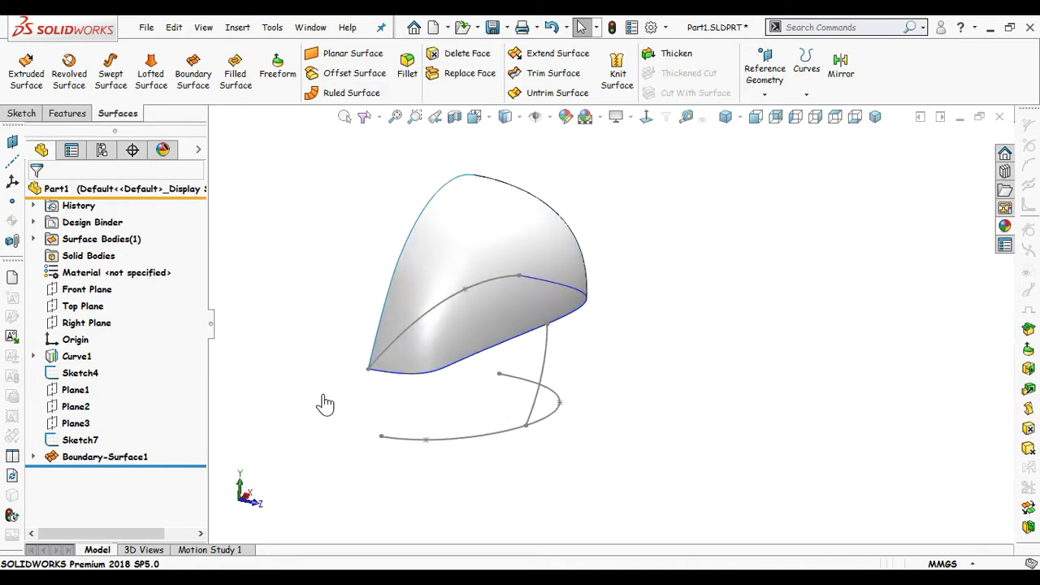
click(33, 457)
click(81, 479)
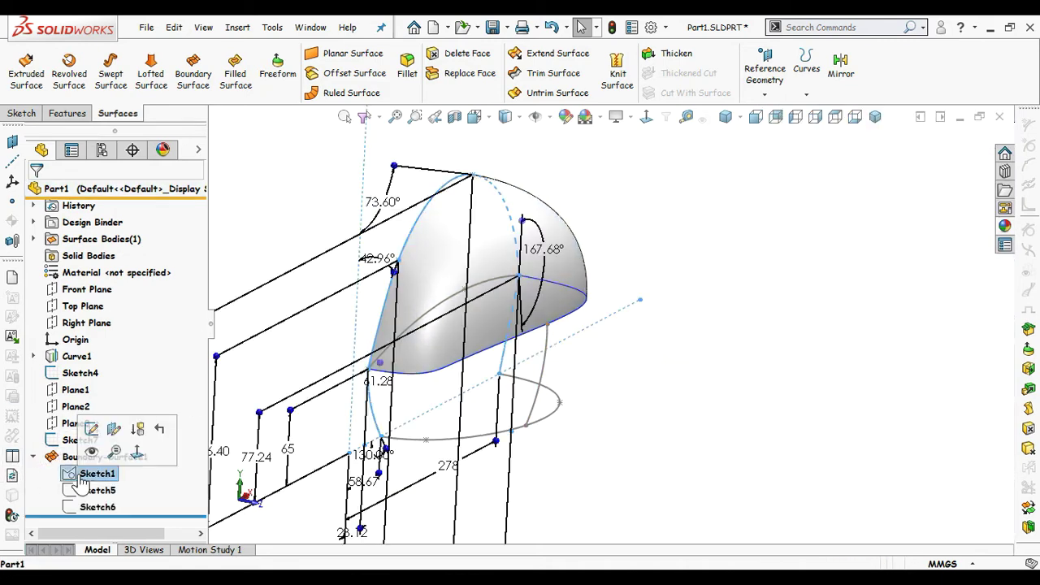
click(95, 459)
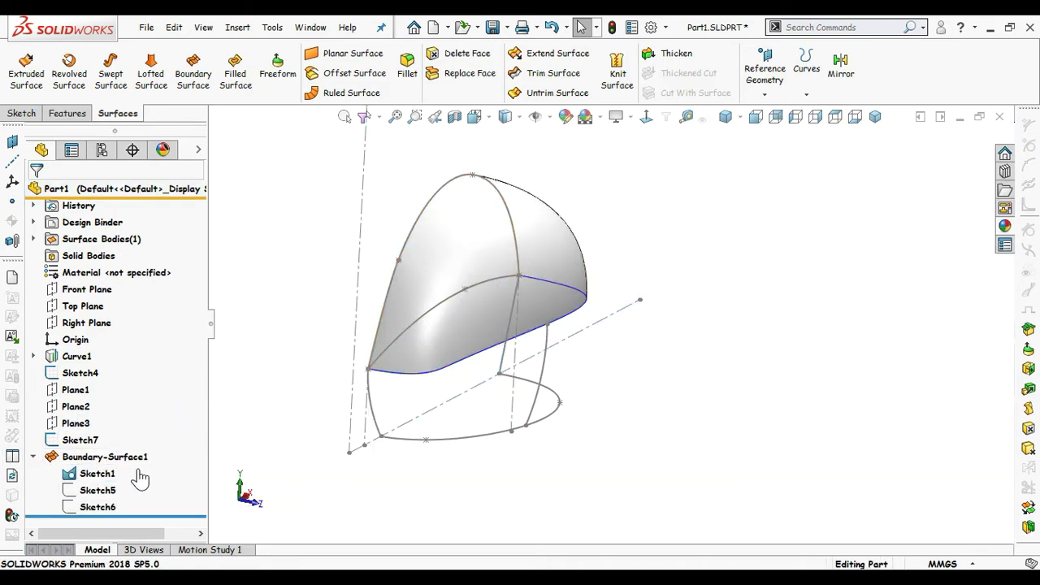
middle_drag(654, 382, 520, 325)
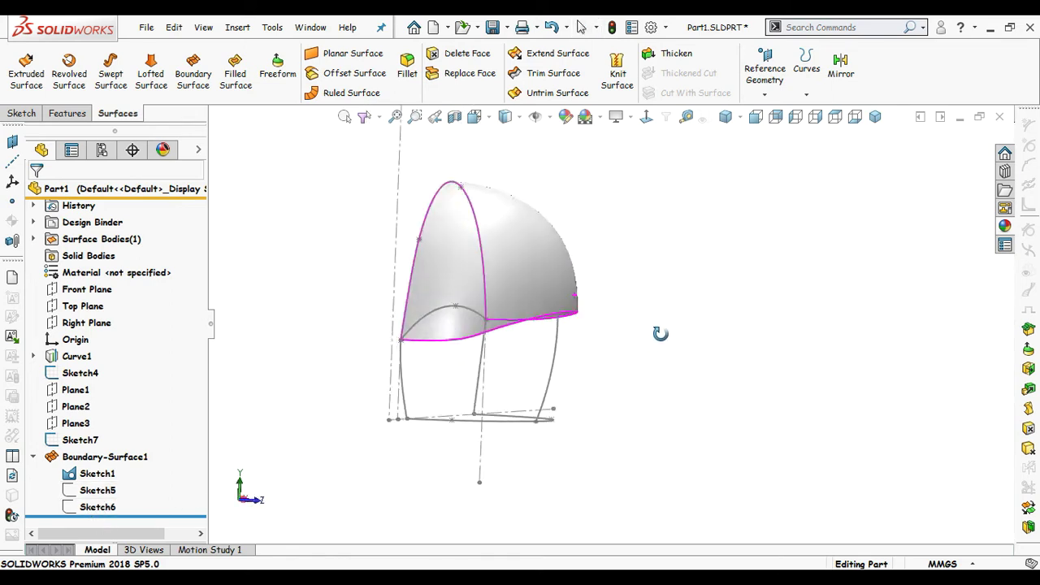
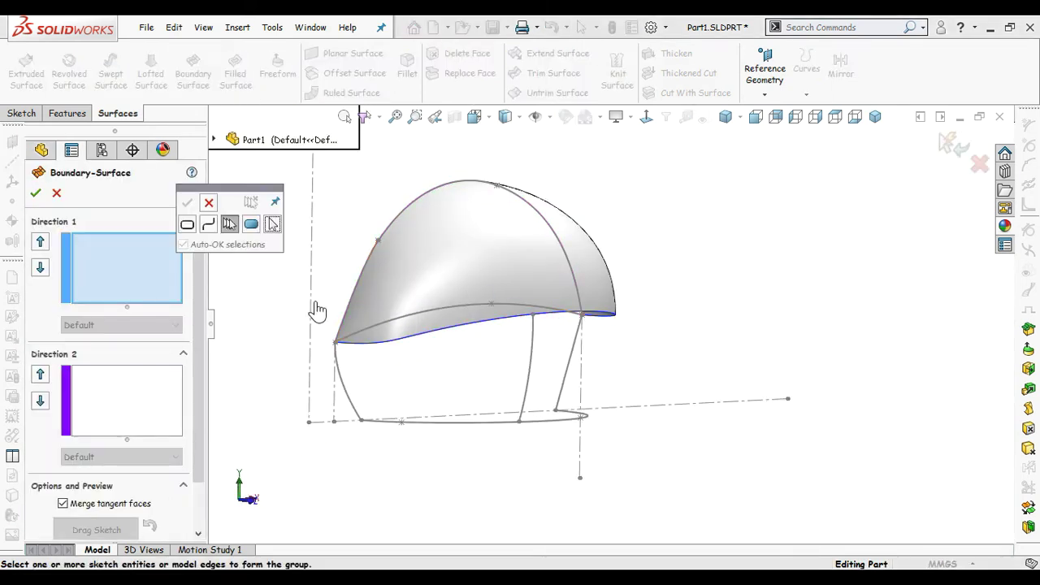
Step: Create a boundary surface between the helmet's bottom edge (Curve1) and the base curve (Sketch4)
click(429, 342)
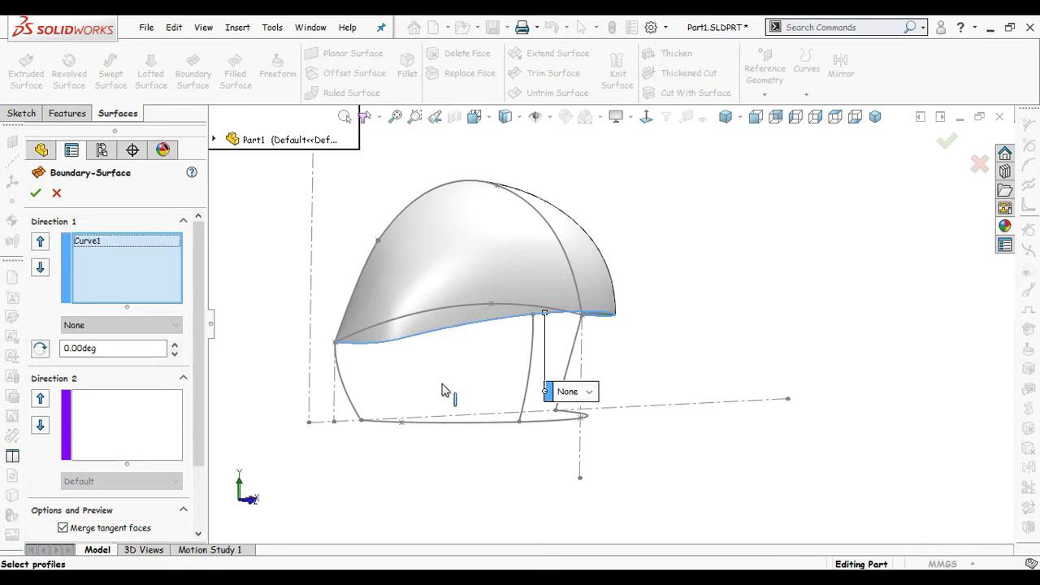
middle_drag(446, 390, 443, 412)
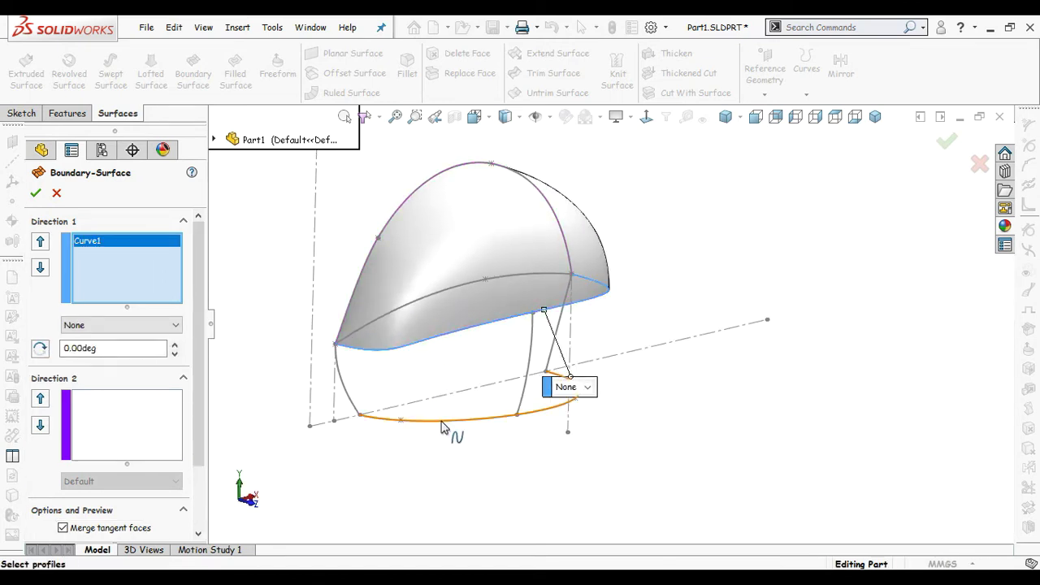
click(441, 428)
click(177, 432)
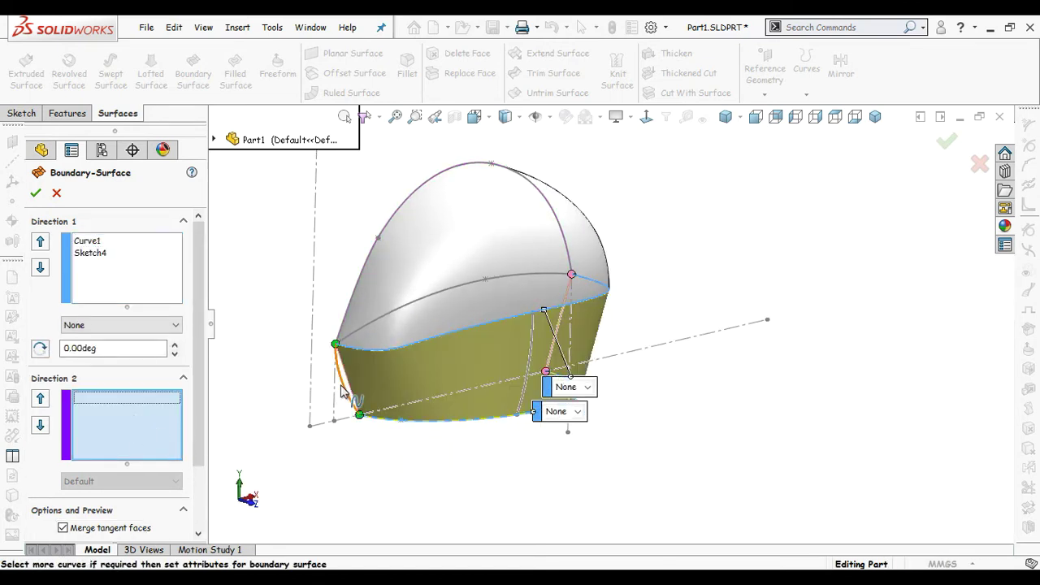
click(343, 392)
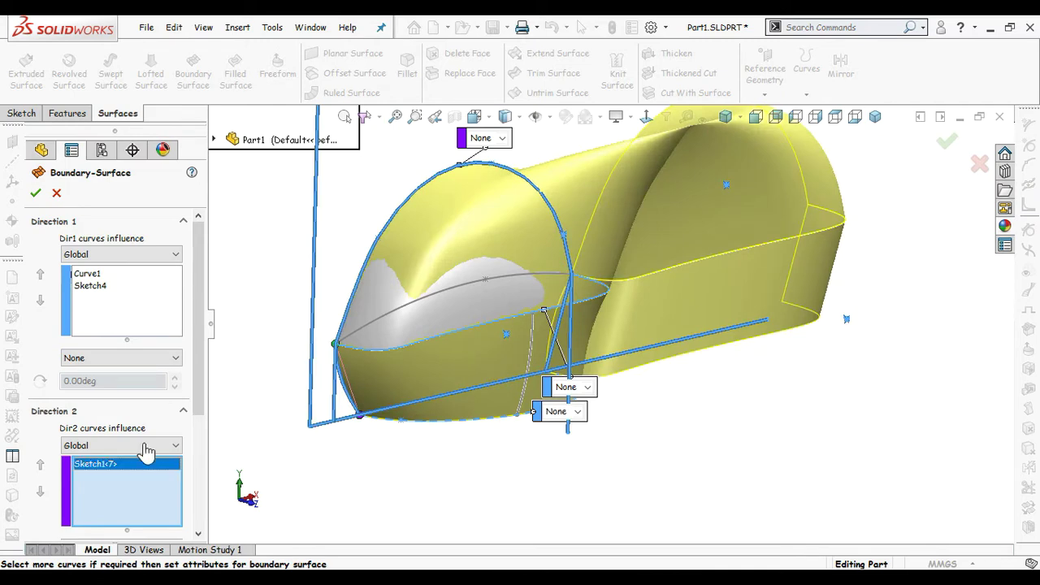
right_click(146, 463)
click(203, 492)
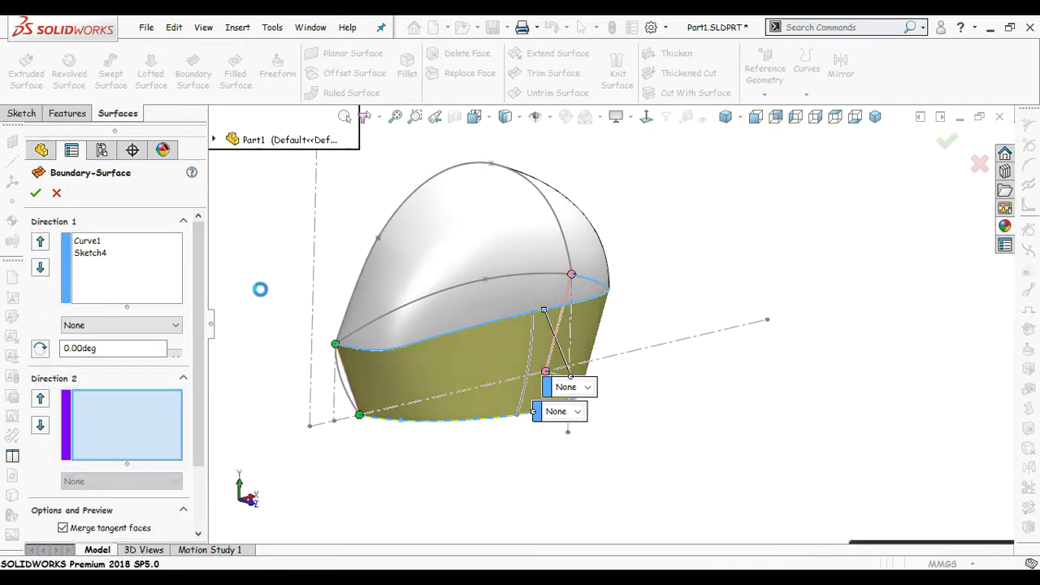
key(Return)
Step: Edit Boundary-Surface2 to add the front, middle and rear side curves as Direction 2 guides
click(154, 506)
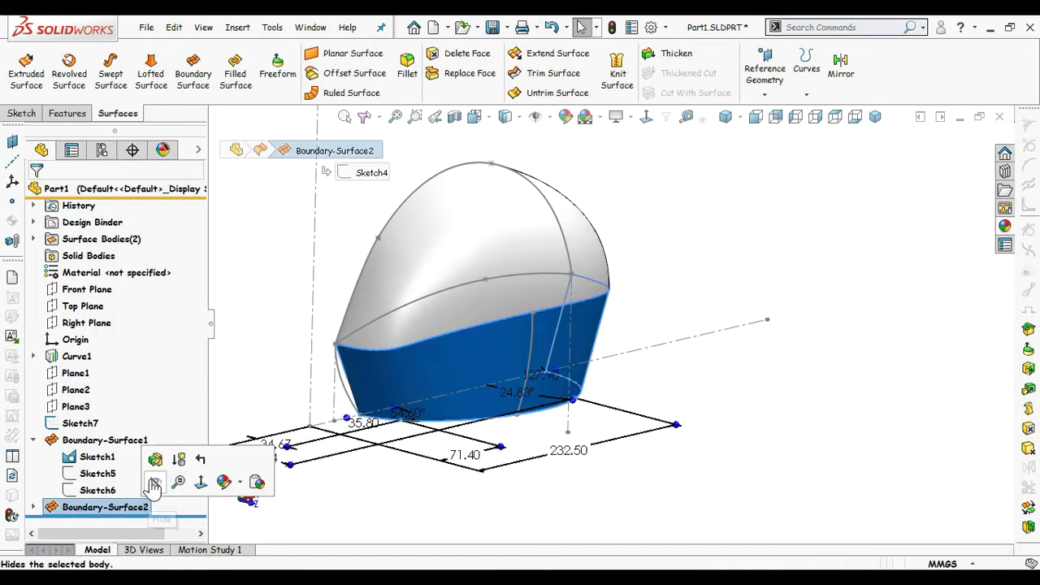
click(256, 282)
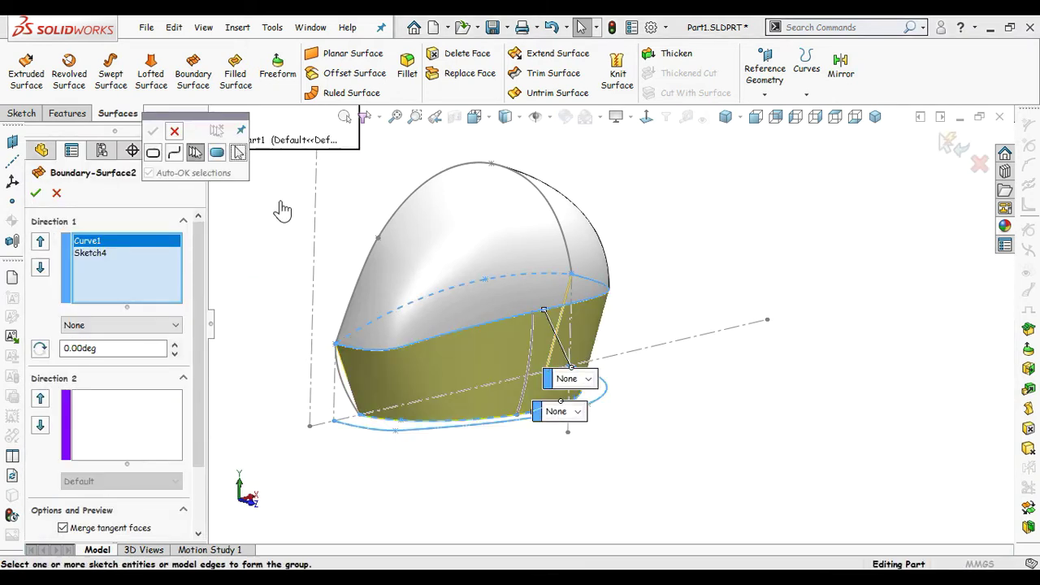
drag(205, 121, 819, 386)
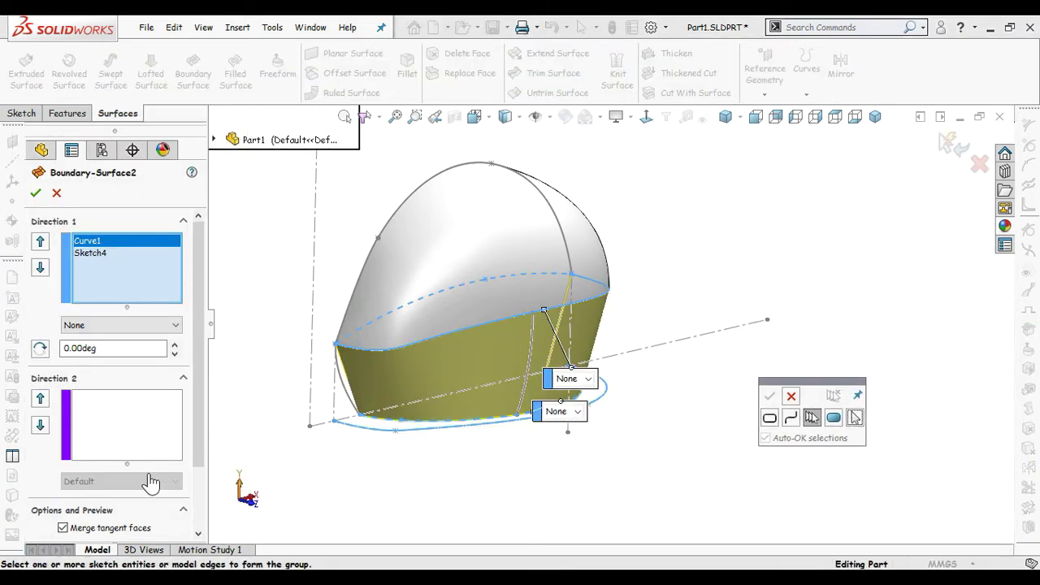
click(163, 442)
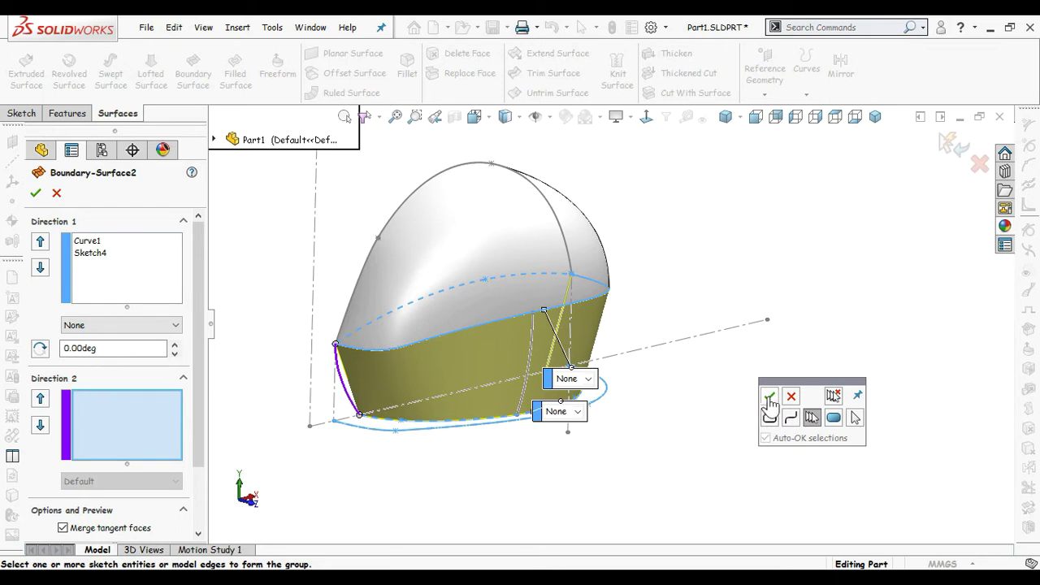
click(769, 398)
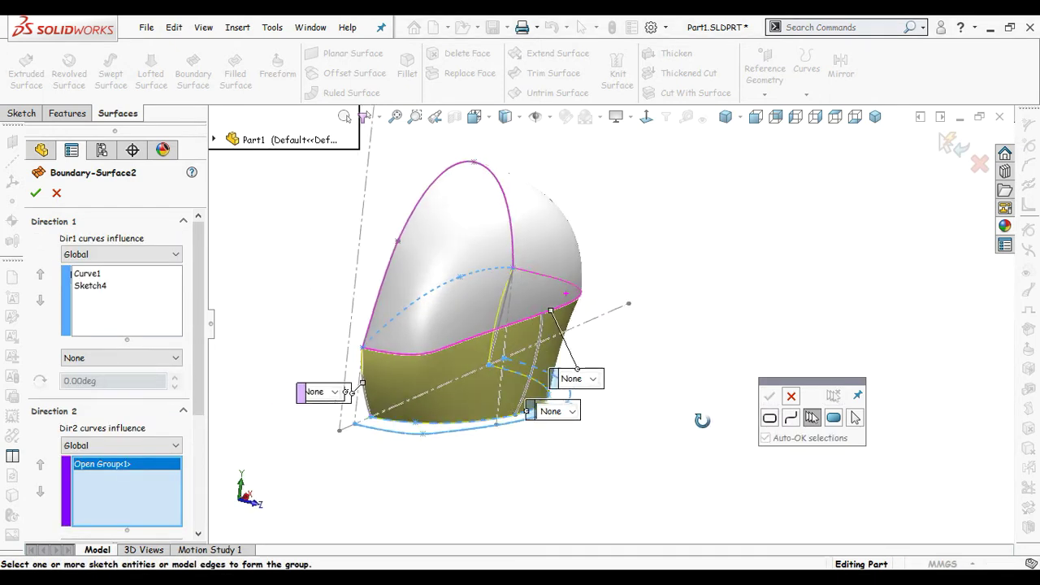
click(776, 401)
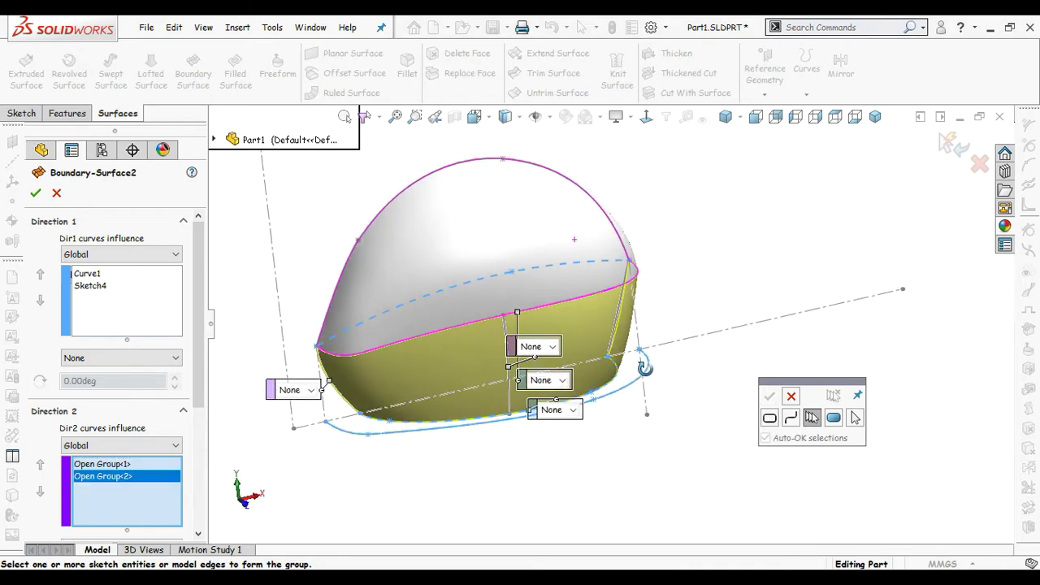
click(770, 398)
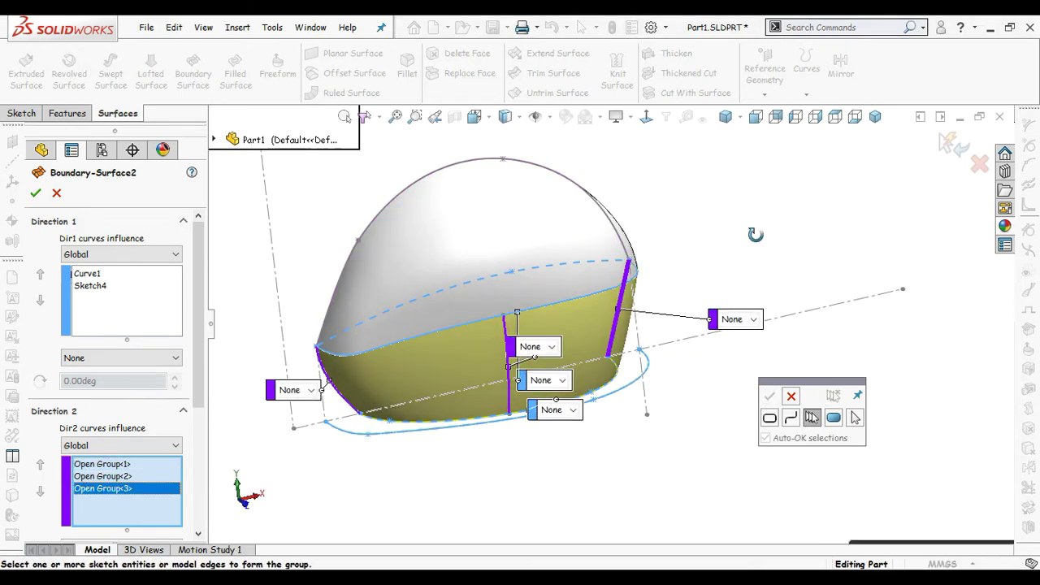
middle_drag(756, 235, 738, 248)
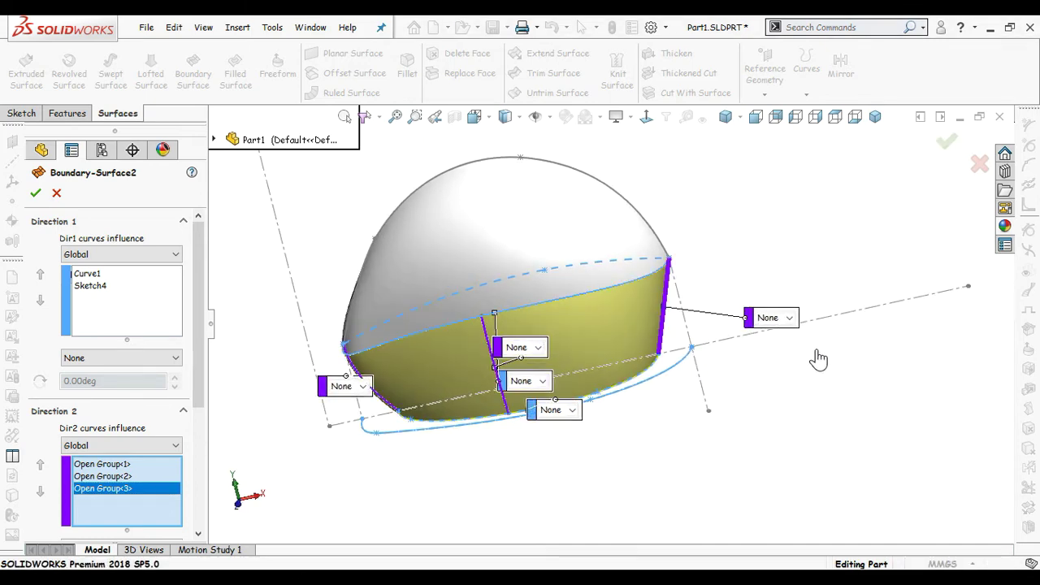
key(Return)
mouse_move(796, 204)
middle_down()
mouse_move(726, 233)
mouse_move(766, 198)
mouse_move(701, 261)
mouse_move(715, 232)
mouse_move(608, 223)
mouse_move(606, 260)
middle_up()
Step: Set Boundary-Surface1's Direction 1 tangency to Normal To Profile
click(520, 195)
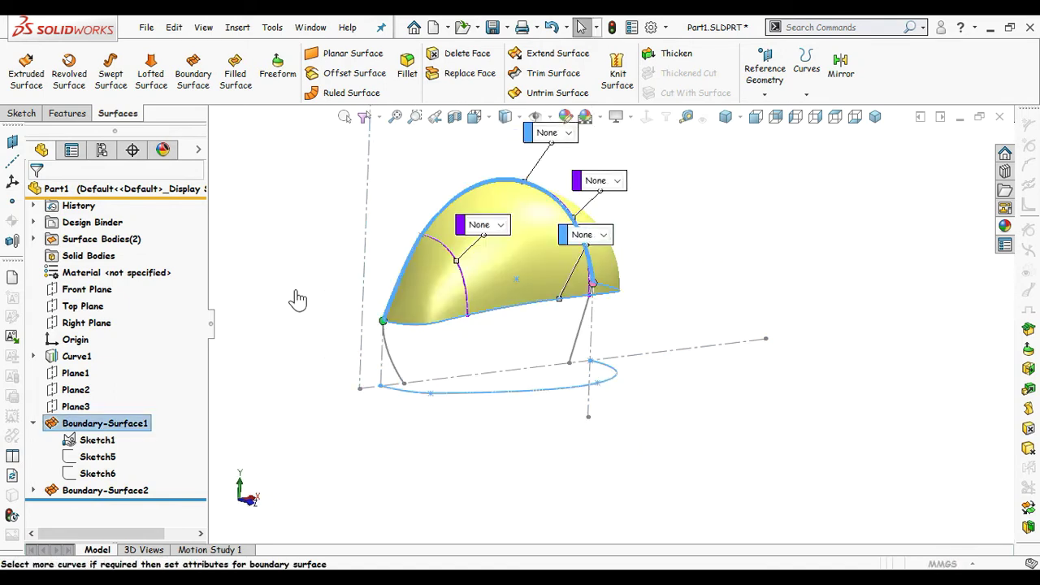
click(177, 230)
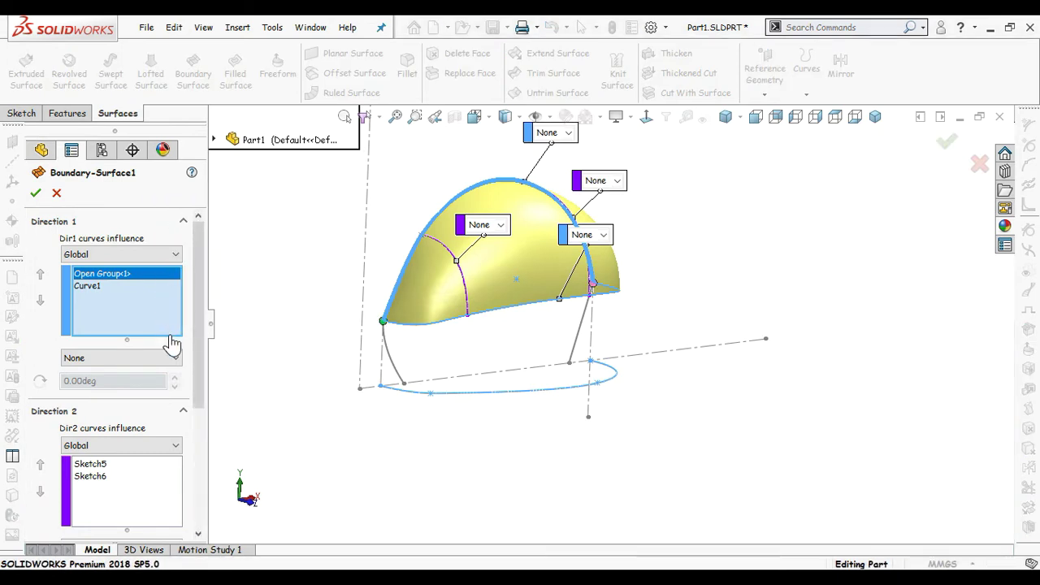
click(171, 365)
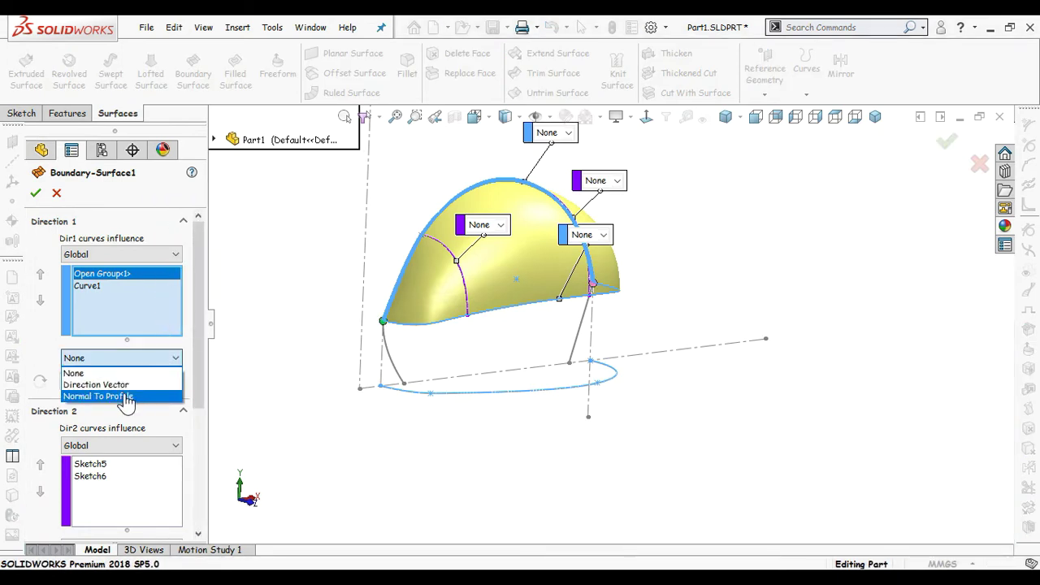
click(128, 398)
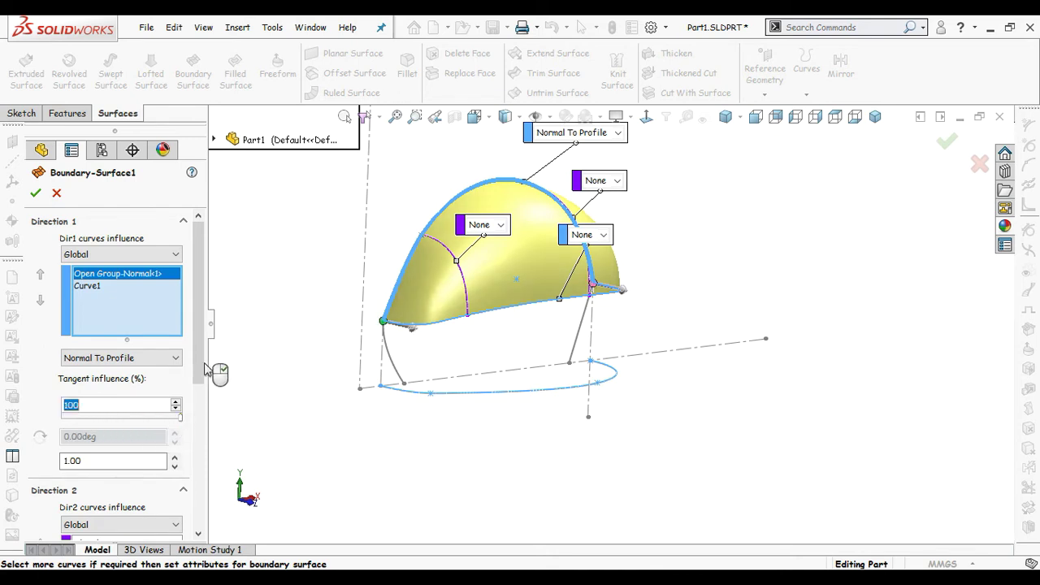
click(35, 195)
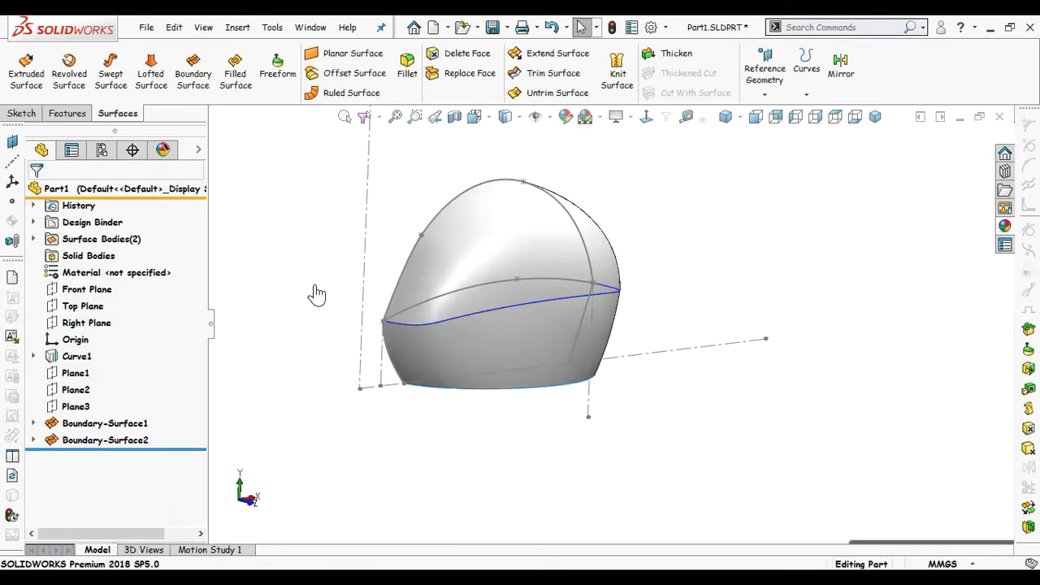
mouse_move(314, 290)
middle_down()
mouse_move(271, 277)
mouse_move(660, 240)
mouse_move(617, 260)
middle_up()
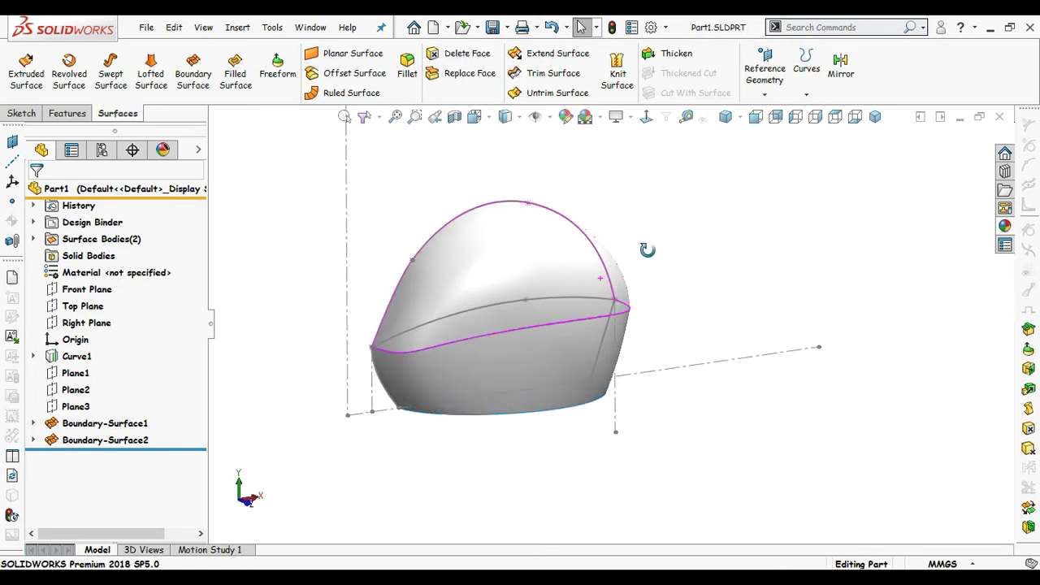
Step: Mirror both boundary surface bodies across the Front Plane
click(87, 291)
click(839, 73)
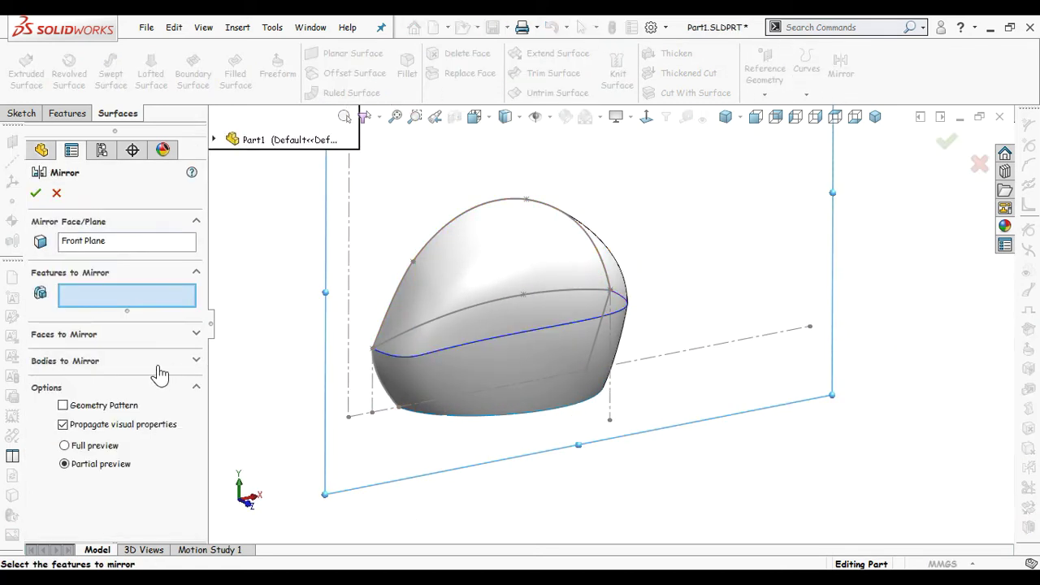
click(82, 360)
click(469, 369)
click(469, 370)
right_click(471, 366)
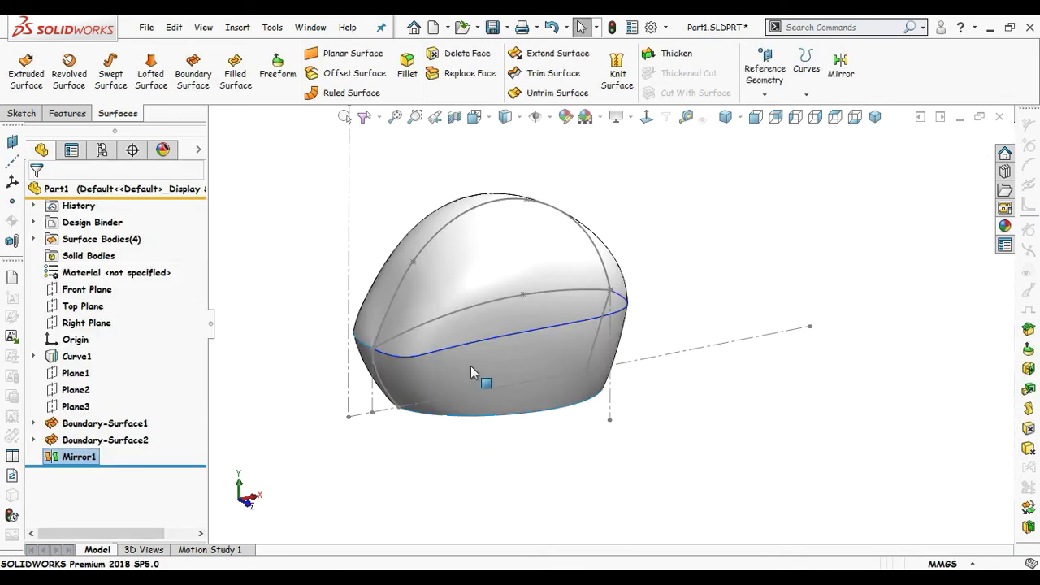
mouse_move(471, 366)
middle_down()
mouse_move(365, 318)
mouse_move(540, 319)
mouse_move(383, 389)
middle_up()
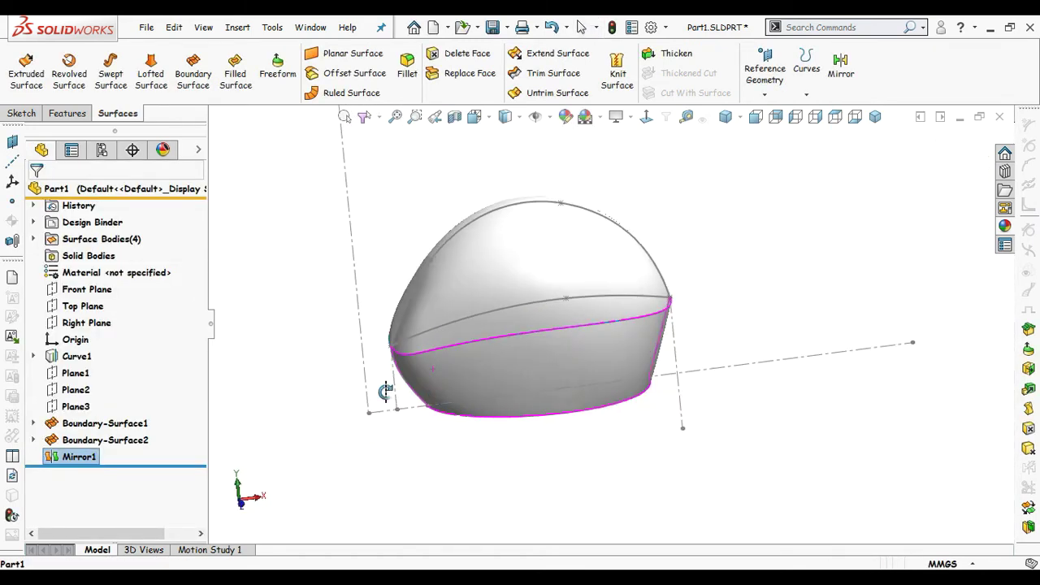
click(81, 457)
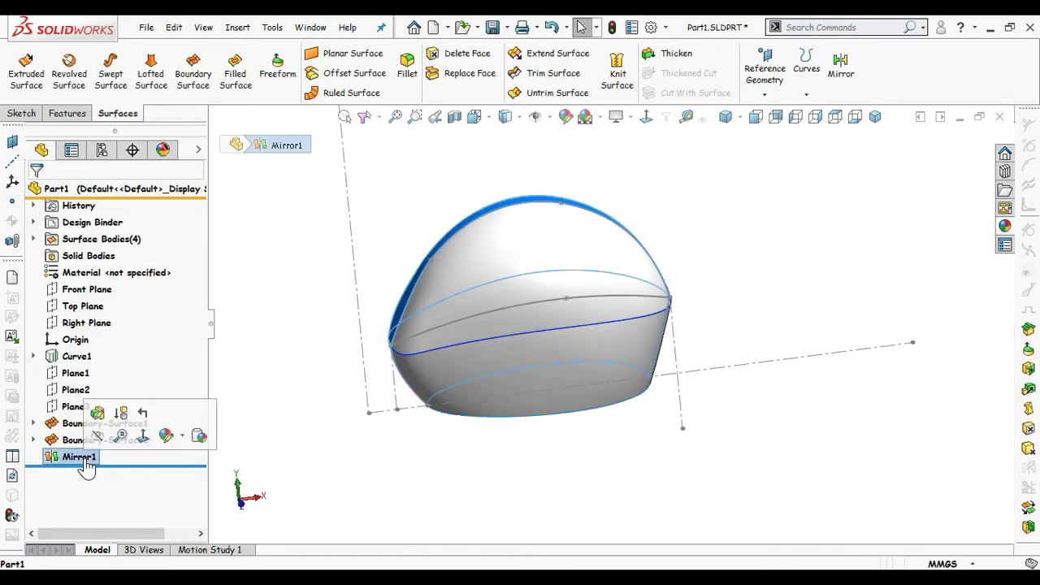
click(248, 371)
mouse_move(538, 273)
middle_down()
mouse_move(552, 290)
mouse_move(493, 417)
mouse_move(548, 469)
middle_up()
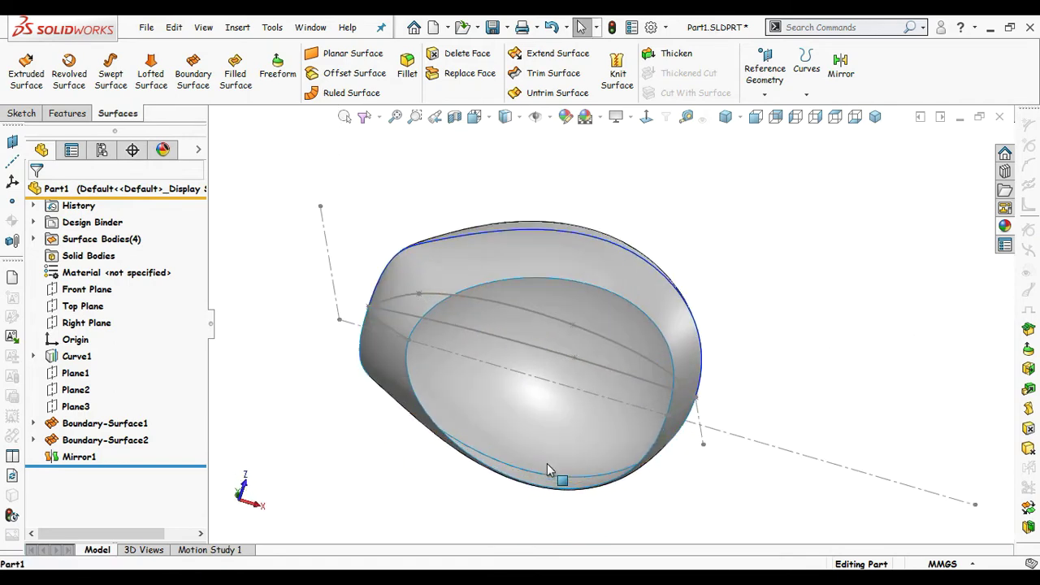
click(236, 78)
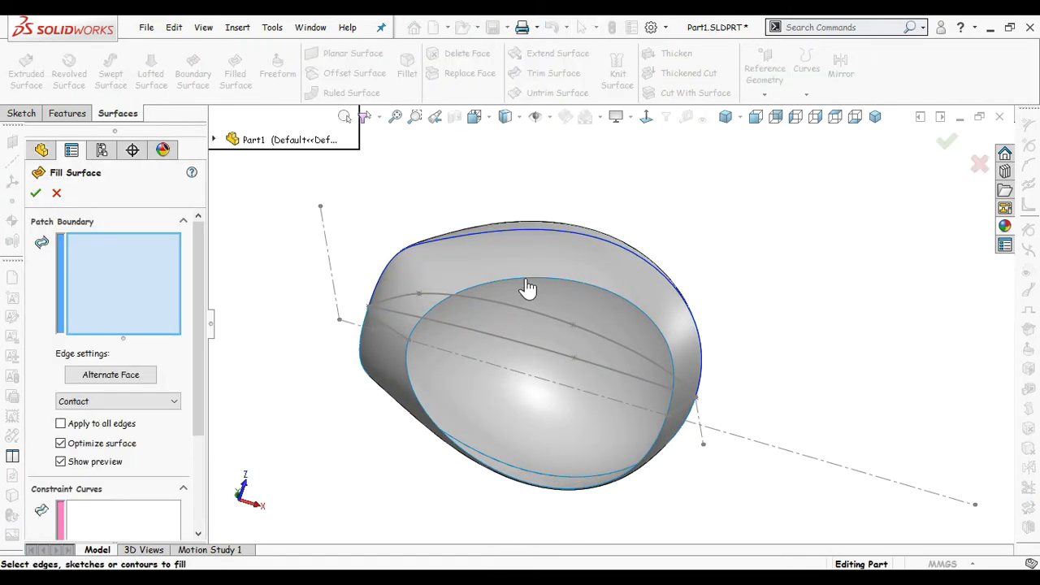
click(529, 289)
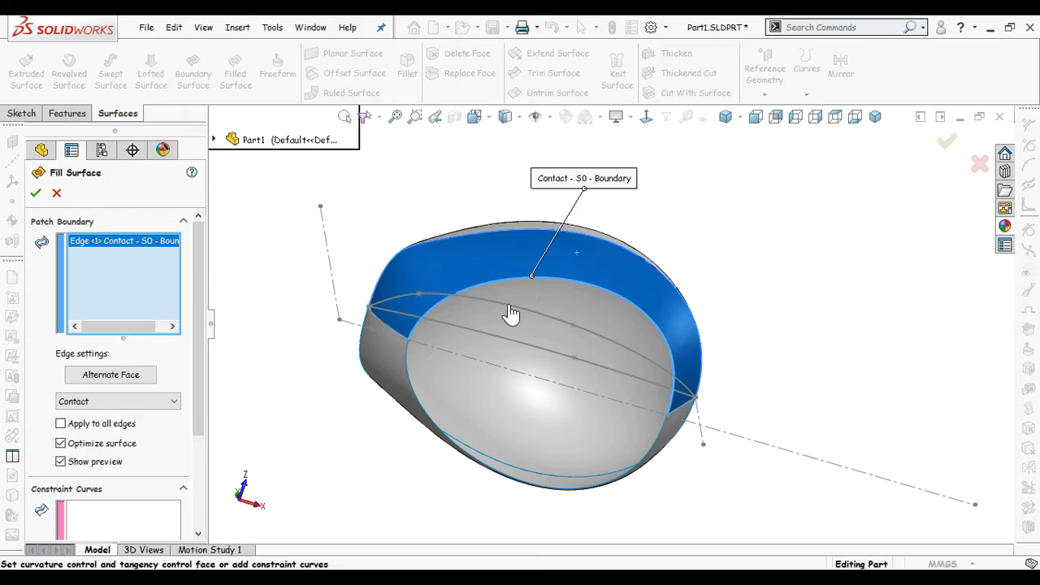
click(405, 357)
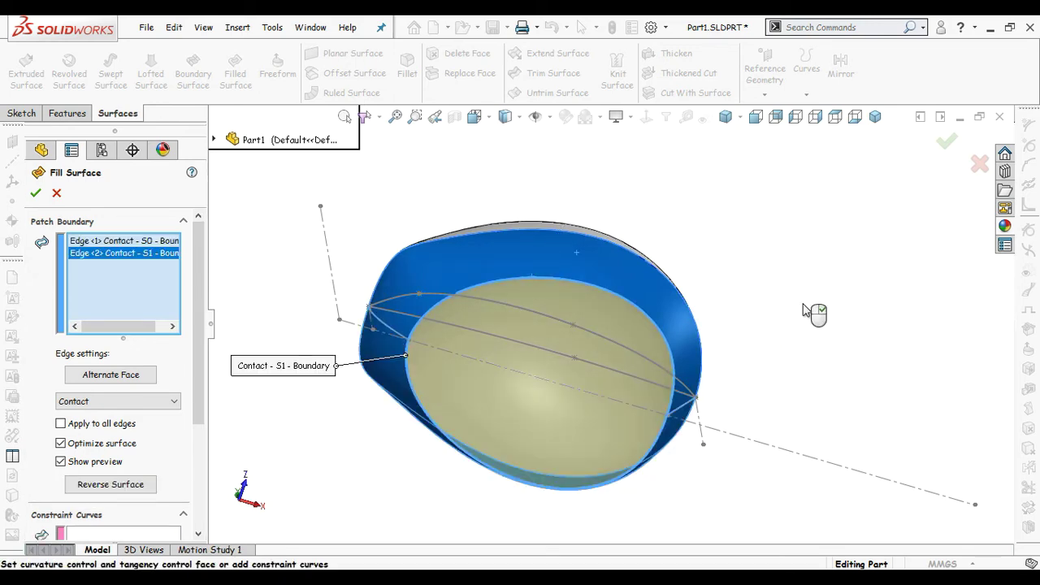
right_click(804, 310)
middle_drag(684, 220, 641, 163)
click(618, 69)
middle_drag(655, 251, 686, 175)
click(559, 314)
click(516, 290)
click(574, 429)
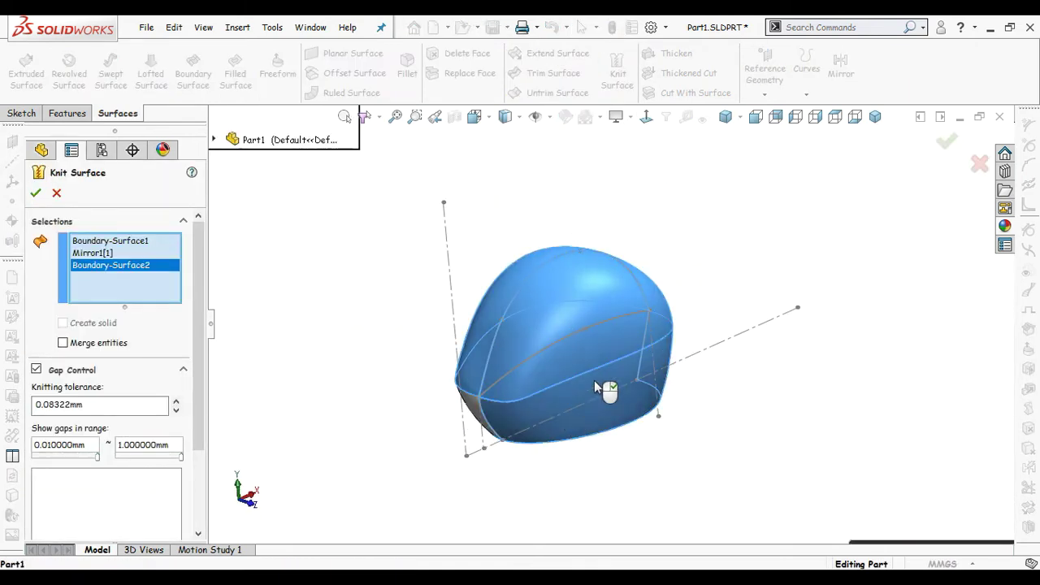
mouse_move(594, 380)
middle_down()
mouse_move(492, 399)
mouse_move(509, 361)
middle_up()
click(492, 398)
click(509, 362)
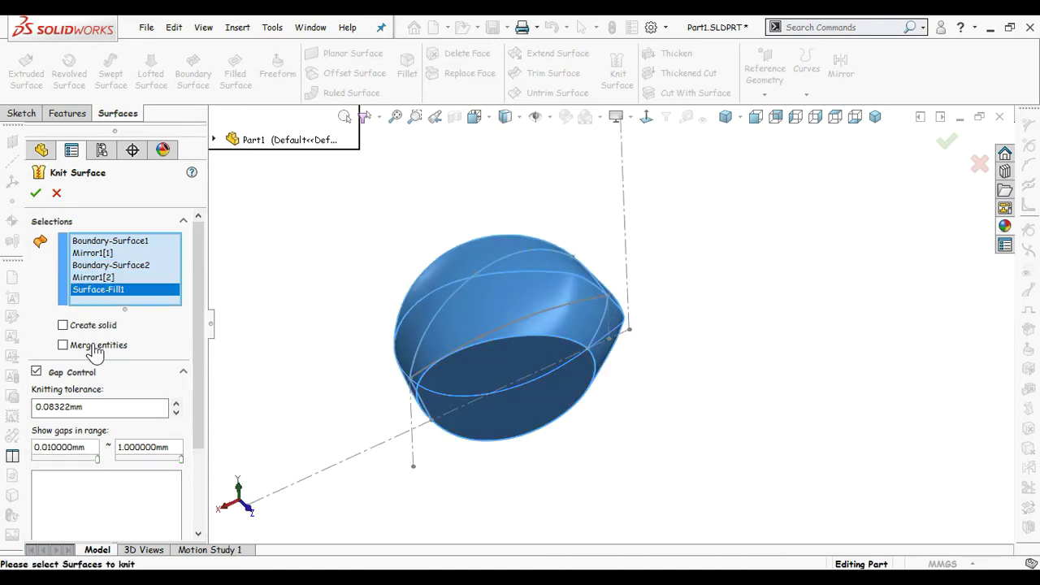
click(35, 194)
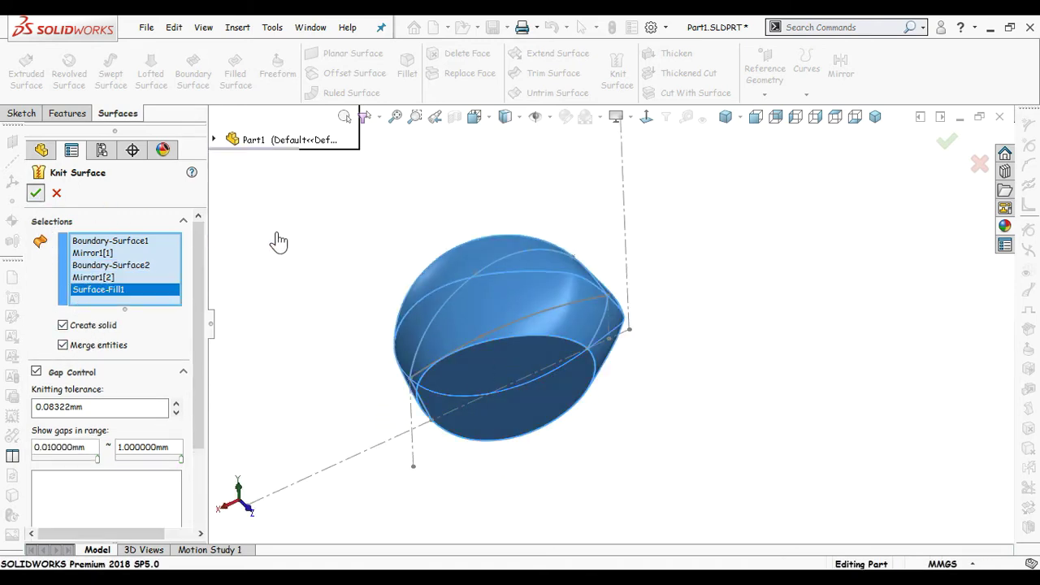
middle_drag(359, 249, 321, 288)
mouse_move(578, 248)
middle_down()
mouse_move(522, 216)
mouse_move(561, 239)
middle_up()
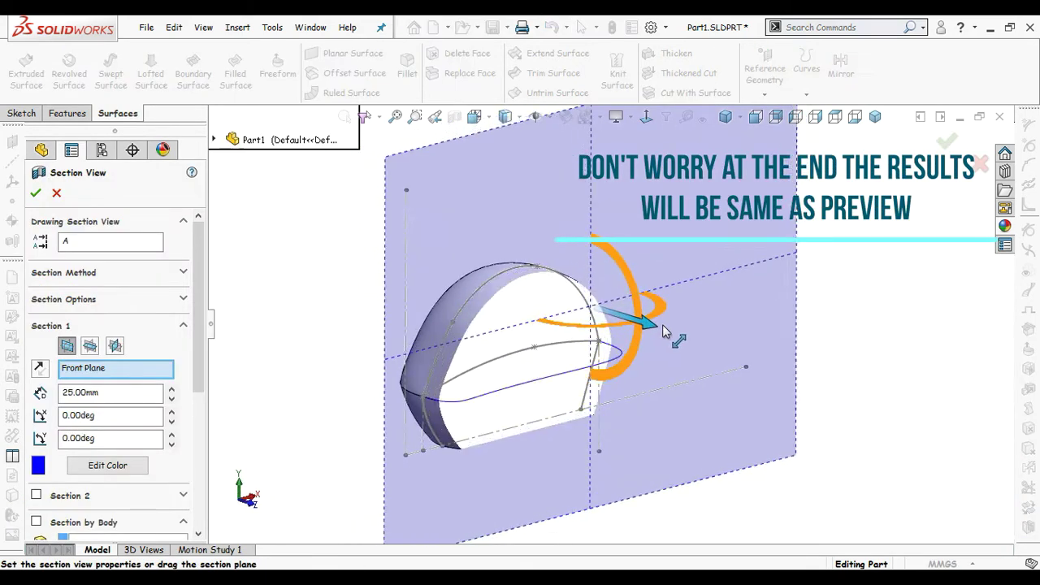
drag(662, 324, 629, 337)
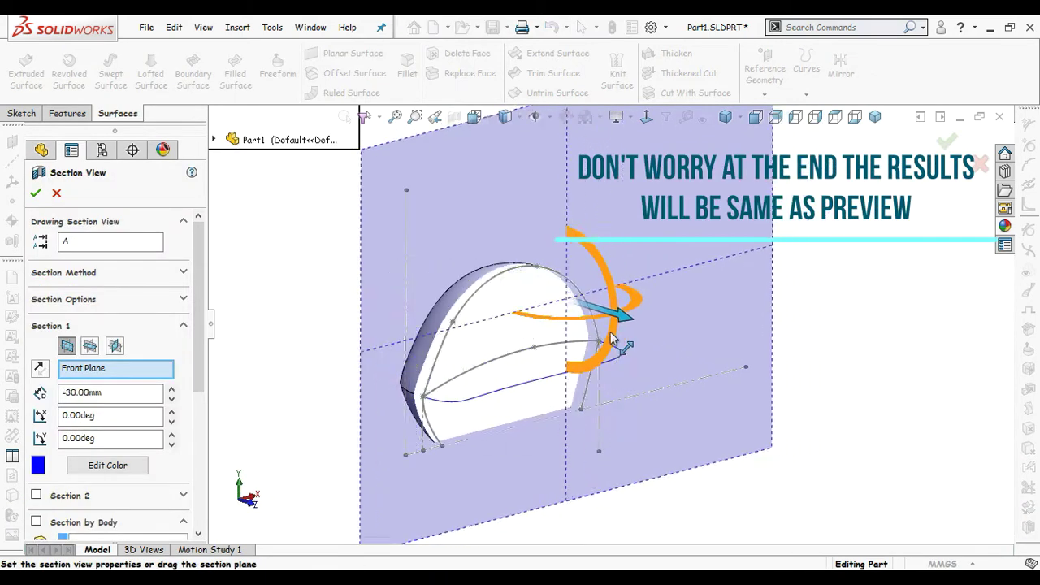
click(978, 166)
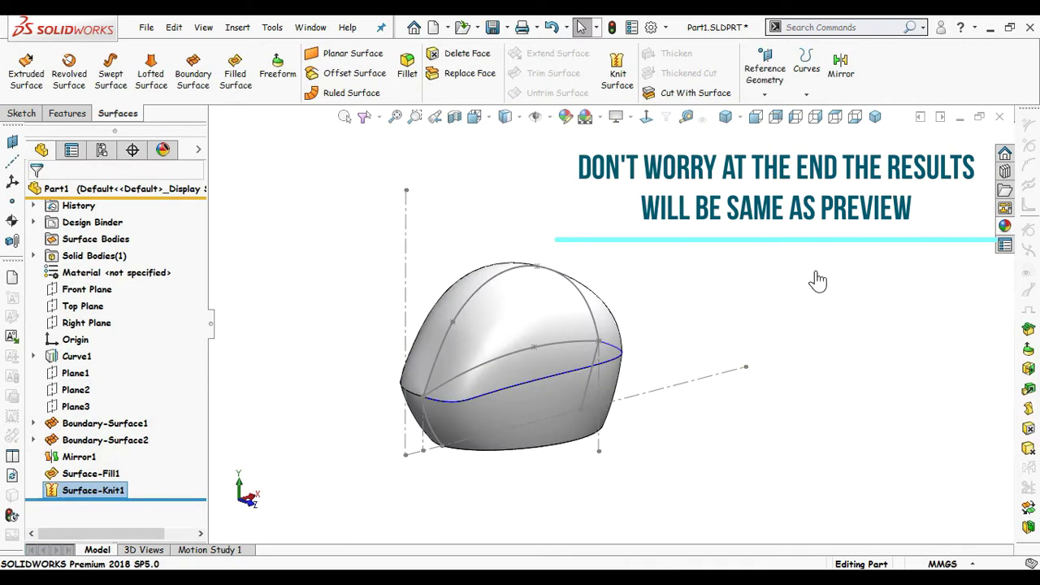
middle_drag(817, 282, 515, 301)
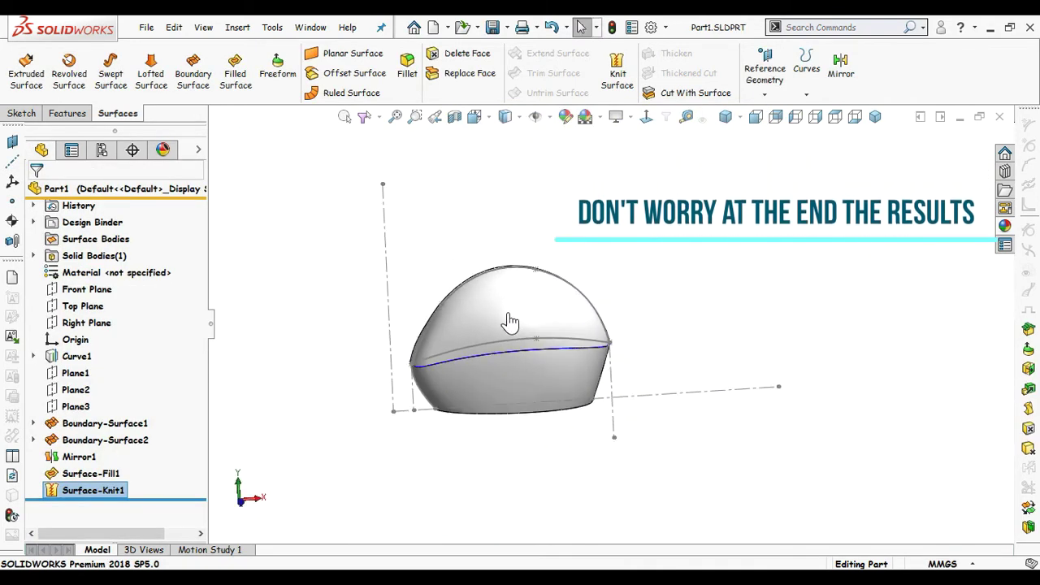
Step: Start a Right Plane sketch and draw the slanted and horizontal profile lines
click(87, 326)
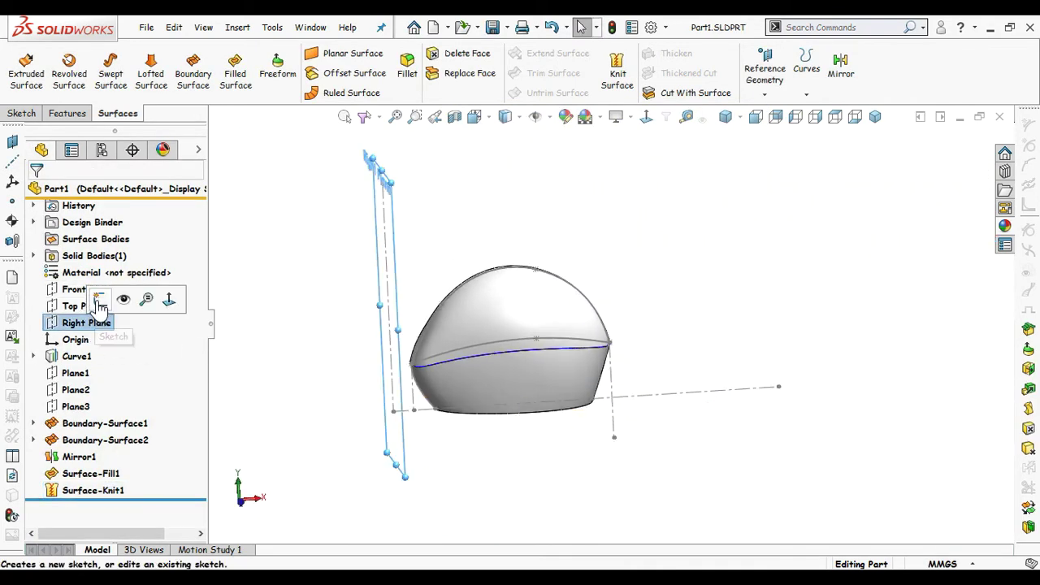
click(104, 298)
click(645, 116)
click(717, 287)
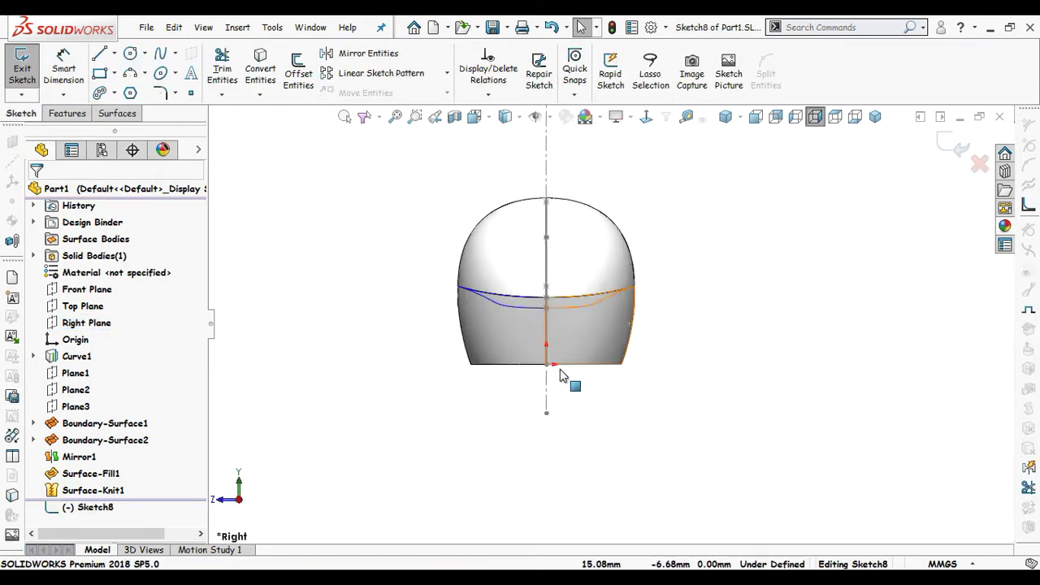
scroll(568, 343, down, 3)
key(s)
key(l)
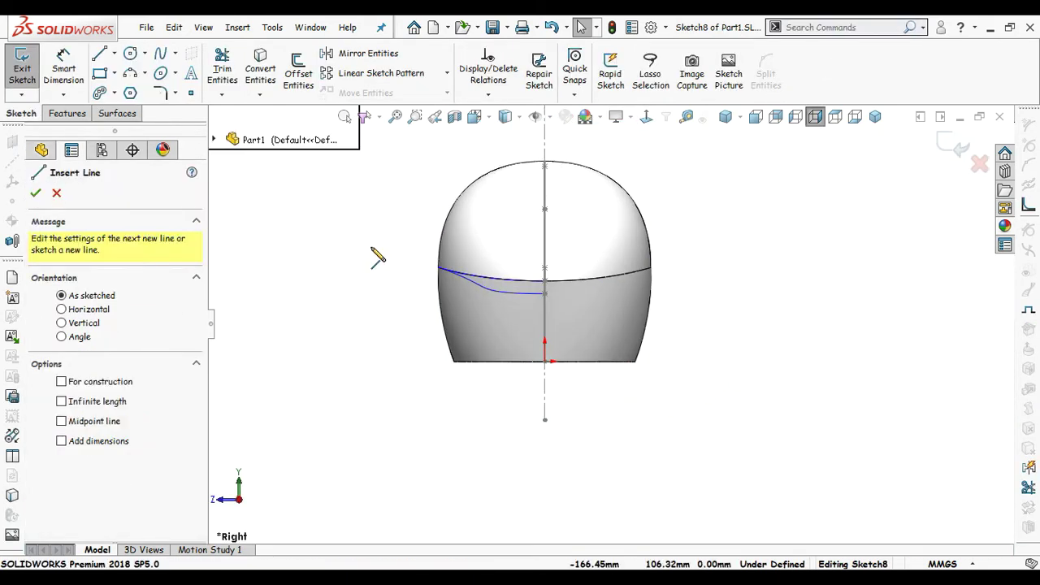
mouse_move(371, 227)
mouse_down()
mouse_move(430, 343)
mouse_move(544, 344)
mouse_up()
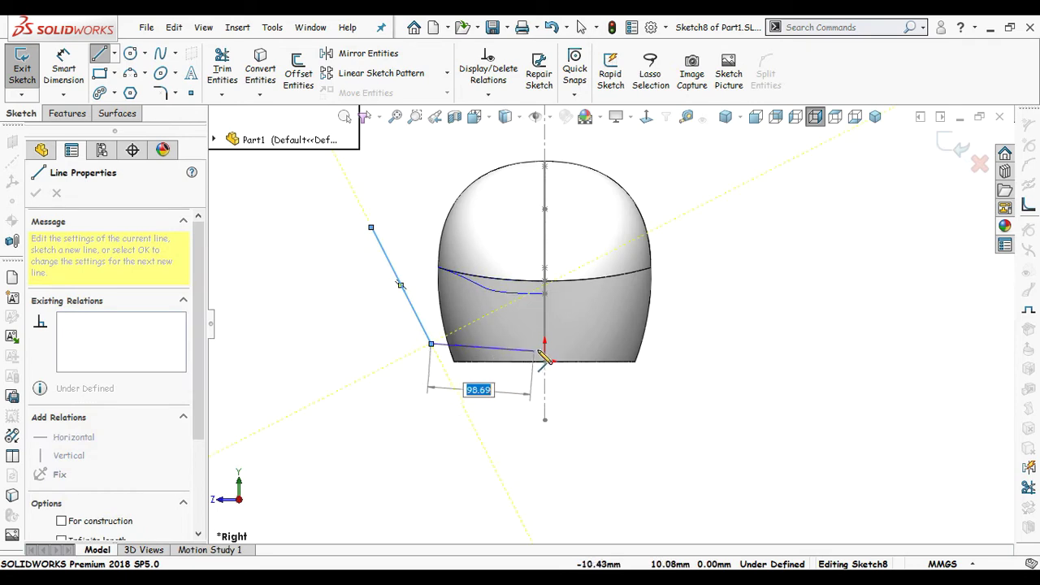
key(Escape)
scroll(493, 332, down, 2)
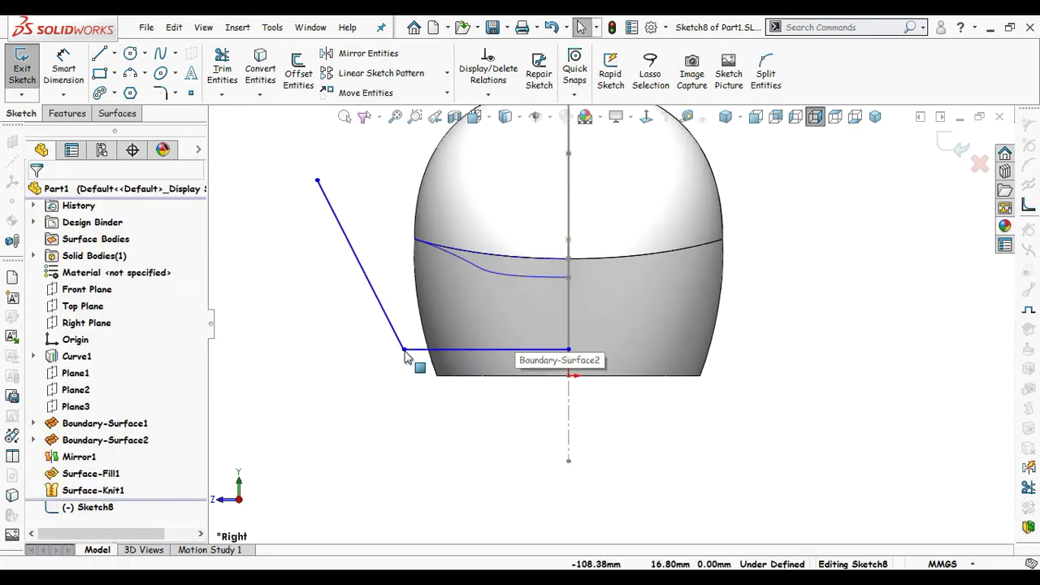
drag(403, 349, 430, 378)
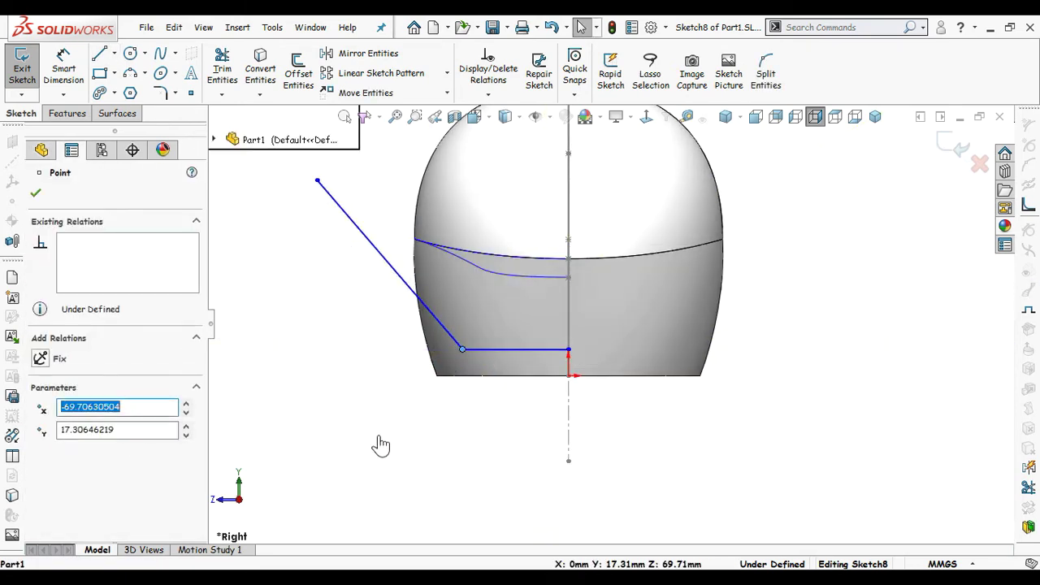
Step: Draw a horizontal construction line from the origin to the left of the helmet
right_drag(378, 441, 382, 343)
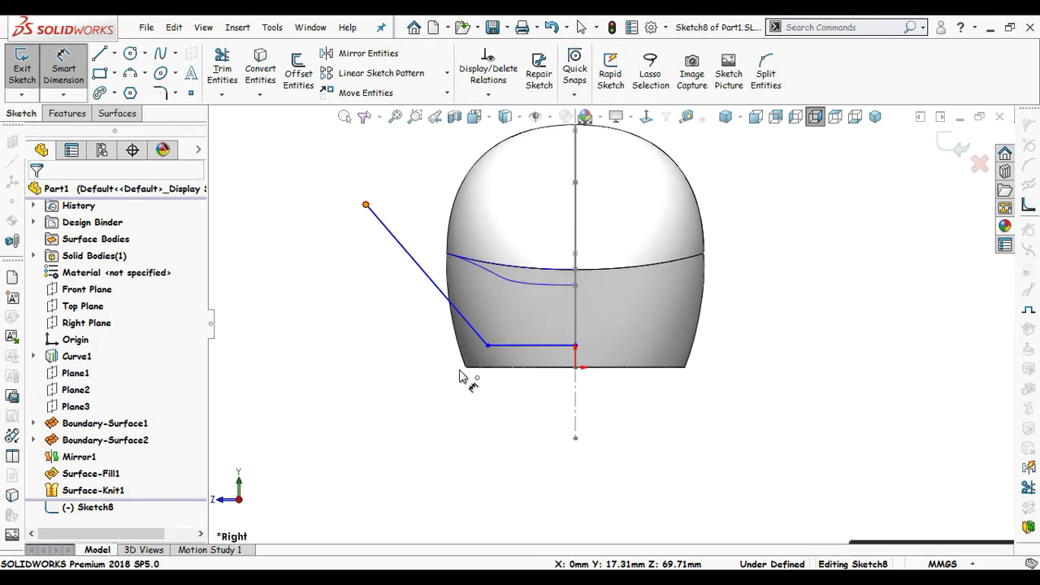
click(366, 204)
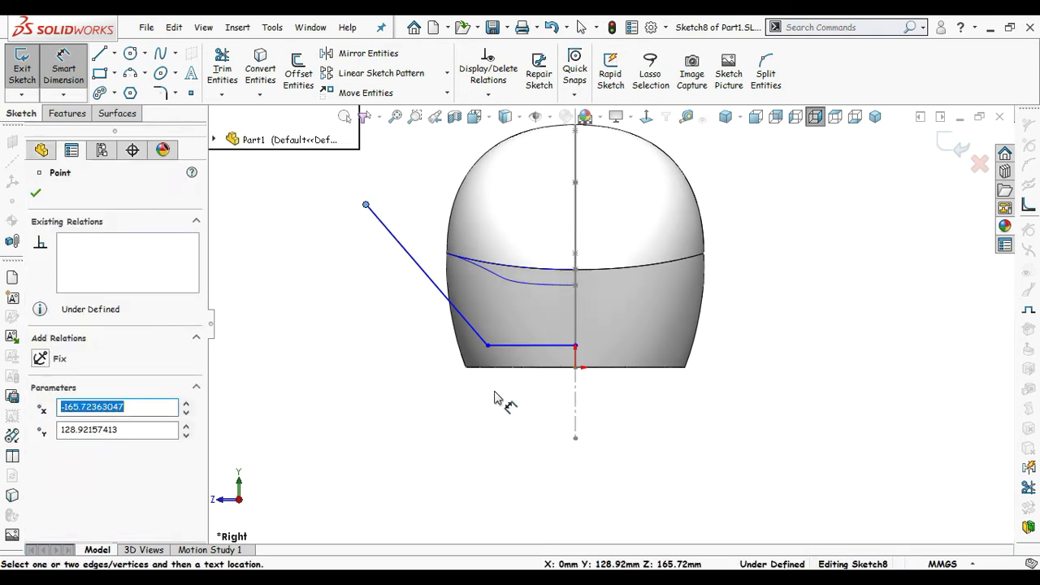
key(Escape)
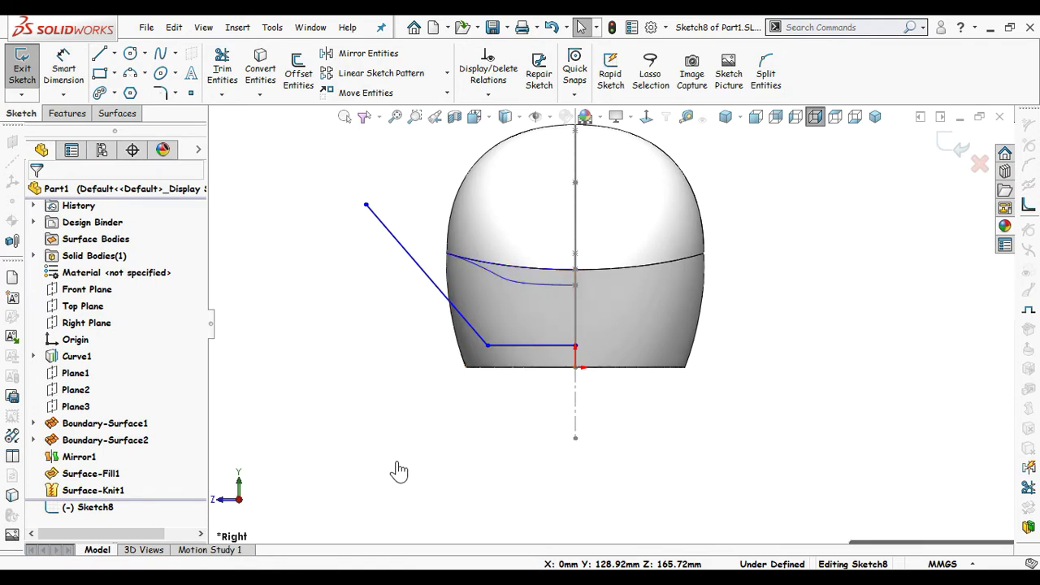
key(l)
click(575, 367)
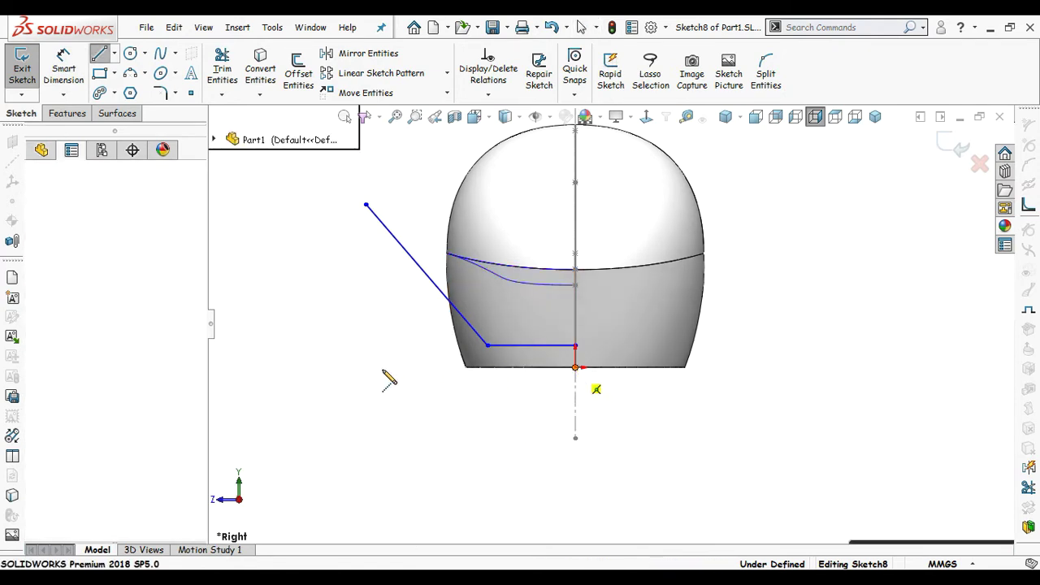
click(351, 368)
Step: Dimension the slanted line's upper endpoint 89.17 above the construction line
key(Escape)
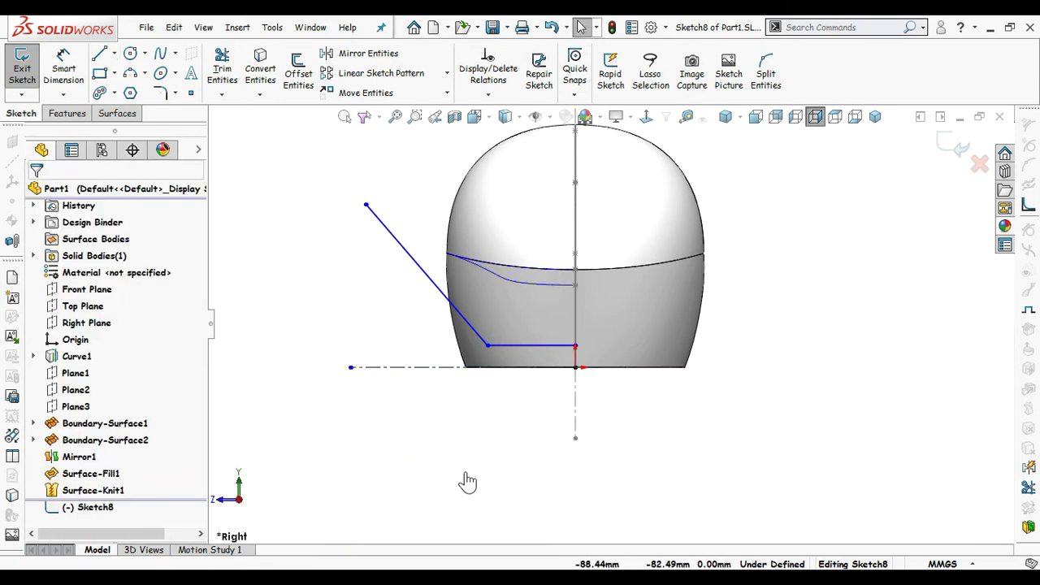
right_drag(464, 480, 496, 383)
click(515, 367)
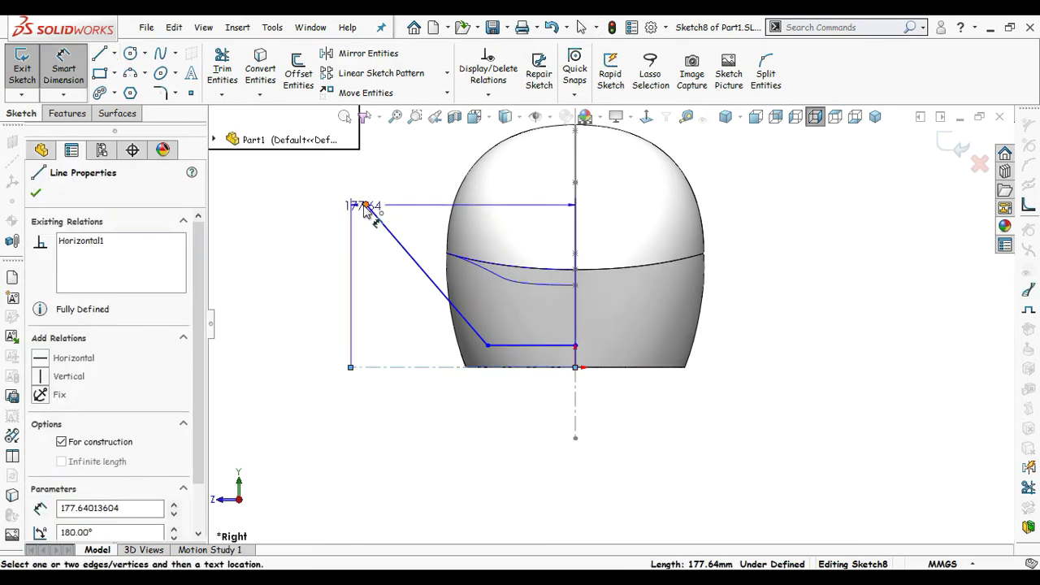
click(365, 205)
click(299, 271)
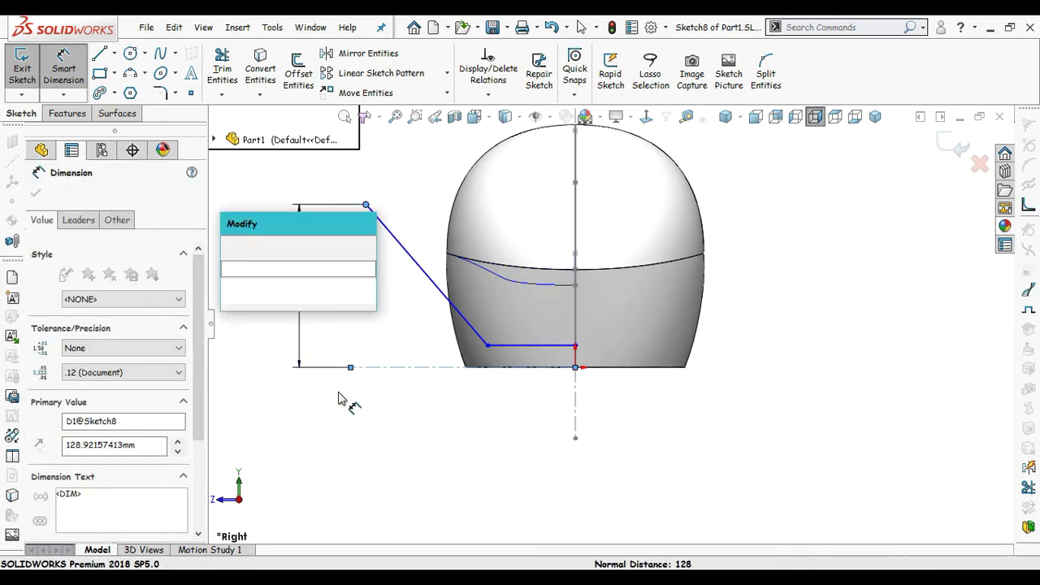
text(89.17)
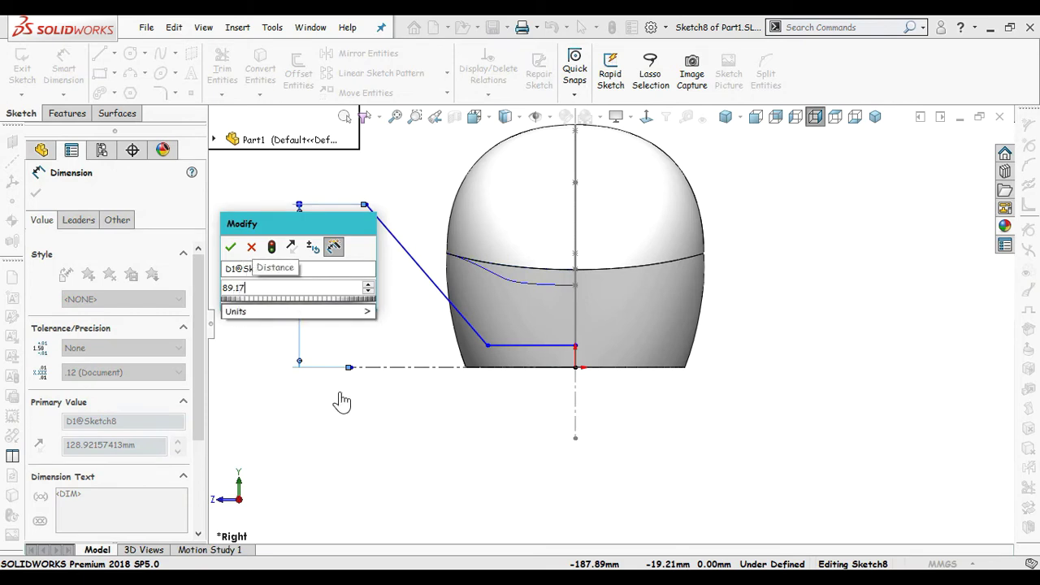
key(Return)
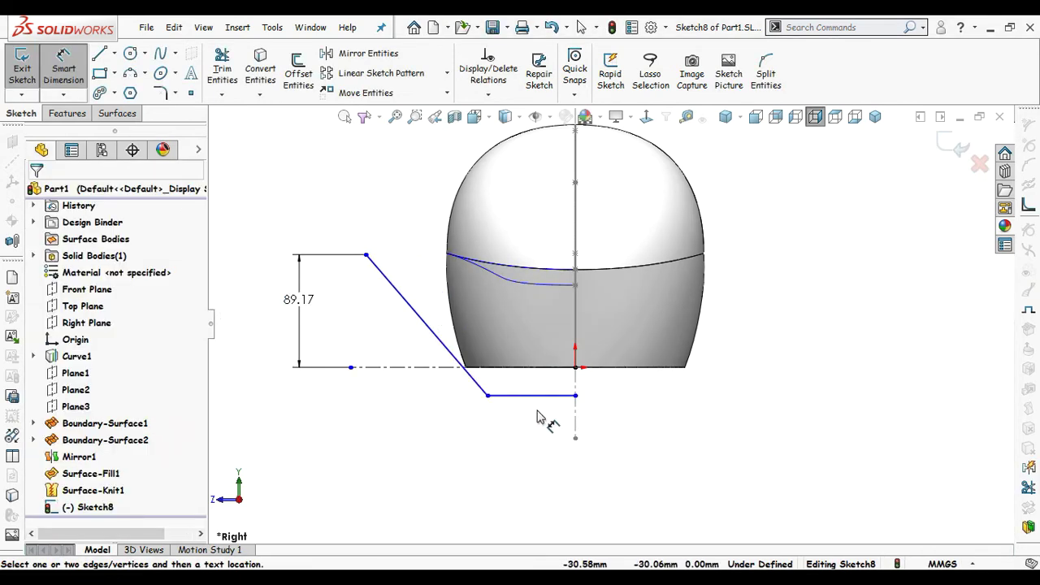
key(Escape)
Step: Reposition the horizontal base line and dimension its length to 56.14
mouse_move(504, 404)
mouse_down()
mouse_move(504, 338)
mouse_move(510, 355)
mouse_up()
right_drag(449, 476, 468, 398)
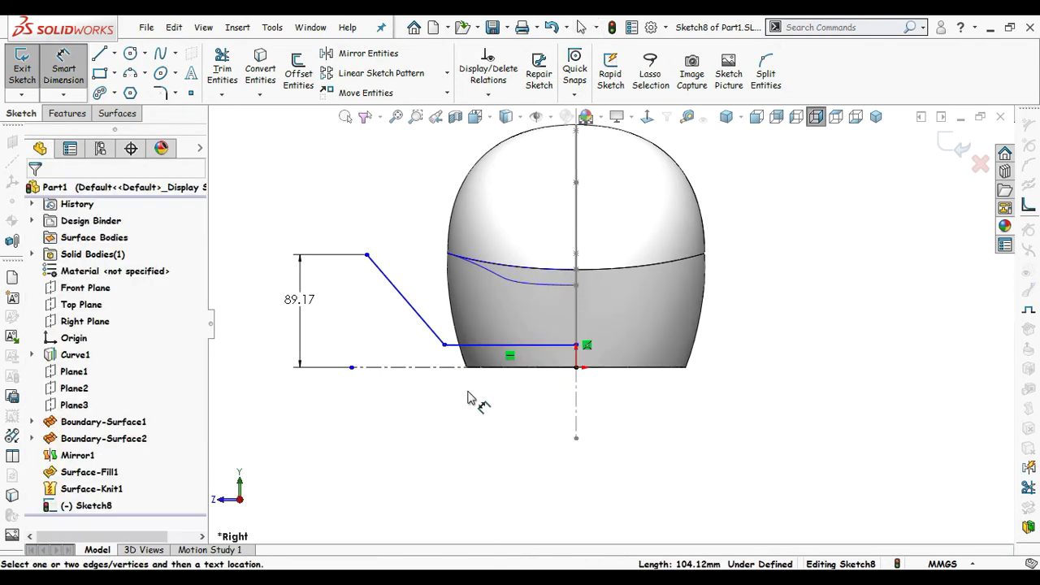
click(467, 353)
click(497, 427)
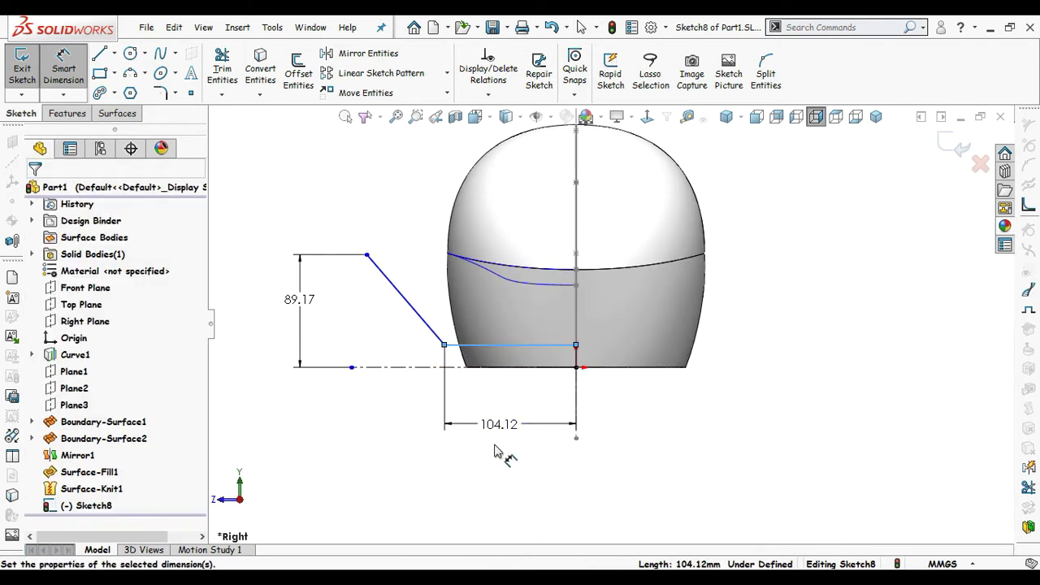
text(56.14)
key(Return)
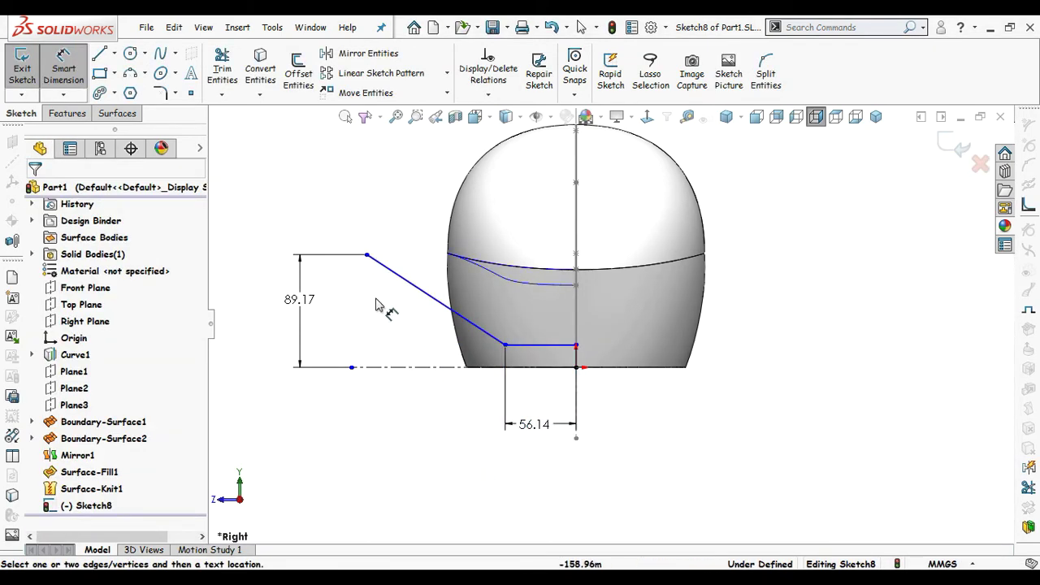
Step: Dimension the slanted line's upper endpoint 141.38 horizontally from the origin
click(366, 255)
click(576, 367)
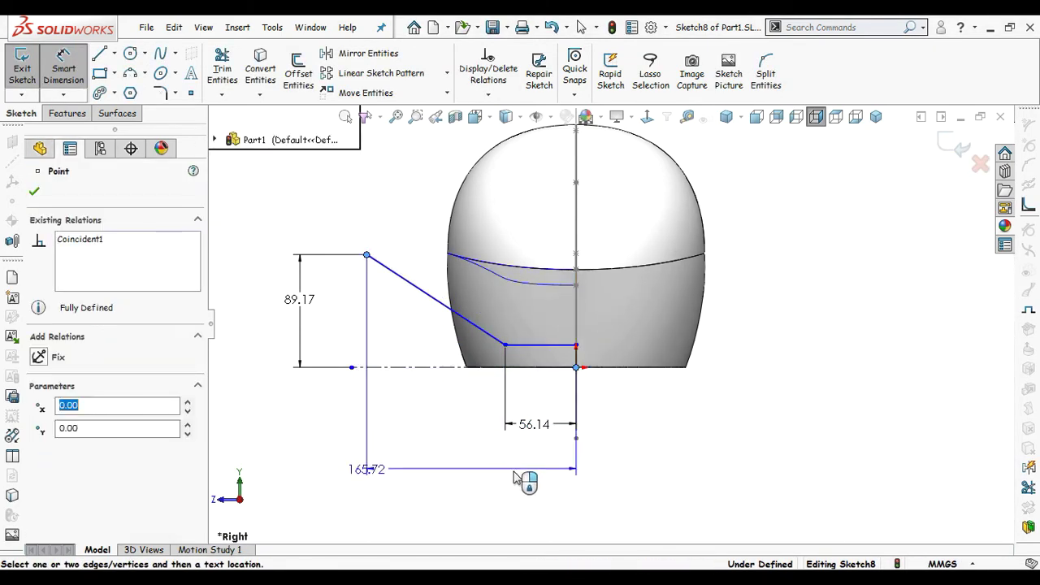
click(485, 497)
text(13)
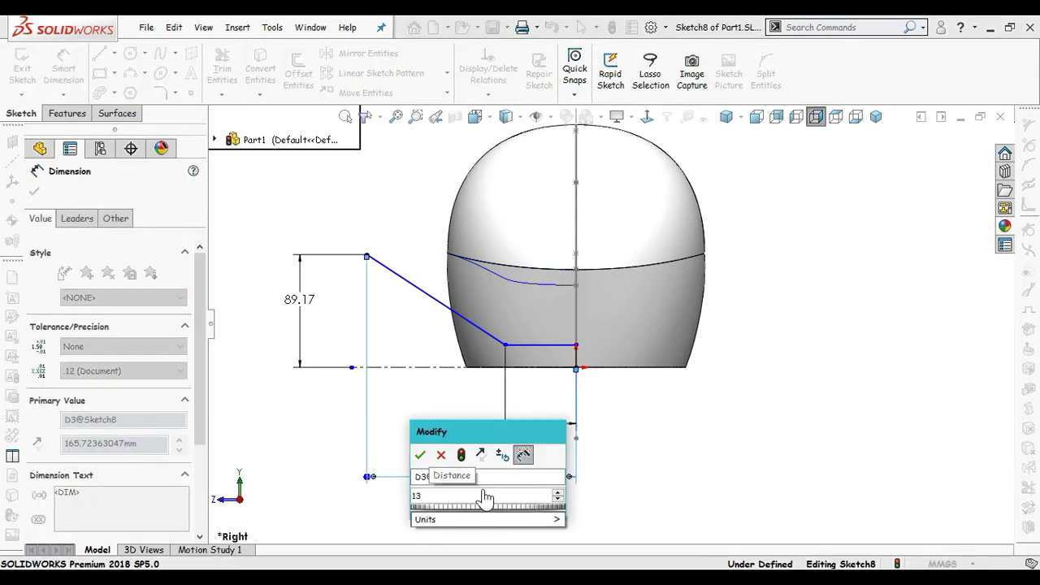
text(61)
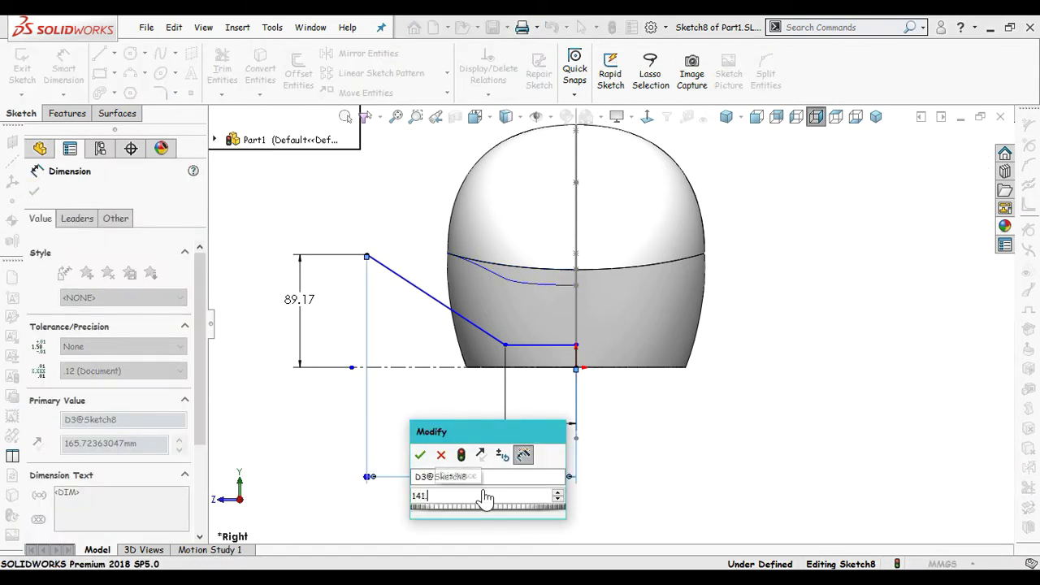
text(38)
key(Return)
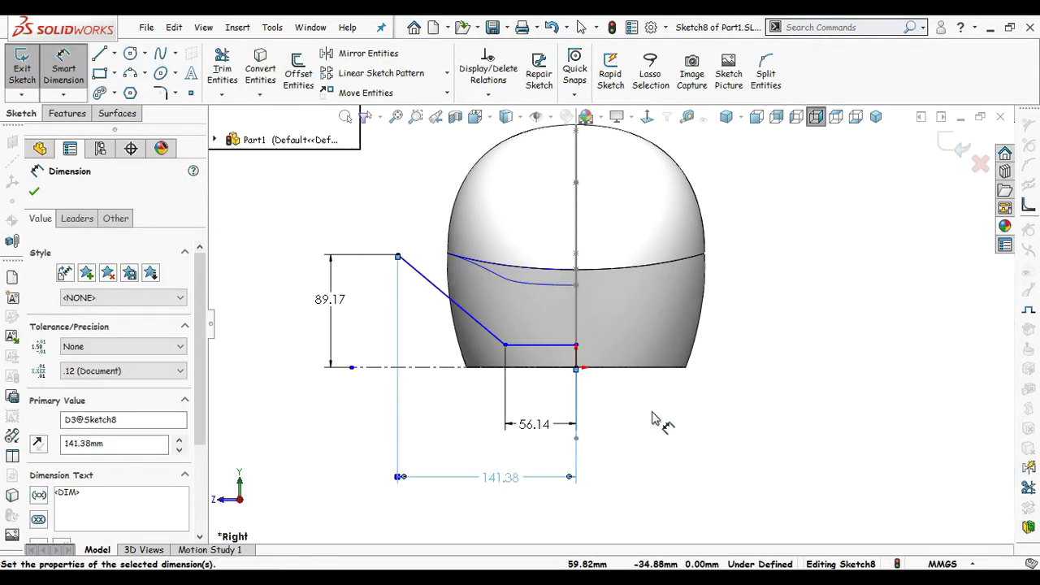
click(652, 418)
Step: Set a 135° angle between the slanted and horizontal lines
click(499, 343)
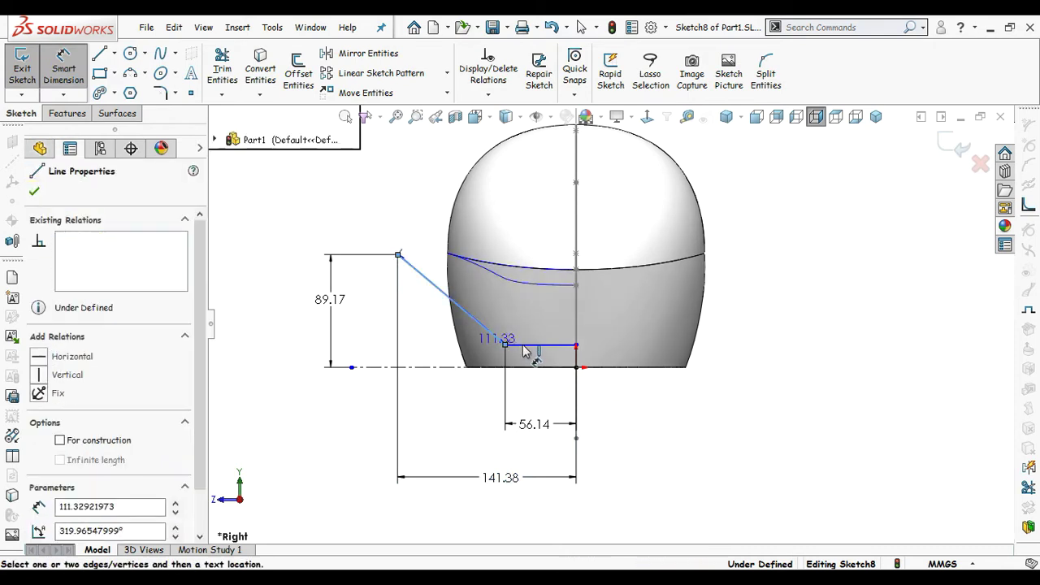
click(540, 345)
click(529, 343)
text(135)
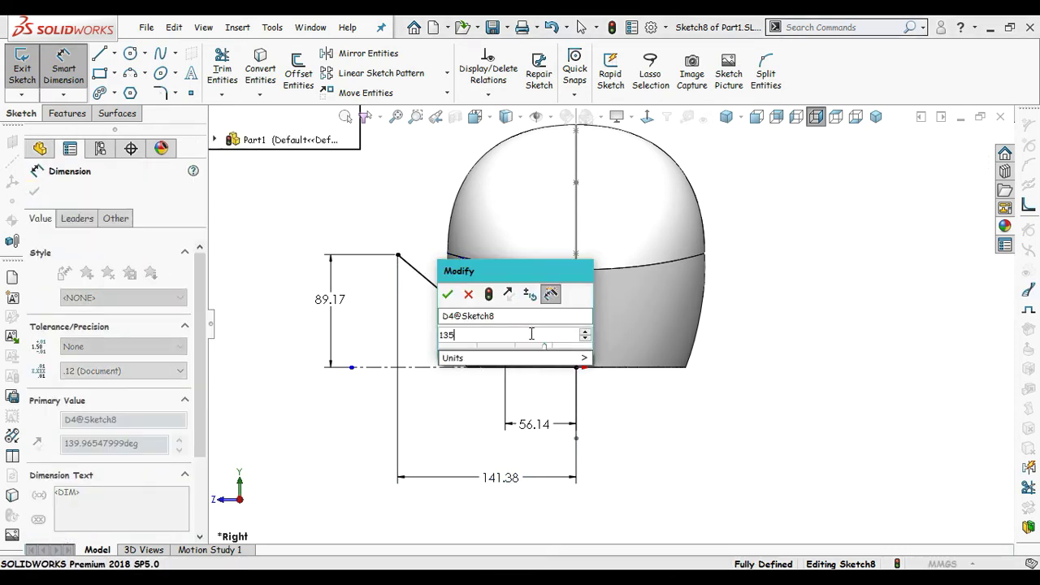
key(Return)
click(667, 437)
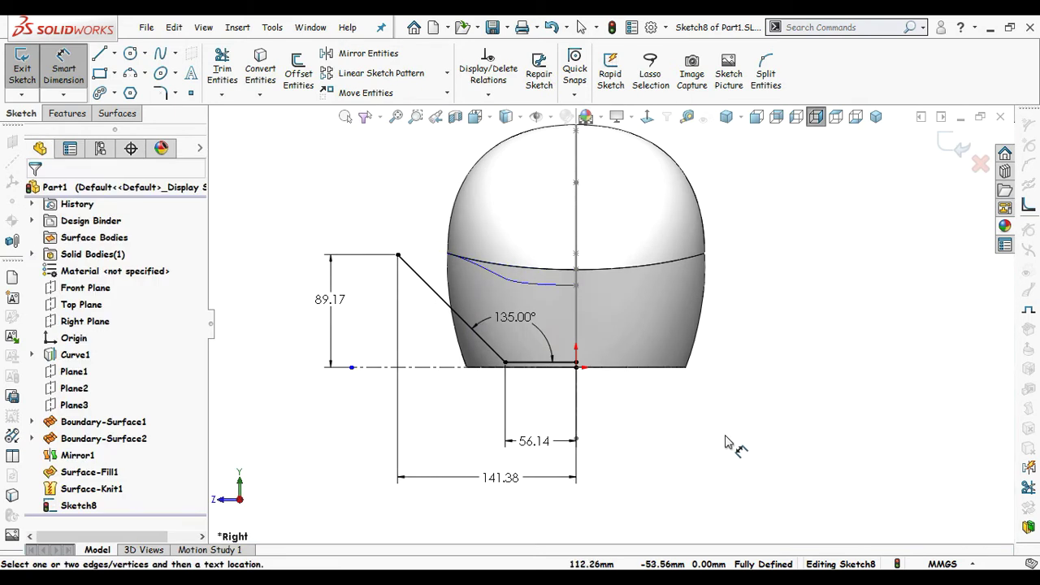
key(Escape)
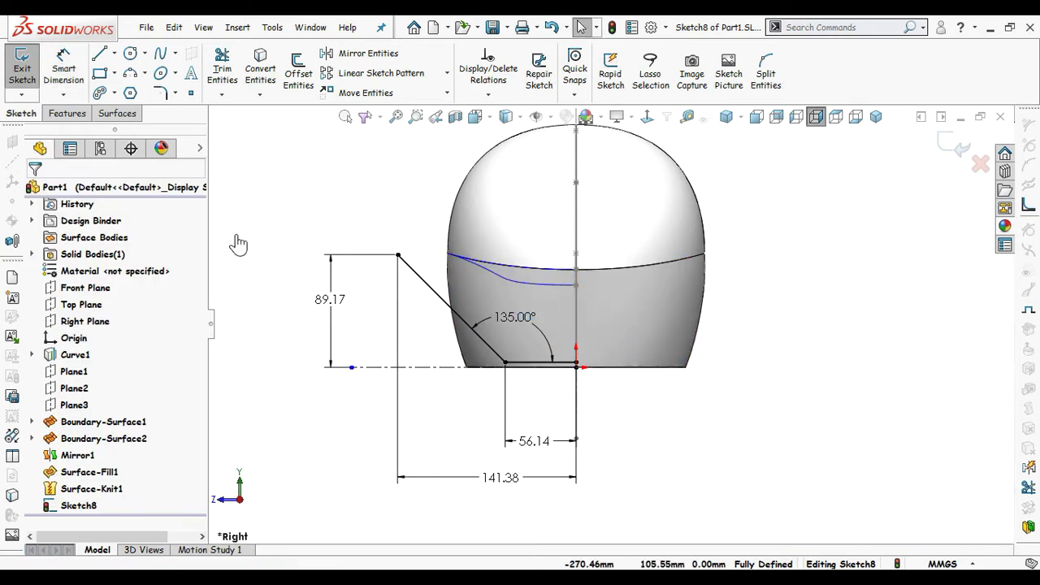
Step: Round the profile's corner with a 20 mm sketch fillet
click(162, 93)
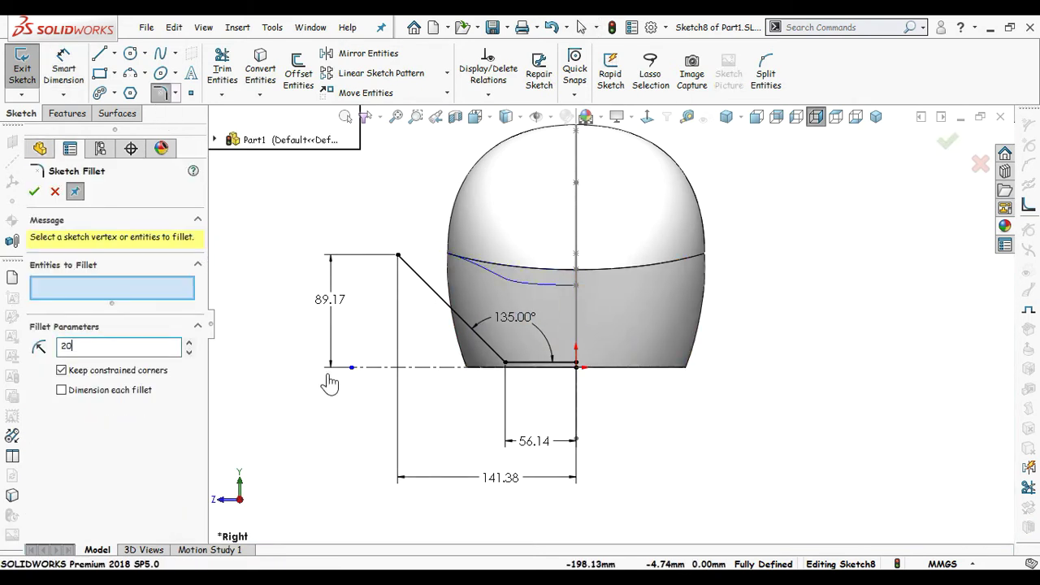
click(504, 363)
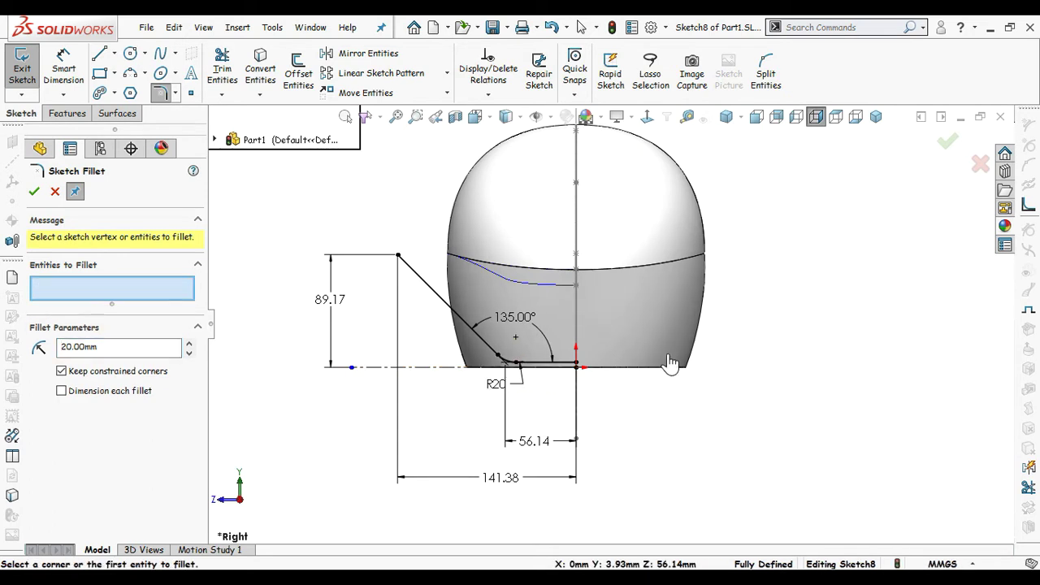
key(Escape)
click(372, 65)
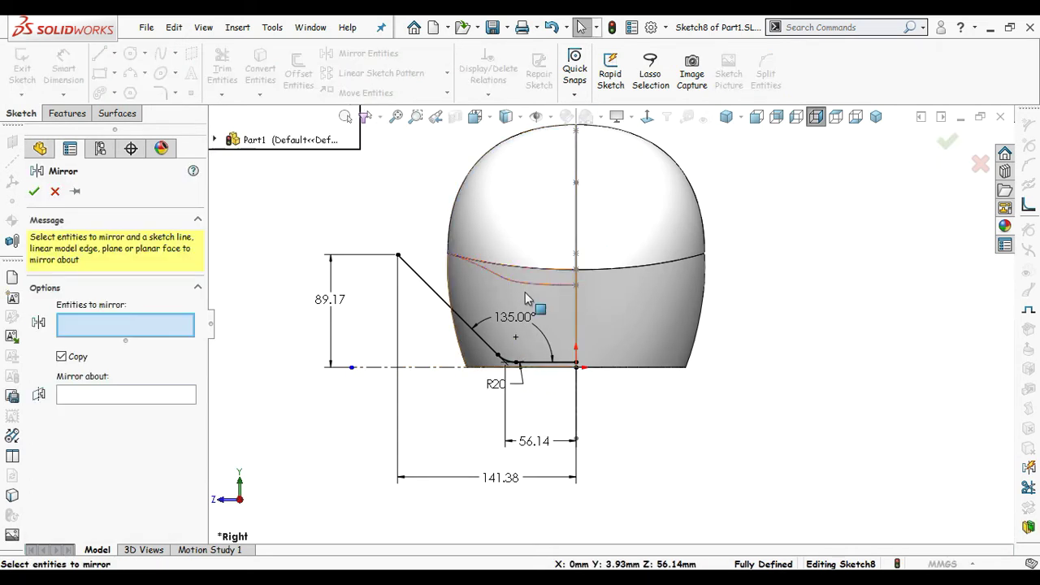
scroll(505, 309, down, 3)
click(459, 384)
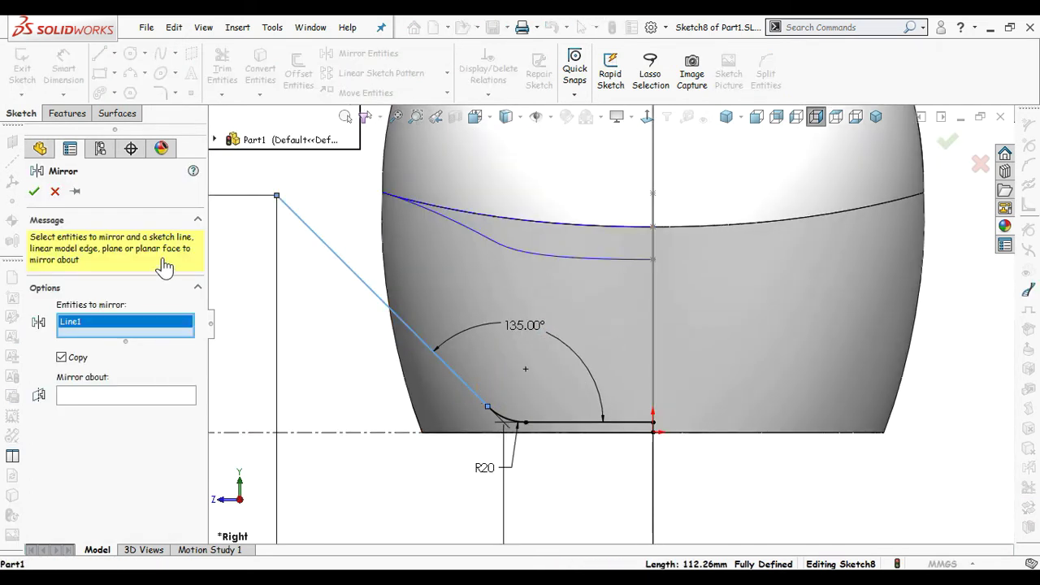
click(54, 190)
Step: Draw a vertical construction centreline up from the origin
right_click(326, 360)
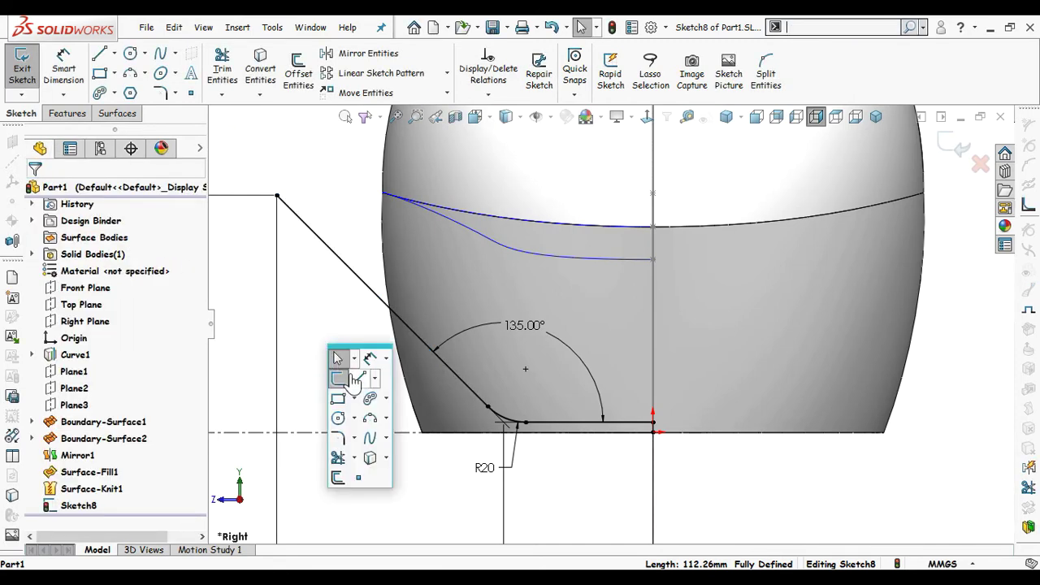
click(356, 382)
click(60, 380)
click(652, 422)
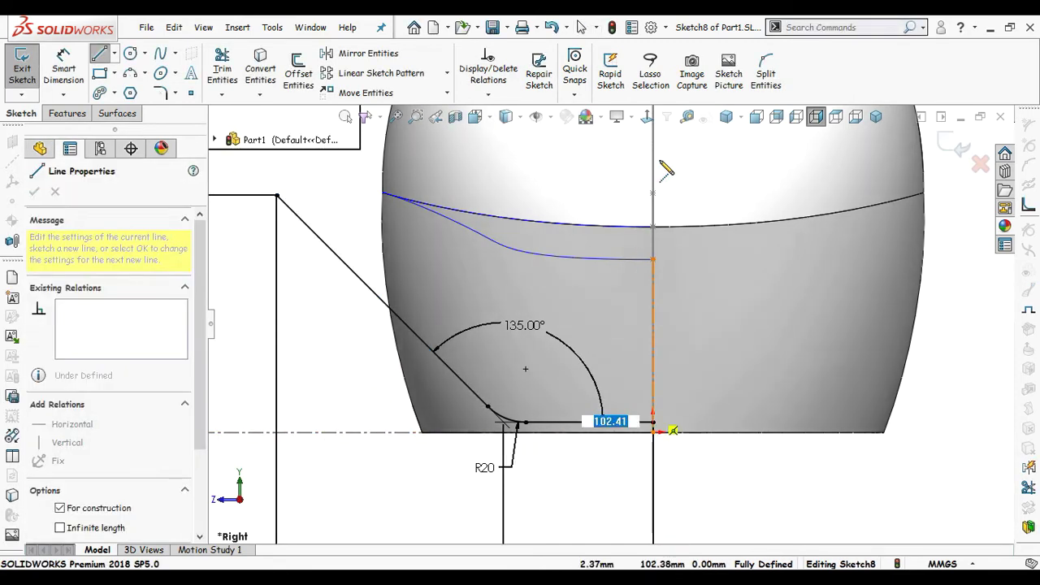
click(653, 155)
key(Escape)
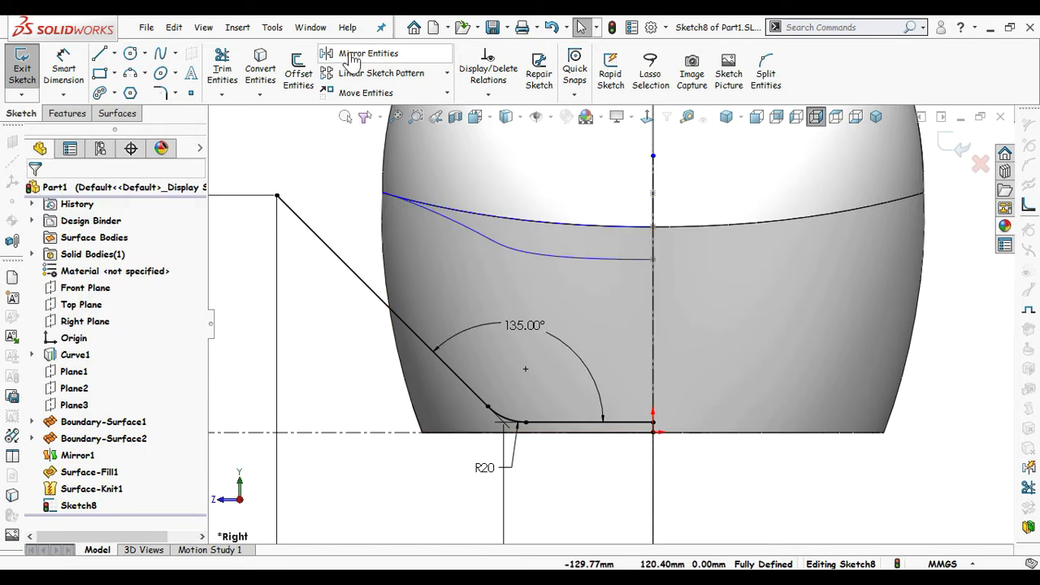
Step: Mirror the slanted line, fillet arc and base line about the vertical centreline
click(361, 53)
click(406, 331)
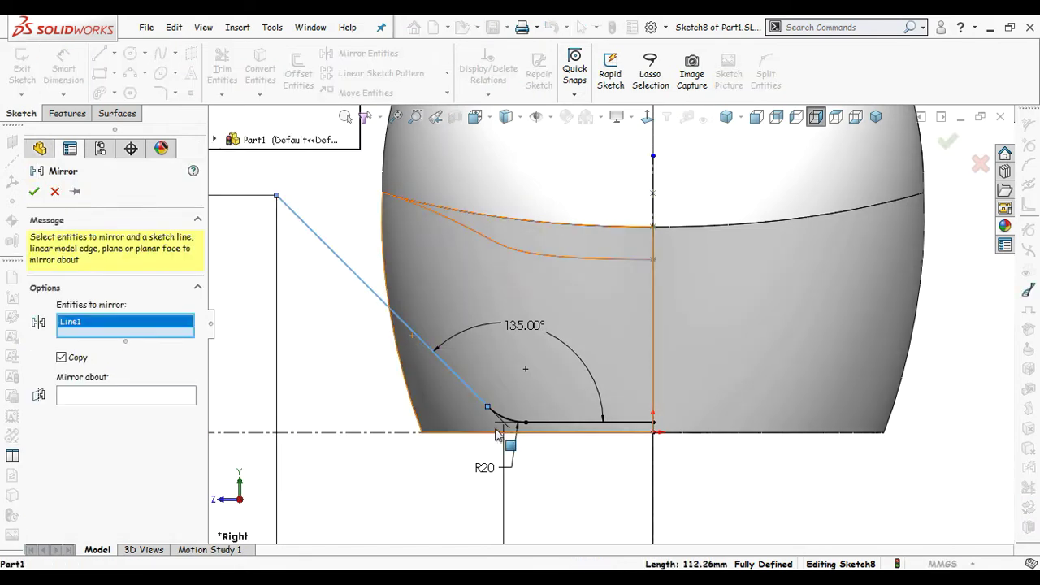
click(520, 423)
click(537, 423)
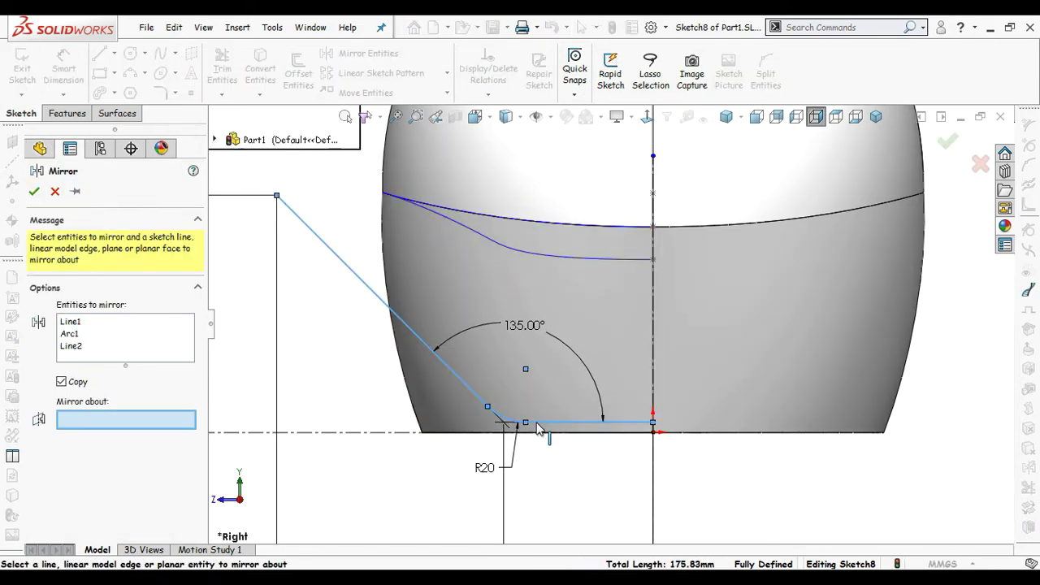
click(654, 357)
key(Return)
Step: Extrude-cut Sketch8 Through All – Both with the cut side flipped to trim the helmet base
key(f)
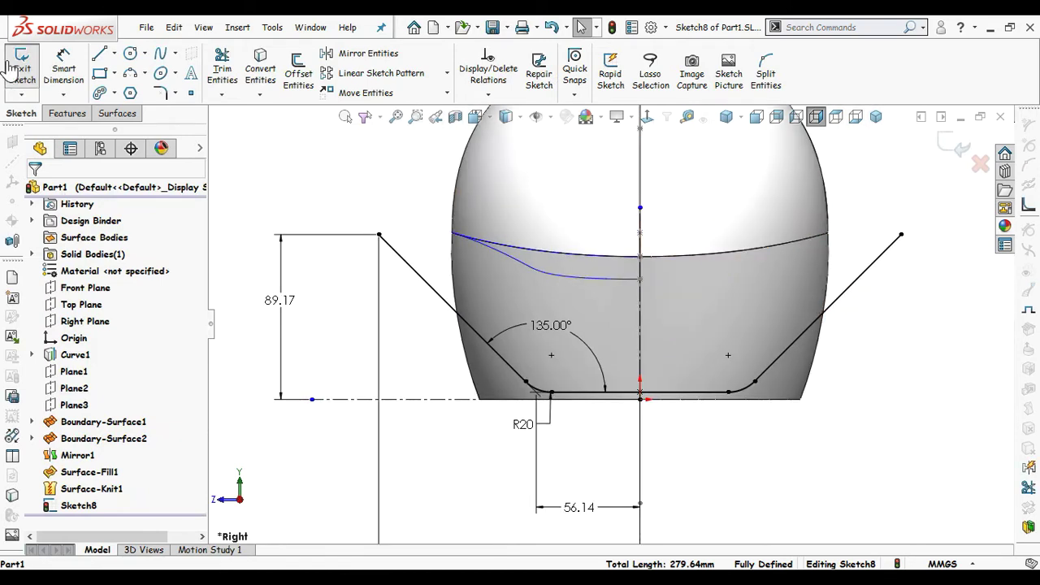
click(55, 112)
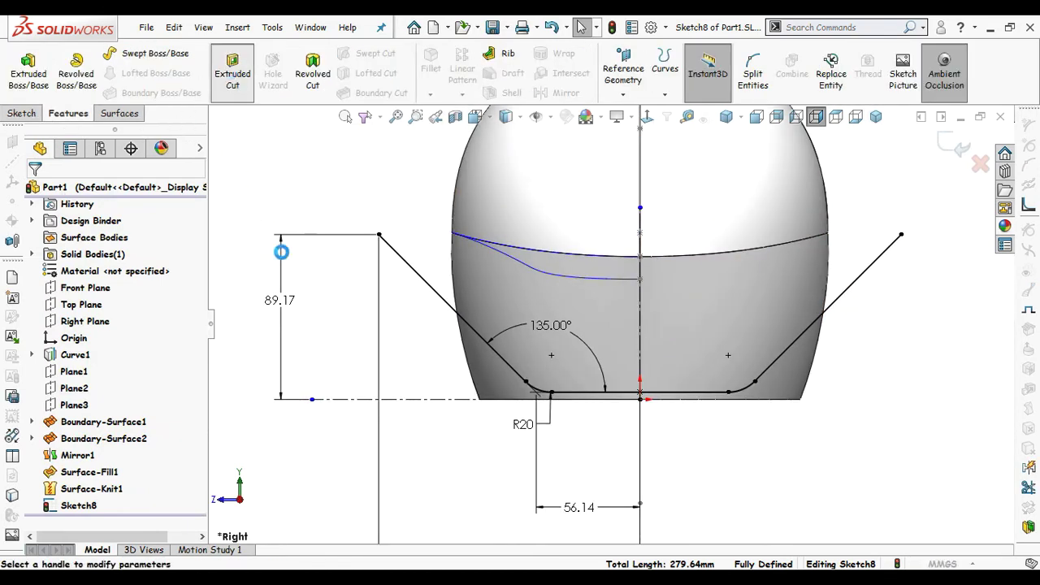
click(182, 289)
click(134, 330)
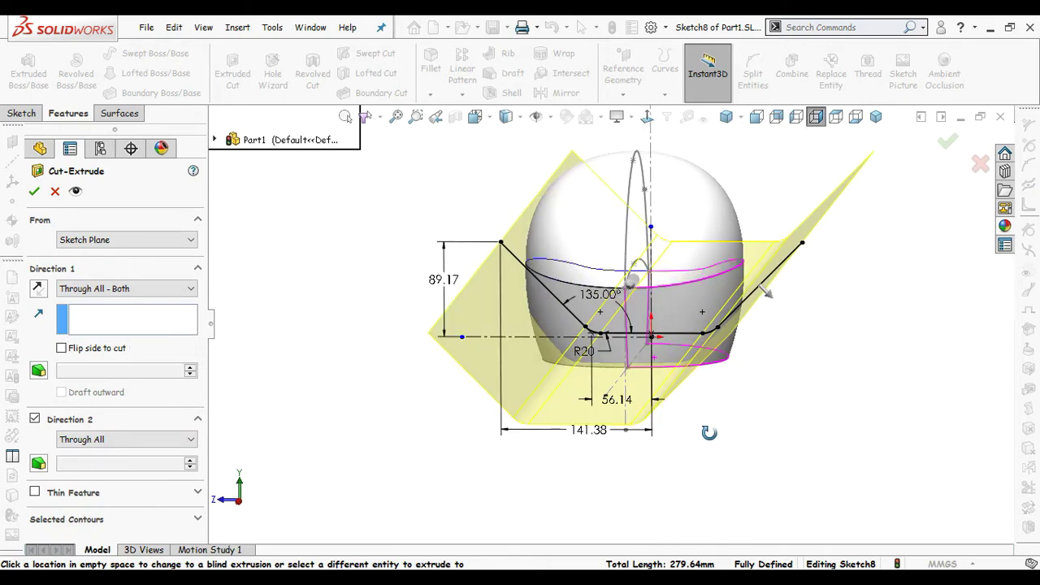
click(109, 350)
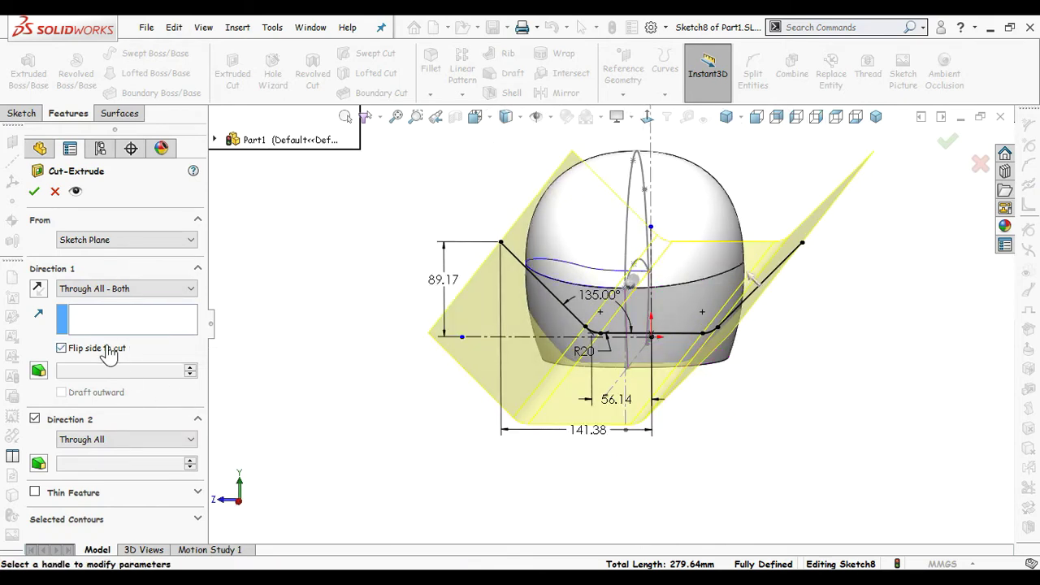
click(33, 190)
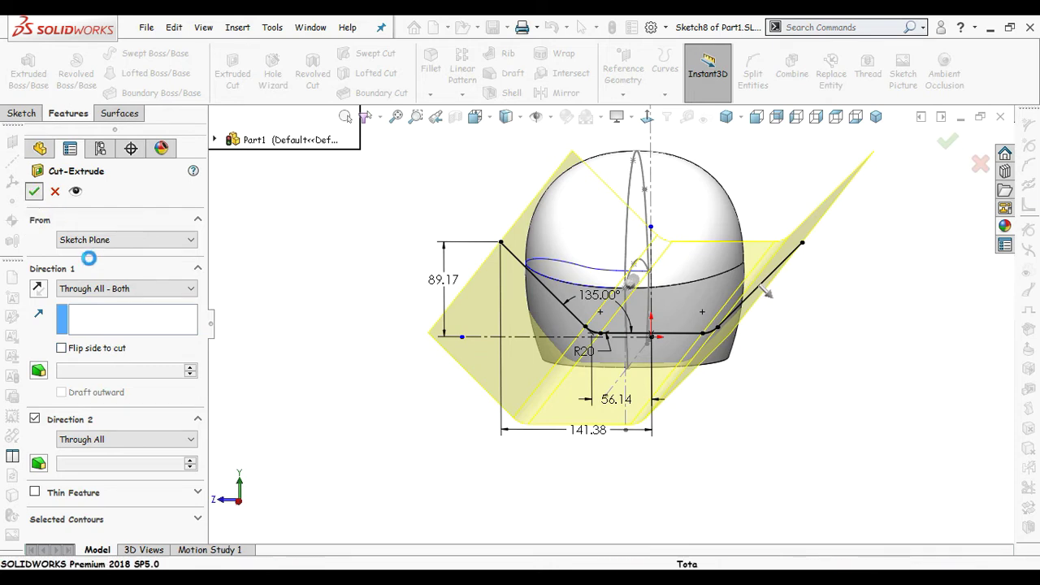
mouse_move(769, 436)
middle_down()
mouse_move(721, 373)
mouse_move(796, 271)
mouse_move(824, 274)
mouse_move(726, 287)
mouse_move(711, 263)
mouse_move(694, 284)
mouse_move(700, 296)
middle_up()
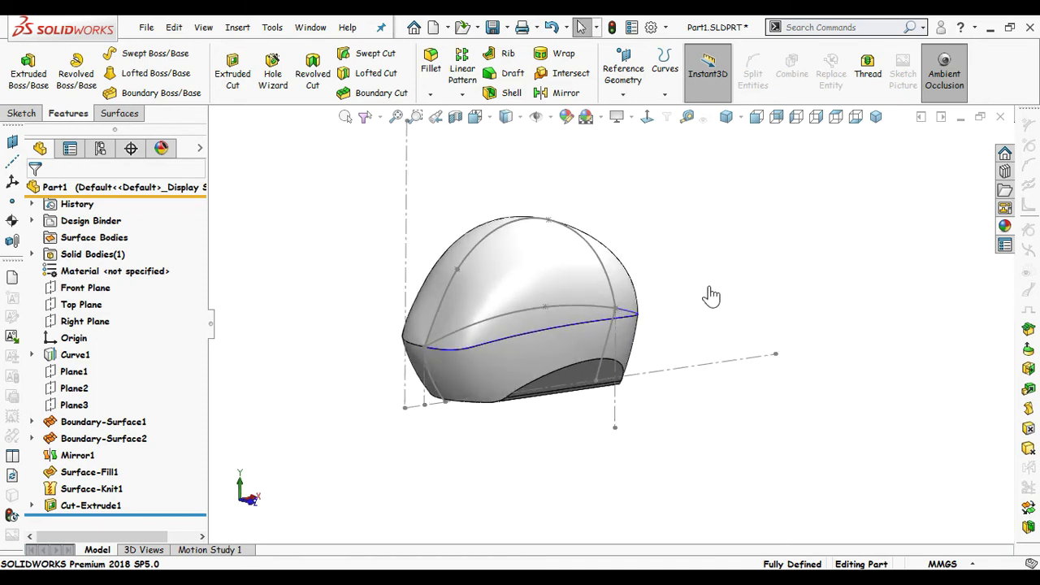
Step: Start a Front Plane sketch viewed normal-to and draw a 3-point arc on the helmet side
click(81, 289)
click(75, 275)
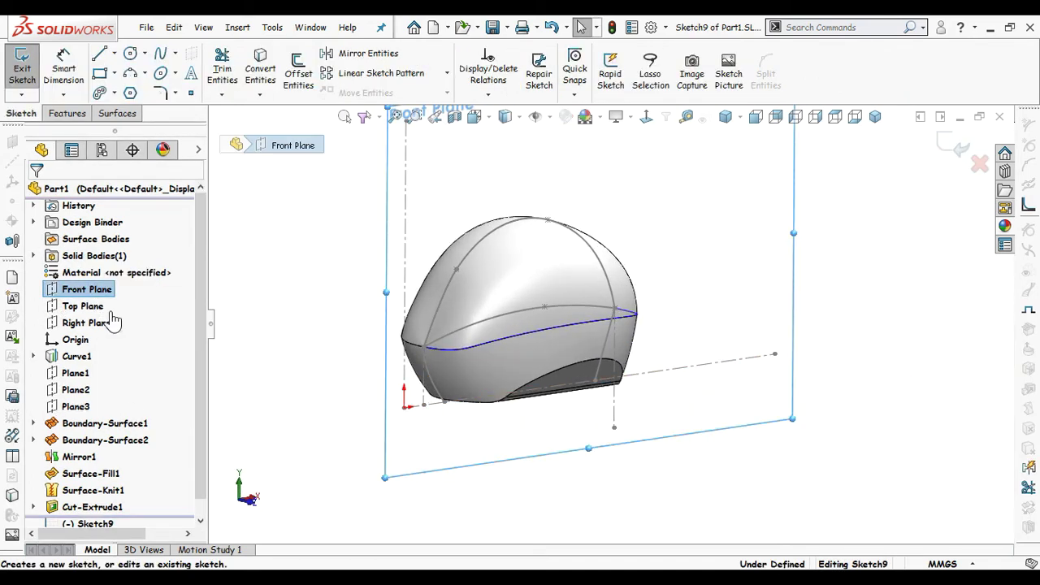
click(645, 120)
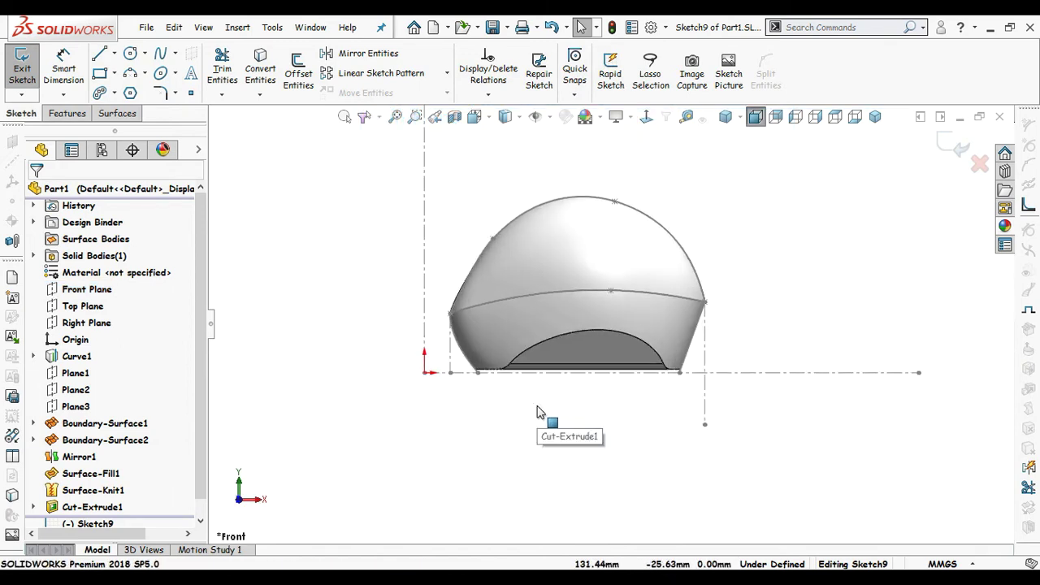
scroll(498, 349, down, 4)
key(s)
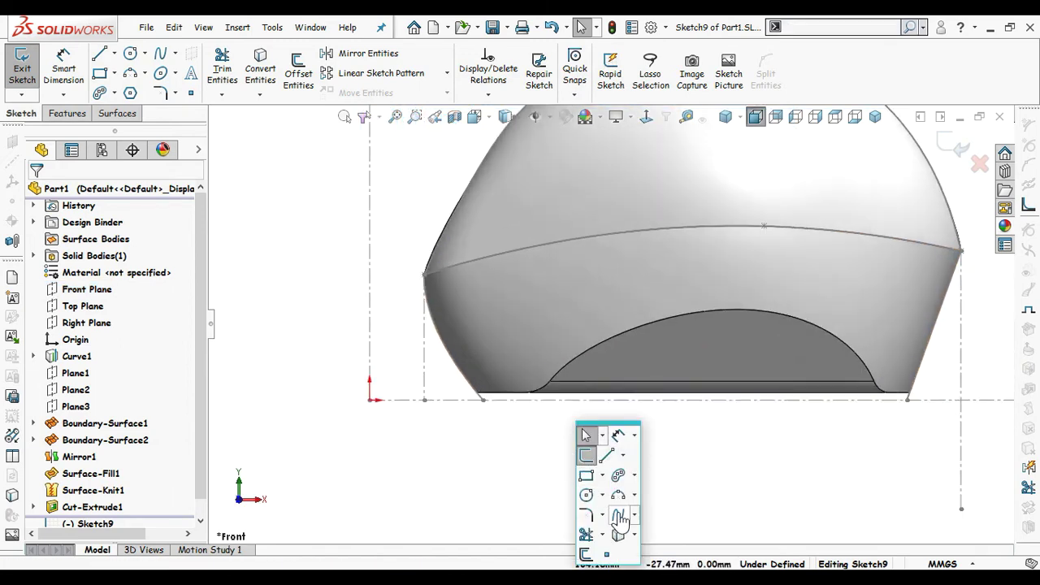
click(619, 514)
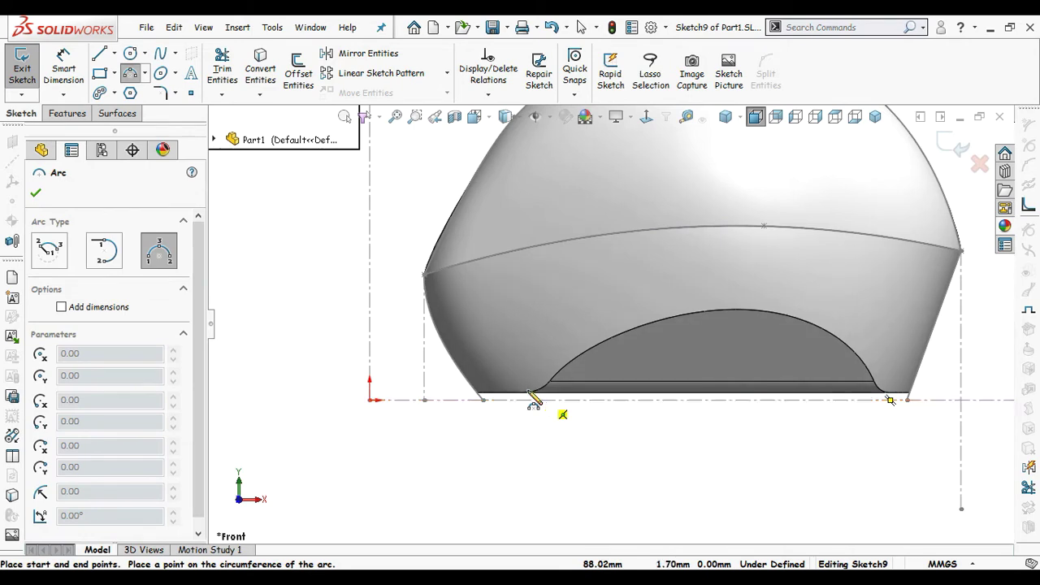
click(461, 326)
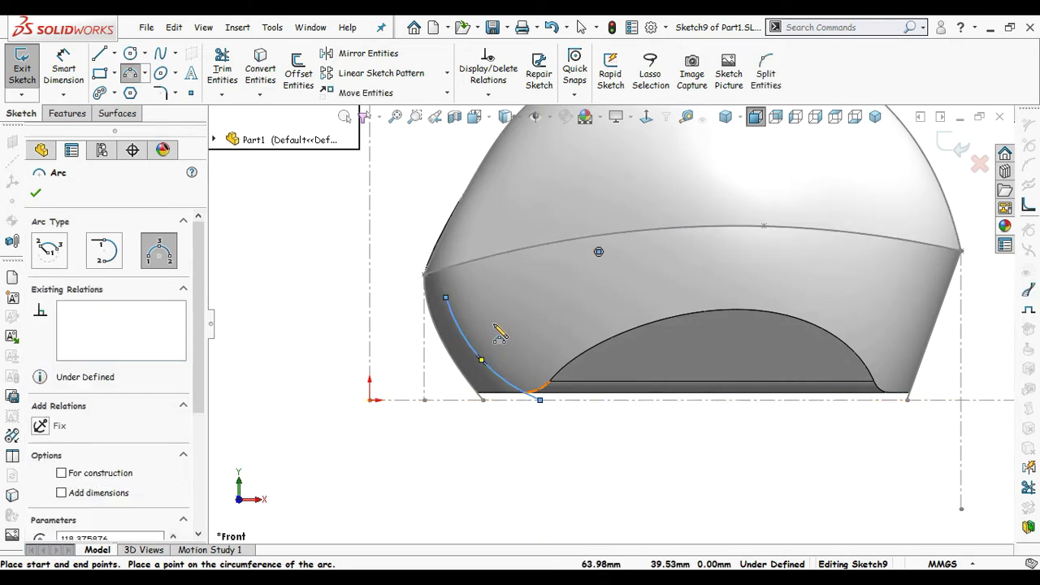
key(Escape)
click(478, 355)
Step: Draw a chain of line segments from the arc's end across the helmet side toward the top
key(l)
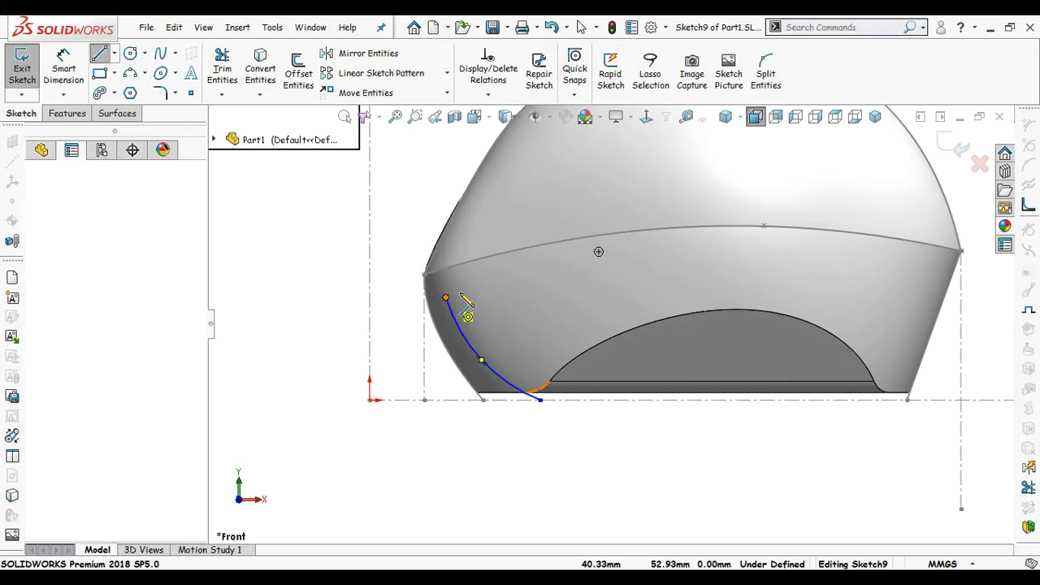
click(445, 298)
click(482, 264)
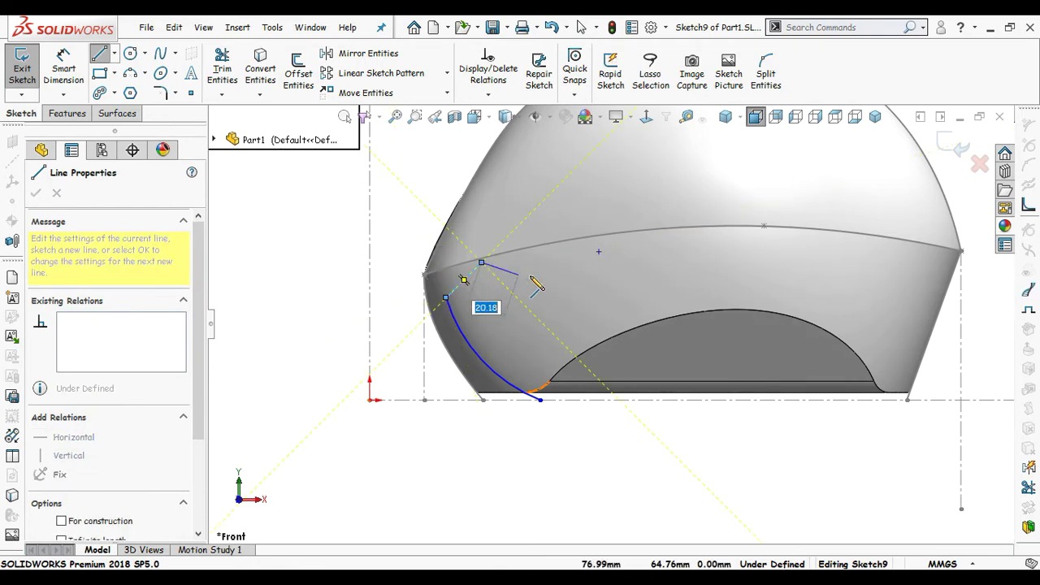
click(534, 279)
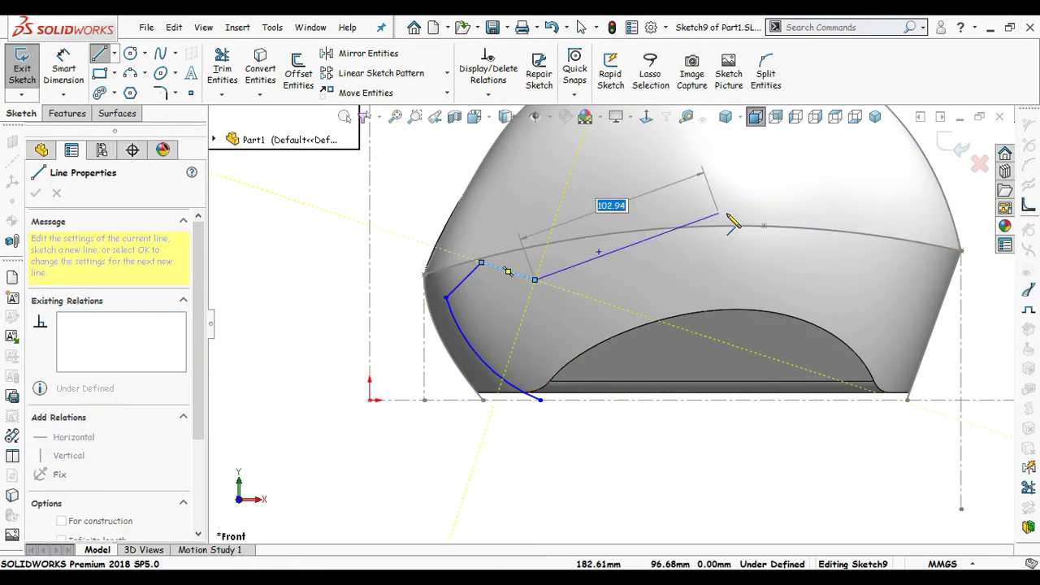
click(716, 223)
scroll(719, 218, up, 2)
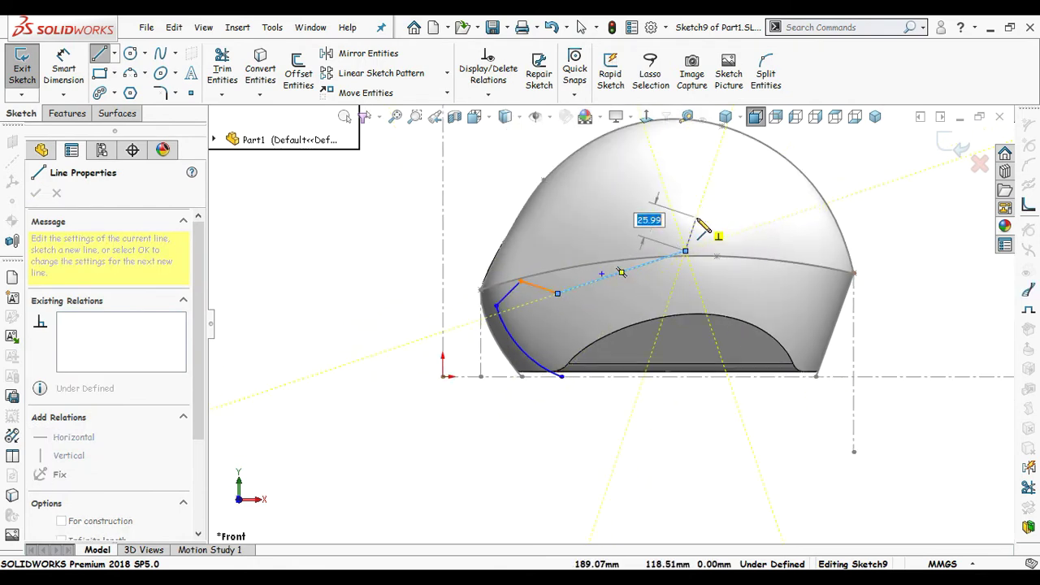
click(656, 186)
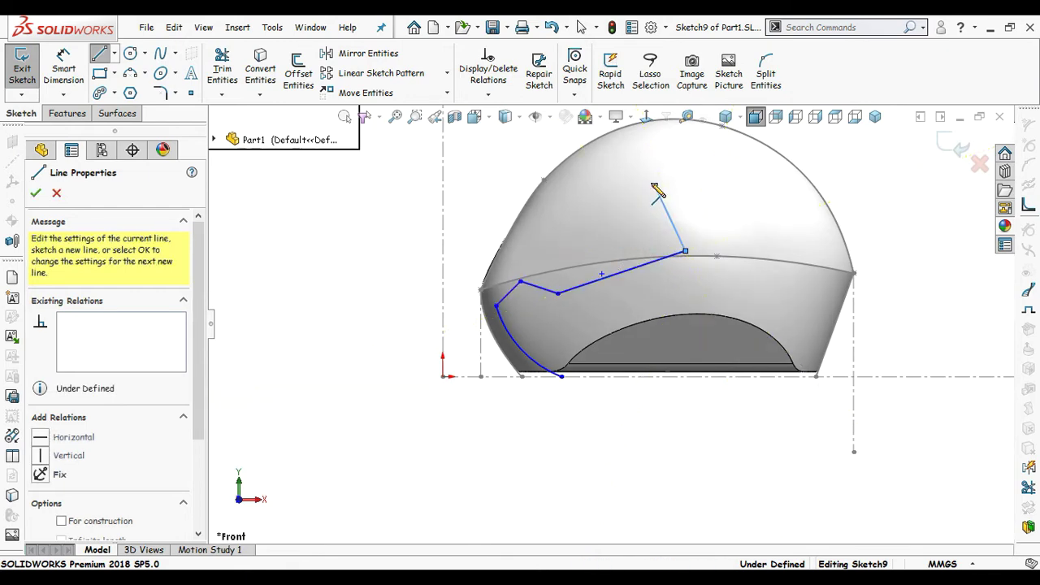
key(Escape)
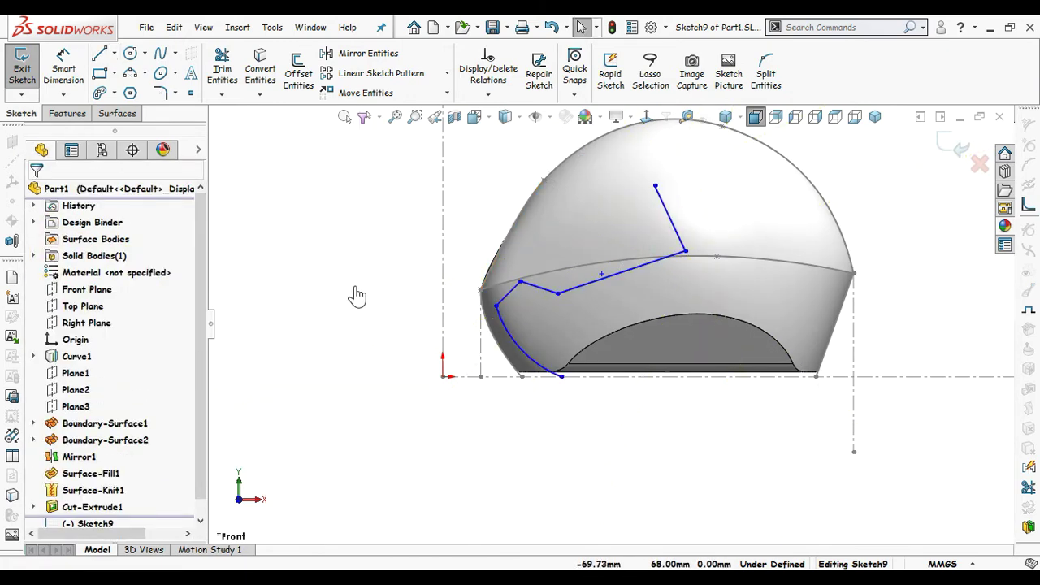
Step: Add a second 3-point arc from the line end, aligning its free end above the origin
key(s)
click(405, 376)
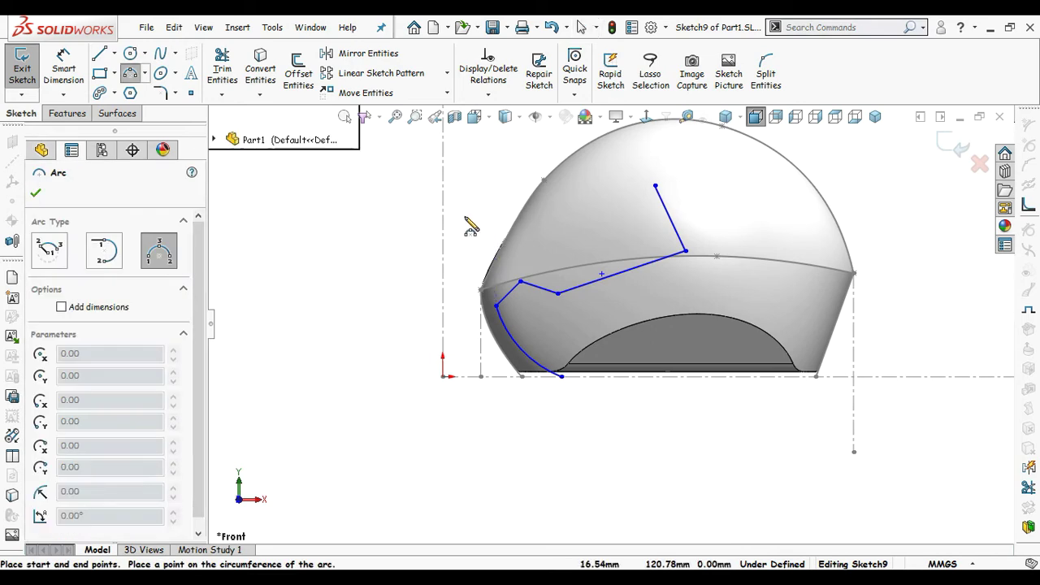
click(585, 182)
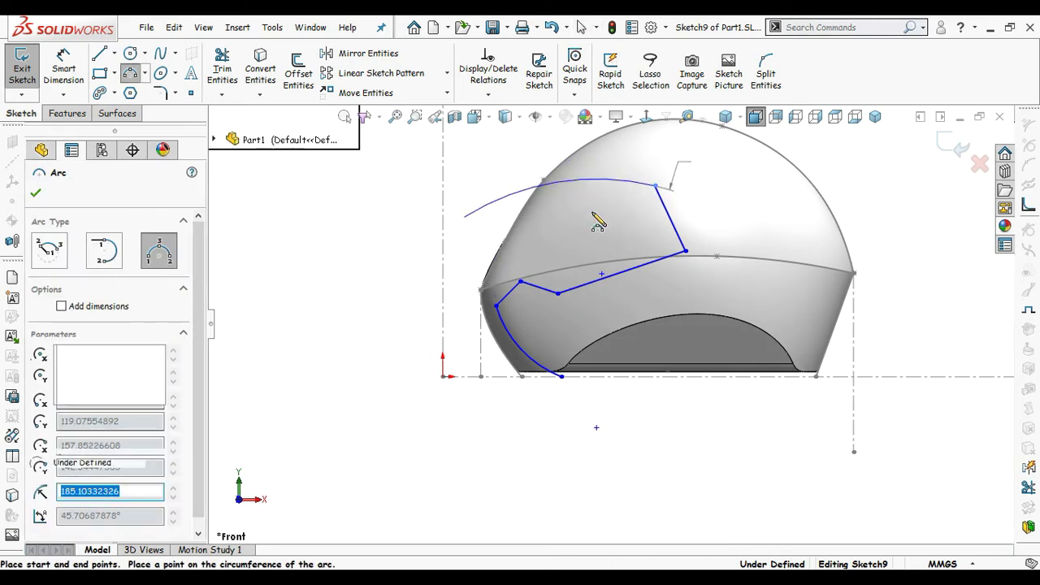
key(Escape)
scroll(470, 259, down, 2)
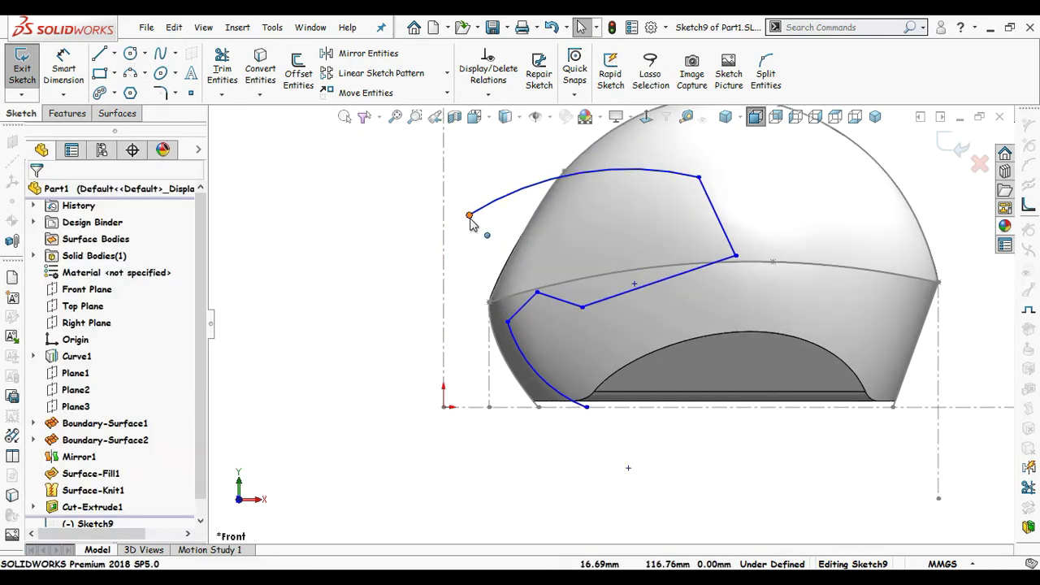
drag(470, 215, 444, 226)
scroll(610, 328, up, 2)
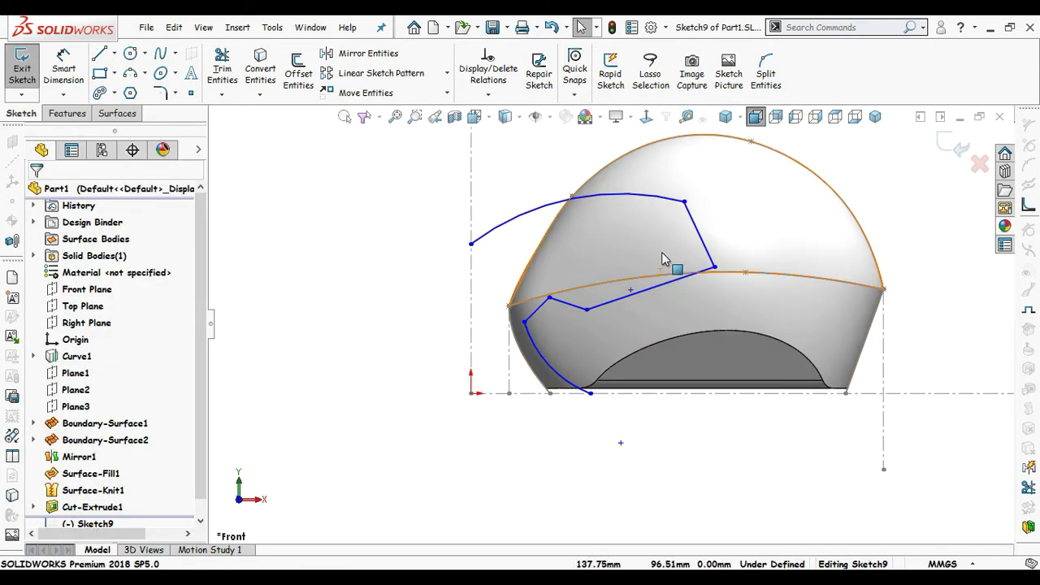
scroll(626, 432, down, 3)
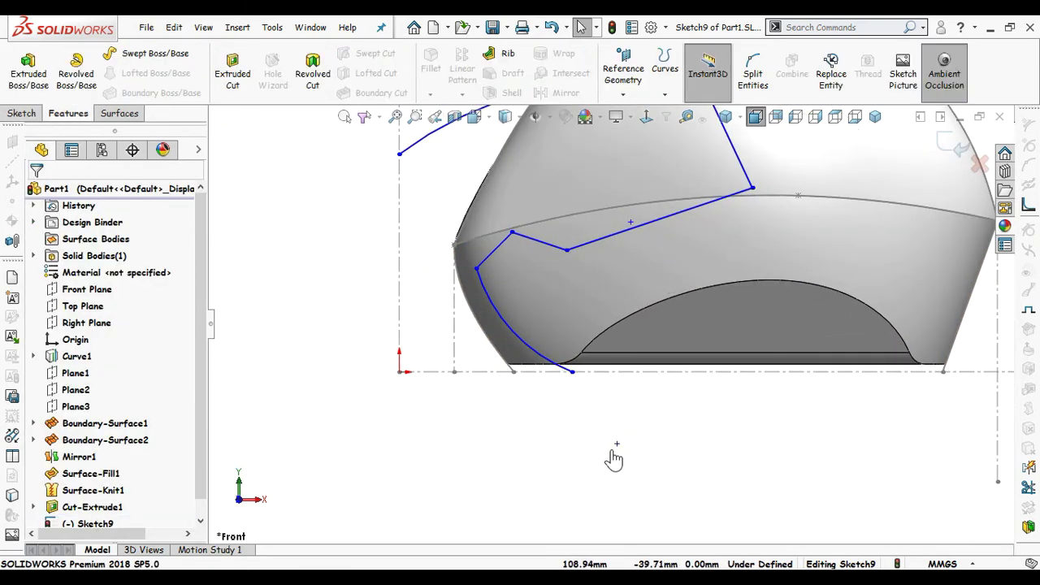
scroll(613, 452, up, 3)
right_drag(550, 462, 550, 375)
Step: Dimension two stripe points horizontally from the origin at 87.18 and 31.30
click(583, 357)
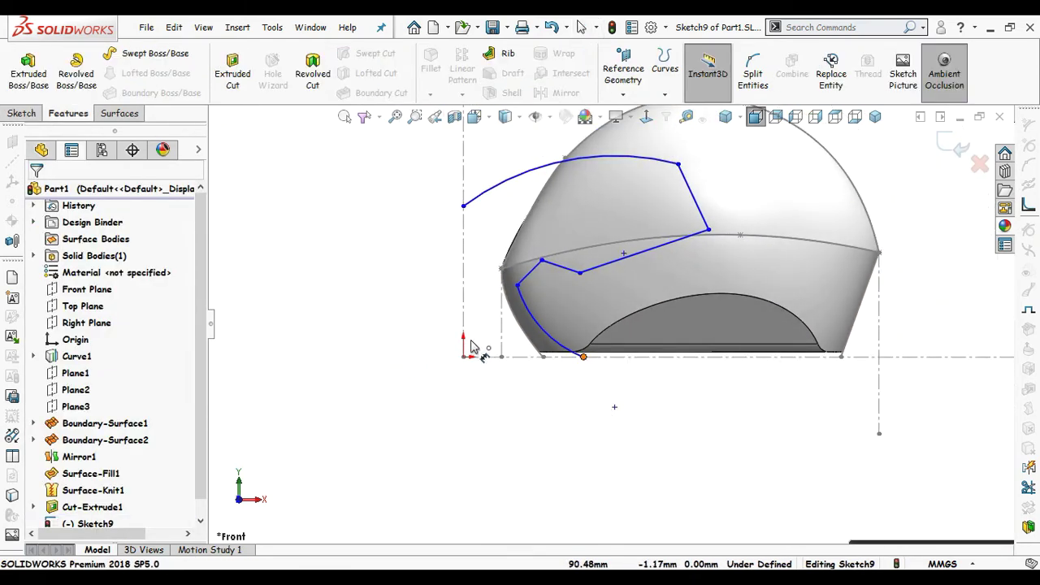
click(464, 355)
click(530, 447)
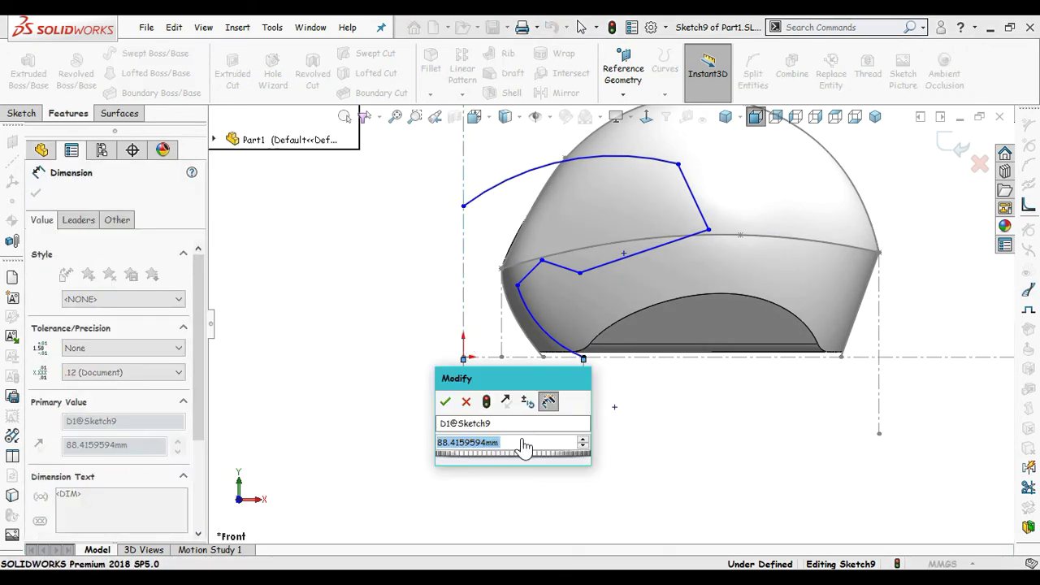
text(87.18)
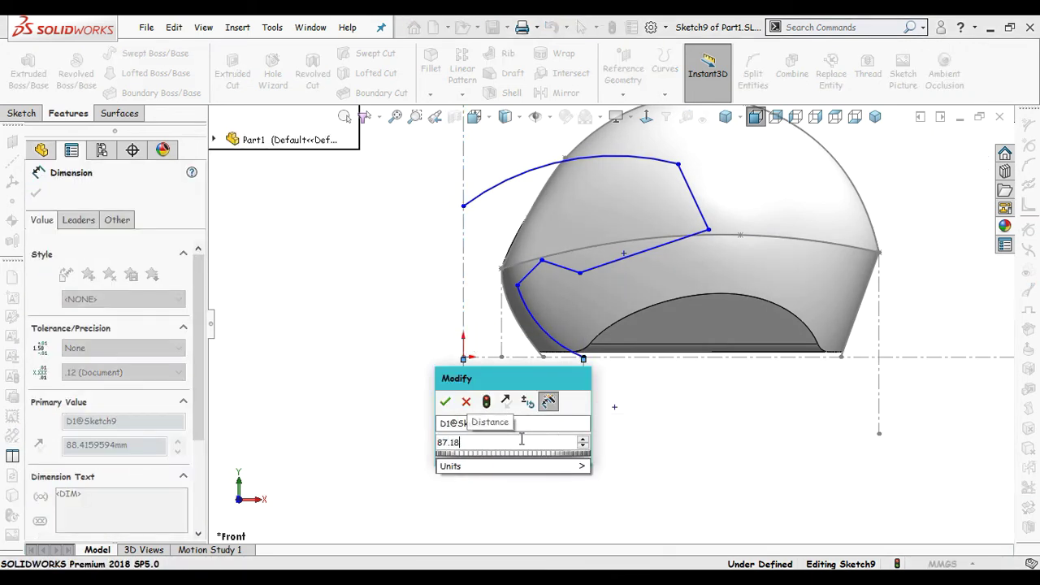
key(Return)
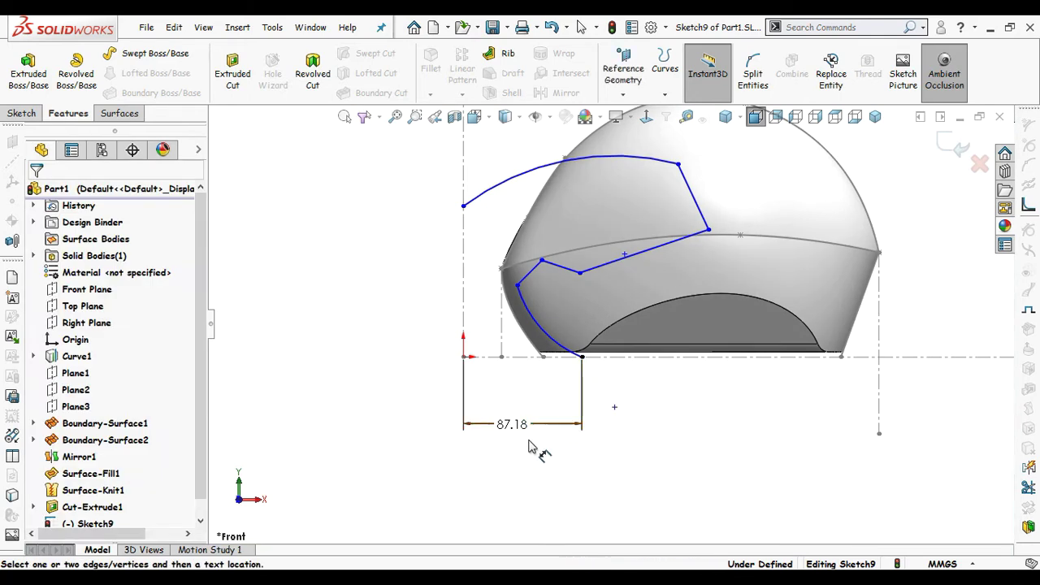
click(517, 431)
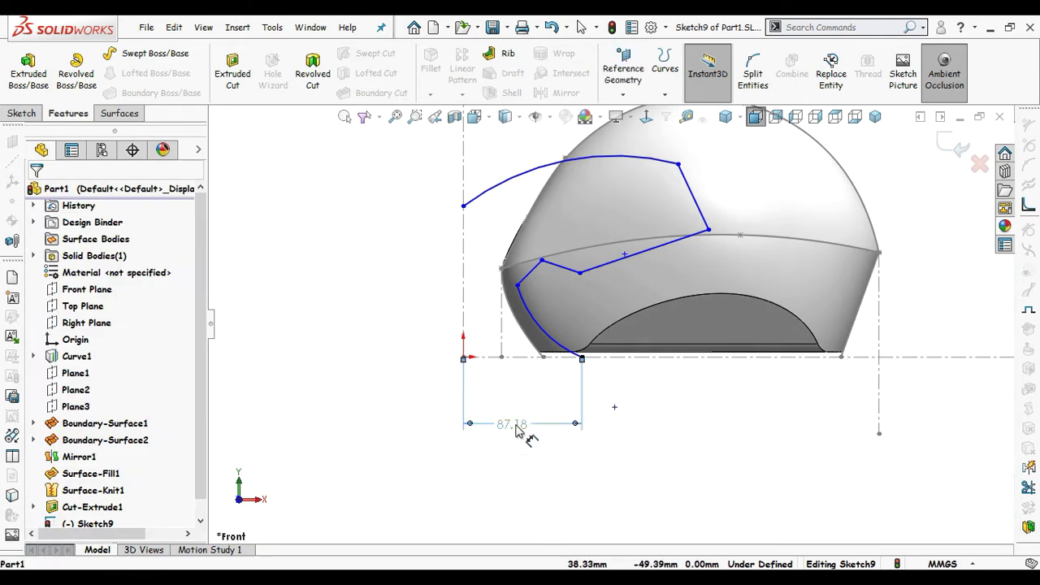
click(524, 310)
key(Escape)
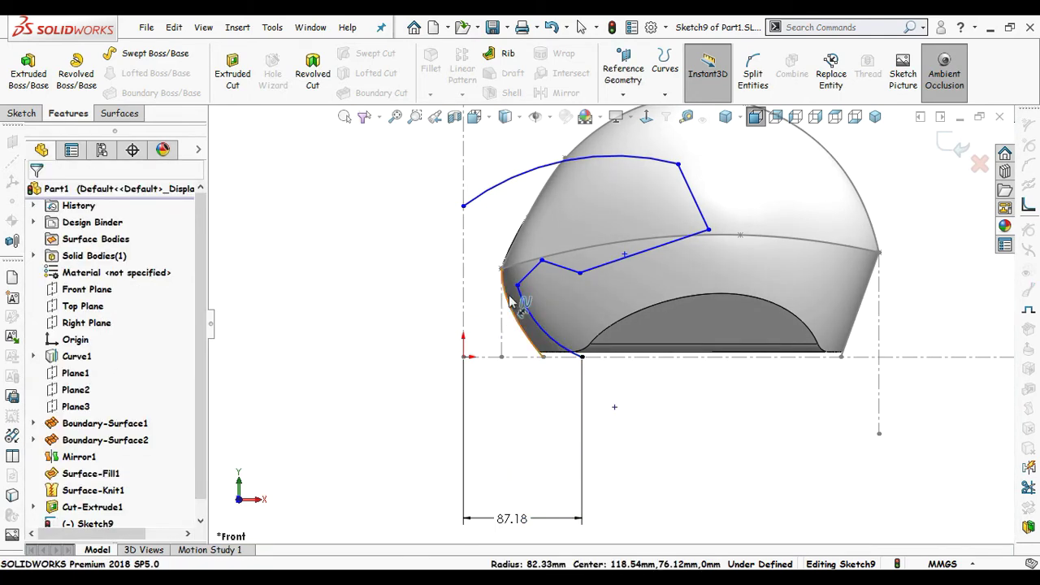
click(495, 294)
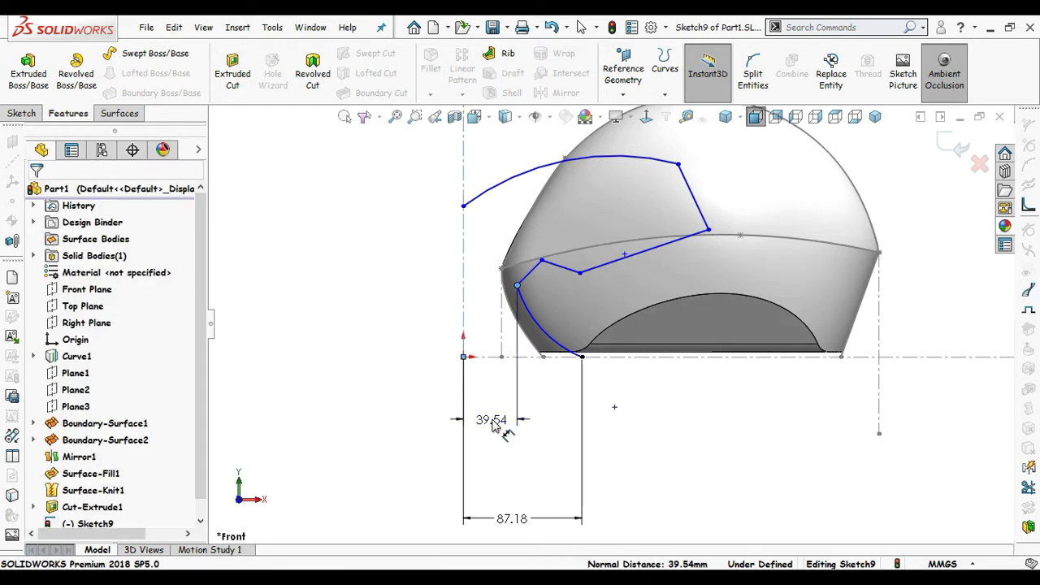
click(492, 426)
text(31)
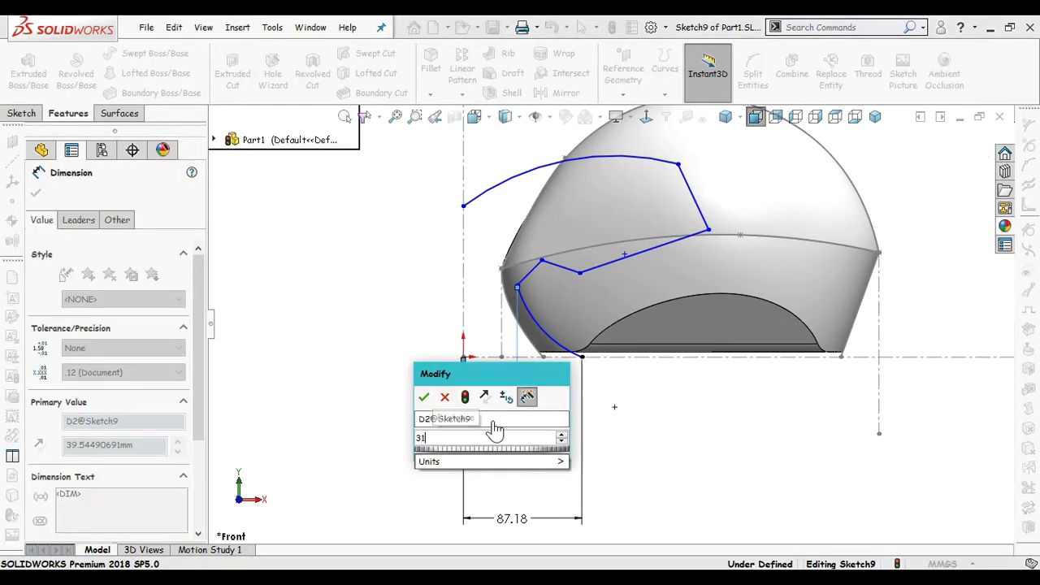
text(.3)
key(Return)
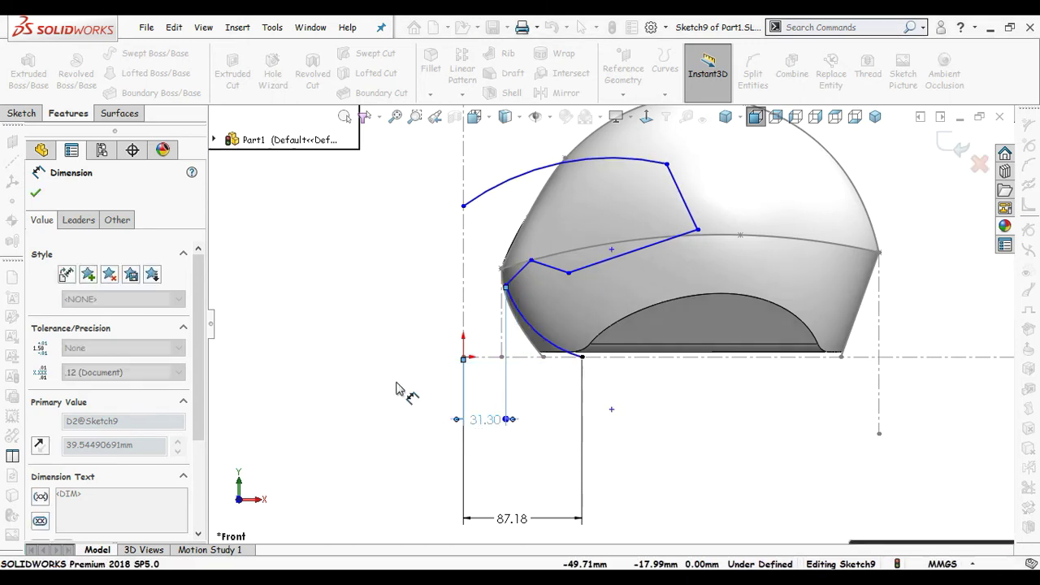
key(Escape)
Step: Dimension the curve's upper end 50 vertically and the stripe corner 47.14 horizontally from the origin
scroll(552, 309, down, 2)
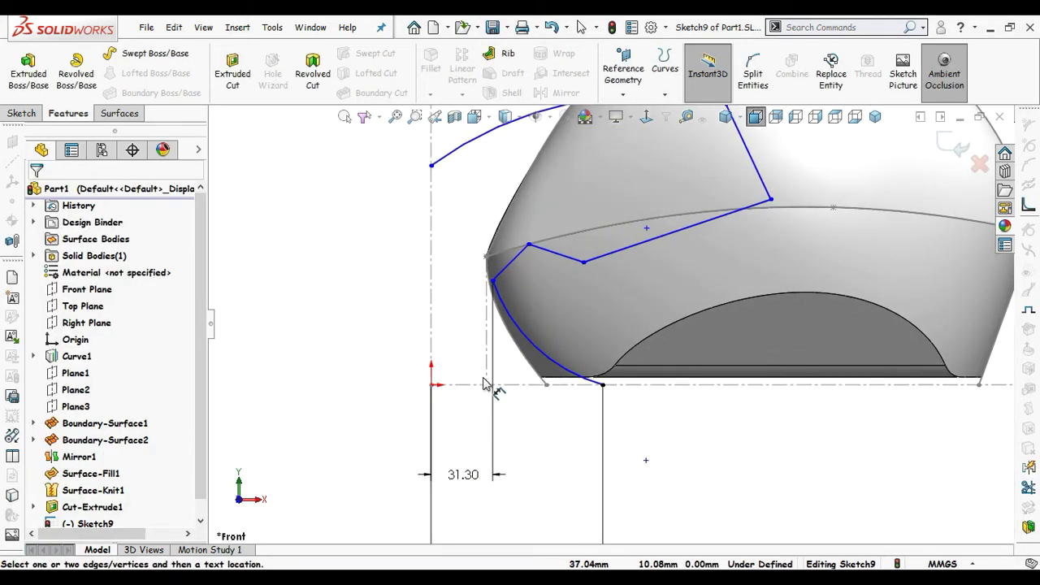
click(431, 385)
click(492, 280)
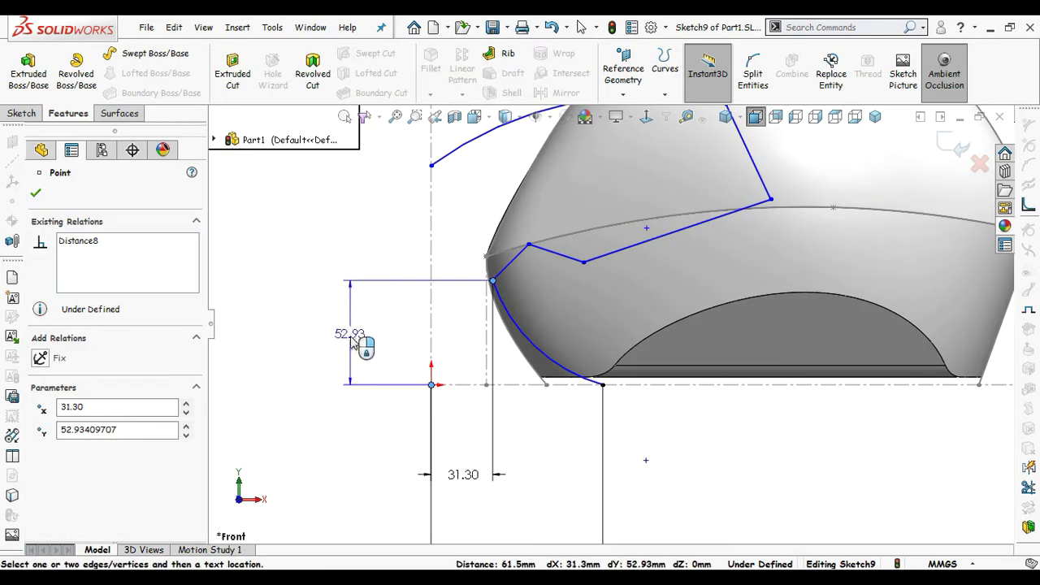
click(349, 336)
text(50)
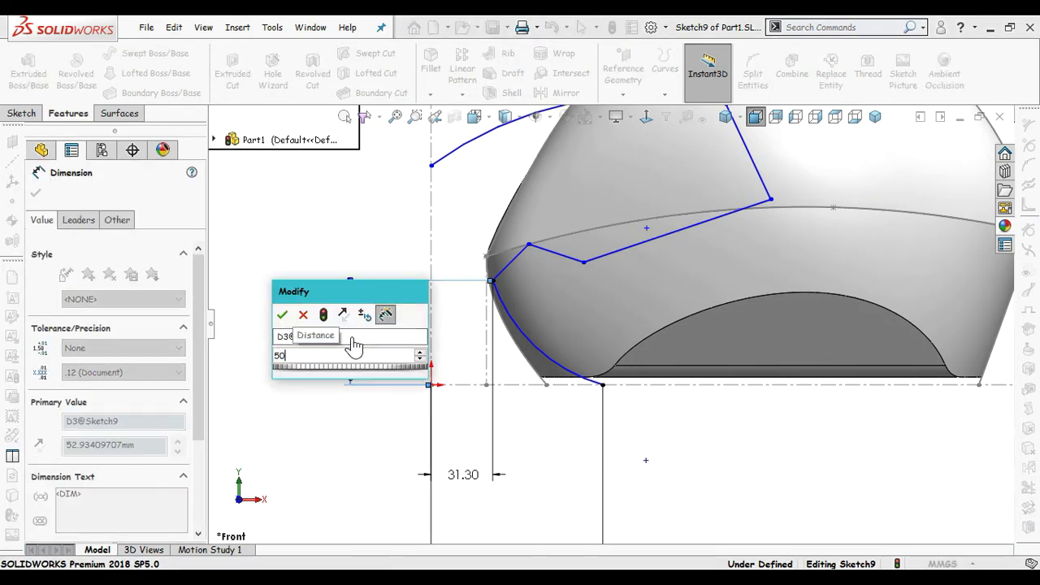
key(Return)
key(Escape)
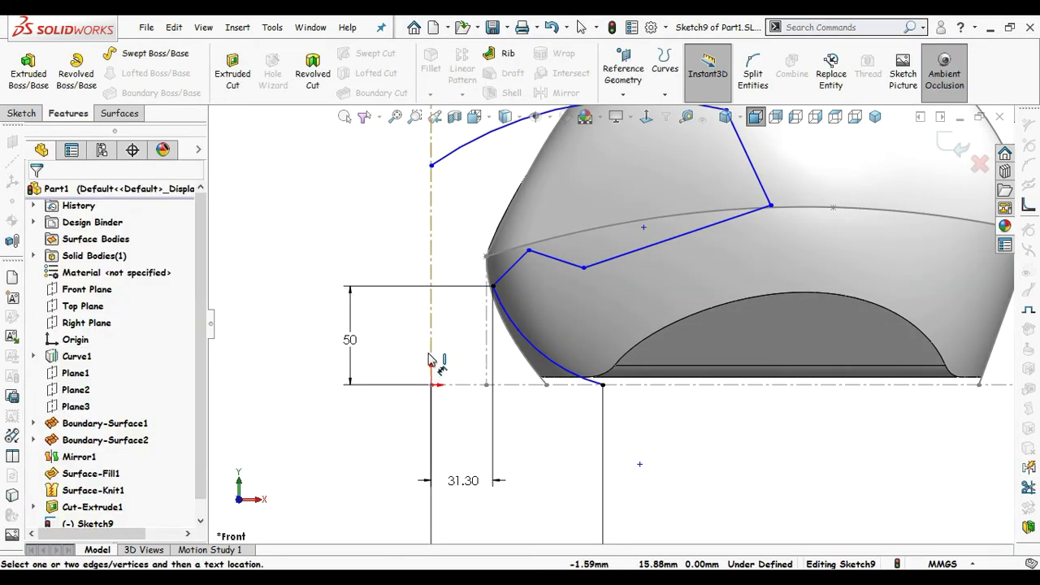
click(431, 362)
click(528, 251)
click(514, 513)
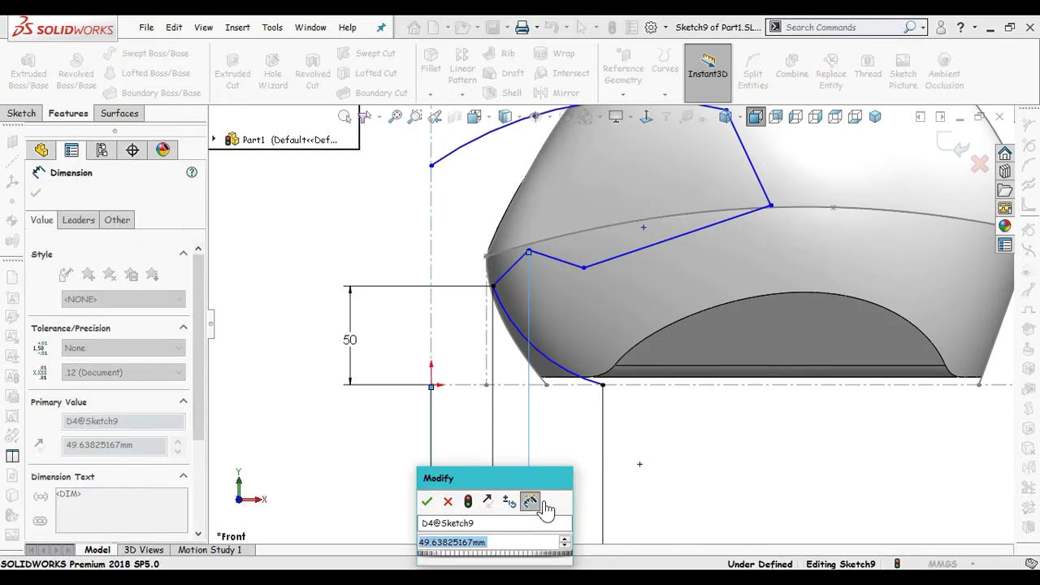
text(47.14)
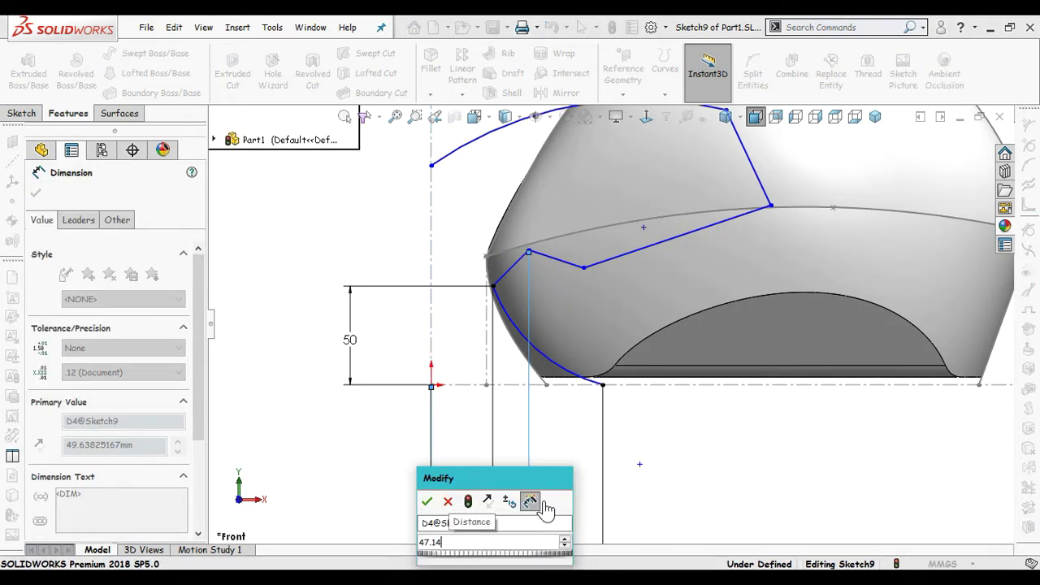
key(Return)
click(561, 453)
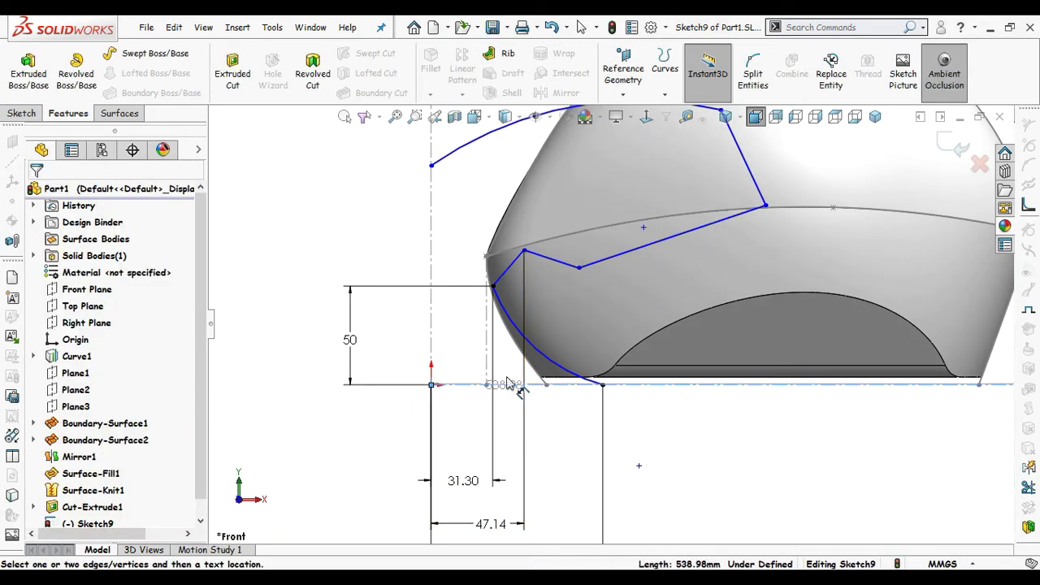
Step: Dimension the stripe corner height to 63 and the next vertex horizontally to 76.88
click(524, 250)
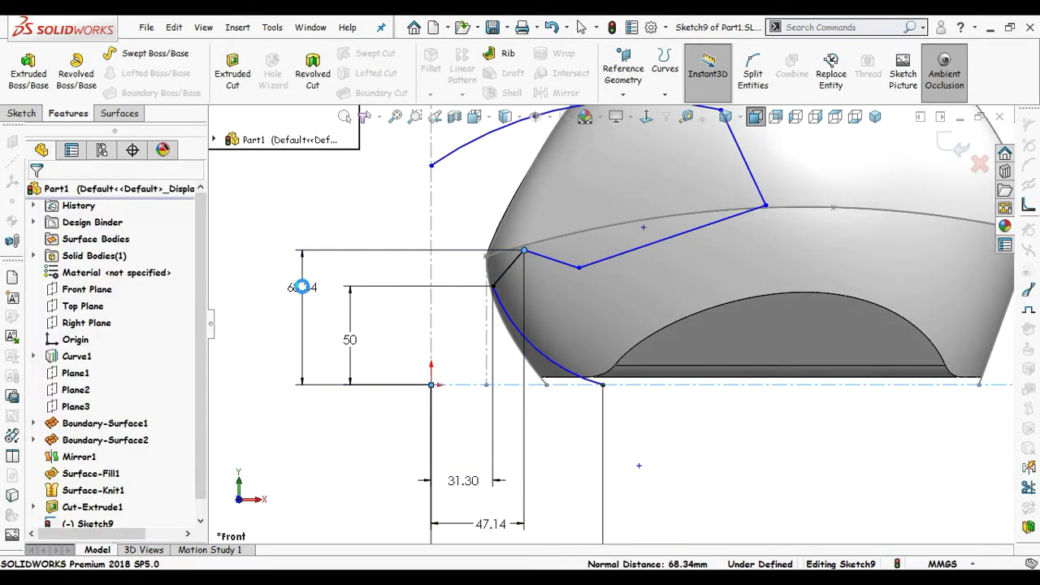
click(302, 290)
text(63)
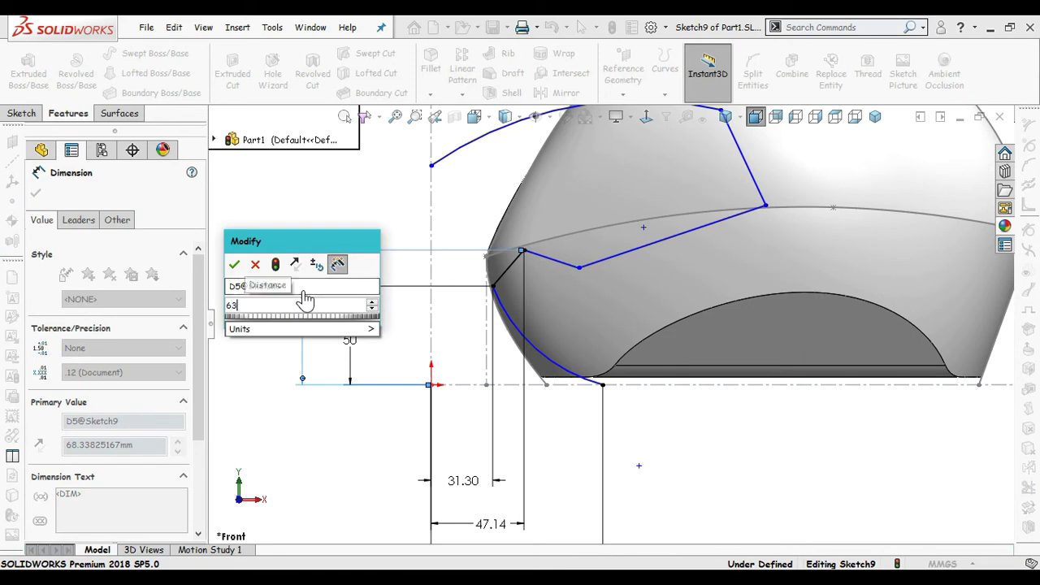
key(Return)
click(322, 338)
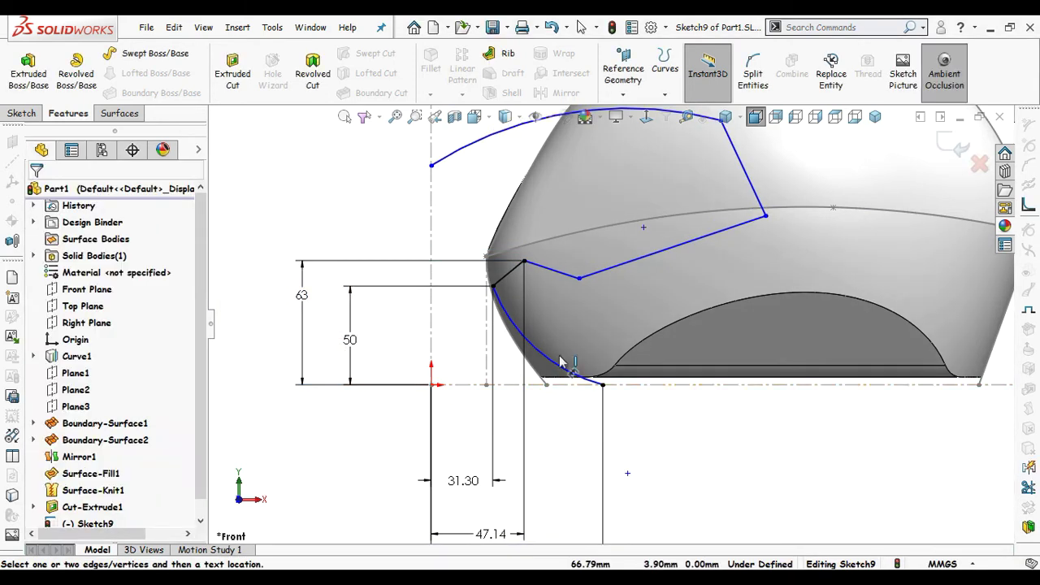
click(431, 383)
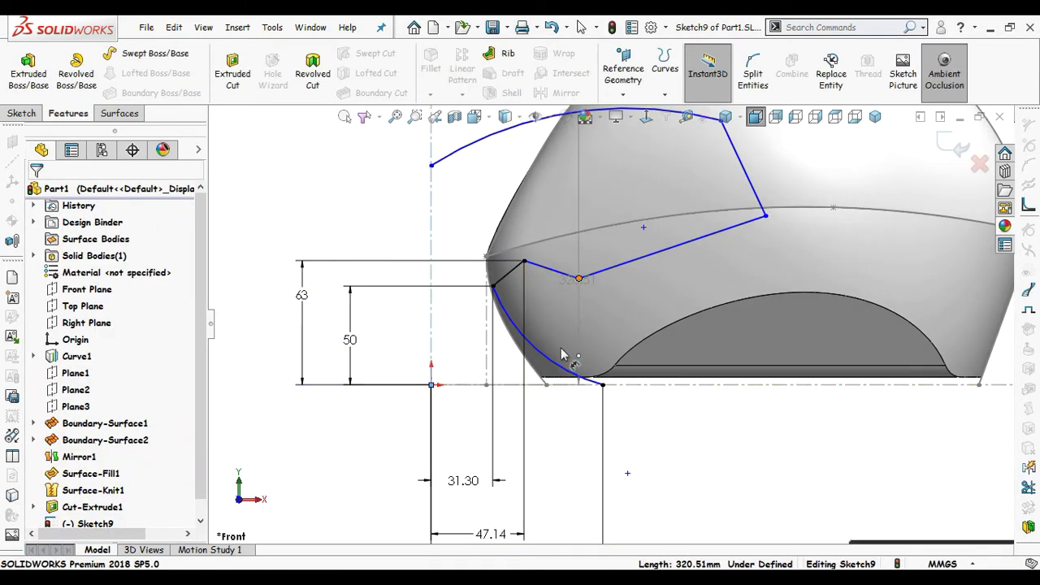
click(578, 279)
scroll(601, 325, up, 3)
scroll(593, 382, up, 2)
click(574, 448)
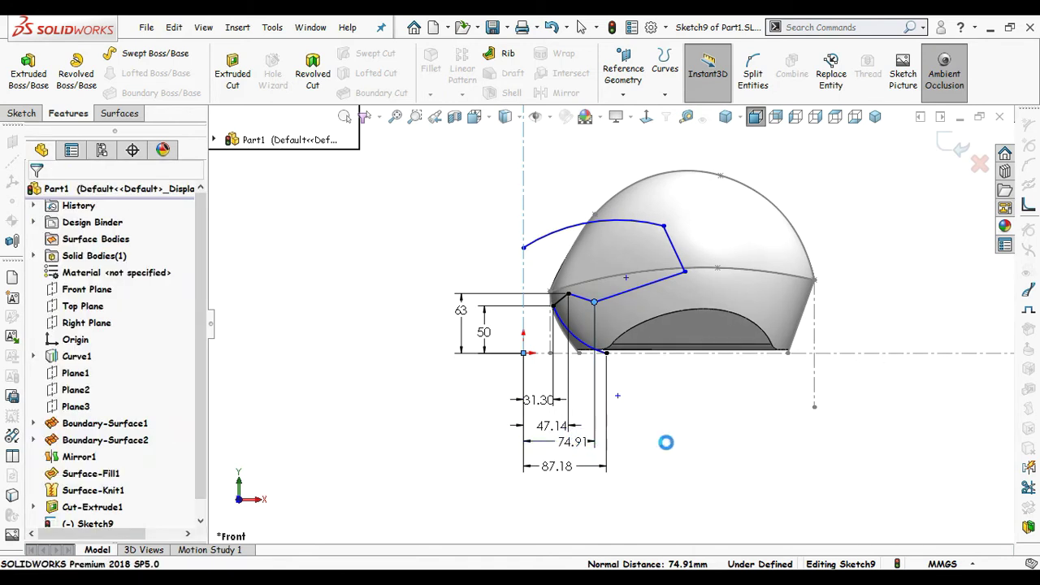
text(76)
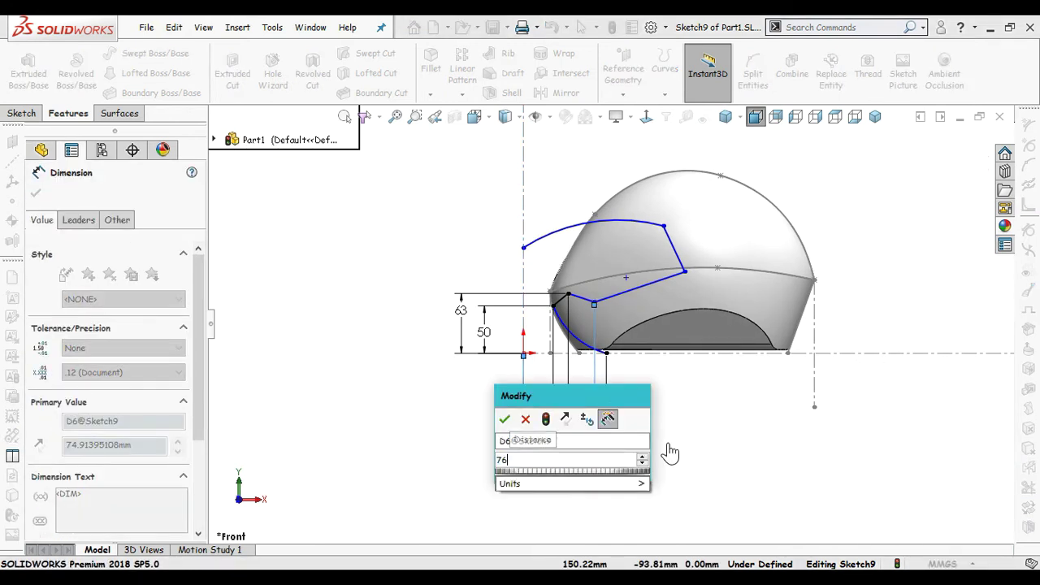
text(.88)
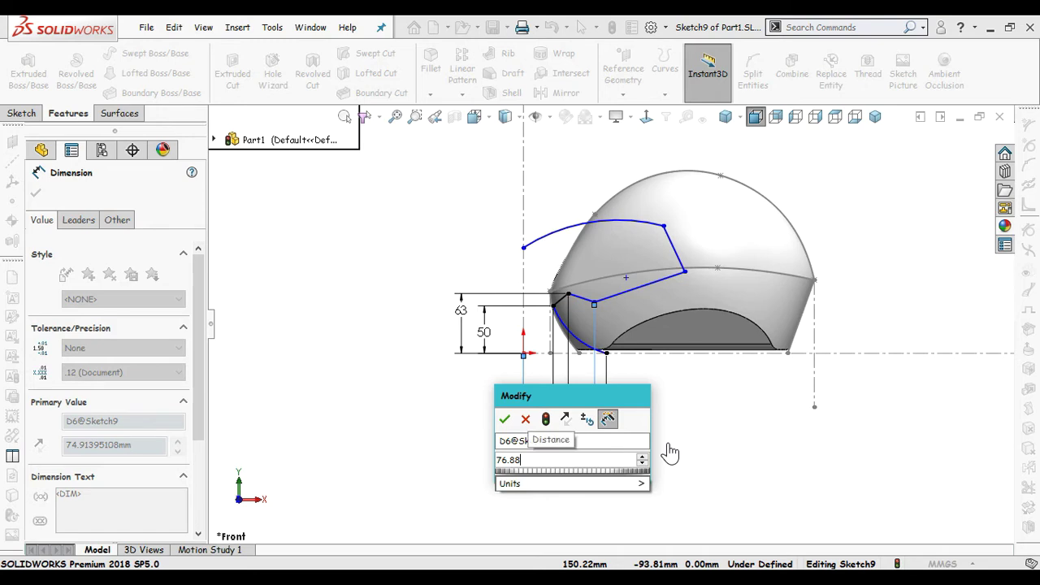
key(Return)
Step: Set a stripe vertex height to 51.22 and the right-hand endpoint's horizontal distance to 175.35
scroll(636, 350, down, 2)
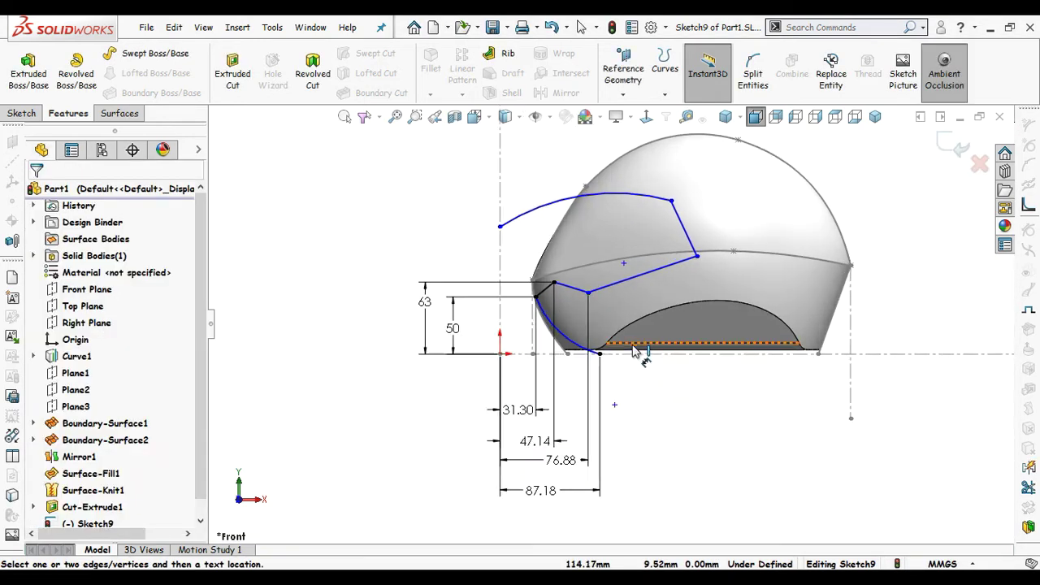
click(622, 356)
click(588, 293)
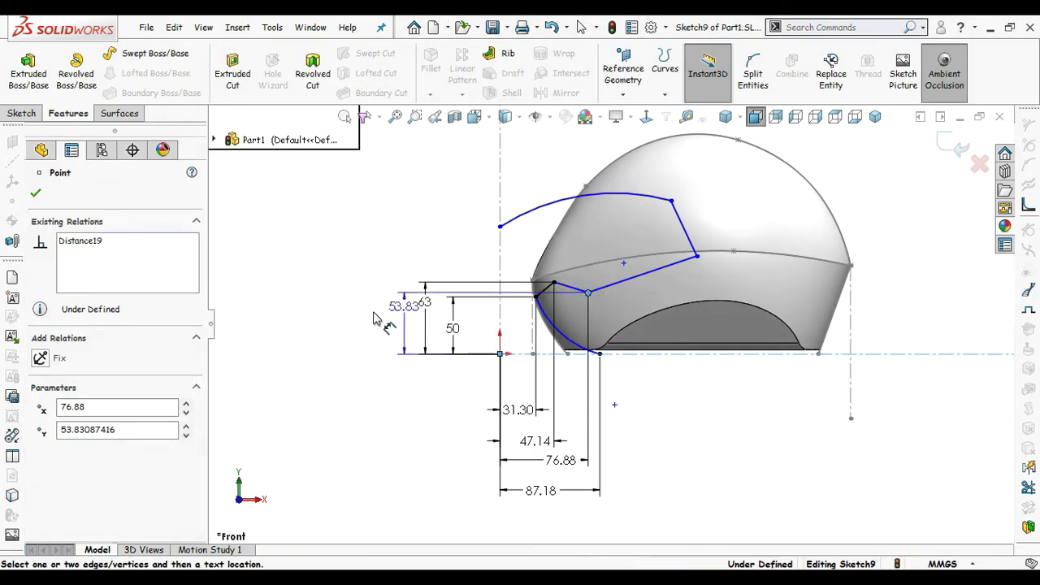
click(363, 325)
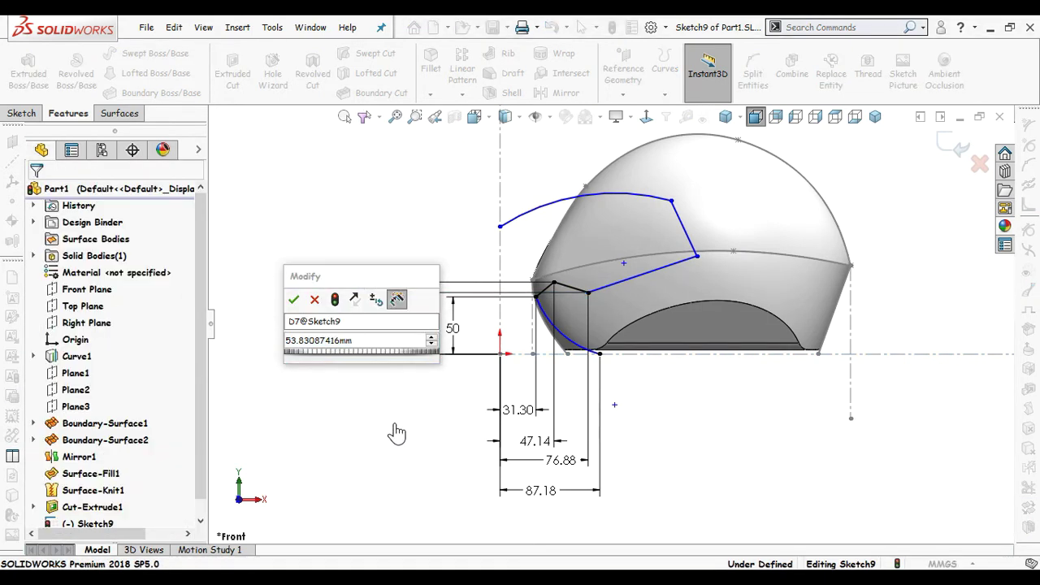
click(357, 349)
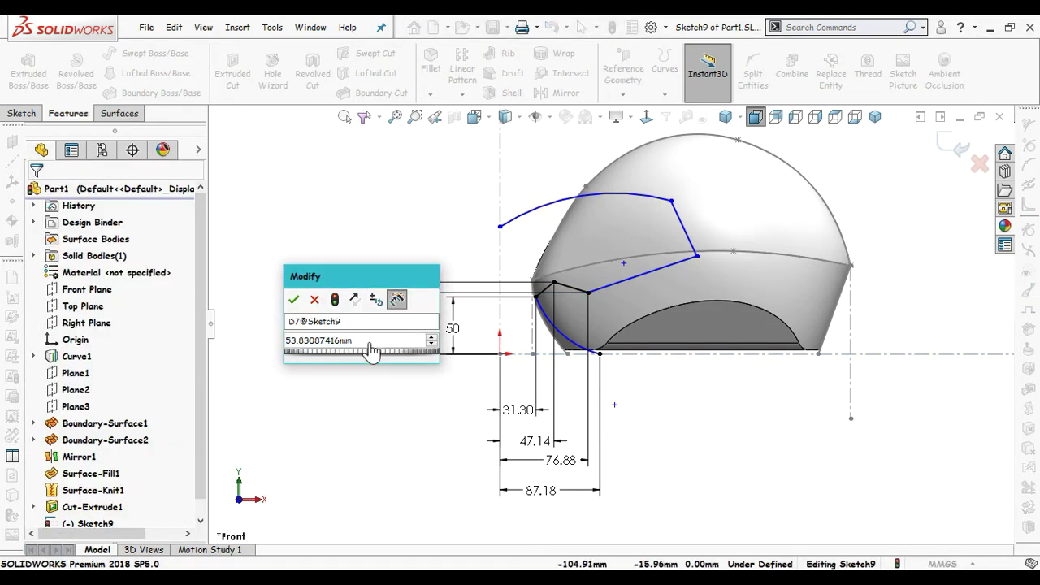
text(51)
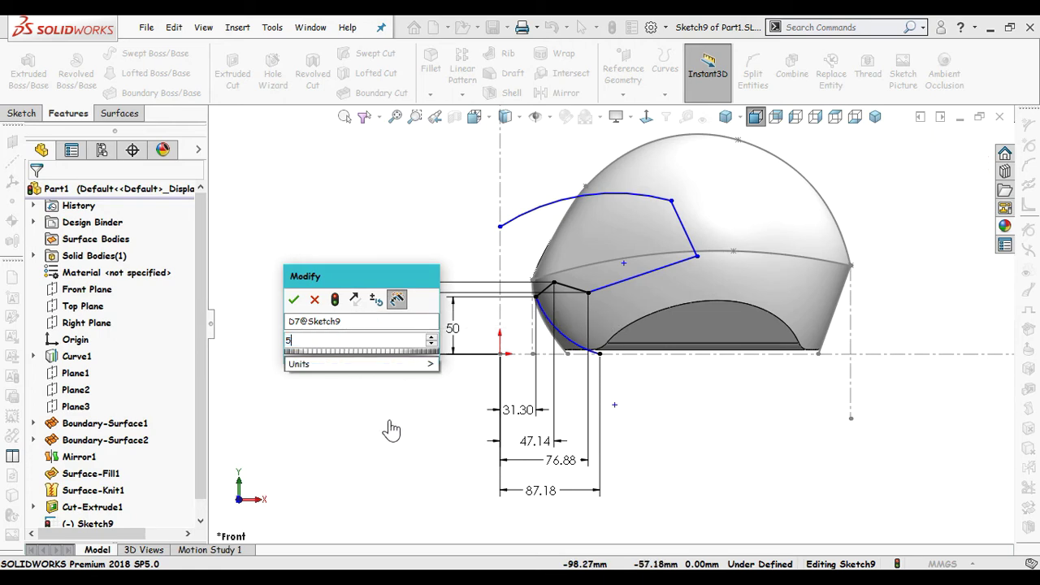
text(.22)
key(Escape)
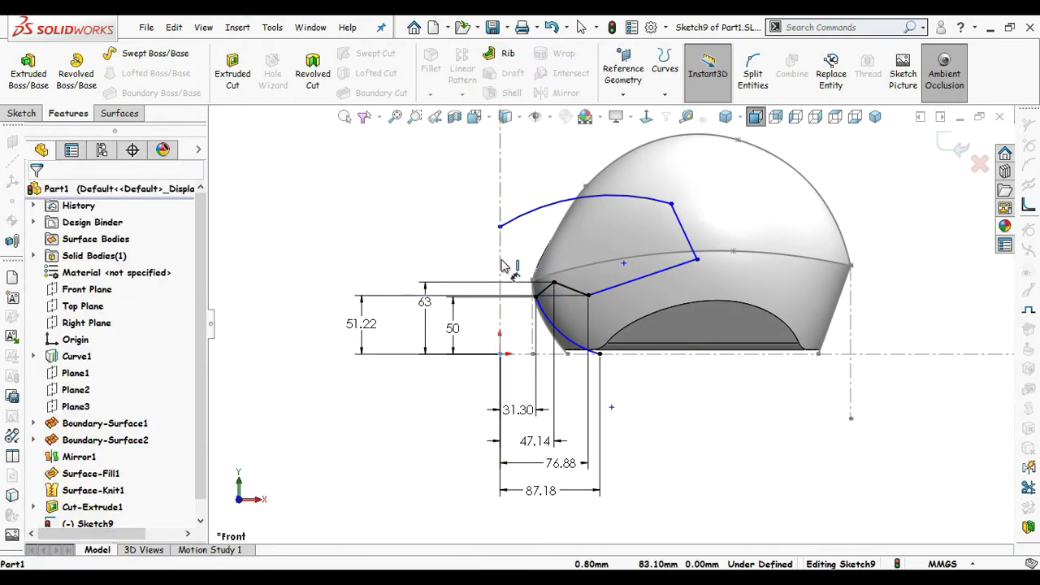
click(696, 260)
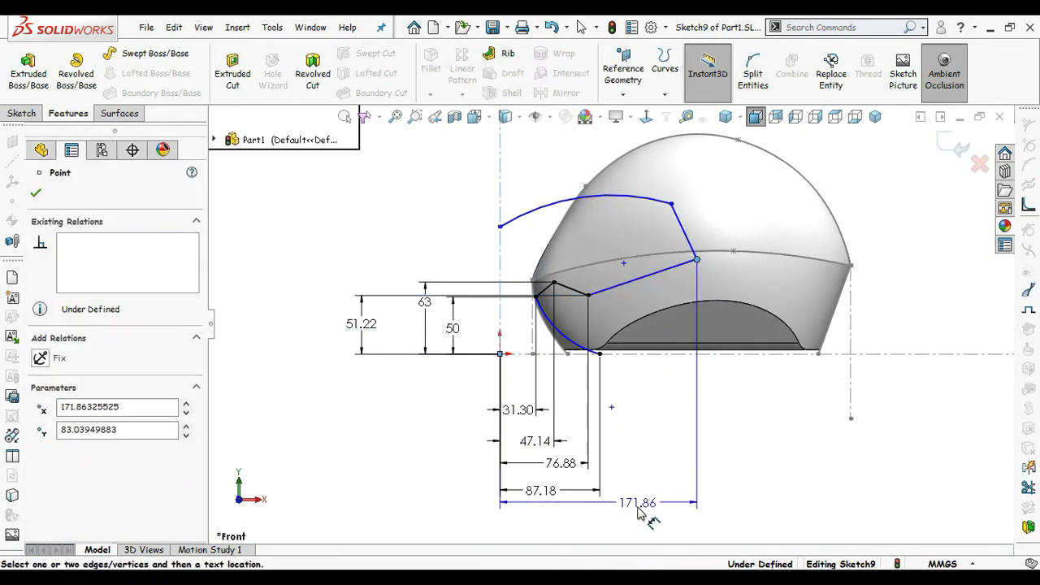
click(641, 514)
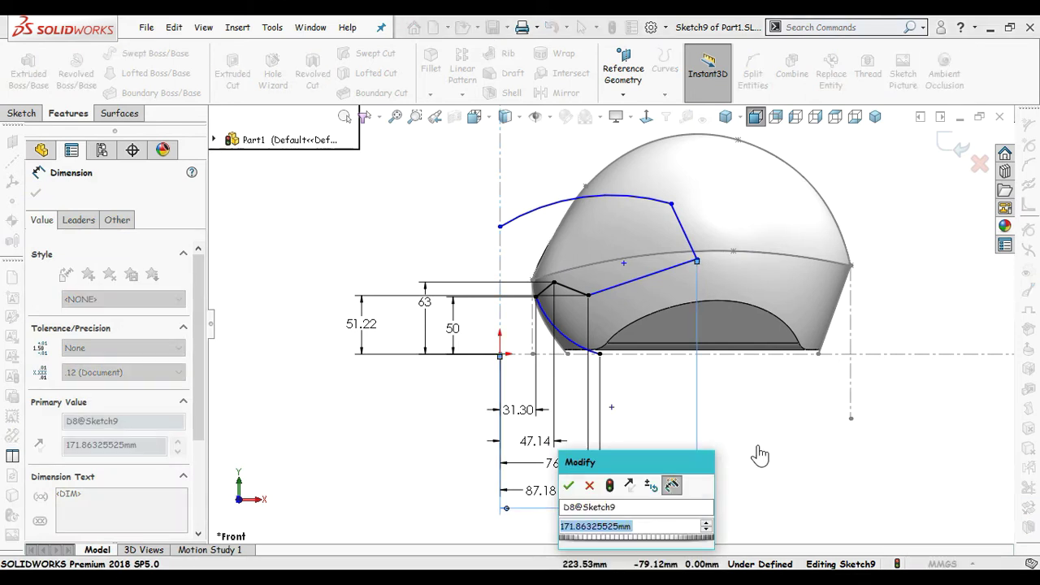
text(175.35)
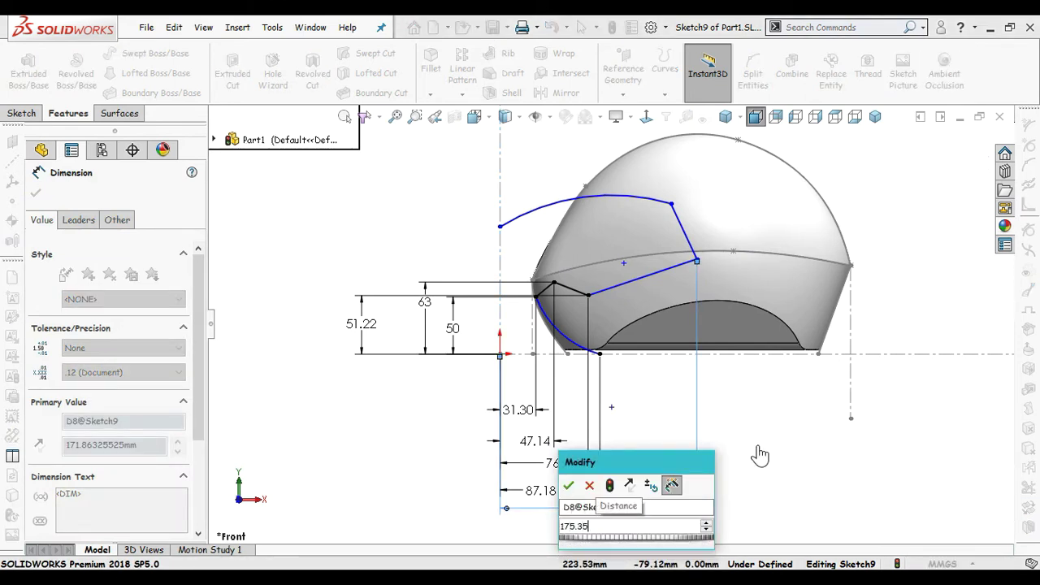
key(Escape)
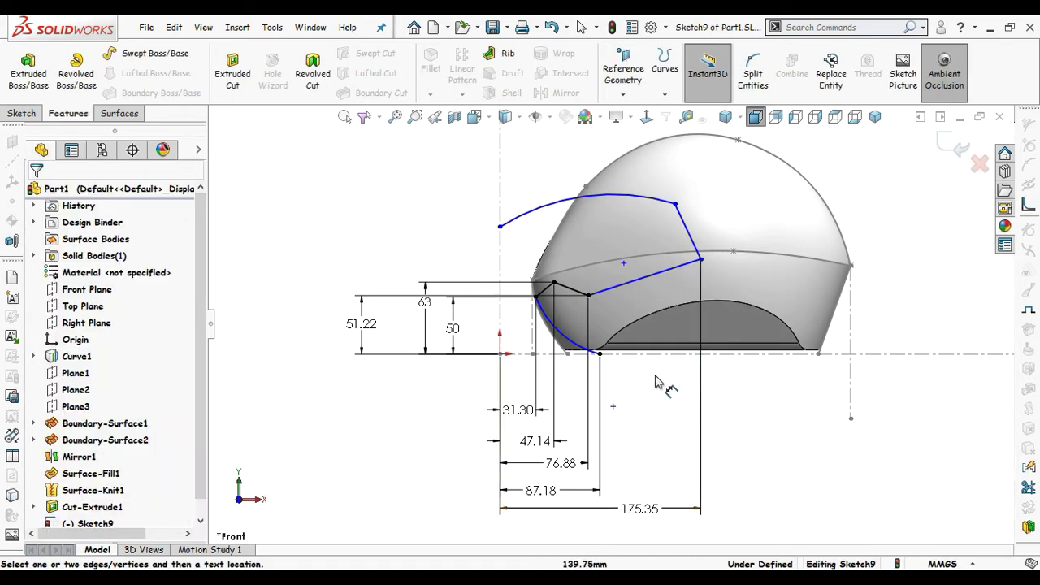
key(Escape)
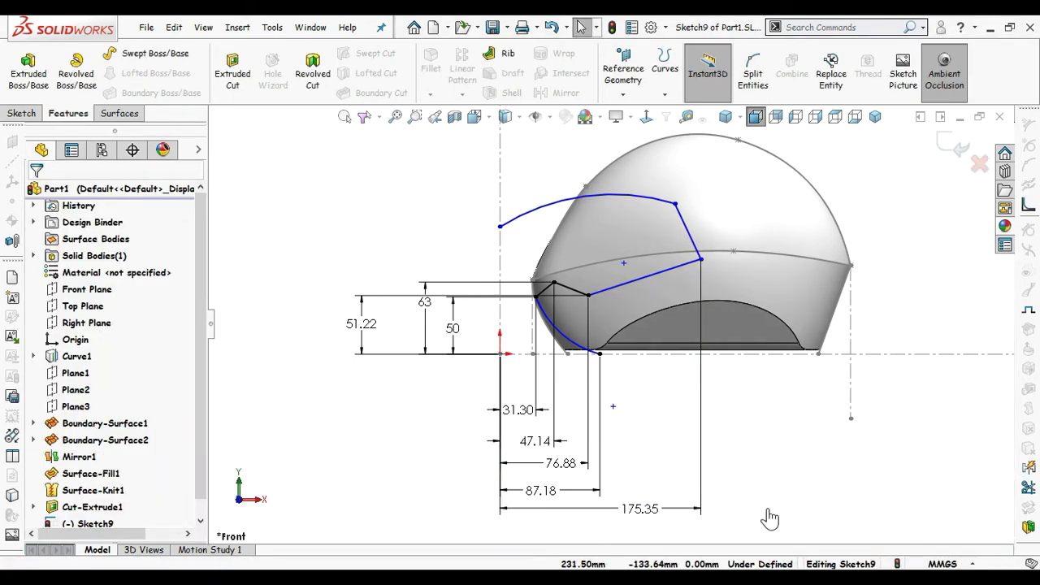
Step: Dimension the visor corner point 83.70 above the horizontal centreline
right_drag(769, 518, 760, 398)
click(741, 359)
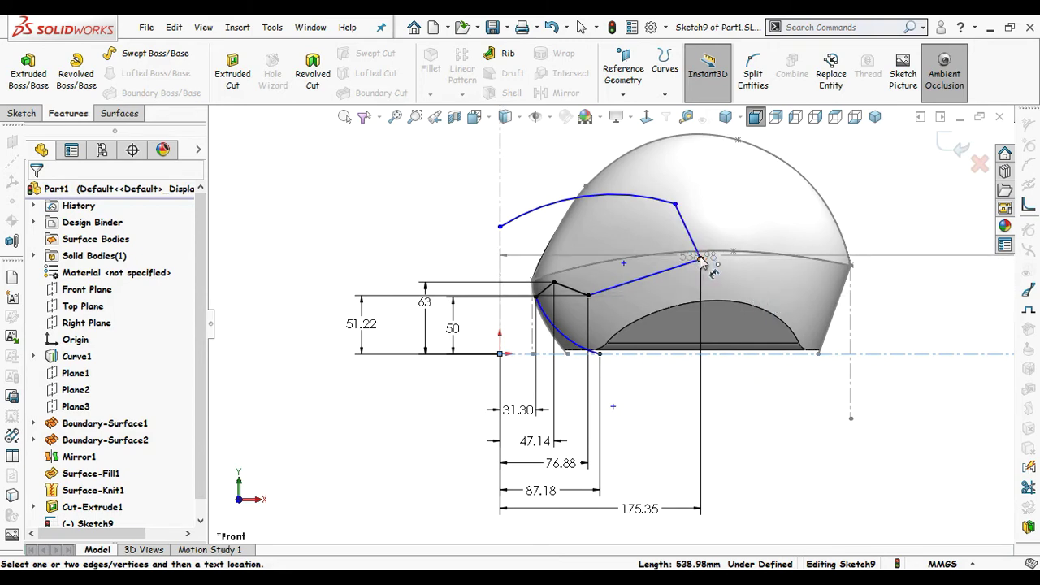
click(700, 259)
click(892, 302)
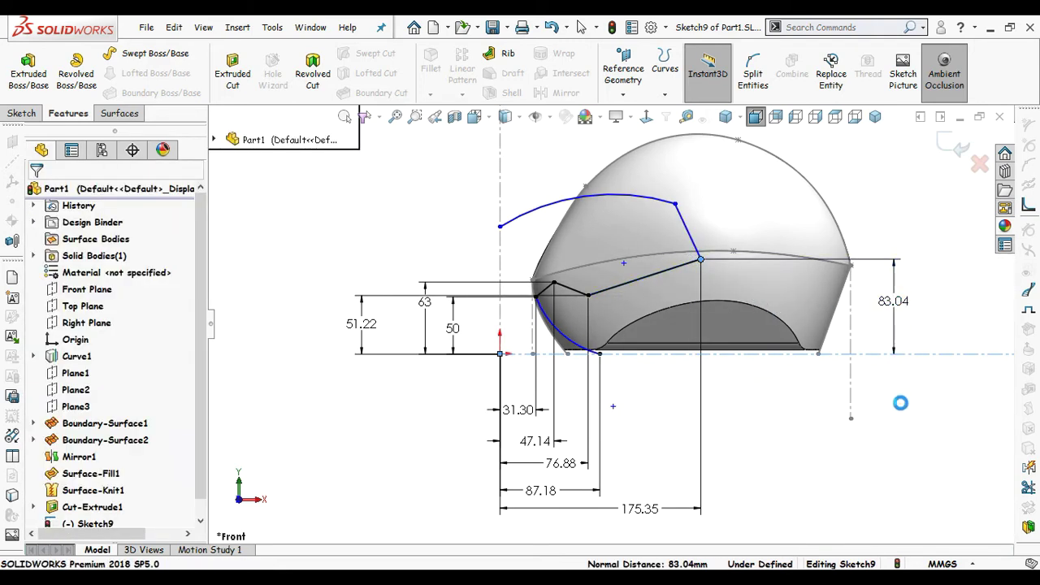
text(83.7)
key(Return)
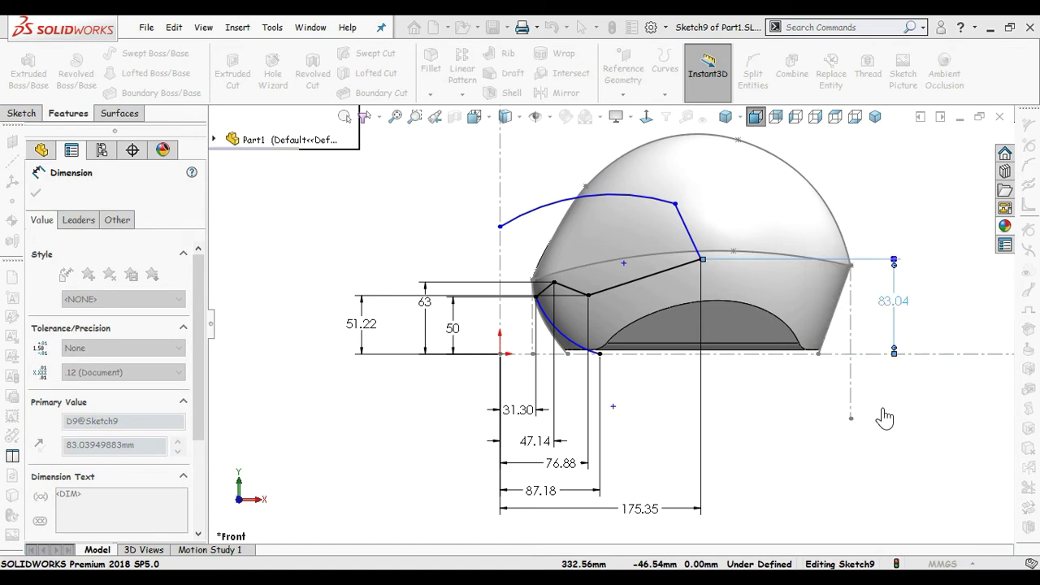
key(Escape)
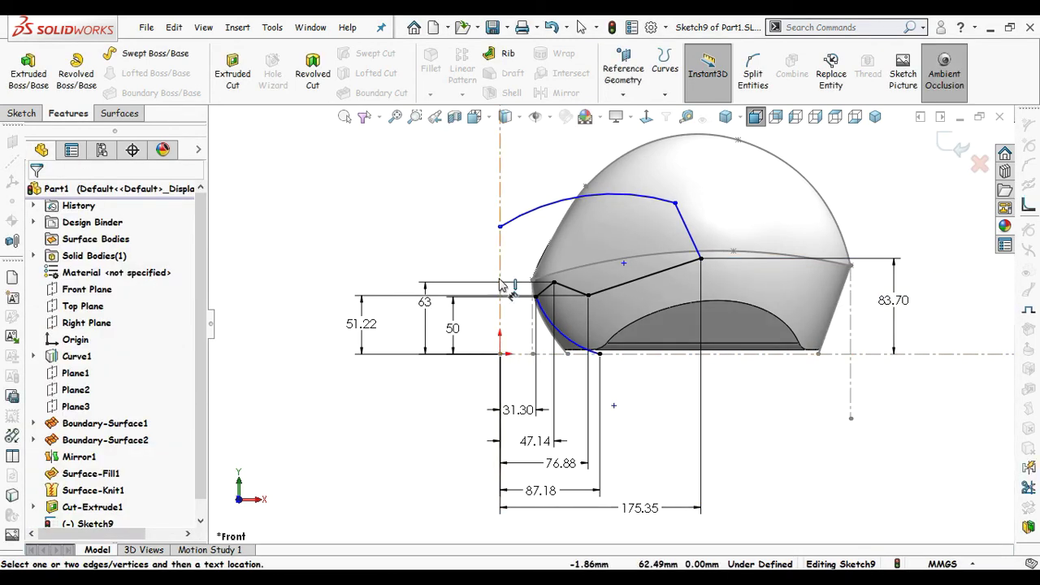
Step: Dimension the upper curve end 163.63 horizontally and 132.70 high (83.70 plus 49)
click(675, 204)
scroll(607, 325, up, 2)
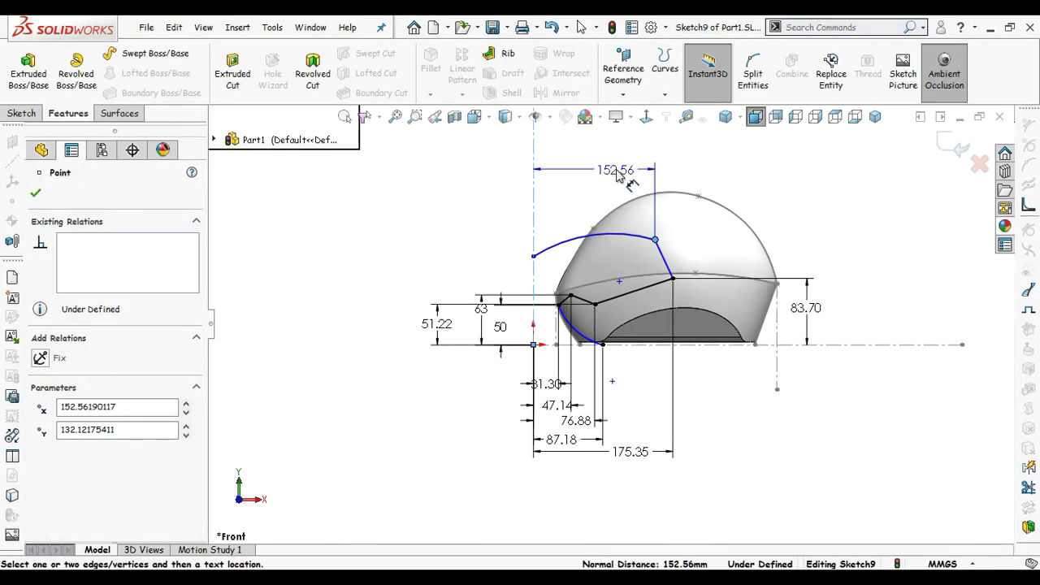
click(614, 170)
text(163.)
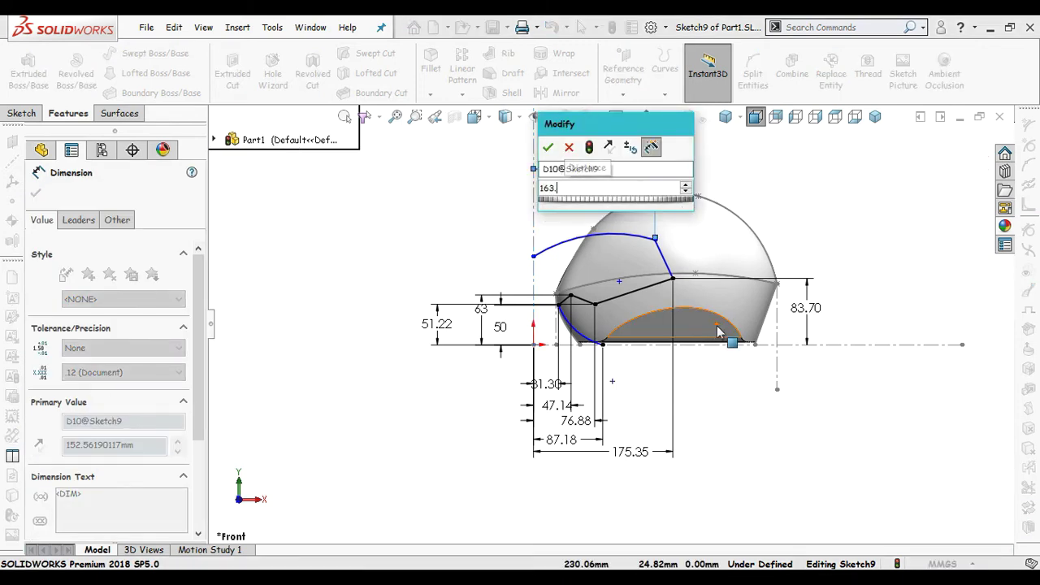
text(63)
key(Return)
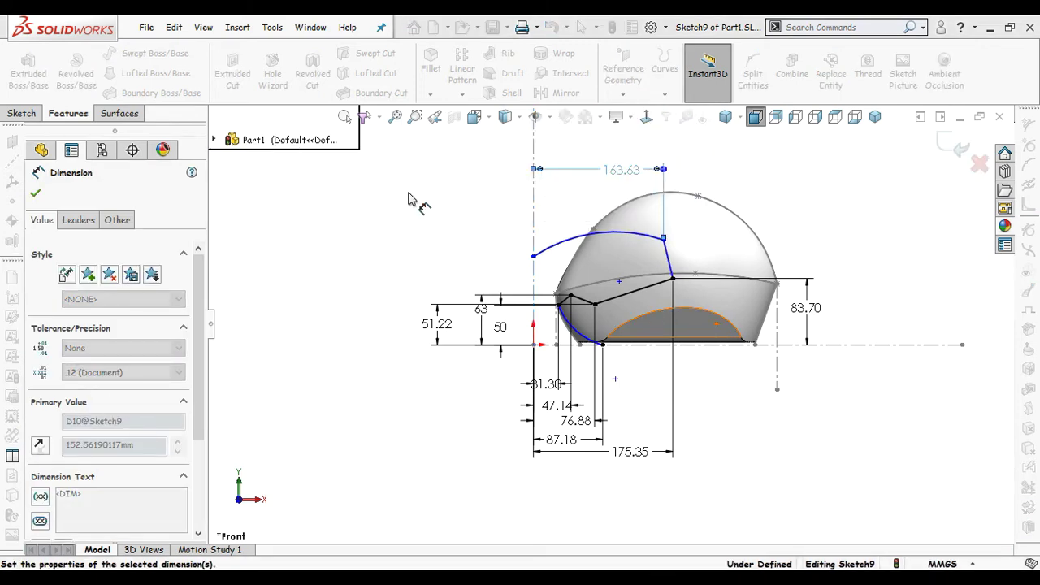
key(Escape)
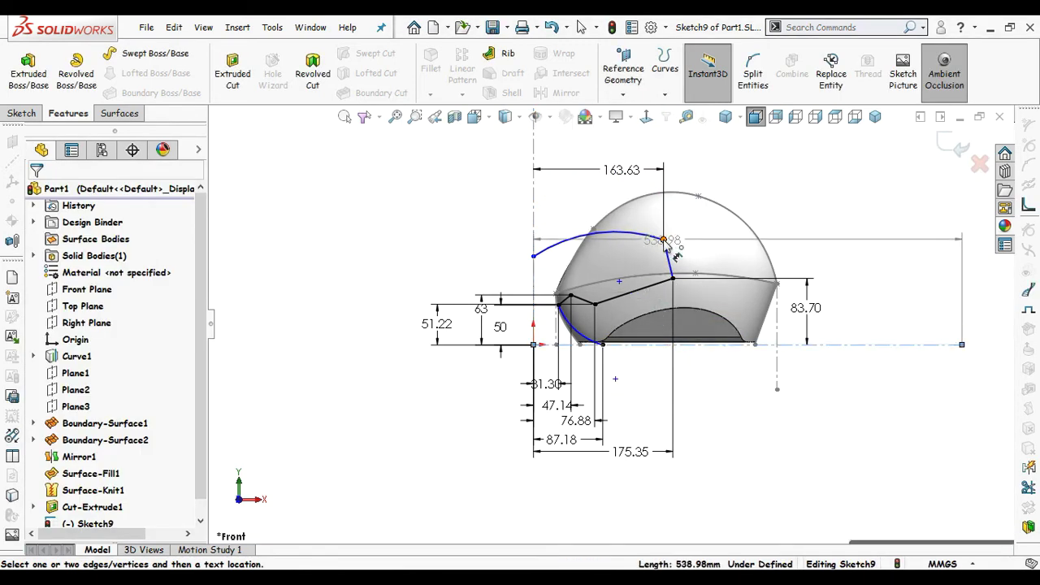
click(663, 240)
click(362, 294)
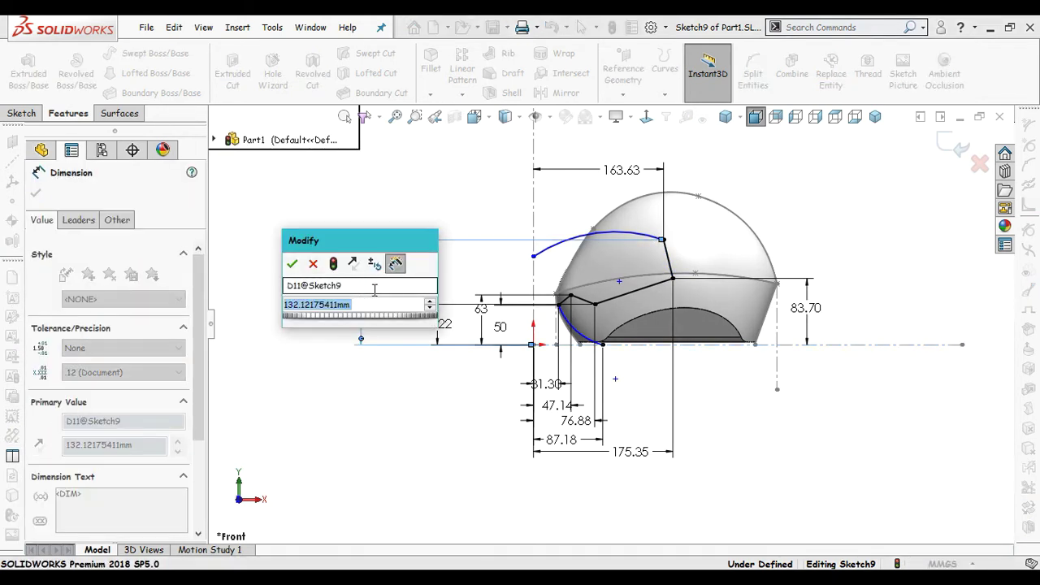
click(804, 308)
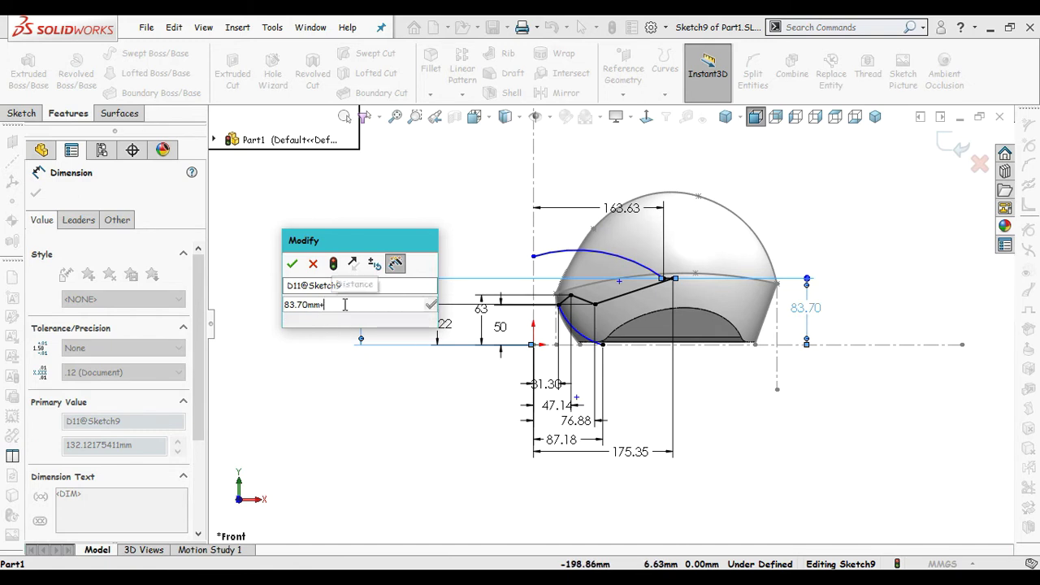
text(49)
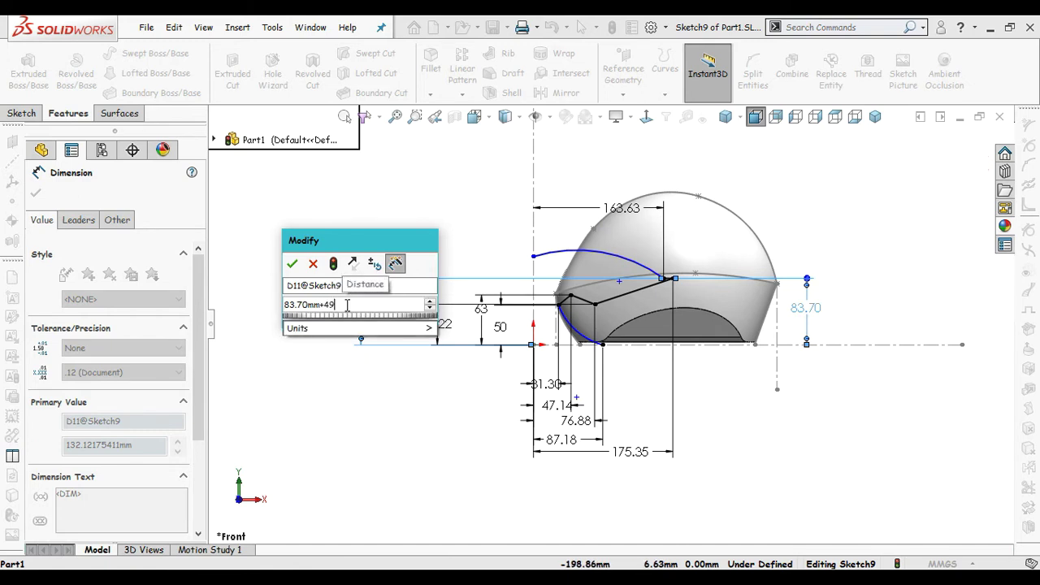
key(Return)
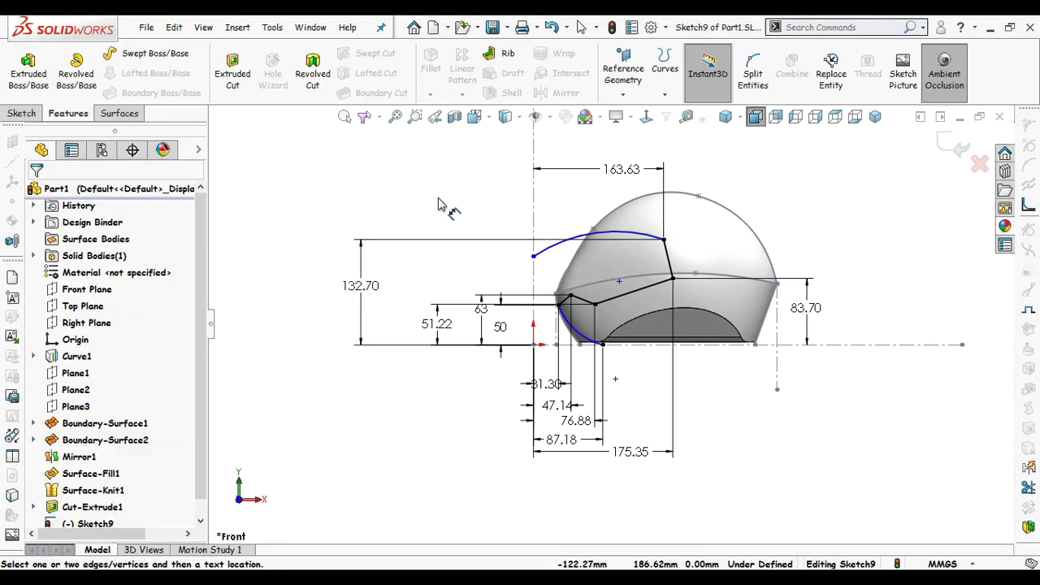
Step: Give the lower visor arc a radius dimension of 147
scroll(629, 379, down, 2)
scroll(568, 365, down, 2)
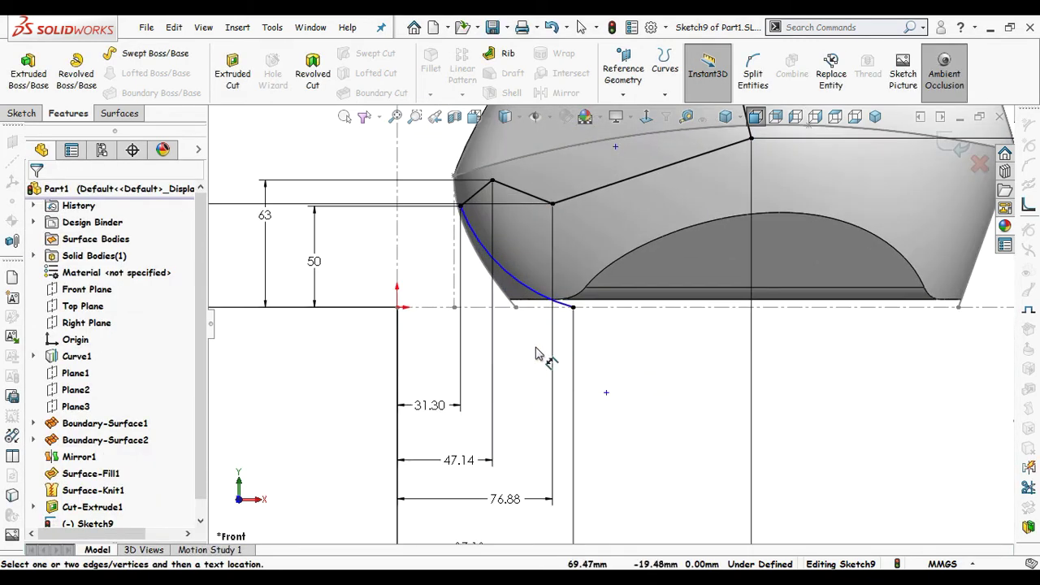
click(539, 293)
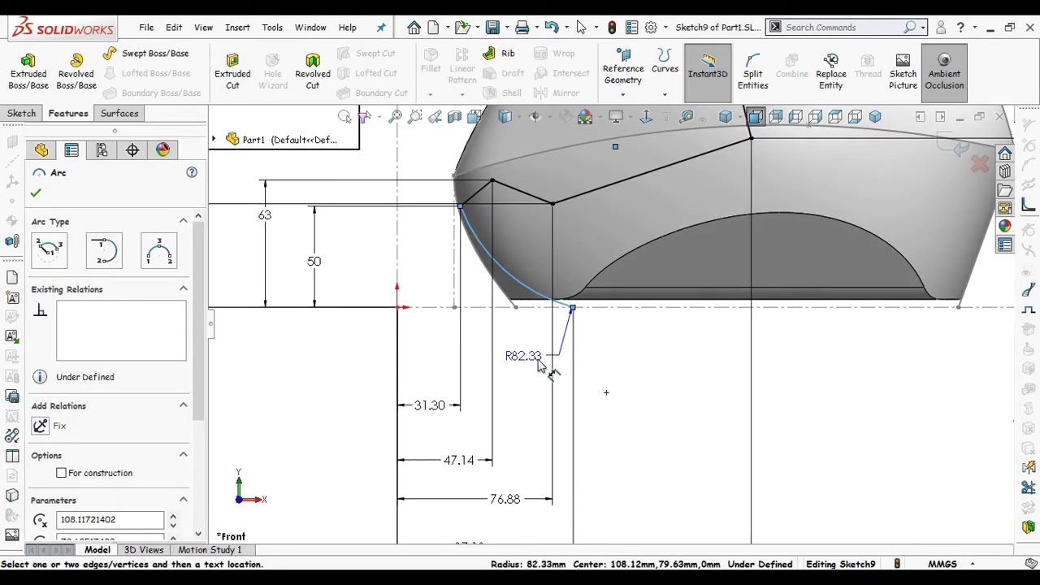
click(692, 481)
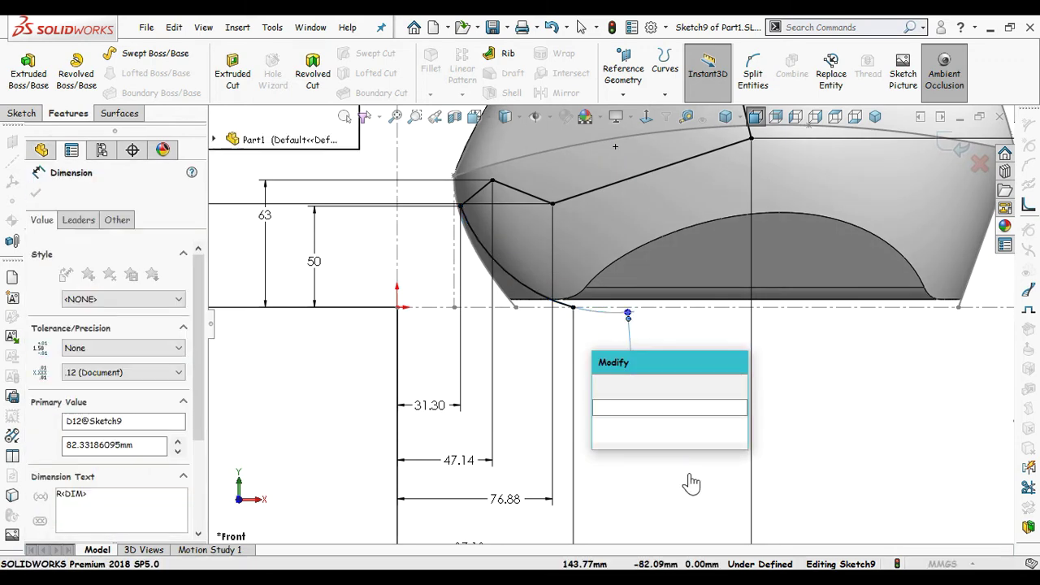
text(147)
key(Return)
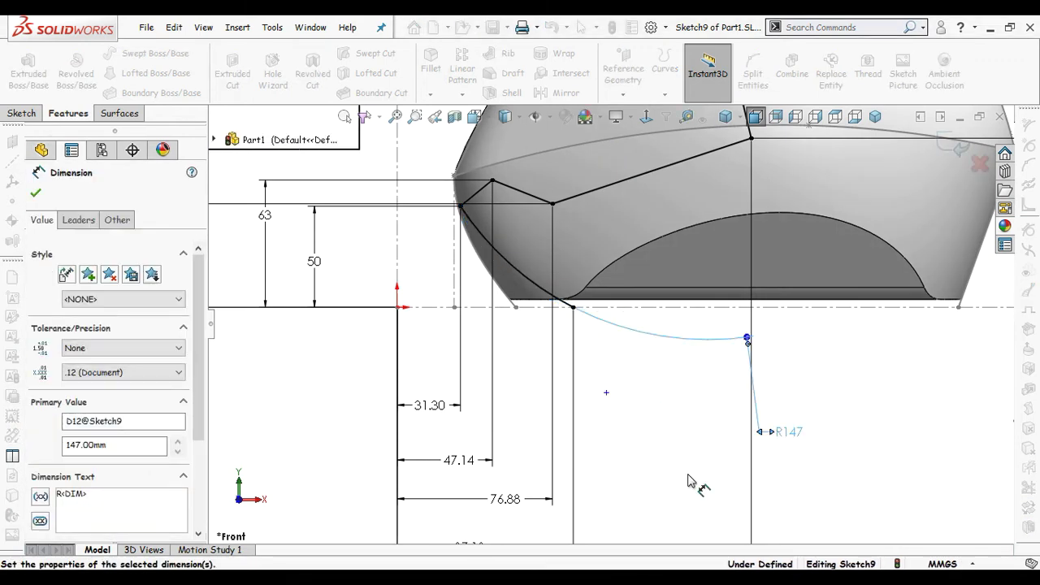
key(Escape)
Step: Add a 185.10 radius dimension to the upper visor curve
scroll(621, 203, up, 3)
scroll(569, 293, down, 6)
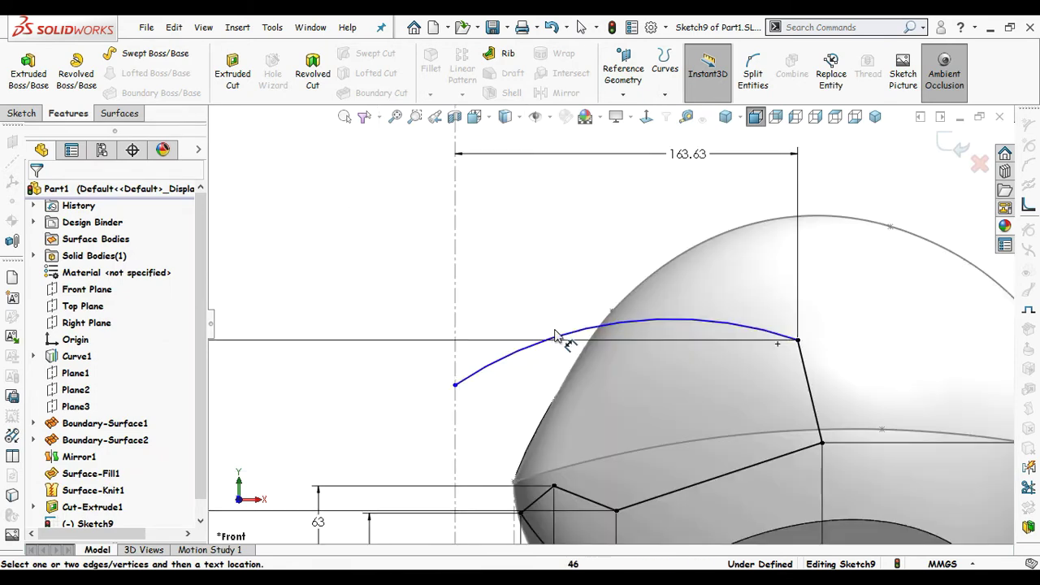
click(567, 328)
click(529, 311)
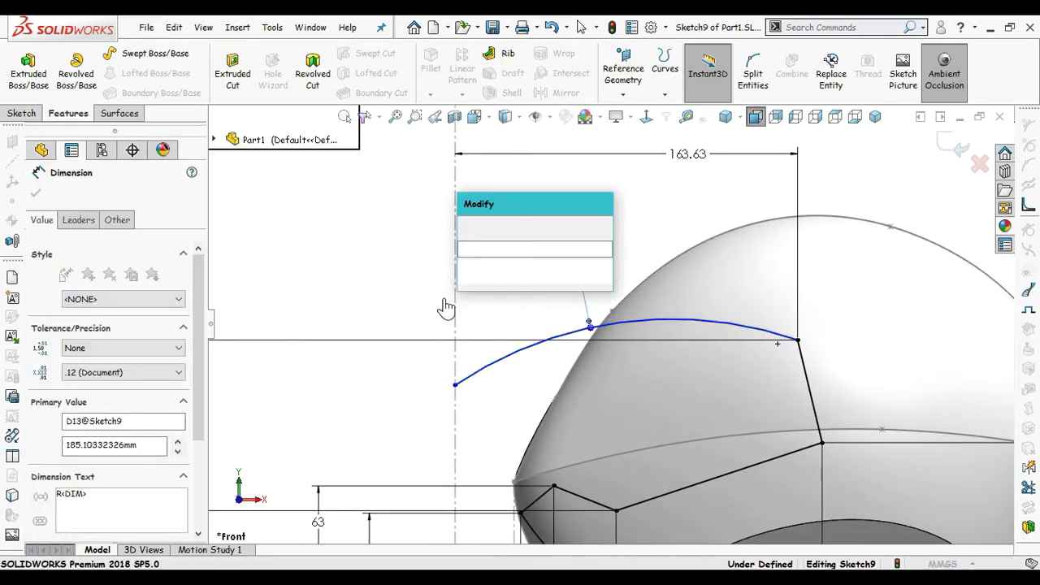
click(467, 227)
key(Escape)
scroll(387, 288, up, 1)
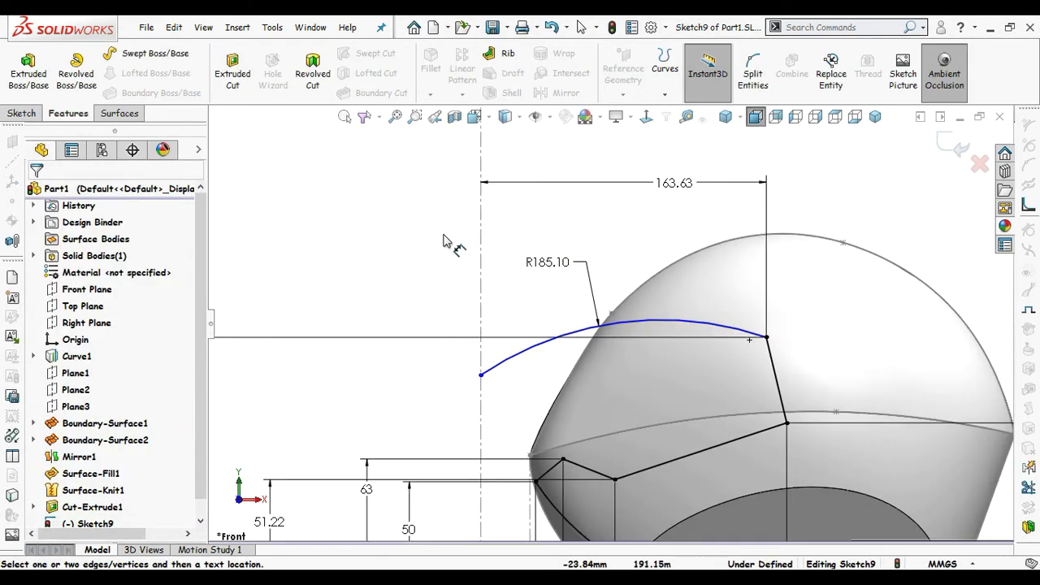
scroll(715, 255, up, 1)
scroll(715, 254, up, 2)
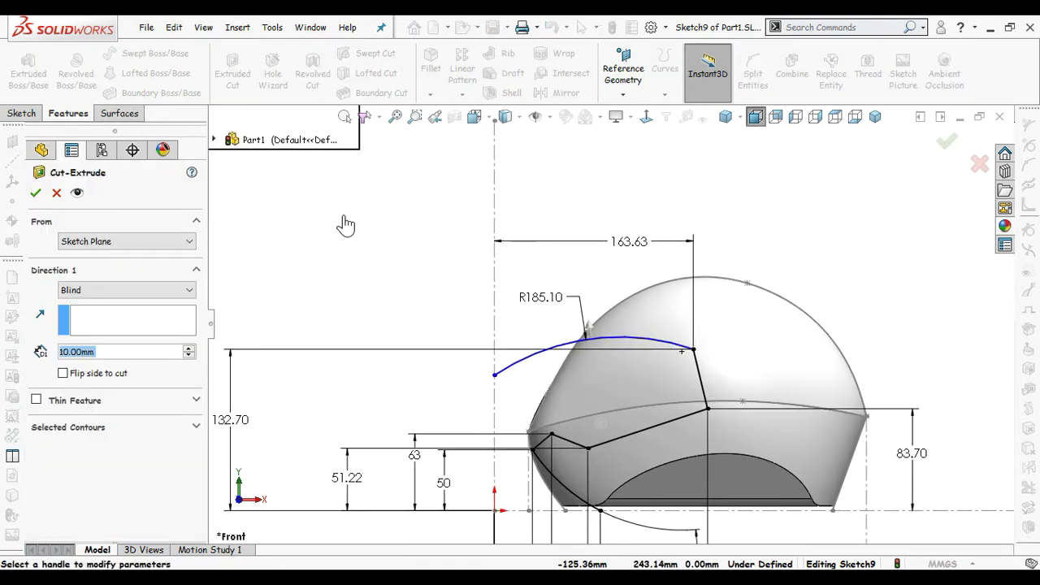
Step: Apply the Extruded Cut as Through All – Both, then orbit to inspect the visor opening
click(126, 290)
click(94, 334)
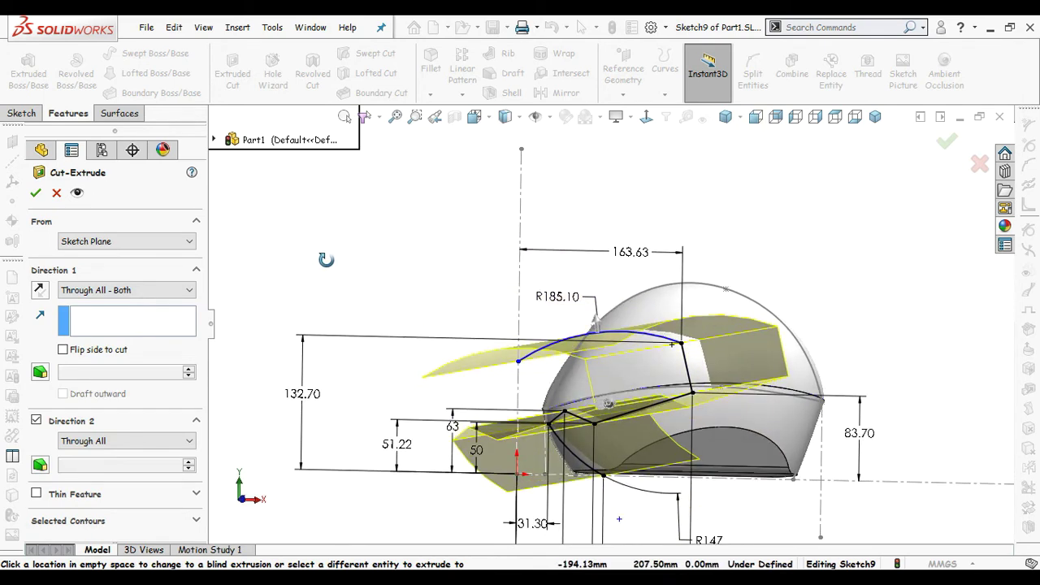
click(35, 193)
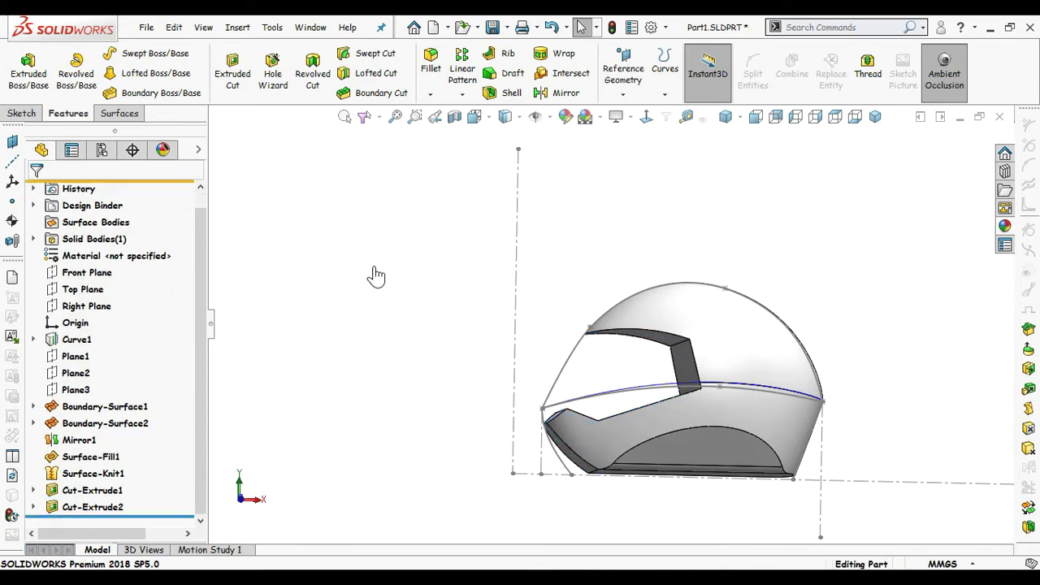
mouse_move(641, 262)
middle_down()
mouse_move(874, 316)
mouse_move(810, 341)
mouse_move(726, 417)
mouse_move(724, 383)
mouse_move(706, 440)
mouse_move(687, 371)
mouse_move(693, 378)
middle_up()
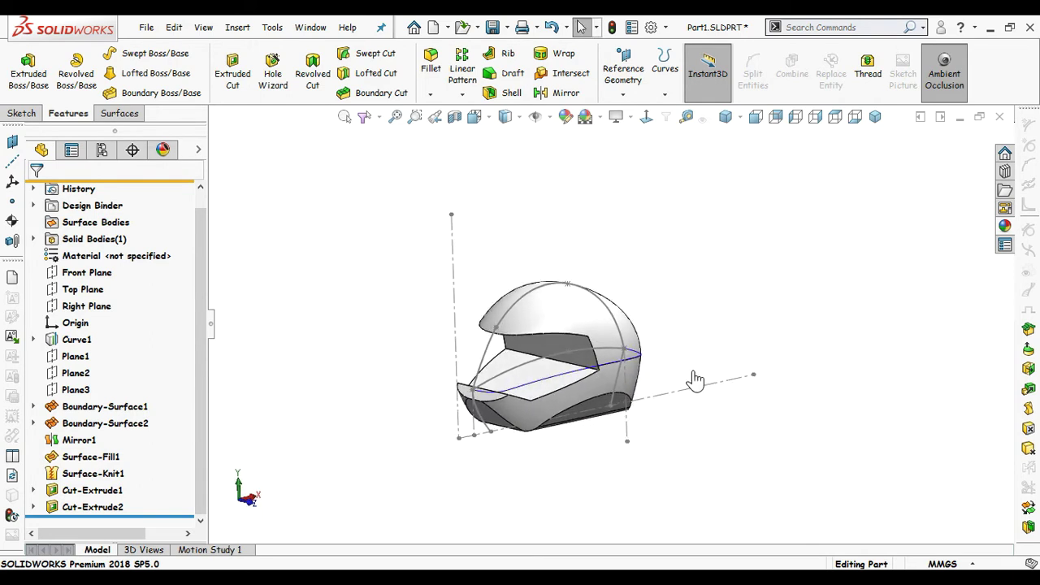
key(ctrl+1)
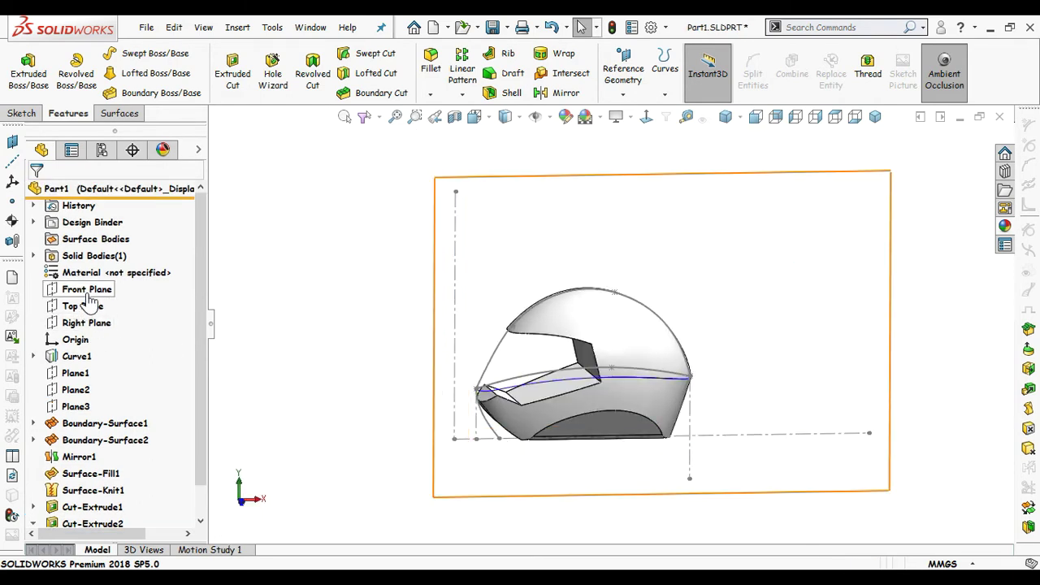
Step: Start a new sketch on the Front Plane and draw a large circle inside the helmet
click(83, 290)
click(102, 275)
click(642, 114)
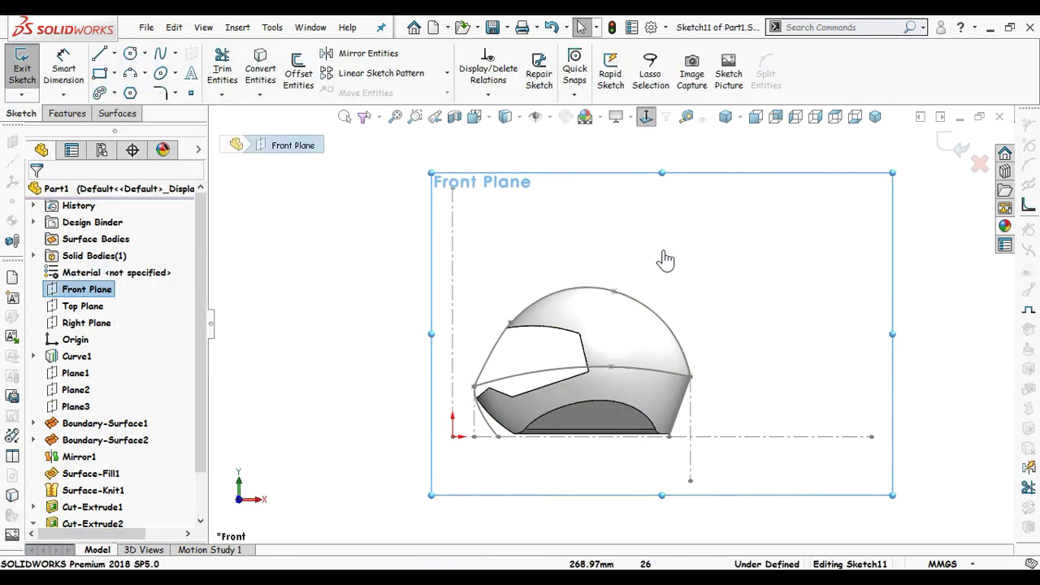
scroll(638, 318, down, 1)
key(s)
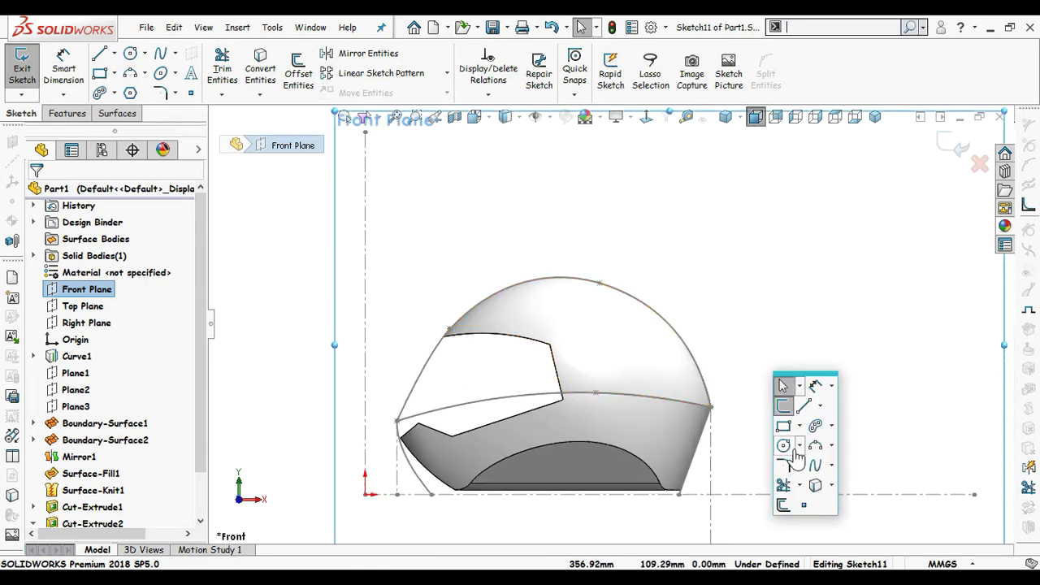
click(787, 452)
click(564, 413)
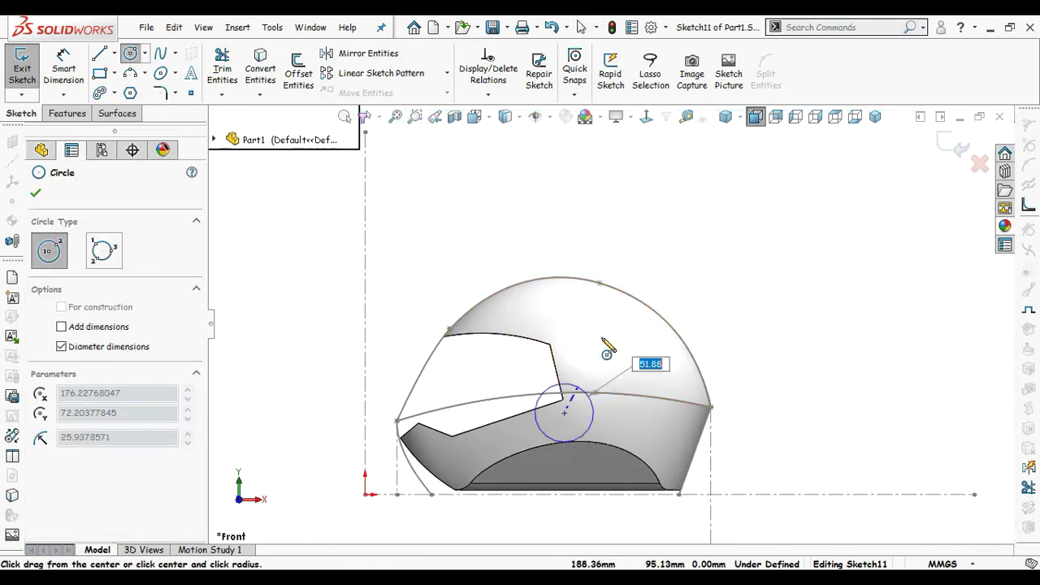
click(628, 297)
Step: Give the large circle a 268.15 diameter
right_drag(782, 364, 683, 341)
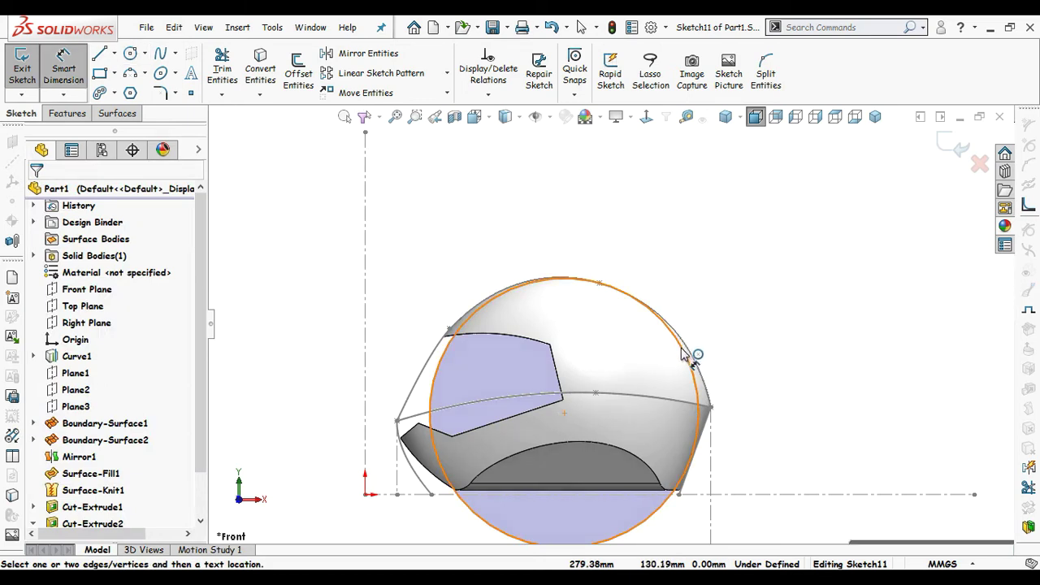
click(696, 353)
click(780, 272)
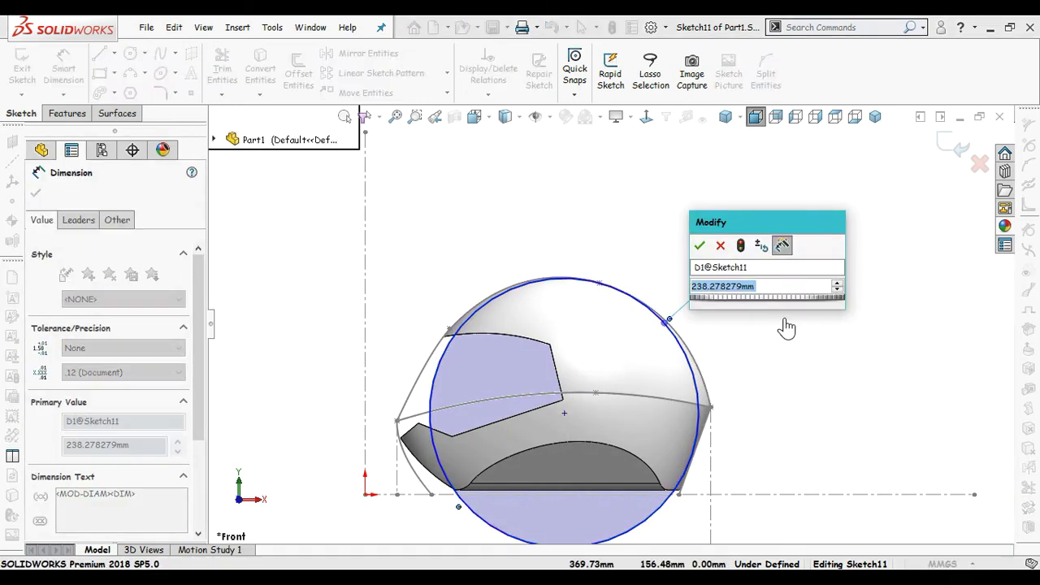
text(268.)
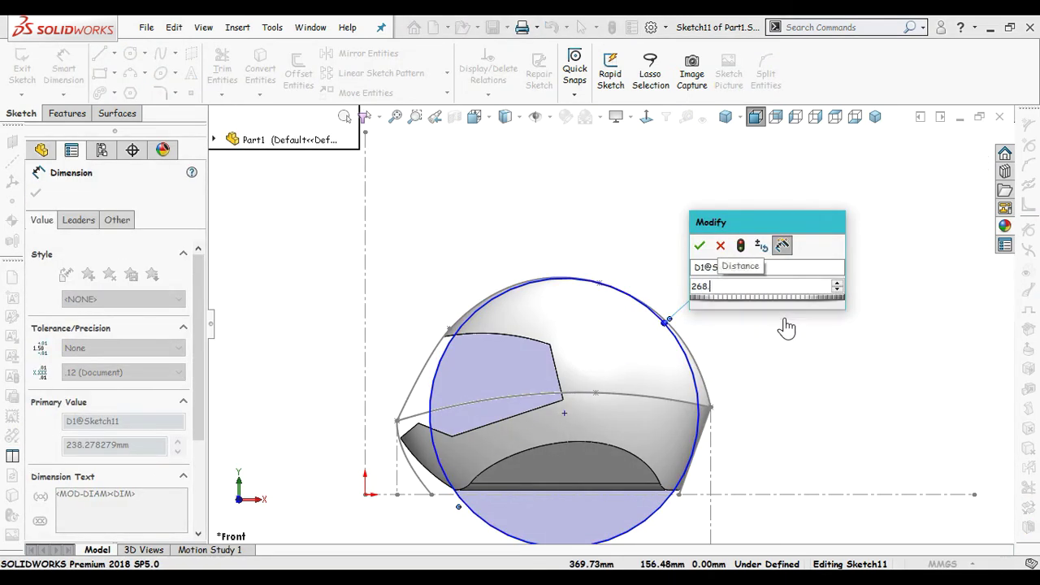
text(15)
key(Return)
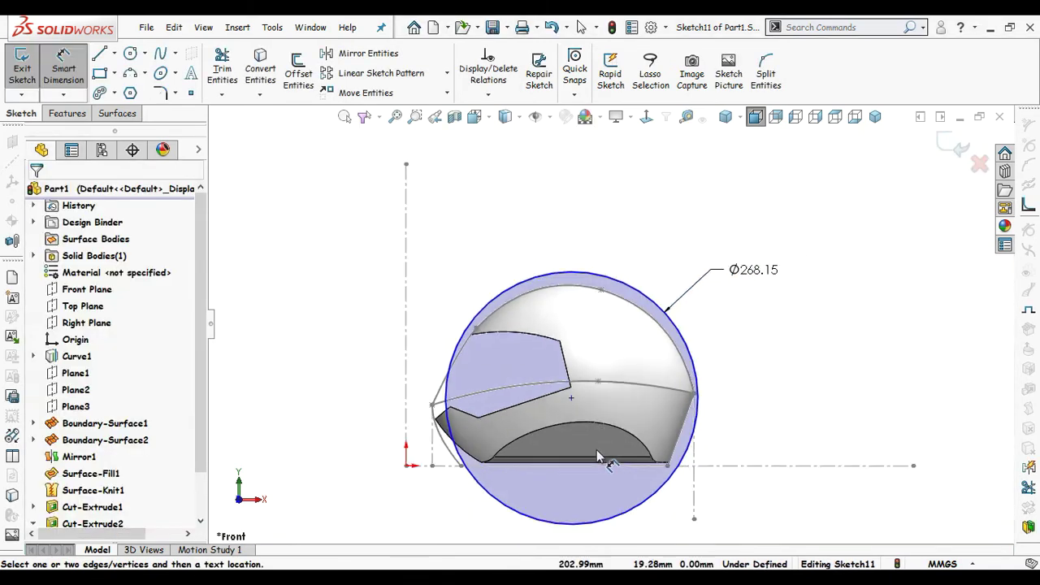
Step: Place the circle's centre 173.72 from the vertical centerline
ctrl+middle_drag(597, 455, 481, 441)
click(415, 388)
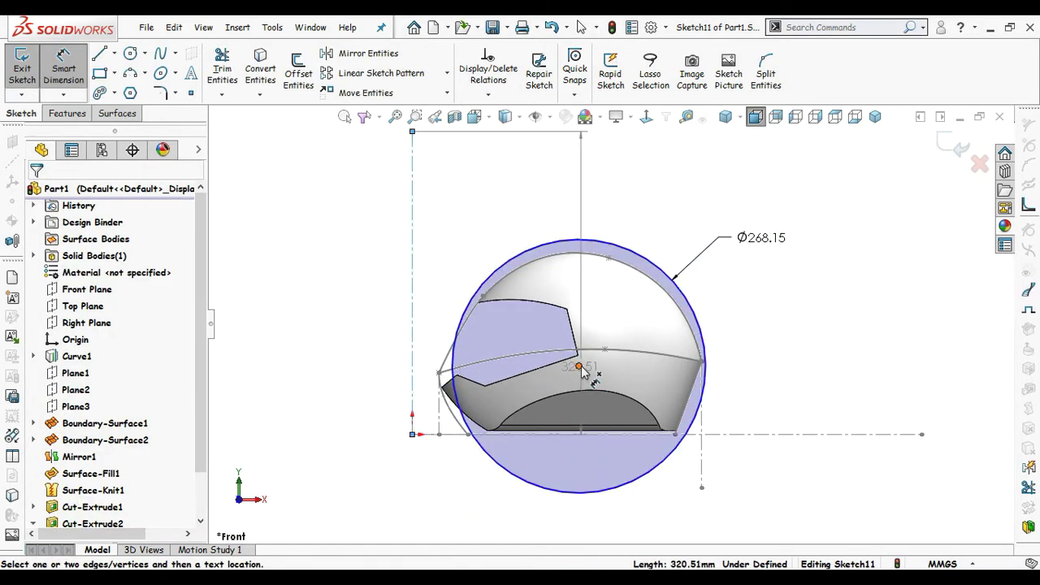
click(579, 367)
key(z)
click(528, 473)
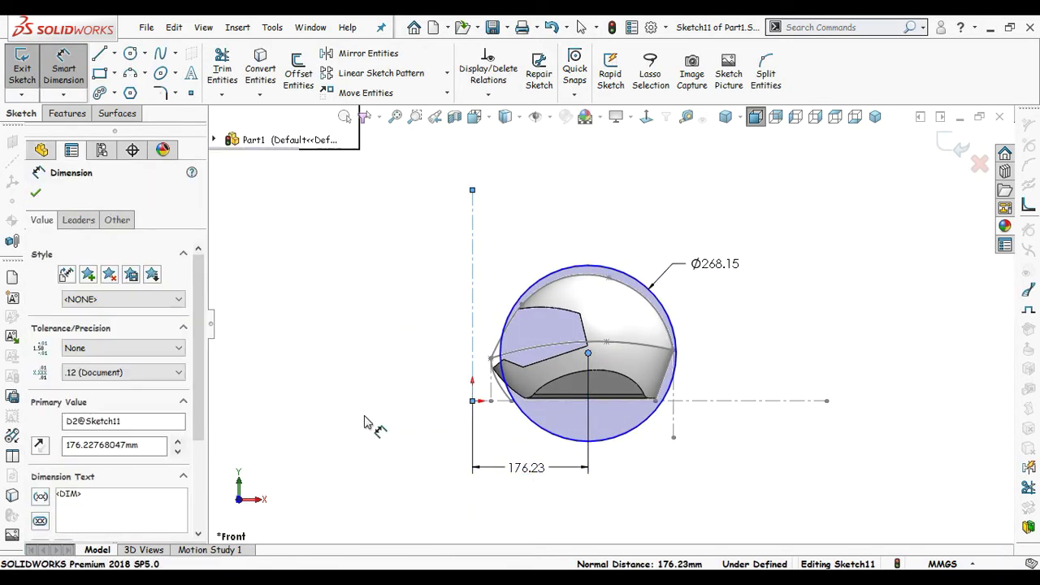
text(173.)
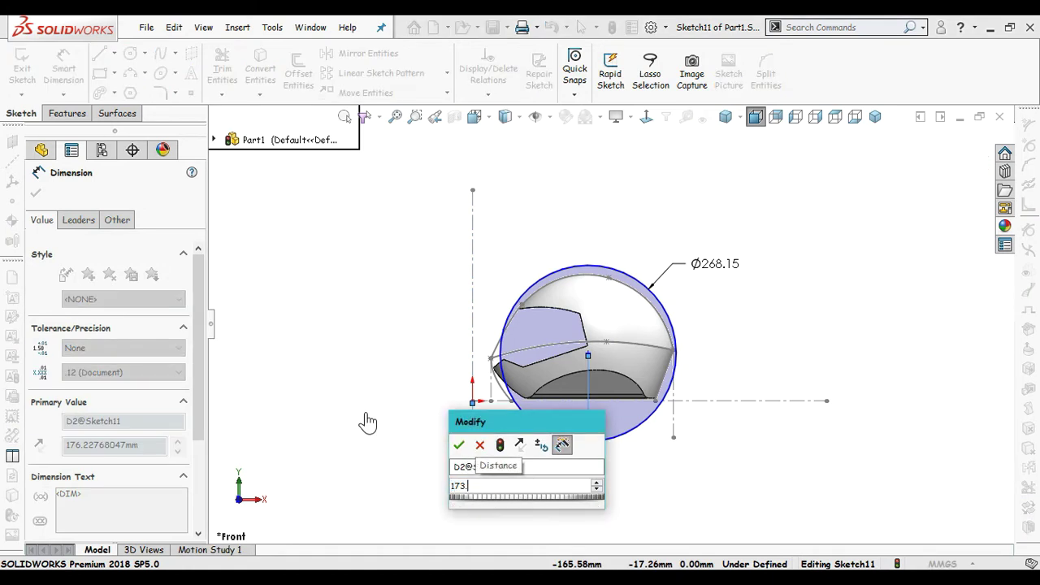
text(7)
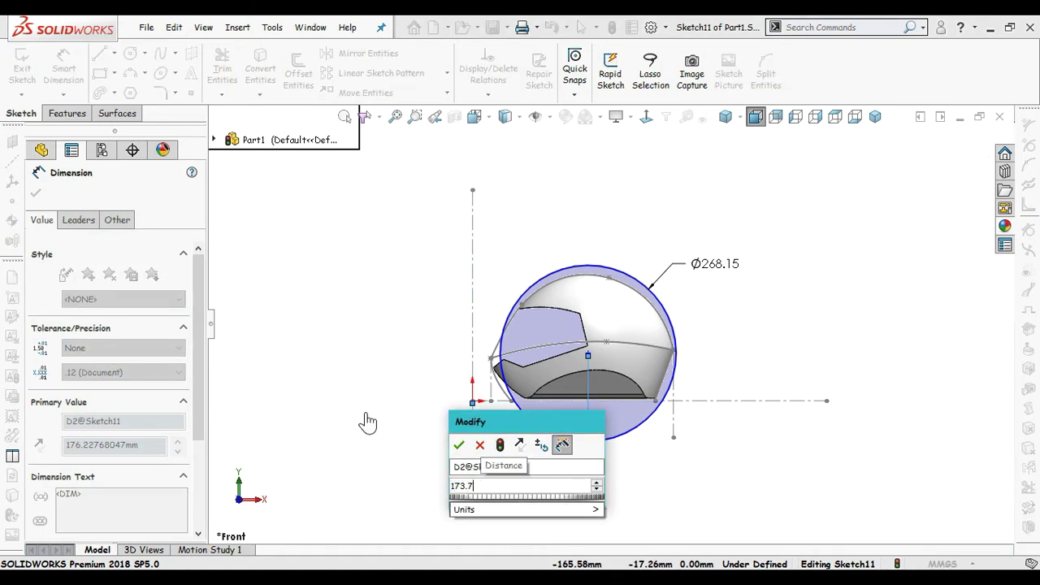
text(722)
key(Return)
click(376, 353)
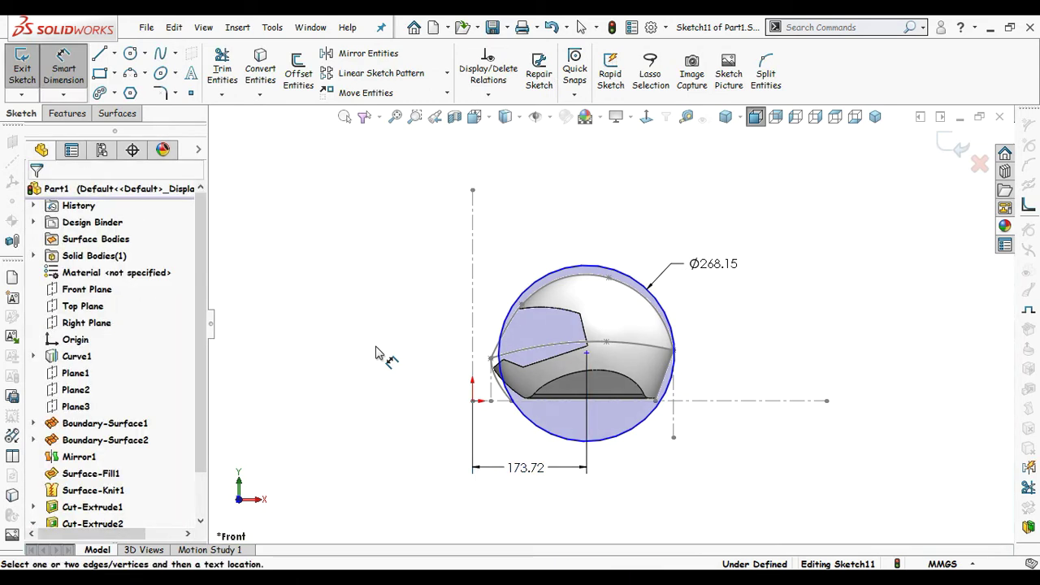
key(Escape)
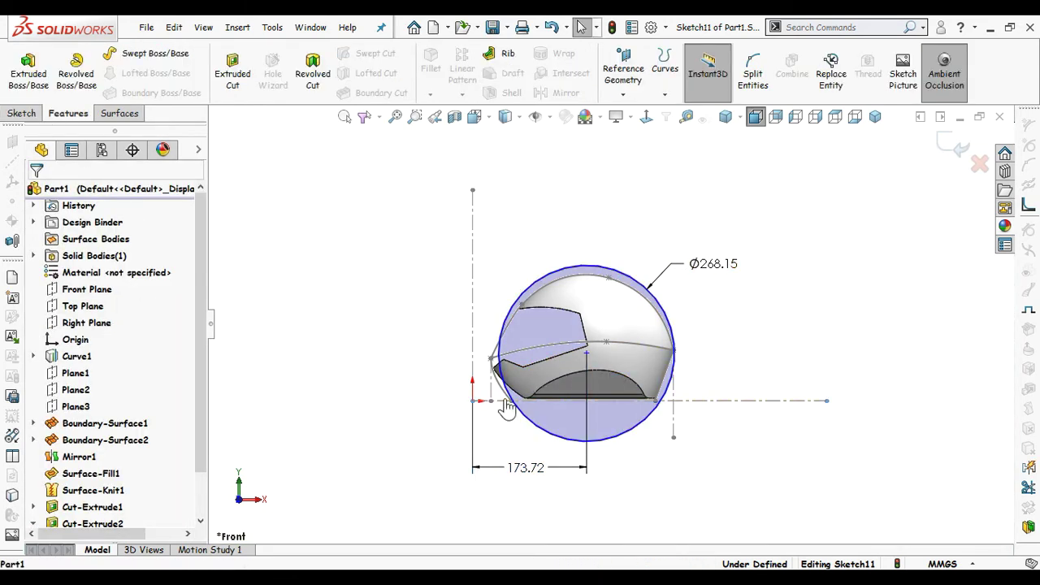
Step: Place the circle's centre 55.15 from the horizontal centerline, fully defining the sketch
click(504, 401)
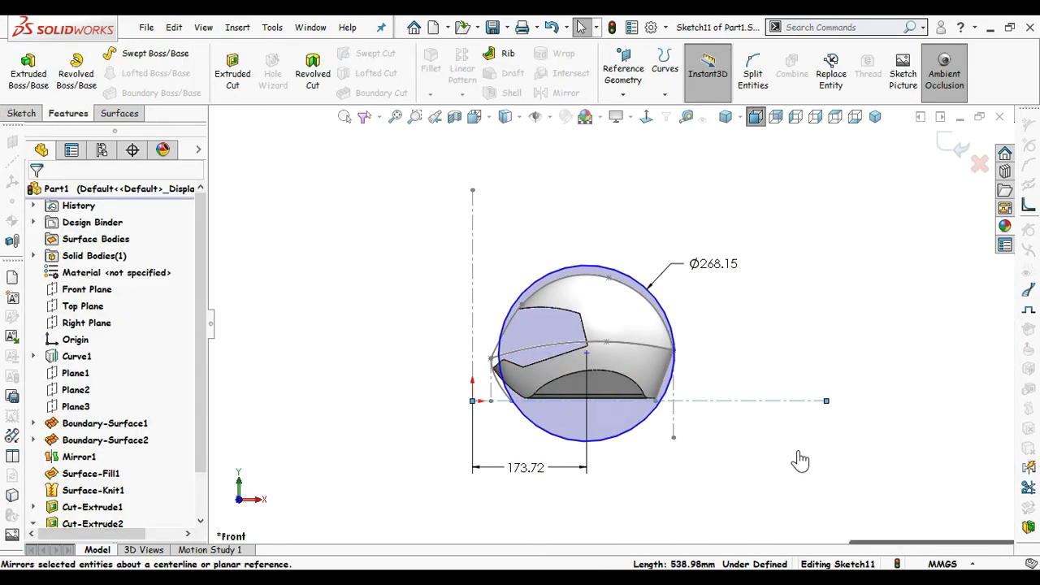
right_drag(800, 461, 728, 390)
click(731, 401)
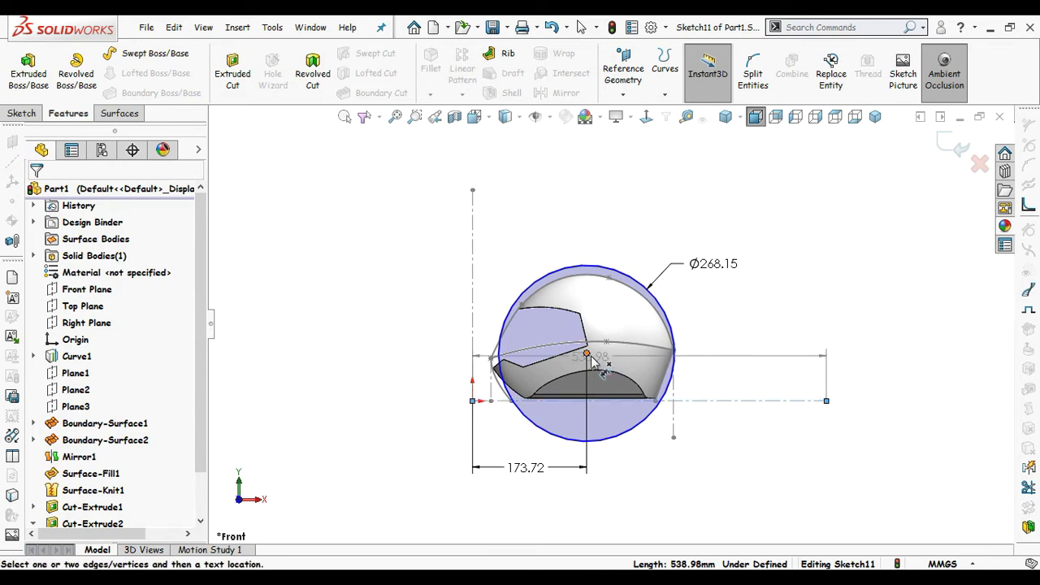
click(590, 357)
click(398, 375)
text(5)
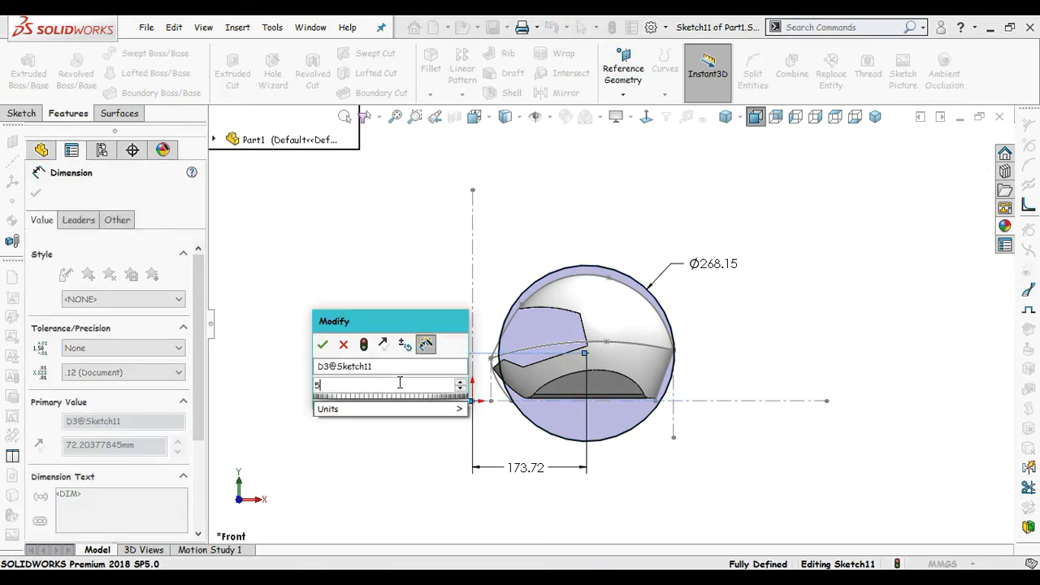
text(5.15)
key(Return)
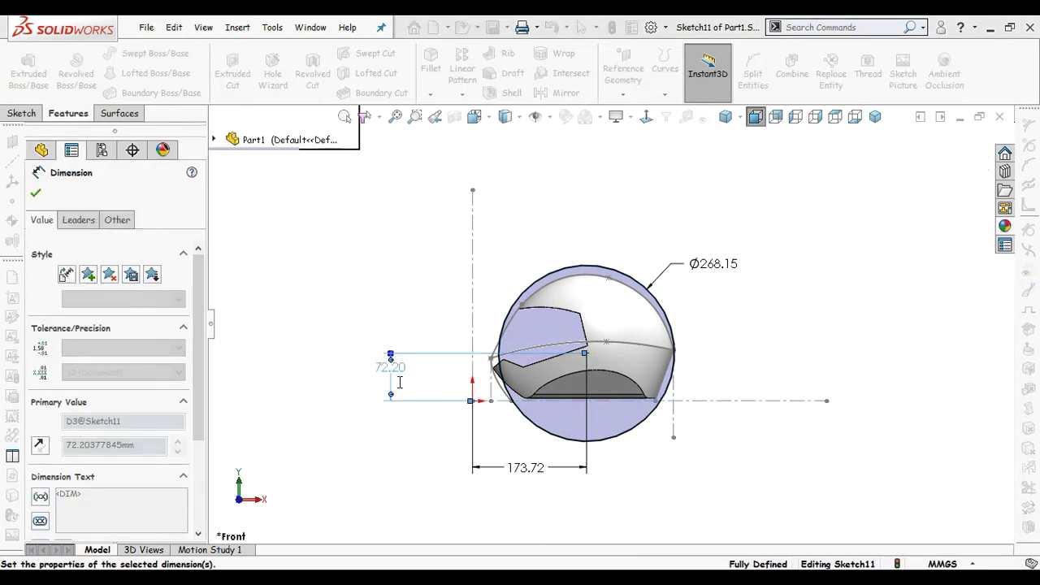
click(423, 295)
scroll(558, 249, down, 1)
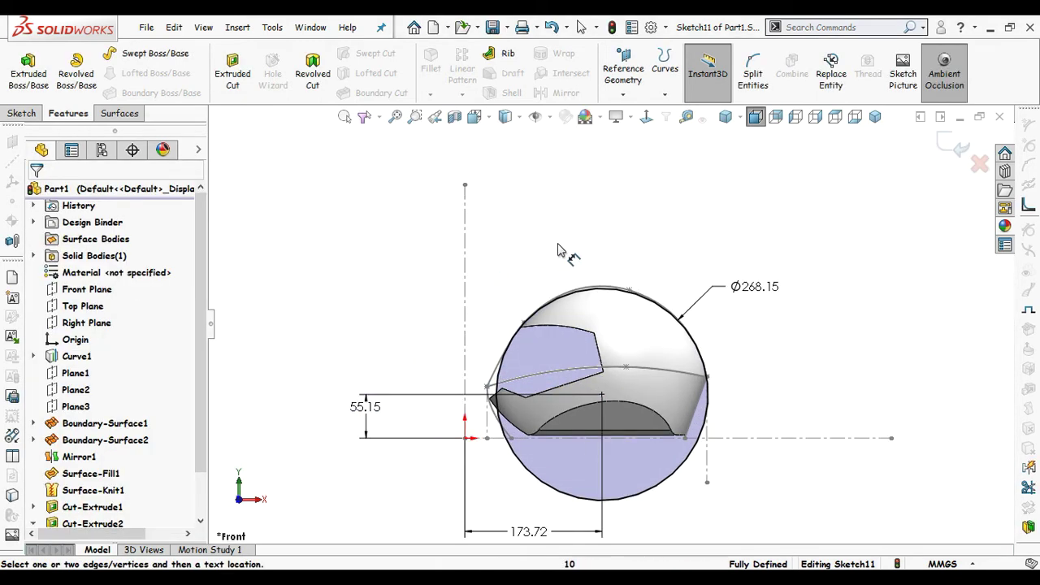
scroll(146, 65, up, 1)
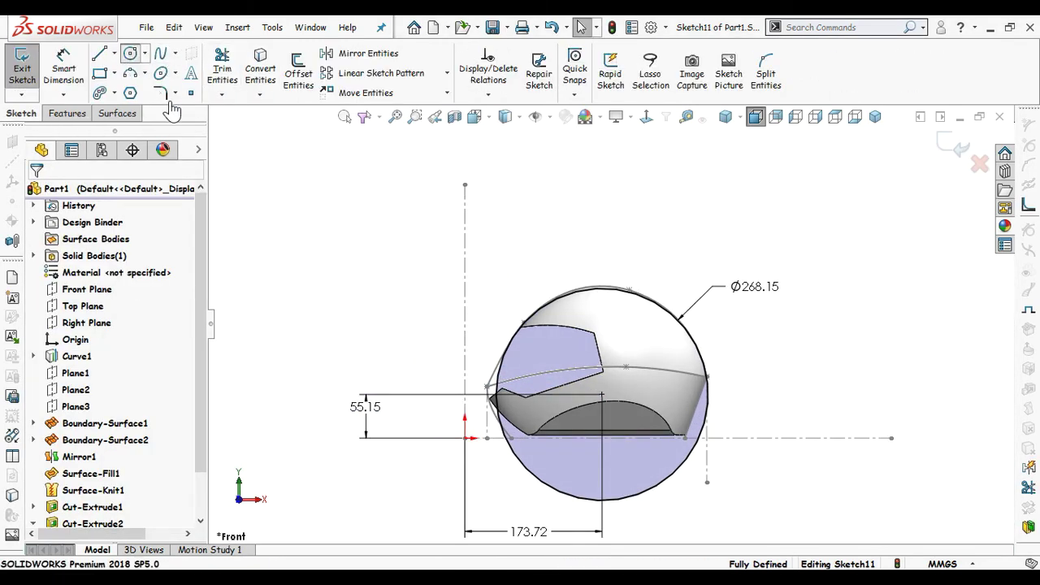
scroll(518, 311, down, 3)
Step: Draw a Ø15 circle on the big circle's upper-left edge
click(541, 316)
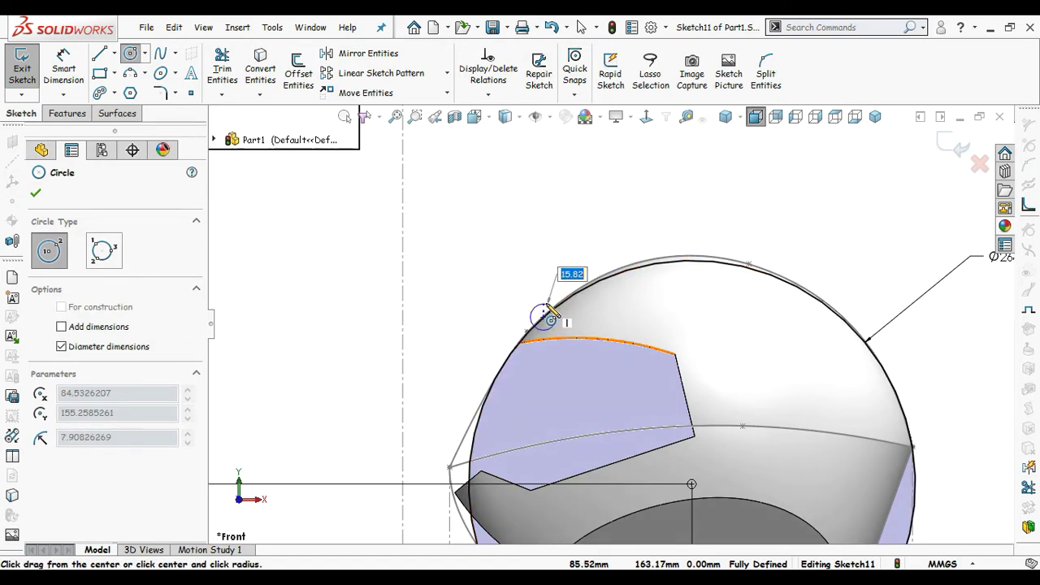
click(546, 307)
right_drag(519, 230, 545, 302)
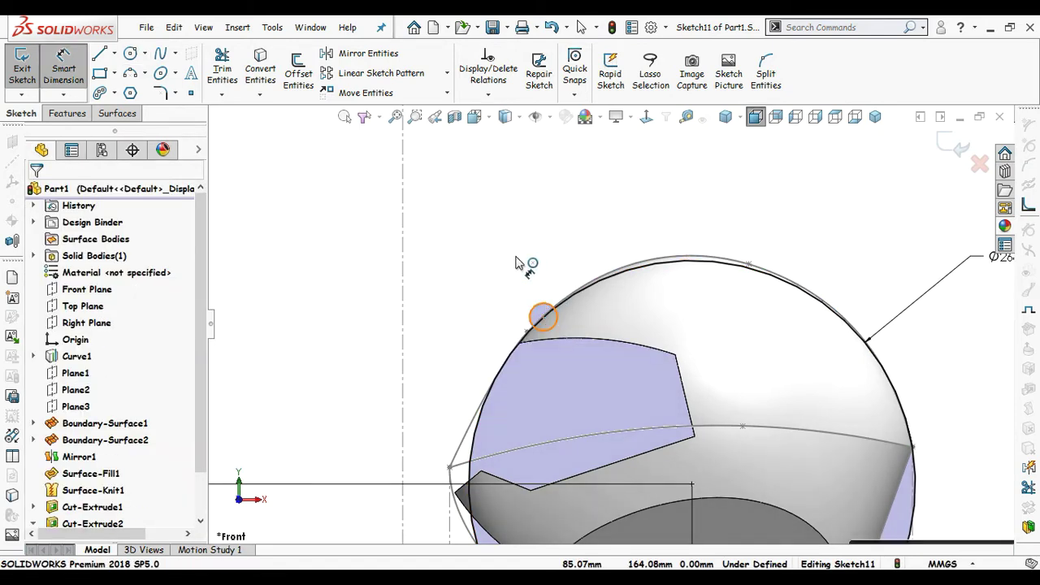
click(542, 316)
click(483, 257)
text(15)
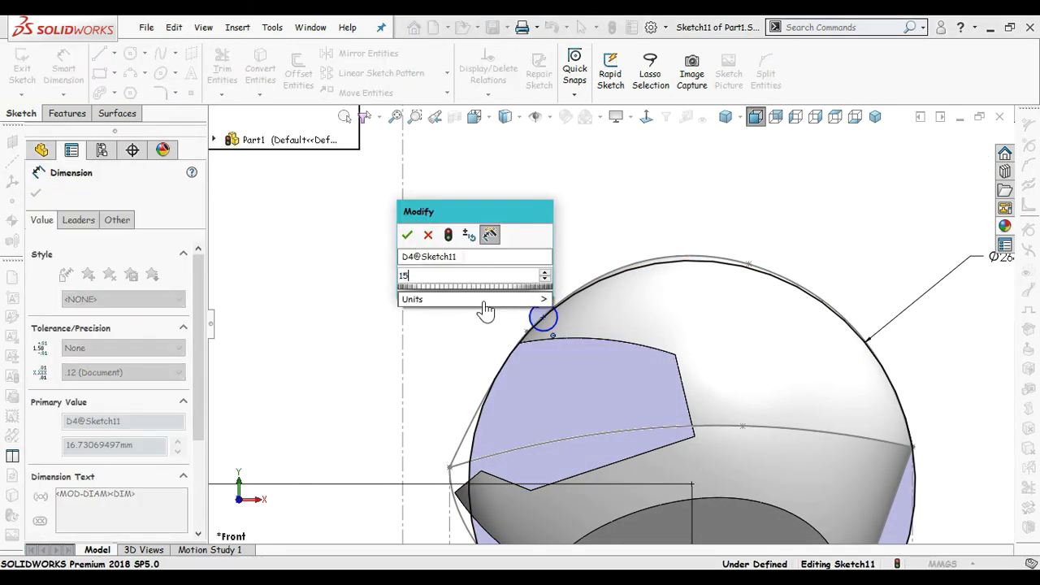
key(Return)
key(Escape)
key(Escape)
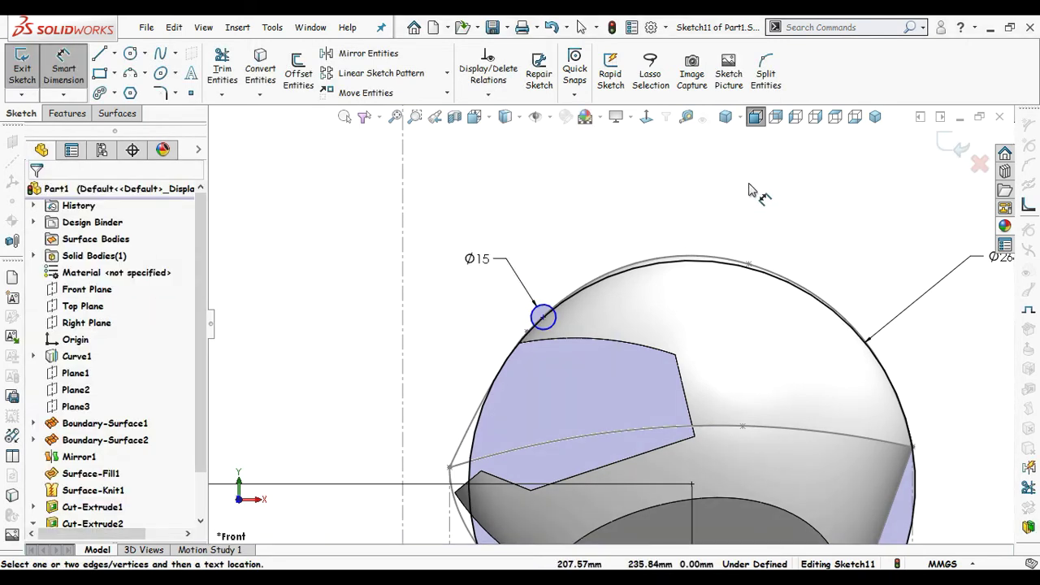
Step: Convert the Ø268.15 circle to construction geometry
ctrl+middle_drag(746, 223, 669, 274)
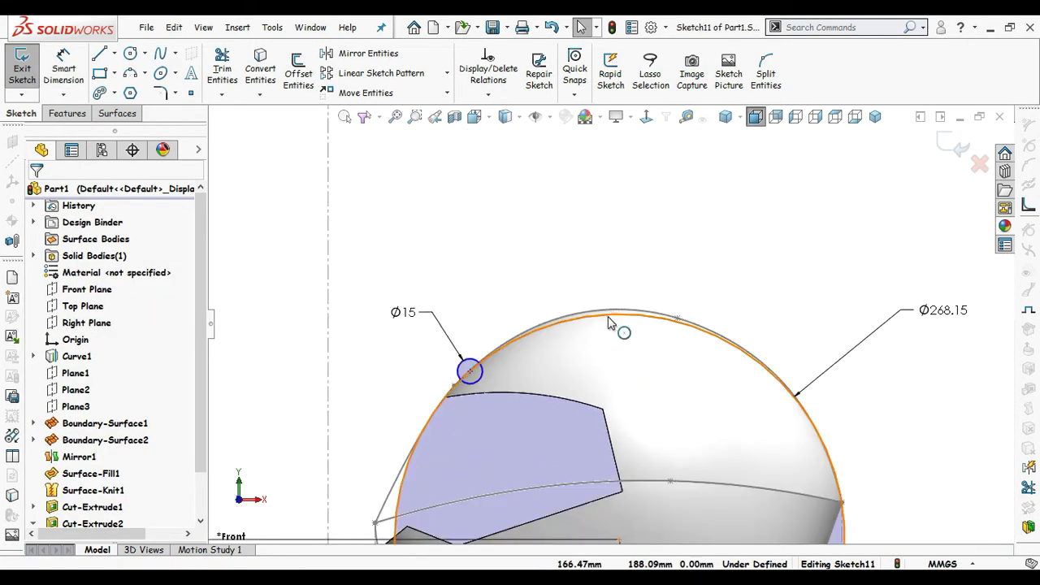
click(608, 323)
click(674, 255)
scroll(638, 262, up, 2)
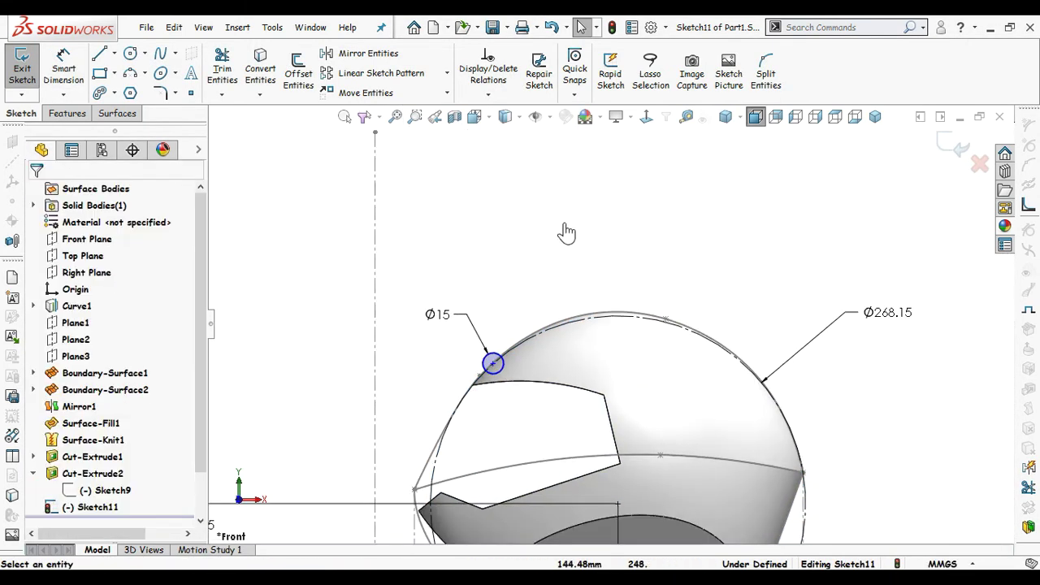
Step: Circularly pattern the Ø15 vent circle about the big circle's centre, 28 instances
click(446, 72)
click(398, 123)
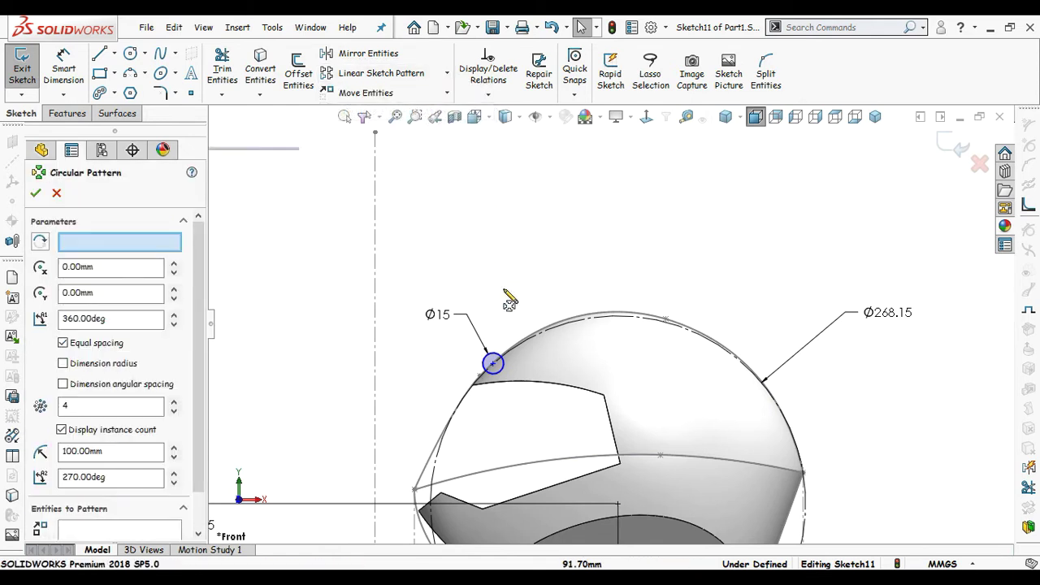
scroll(625, 442, up, 2)
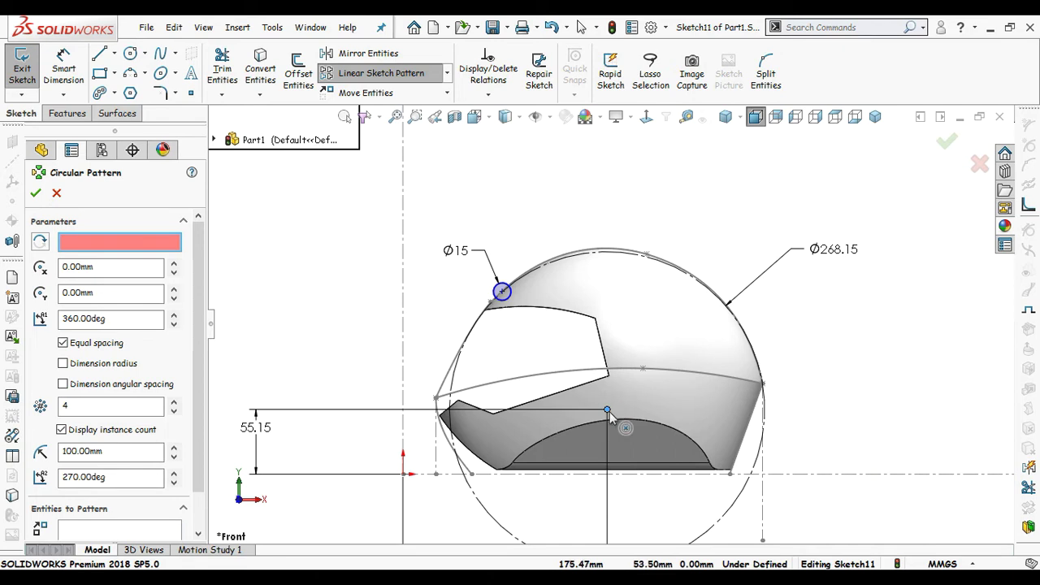
click(609, 411)
scroll(199, 337, down, 1)
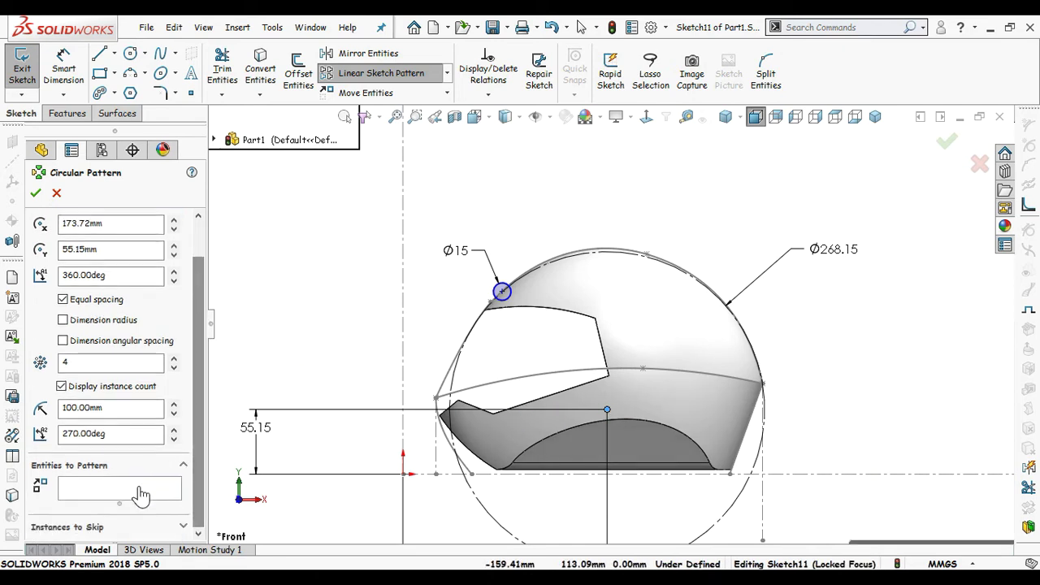
click(141, 493)
click(504, 301)
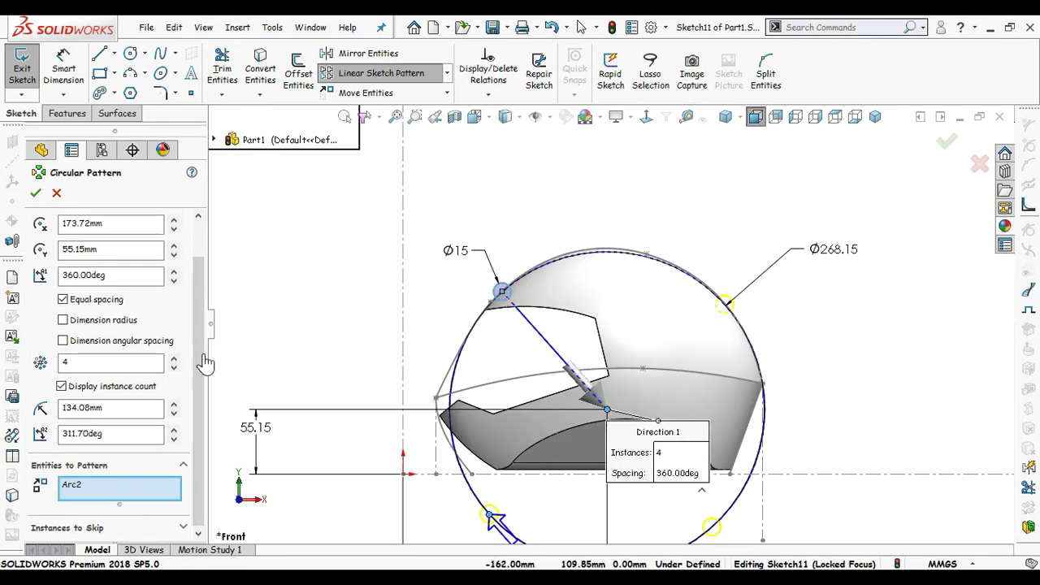
scroll(203, 363, up, 1)
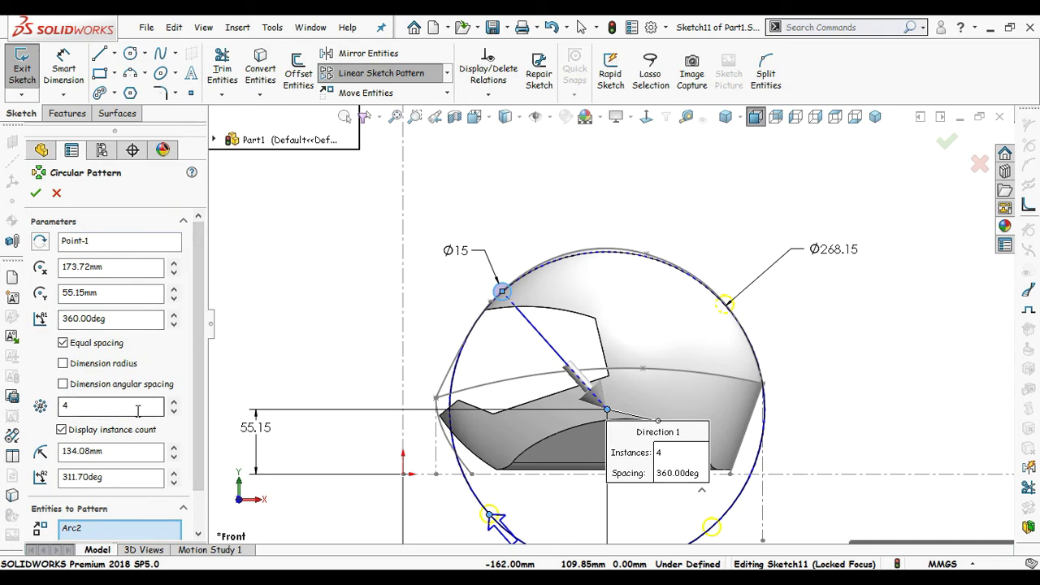
click(110, 405)
text(28)
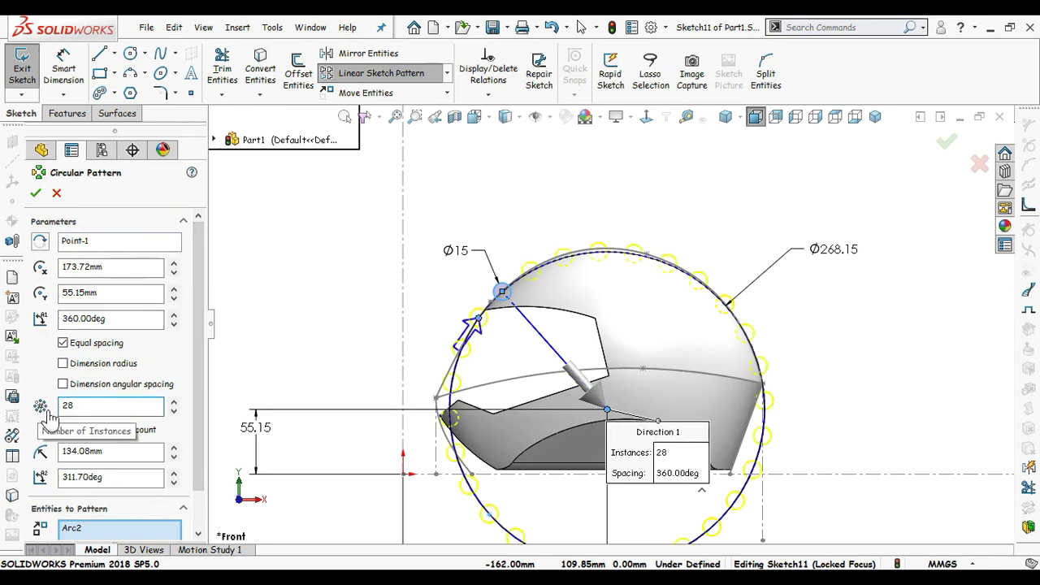
scroll(198, 420, down, 1)
scroll(199, 420, down, 1)
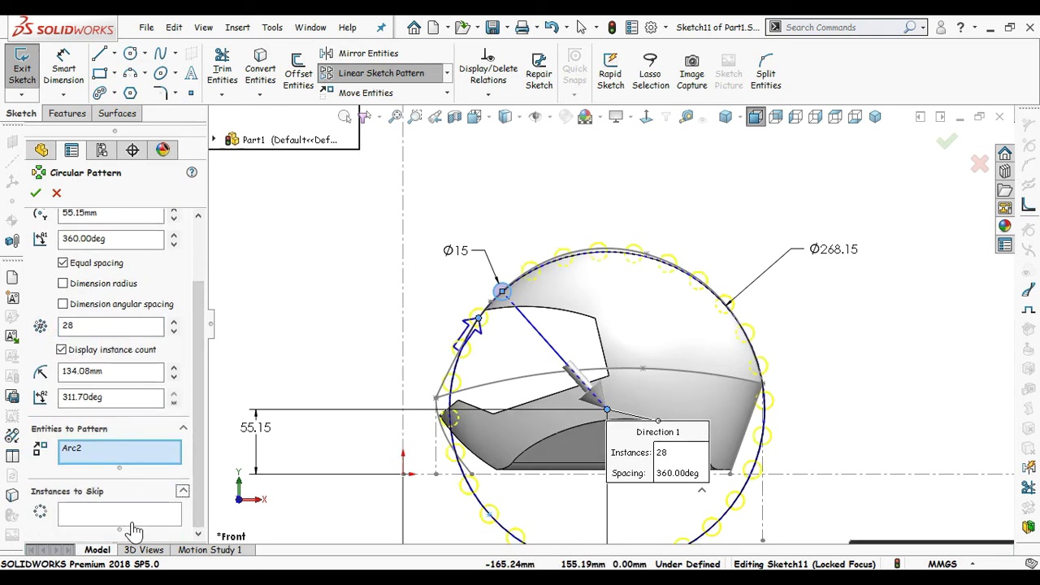
Step: Skip the lower pattern copies on the helmet's right side
click(136, 513)
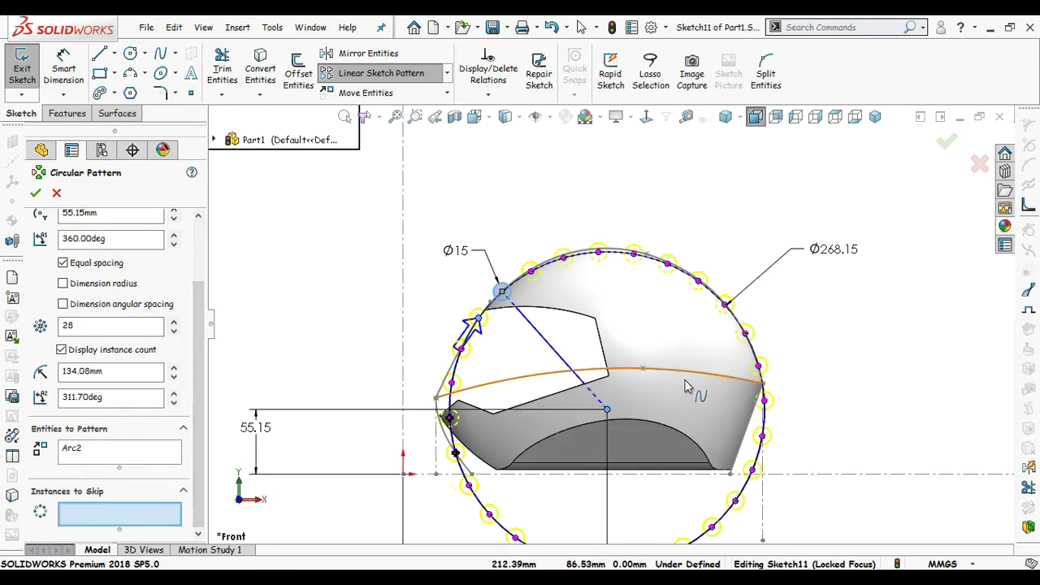
scroll(685, 387, down, 2)
scroll(715, 374, down, 2)
scroll(746, 354, down, 1)
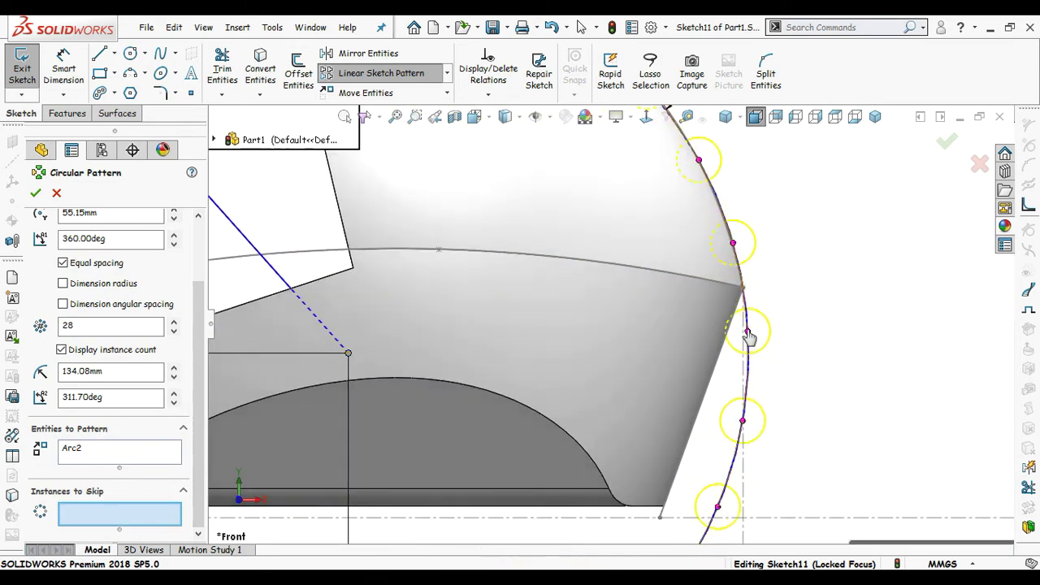
click(747, 332)
scroll(640, 336, up, 2)
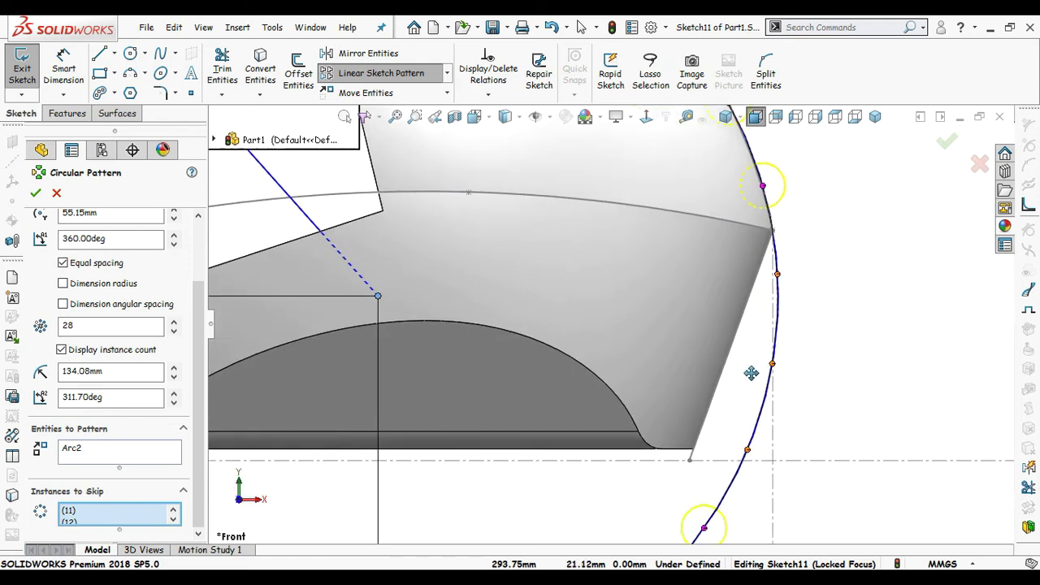
scroll(640, 366, up, 2)
scroll(640, 388, down, 1)
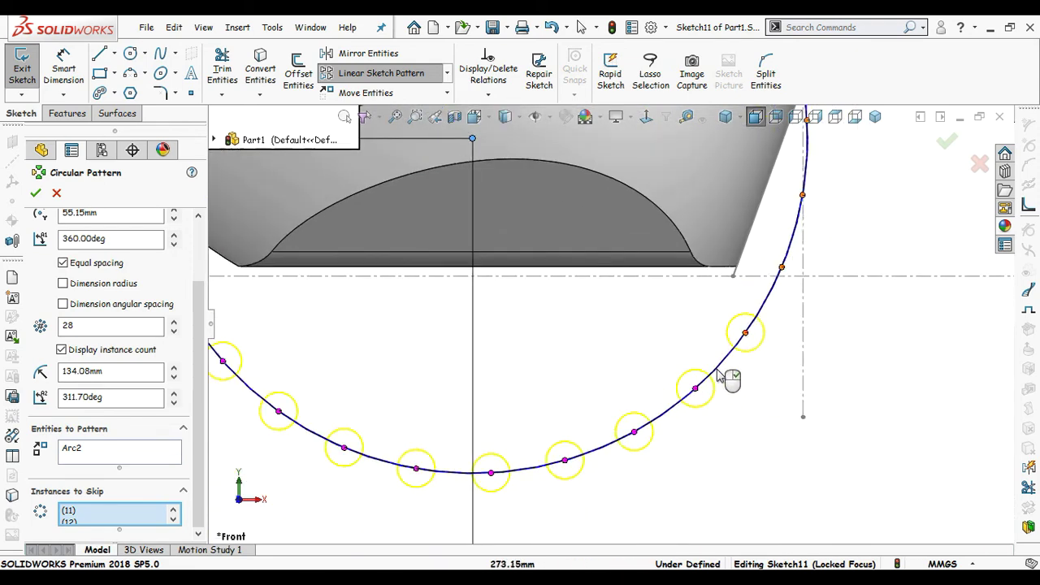
click(635, 432)
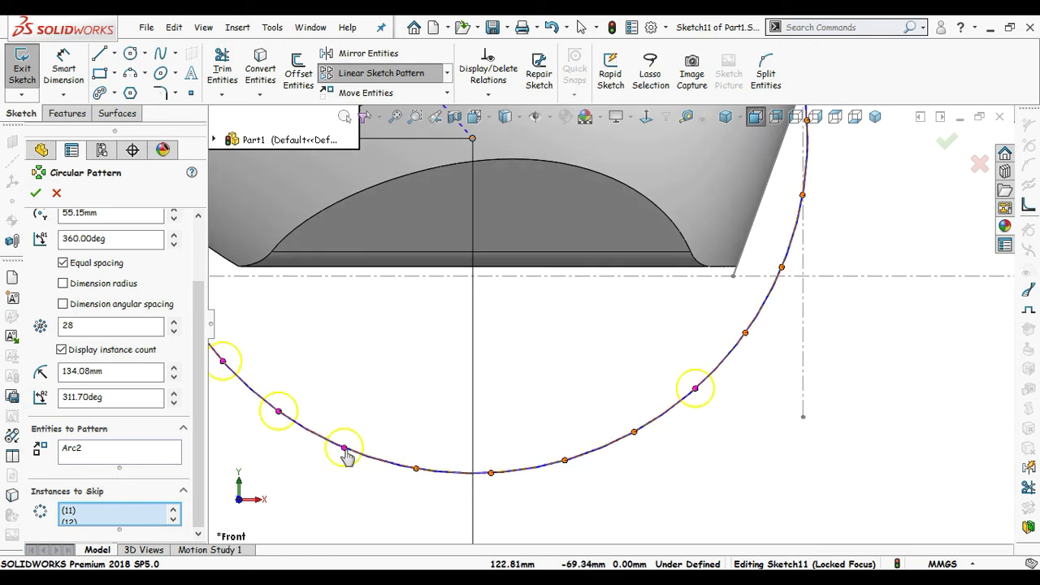
Step: Skip the lower-left copies and the one near the visor corner, then confirm the pattern
ctrl+middle_drag(327, 348, 638, 413)
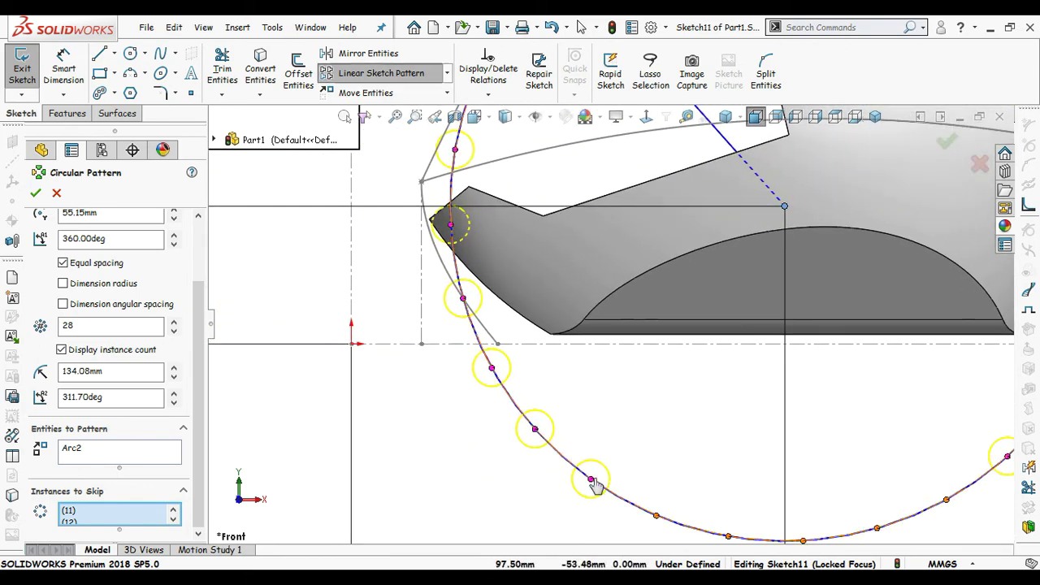
click(490, 367)
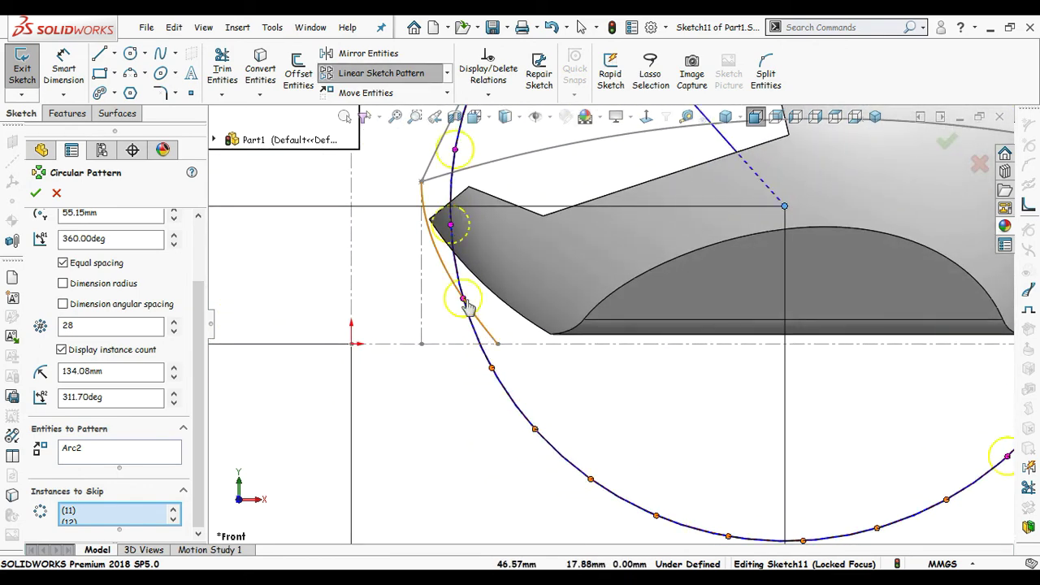
click(462, 298)
scroll(503, 211, up, 3)
scroll(549, 221, down, 3)
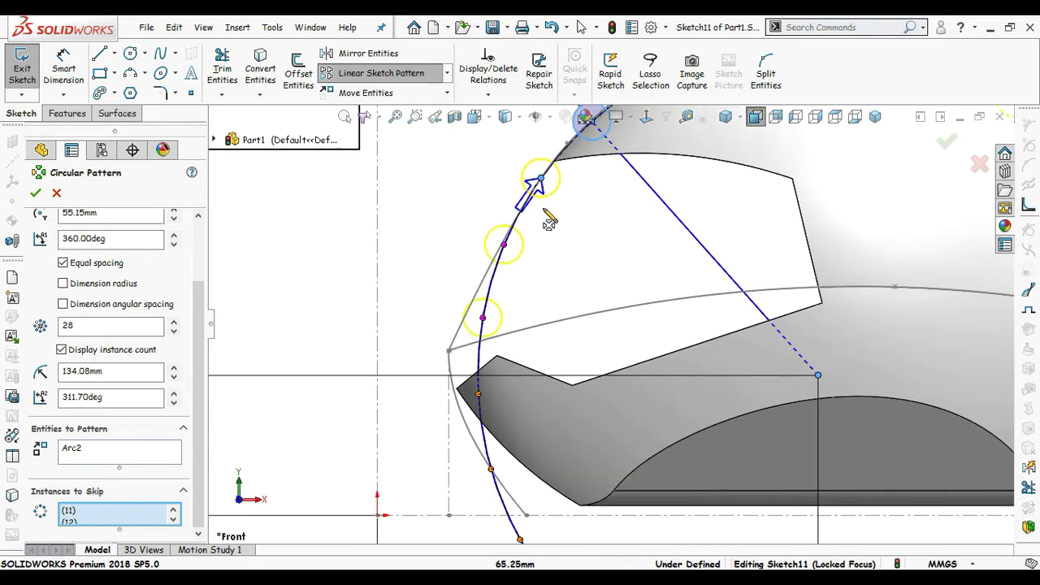
click(483, 319)
scroll(557, 258, up, 3)
scroll(696, 249, up, 1)
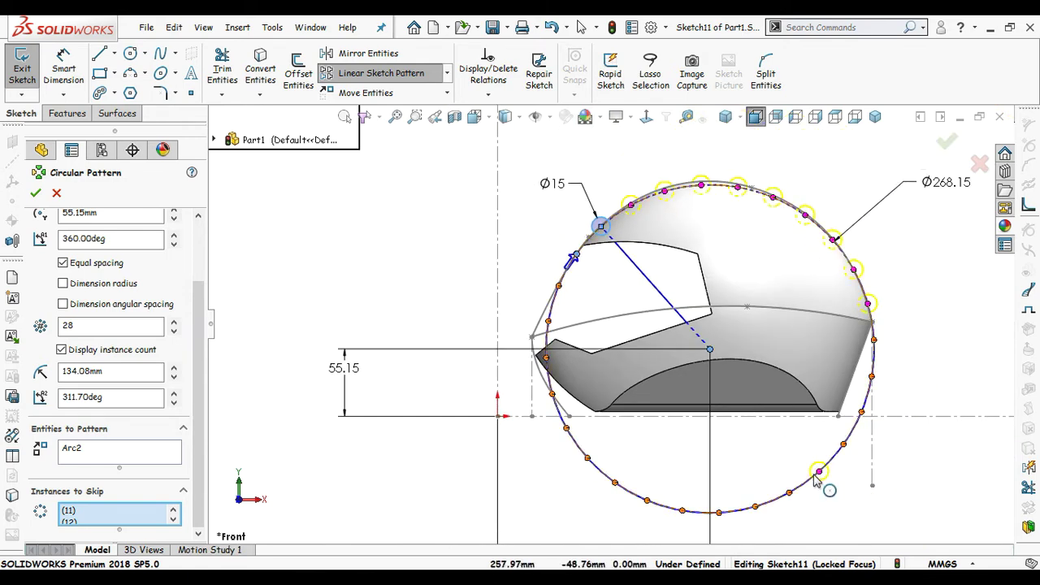
scroll(759, 461, down, 1)
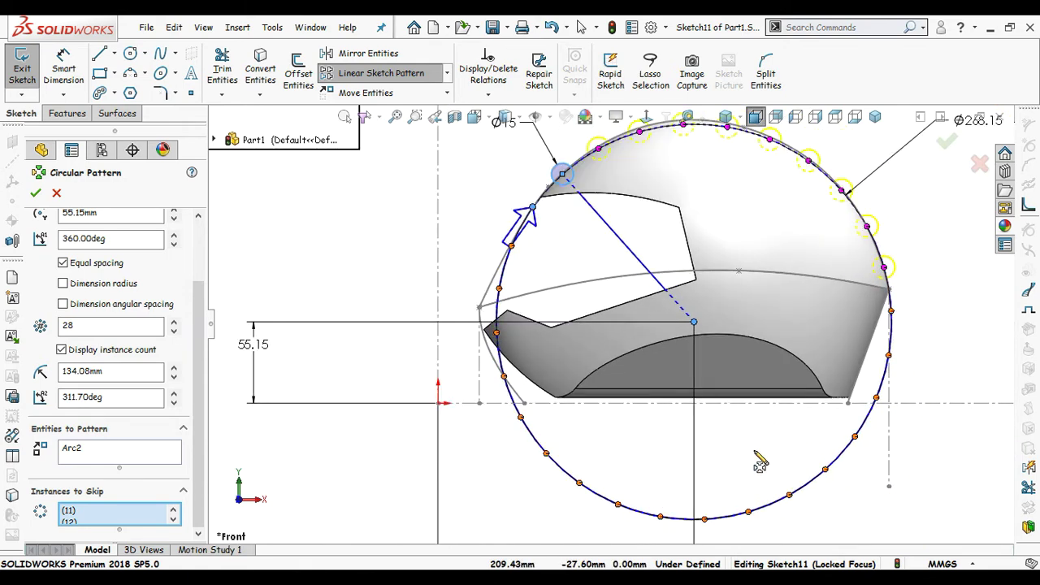
click(947, 143)
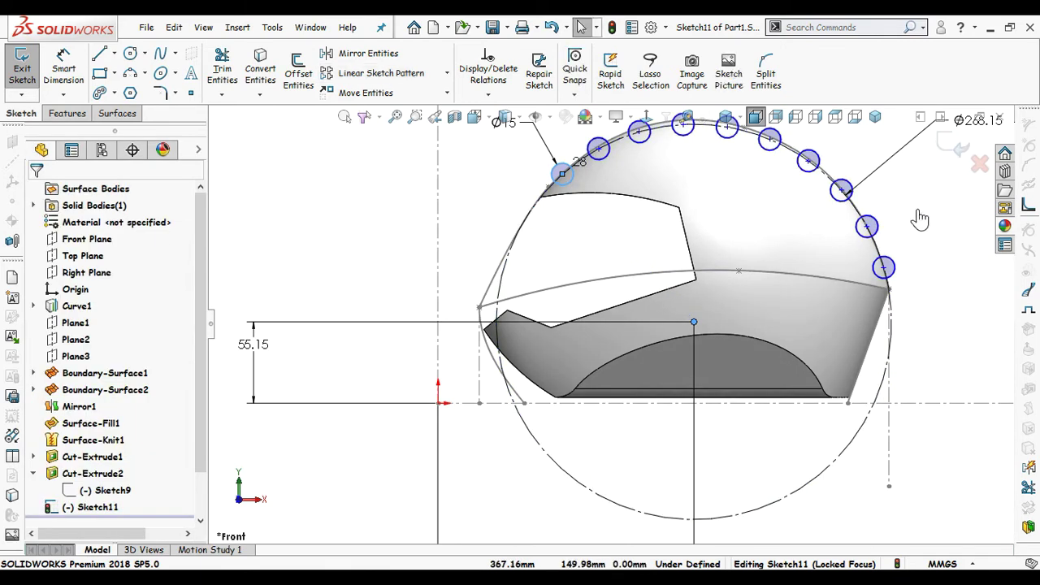
scroll(807, 284, up, 3)
Step: Cut-extrude Sketch11 Through All – Both into vent slots, then orbit to inspect them
scroll(807, 284, down, 2)
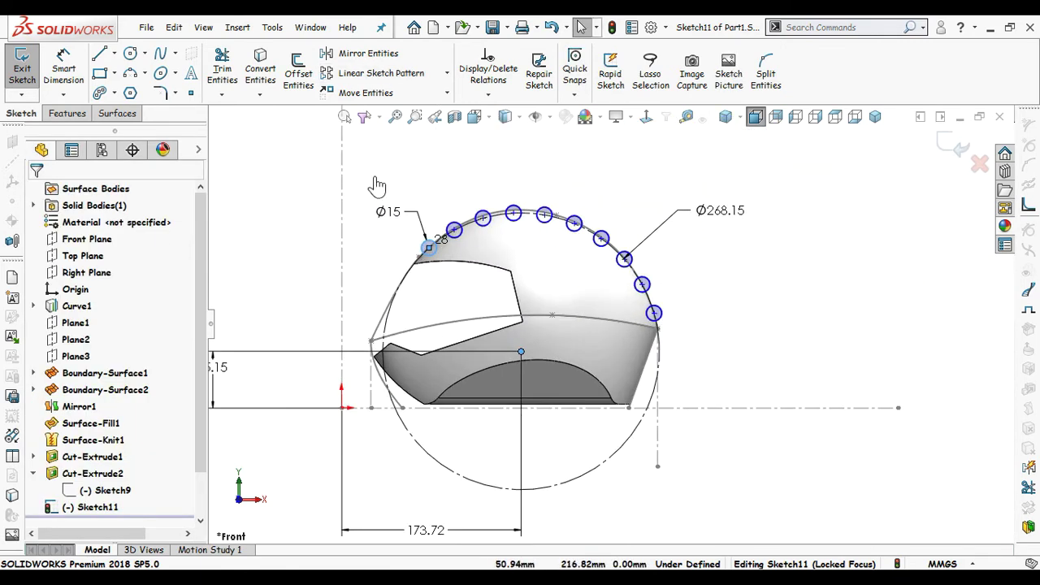
click(69, 114)
click(232, 71)
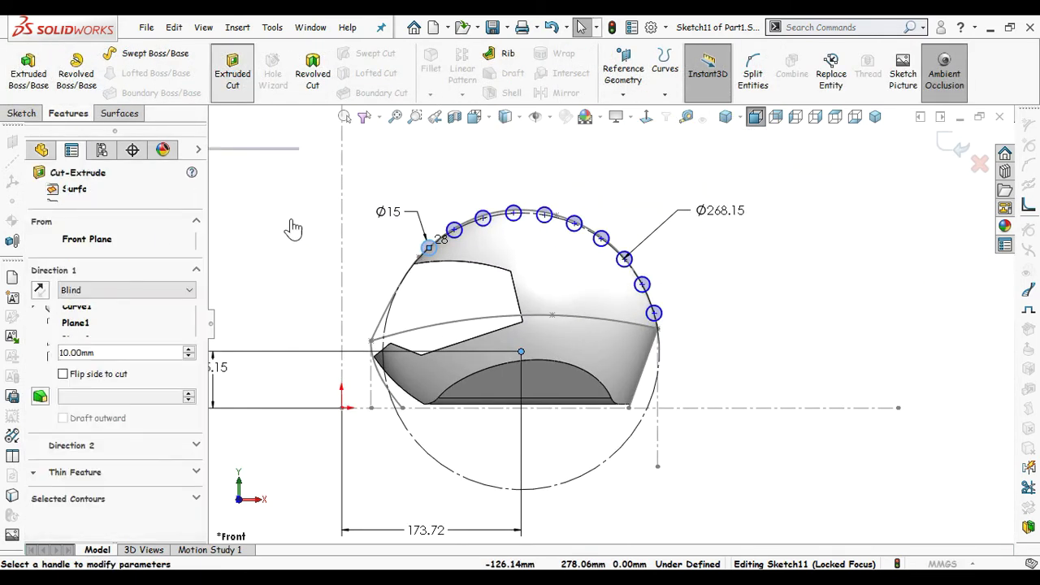
click(183, 290)
click(122, 327)
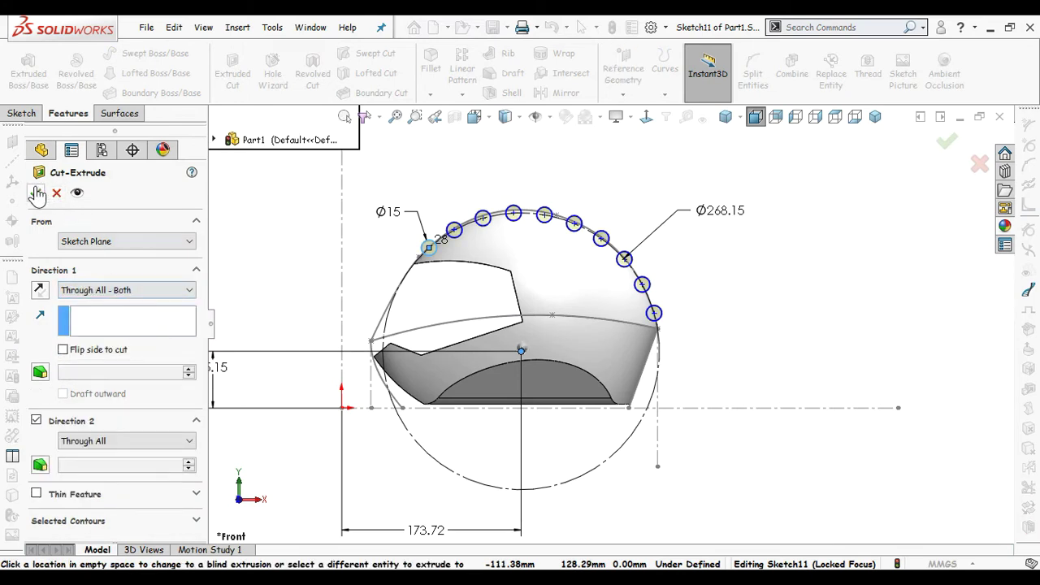
key(Return)
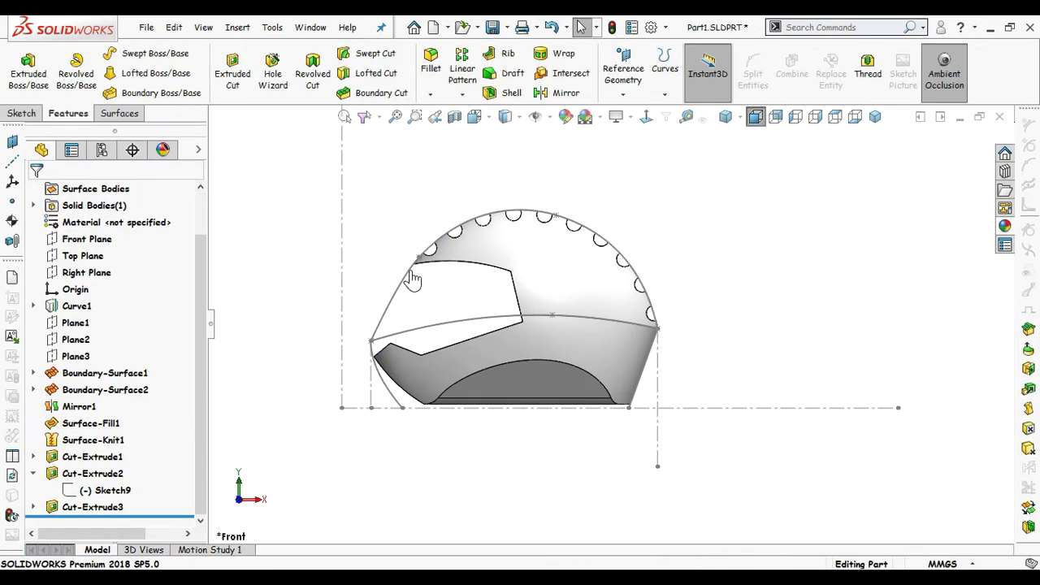
mouse_move(800, 260)
middle_down()
mouse_move(842, 284)
mouse_move(859, 371)
mouse_move(832, 262)
mouse_move(870, 292)
mouse_move(701, 304)
mouse_move(773, 292)
mouse_move(878, 304)
mouse_move(670, 281)
mouse_move(579, 471)
middle_up()
key(Escape)
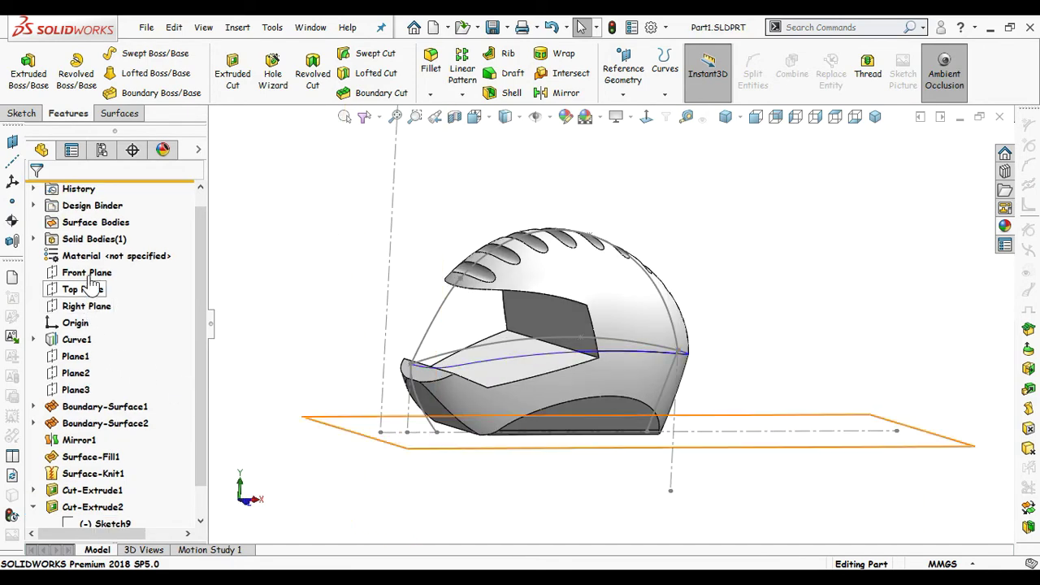
Step: Start a Front Plane sketch and draw a two-point spline across the helmet's lower side
click(87, 272)
click(77, 242)
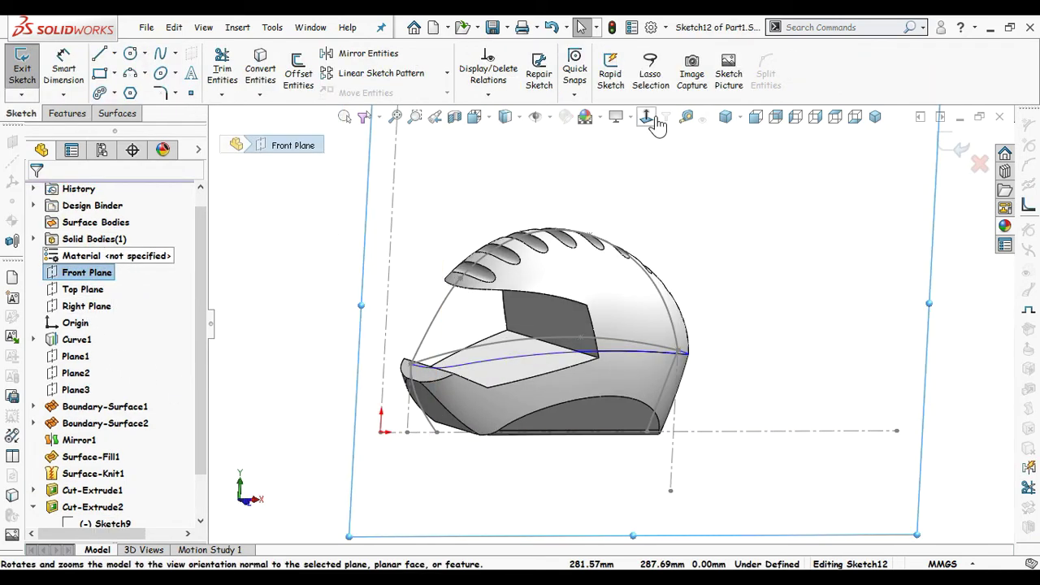
scroll(488, 398, down, 2)
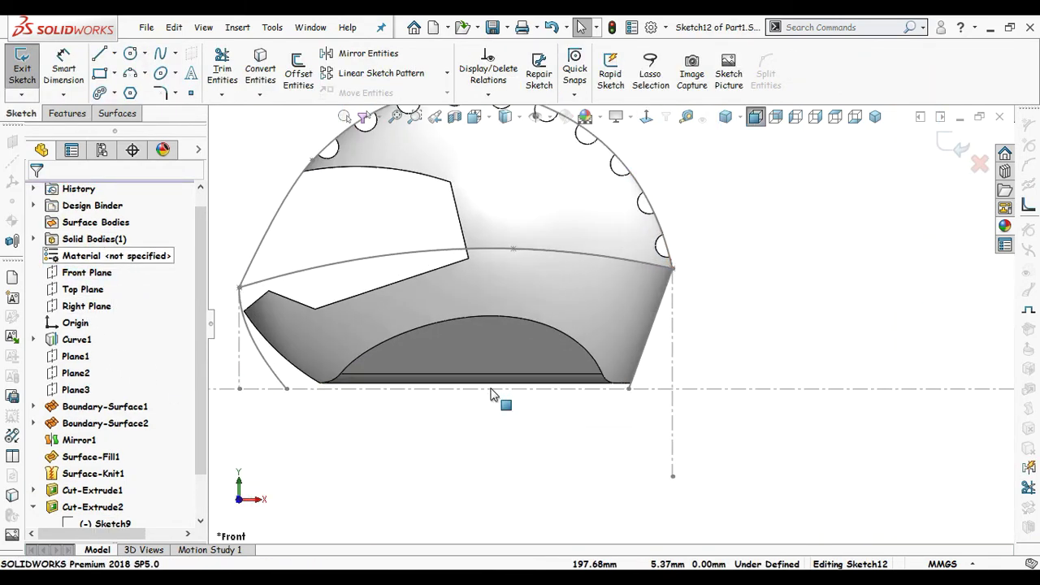
scroll(490, 395, down, 2)
key(s)
click(533, 484)
scroll(487, 365, up, 2)
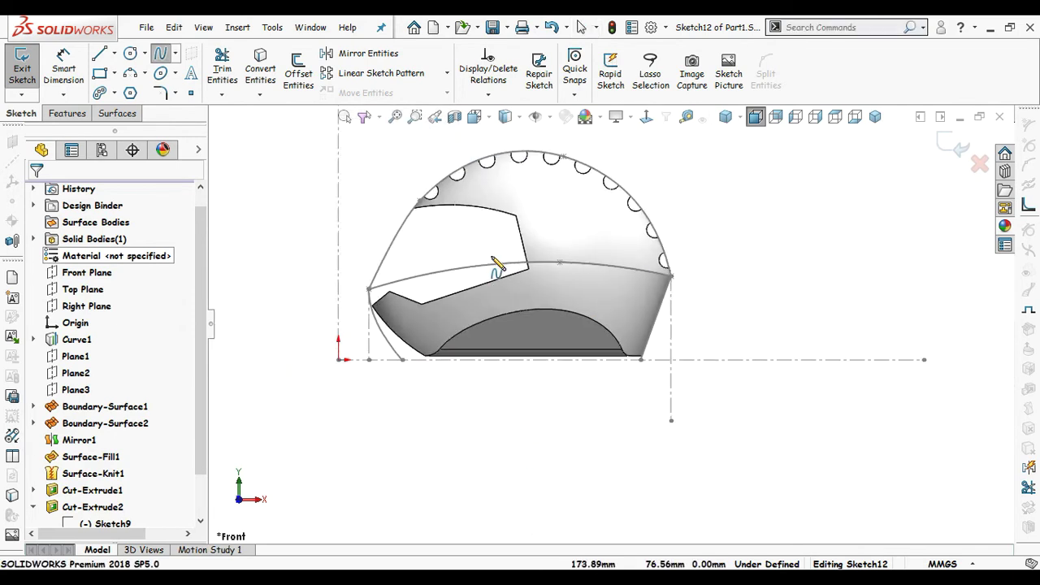
scroll(433, 382, down, 1)
click(417, 378)
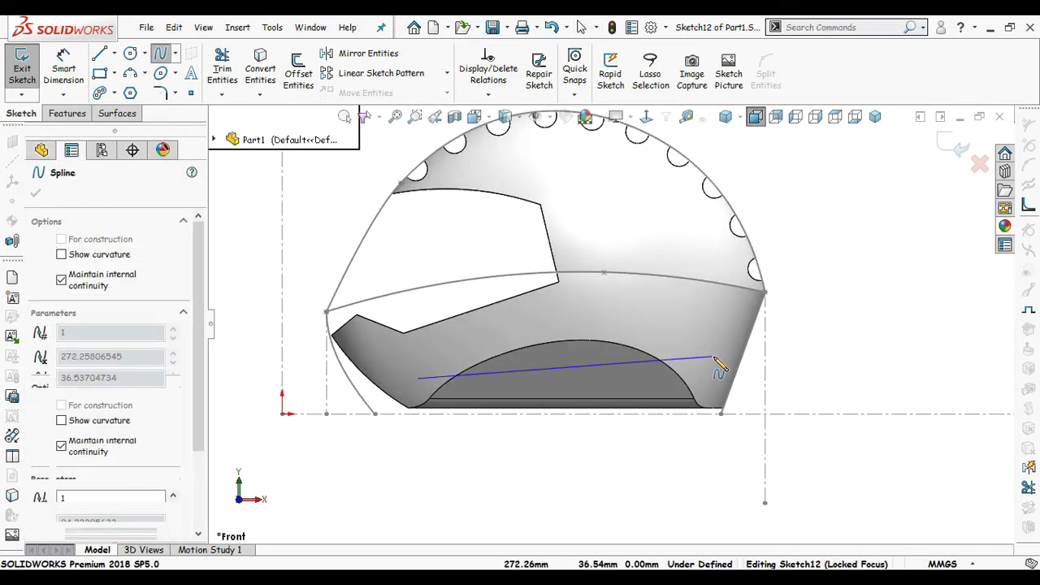
double_click(718, 347)
key(Escape)
Step: Bend the spline into an upward arc by dragging its endpoints and middle control vertex
scroll(558, 372, down, 2)
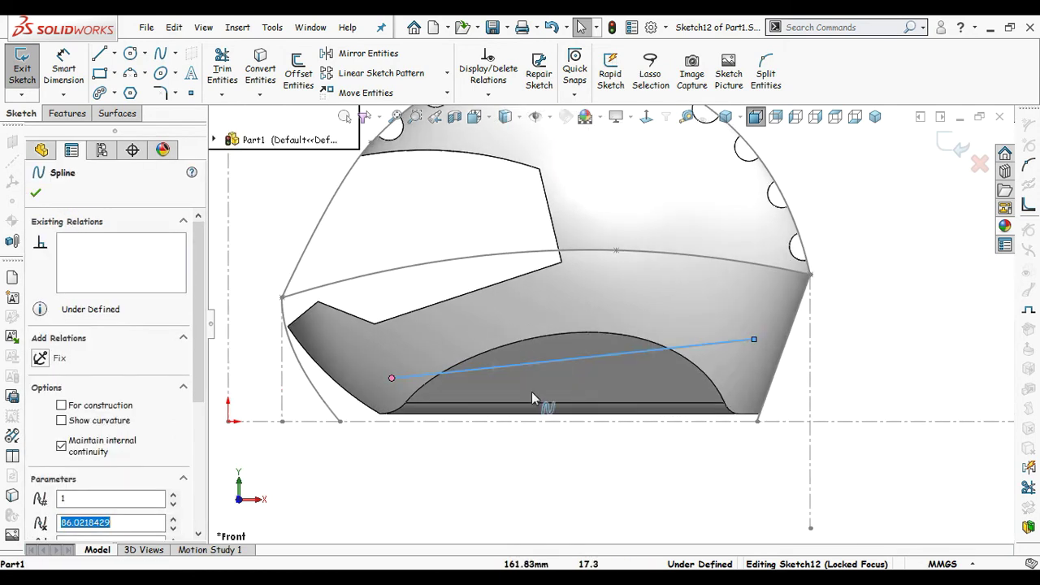
drag(516, 362, 538, 285)
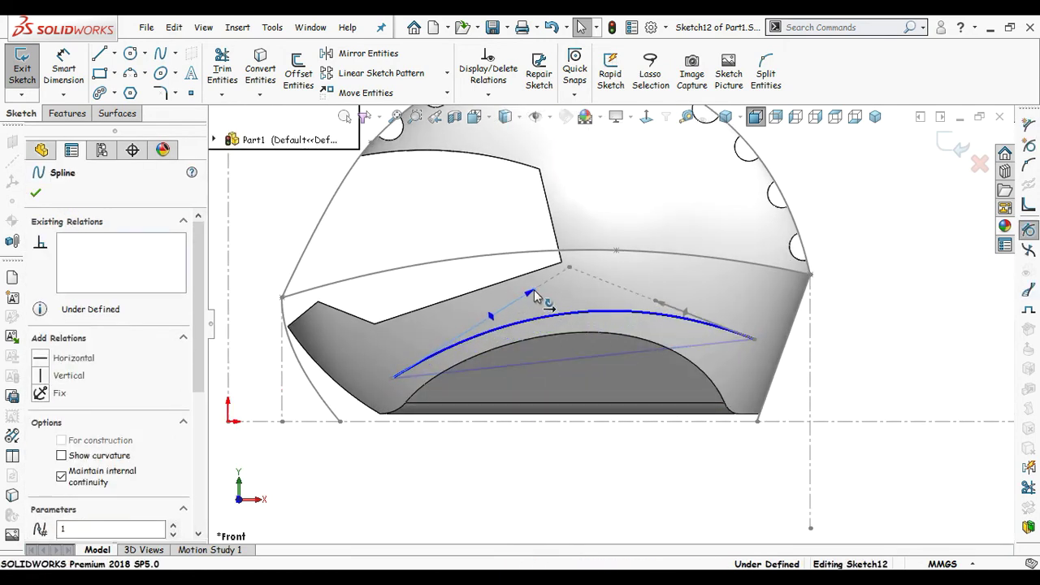
drag(394, 376, 389, 388)
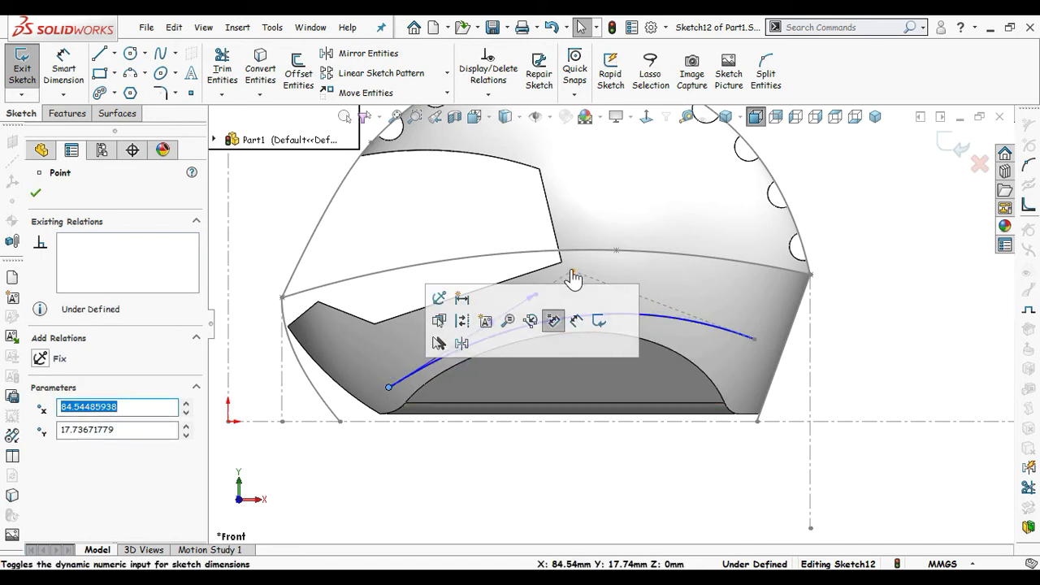
drag(573, 279, 592, 252)
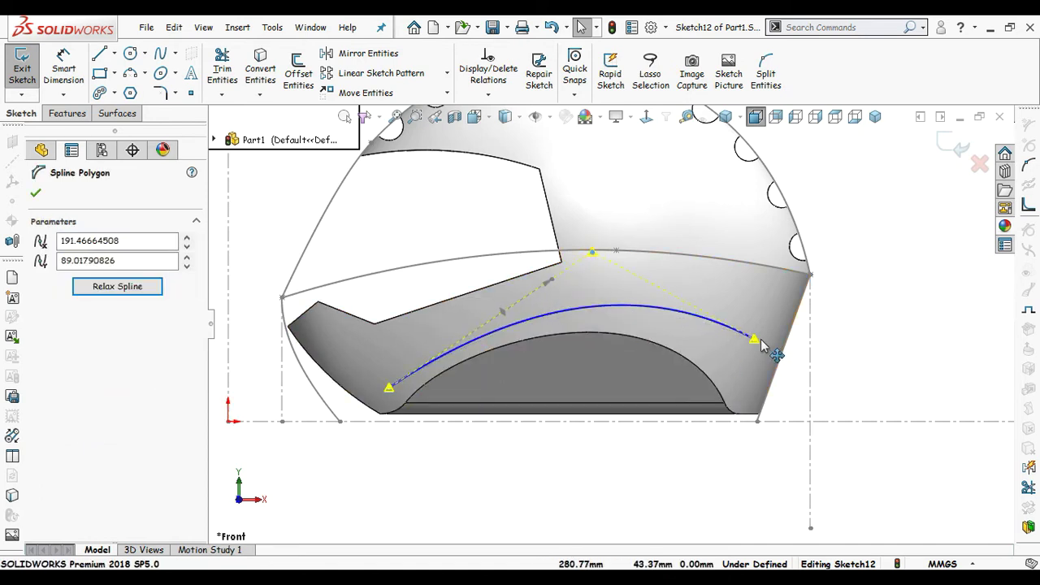
drag(760, 345, 757, 368)
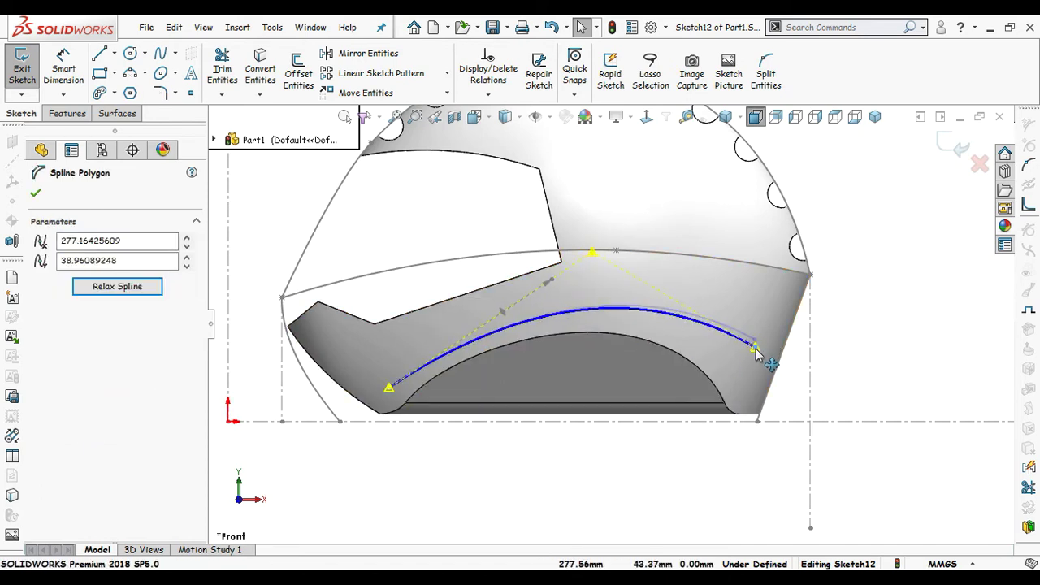
click(591, 258)
click(455, 483)
right_click(455, 486)
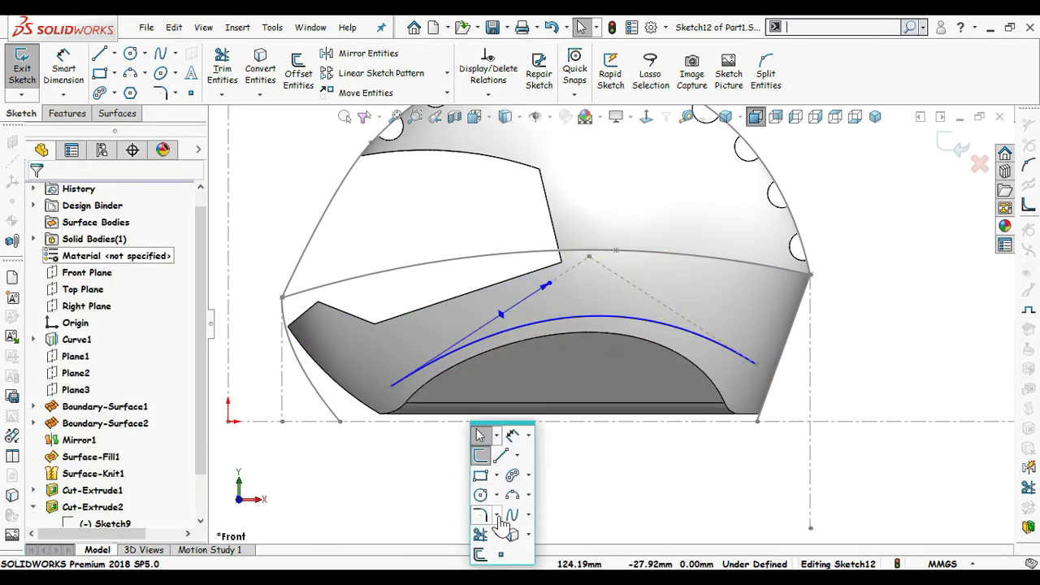
click(488, 524)
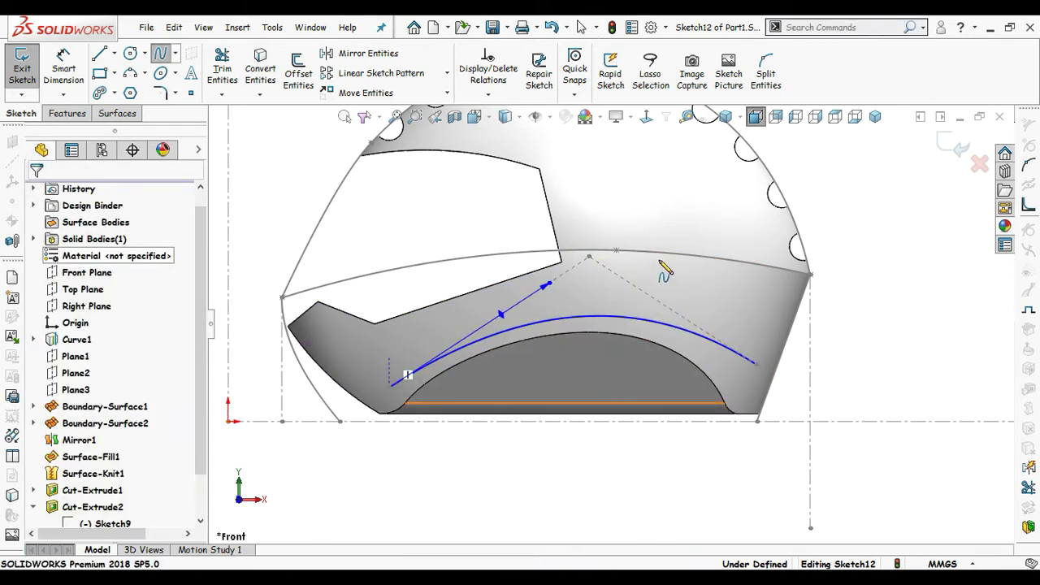
Step: Draw a second two-point spline above the first and bend it into a curve
click(390, 355)
click(778, 281)
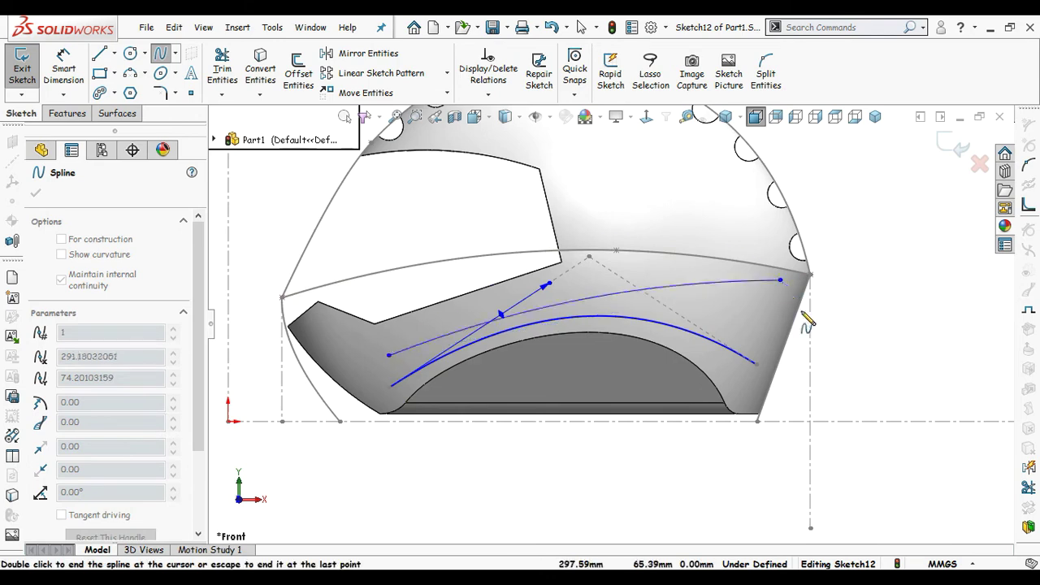
key(Escape)
mouse_move(668, 306)
mouse_down()
mouse_move(627, 272)
mouse_move(633, 225)
mouse_move(649, 249)
mouse_up()
click(792, 326)
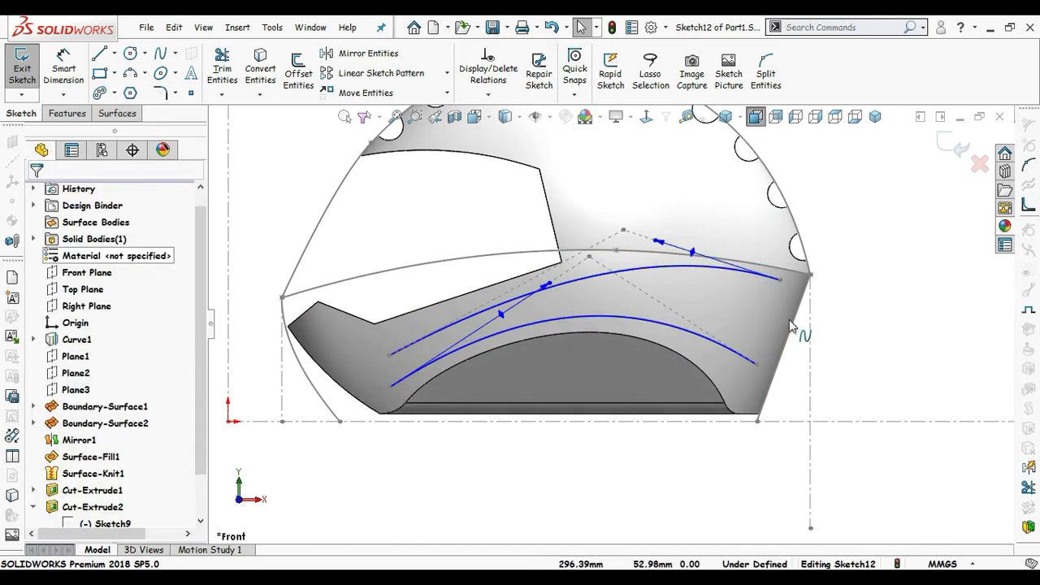
Step: Adjust both splines' endpoints and reshape the upper spline's curve
drag(781, 281, 791, 286)
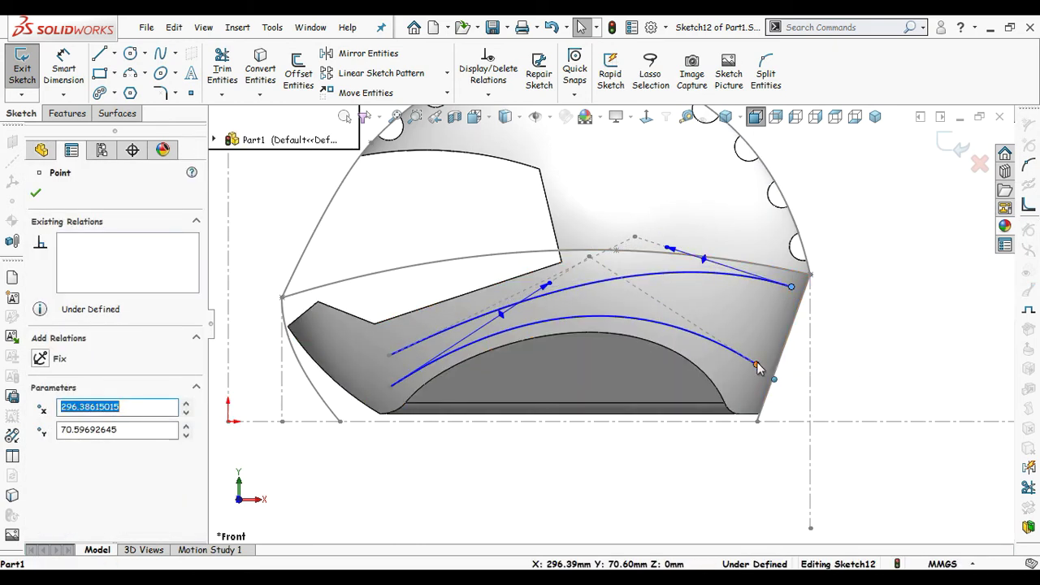
drag(767, 372, 766, 365)
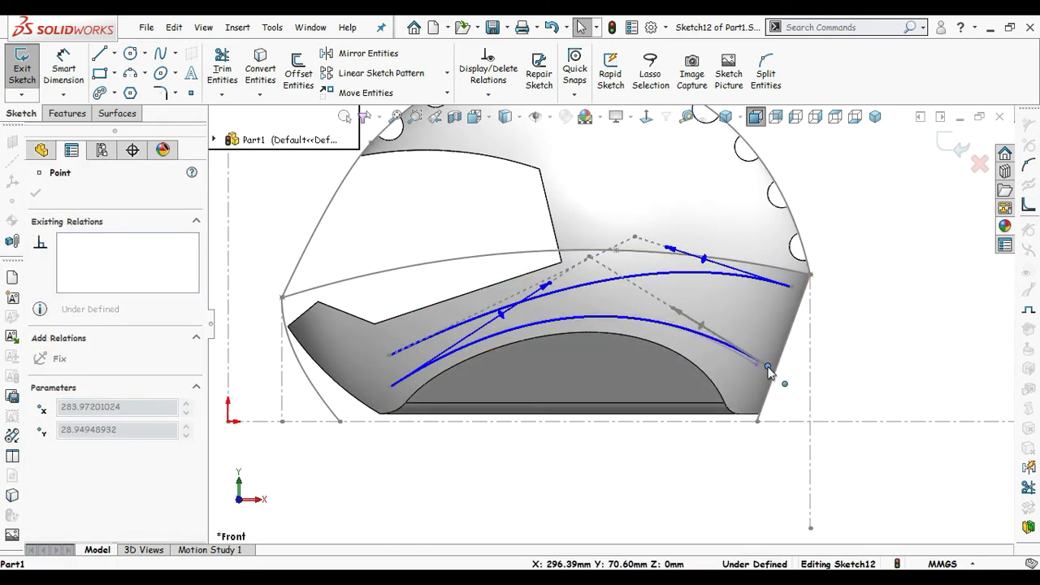
click(835, 376)
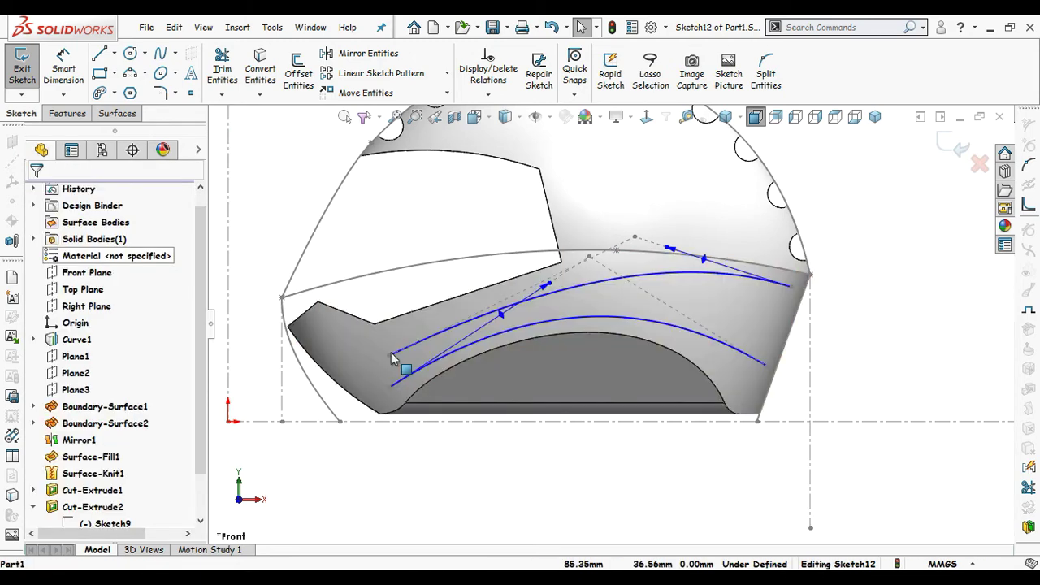
drag(391, 361, 396, 371)
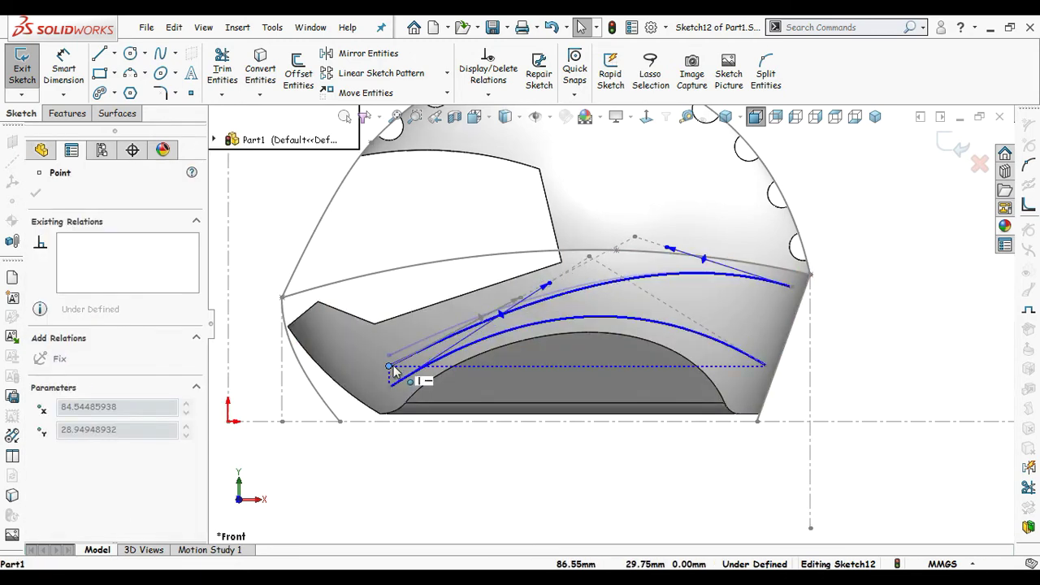
click(468, 487)
drag(636, 243, 597, 243)
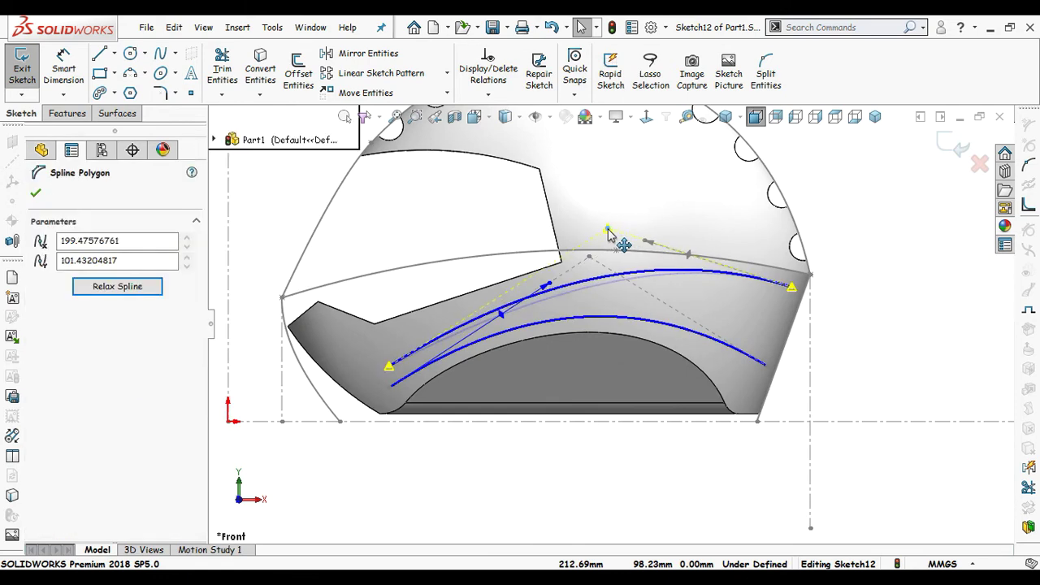
click(861, 348)
Step: Draw a straight line joining the two splines' right ends
key(s)
click(908, 333)
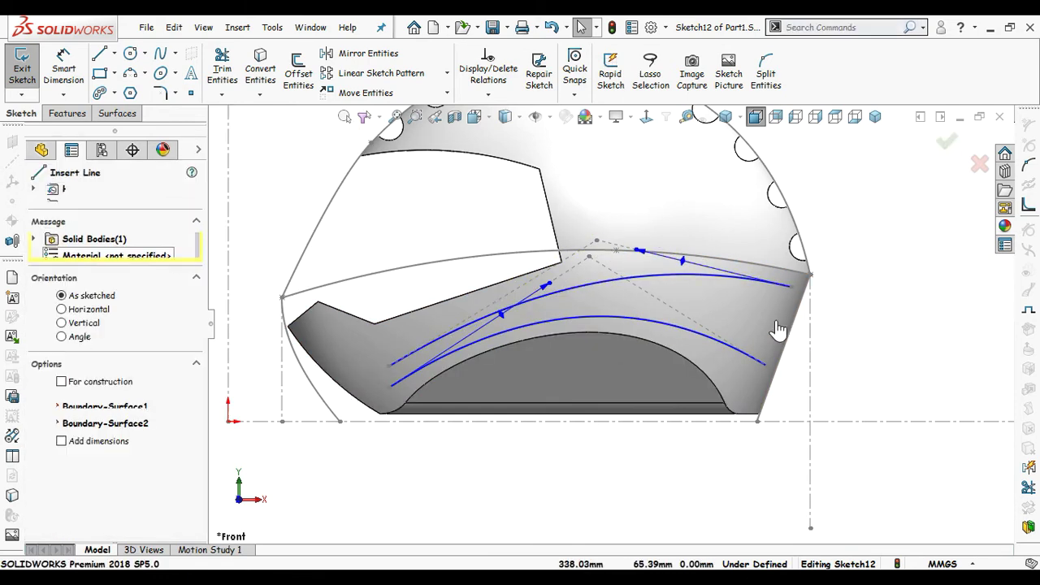
scroll(808, 321, down, 2)
click(746, 388)
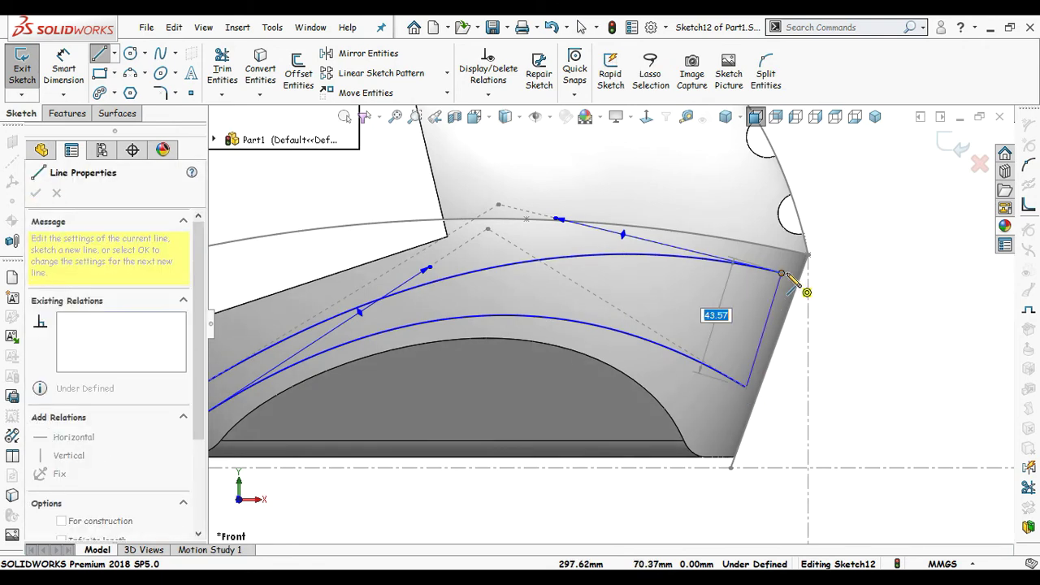
click(781, 274)
key(Escape)
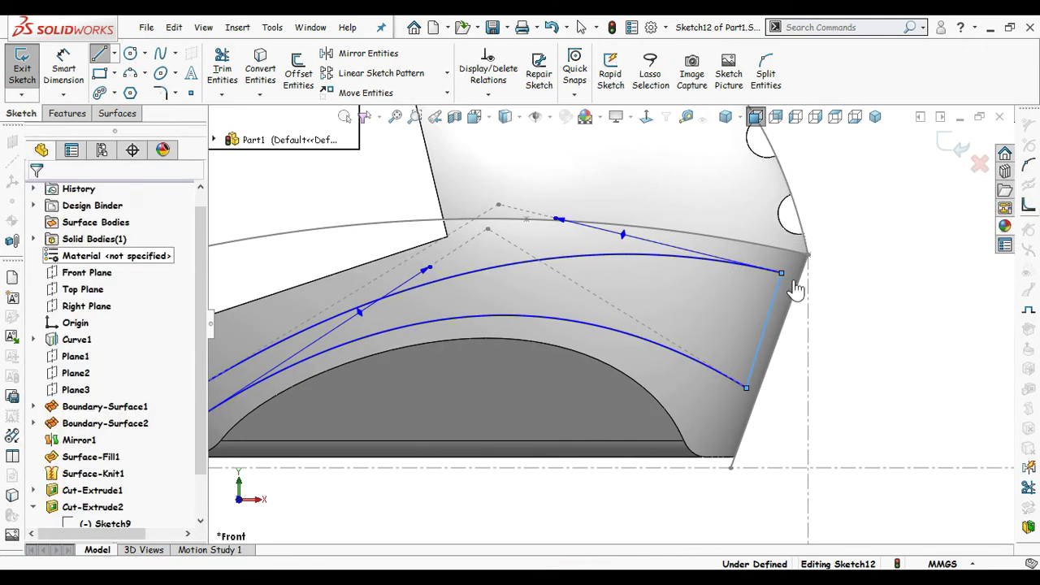
scroll(780, 280, down, 2)
drag(742, 286, 757, 285)
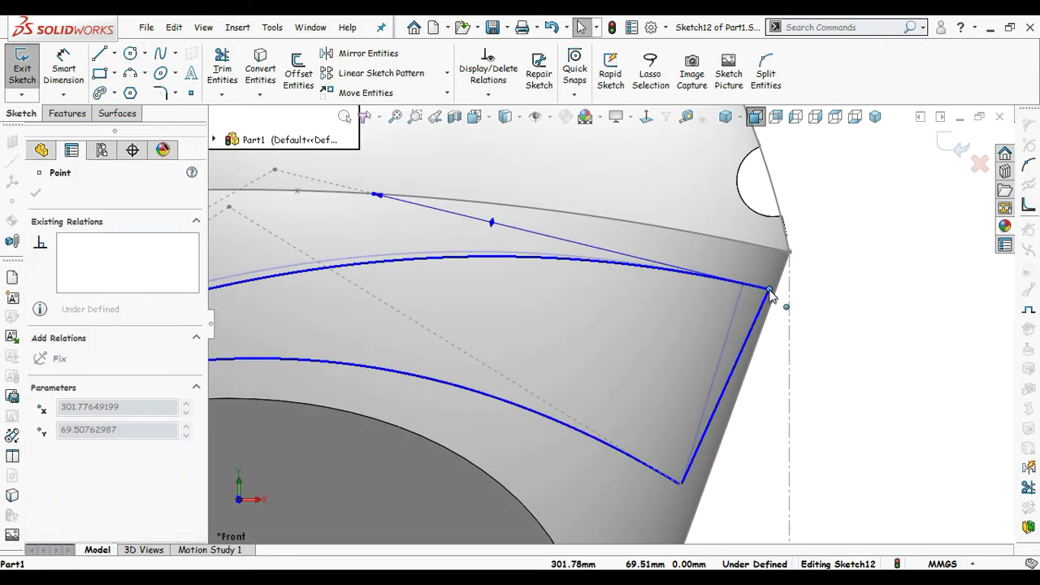
key(Escape)
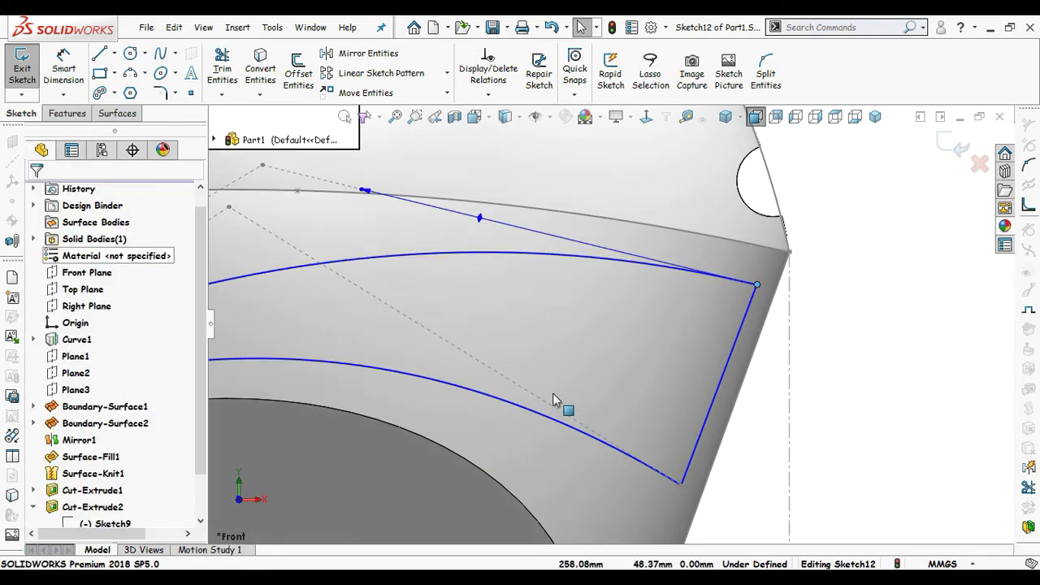
Step: Reshape the upper spline by moving one of its control vertices
scroll(454, 379, up, 3)
scroll(476, 372, down, 1)
scroll(512, 310, down, 2)
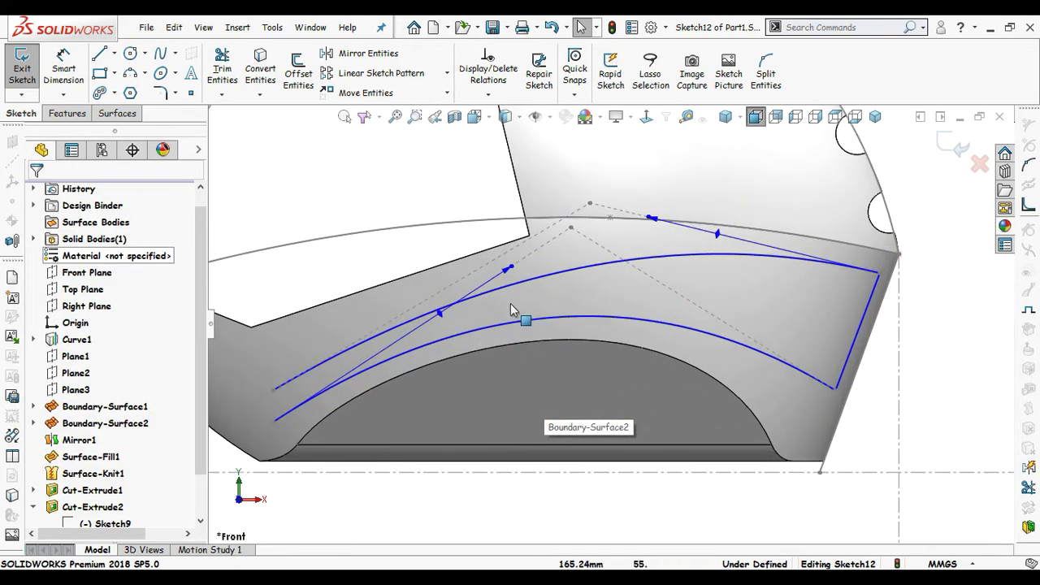
click(589, 204)
drag(589, 203, 571, 196)
key(Escape)
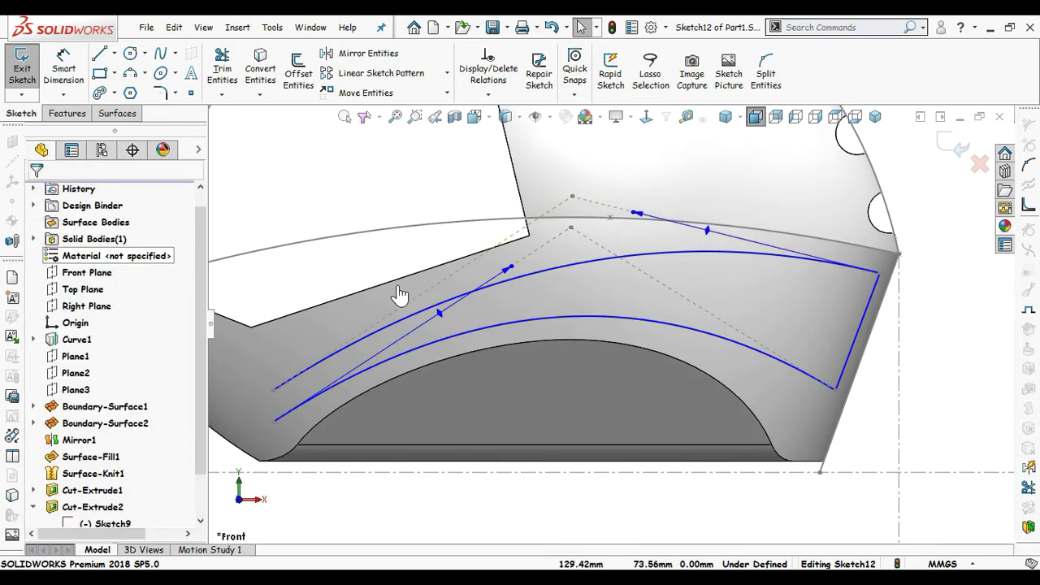
scroll(398, 290, up, 1)
scroll(373, 369, down, 3)
Step: Draw a trial vertical line joining the splines' left ends
key(s)
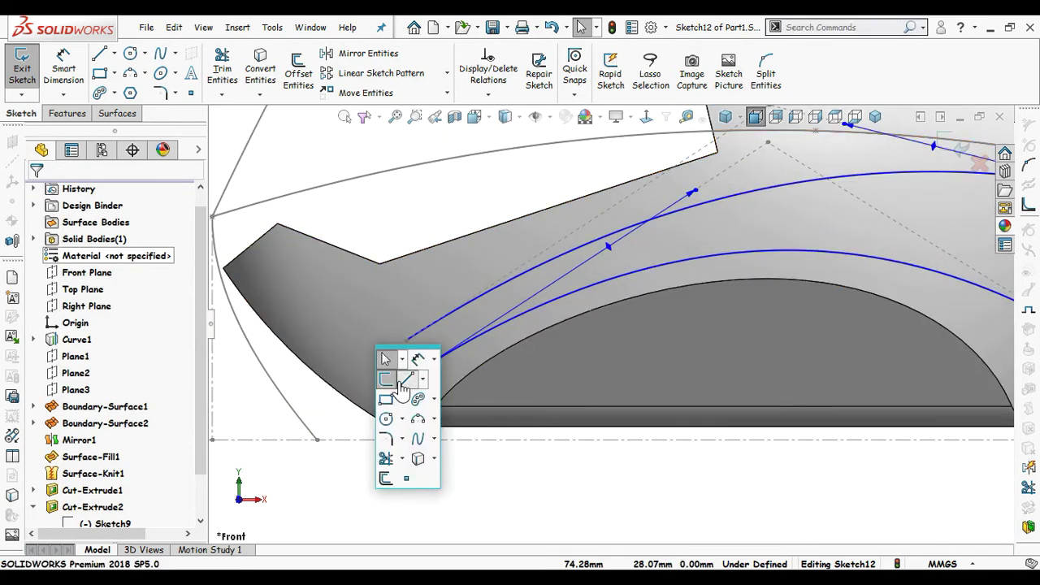
click(406, 378)
click(408, 336)
click(413, 382)
key(s)
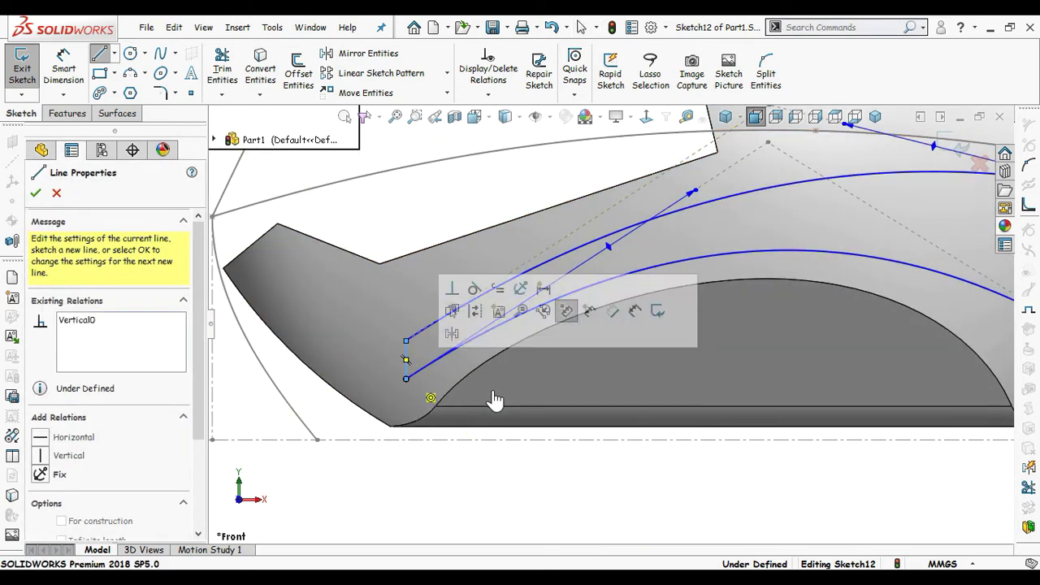
key(Escape)
scroll(625, 386, up, 2)
scroll(626, 386, up, 2)
scroll(626, 386, down, 2)
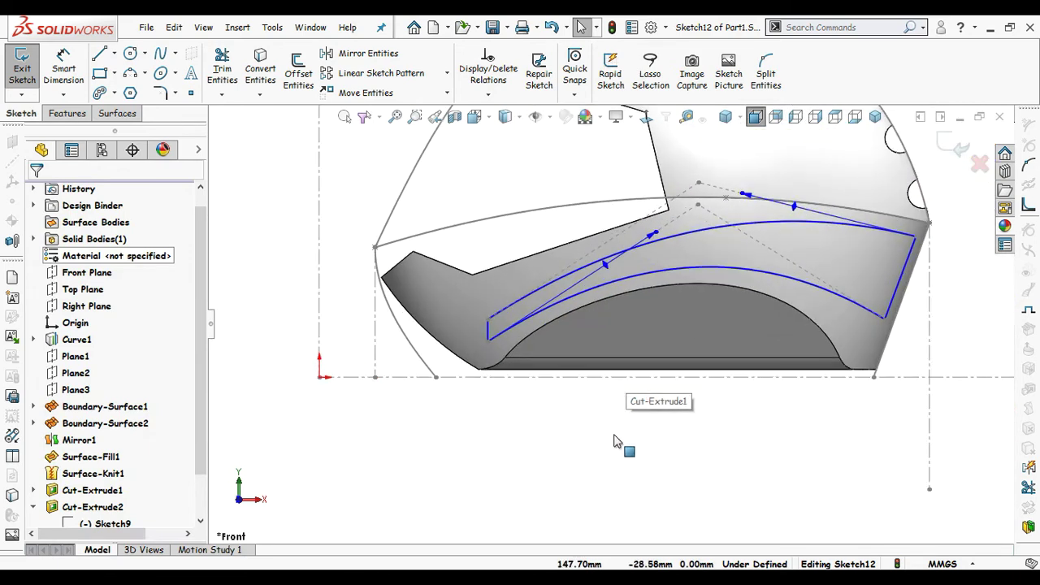
scroll(520, 358, down, 2)
scroll(497, 331, down, 1)
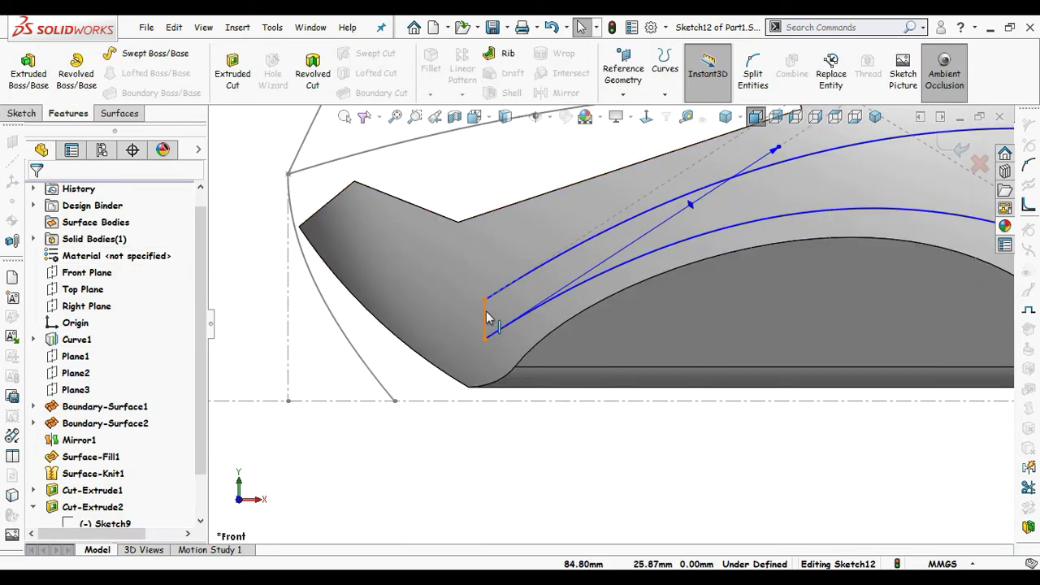
Step: Try moving the vertical line's bottom endpoint, undo it, and delete the line
click(485, 318)
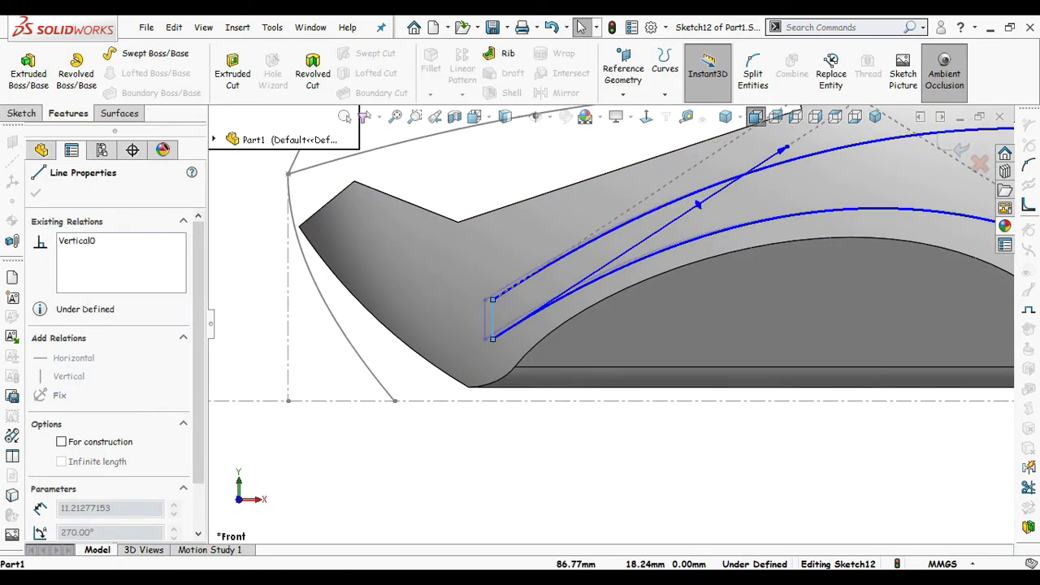
drag(486, 340, 445, 346)
scroll(463, 366, down, 1)
key(ctrl+z)
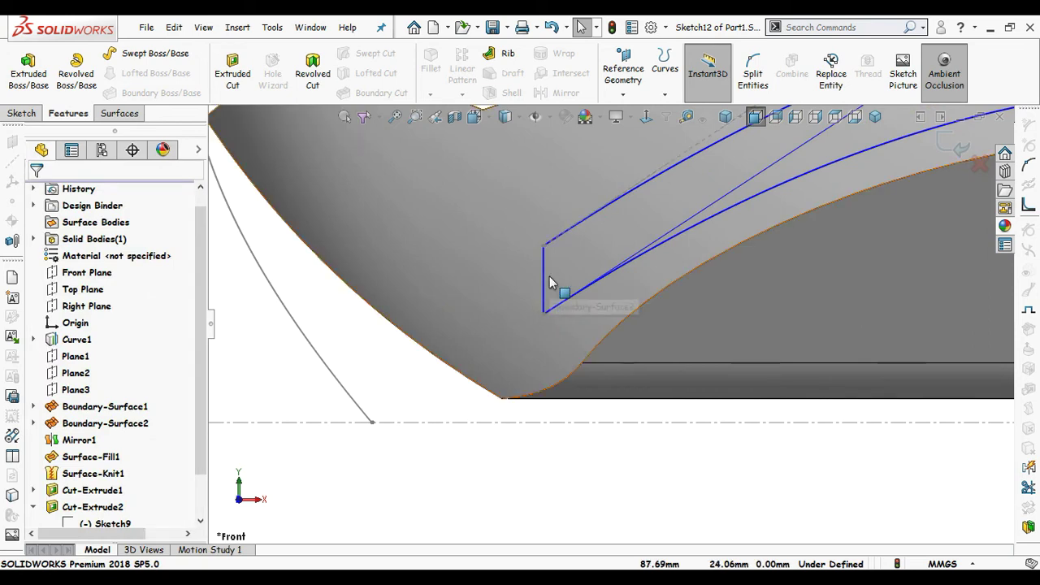
click(542, 276)
key(Delete)
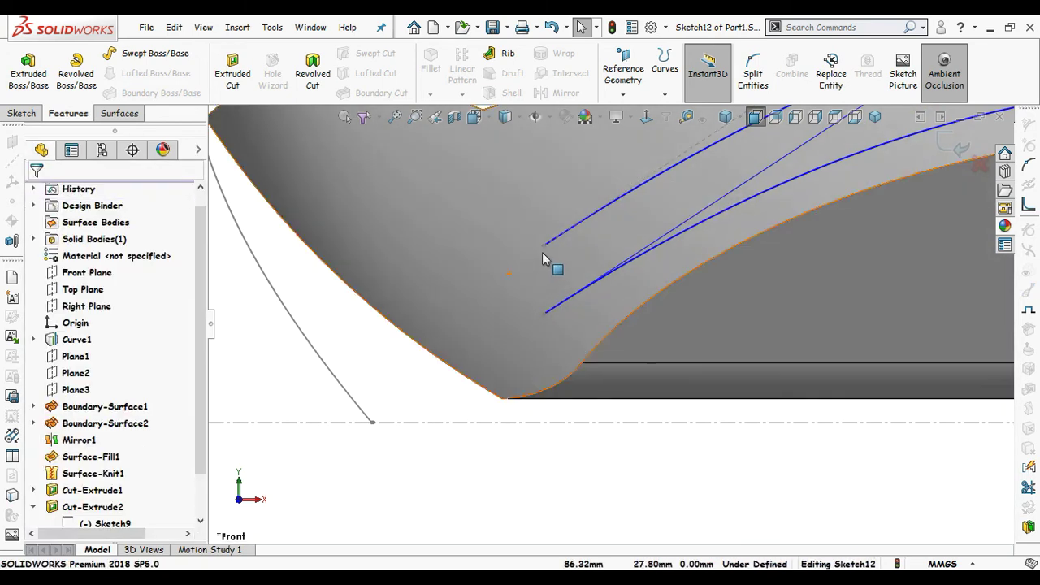
Step: Pull the upper spline's left end down-left and adjust a control vertex
scroll(550, 260, up, 2)
scroll(683, 271, up, 3)
scroll(514, 382, down, 2)
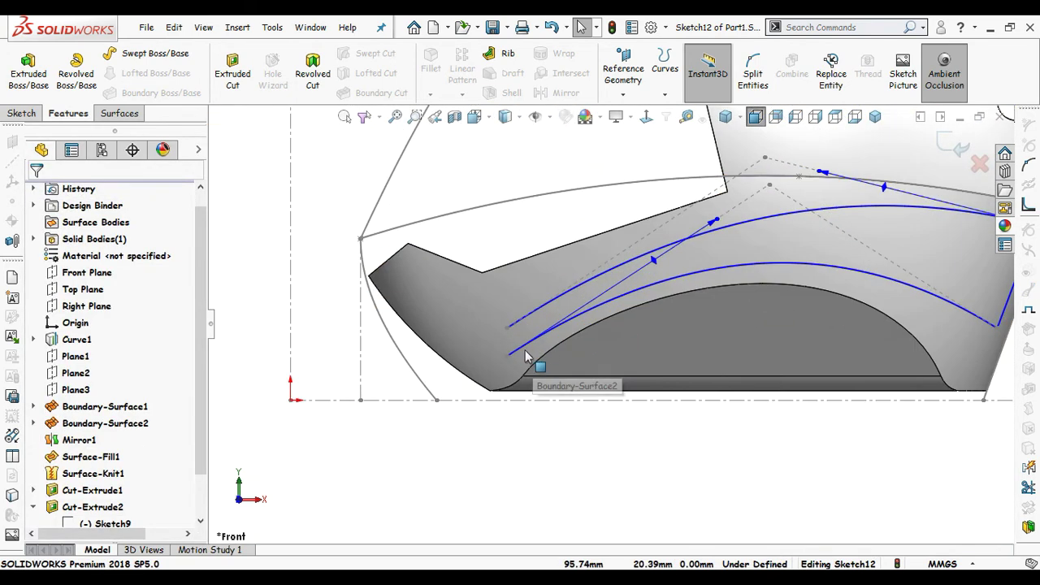
drag(506, 357, 481, 364)
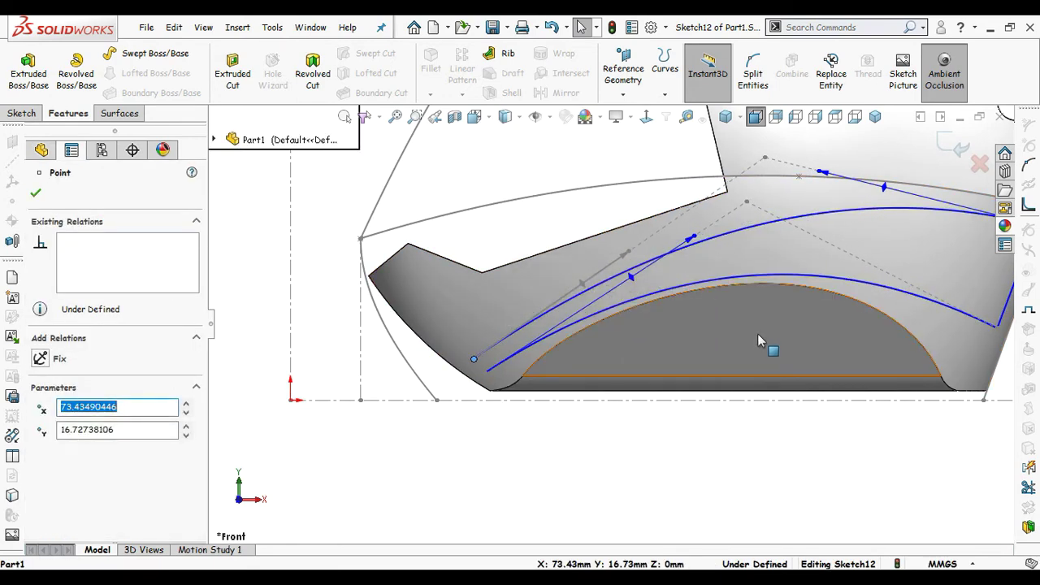
scroll(764, 341, up, 3)
scroll(628, 324, down, 3)
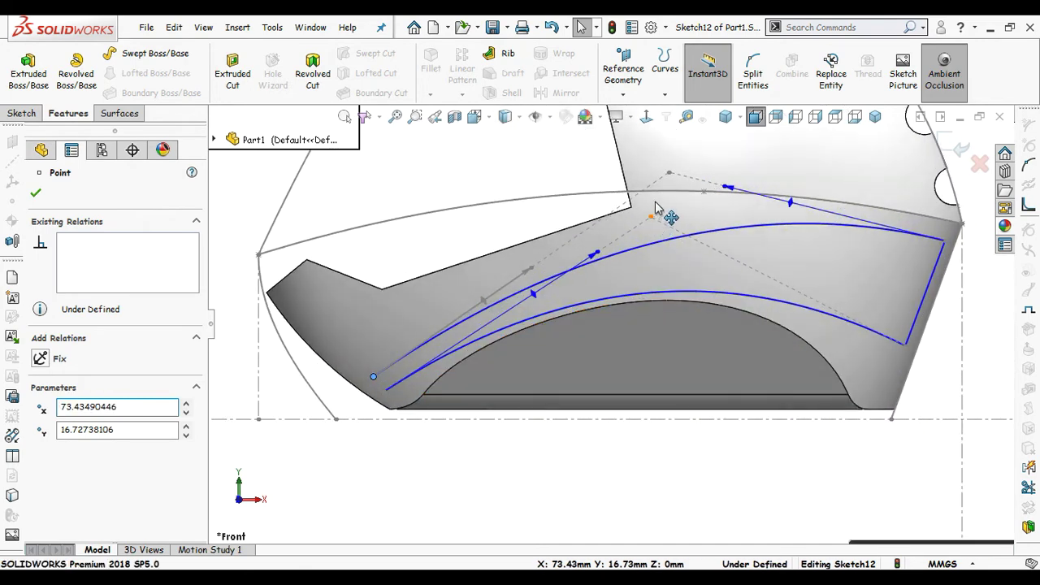
mouse_move(667, 176)
mouse_down()
mouse_move(670, 195)
mouse_move(675, 156)
mouse_up()
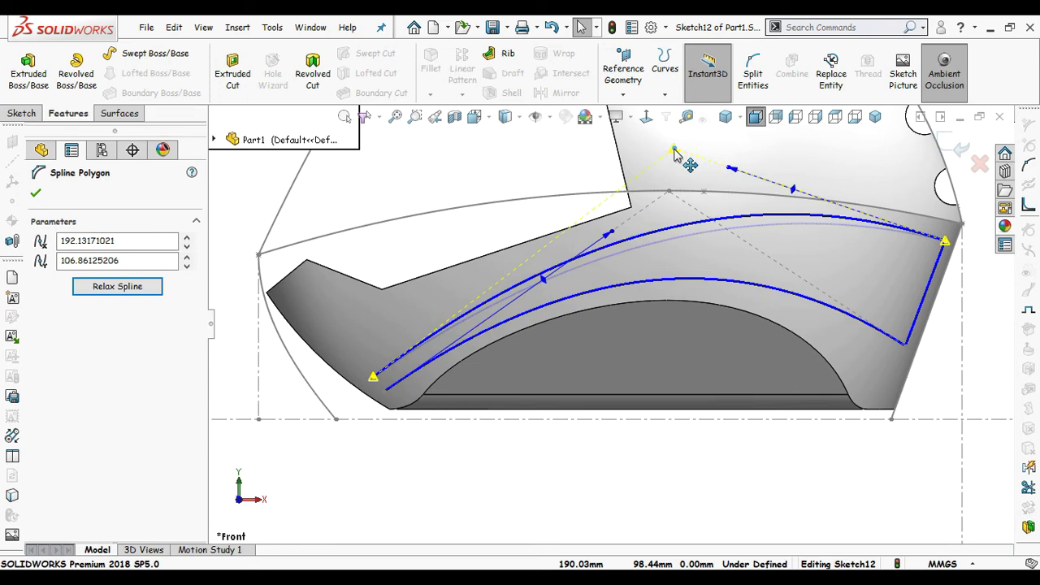
key(Escape)
scroll(455, 244, down, 2)
scroll(406, 358, down, 2)
scroll(406, 349, down, 2)
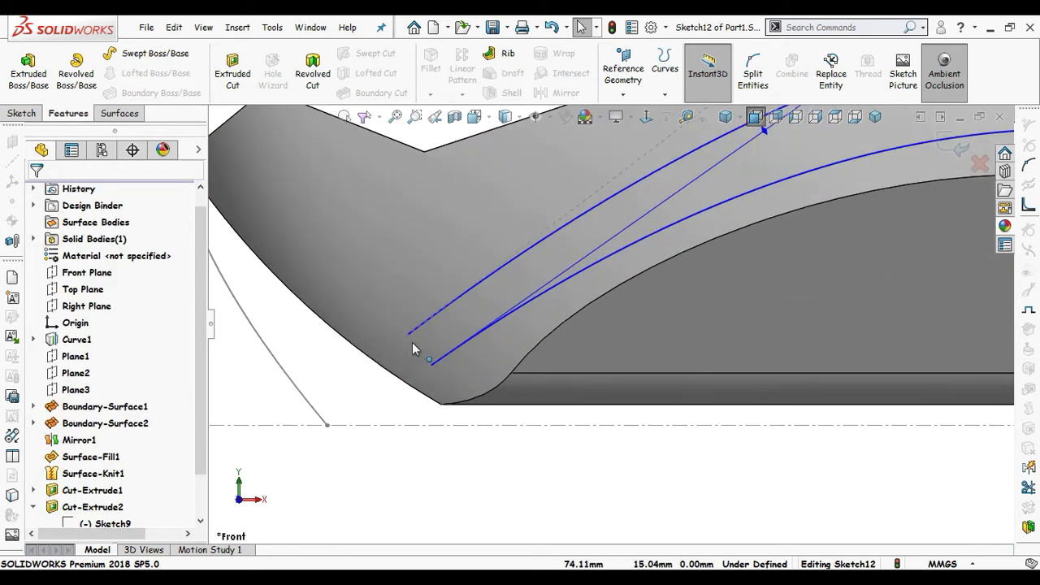
Step: Close the stripe's left end with a short slanted line between the spline ends
key(s)
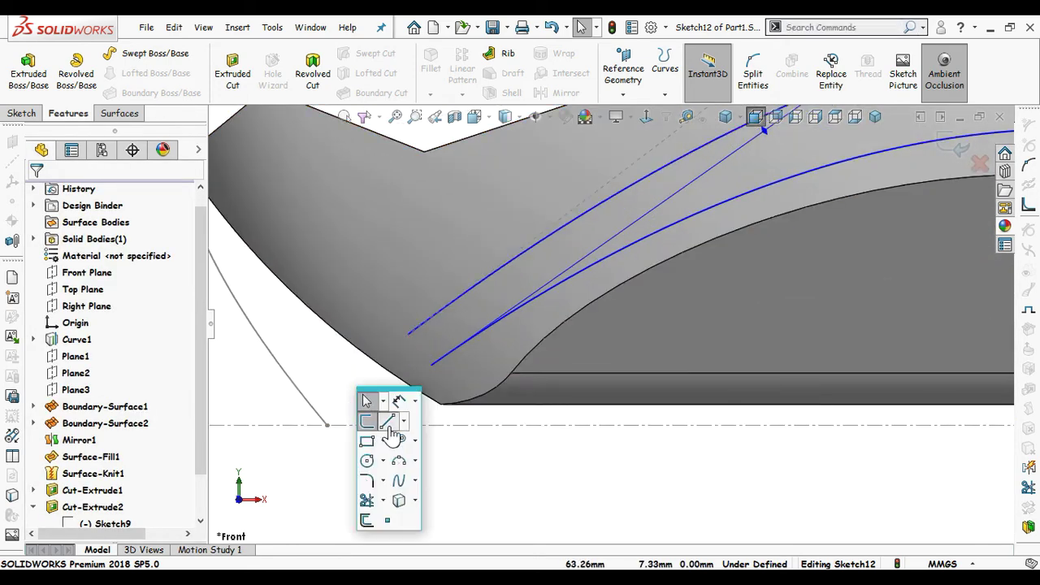
click(388, 420)
drag(405, 335, 429, 367)
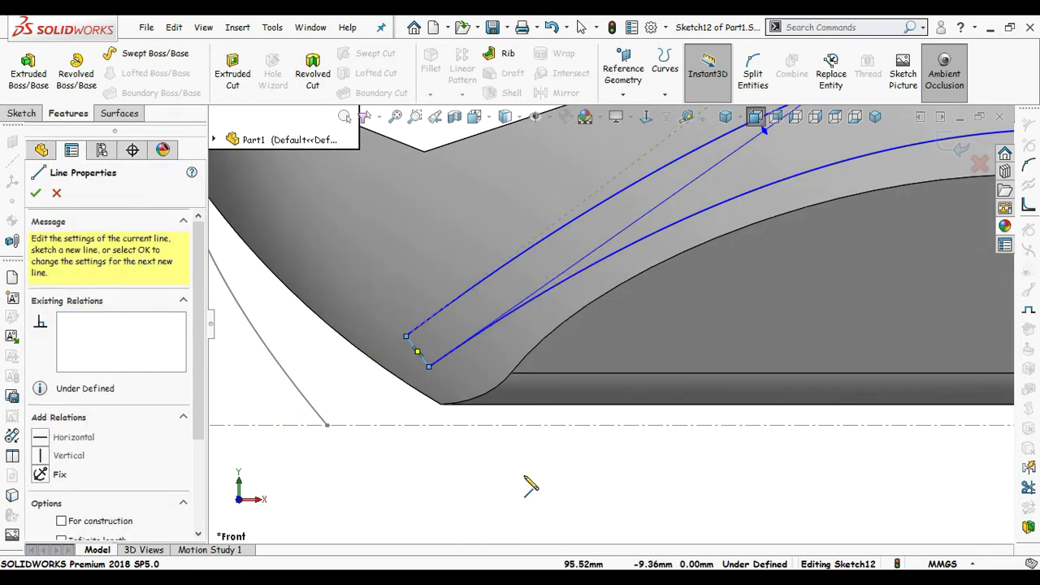
key(Escape)
scroll(414, 349, down, 1)
mouse_move(417, 338)
mouse_down()
mouse_move(399, 344)
mouse_move(404, 335)
mouse_up()
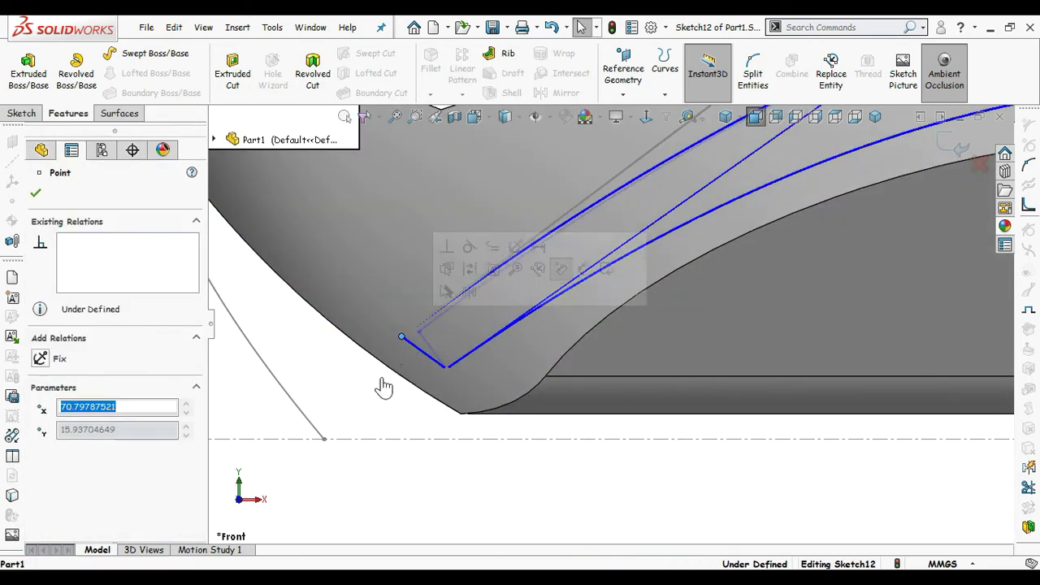
key(Escape)
scroll(422, 365, up, 5)
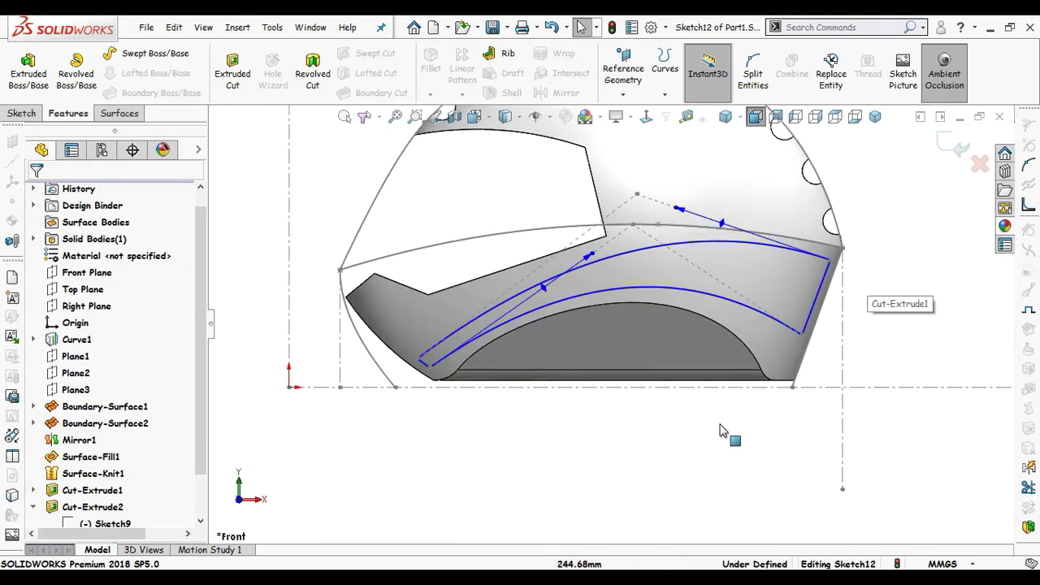
Step: Add a three-point arc near the front of the helmet
key(s)
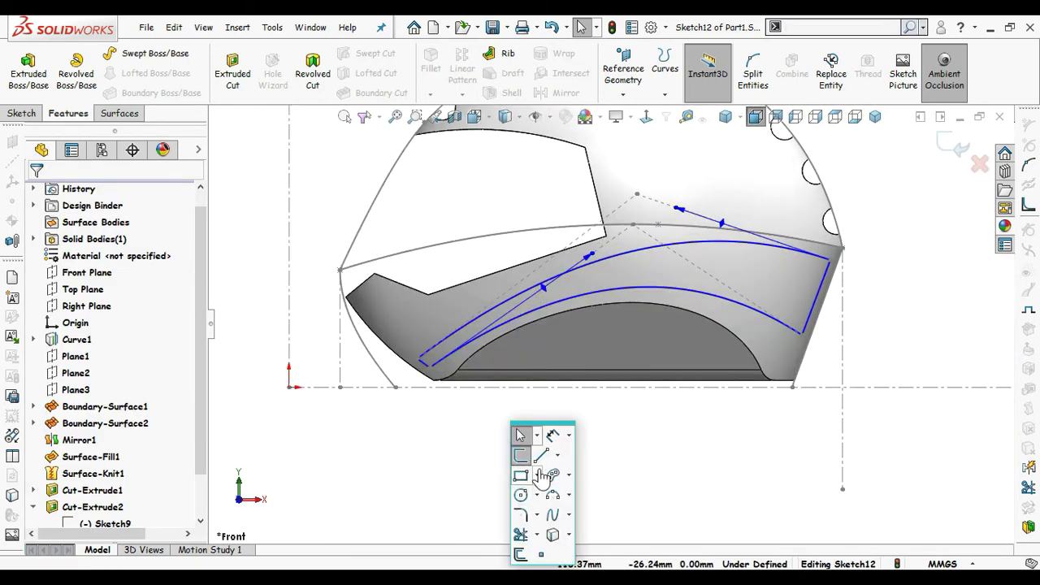
click(542, 457)
scroll(376, 307, down, 2)
scroll(376, 307, down, 1)
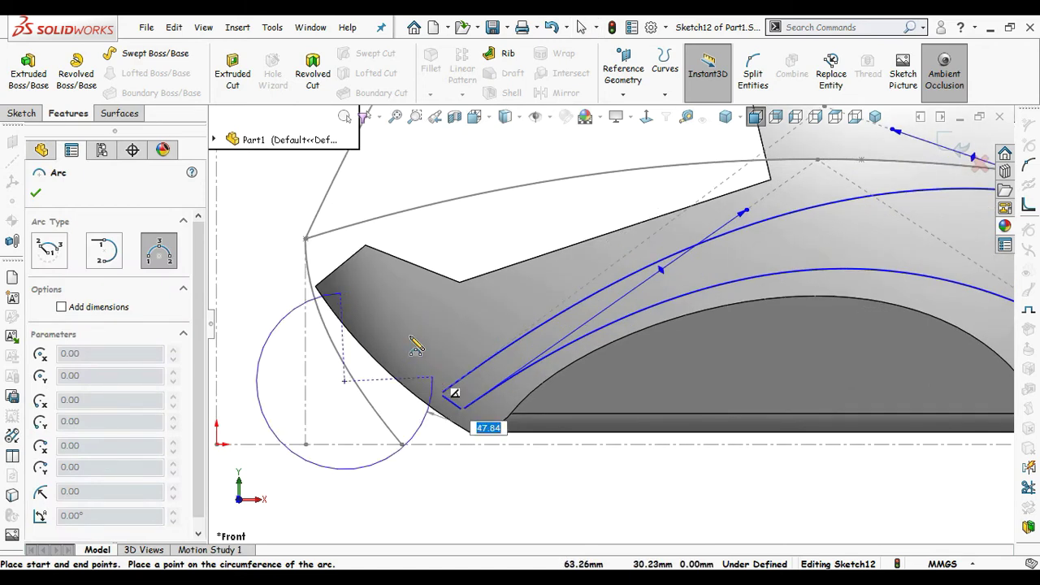
click(376, 335)
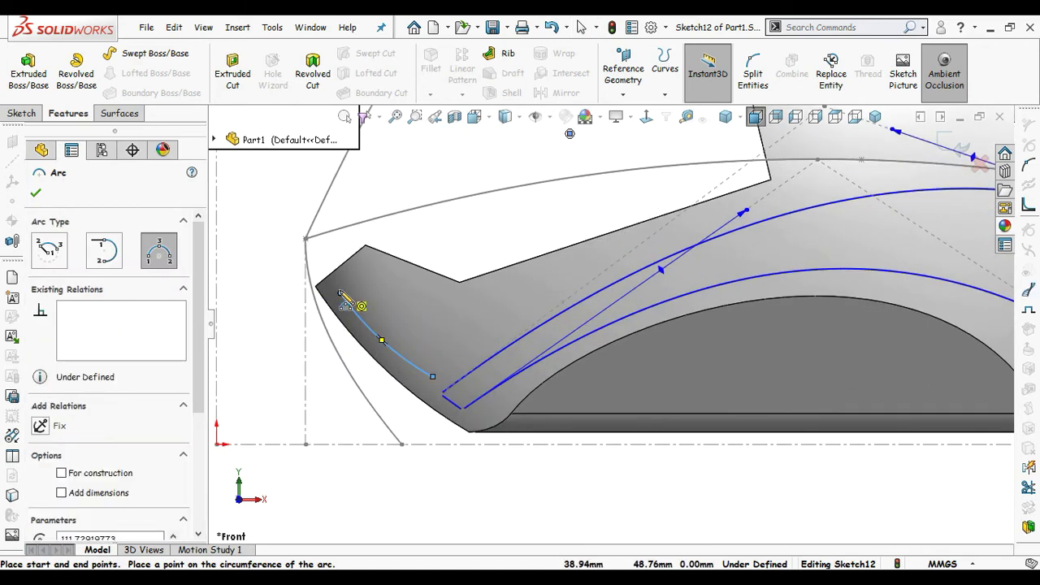
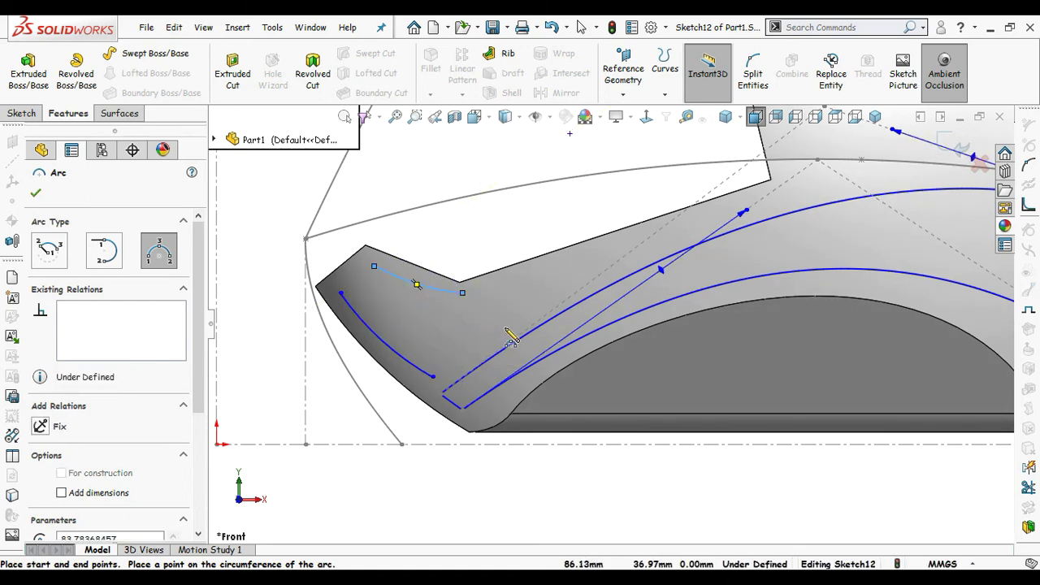
Step: Finish the stripe arc, align its end horizontally, and draw a short line from its lower end
right_drag(510, 340, 479, 345)
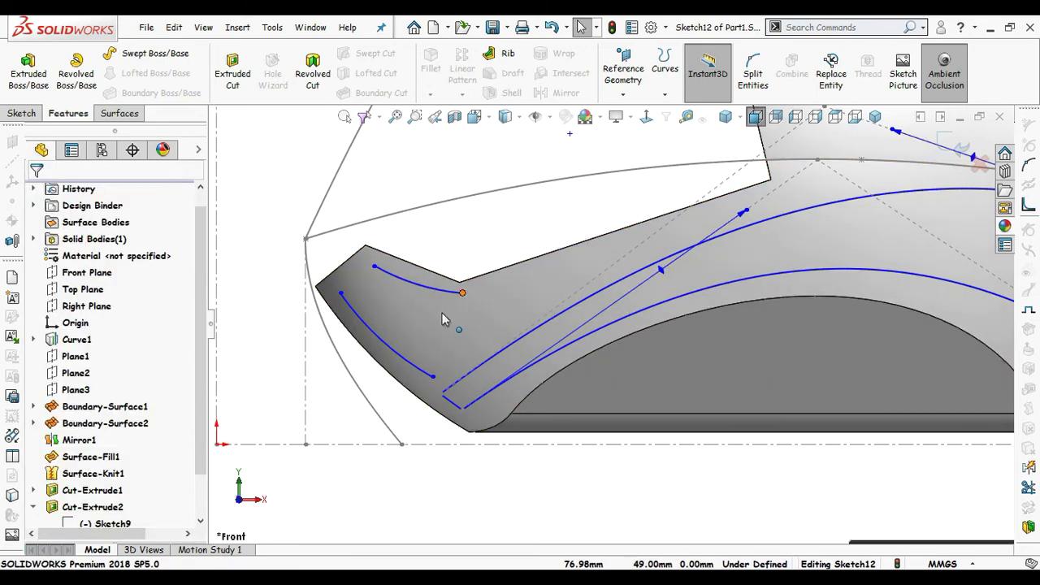
drag(461, 292, 453, 303)
key(Escape)
key(s)
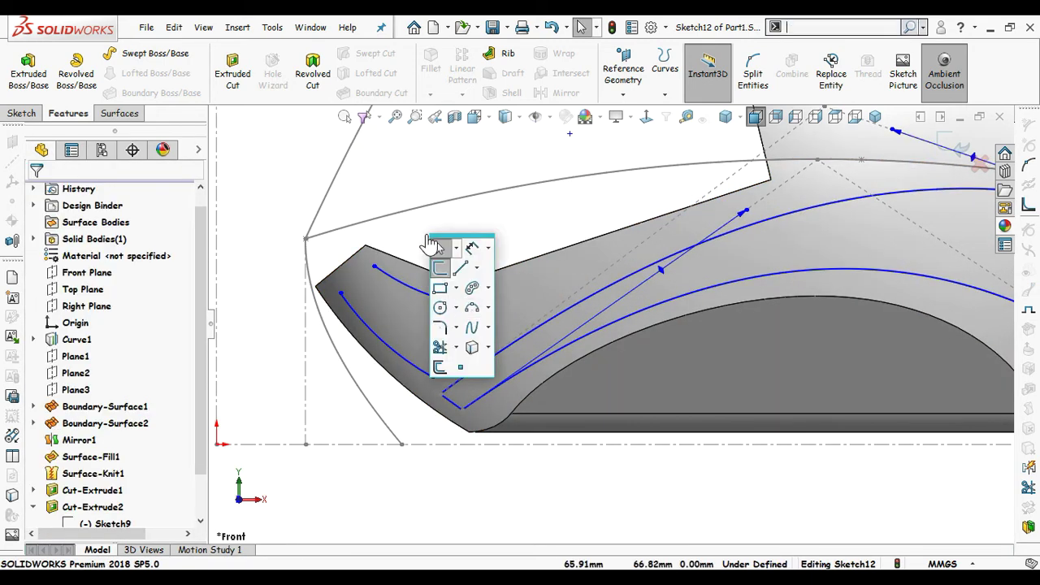
click(461, 272)
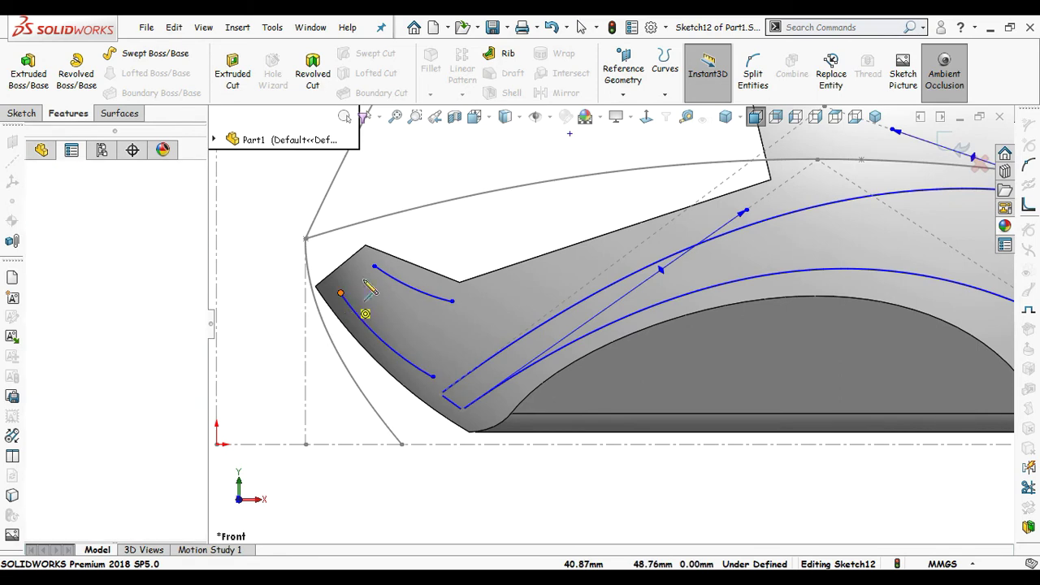
drag(341, 293, 357, 278)
right_click(365, 247)
click(405, 251)
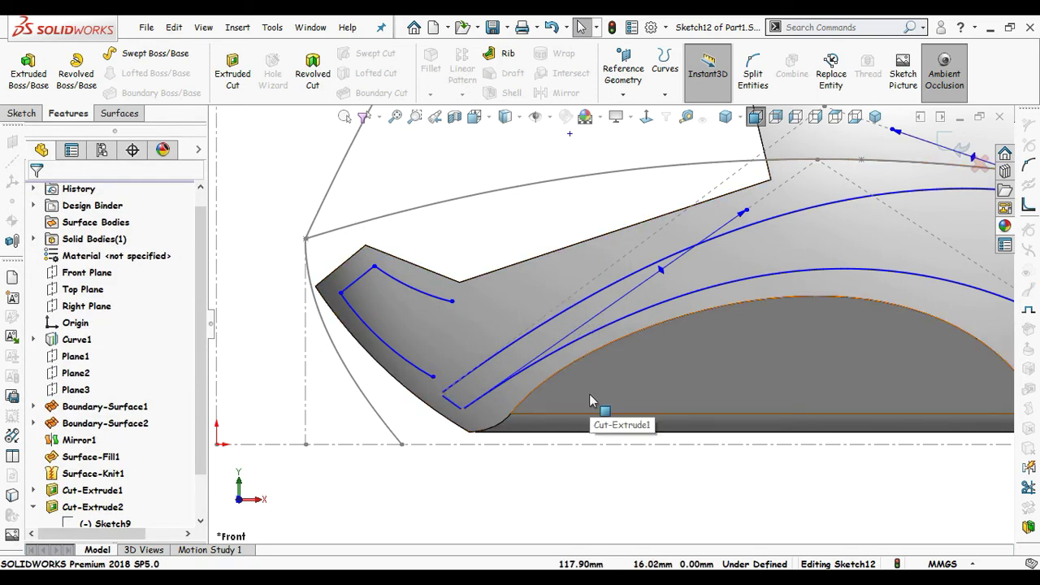
Step: Draw a spline starting at the blue curve's end along the lower stripe edge
key(s)
click(261, 151)
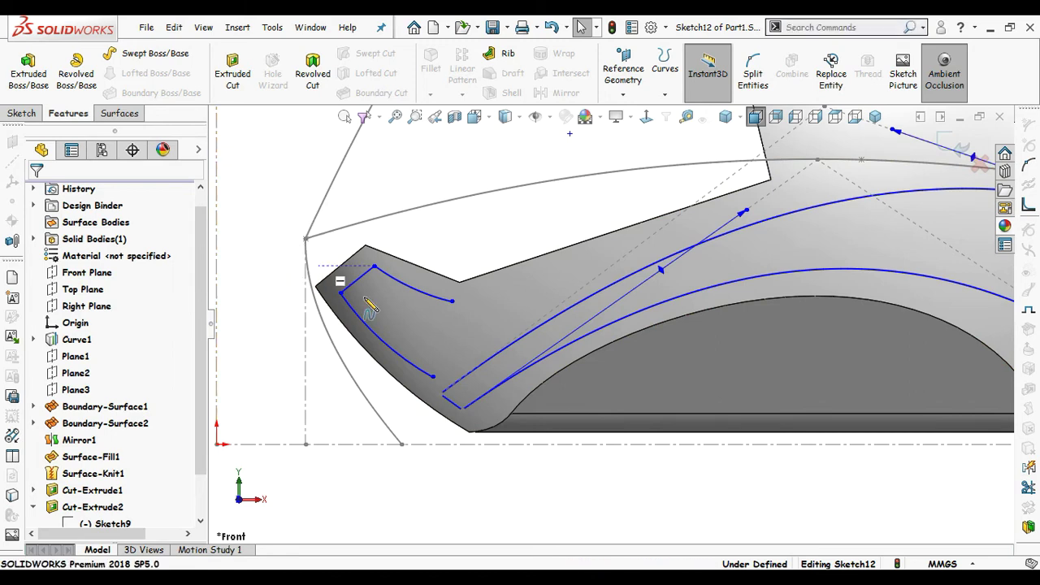
click(435, 378)
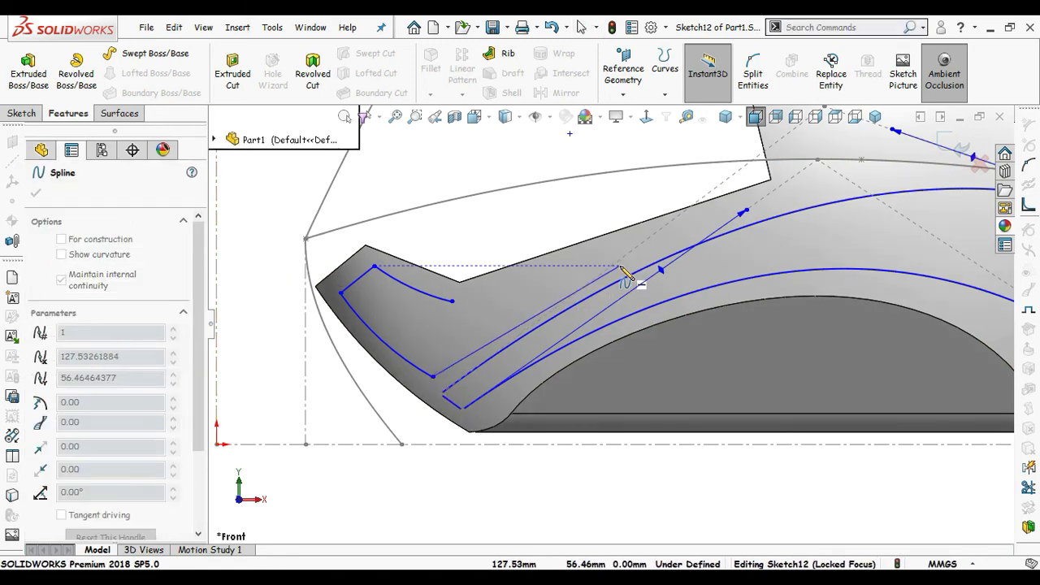
key(Escape)
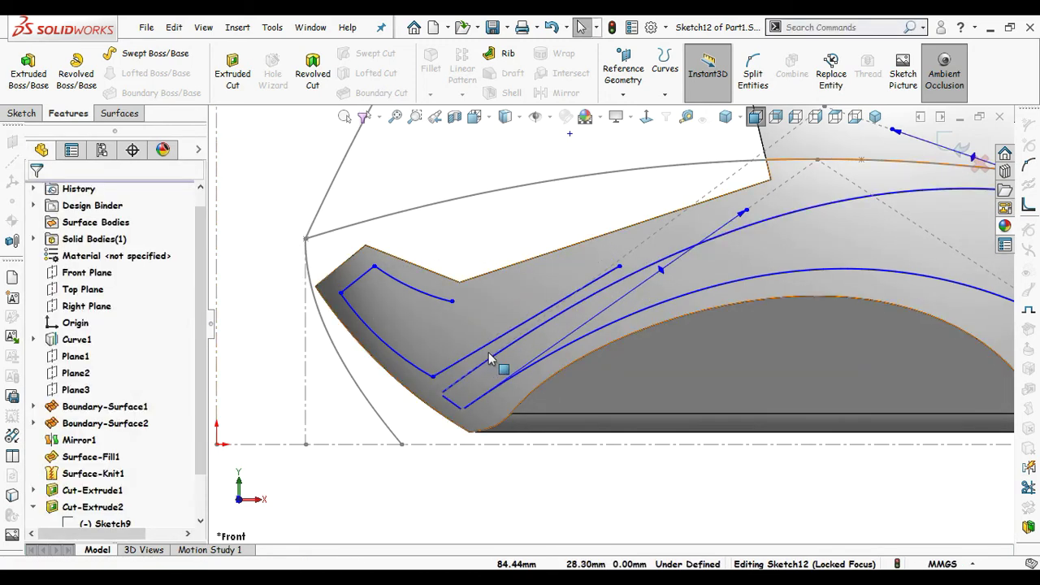
click(492, 351)
scroll(492, 354, down, 2)
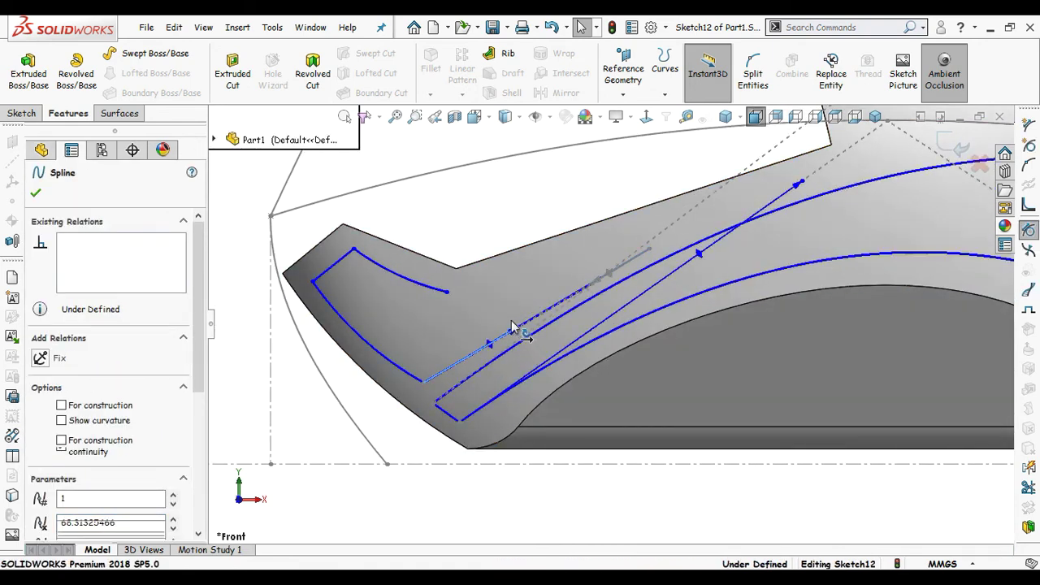
click(490, 288)
Step: Draw and reshape a second spline from the upper arc's end
key(s)
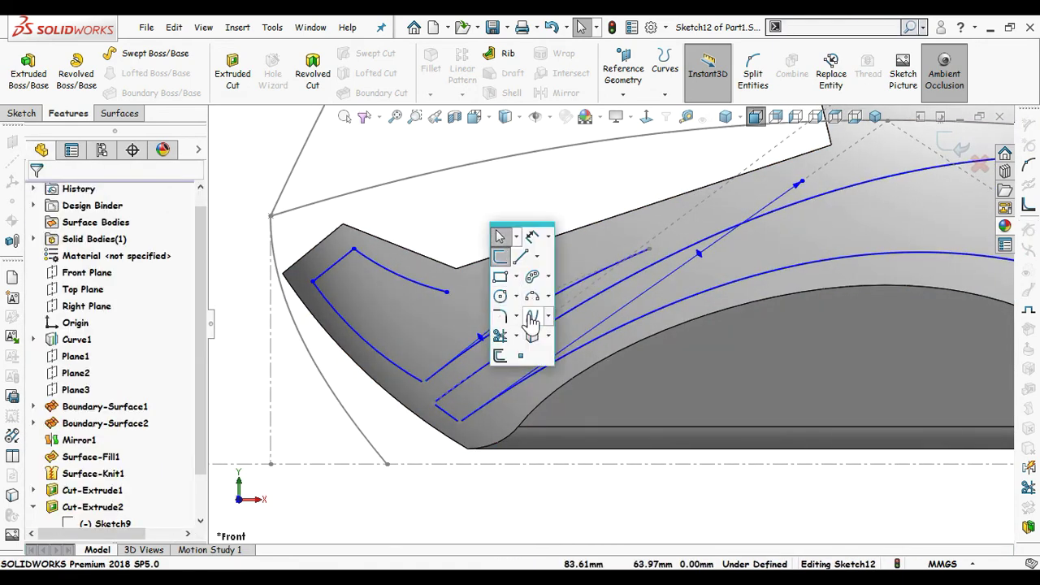
click(531, 317)
click(647, 249)
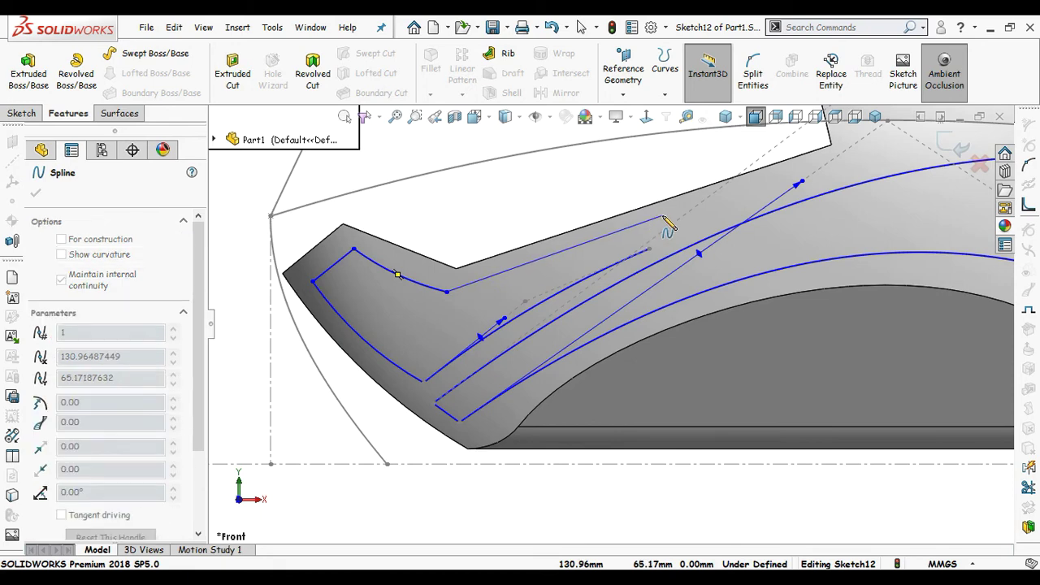
key(Escape)
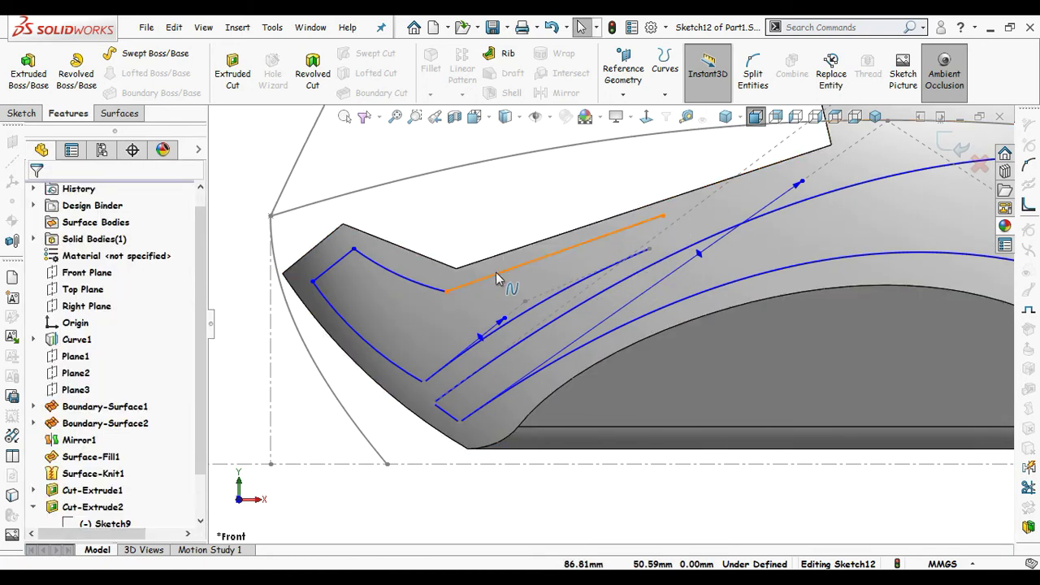
click(520, 264)
click(520, 265)
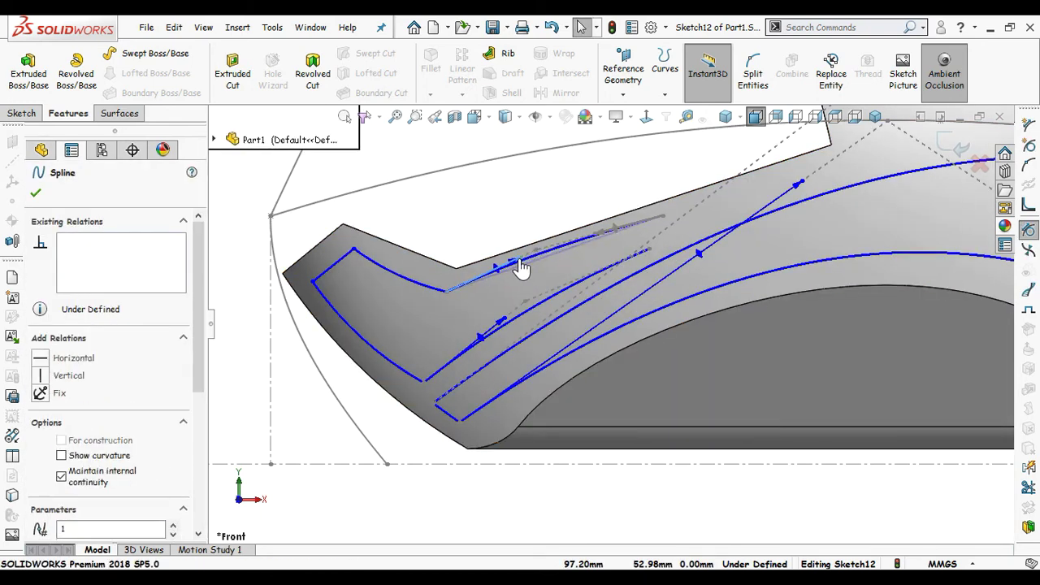
click(460, 227)
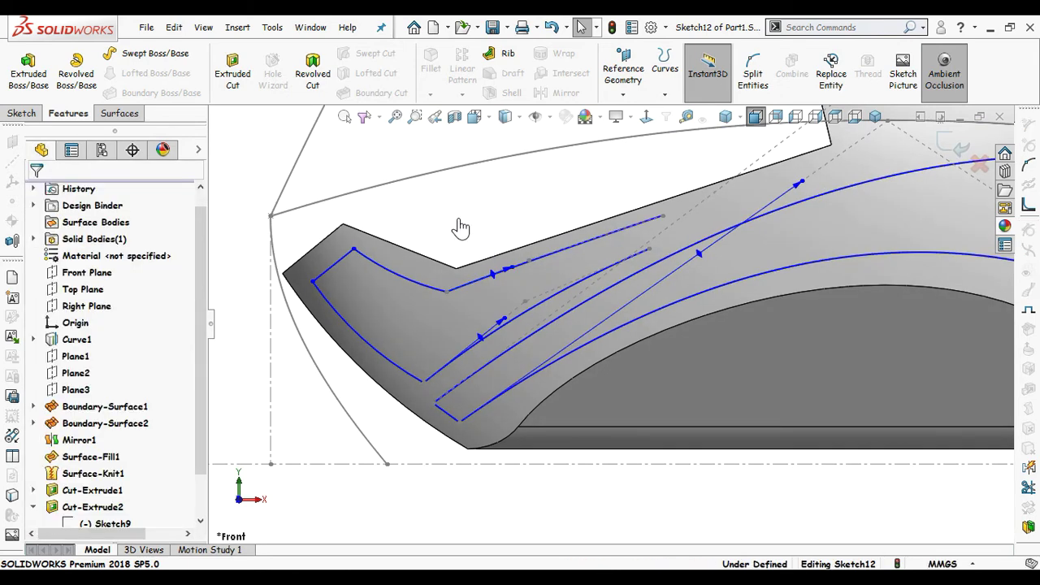
Step: Close the stripe outline with a line joining the upper spline's end to the open end
key(s)
click(492, 252)
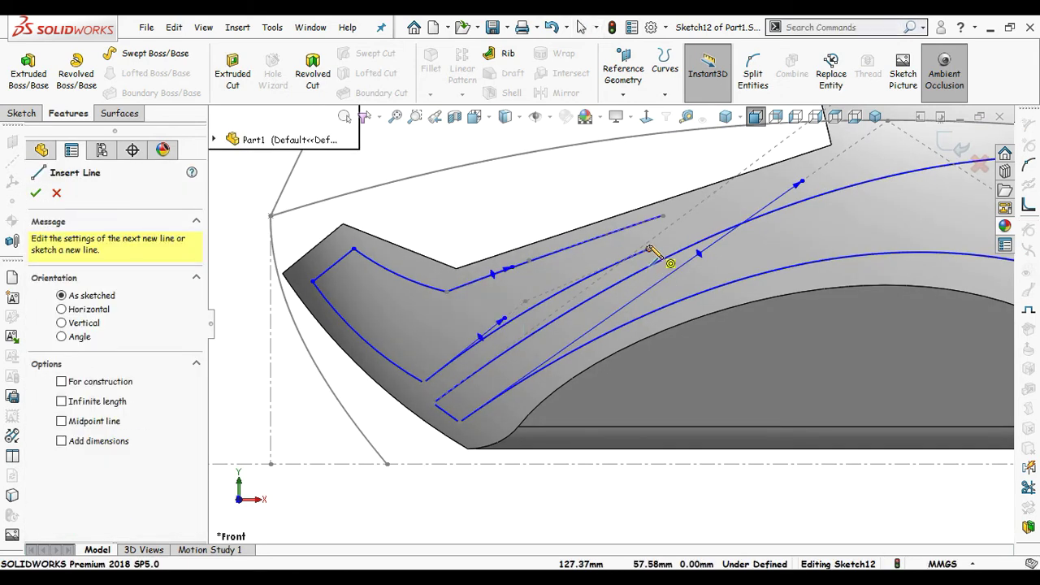
click(650, 247)
click(662, 218)
key(Escape)
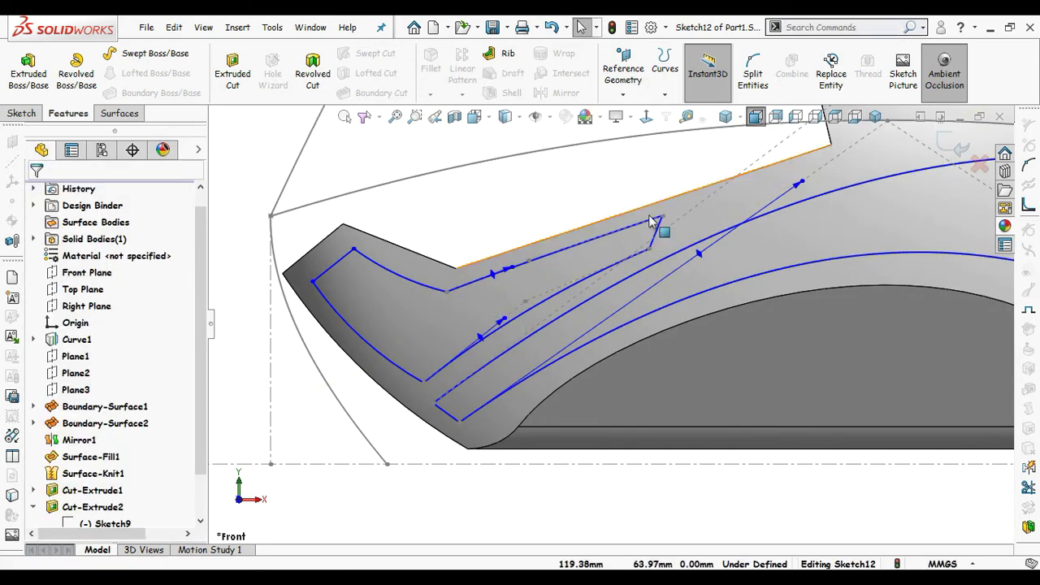
scroll(657, 225, down, 3)
click(629, 249)
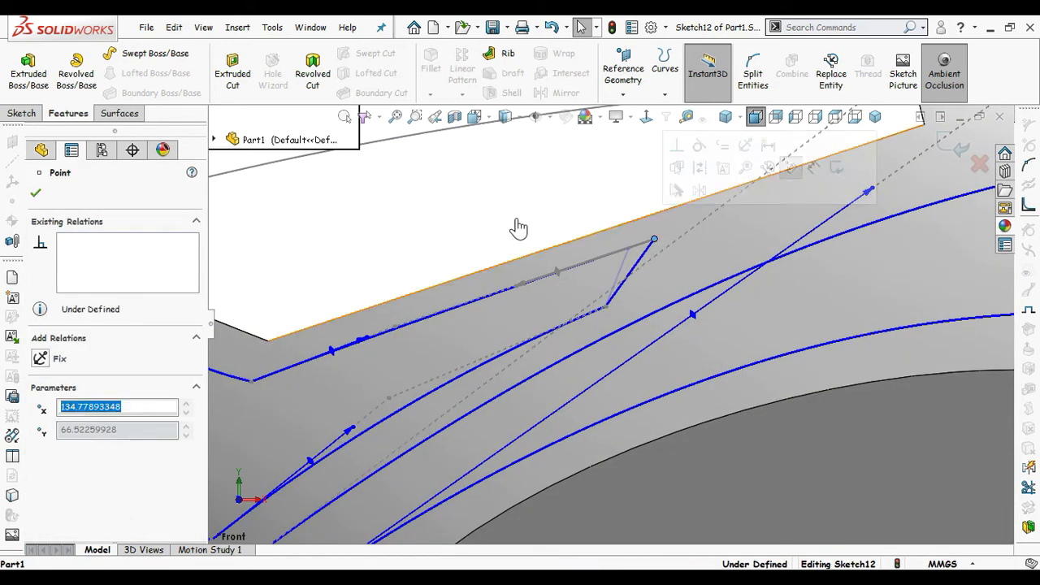
key(Escape)
scroll(385, 285, up, 3)
scroll(519, 438, down, 1)
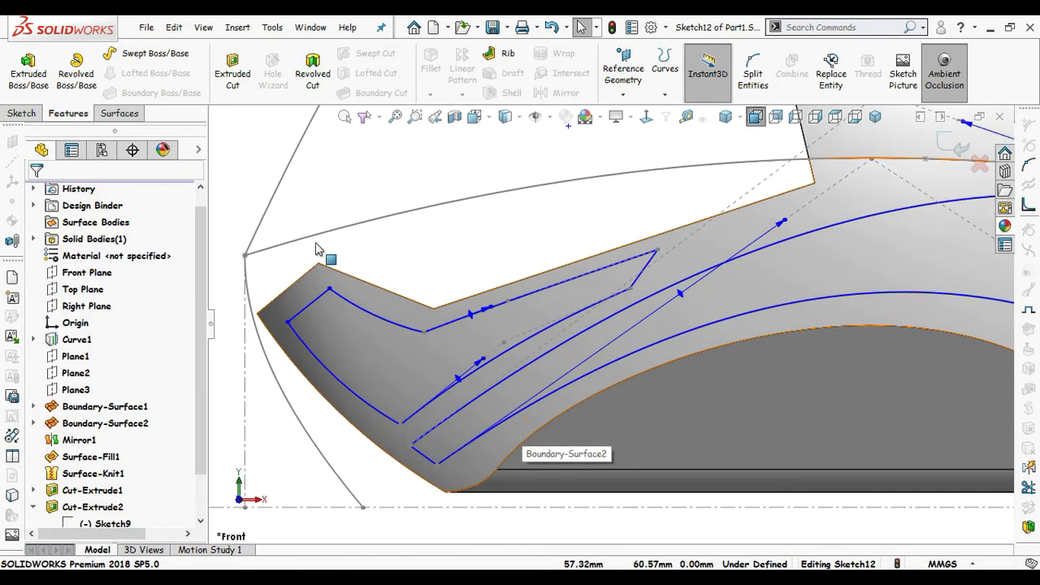
click(161, 93)
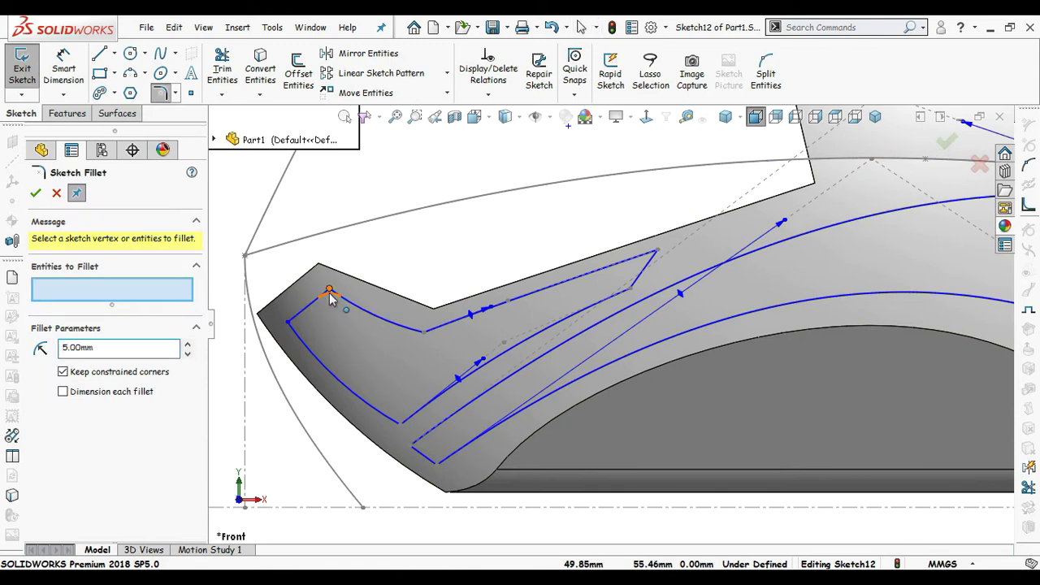
Step: Round three corners of the stripe outline with 5 mm sketch fillets
click(329, 292)
click(289, 322)
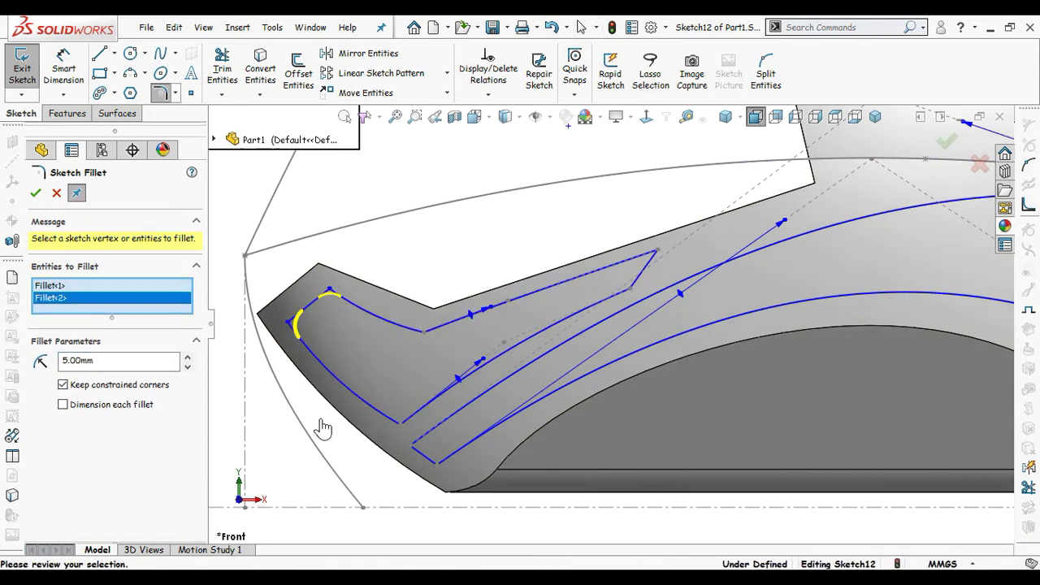
click(398, 423)
click(655, 253)
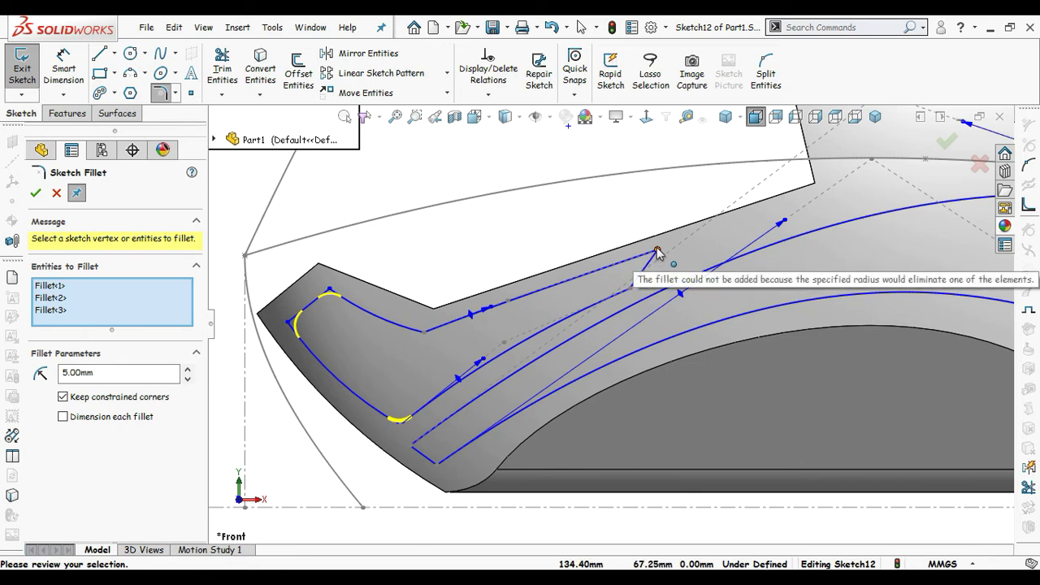
click(36, 195)
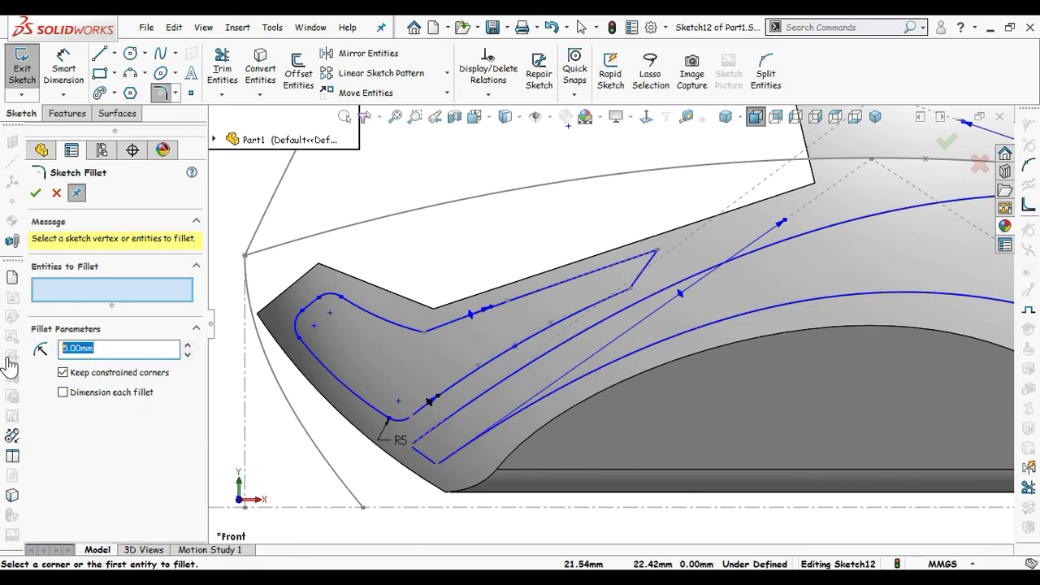
Step: Round the two remaining tight corners with 2.5 mm sketch fillets
text(2.5)
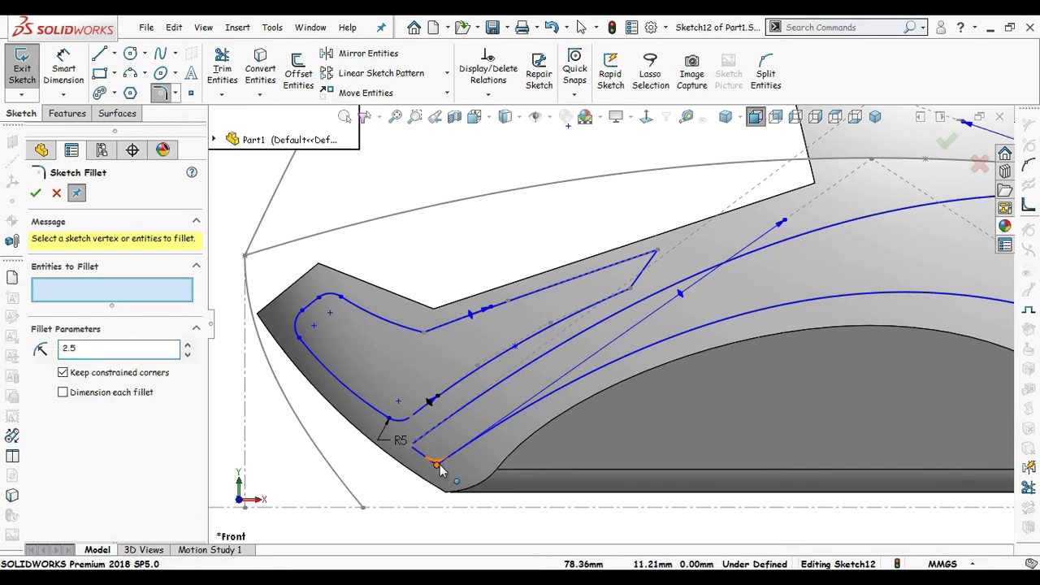
click(529, 355)
click(658, 252)
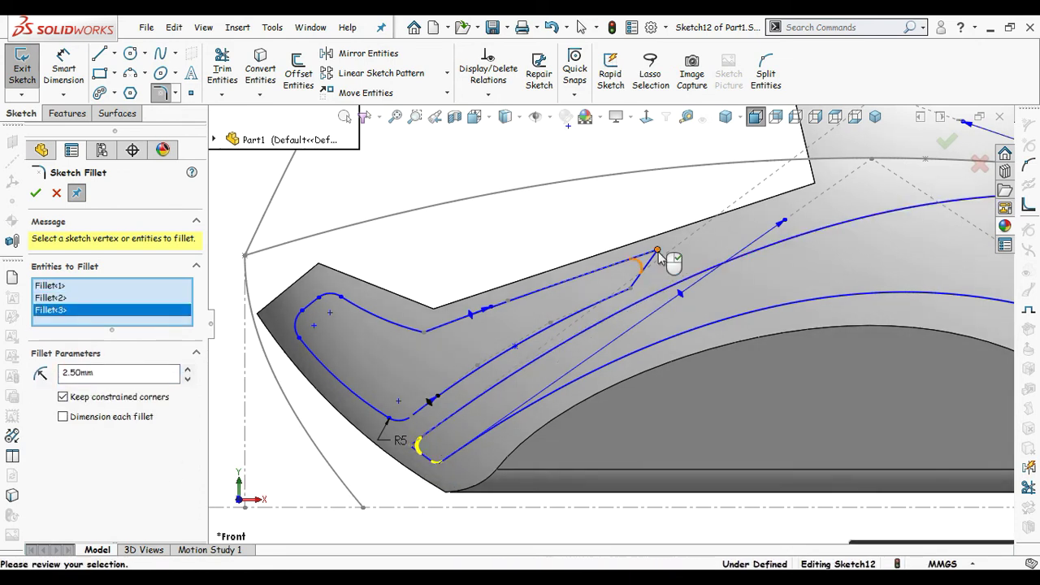
click(36, 193)
scroll(687, 352, up, 3)
scroll(750, 357, up, 2)
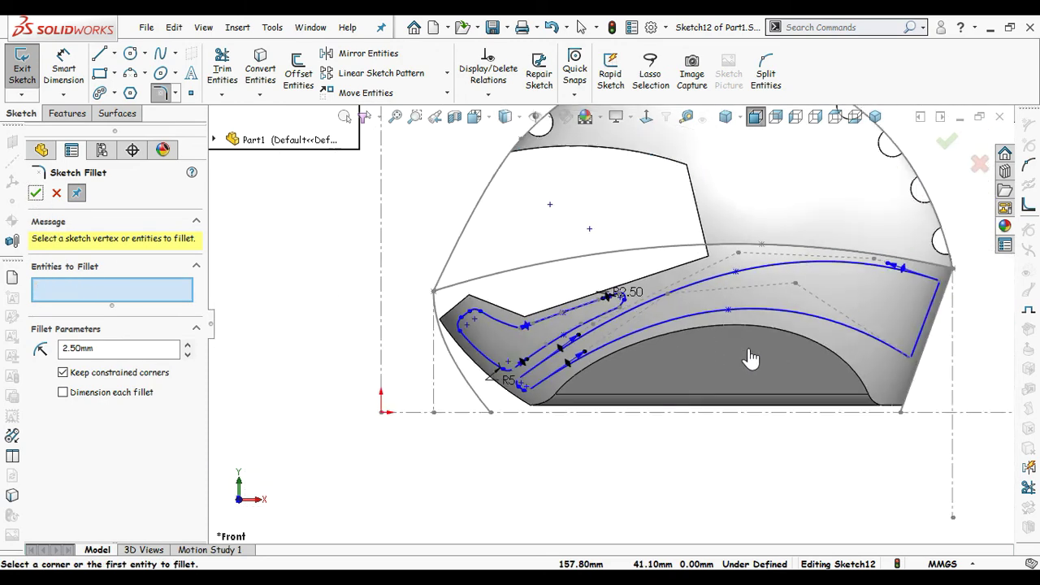
scroll(751, 357, down, 2)
scroll(883, 349, up, 3)
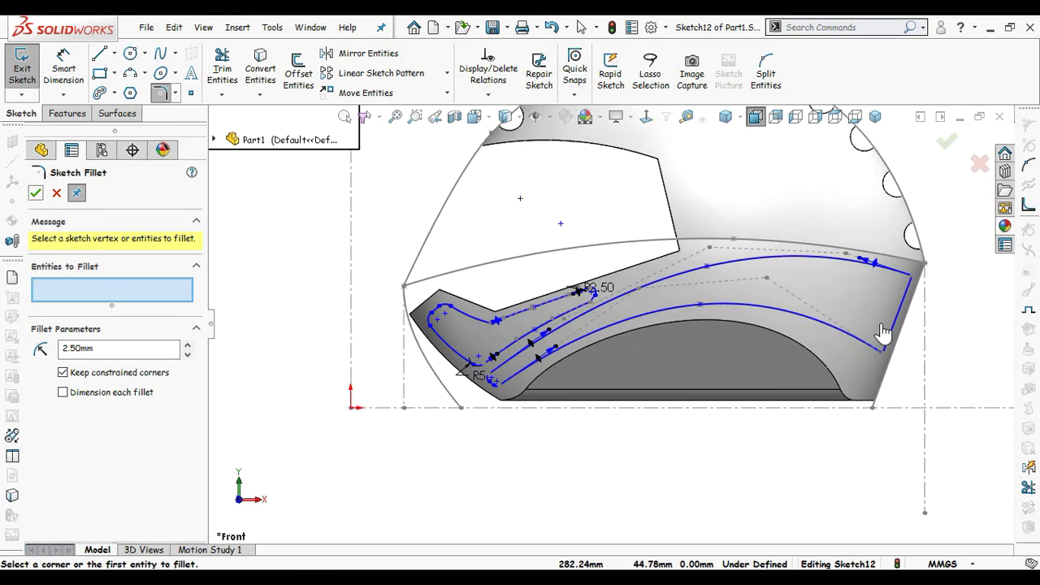
click(943, 146)
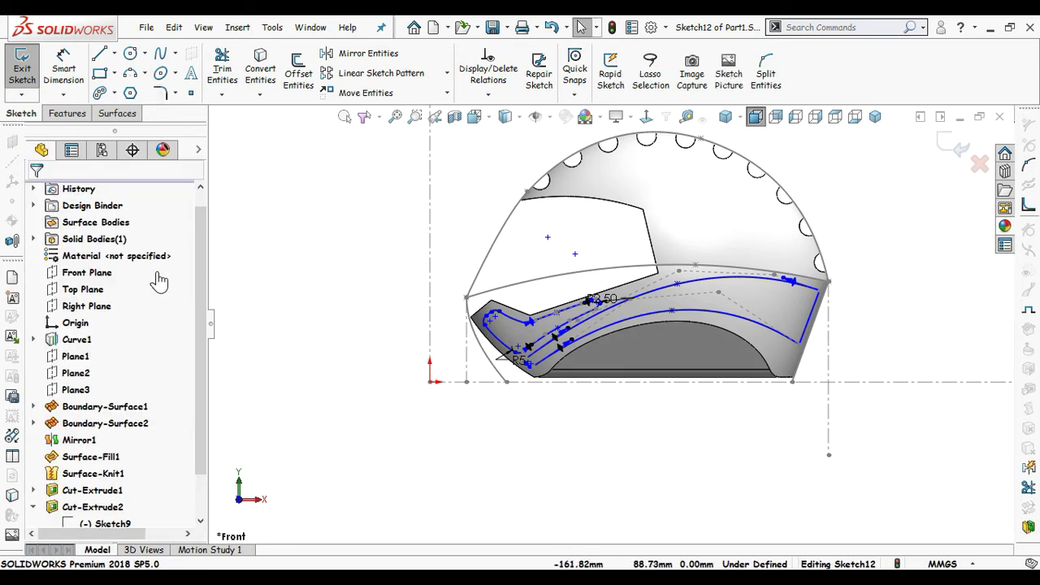
Step: Extrude-cut the filleted stripe outline 1 mm deep, starting from the helmet's side surface
click(67, 113)
click(232, 73)
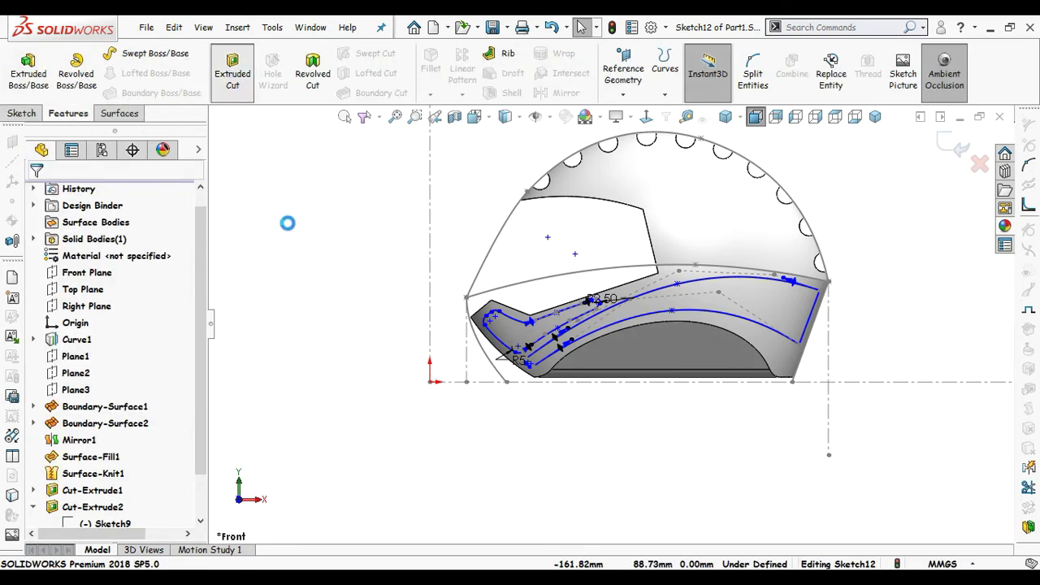
click(135, 241)
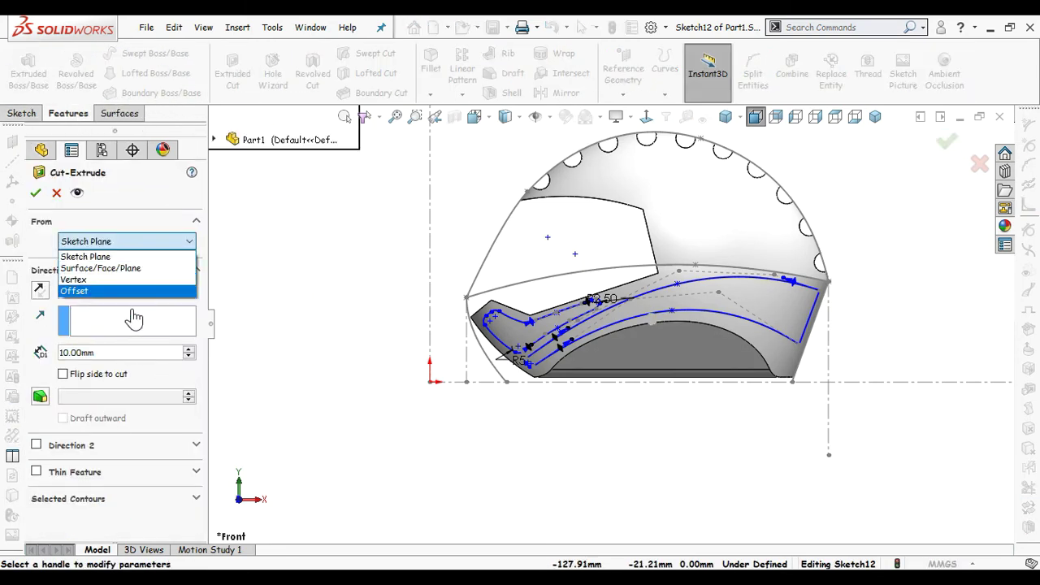
click(114, 266)
click(761, 333)
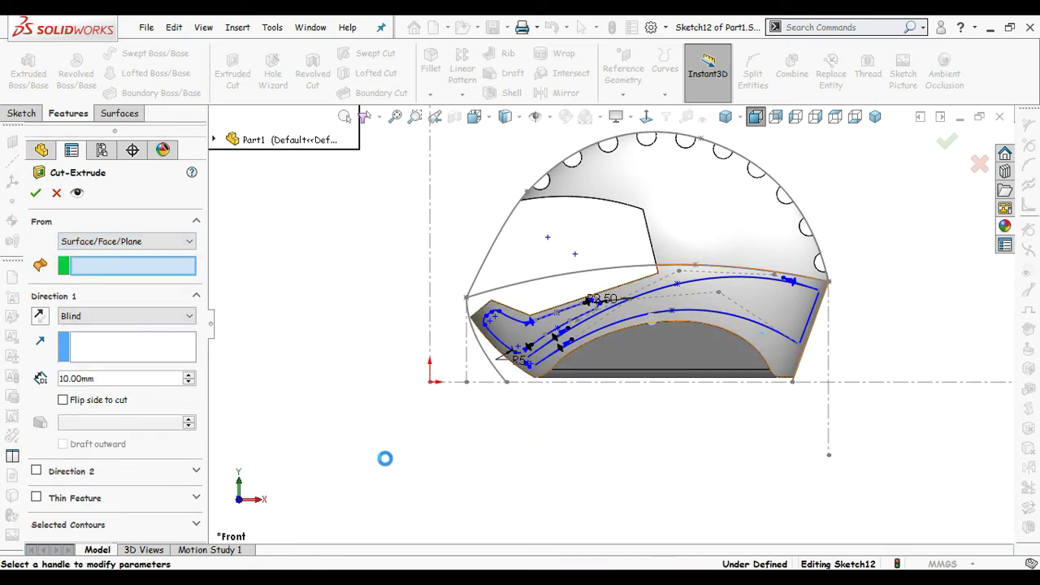
middle_drag(398, 417, 412, 431)
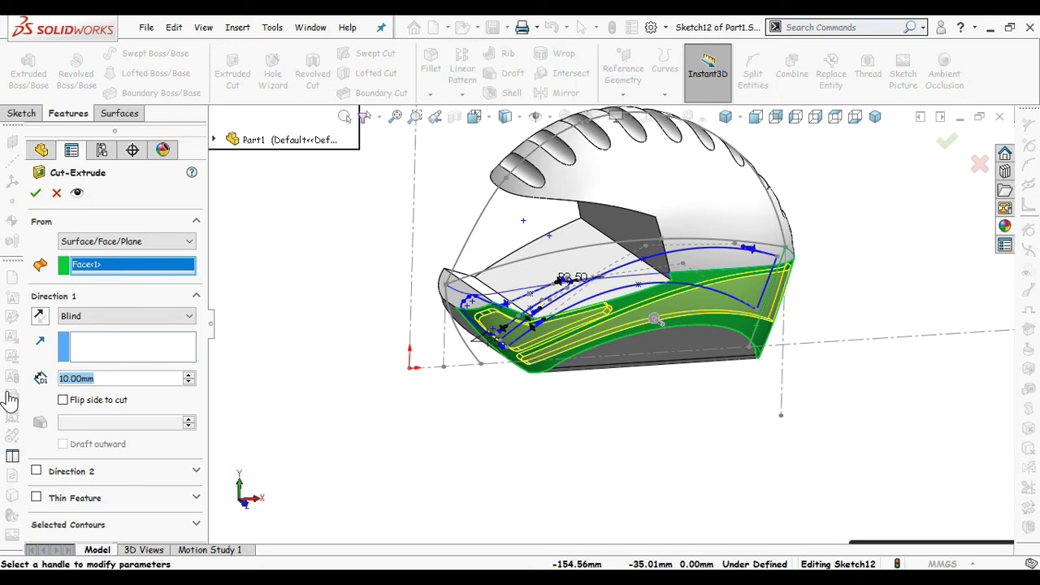
text(1)
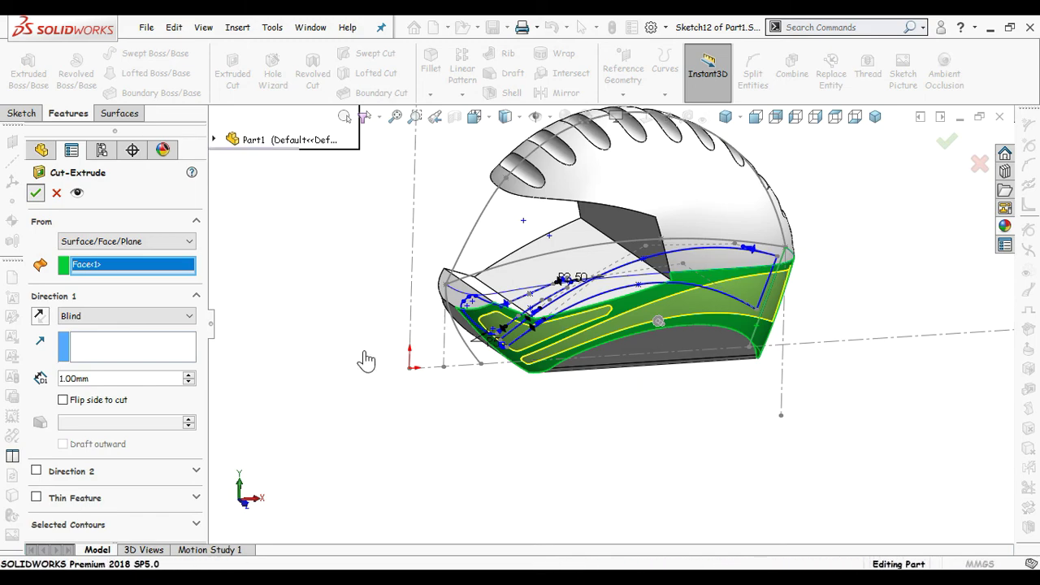
mouse_move(564, 454)
middle_down()
mouse_move(519, 379)
mouse_move(590, 379)
mouse_move(747, 431)
mouse_move(687, 434)
mouse_move(690, 457)
middle_up()
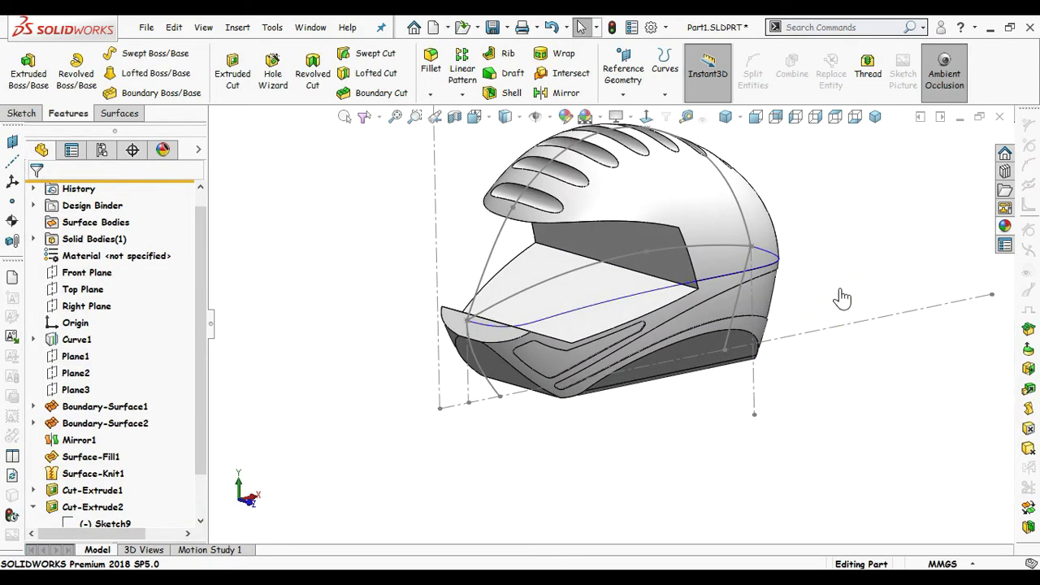
Step: Apply the blue polished ABS plastic appearance to the recessed stripe
click(1005, 228)
scroll(890, 438, down, 3)
scroll(890, 439, down, 1)
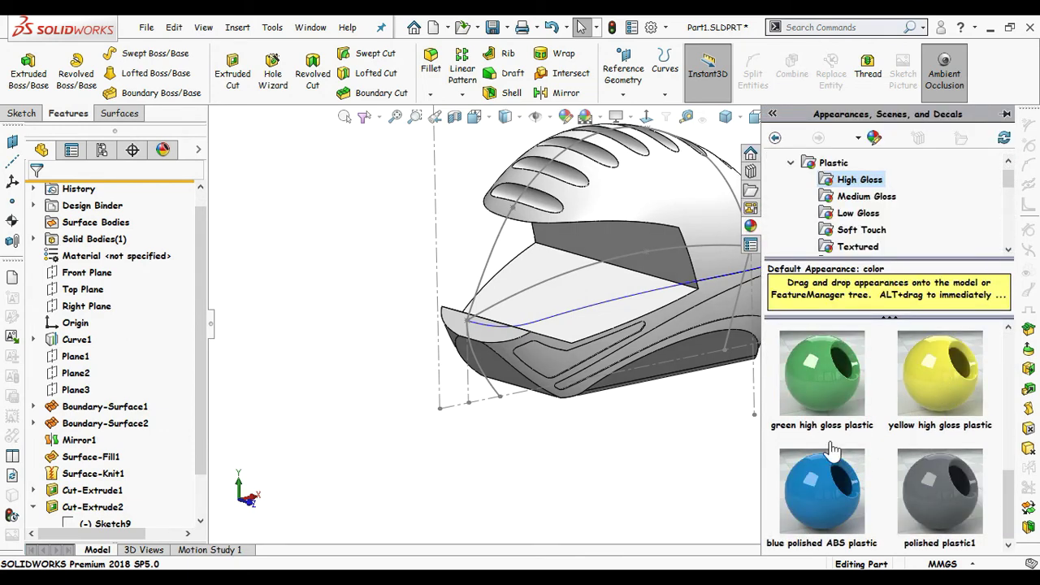
mouse_move(817, 473)
mouse_down()
mouse_move(545, 367)
mouse_move(539, 347)
mouse_up()
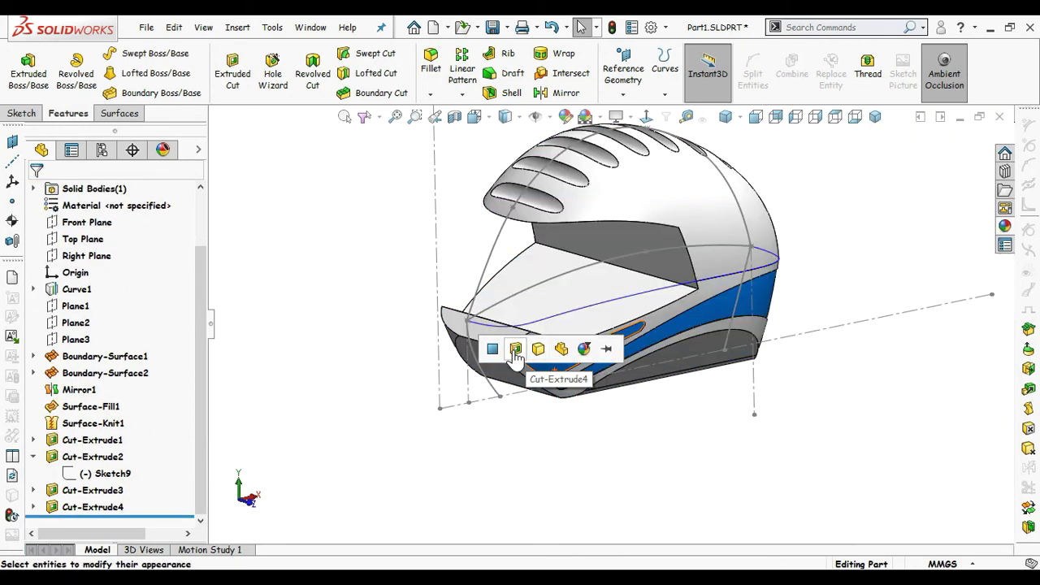
click(520, 347)
mouse_move(751, 418)
middle_down()
mouse_move(511, 425)
mouse_move(558, 425)
mouse_move(539, 429)
mouse_move(659, 457)
middle_up()
scroll(758, 271, down, 1)
scroll(752, 280, down, 2)
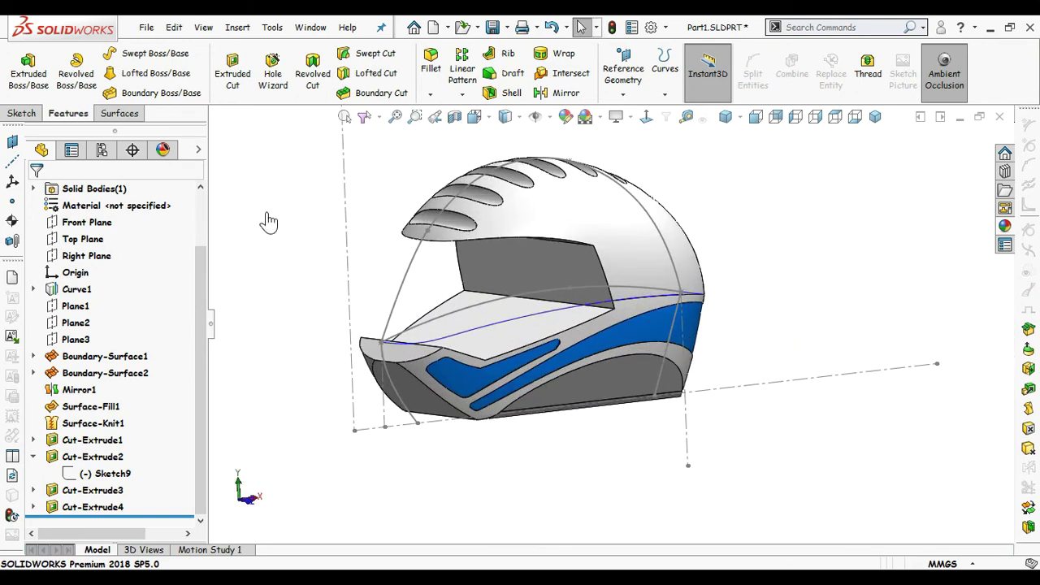
mouse_move(298, 248)
middle_down()
mouse_move(446, 250)
mouse_move(285, 239)
mouse_move(247, 264)
middle_up()
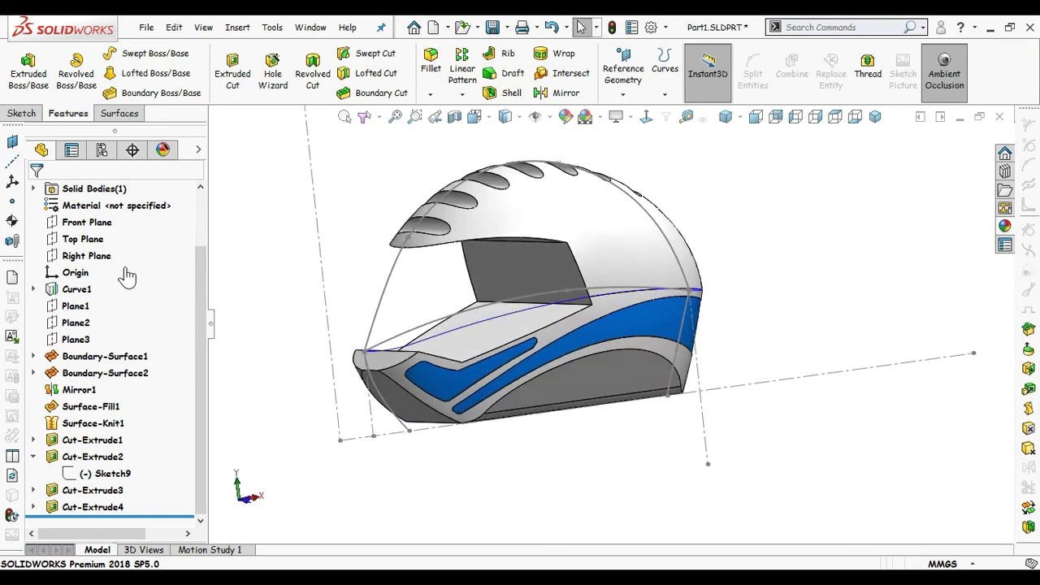
scroll(87, 268, up, 2)
Step: Mirror Cut-Extrude4 about the Front Plane
click(86, 289)
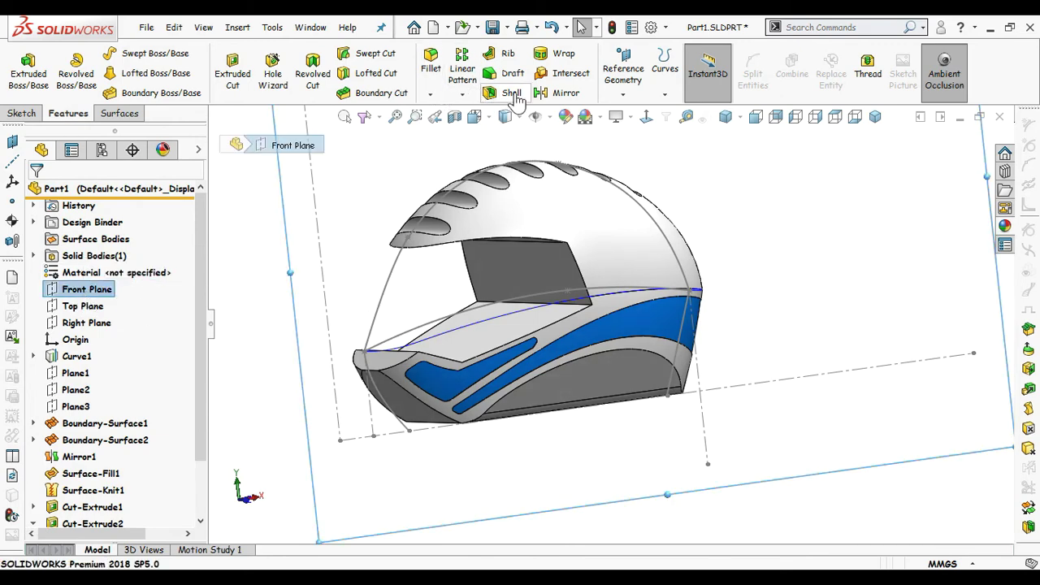
click(562, 93)
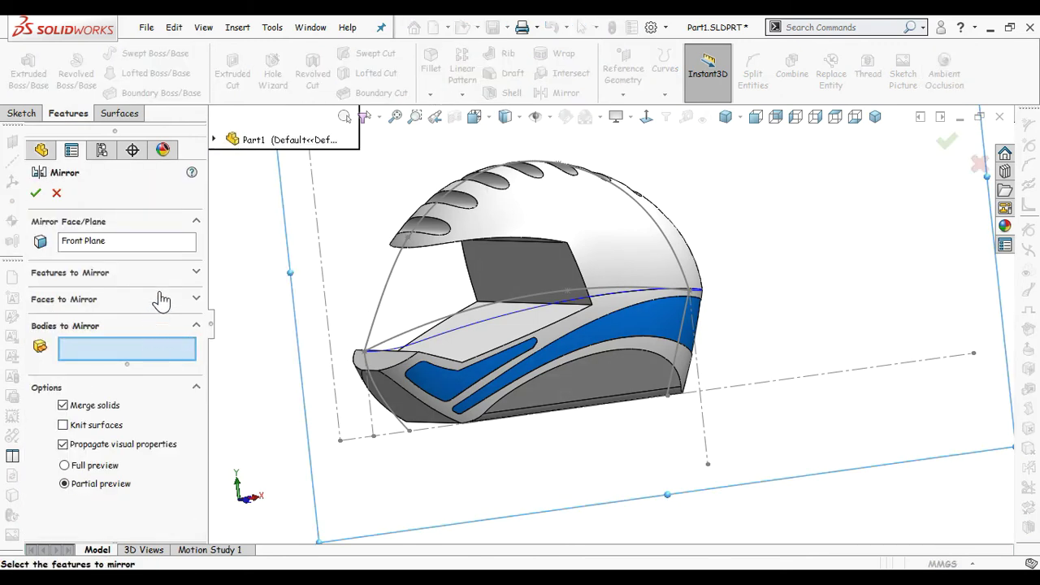
click(170, 291)
click(486, 371)
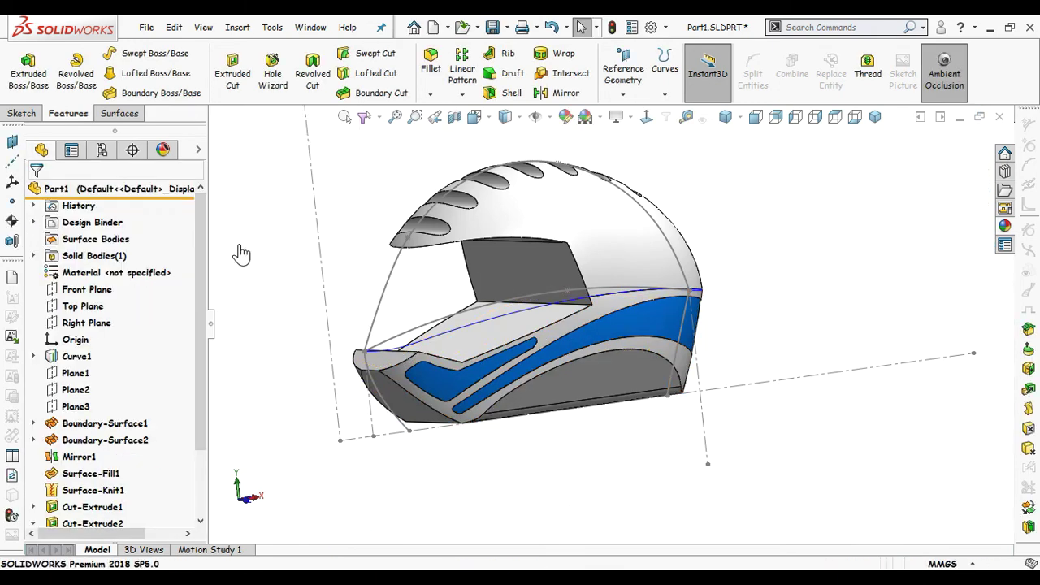
mouse_move(339, 327)
middle_down()
mouse_move(476, 325)
mouse_move(432, 332)
mouse_move(348, 298)
mouse_move(276, 310)
mouse_move(326, 322)
mouse_move(281, 316)
mouse_move(303, 322)
mouse_move(543, 147)
middle_up()
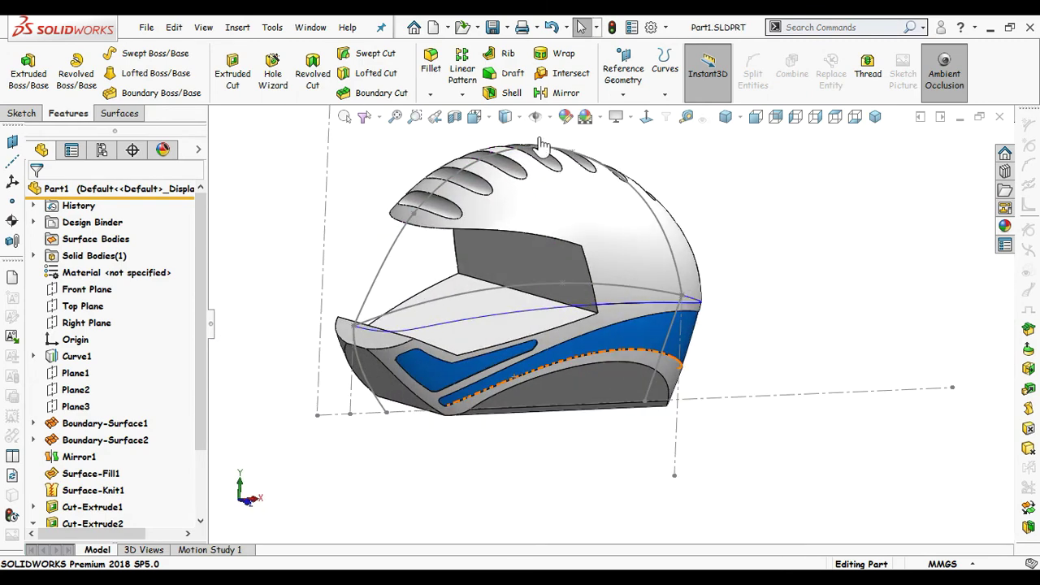
click(512, 93)
text(5.00mm)
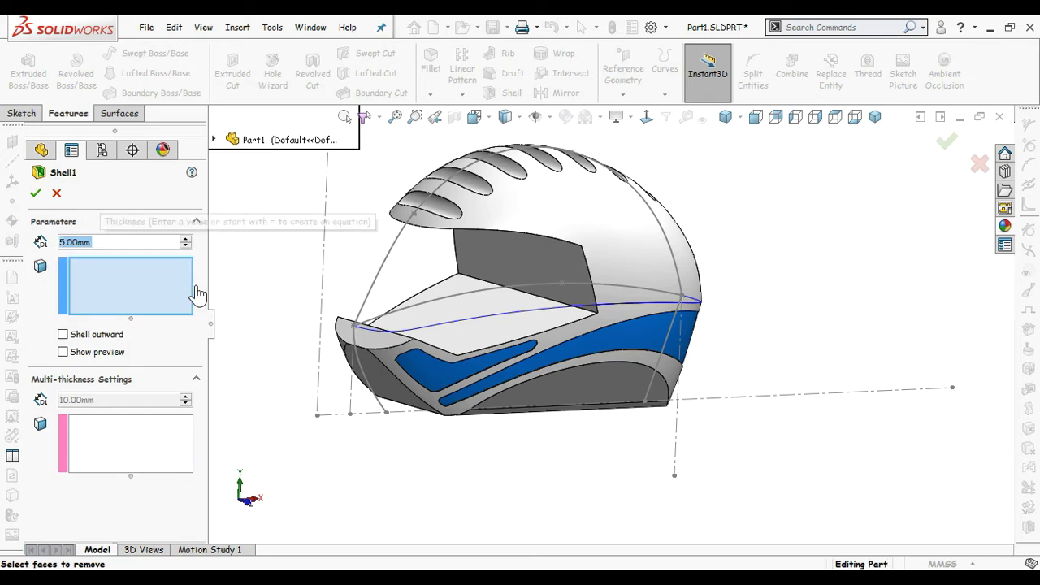
middle_drag(529, 478, 490, 396)
click(490, 391)
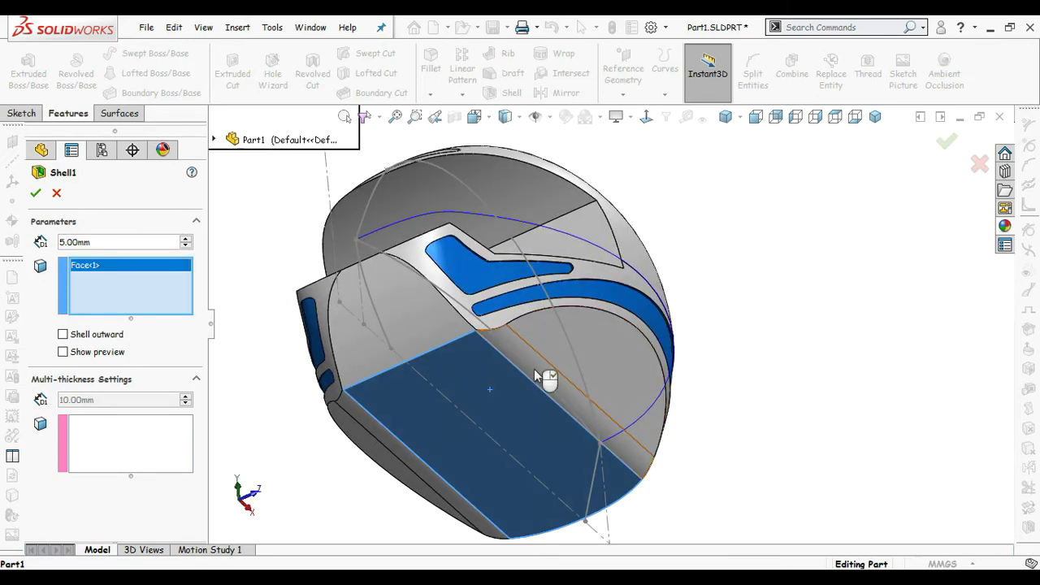
click(534, 369)
click(382, 432)
middle_drag(719, 268, 507, 255)
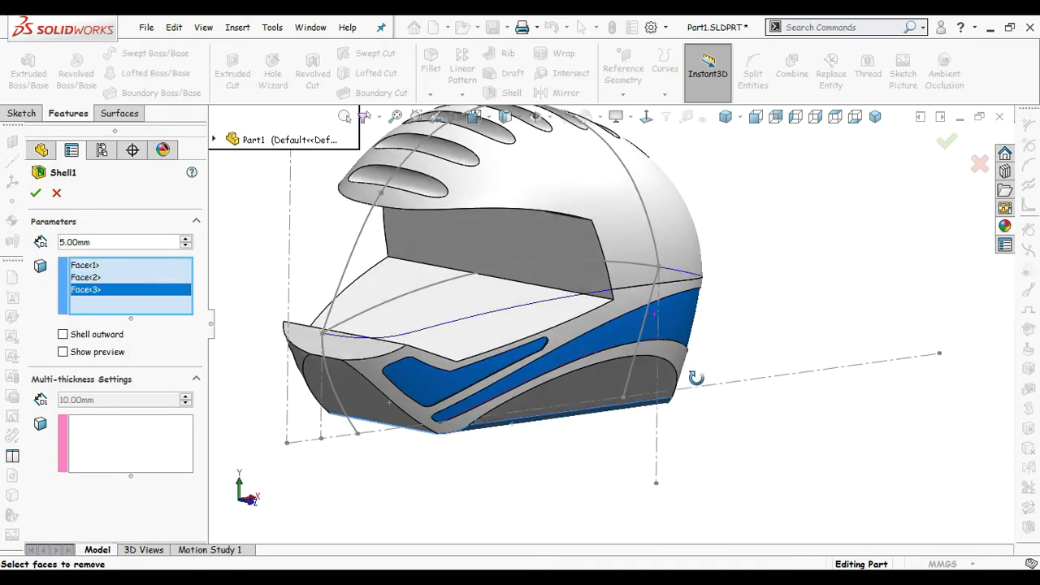
click(512, 257)
mouse_move(455, 277)
middle_down()
mouse_move(463, 225)
mouse_move(469, 341)
middle_up()
click(463, 225)
click(467, 345)
middle_drag(408, 378, 393, 380)
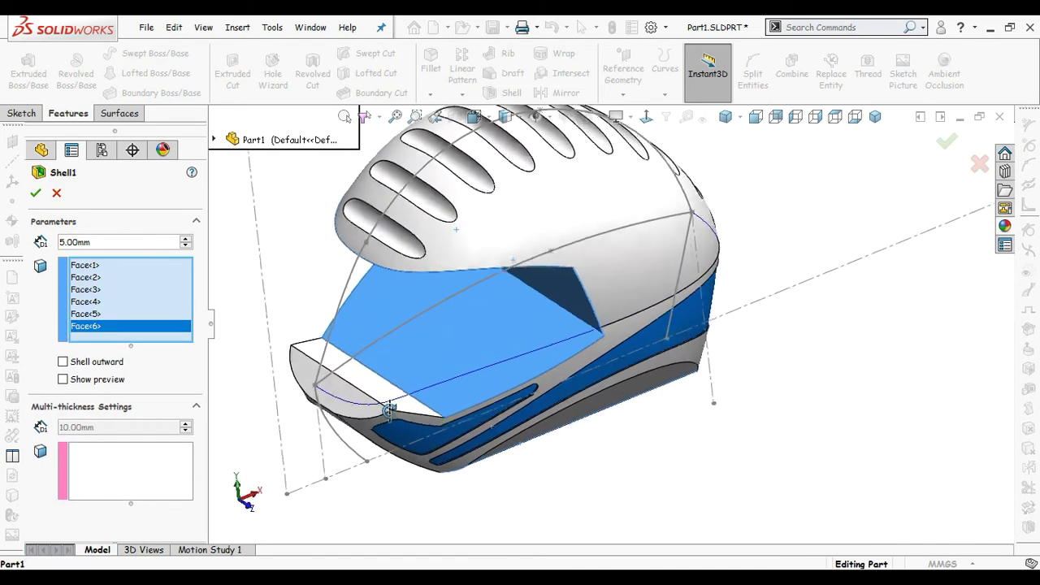
scroll(391, 378, up, 3)
click(390, 375)
mouse_move(557, 376)
middle_down()
mouse_move(444, 377)
mouse_move(887, 237)
middle_up()
click(408, 386)
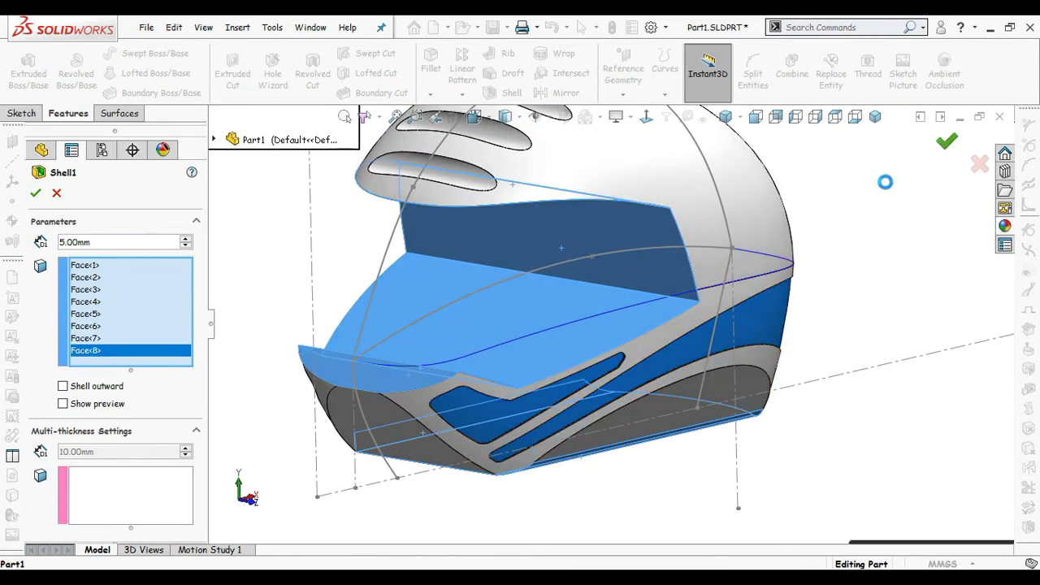
click(569, 323)
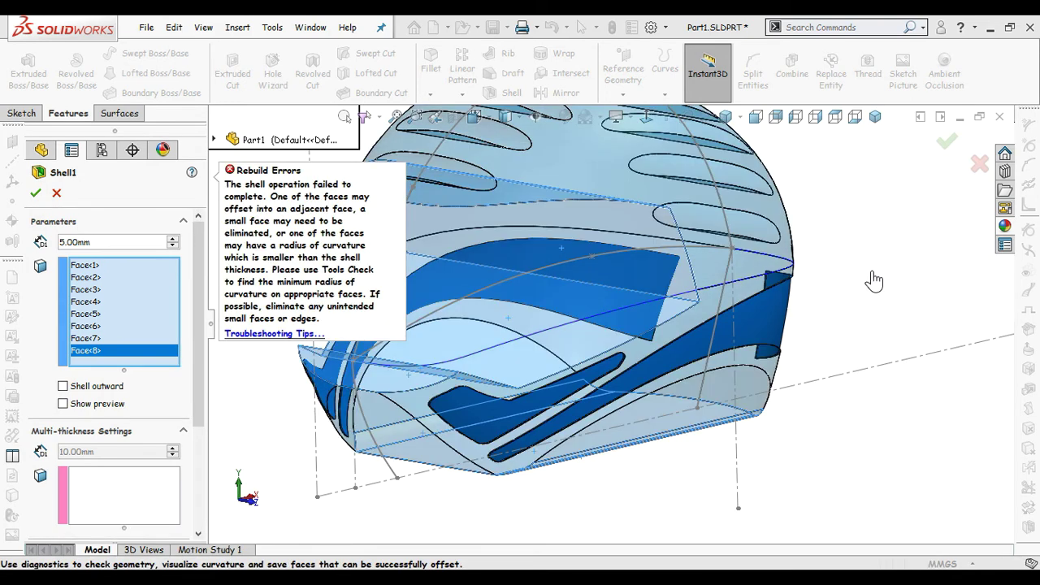
click(979, 165)
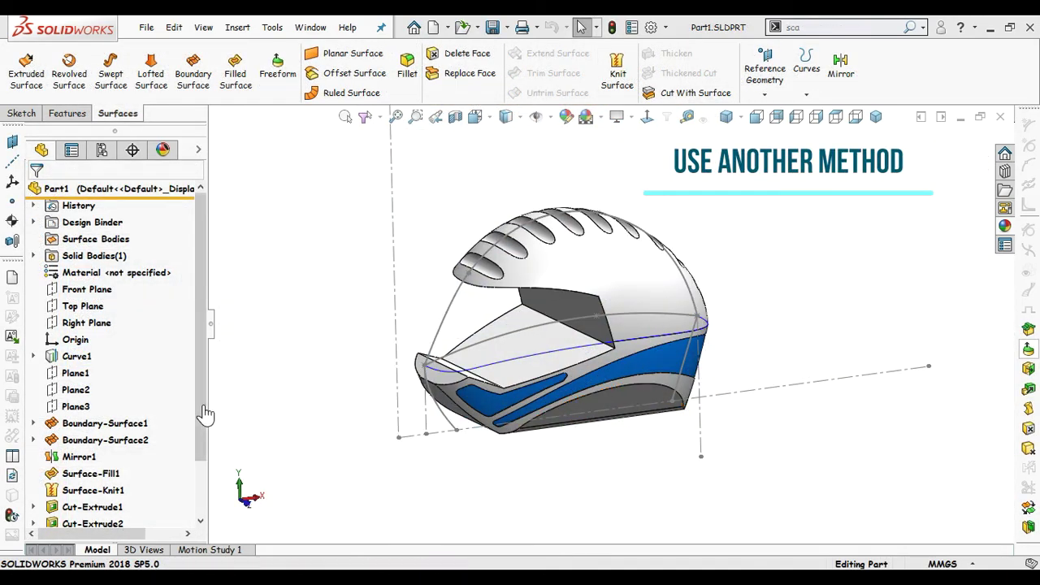
scroll(204, 488, down, 3)
scroll(187, 487, down, 1)
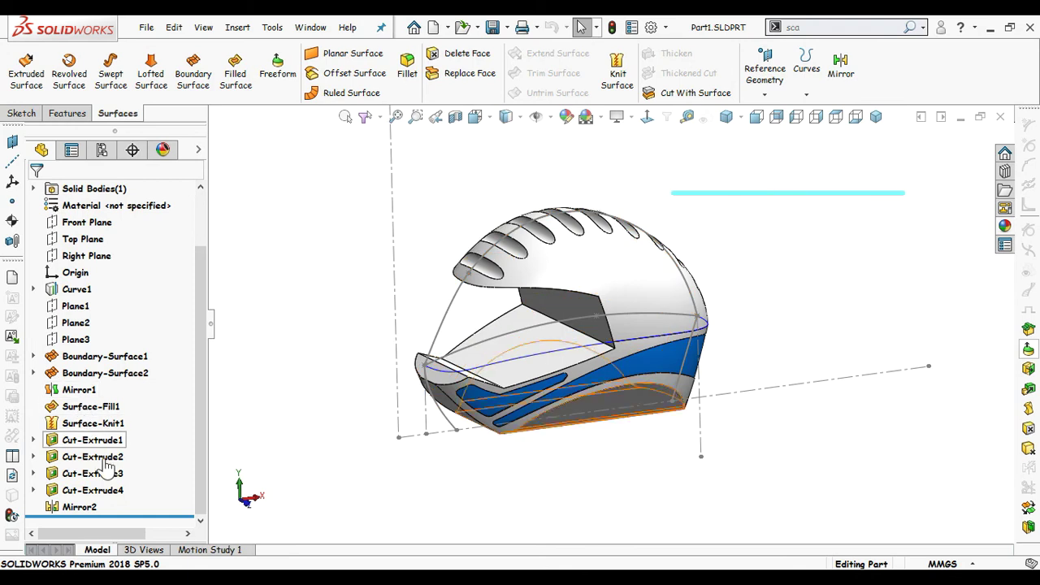
Step: Roll back above Cut-Extrude1 and copy the helmet surface body with Move/Copy Body
drag(154, 517, 156, 431)
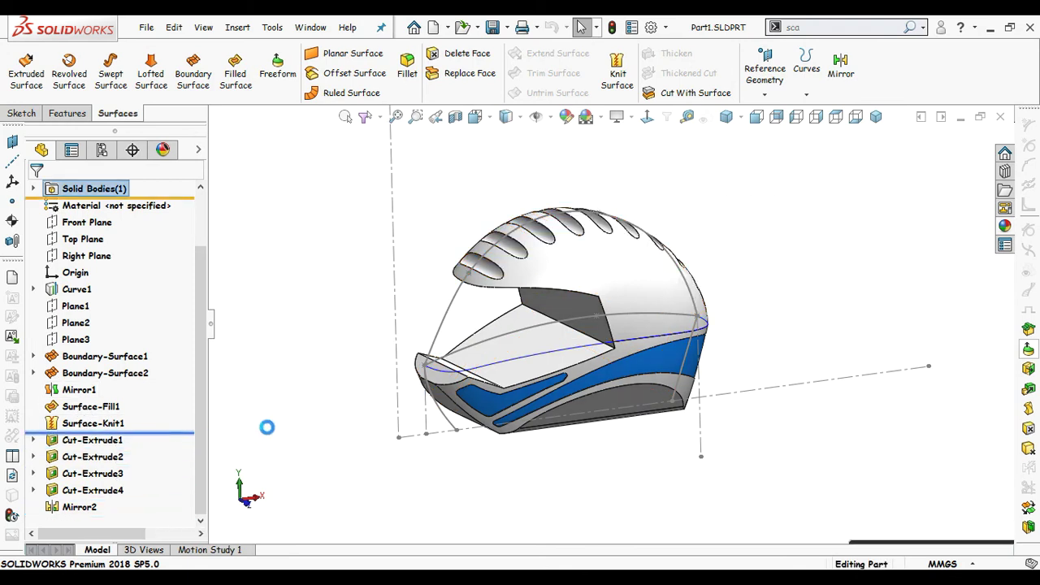
click(1027, 510)
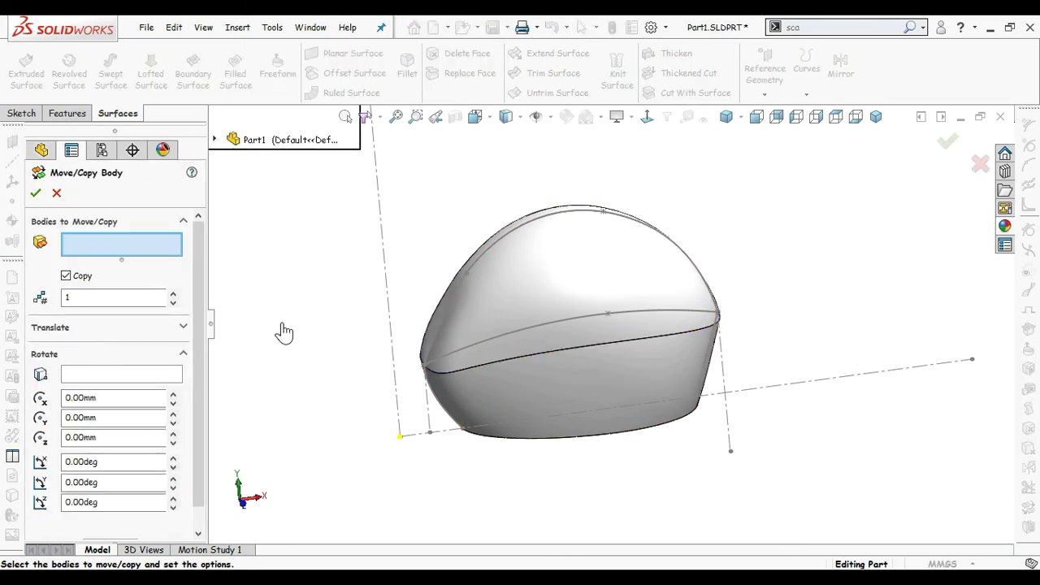
scroll(281, 330, down, 1)
click(524, 333)
middle_drag(515, 314, 524, 288)
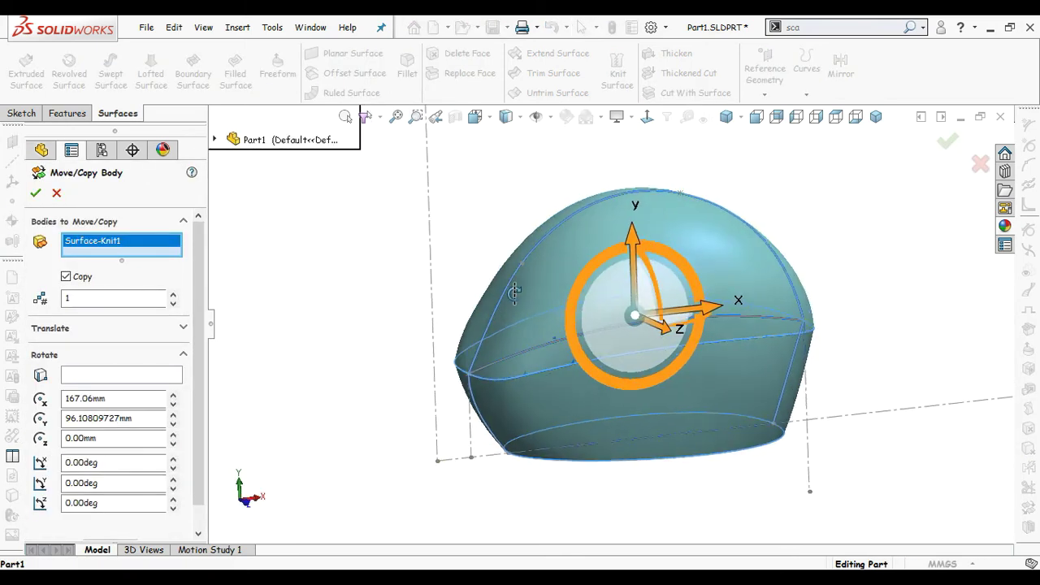
click(36, 195)
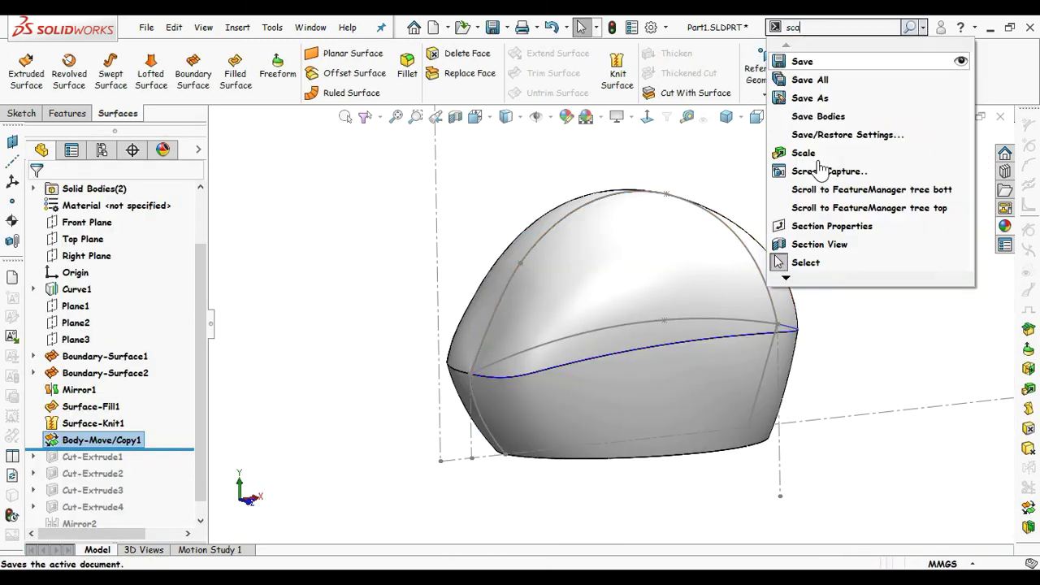
Step: Scale Surface-Knit1 by a factor of 0.89
text(ca)
click(800, 47)
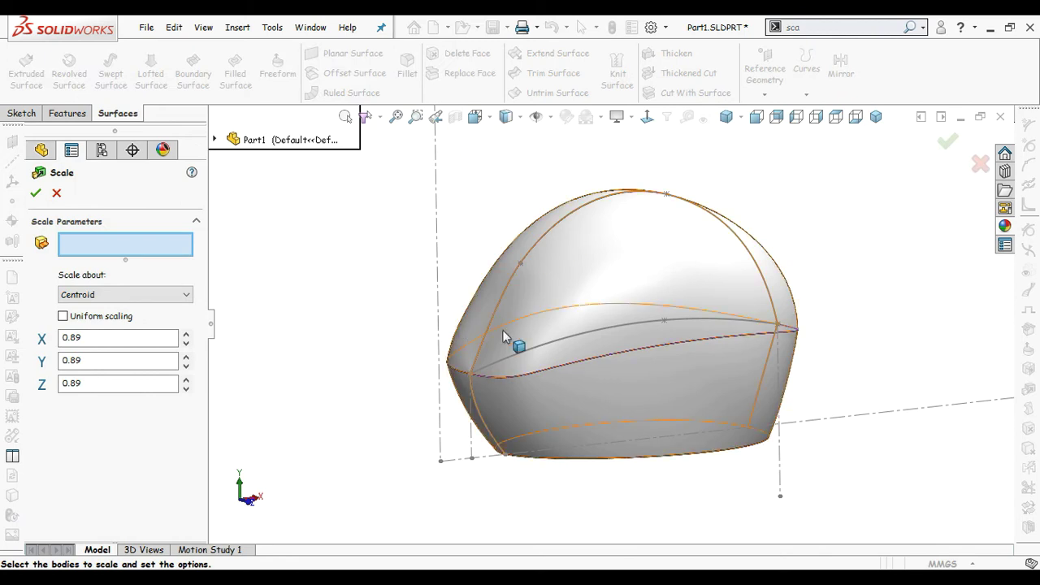
click(539, 317)
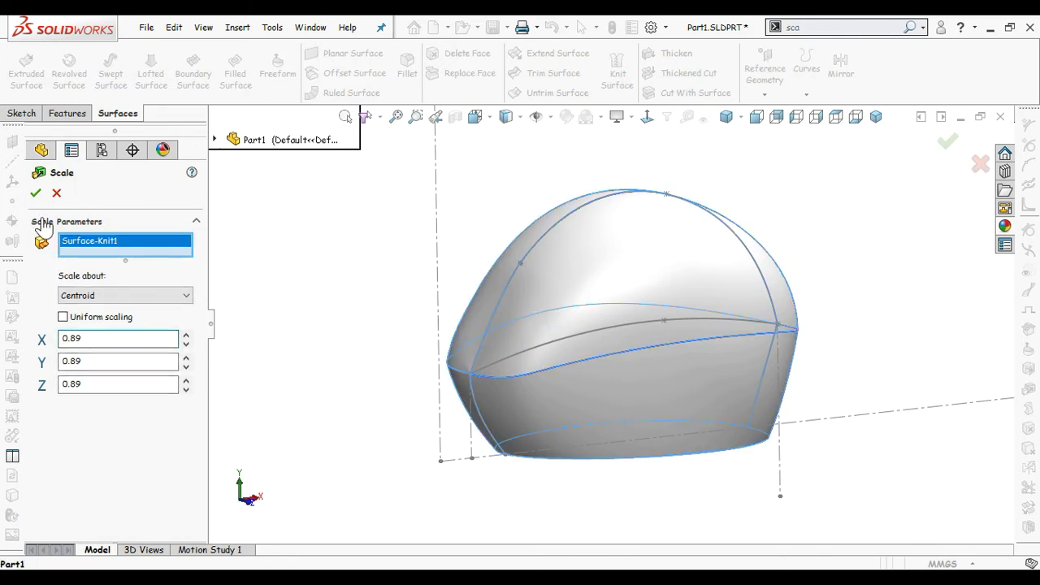
key(Return)
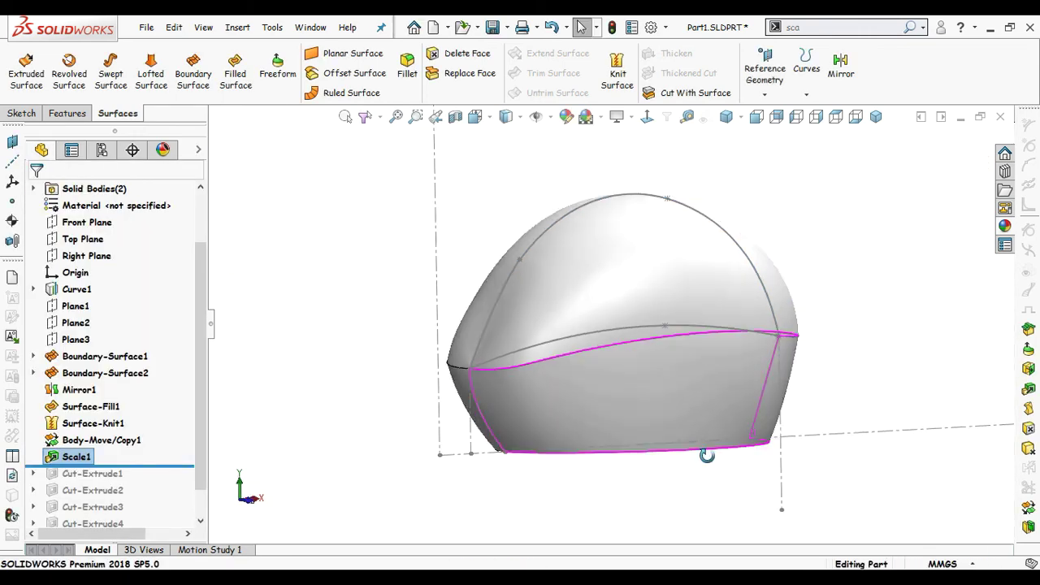
middle_drag(696, 486, 517, 323)
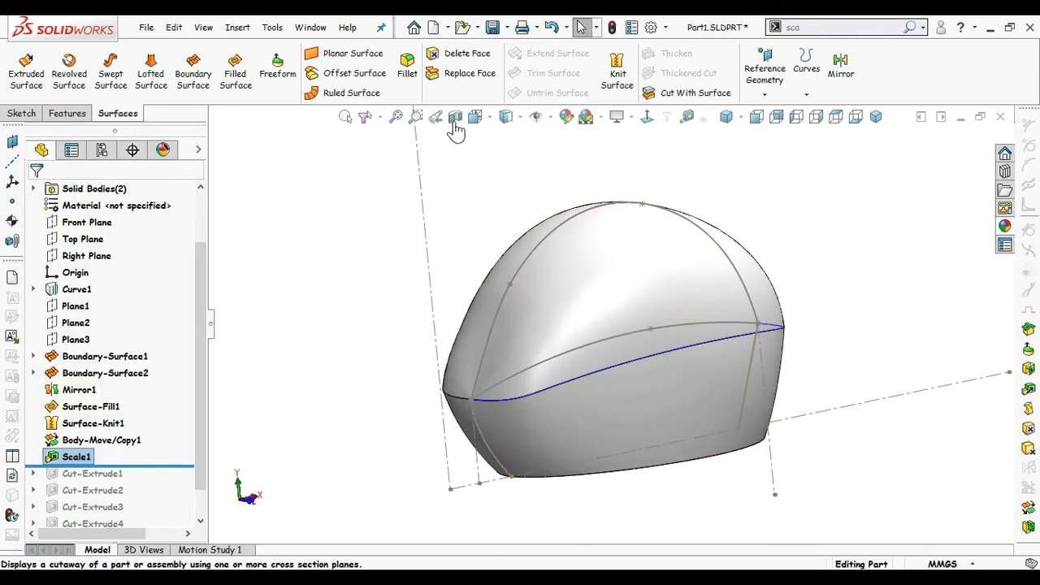
Step: Show a section view of the model through the Front Plane
click(455, 117)
mouse_move(848, 305)
middle_down()
mouse_move(777, 308)
mouse_move(766, 320)
mouse_move(870, 334)
middle_up()
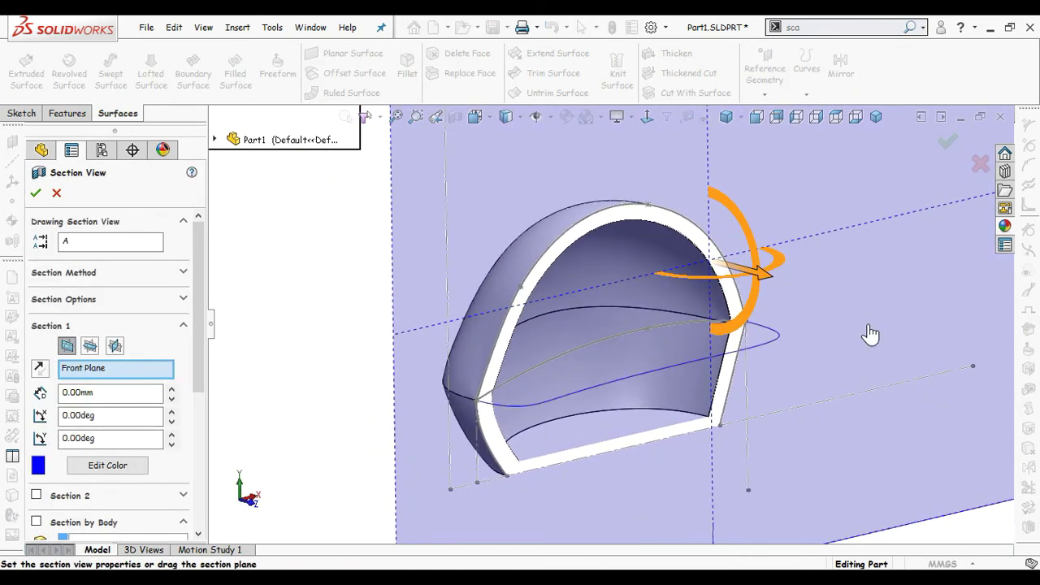
click(946, 148)
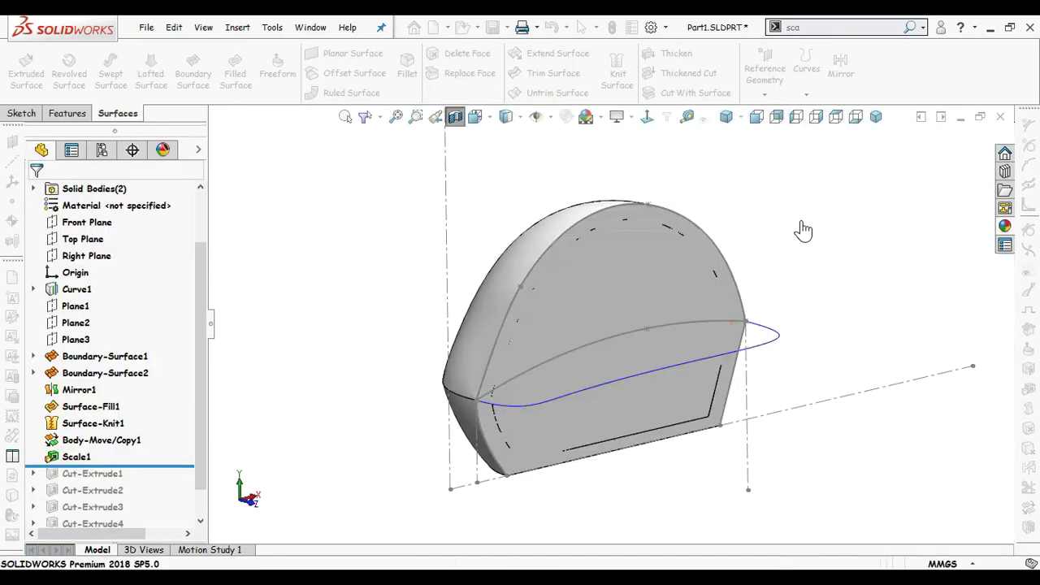
mouse_move(654, 337)
middle_down()
mouse_move(638, 348)
mouse_move(652, 341)
mouse_move(646, 232)
middle_up()
Step: Combine-subtract Scale1 from Body-Move/Copy1, then turn the section view off
click(69, 117)
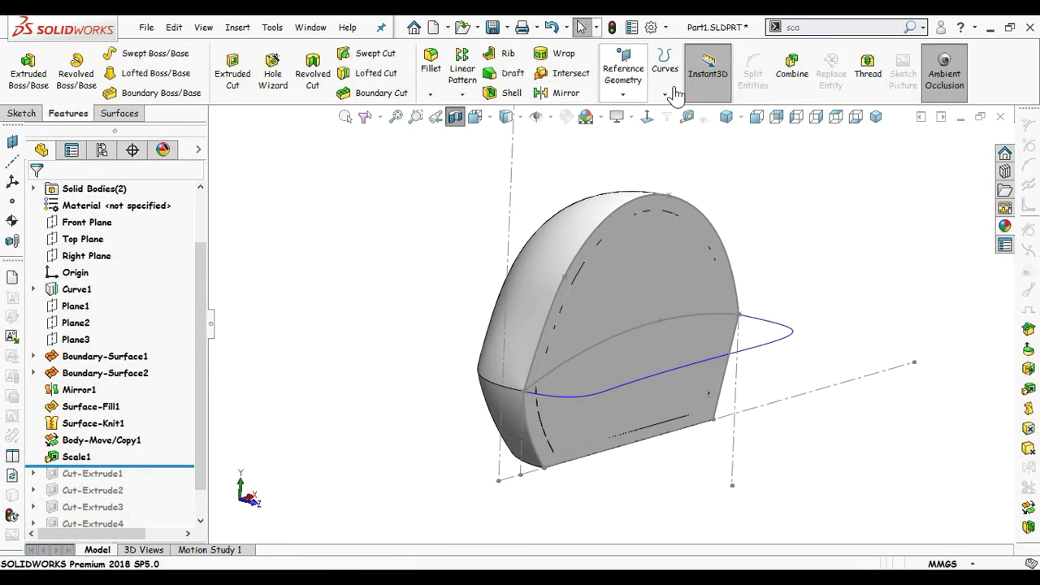
click(788, 90)
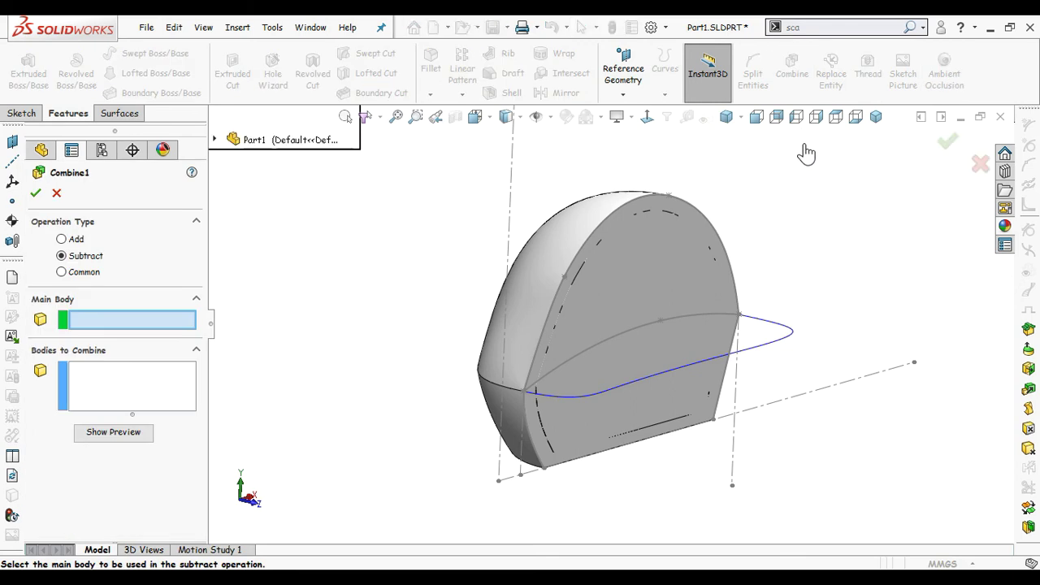
click(491, 357)
click(601, 339)
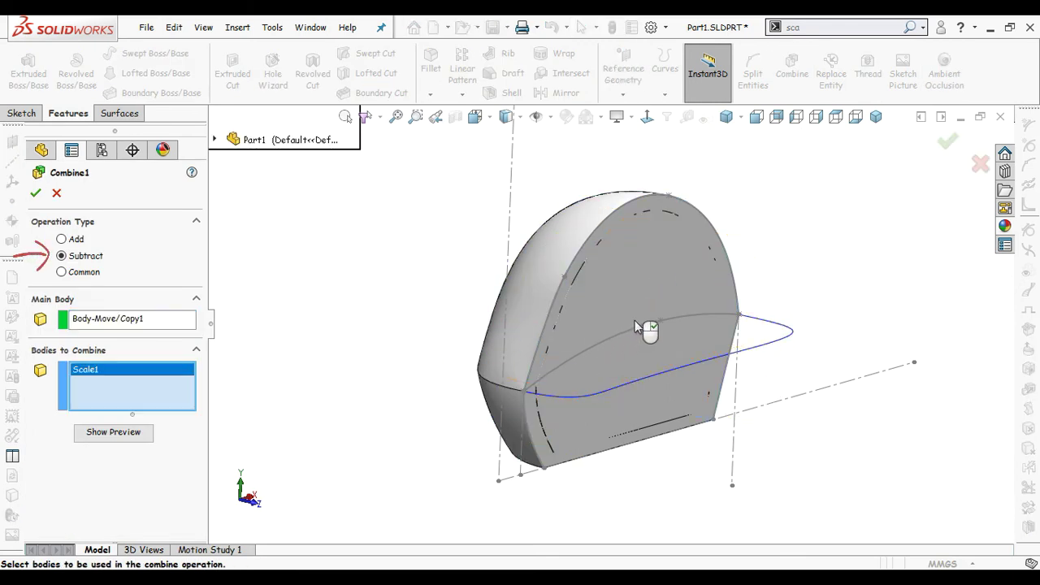
click(948, 146)
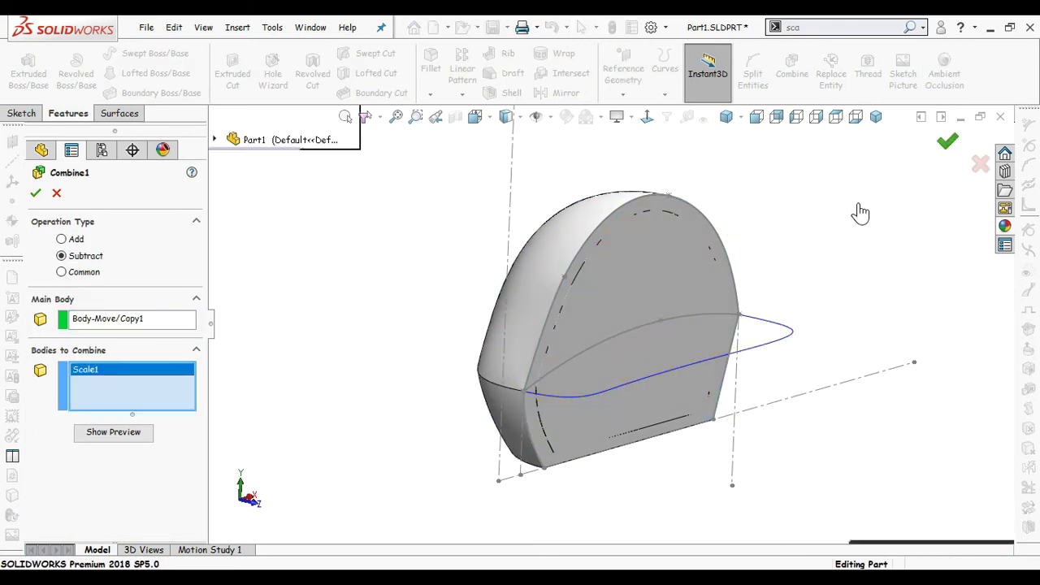
click(455, 116)
Step: Roll the feature history forward to rebuild all features and view the helmet side-on
scroll(191, 325, down, 1)
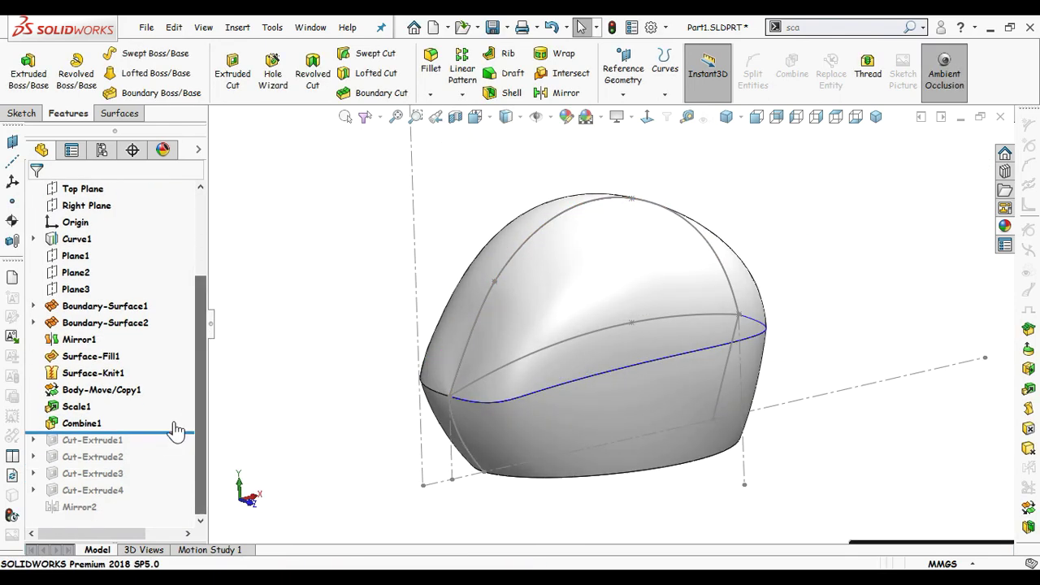
drag(163, 443, 162, 451)
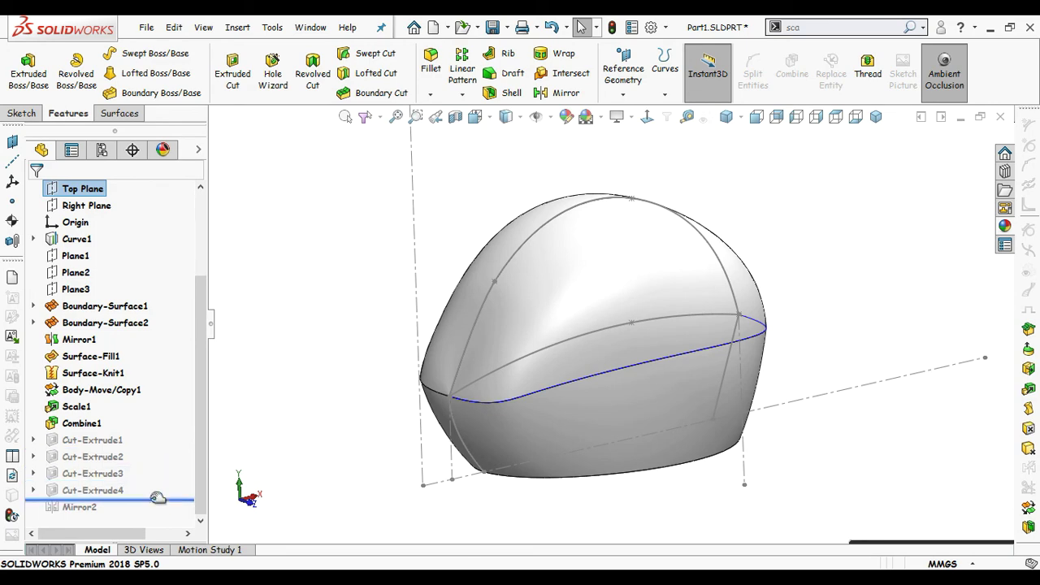
drag(157, 512, 157, 515)
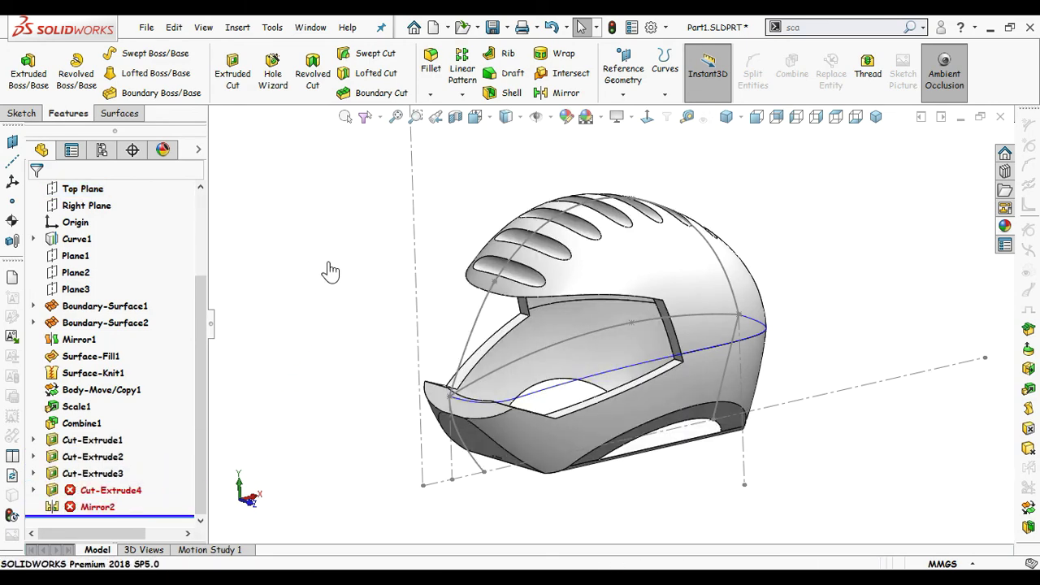
key(z)
mouse_move(812, 338)
middle_down()
mouse_move(780, 285)
mouse_move(778, 312)
middle_up()
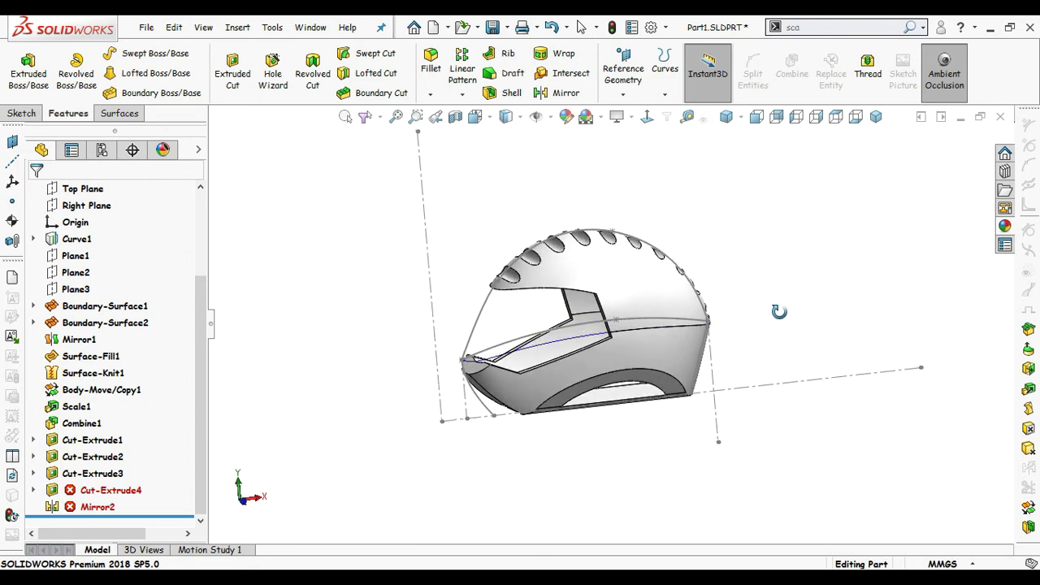
Step: Inspect Cut-Extrude4's Sketch12 face-on, then rebuild and dismiss the error report
click(113, 490)
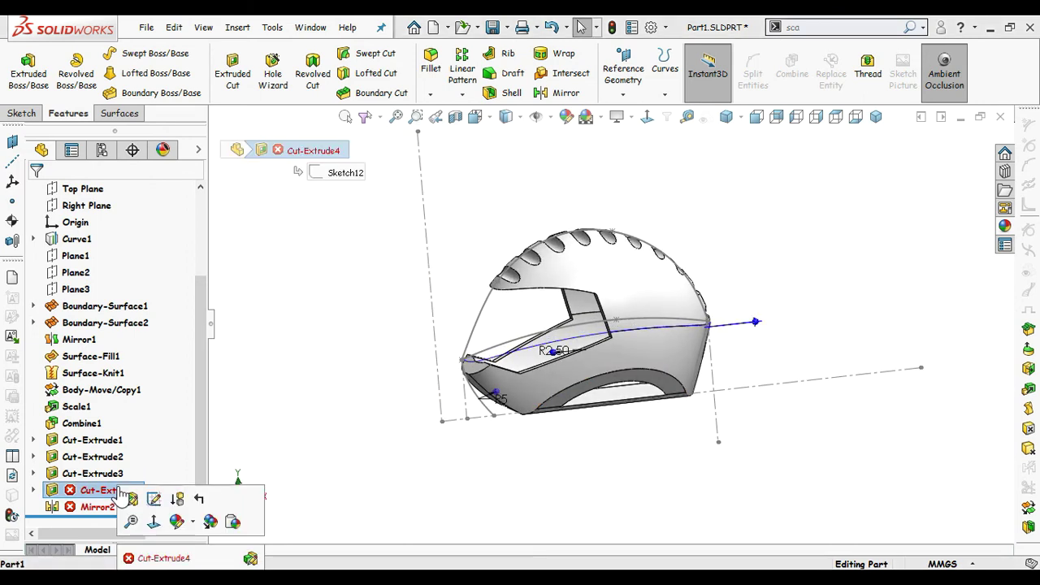
click(33, 489)
click(106, 507)
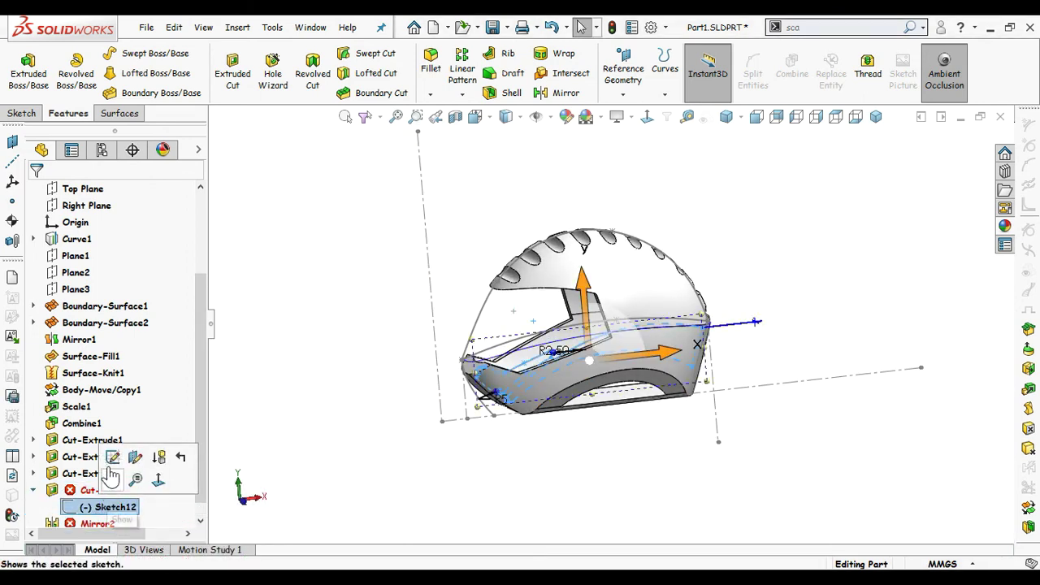
click(107, 458)
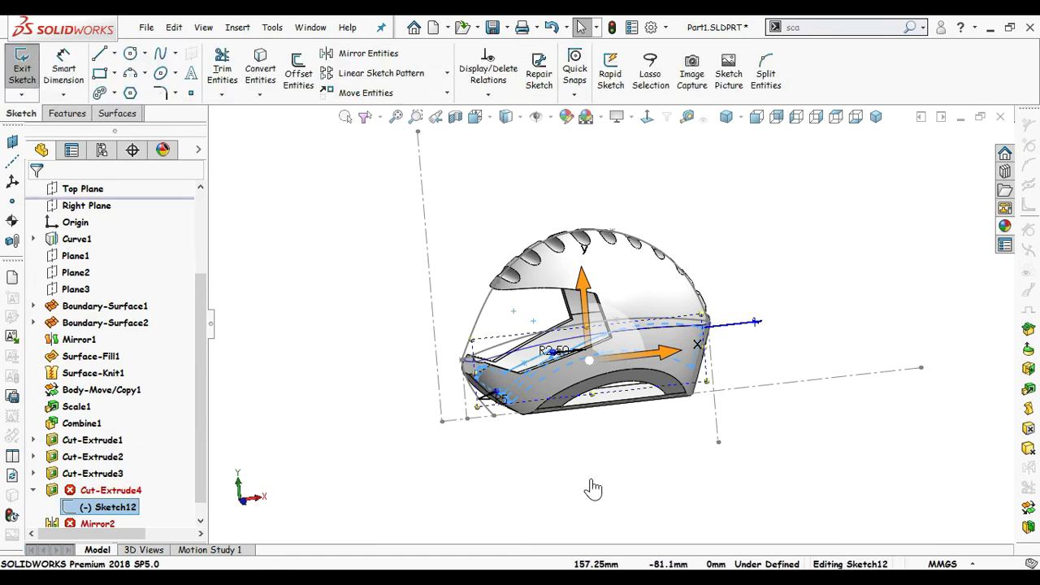
middle_drag(593, 488, 624, 149)
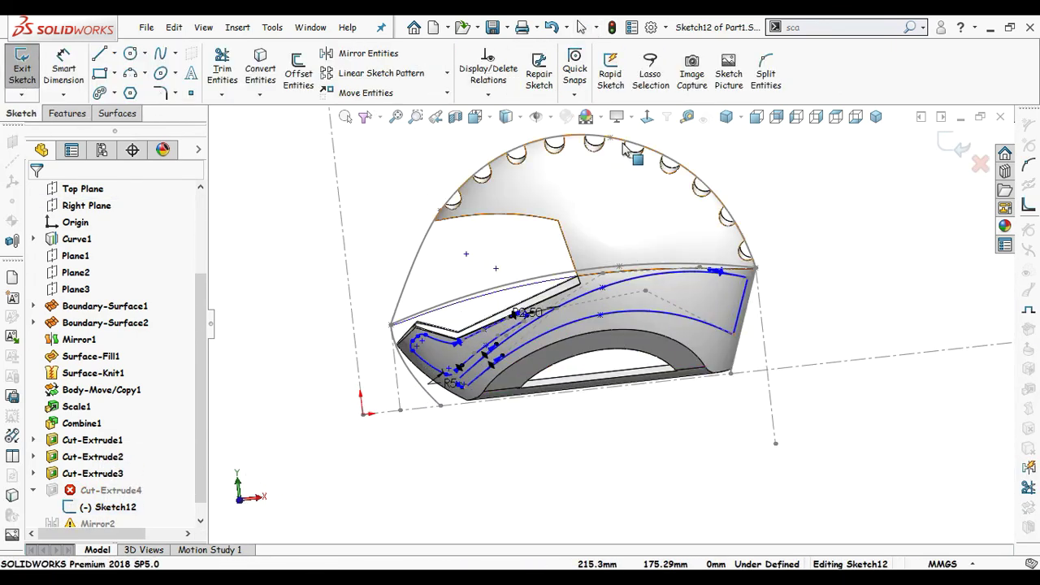
click(647, 116)
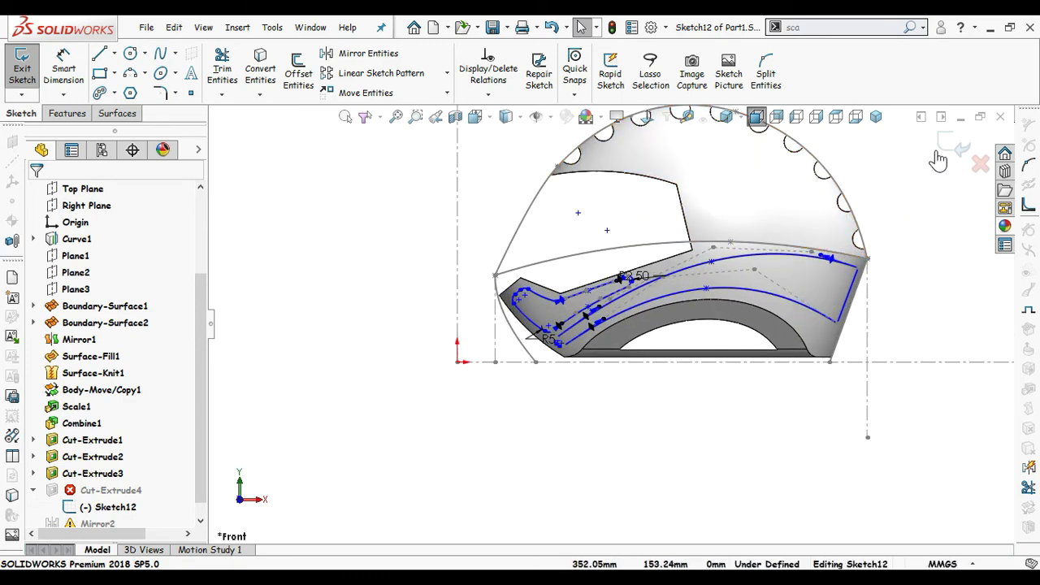
key(ctrl+b)
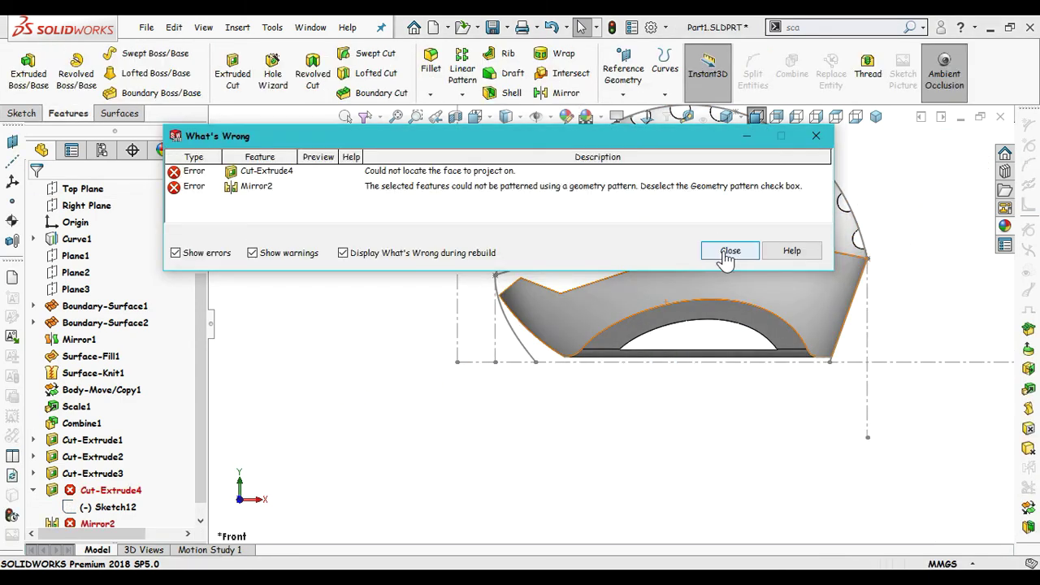
click(598, 249)
Step: Edit Cut-Extrude4 and set the helmet's side face as its projection surface
scroll(193, 471, down, 1)
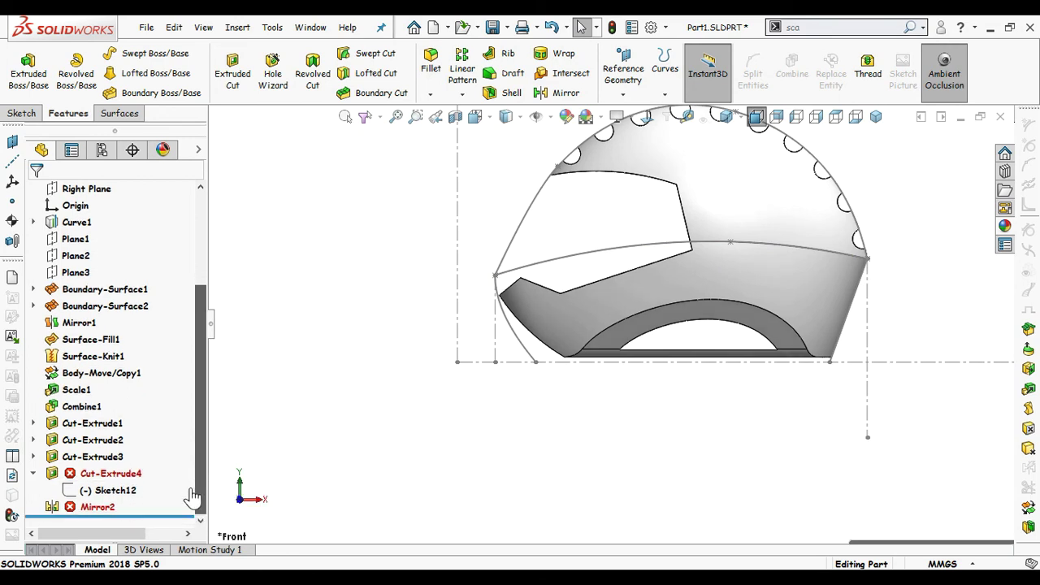
drag(146, 519, 142, 500)
click(108, 474)
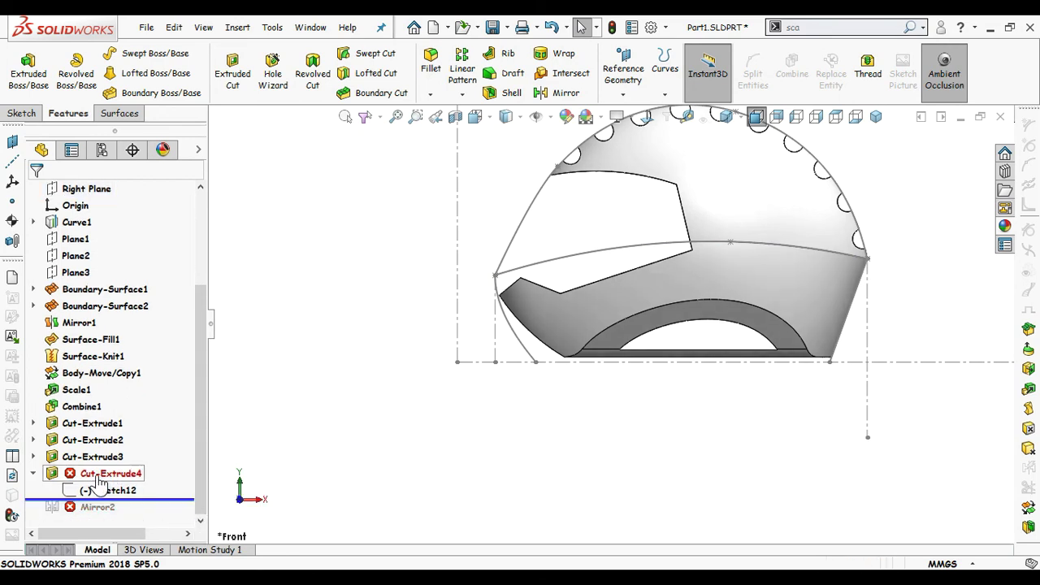
click(82, 437)
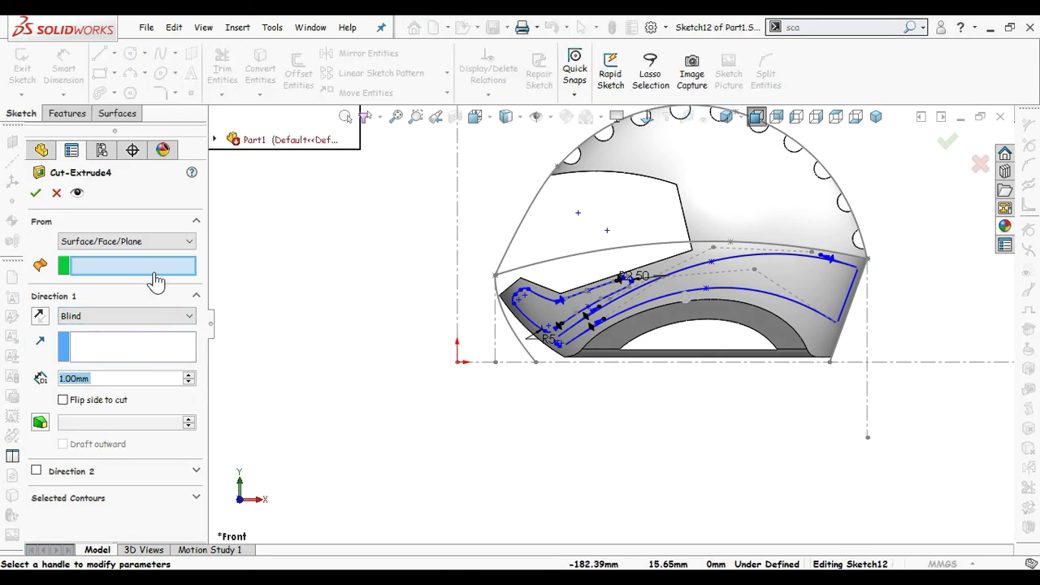
click(766, 299)
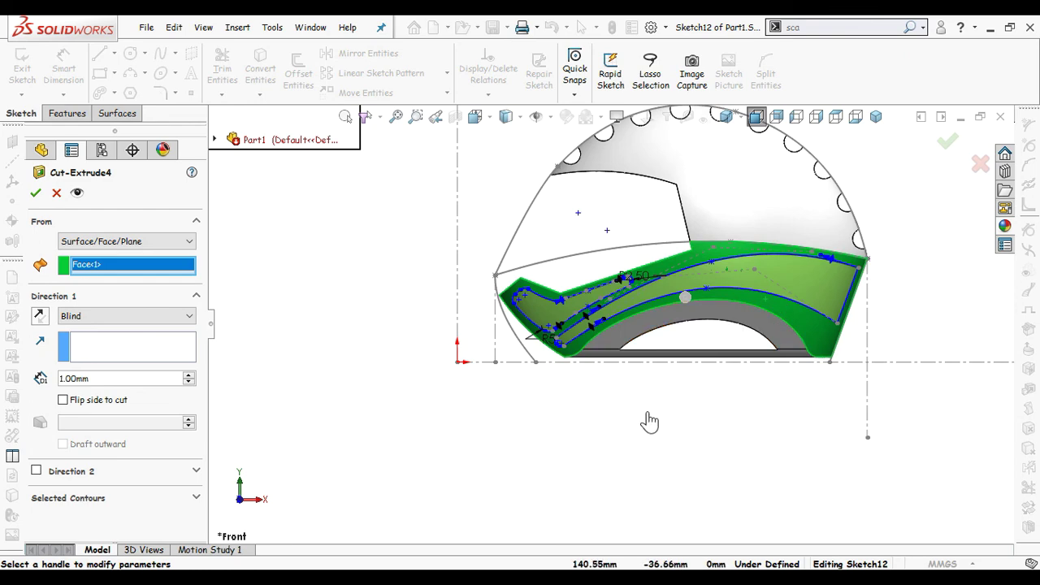
mouse_move(617, 420)
middle_down()
mouse_move(571, 429)
mouse_move(871, 313)
middle_up()
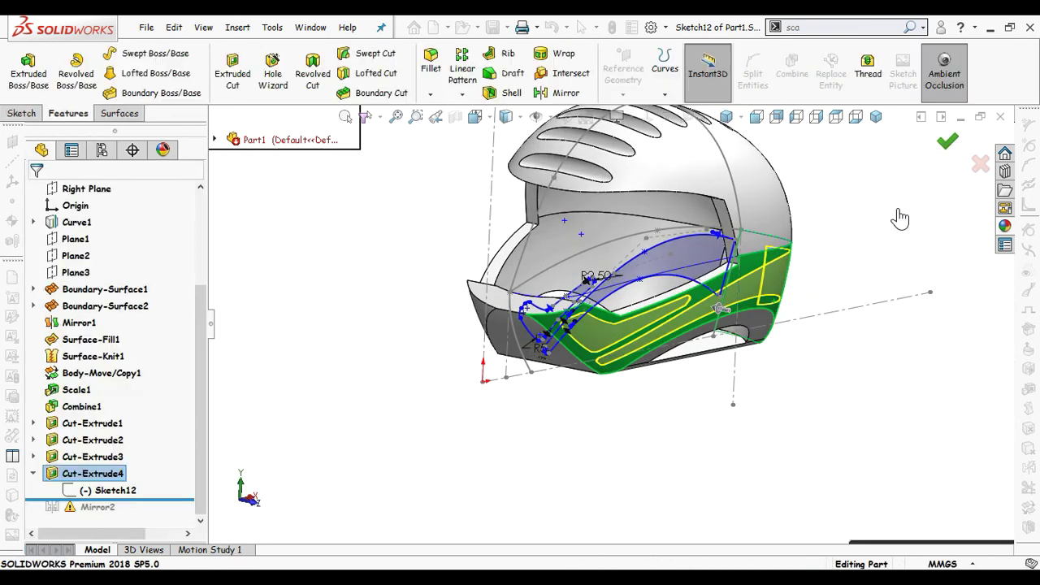
Step: Roll the feature history to the end so the mirrored features rebuild
middle_drag(852, 258, 823, 264)
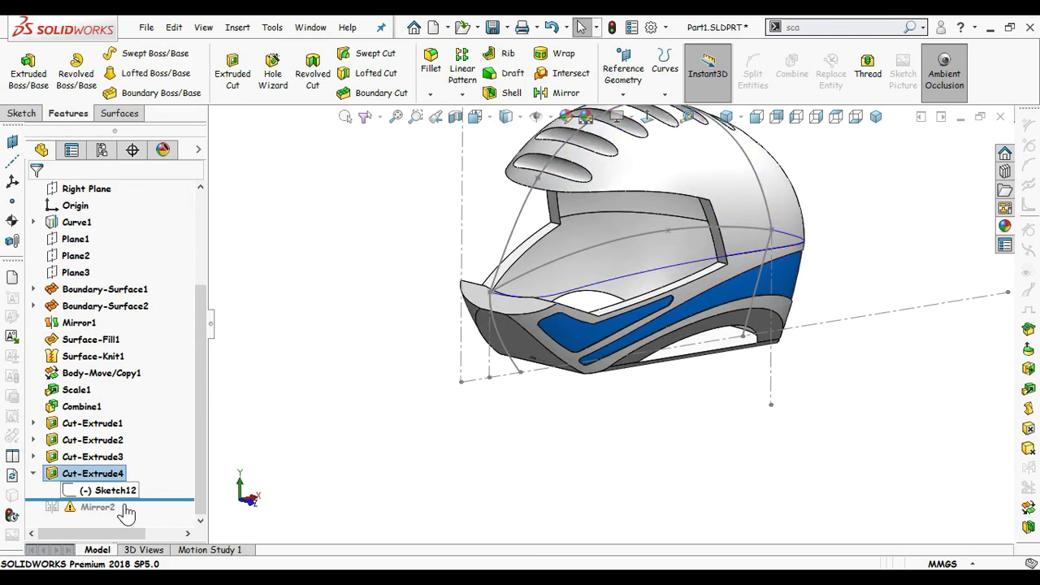
drag(154, 497, 152, 512)
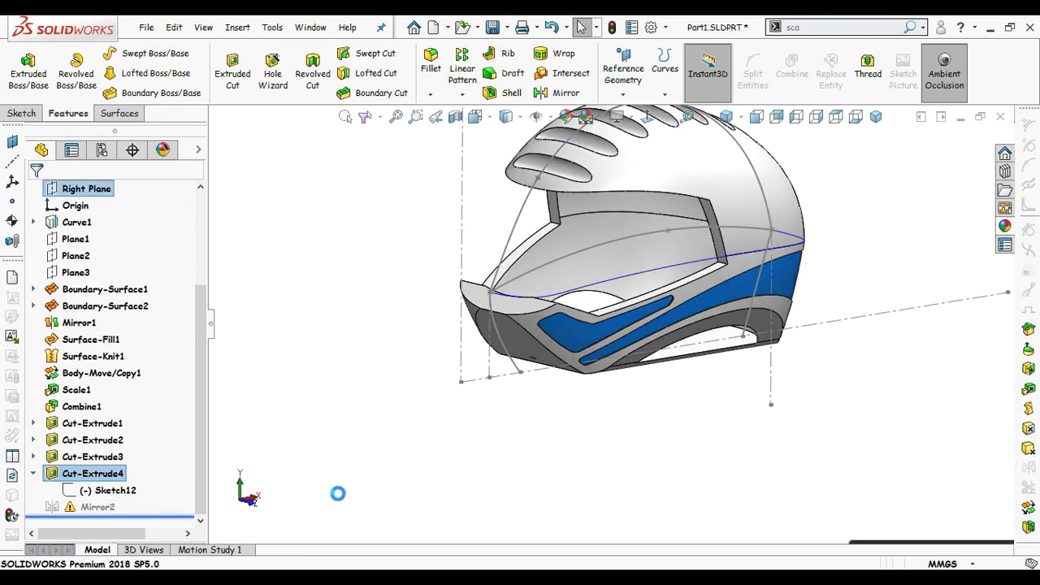
mouse_move(482, 454)
middle_down()
mouse_move(505, 454)
mouse_move(642, 381)
middle_up()
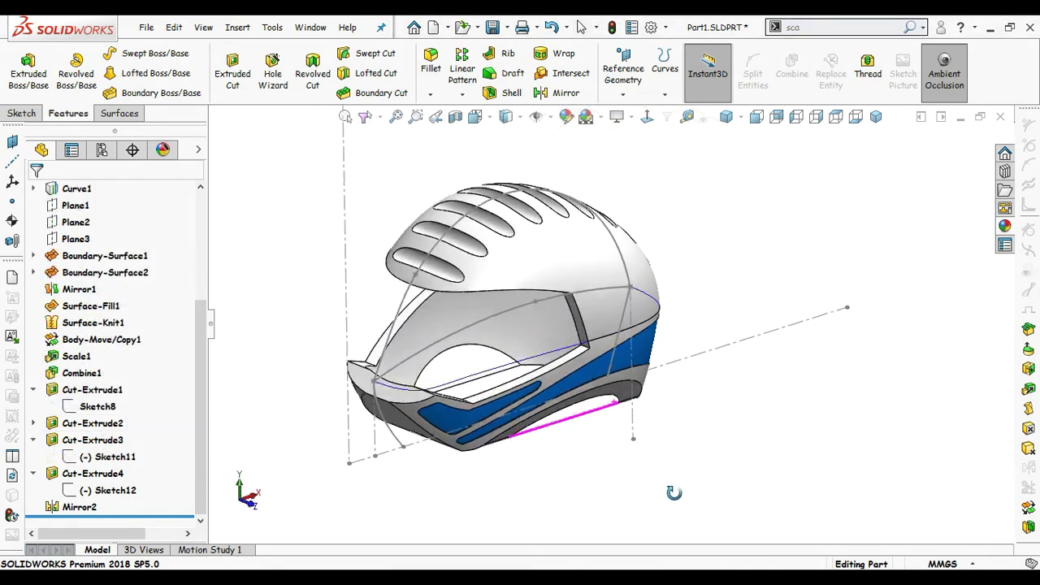
middle_drag(642, 382, 626, 447)
Step: Sketch on the bottom face and extrude-cut it 10 mm blind to trim the helmet's bottom edge
click(540, 398)
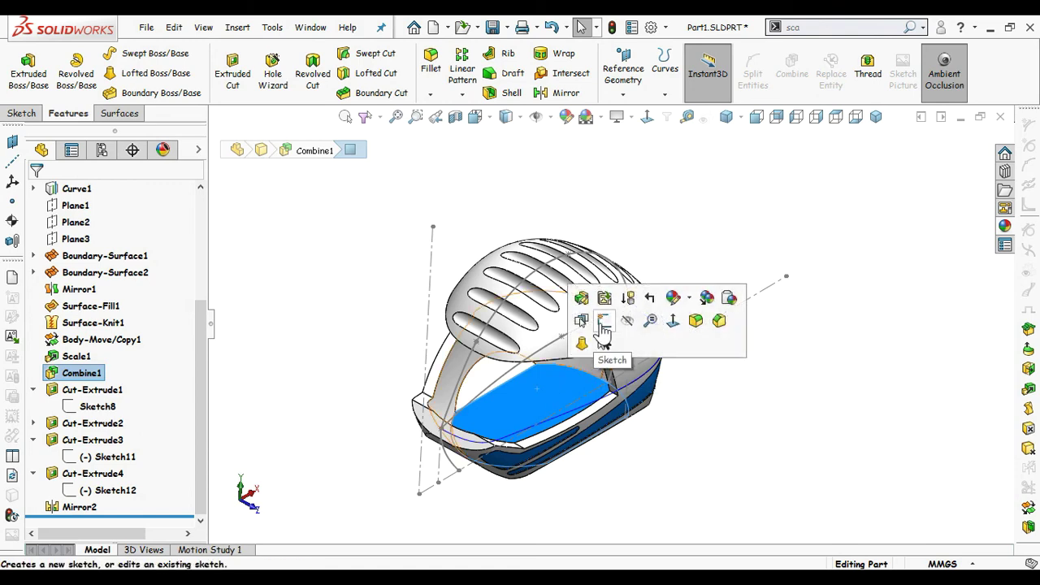
click(604, 321)
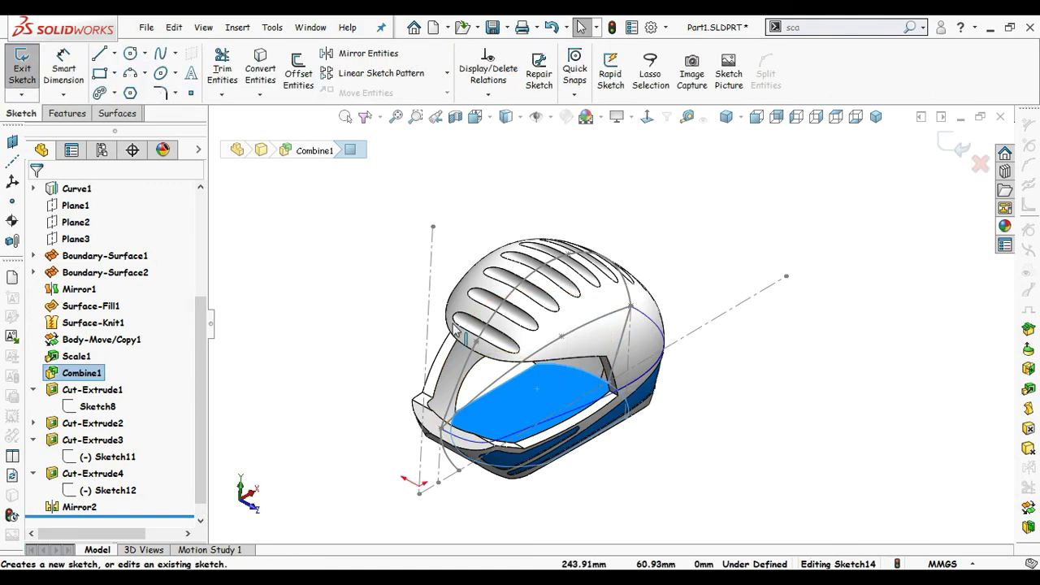
click(67, 115)
click(233, 73)
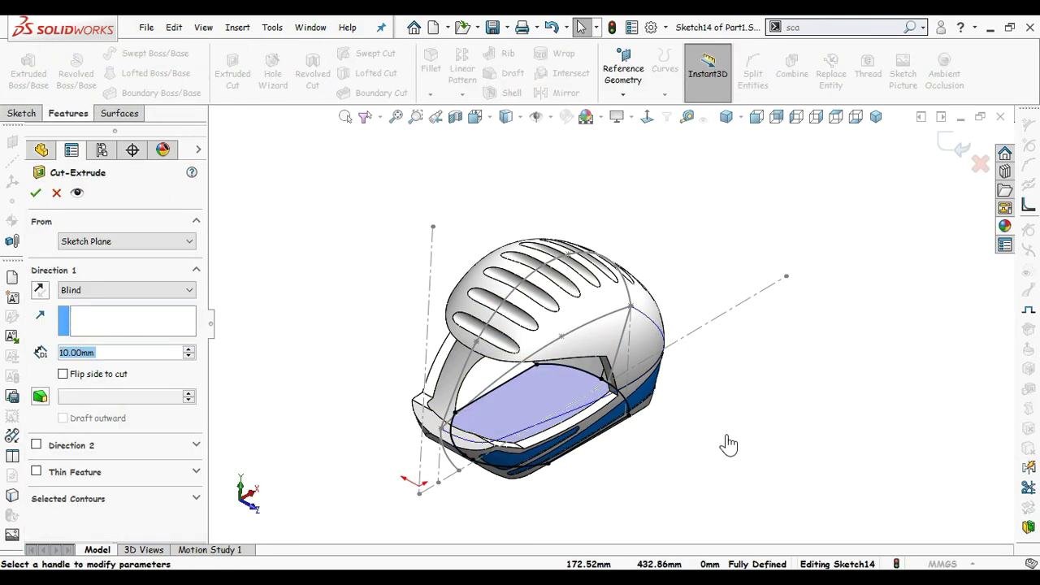
middle_drag(697, 422, 680, 378)
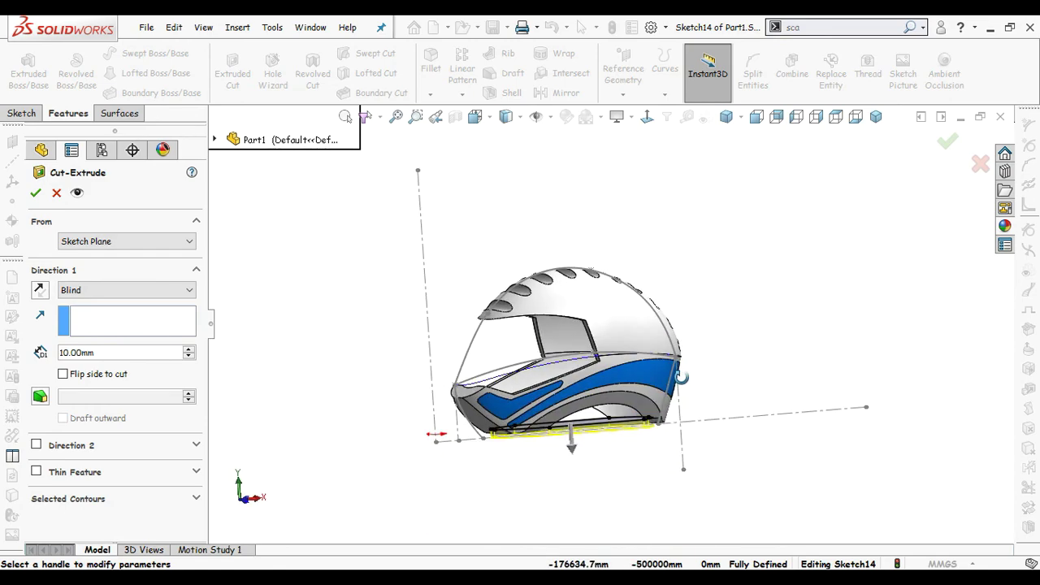
click(948, 144)
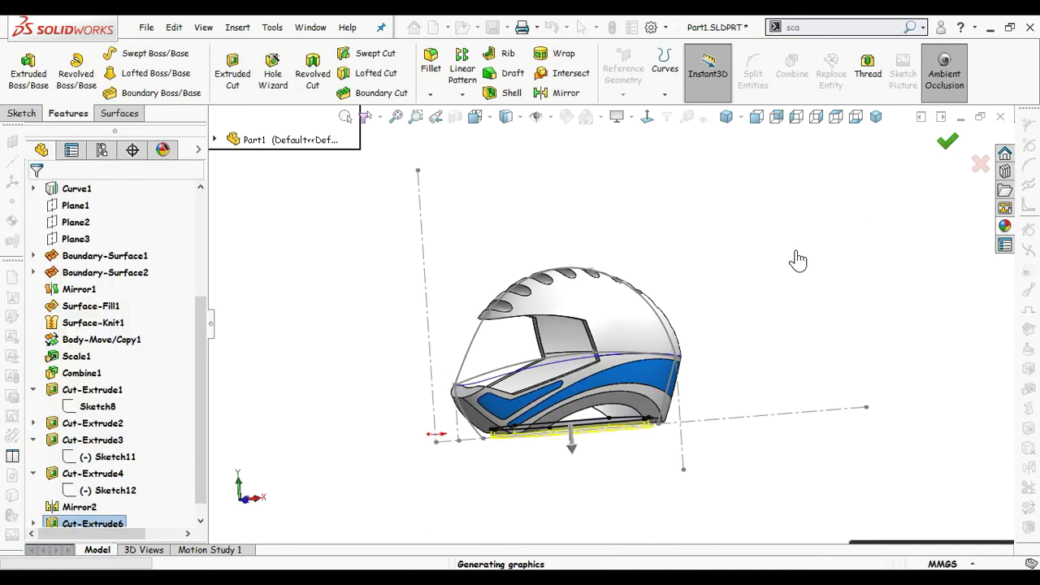
scroll(608, 433, down, 2)
mouse_move(607, 433)
middle_down()
mouse_move(611, 420)
mouse_move(534, 424)
middle_up()
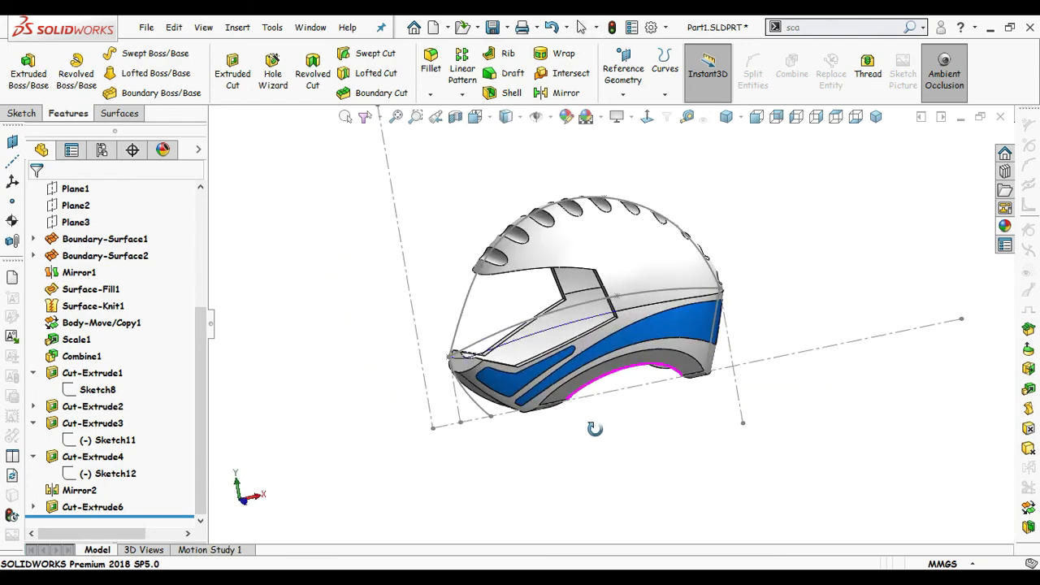
Step: Hide all planes, sketches and reference geometry with Hide All Types
click(853, 347)
click(863, 286)
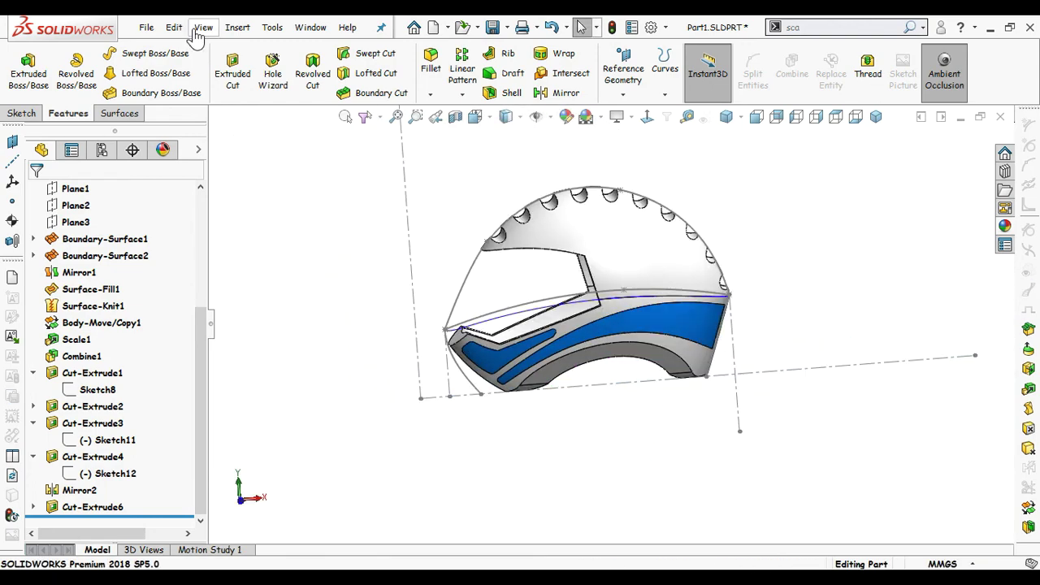
click(203, 27)
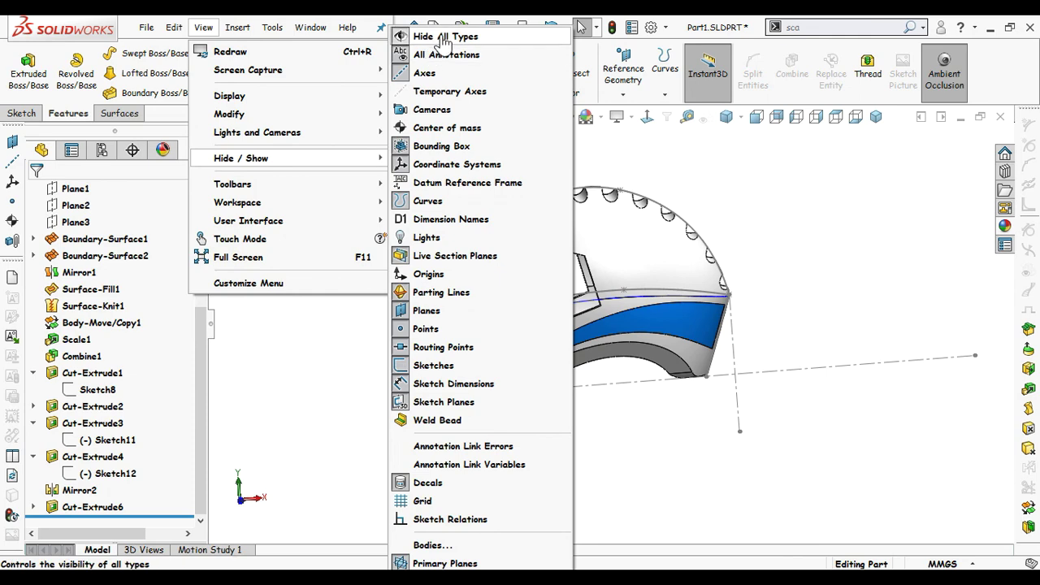
middle_drag(762, 360, 787, 388)
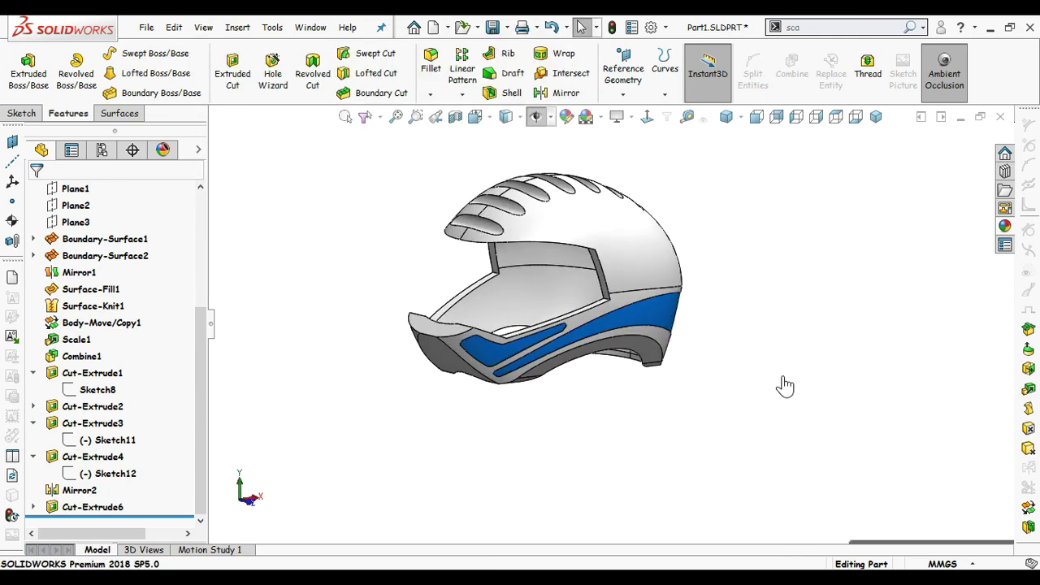
Step: Turn on Shadows In Shaded Mode under the helmet
click(626, 117)
click(698, 136)
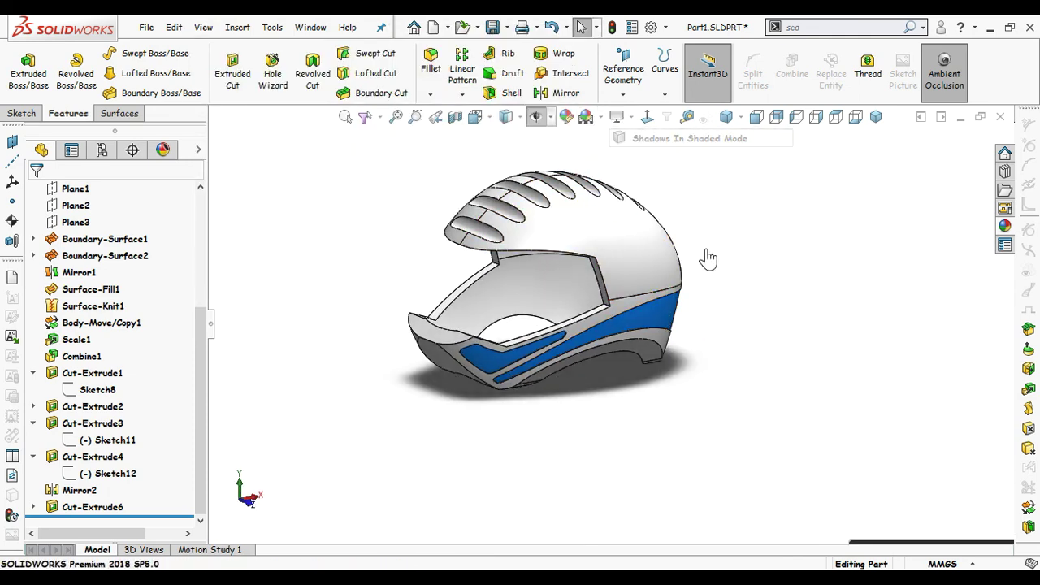
mouse_move(707, 260)
middle_down()
mouse_move(724, 251)
mouse_move(710, 280)
mouse_move(688, 273)
middle_up()
scroll(688, 273, down, 3)
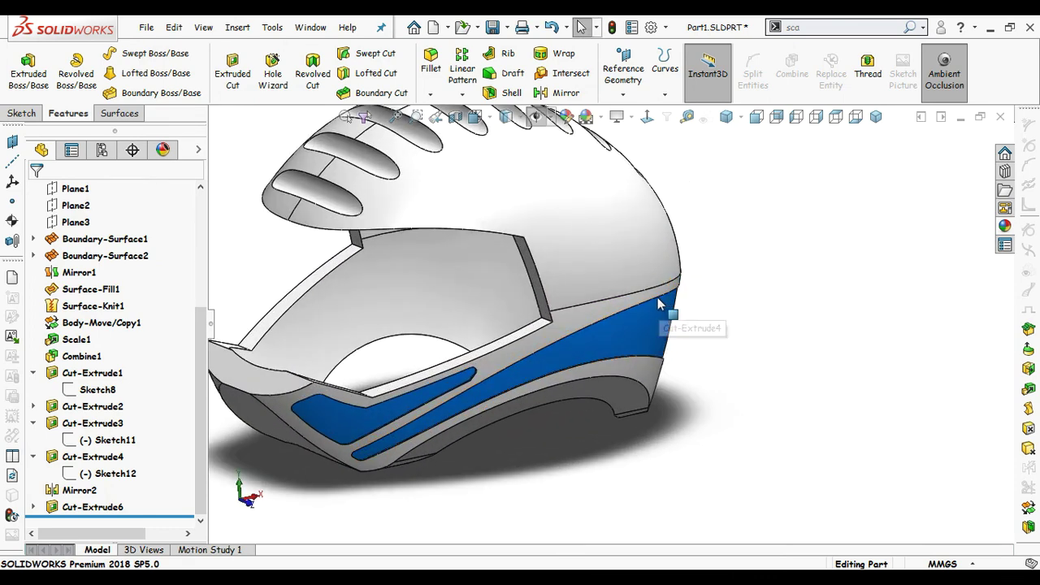
Step: Paste the blue stripe appearance onto the top vent slots and orbit to review the helmet
click(662, 324)
middle_drag(670, 205, 499, 209)
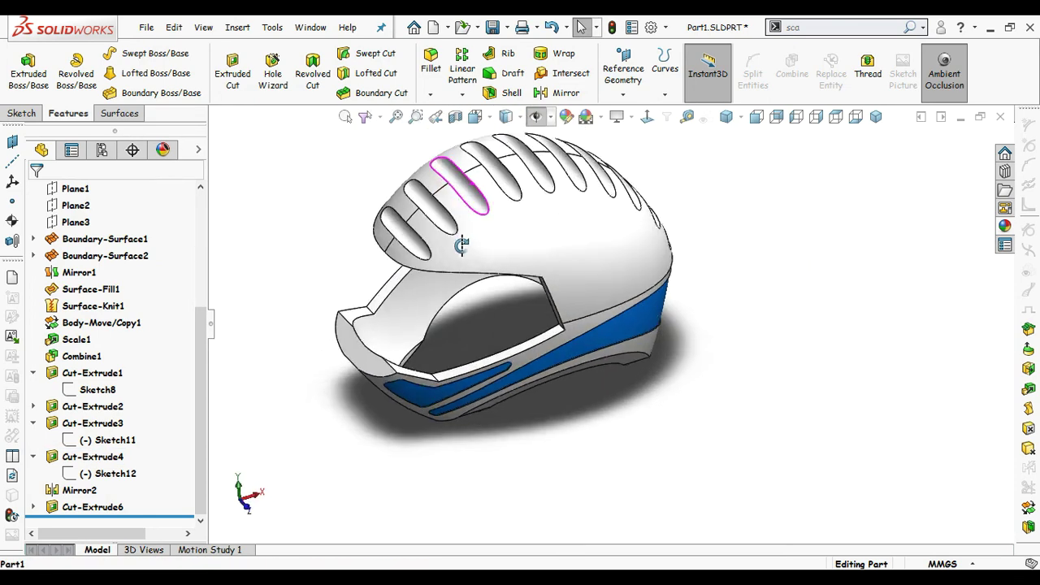
click(479, 179)
click(696, 111)
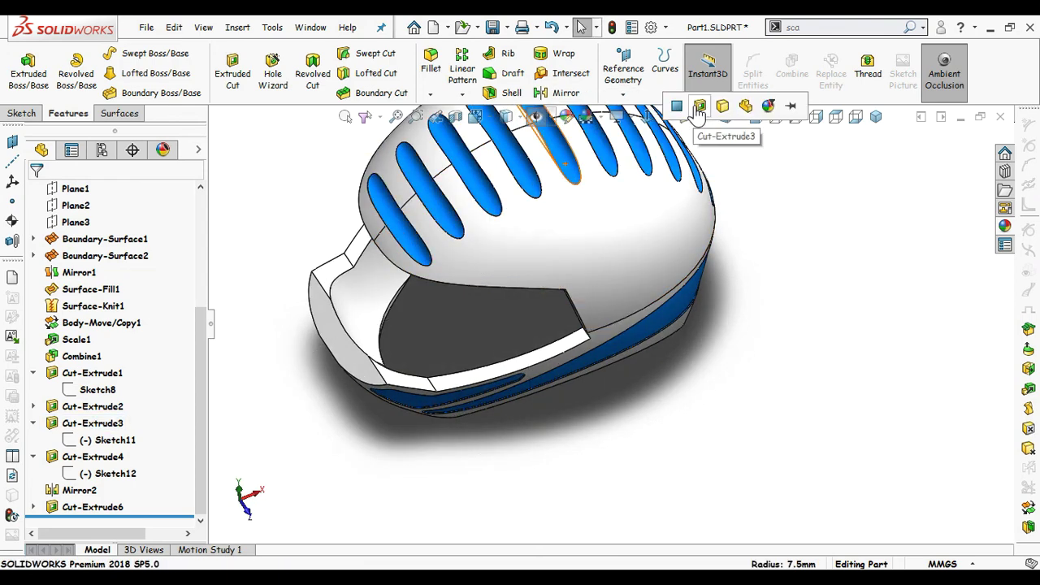
mouse_move(752, 227)
middle_down()
mouse_move(642, 241)
mouse_move(604, 381)
mouse_move(425, 446)
mouse_move(525, 446)
mouse_move(353, 457)
mouse_move(436, 463)
mouse_move(330, 433)
mouse_move(399, 434)
mouse_move(427, 480)
middle_up()
mouse_move(469, 266)
middle_down()
mouse_move(472, 288)
mouse_move(564, 411)
middle_up()
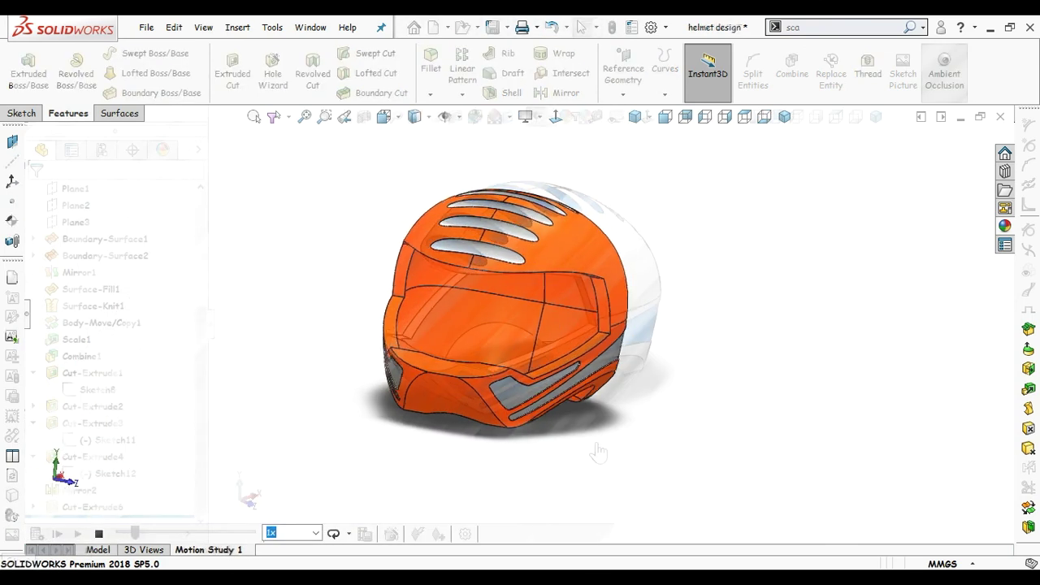